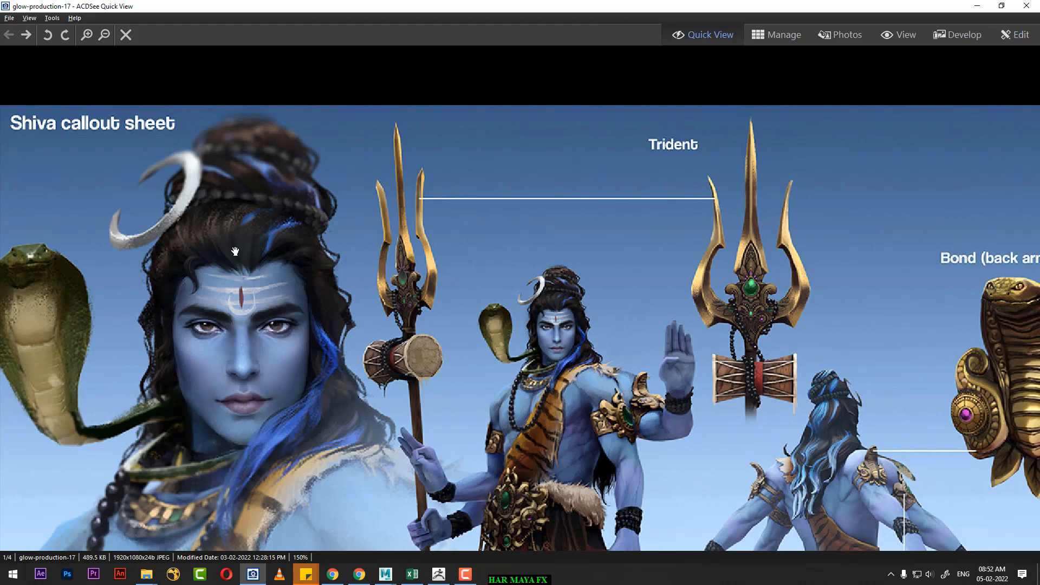
Step: Review the Shiva callout sheet and face reference images, and switch to the head sculpt in ZBrush
scroll(524, 316, down, 1)
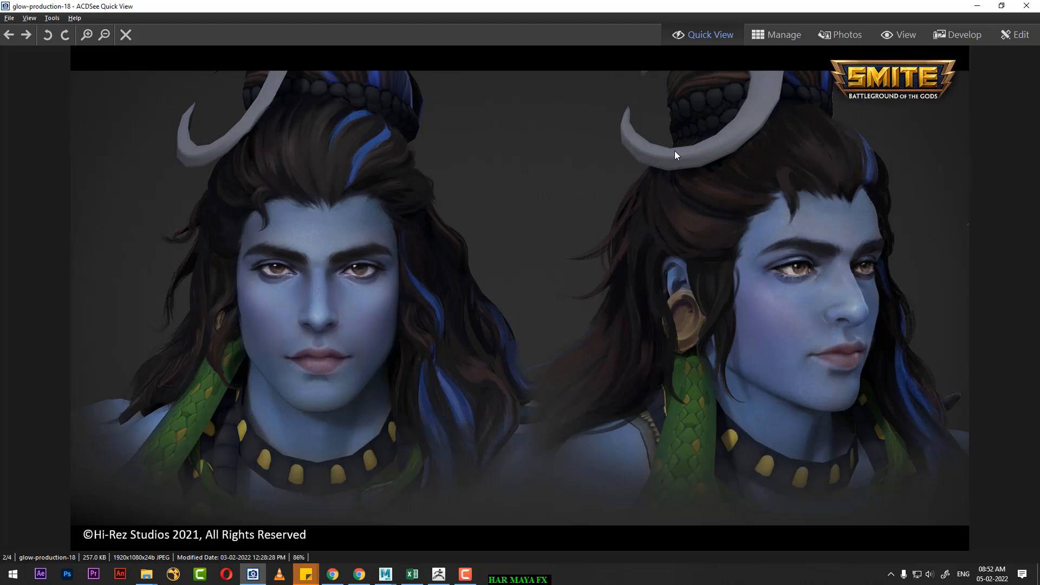
click(1026, 5)
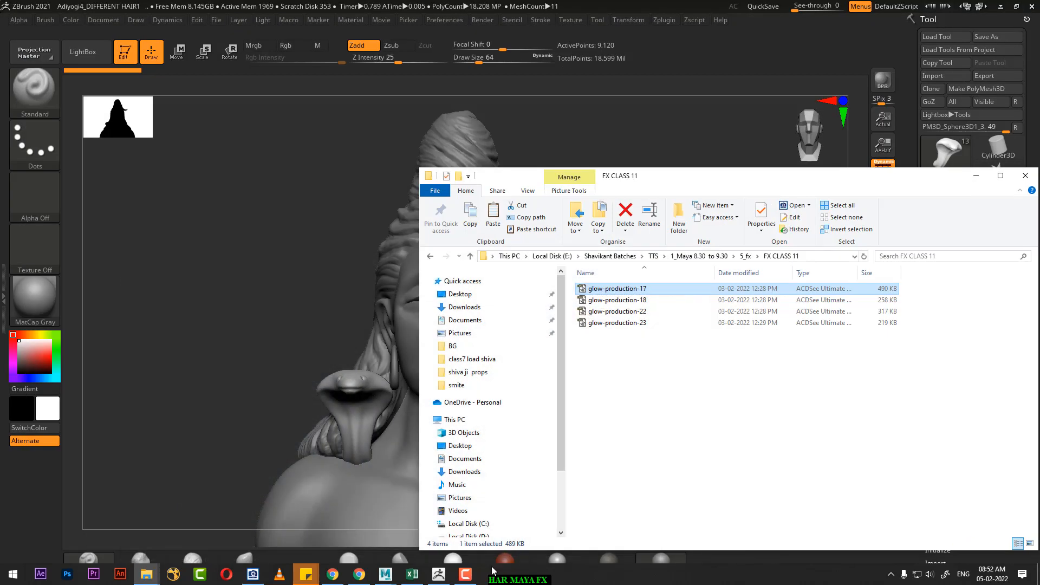
click(976, 175)
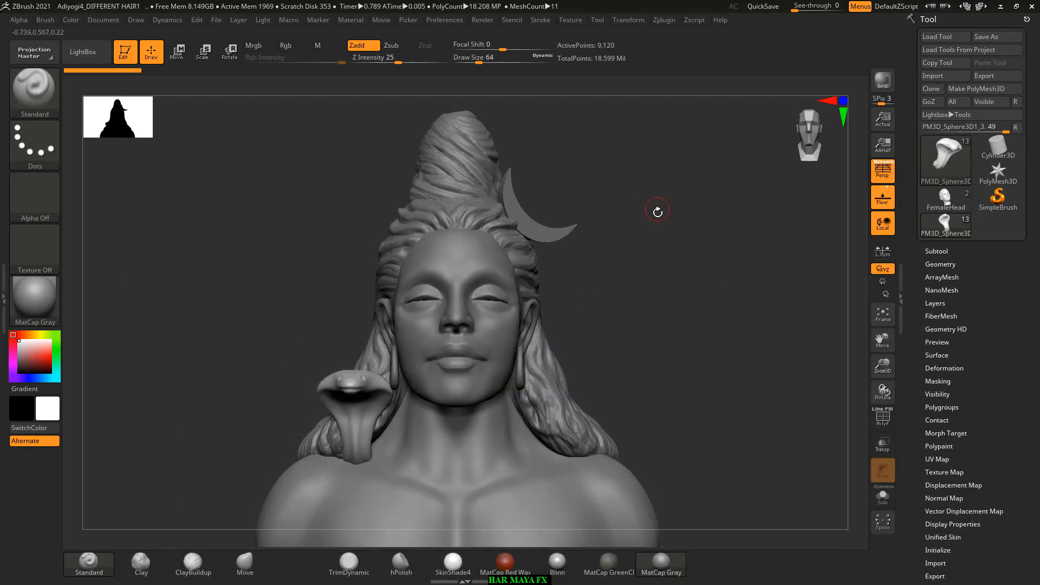
key(alt+Tab)
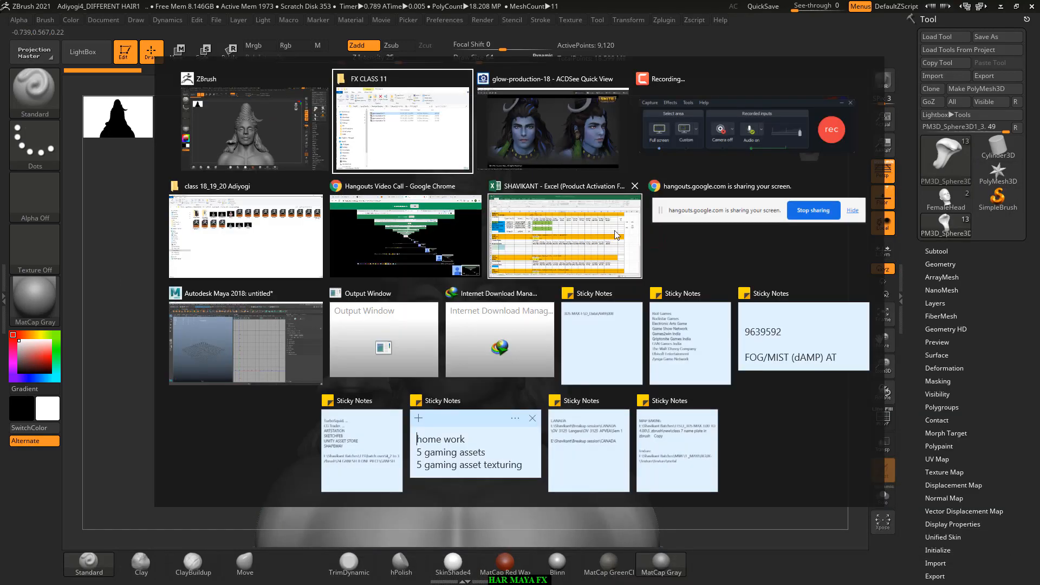
click(558, 130)
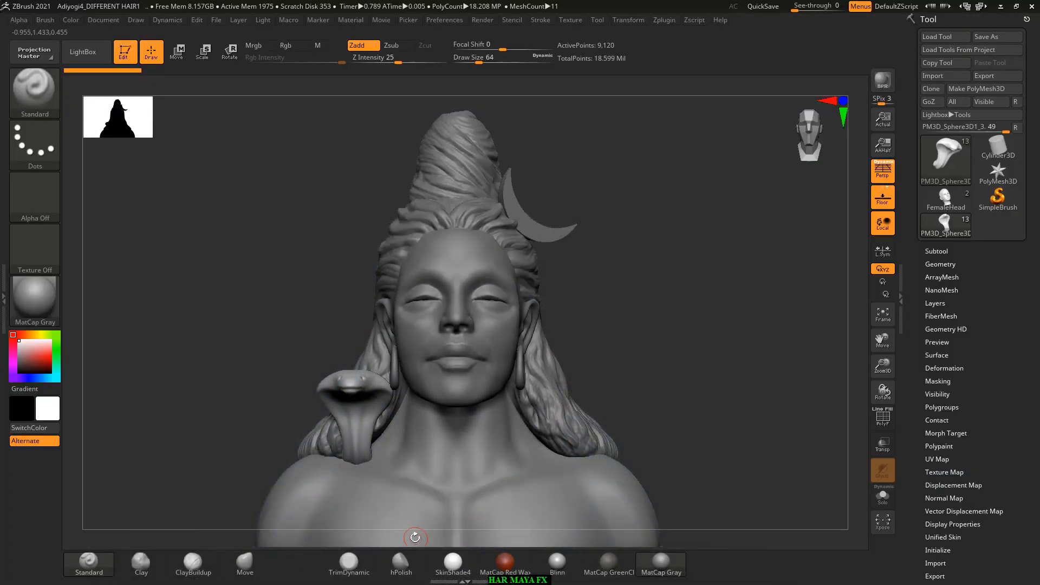
drag(727, 364, 773, 349)
click(935, 250)
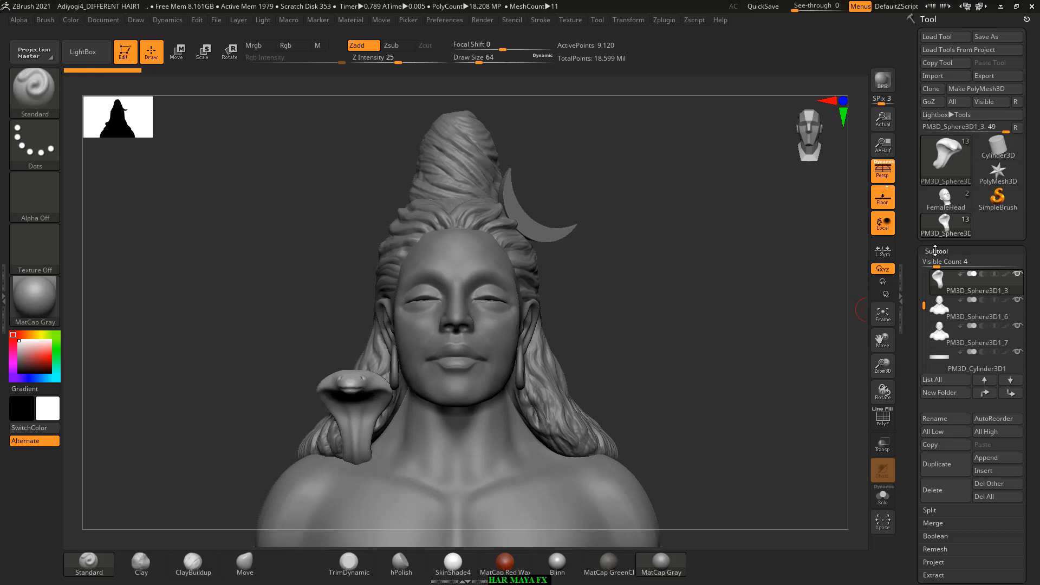
click(935, 250)
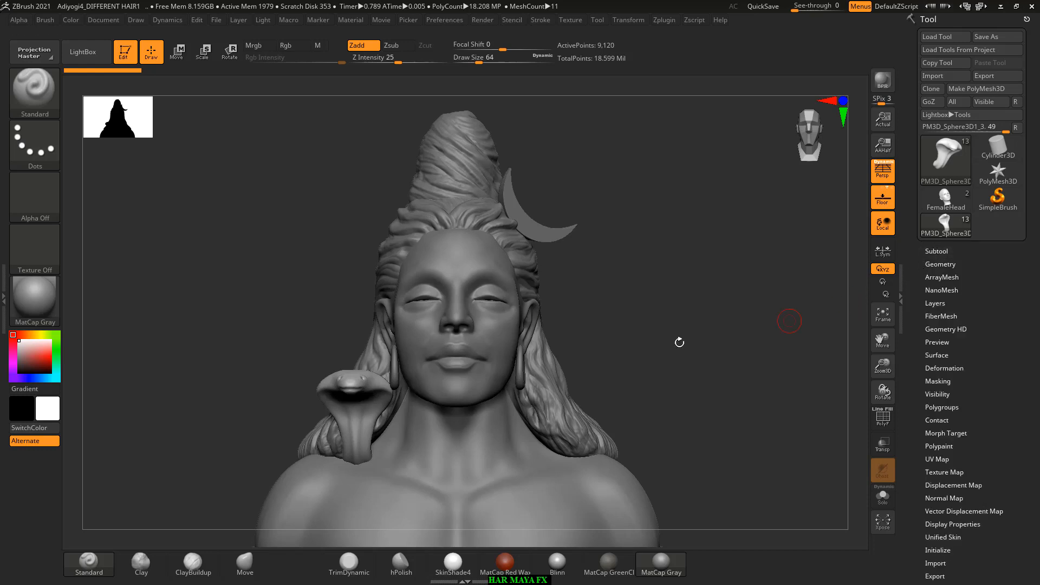
shift+drag(689, 305, 725, 298)
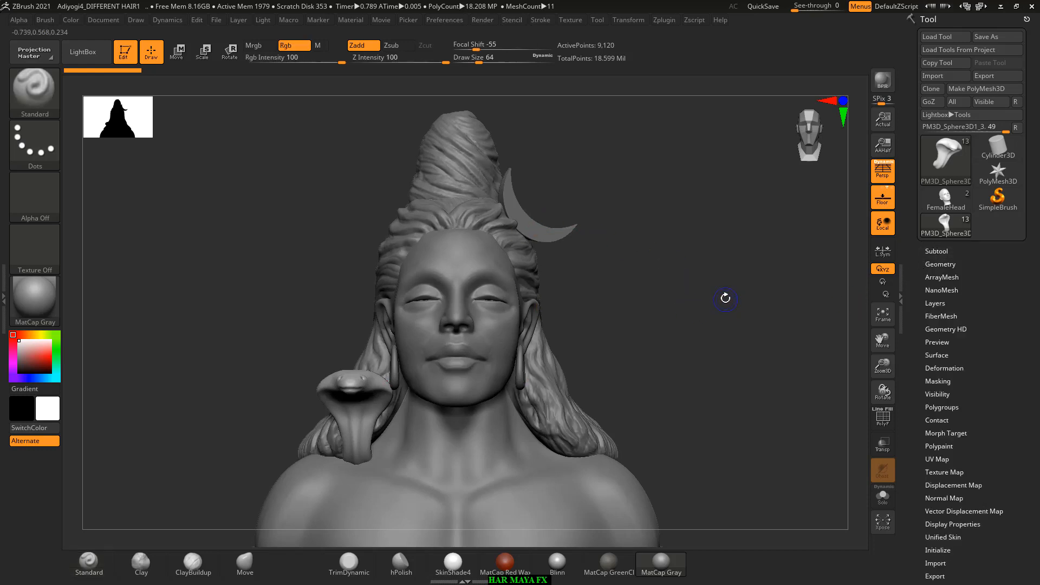
key(shift+f)
key(shift+f)
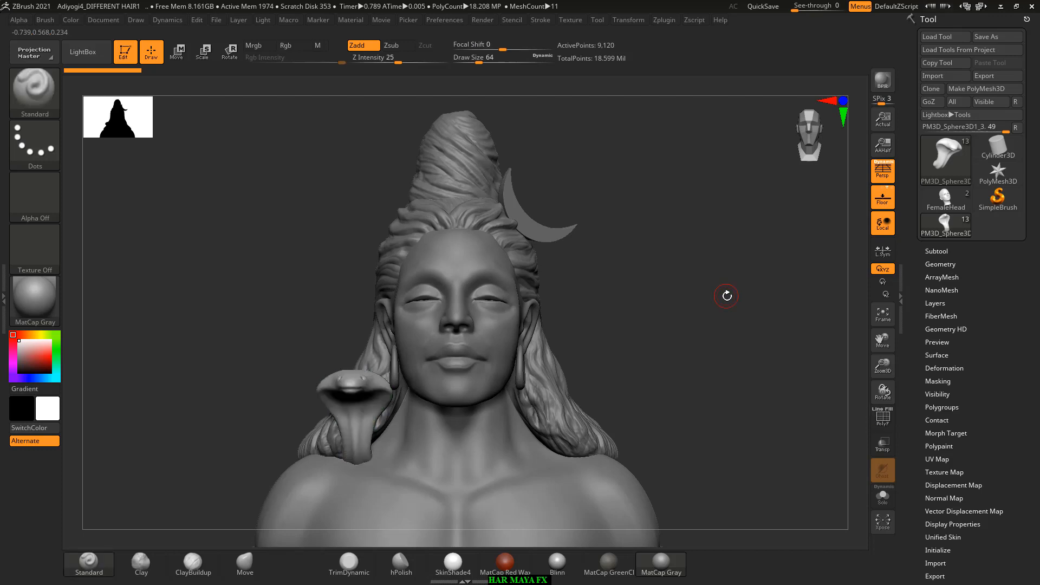
Step: Identify the main hair and top bun subtools, leaving the bun subtool PM3D_Sphere3D1_1 selected
click(936, 251)
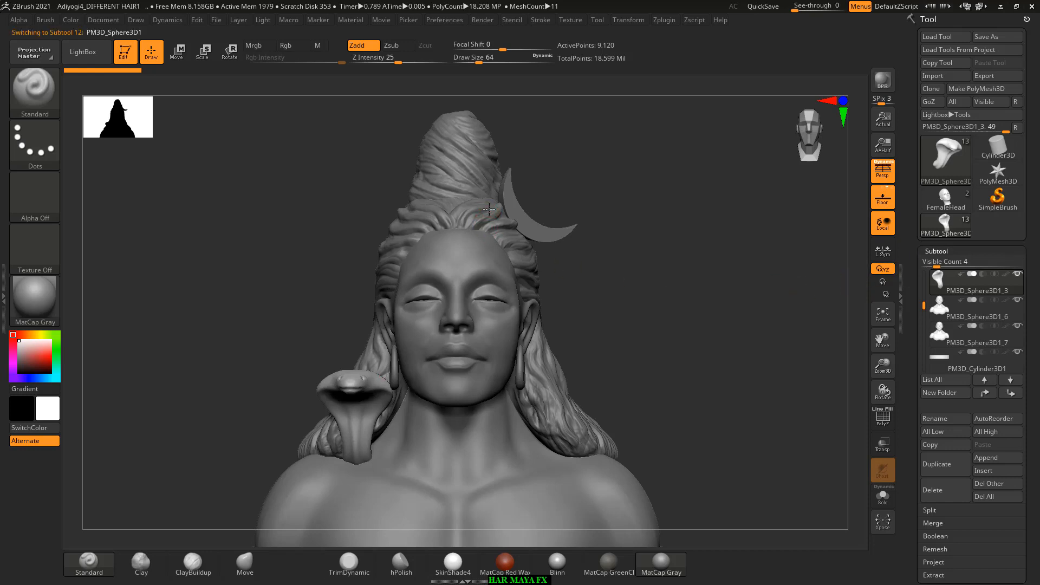
alt+click(490, 208)
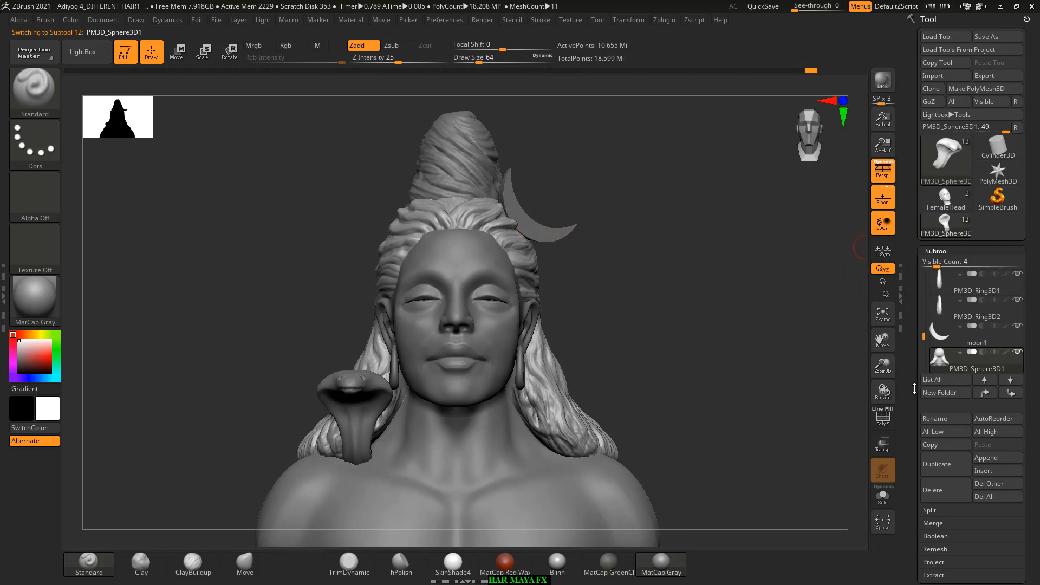
drag(914, 386, 915, 260)
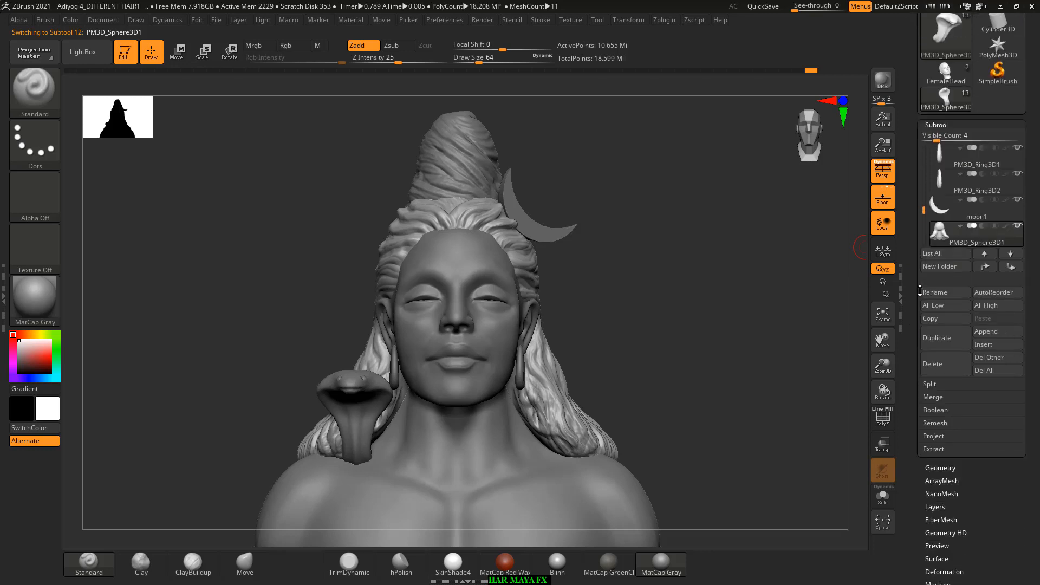
alt+click(469, 146)
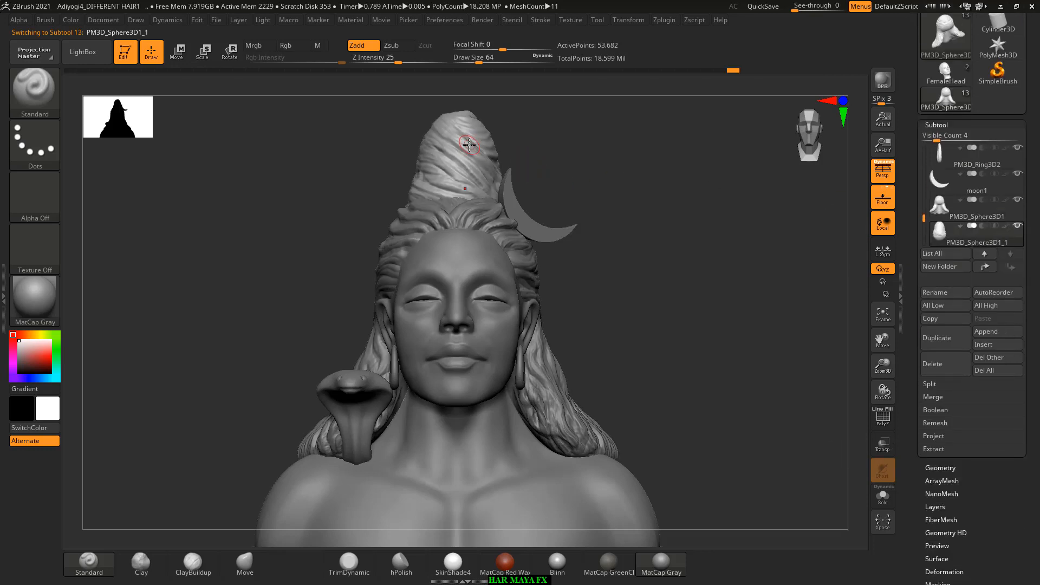
click(943, 209)
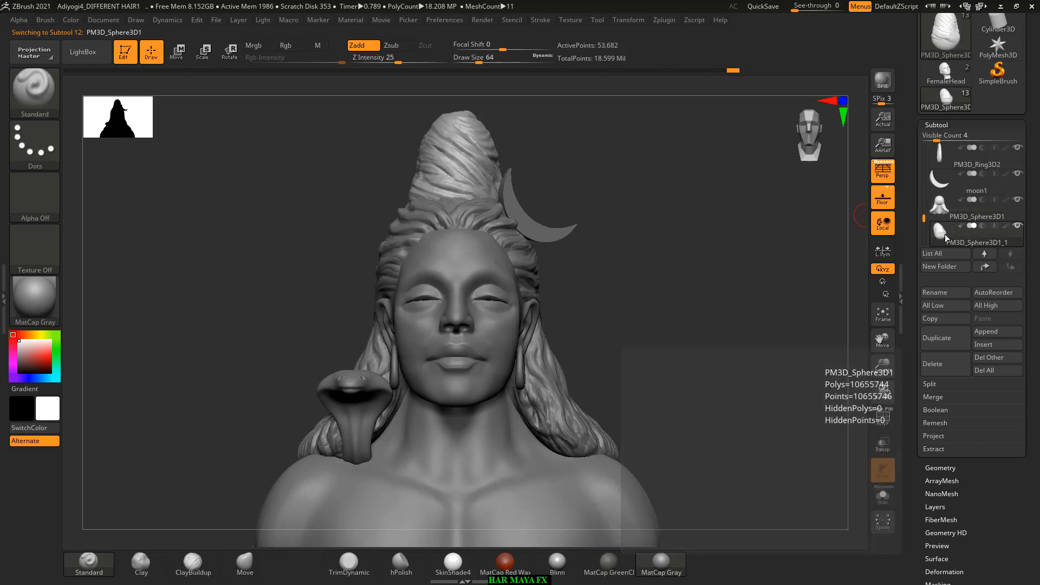
click(942, 239)
click(935, 219)
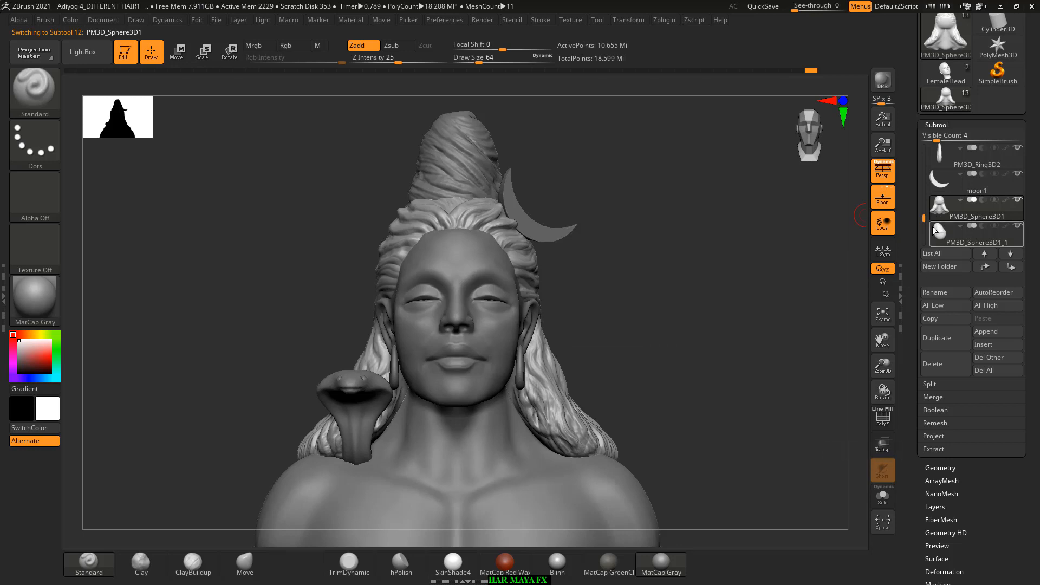
mouse_move(934, 227)
click(940, 231)
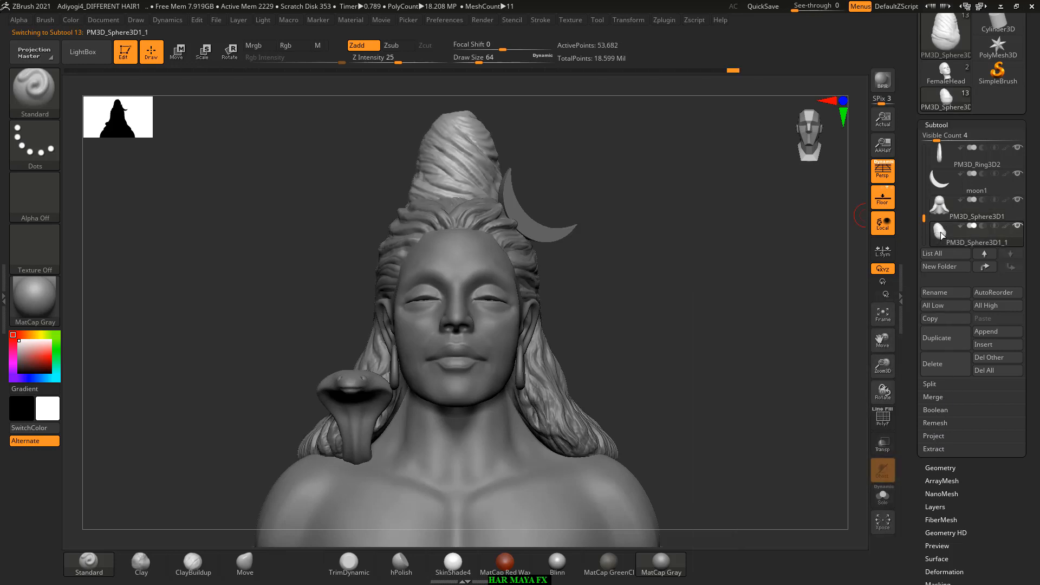
Step: Move the bun subtool above the main hair subtool and merge it down into the hair
click(942, 467)
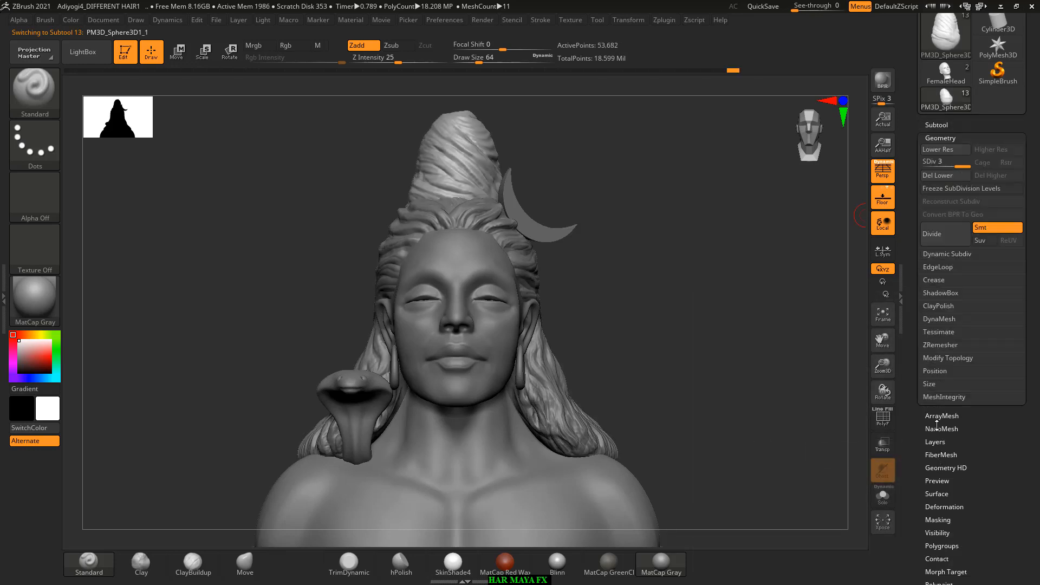
click(942, 125)
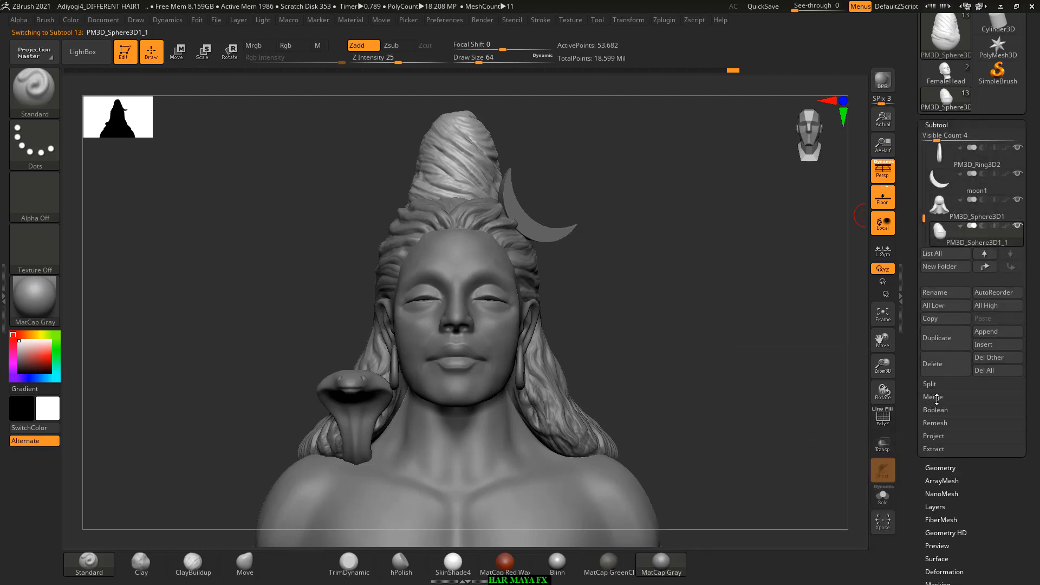
click(984, 266)
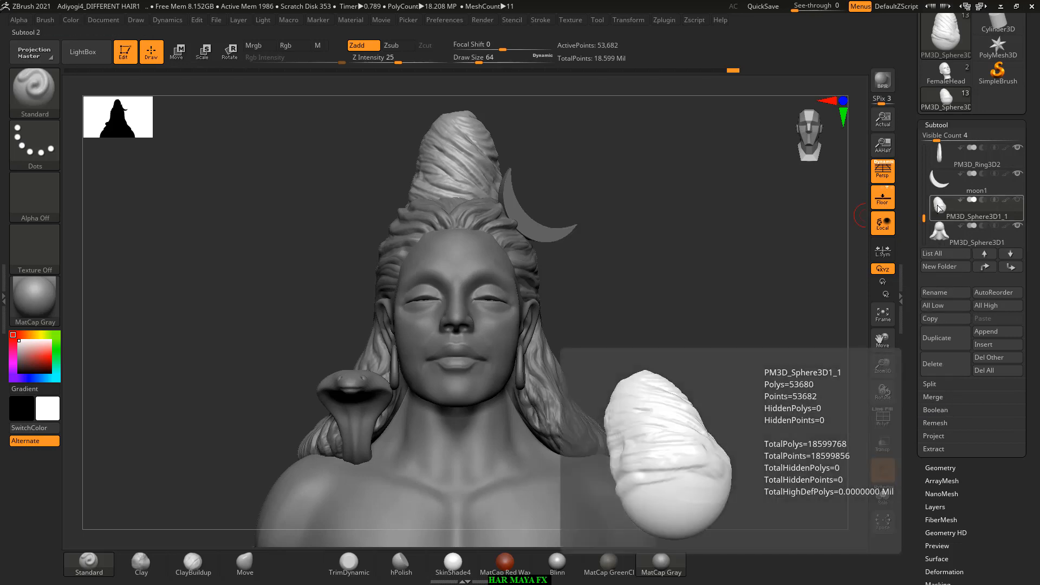
click(940, 397)
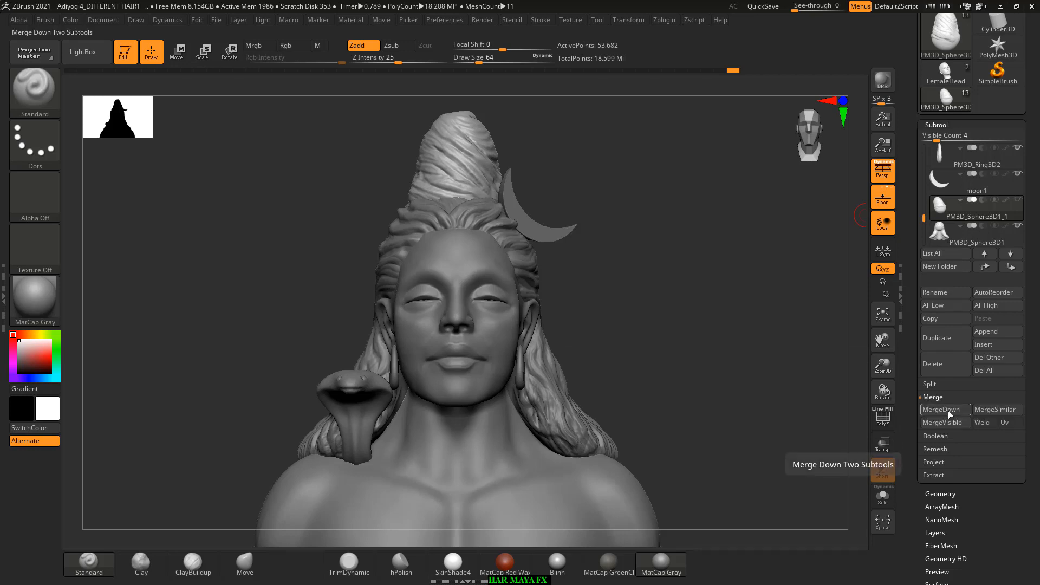
click(947, 414)
click(848, 437)
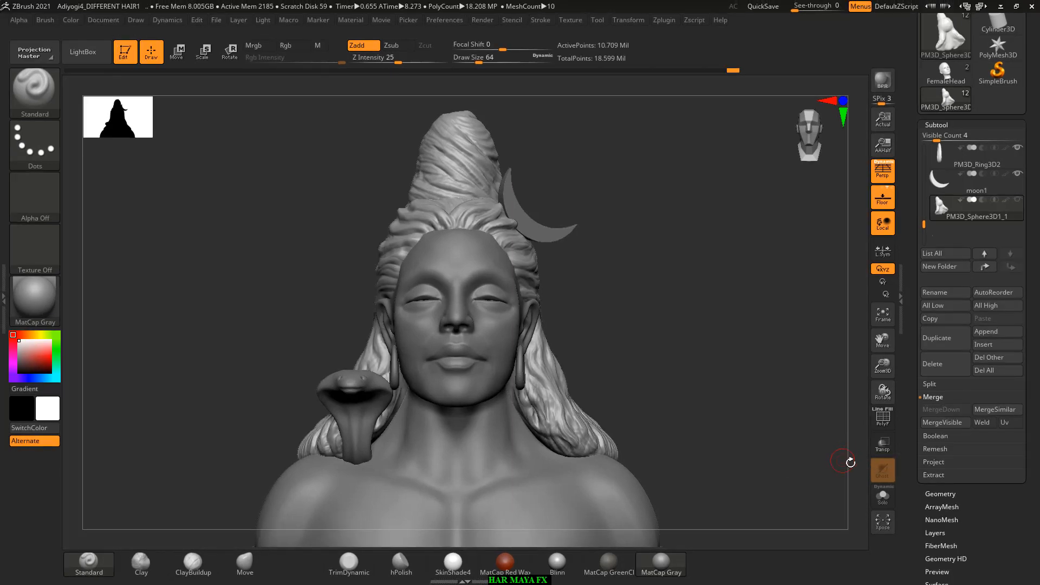
Step: Run ZRemesher on the merged hair subtool with the Half polygon option enabled
scroll(939, 434, down, 2)
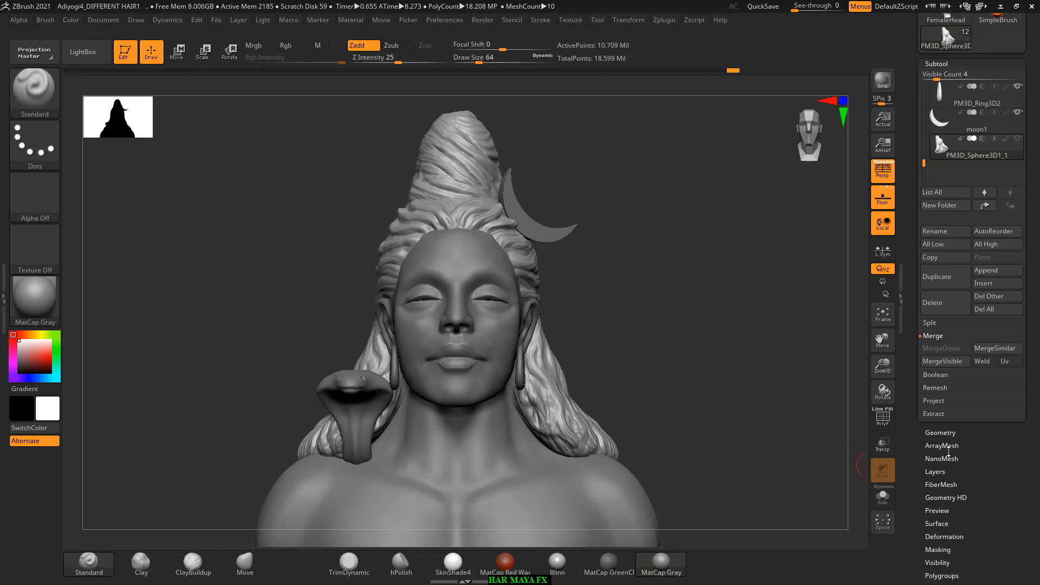
click(955, 432)
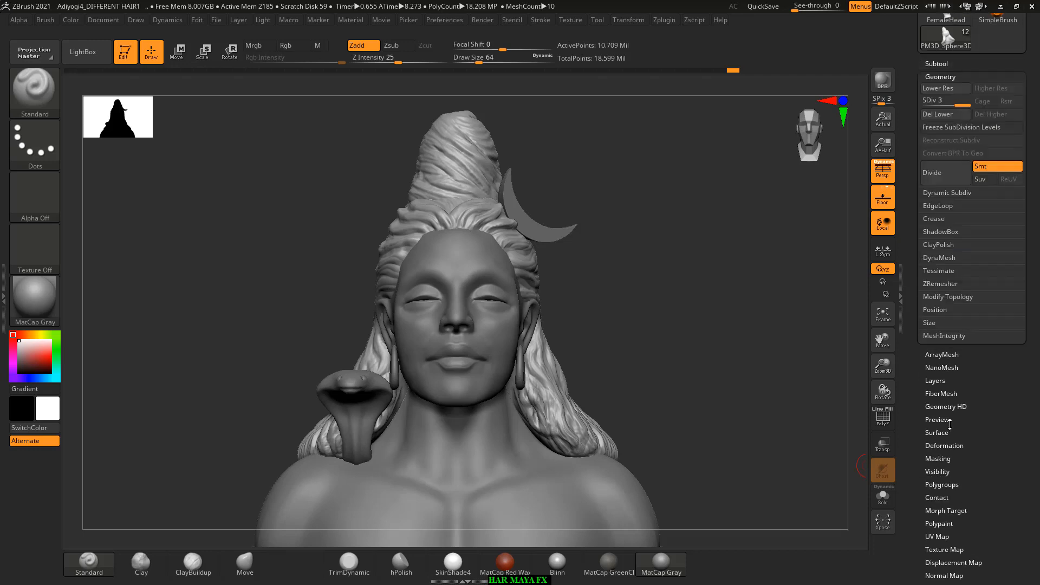
click(951, 284)
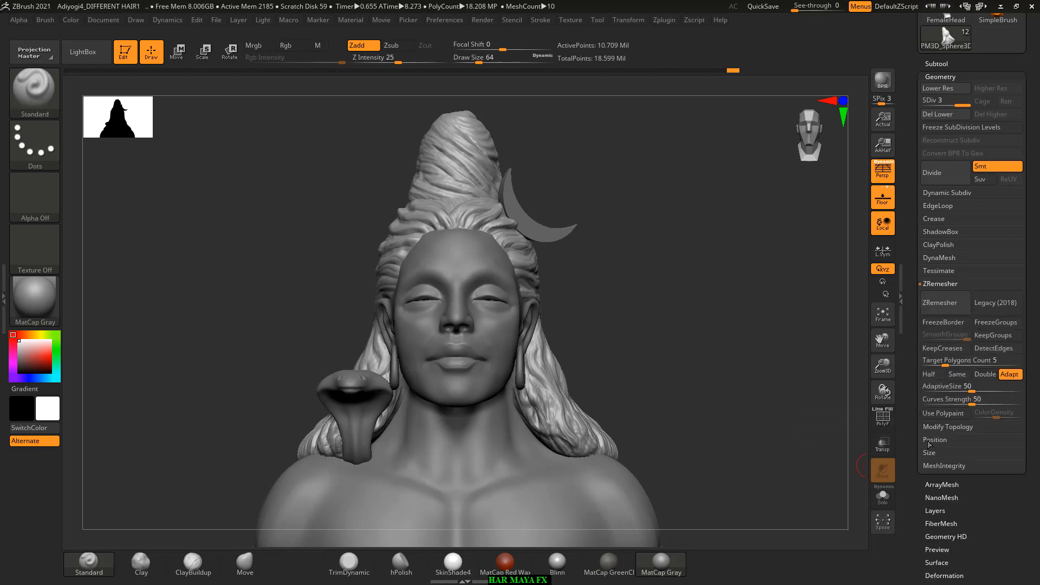
click(928, 374)
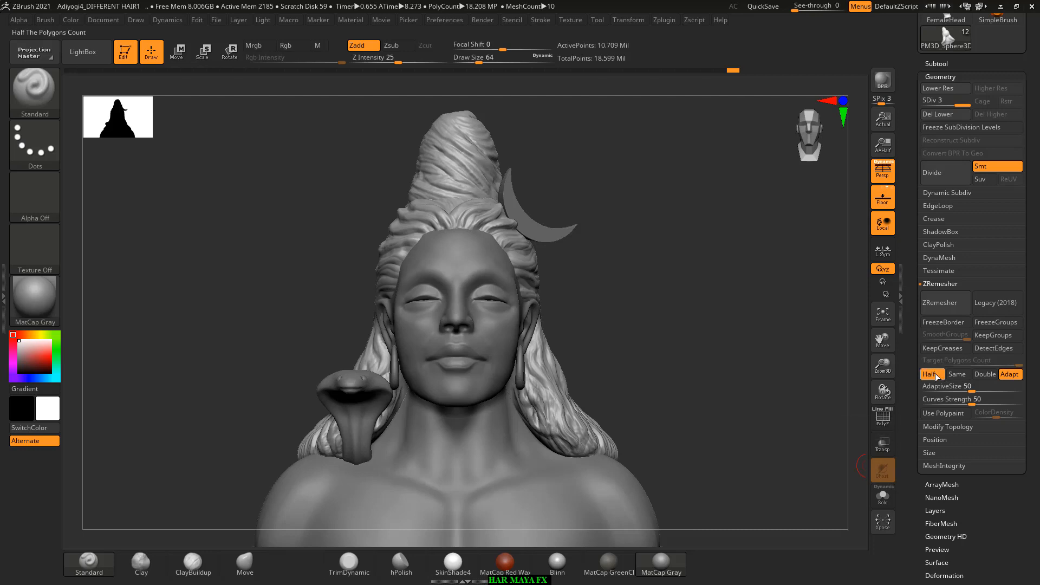
click(949, 304)
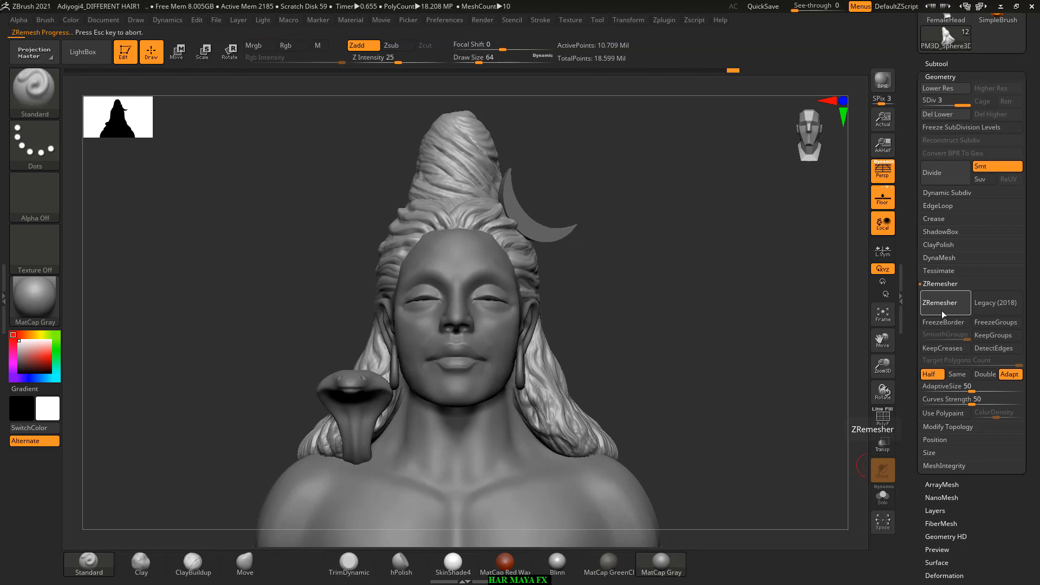
Step: Switch to Chrome and open the cg artist all rounder YouTube channel through the bookmarked architectural showreel video
key(super)
text(CH)
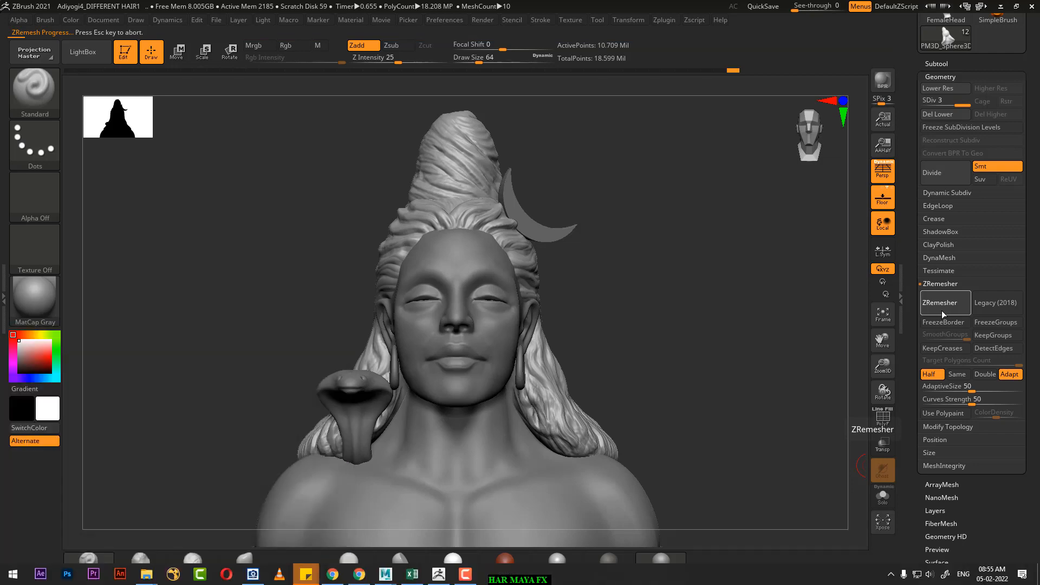
click(270, 392)
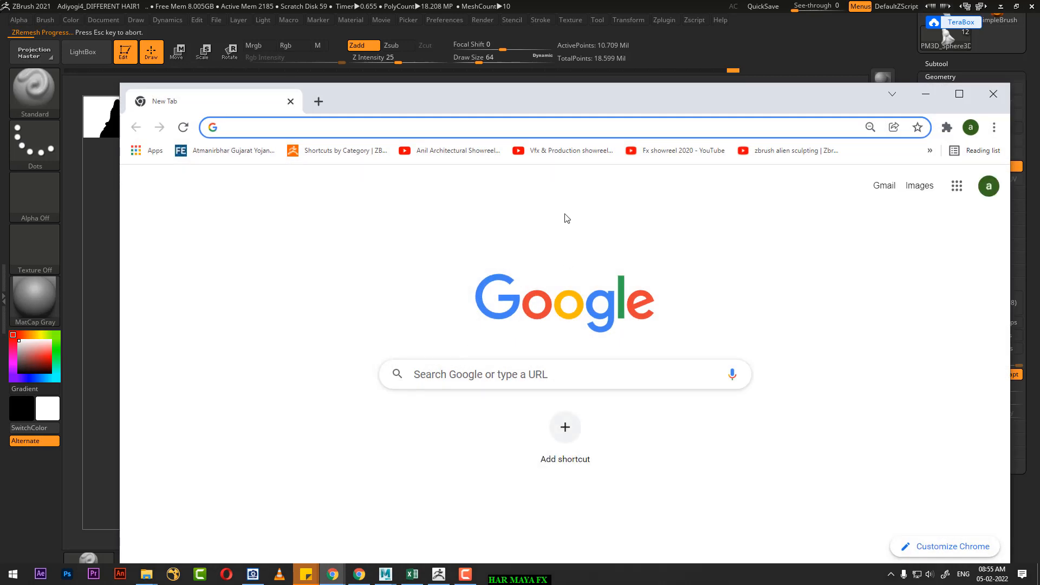
click(430, 151)
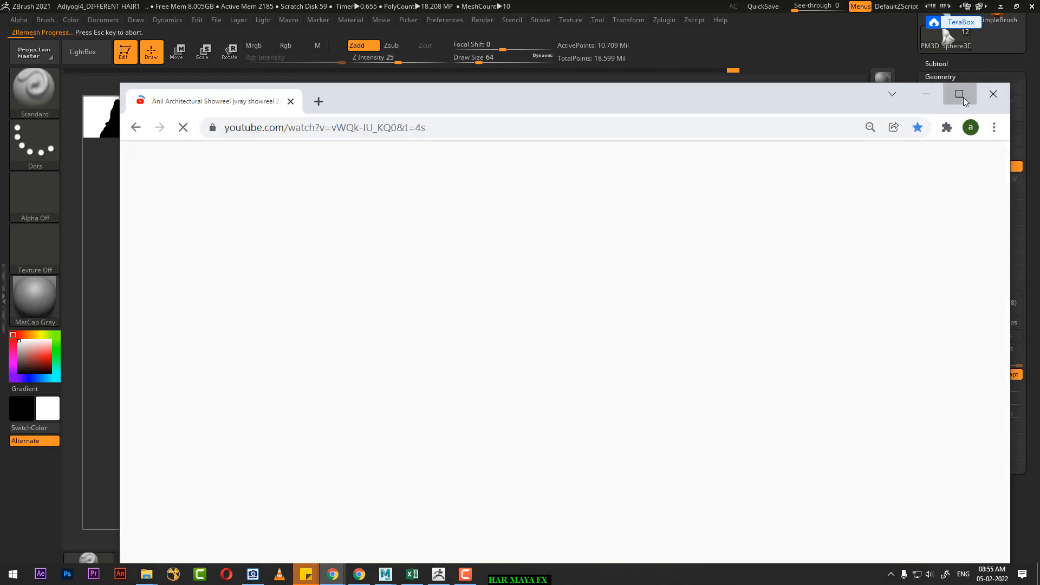
click(959, 95)
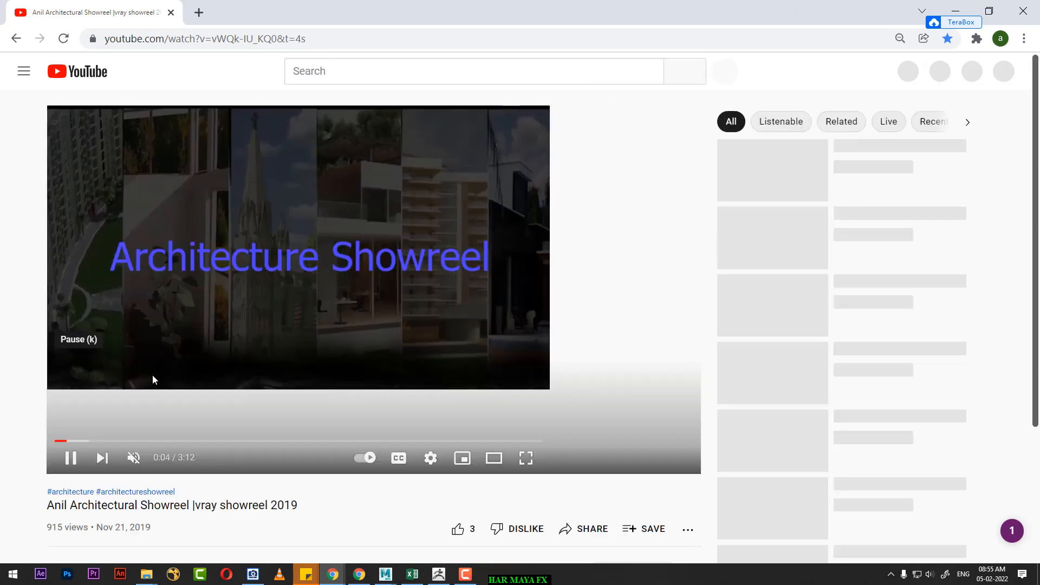
scroll(251, 398, down, 4)
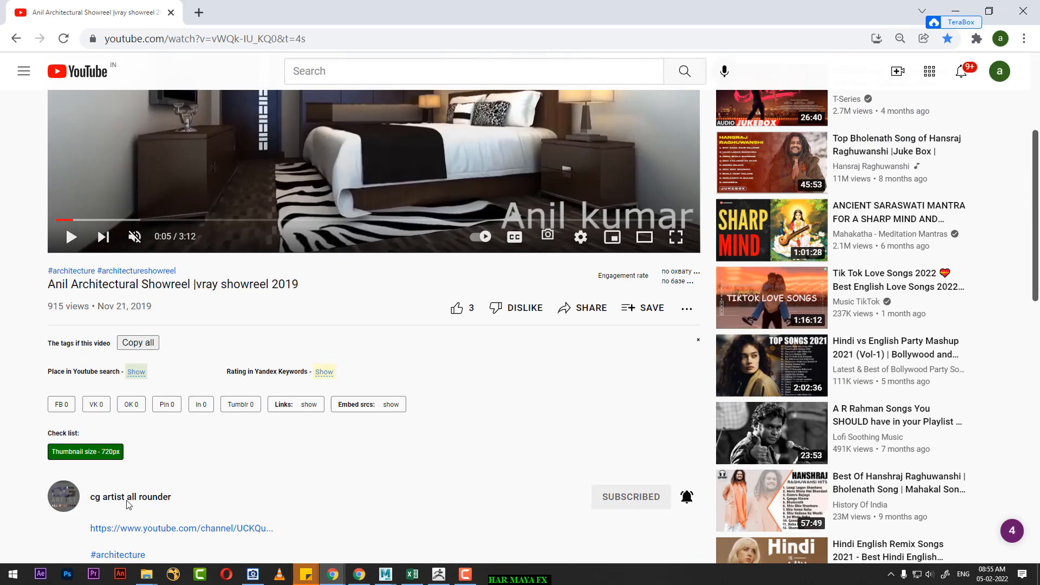
click(123, 498)
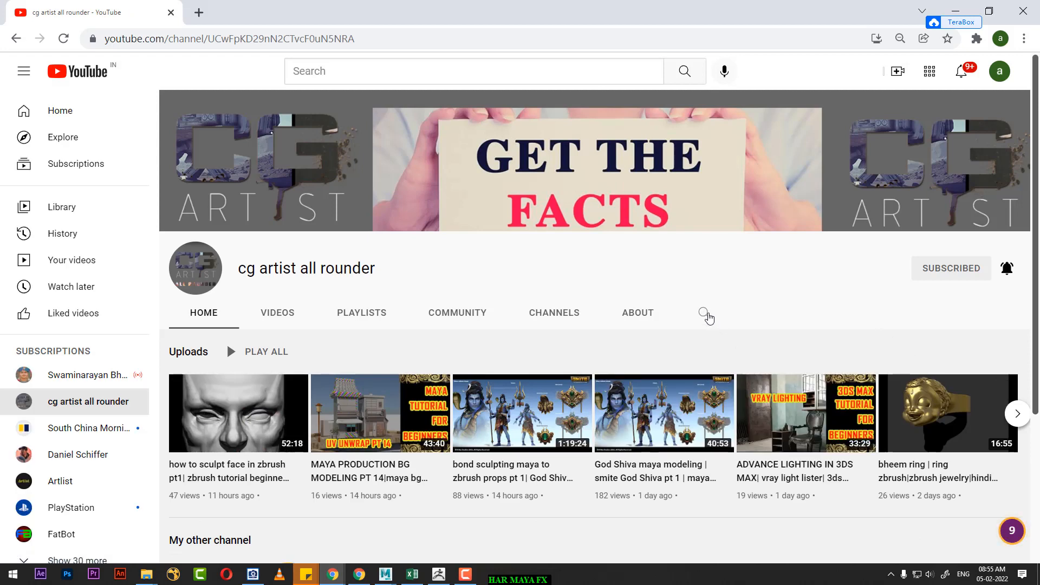
Step: Search the channel's videos for HAIR and browse the matching tutorials
click(704, 314)
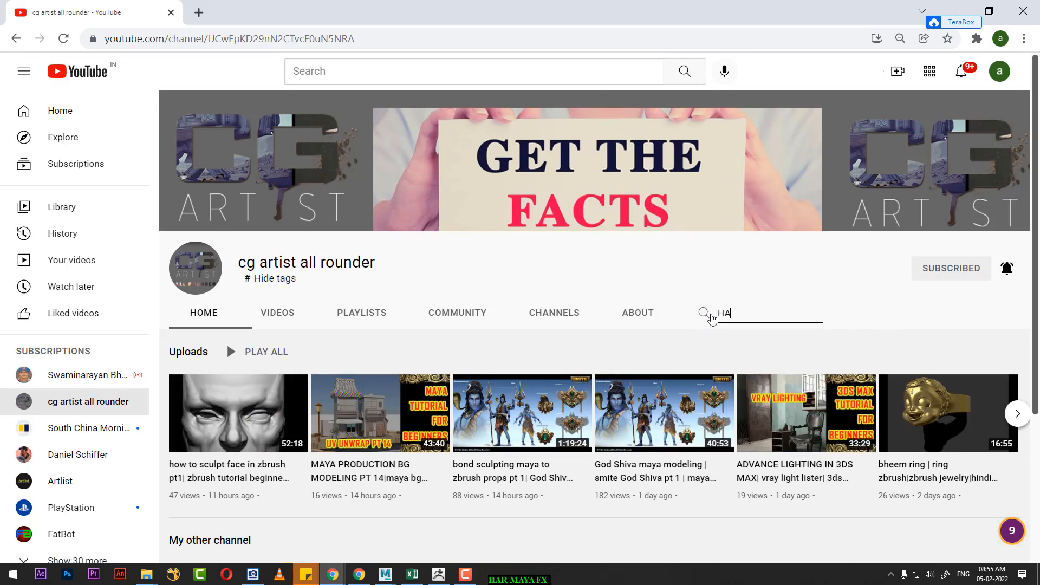
key(Return)
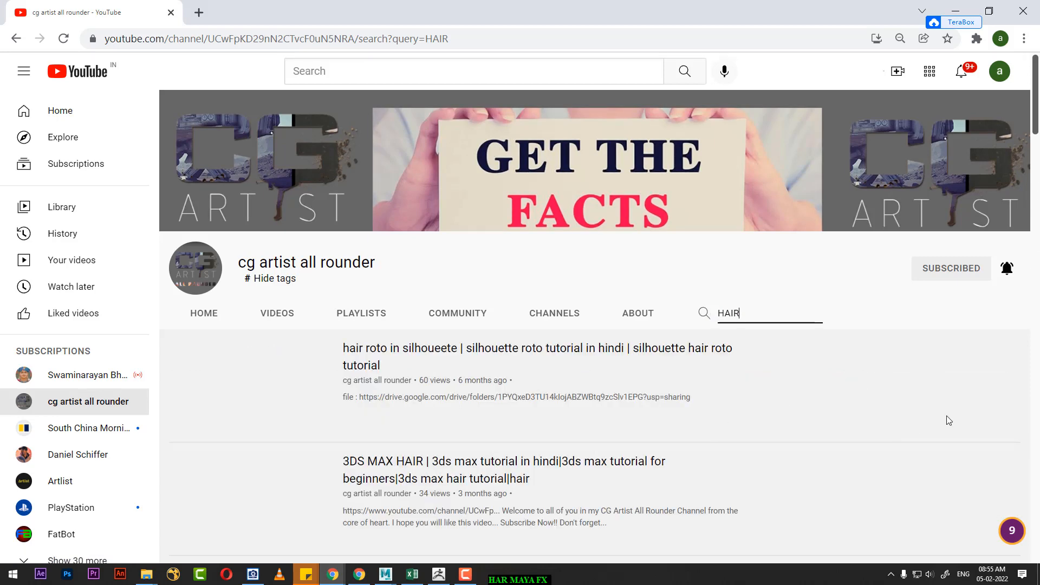
scroll(644, 411, down, 3)
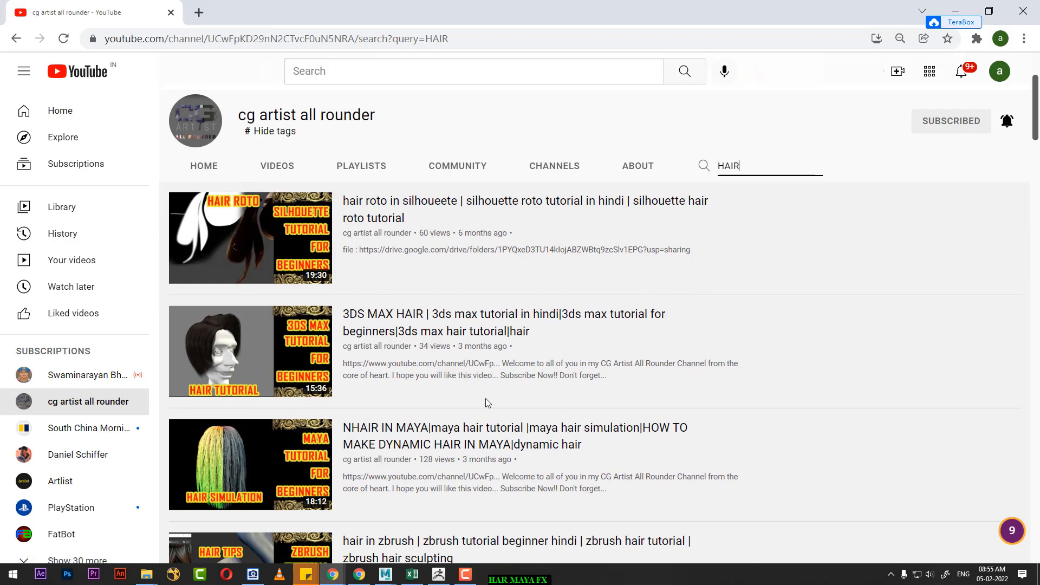
Step: Open the "hair in maya | xgen tutorial in hindi" video from the channel results in a new tab and play it full screen
scroll(426, 353, down, 3)
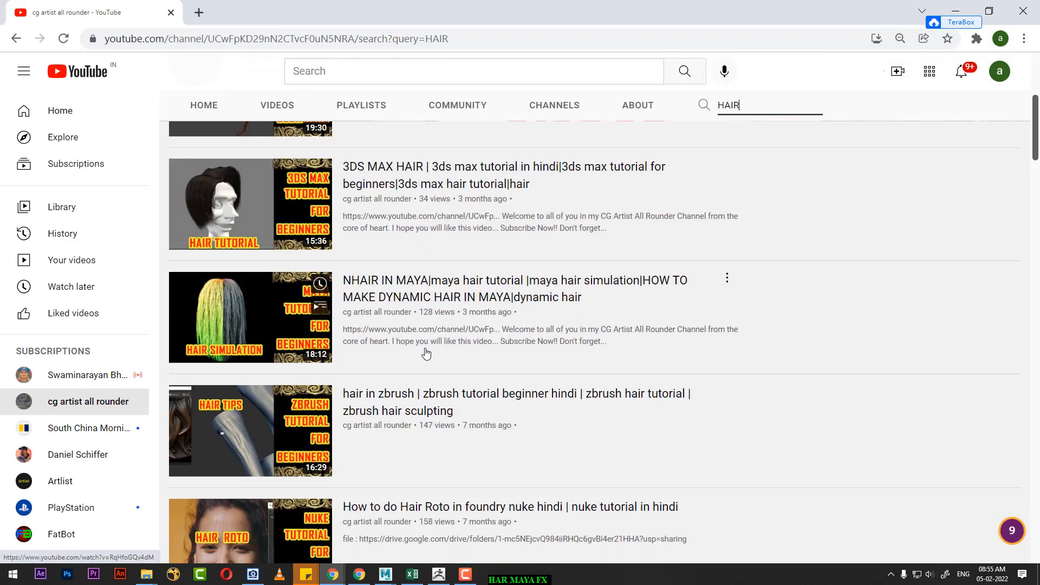
scroll(428, 314, down, 6)
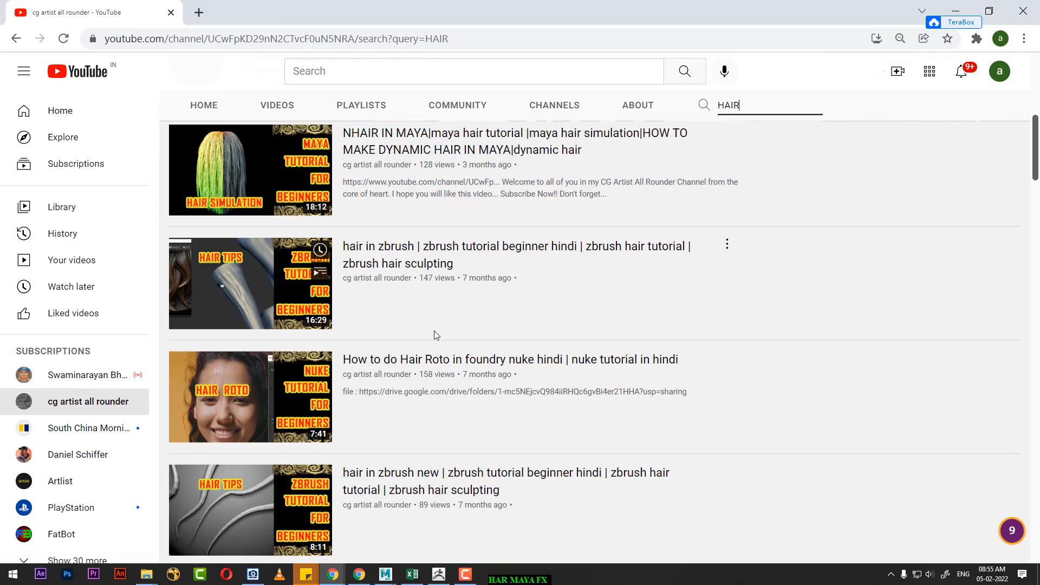
scroll(439, 345, down, 3)
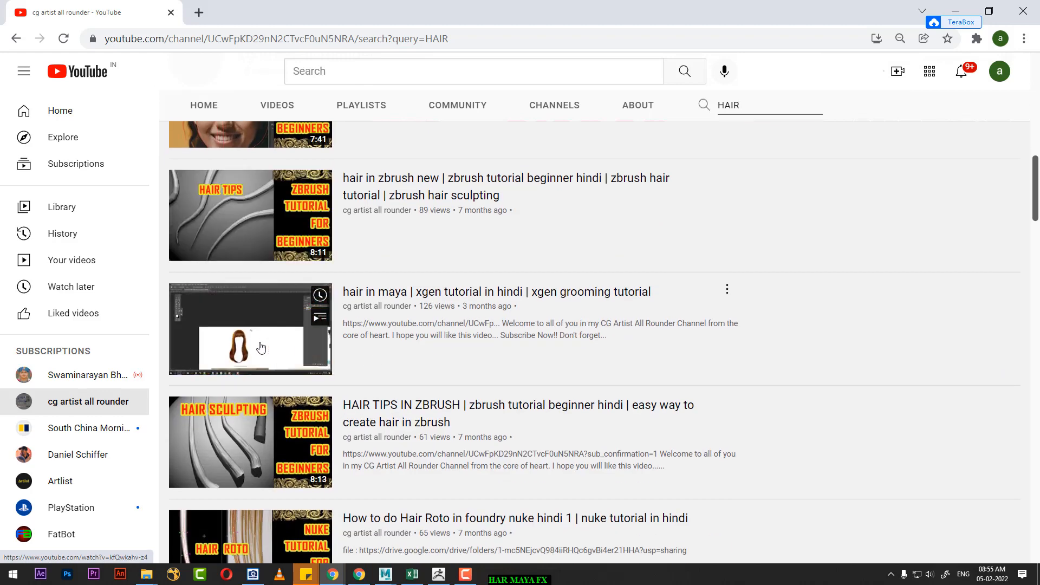
middle_click(261, 347)
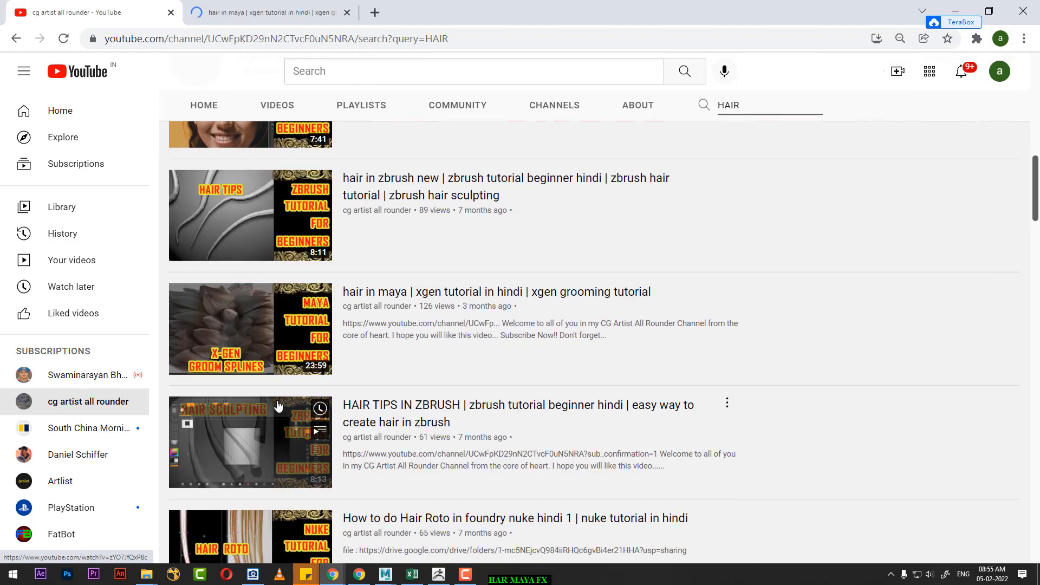
click(266, 12)
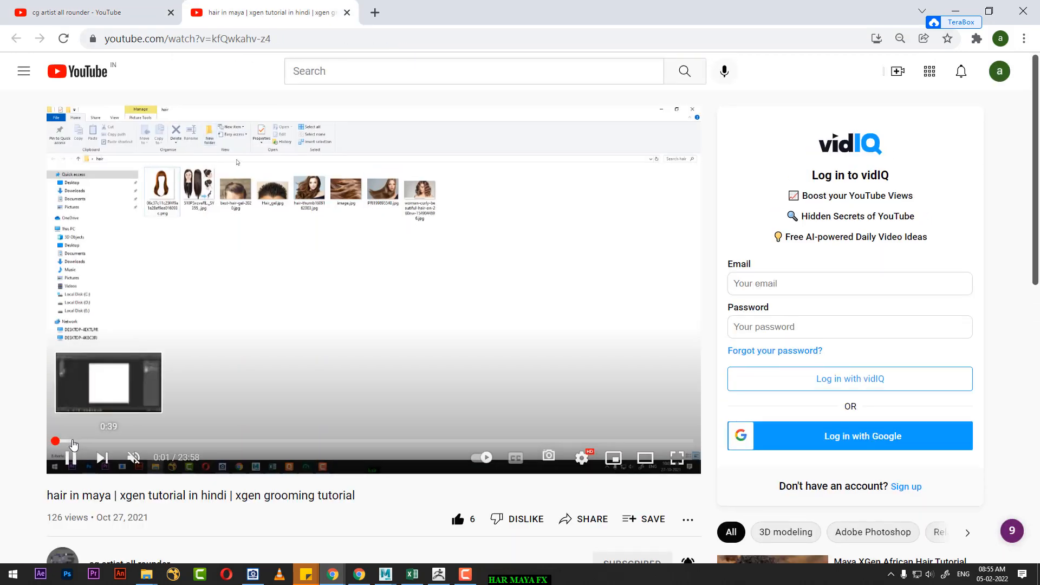
click(71, 441)
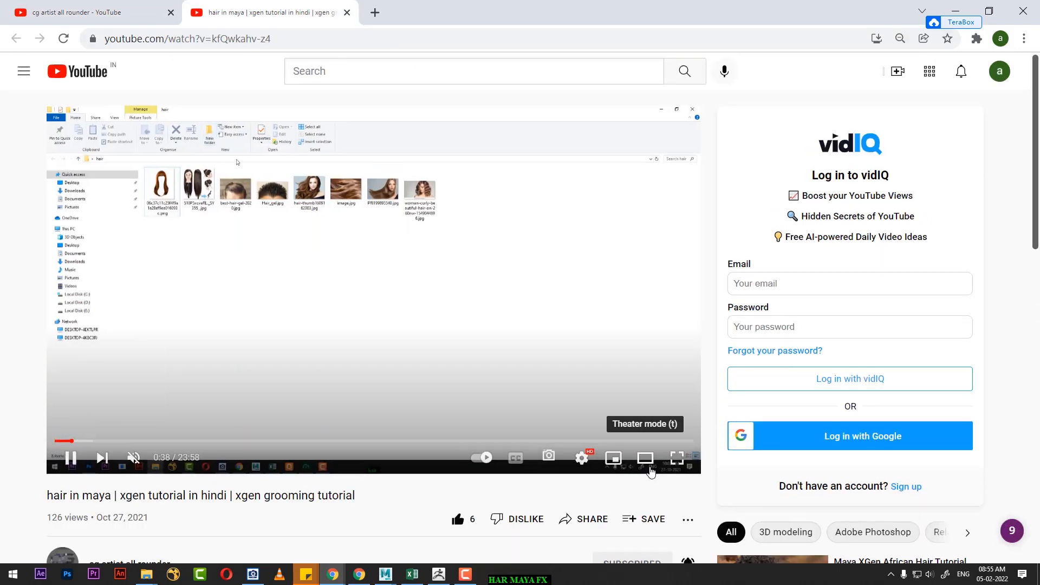
click(677, 458)
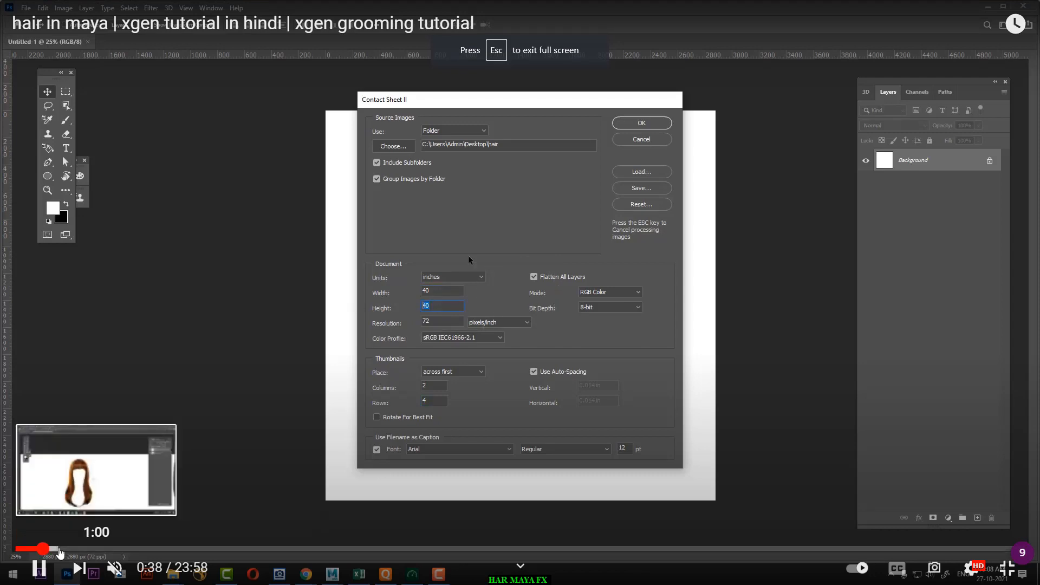
Step: Skip through the tutorial's opening Photoshop section to examine how the hair reference images are traced and analysed
click(62, 550)
click(86, 549)
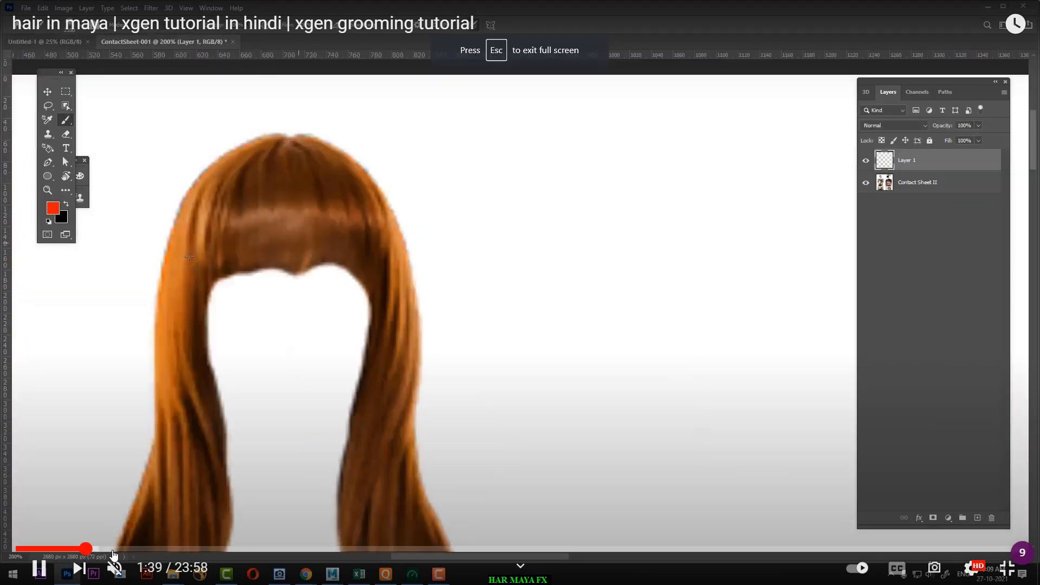
click(151, 549)
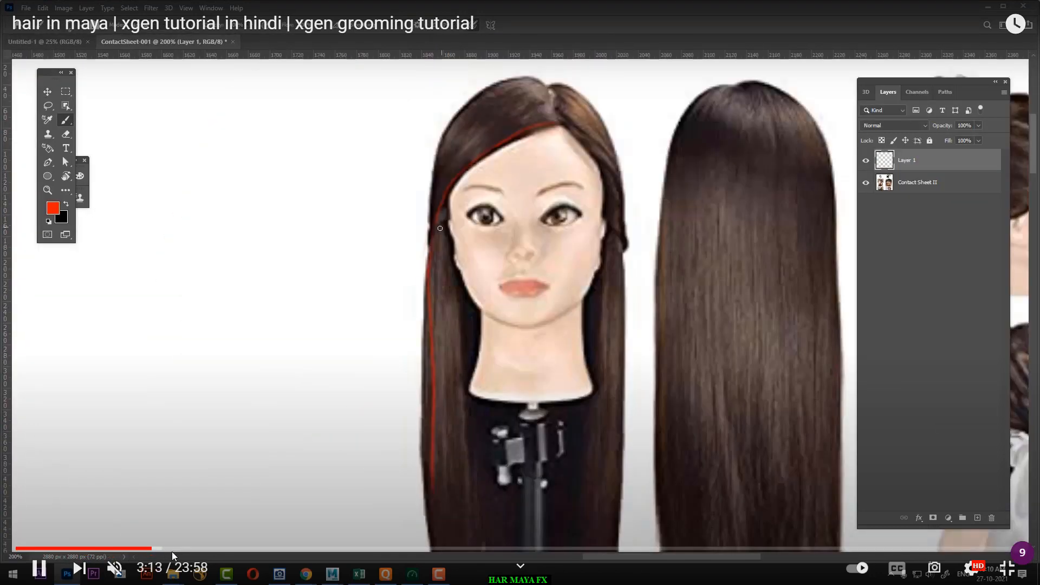
click(173, 548)
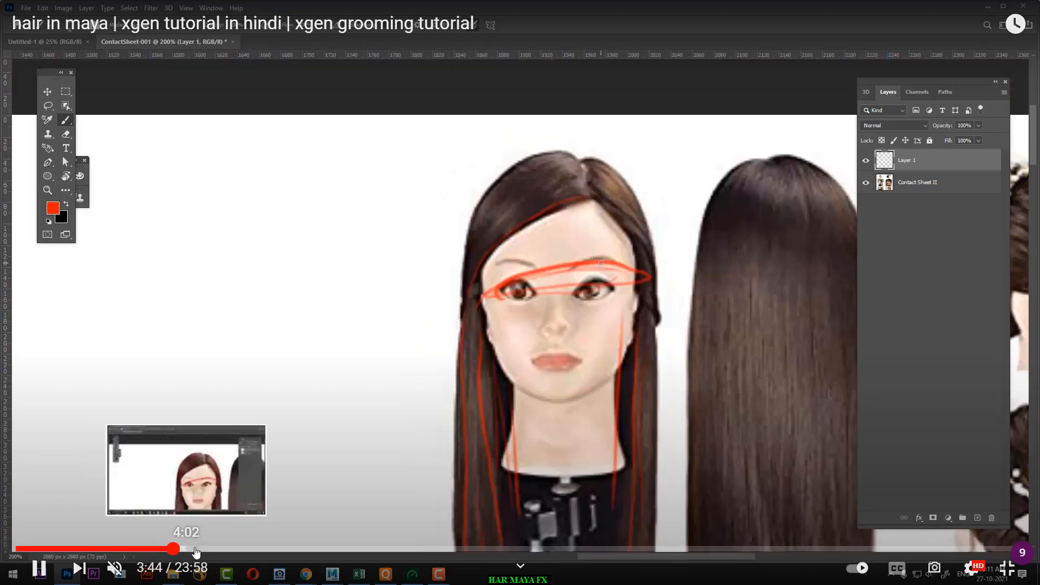
click(226, 549)
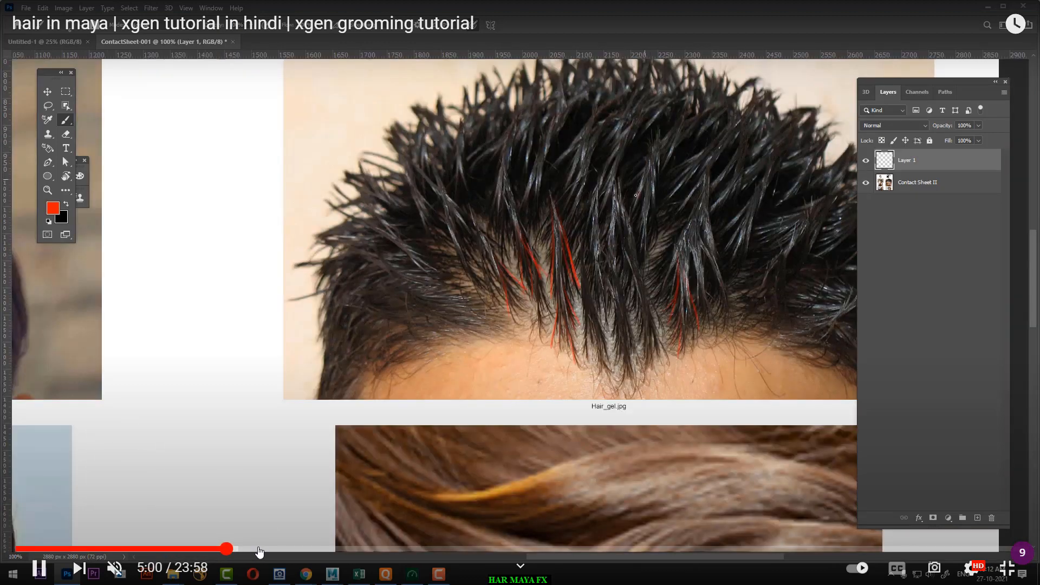
click(258, 548)
Step: Jump to the Maya section and examine the scalp mesh and the creation of interactive groom splines around 7:10
click(289, 548)
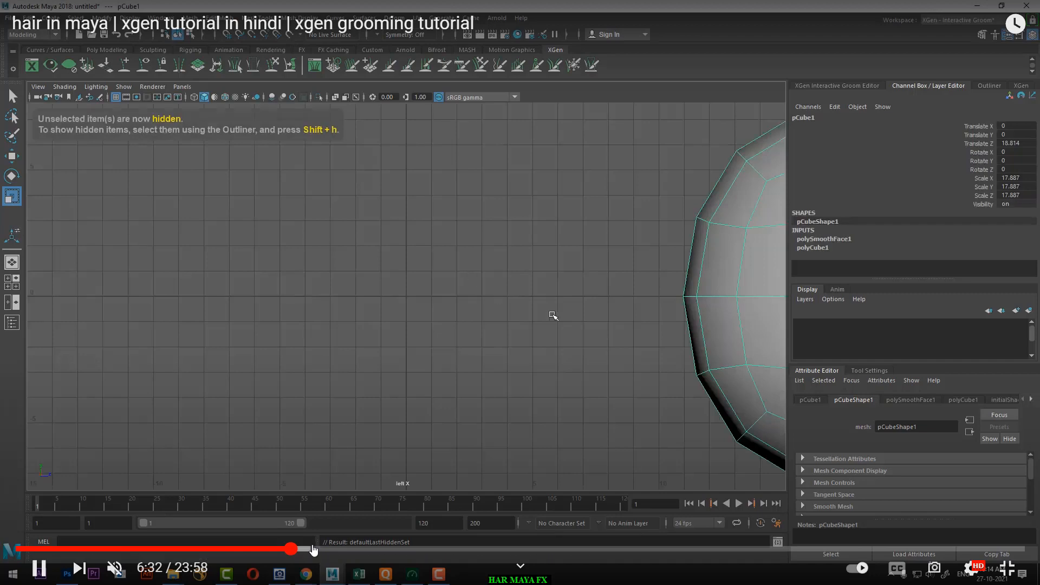
click(312, 549)
click(329, 549)
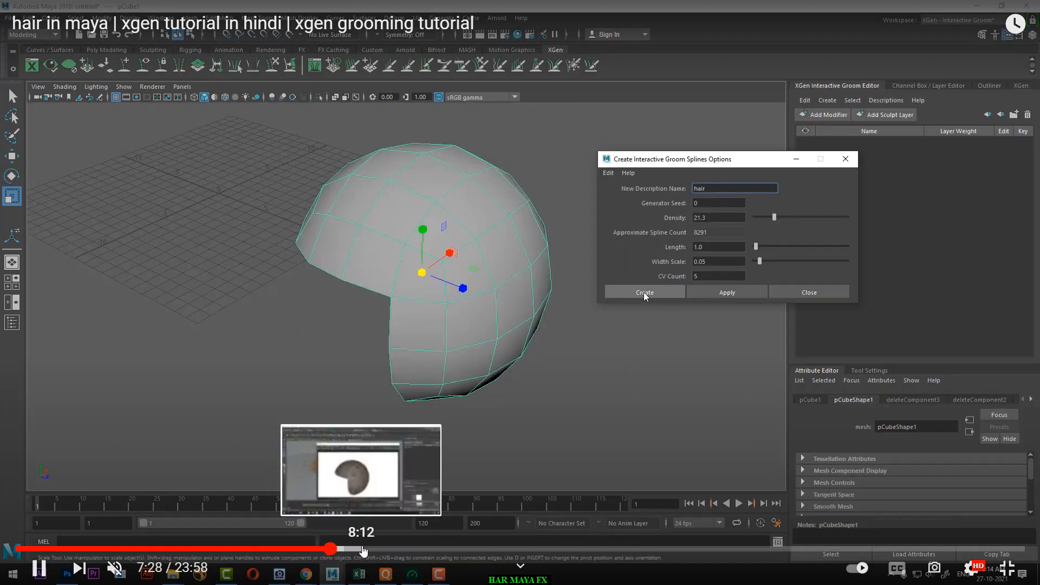
click(325, 549)
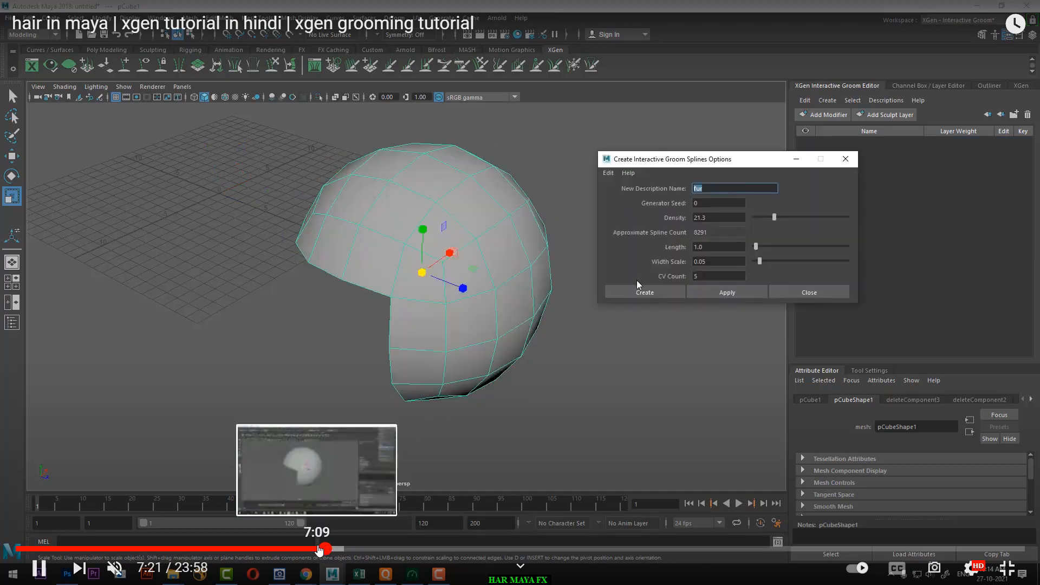
click(318, 548)
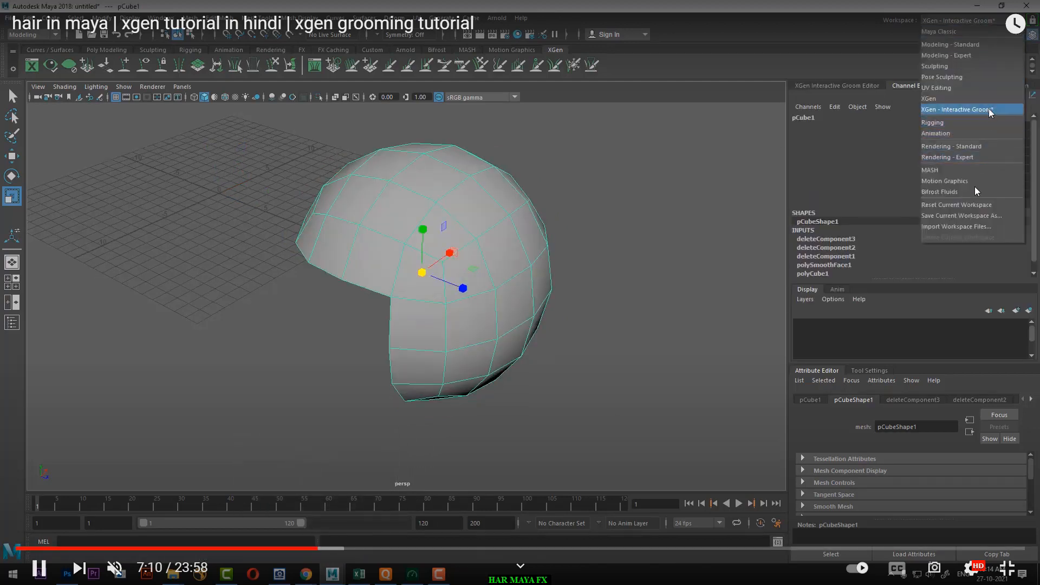
key(space)
key(space)
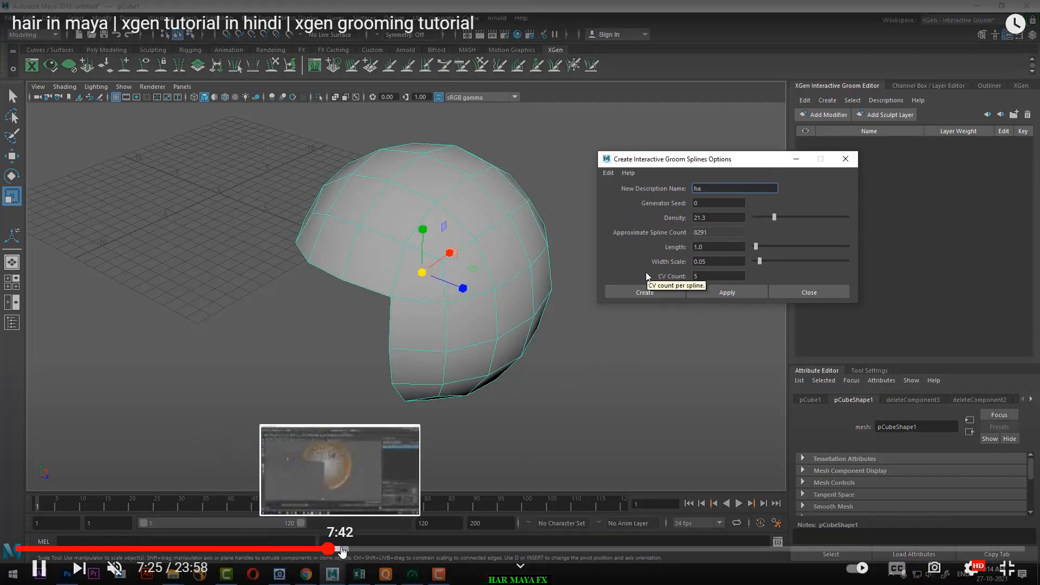
Step: Seek between about 7:33 and 9:00 in the tutorial to examine the generated groom splines and their Width Scale setting
click(342, 549)
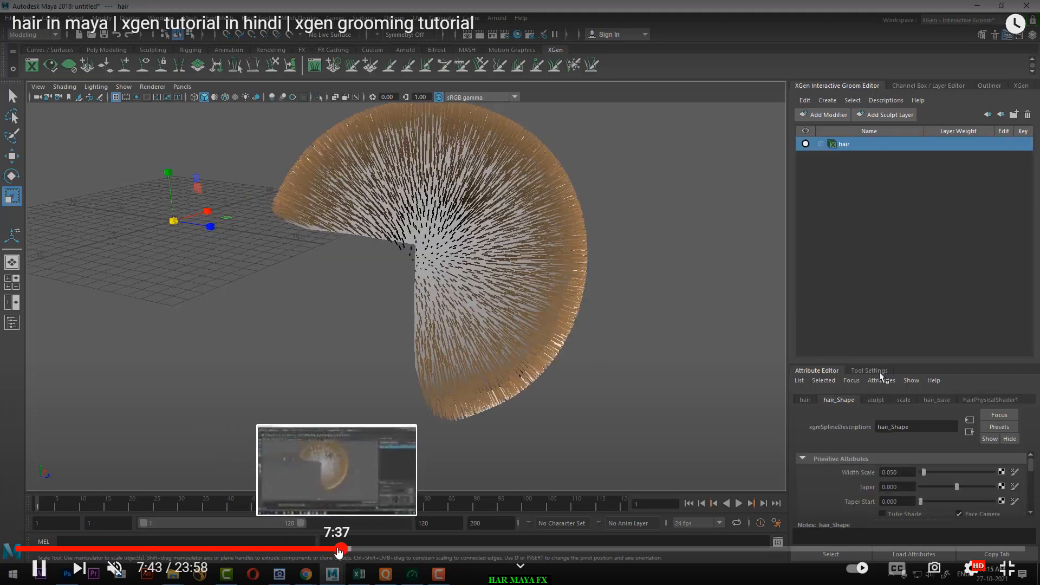
click(337, 550)
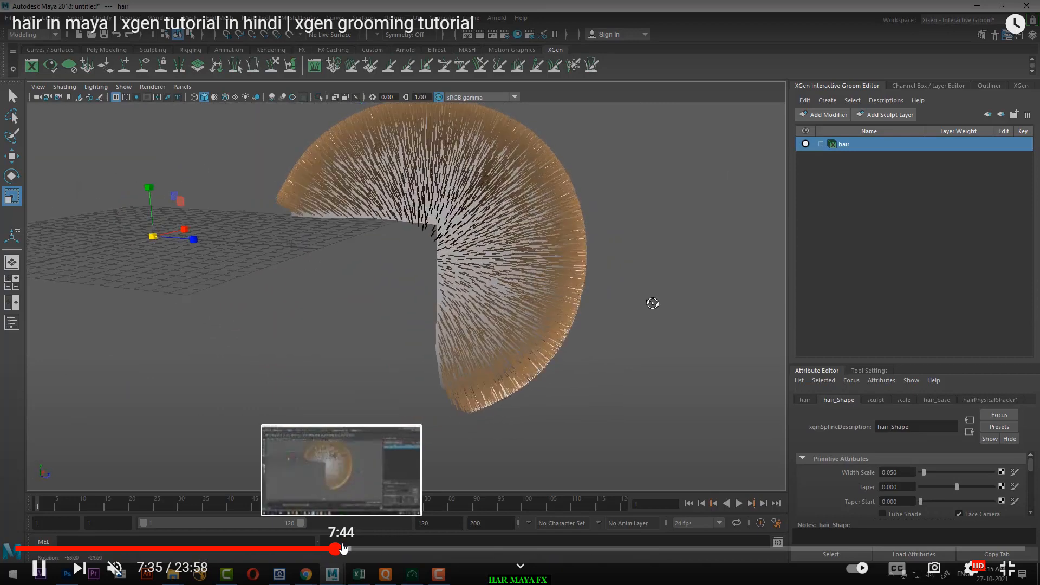
click(342, 548)
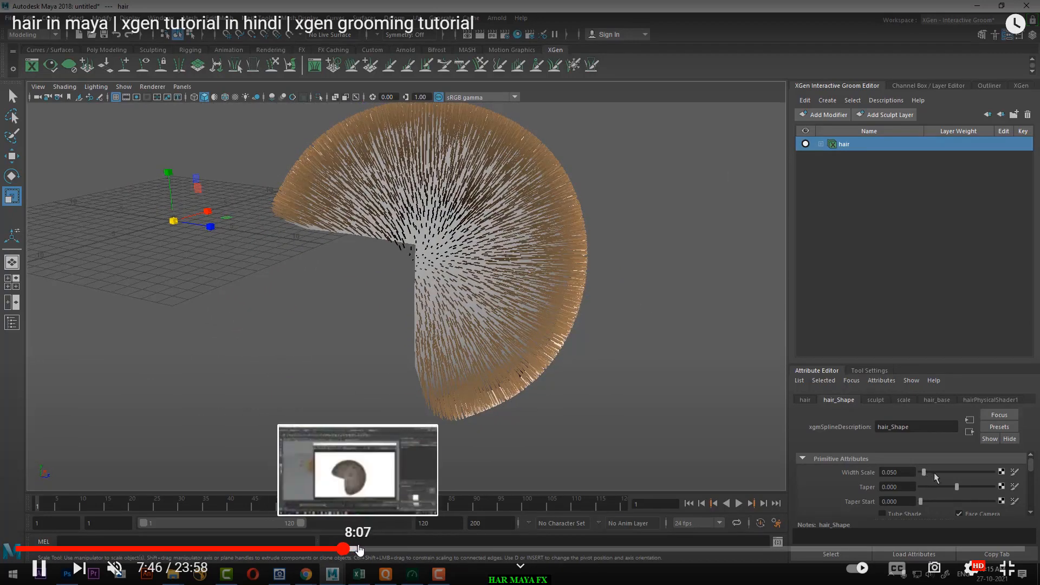
click(355, 549)
click(371, 549)
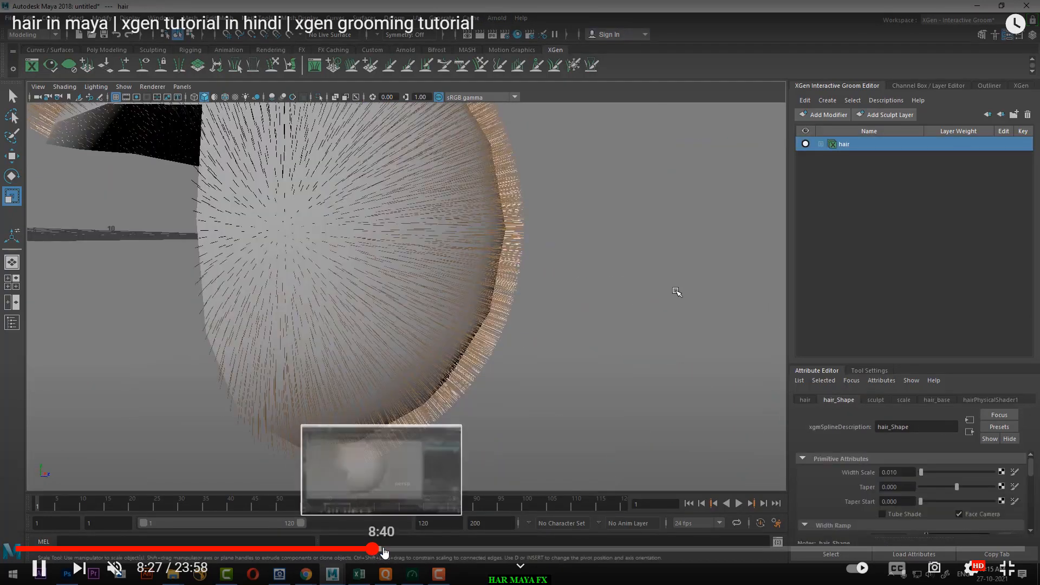
click(387, 549)
click(395, 549)
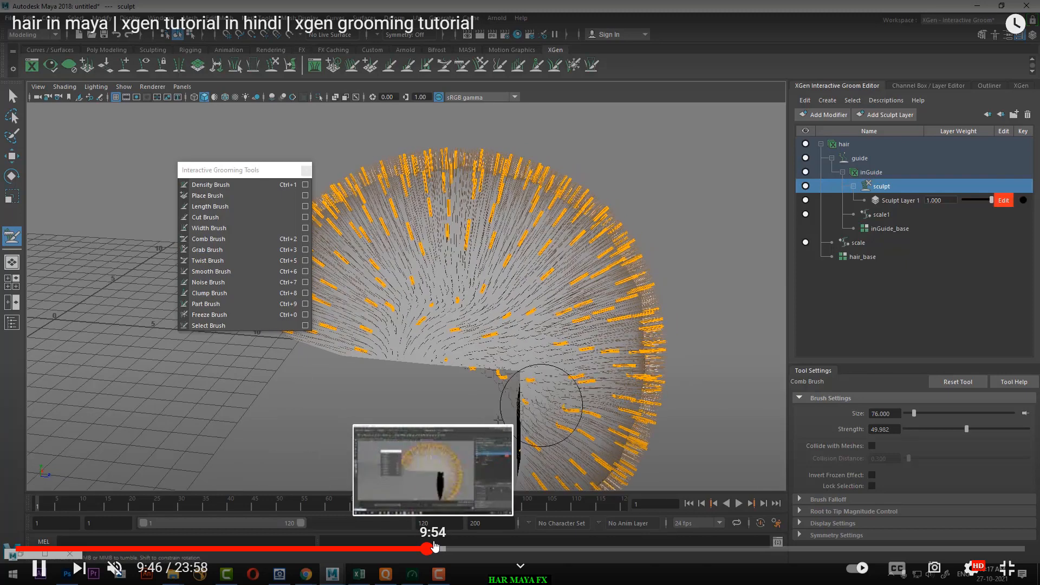
Step: Skim the tutorial from 9:54 to past 14:08 to examine how the guides are shaped with the Comb Brush
click(435, 546)
click(449, 548)
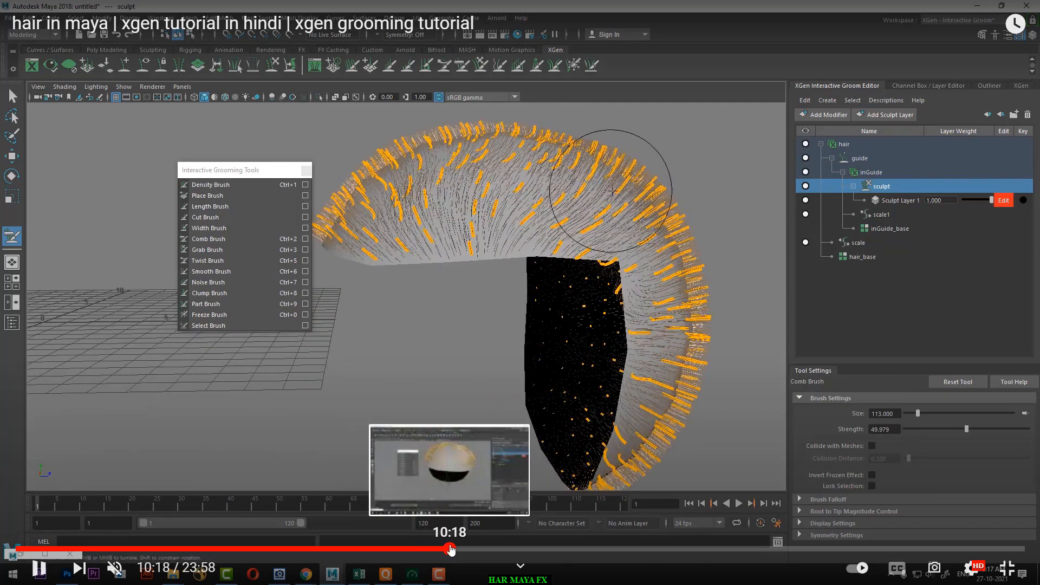
click(465, 548)
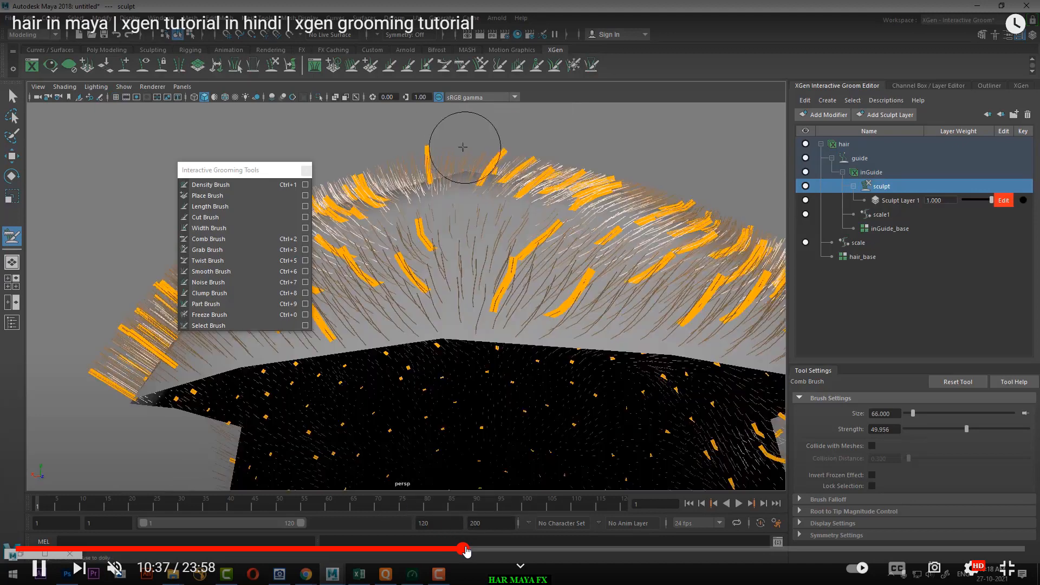
click(470, 548)
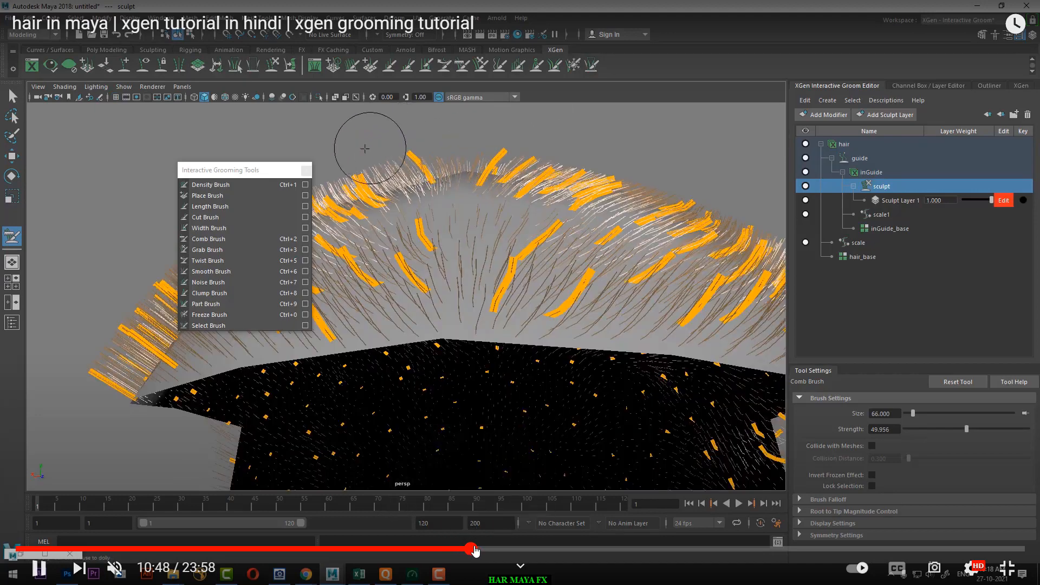
click(494, 549)
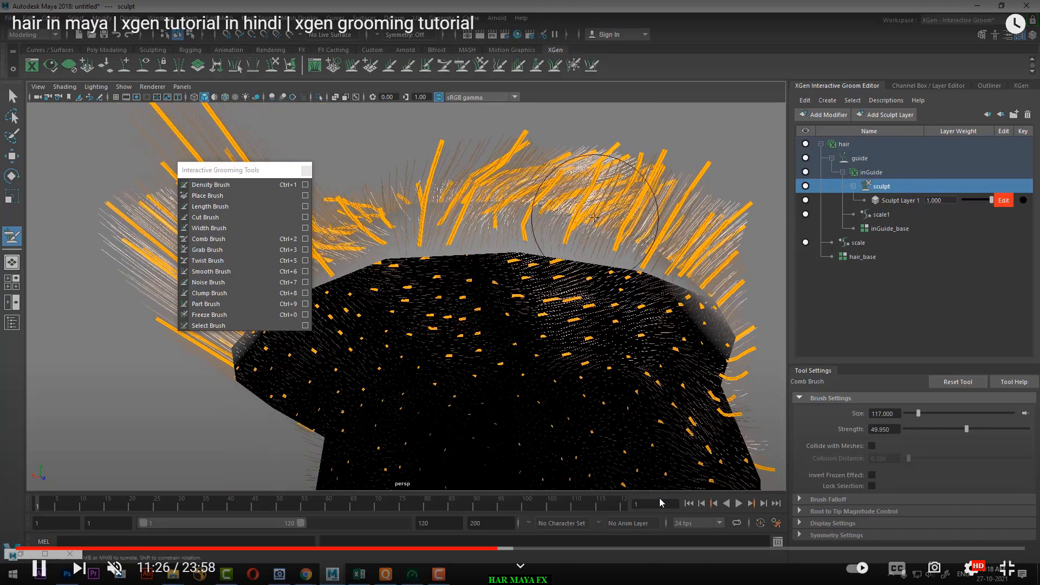
click(506, 548)
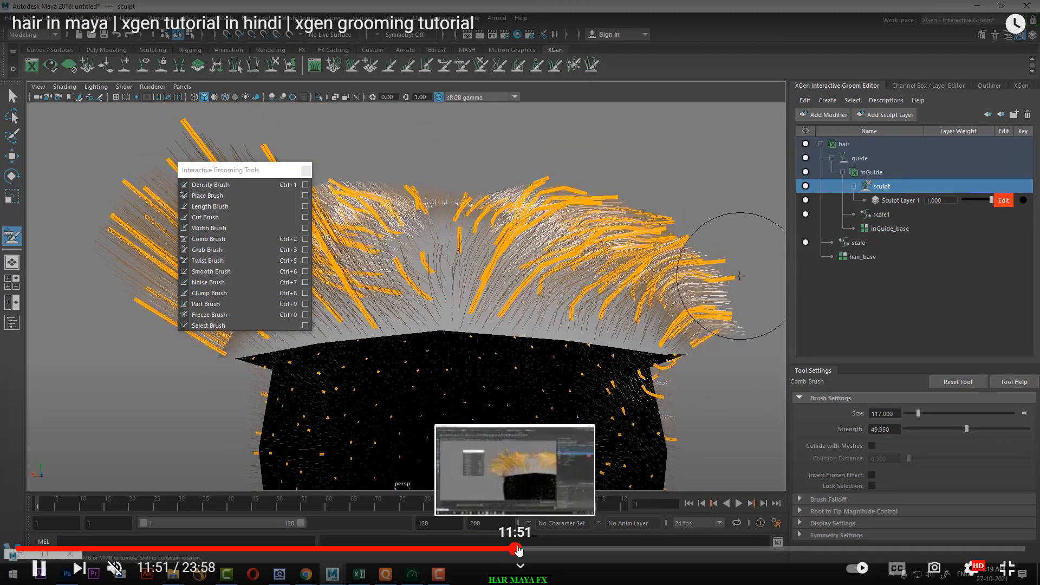
click(517, 549)
click(520, 549)
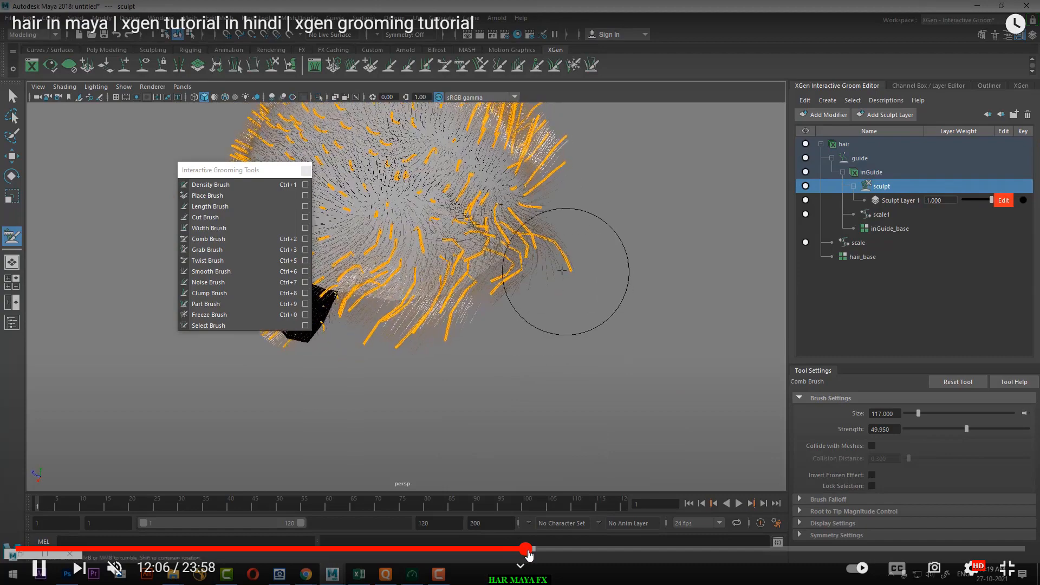
click(525, 549)
click(540, 551)
click(553, 551)
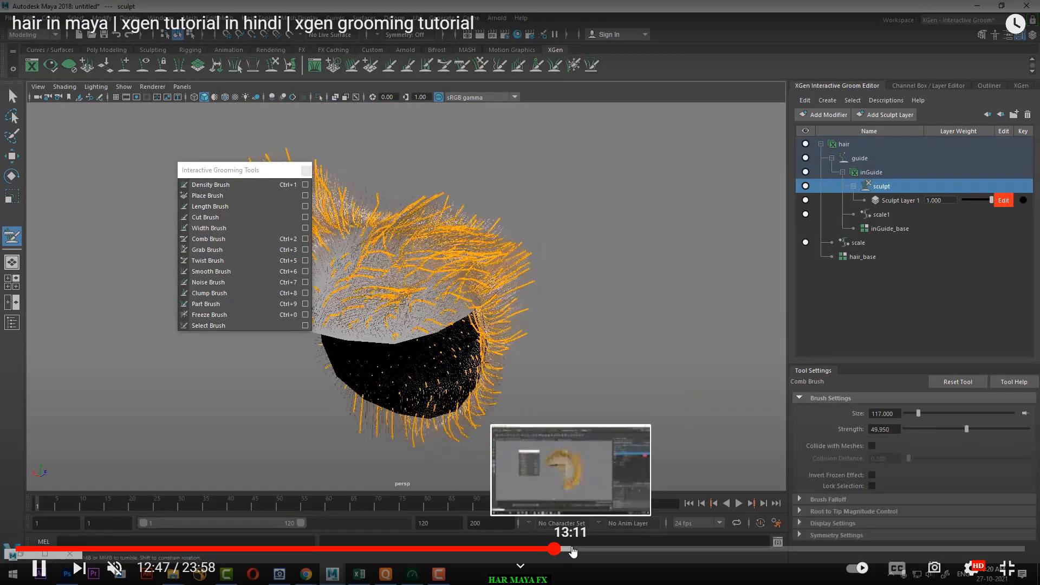
click(572, 550)
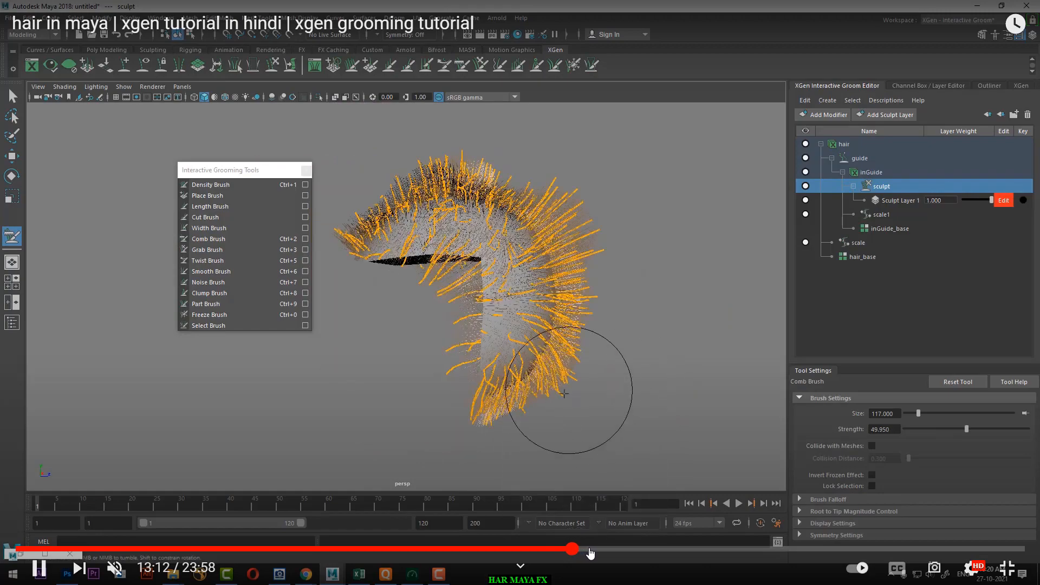
click(596, 550)
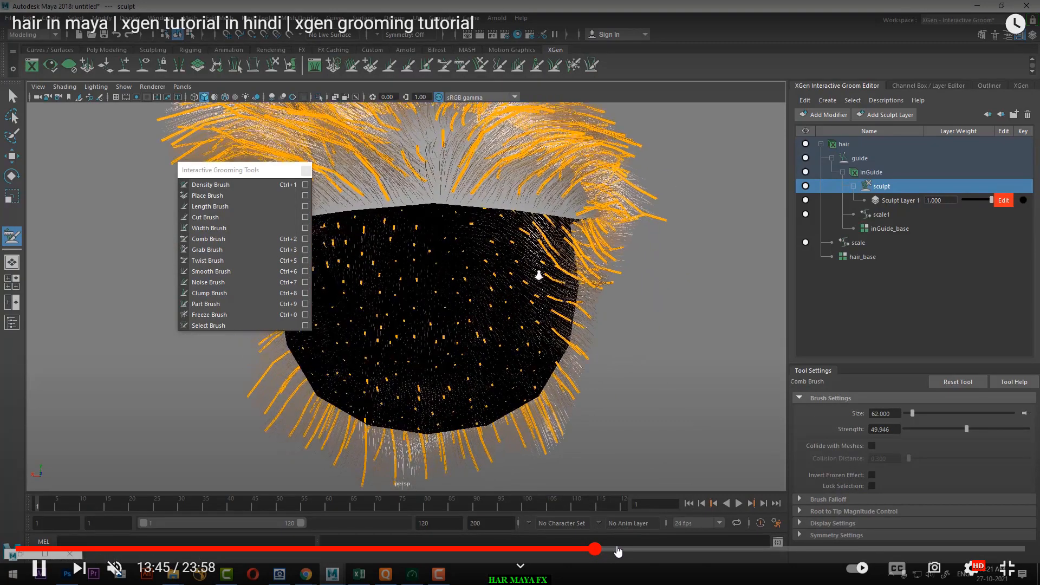
click(619, 549)
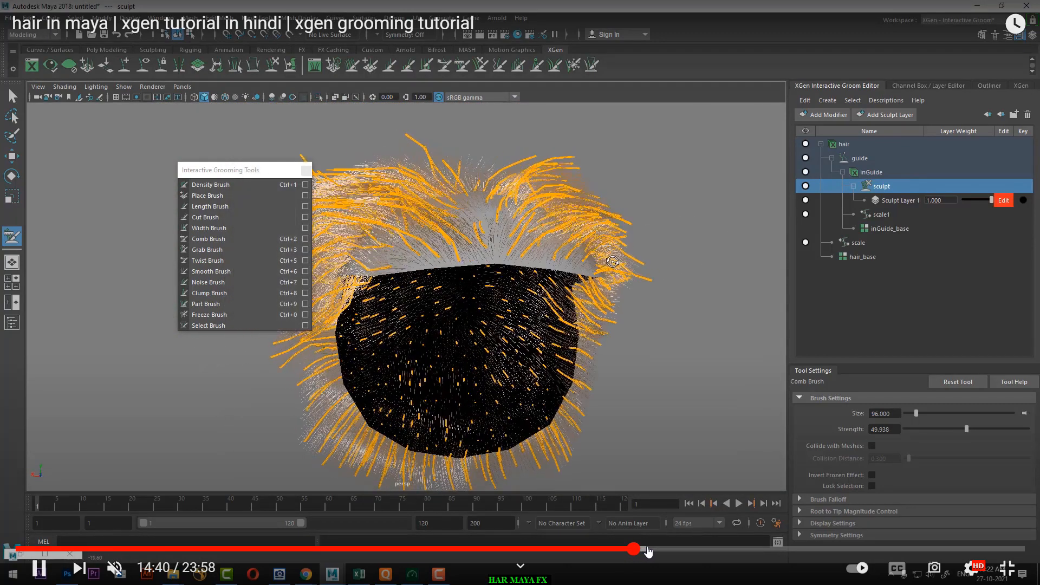
Step: Skip ahead past 14:59 in the tutorial to examine the guide selection, the hair density settings and the Arnold test render
click(648, 549)
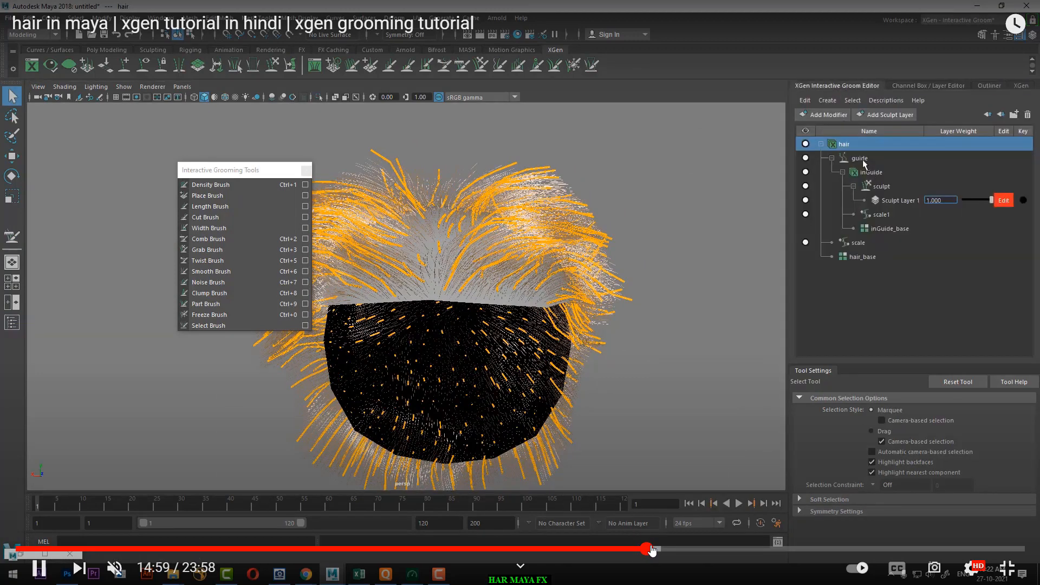
click(656, 549)
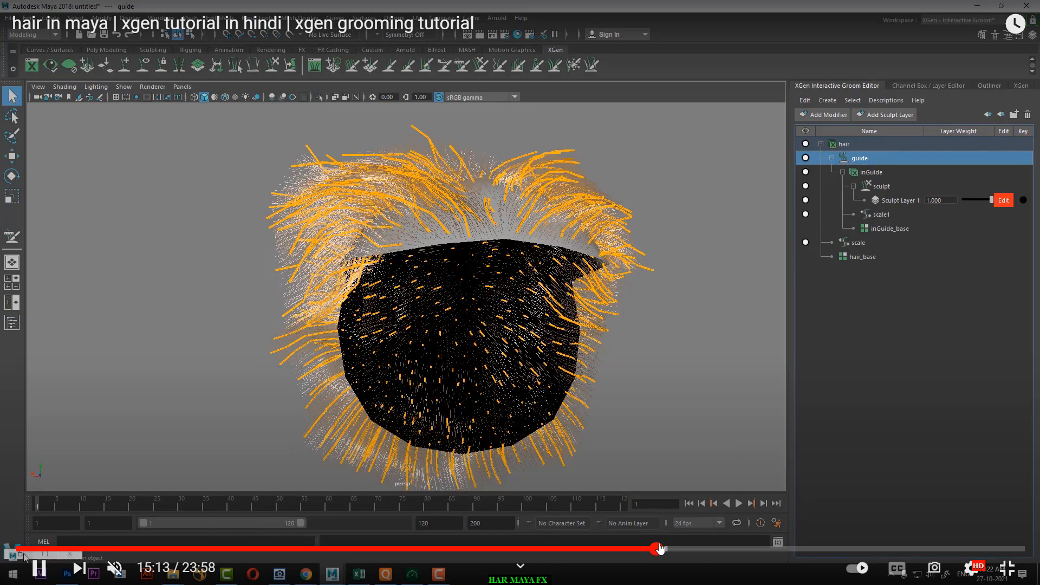
click(659, 548)
click(668, 548)
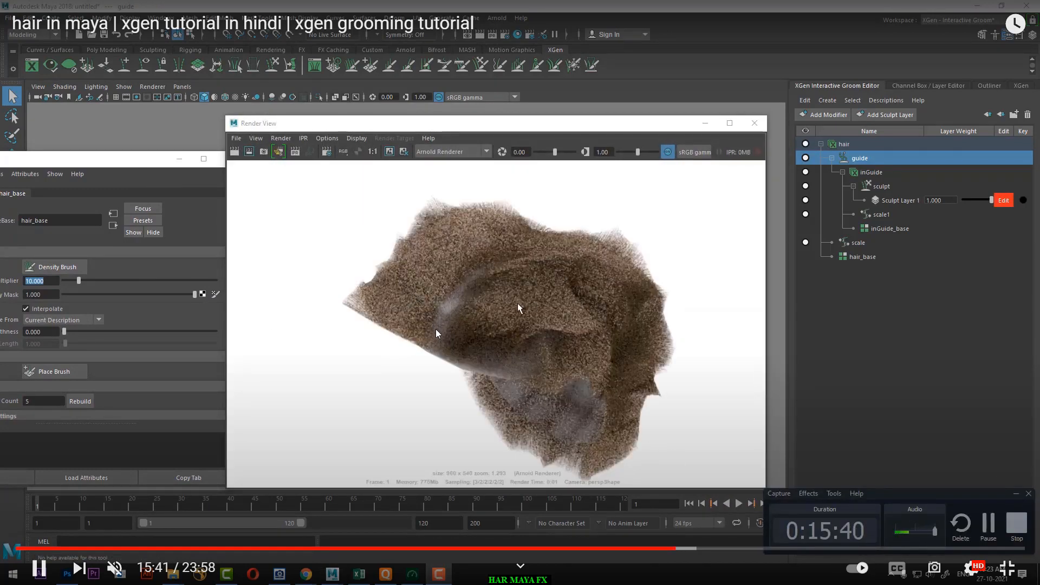
click(680, 549)
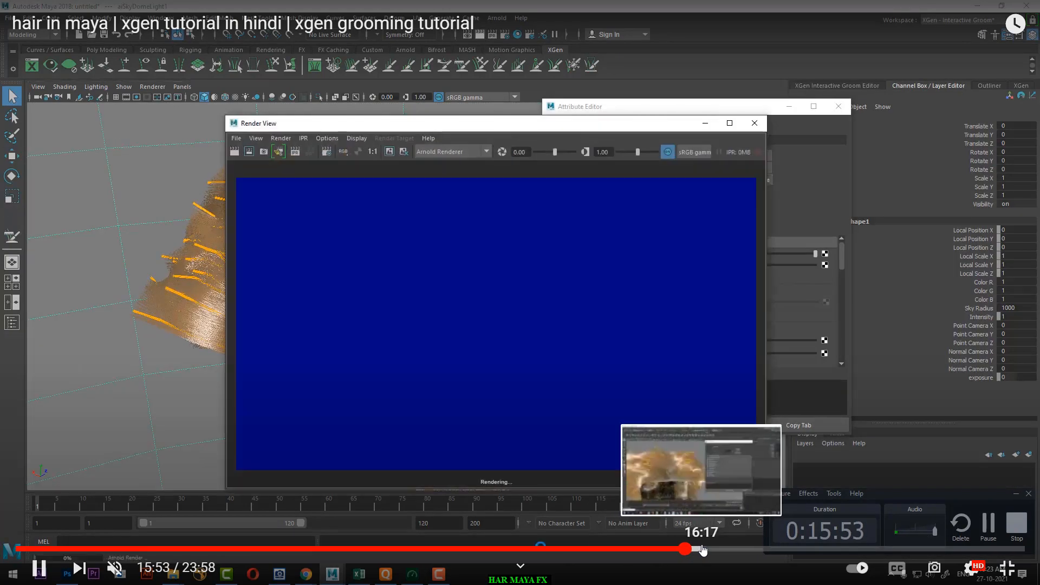
Step: Seek between about 16:16 and 17:27 in the tutorial to examine the Arnold render, the gelled hair reference and the clump modifier
click(710, 549)
click(700, 549)
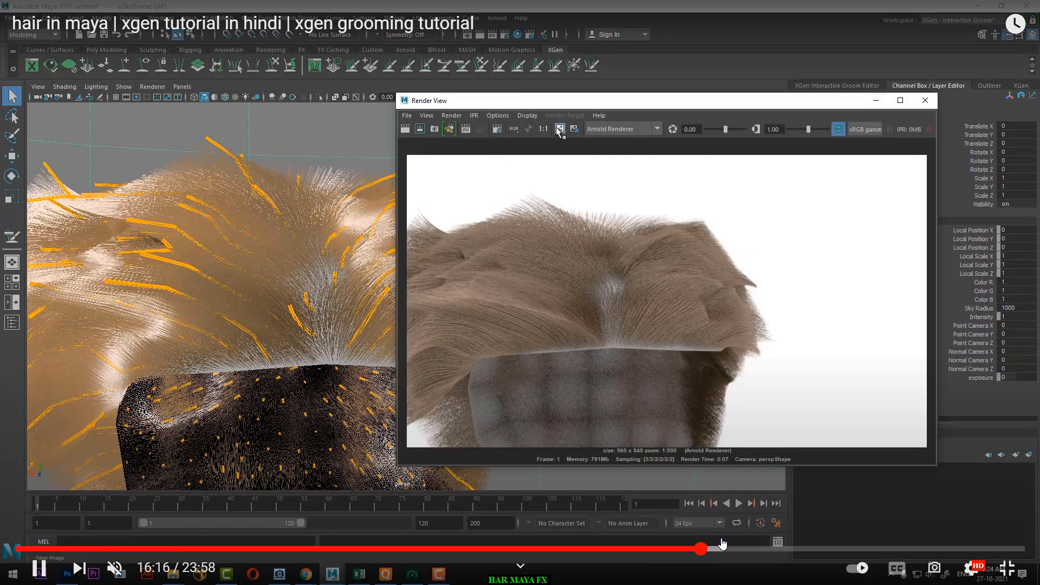
click(721, 548)
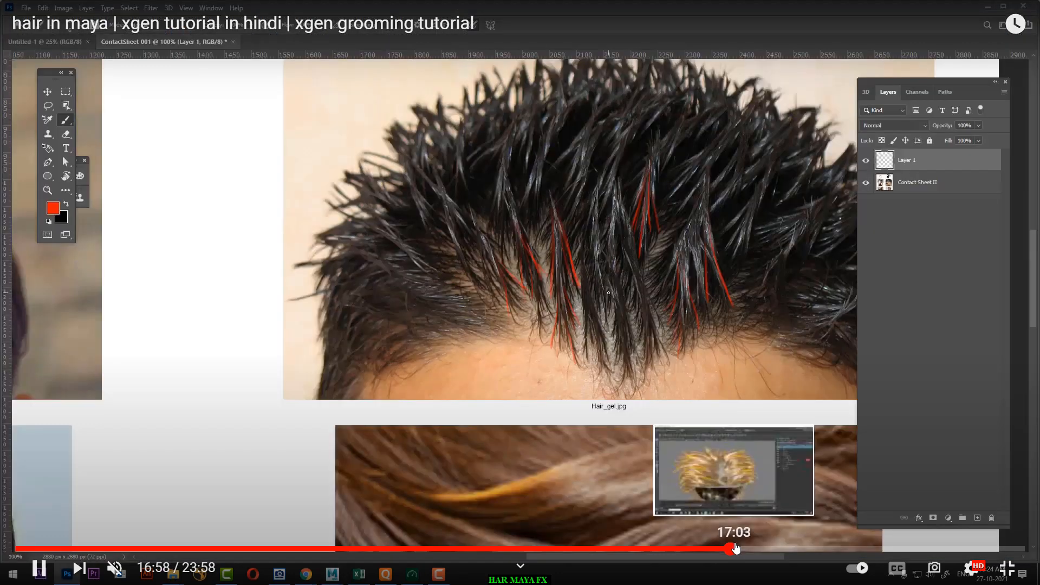
click(742, 548)
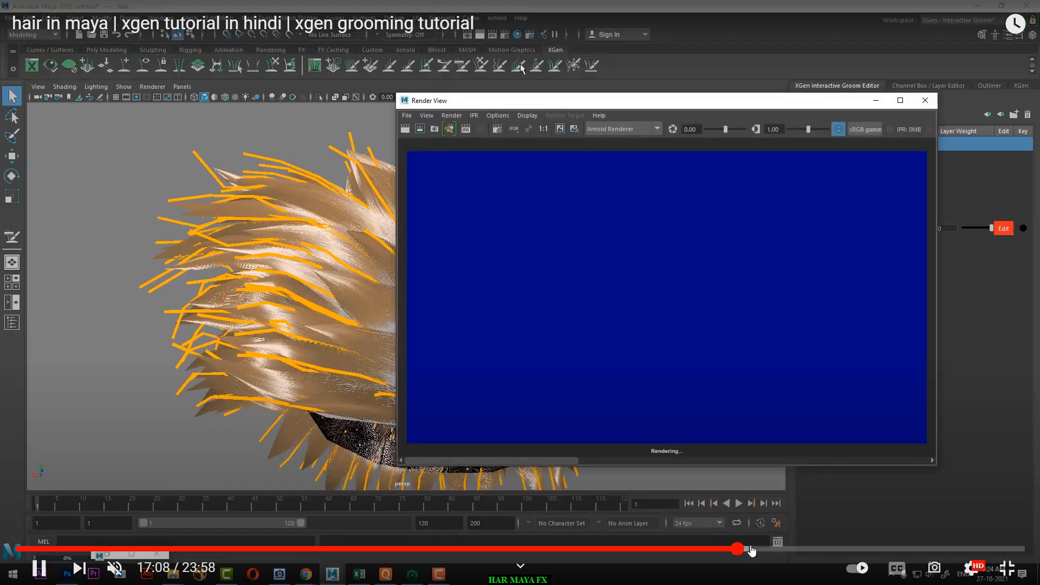
click(752, 548)
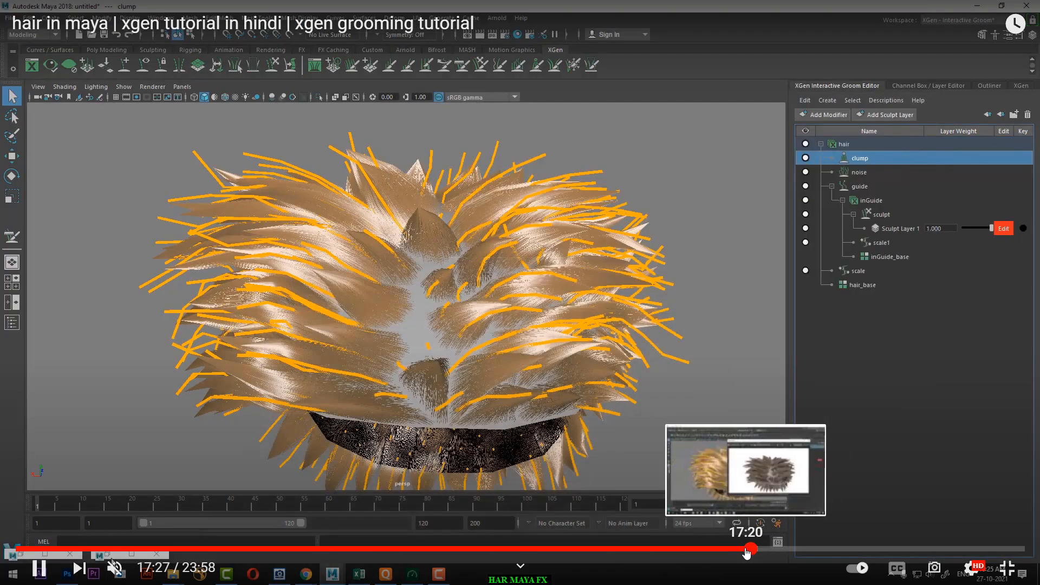
click(744, 548)
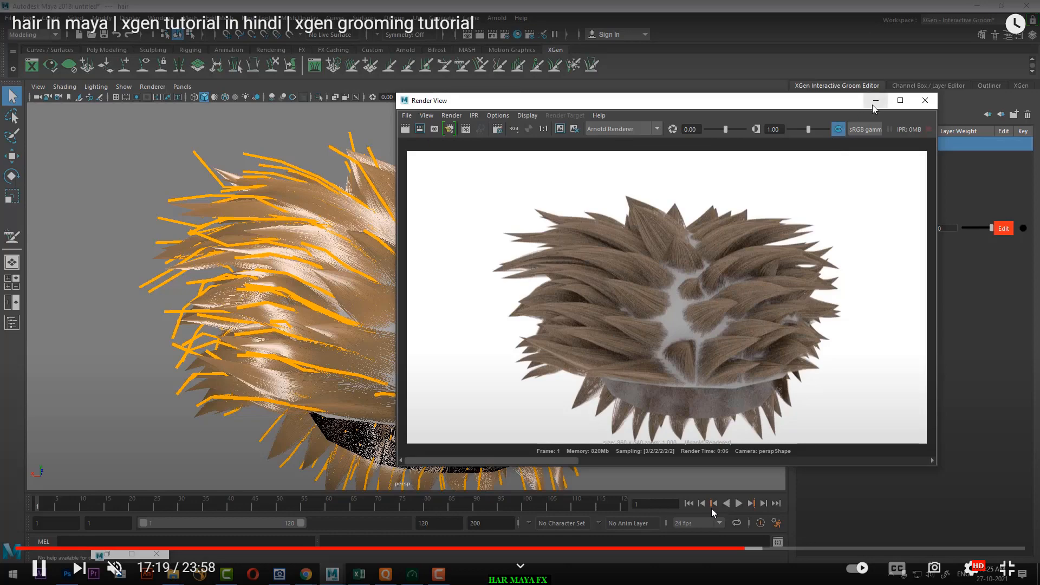
Step: Replay the clumping section from about 17:03 and skip to about 18:06 to compare the viewport clumps with their render
click(733, 548)
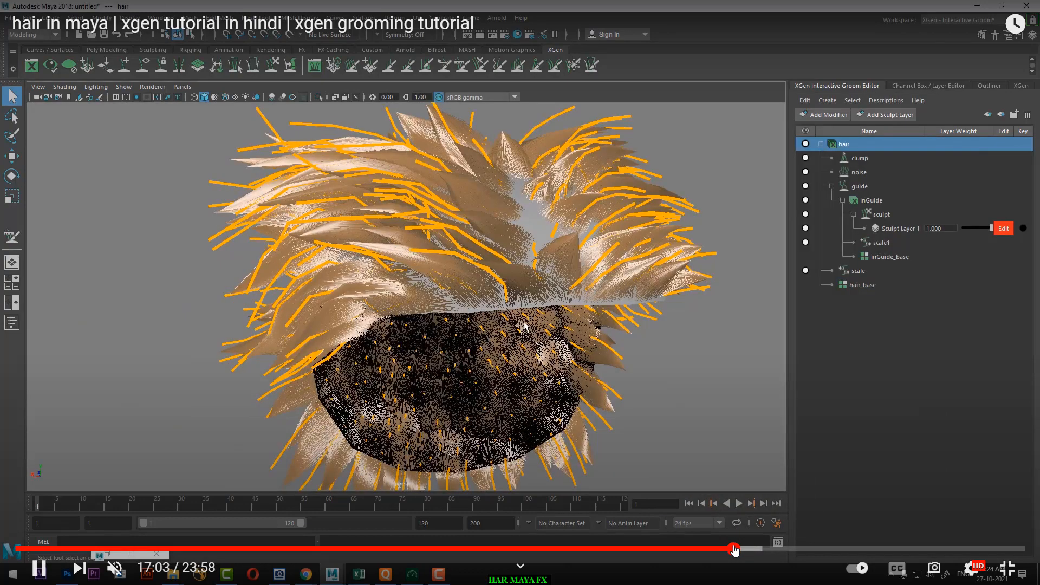
click(728, 549)
click(736, 548)
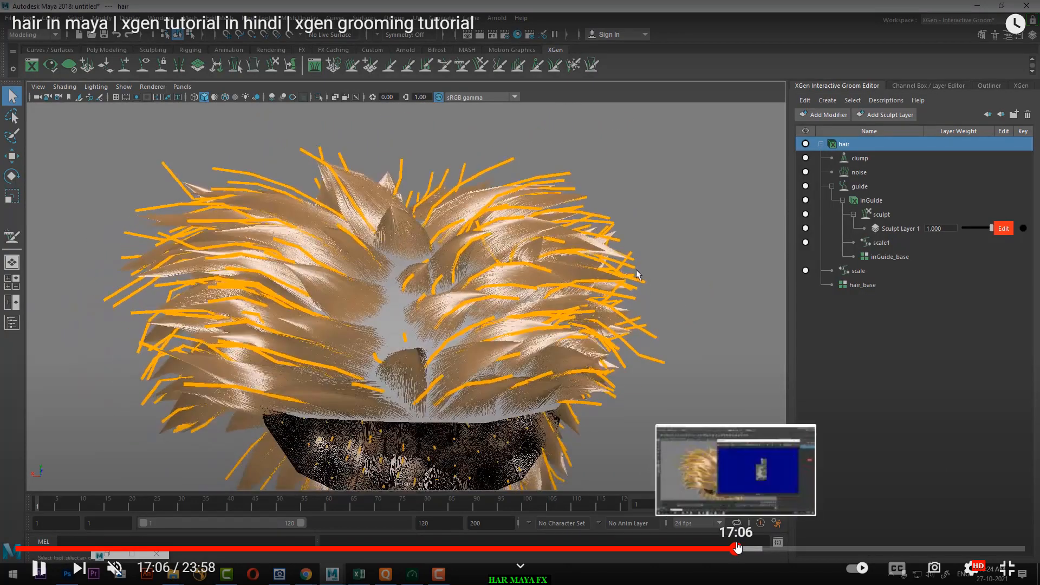
click(741, 548)
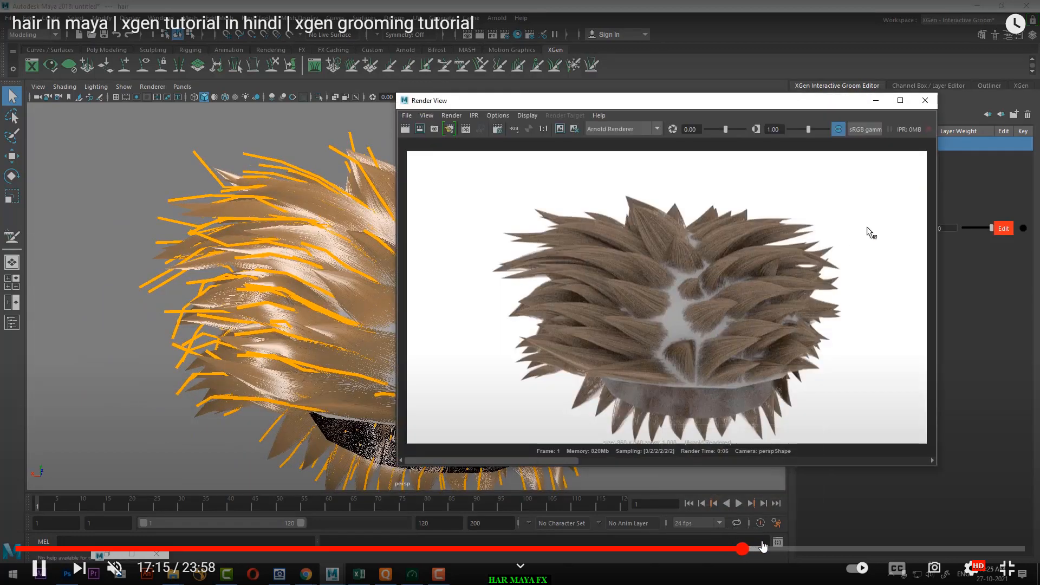
click(763, 548)
click(775, 548)
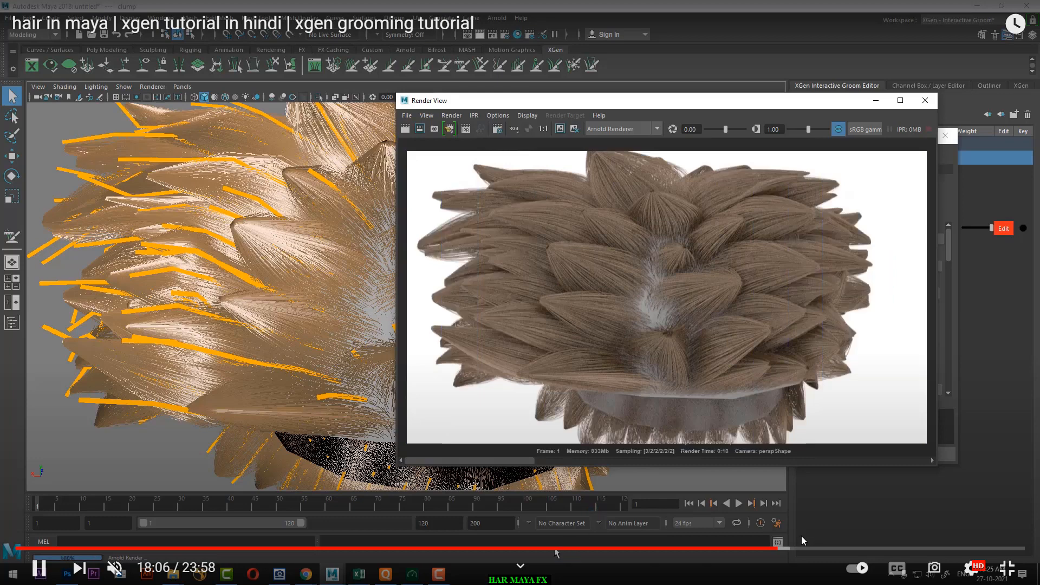
Step: Skim the tutorial from about 18:20 to 21:33 to examine the hair physical shader settings and the hair file texture
click(788, 548)
click(796, 549)
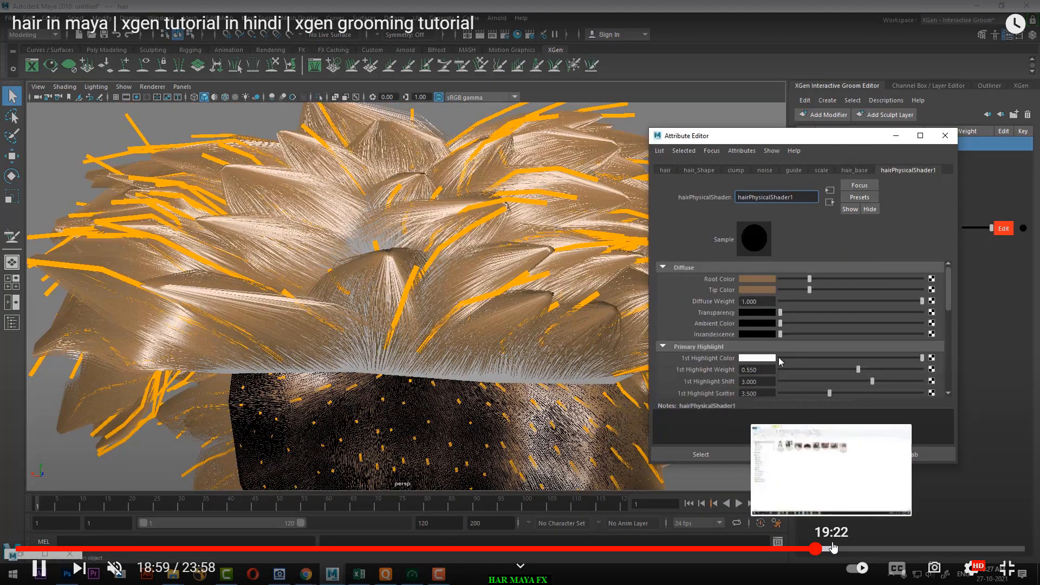
click(831, 548)
click(857, 548)
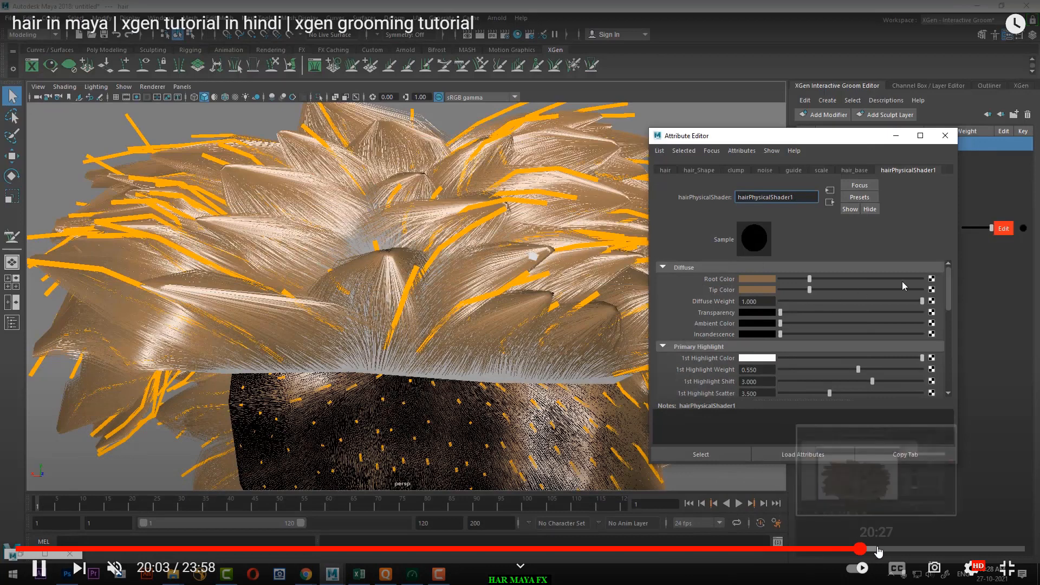
click(894, 549)
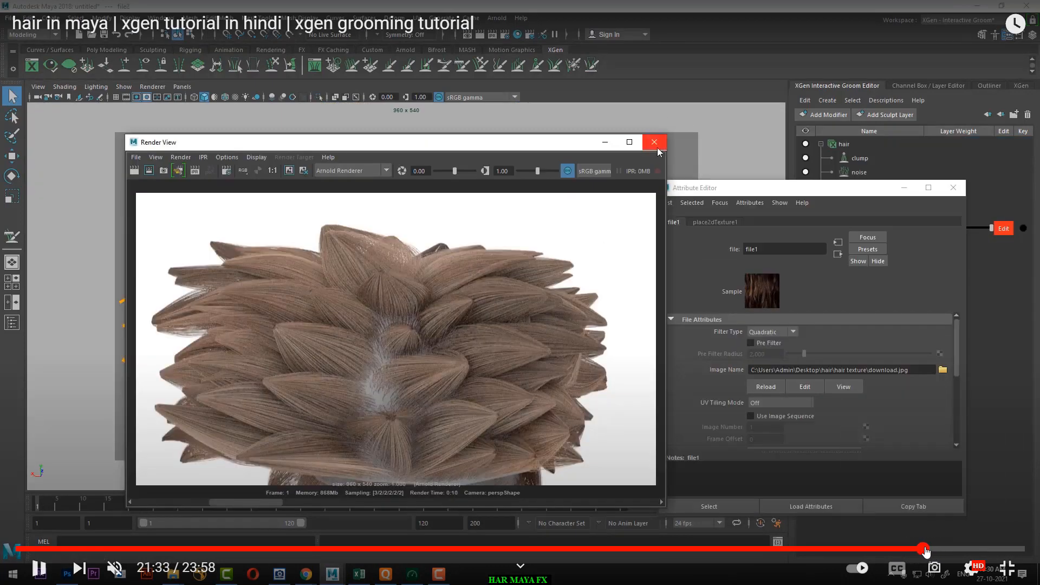
Step: Skip from about 22:12 to 23:38 in the tutorial to examine the Arnold area light settings and the final render
click(950, 548)
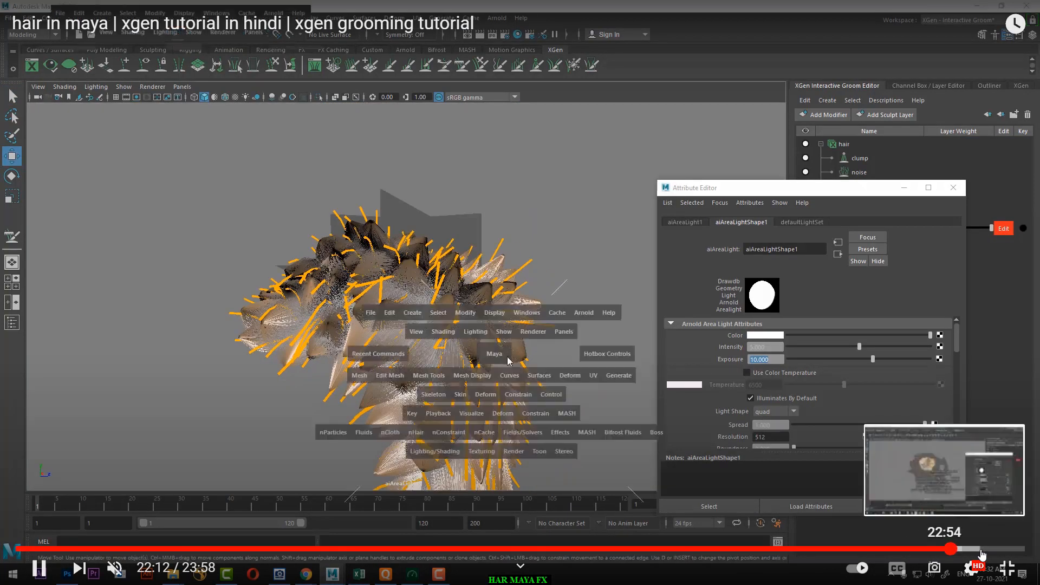
click(984, 549)
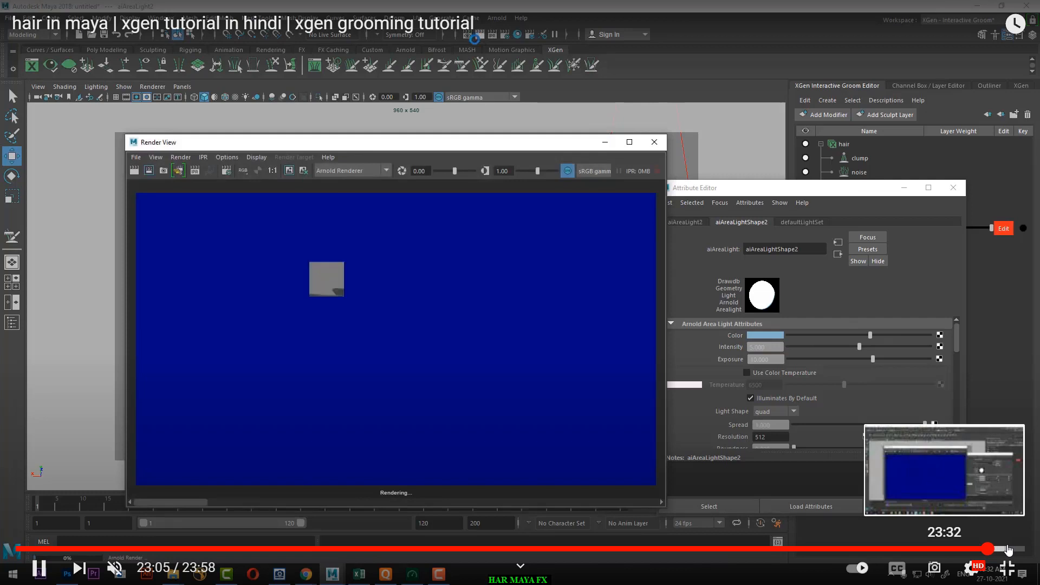
click(1006, 548)
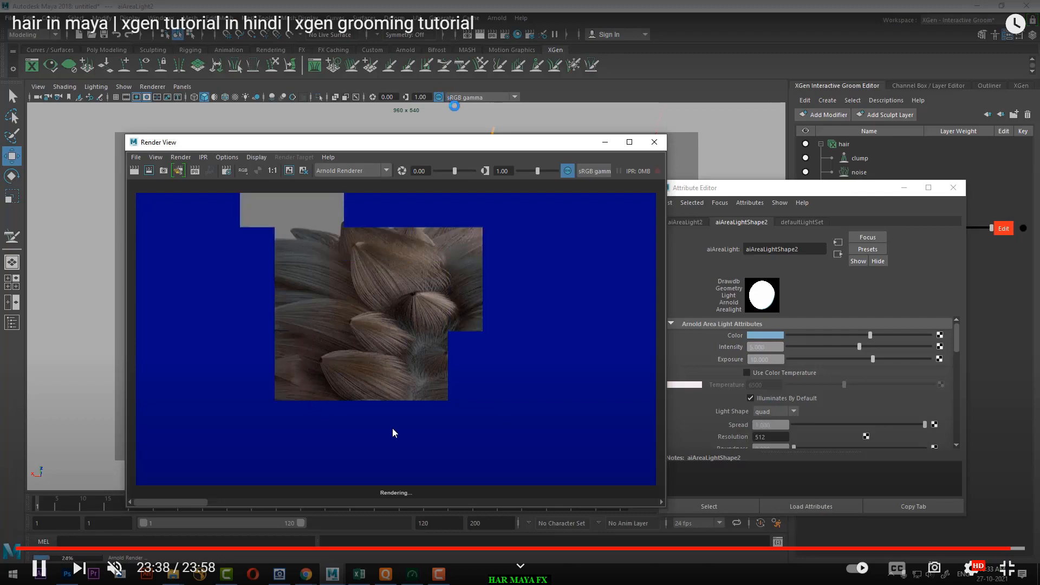
Step: Exit full screen, return to the channel's HAIR search results and open the HAIR IN MAYA ARNOLD video in a new tab
click(1001, 572)
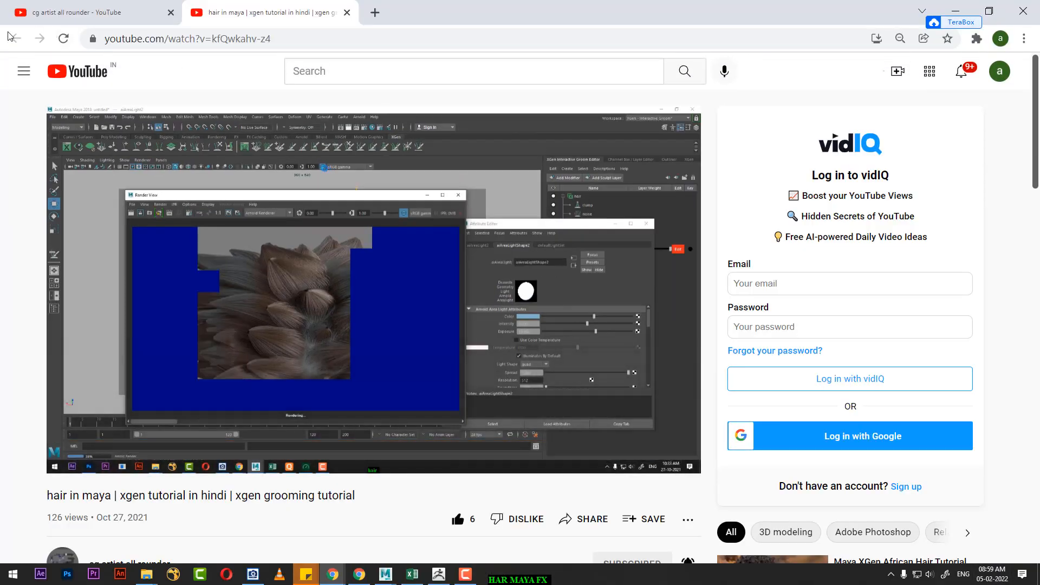
click(84, 14)
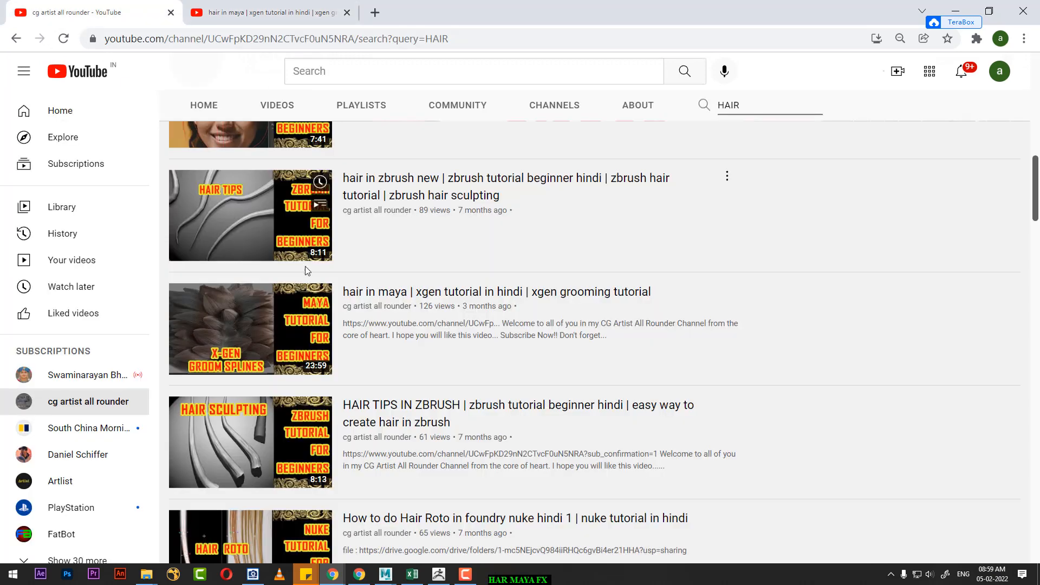
click(266, 12)
click(101, 12)
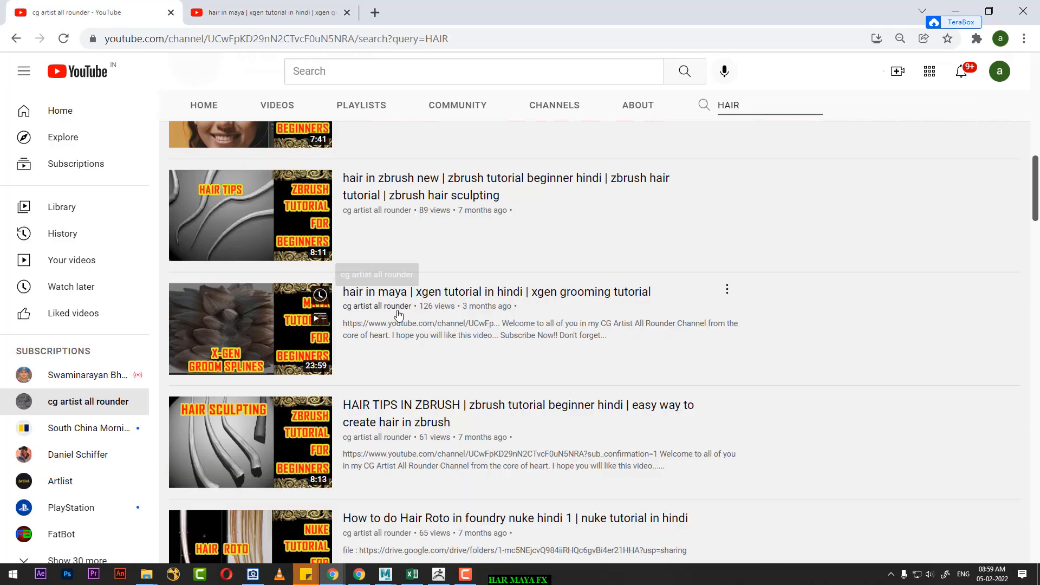
scroll(379, 325, down, 5)
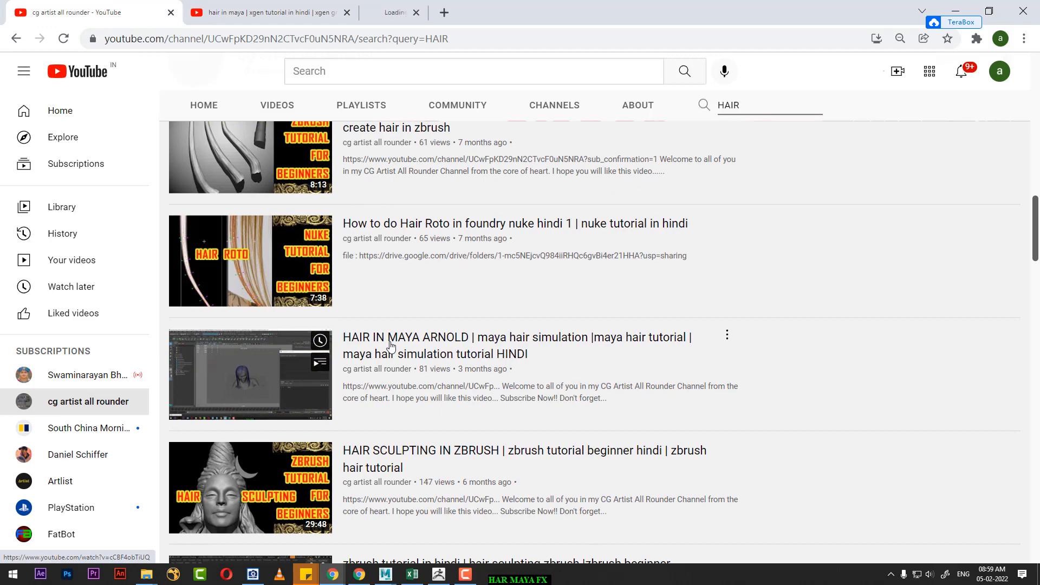
middle_click(391, 346)
click(459, 7)
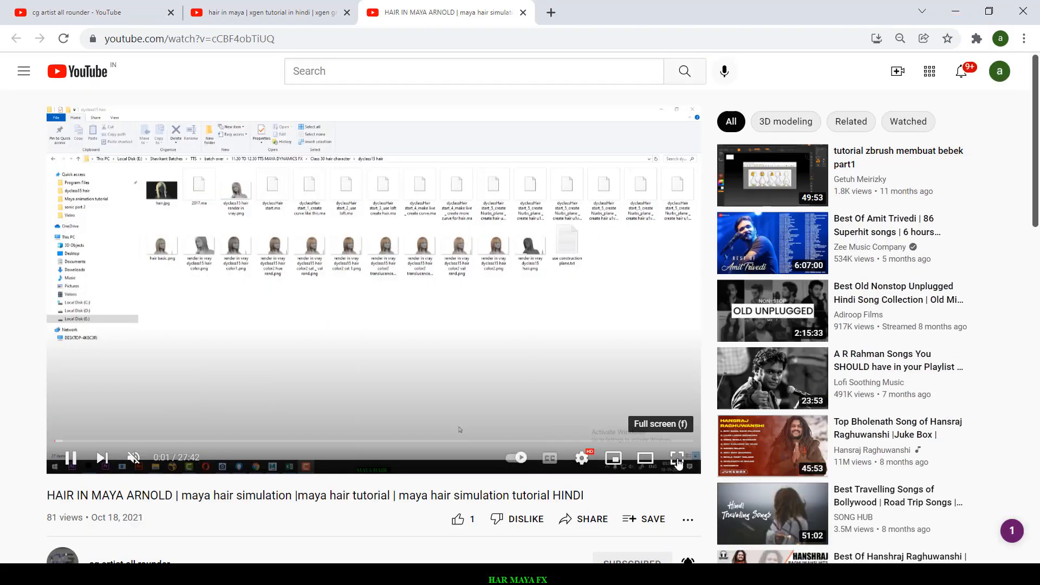
Step: Play the HAIR IN MAYA ARNOLD video in full screen and skim to 6:07 to examine the guide curves drawn around the head
click(678, 458)
click(49, 549)
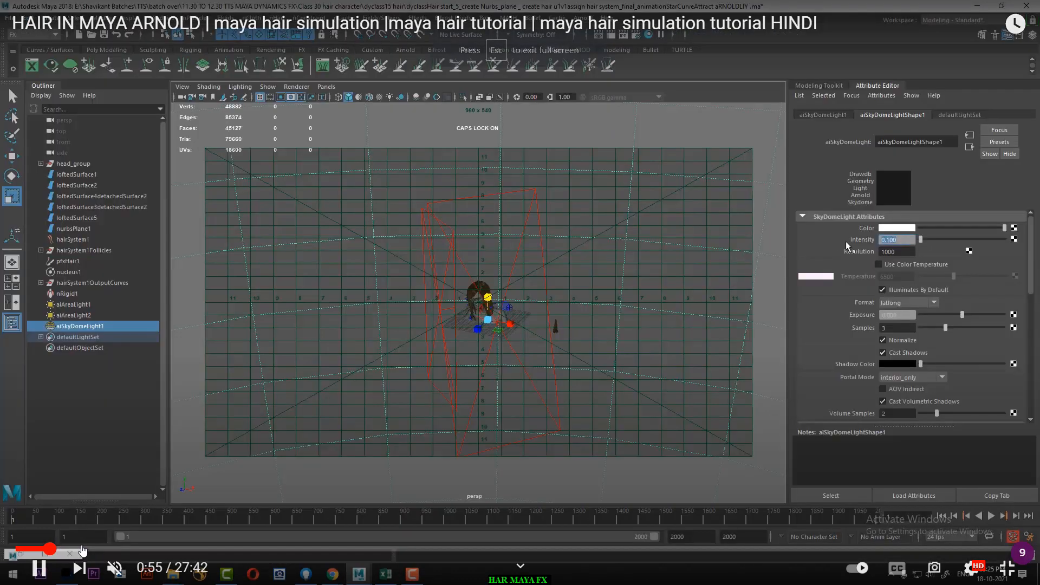
click(81, 549)
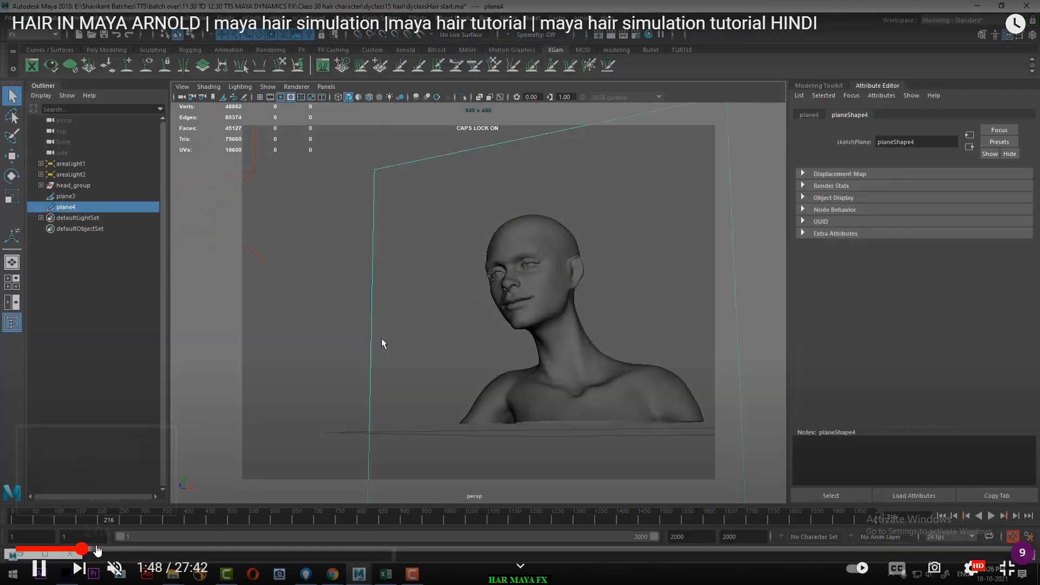
click(120, 549)
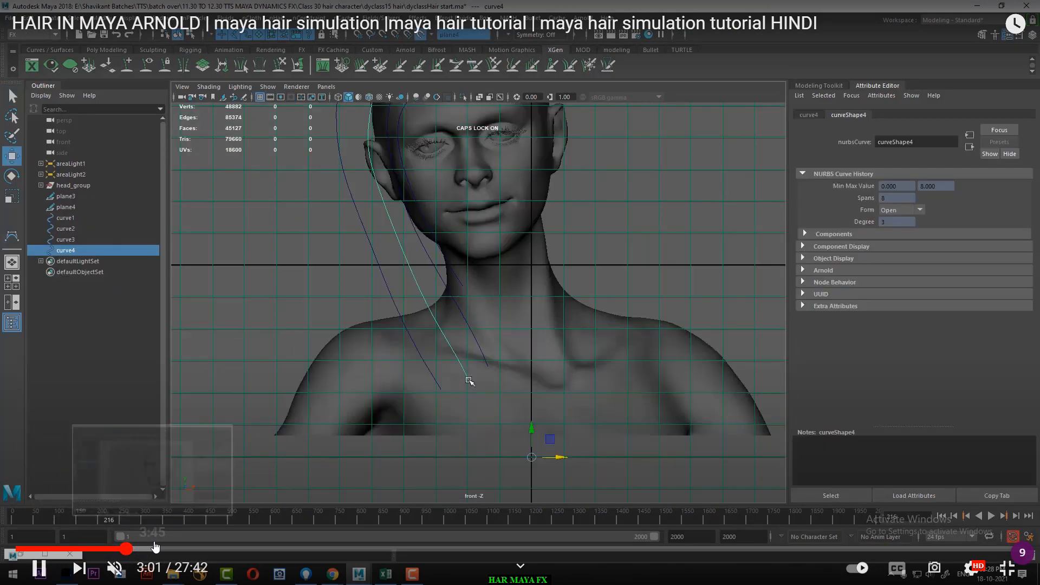
click(161, 549)
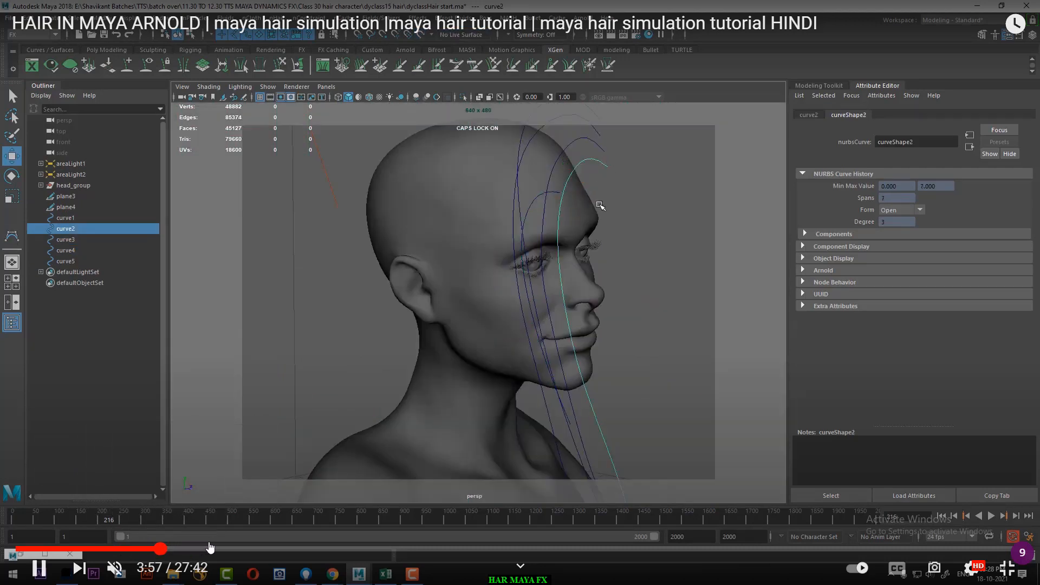
click(210, 549)
click(240, 549)
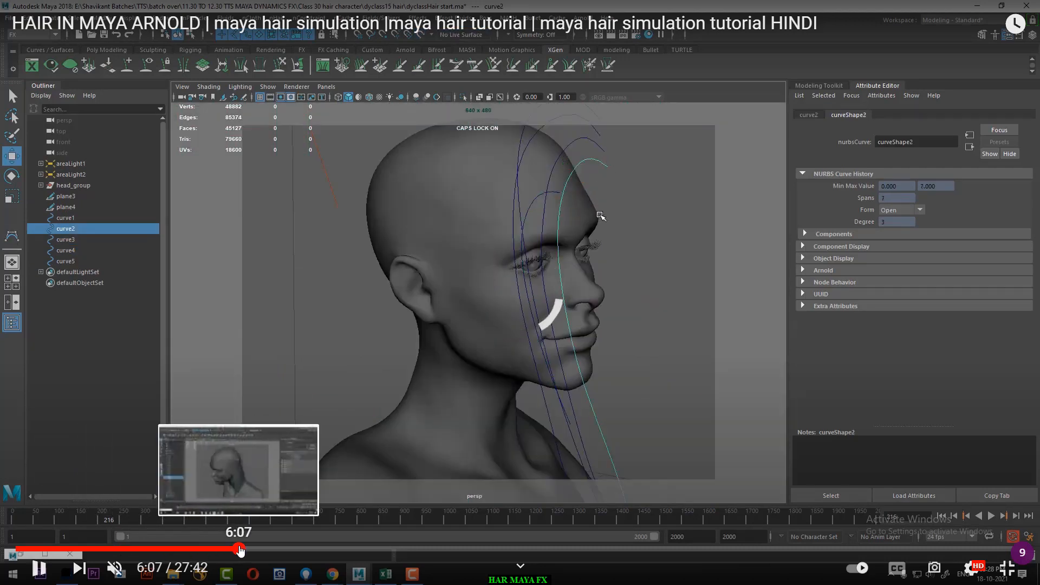
Step: Skim the video from about 7:07 to 11:17 to examine the lofted hair surfaces and the curves drawn on them
click(273, 550)
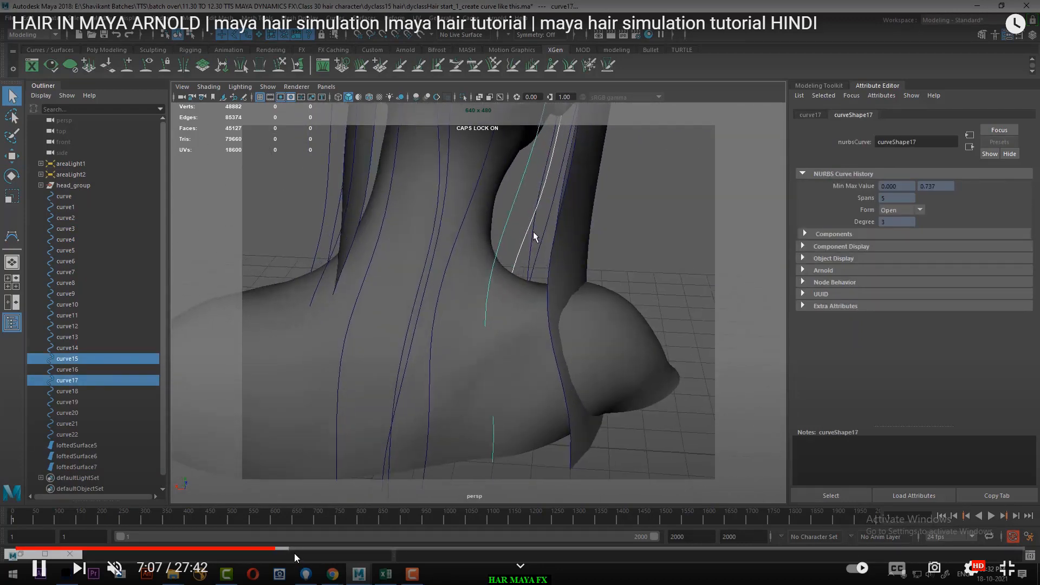
drag(286, 549, 330, 549)
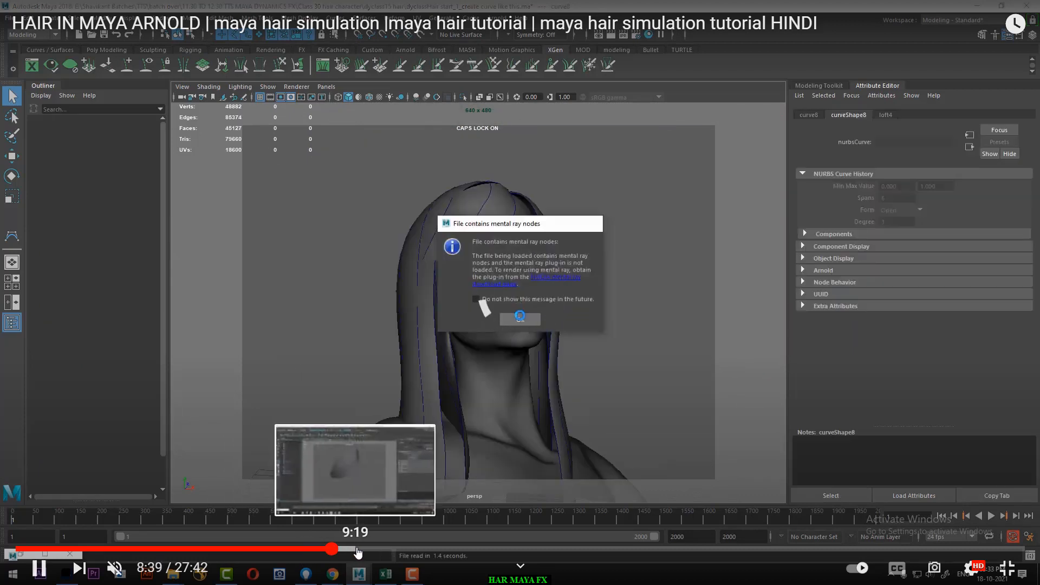
click(358, 551)
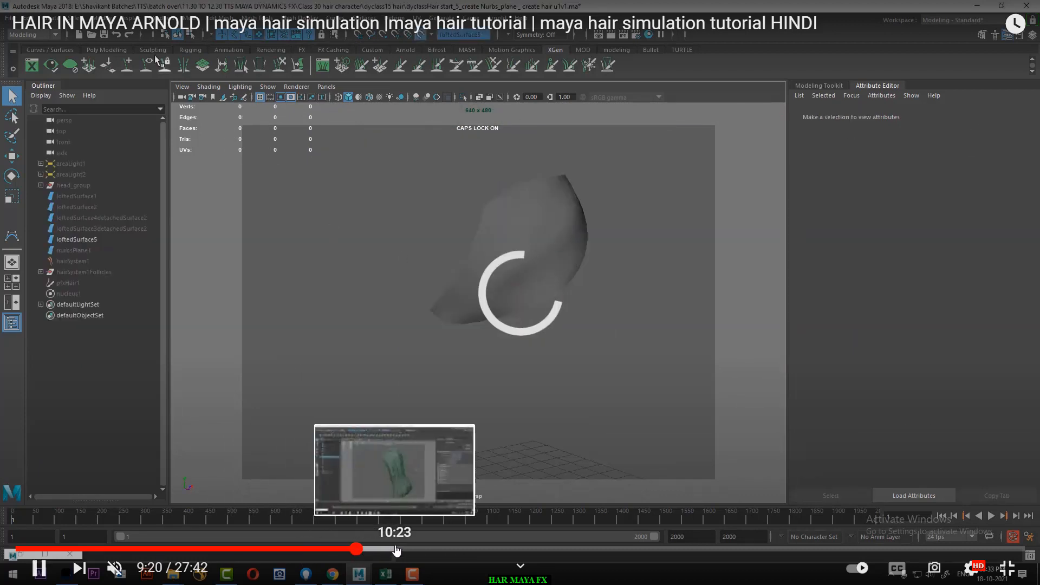
click(397, 550)
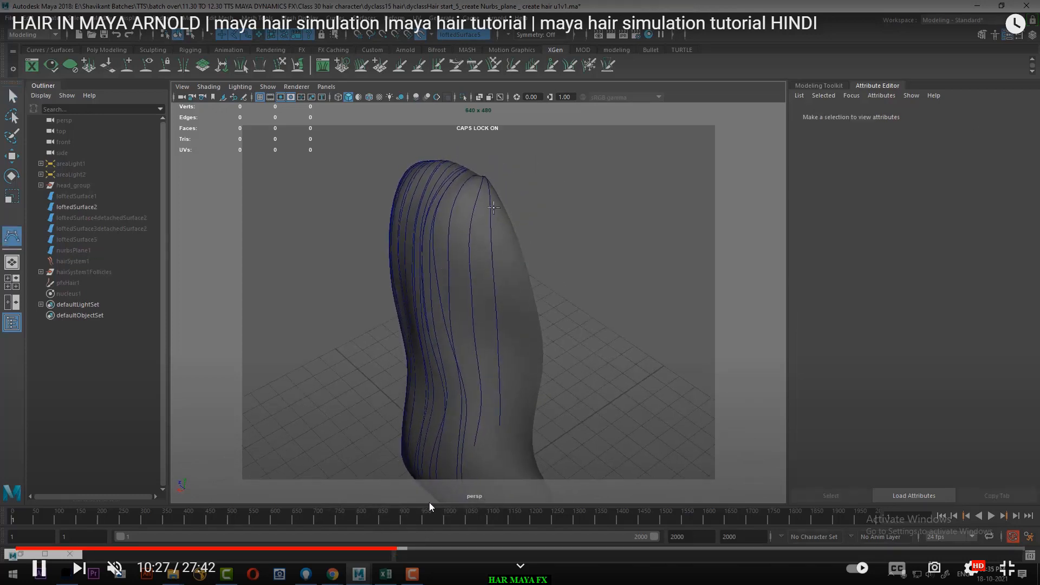
click(409, 551)
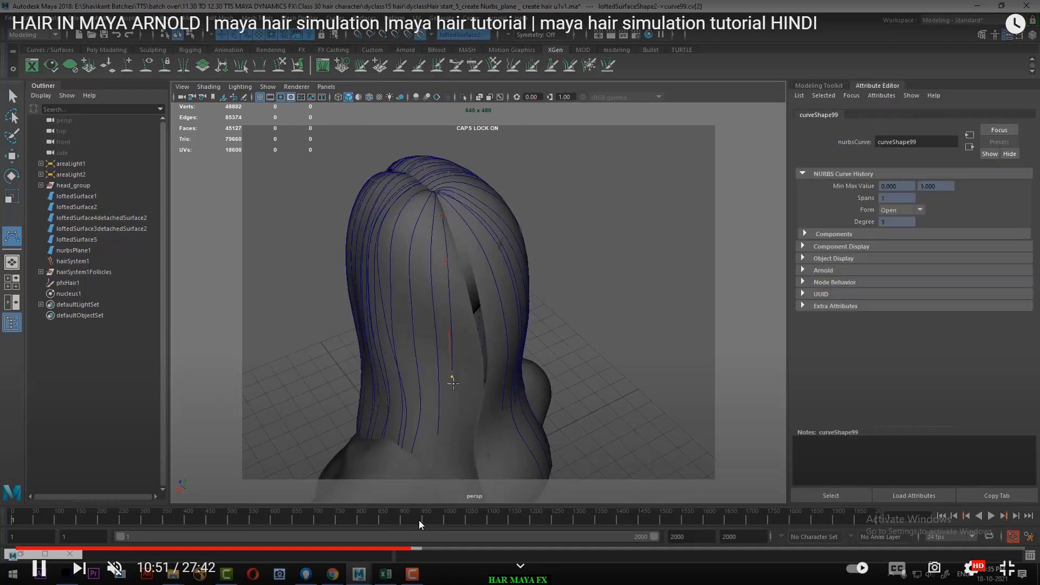
click(428, 550)
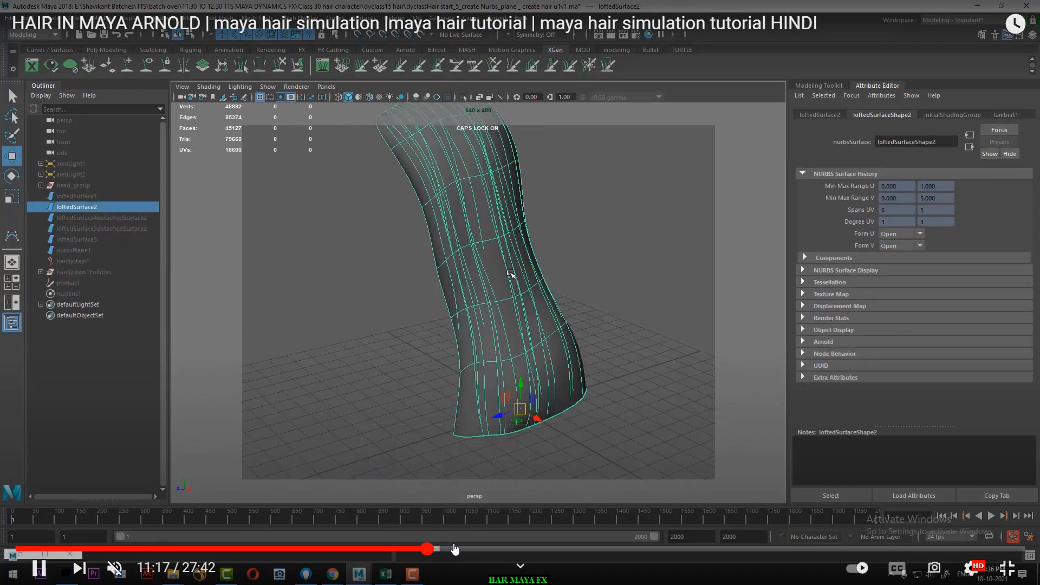
Step: Skip from about 13:06 to 19:35 in the video to examine the hair system's clump settings and the spotlight setup
click(491, 549)
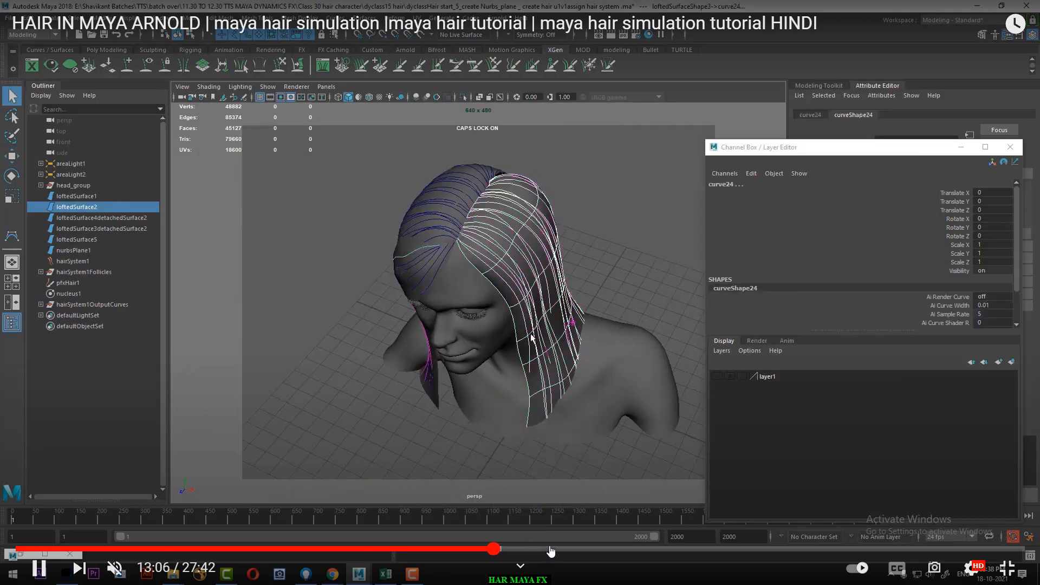
click(552, 550)
click(588, 549)
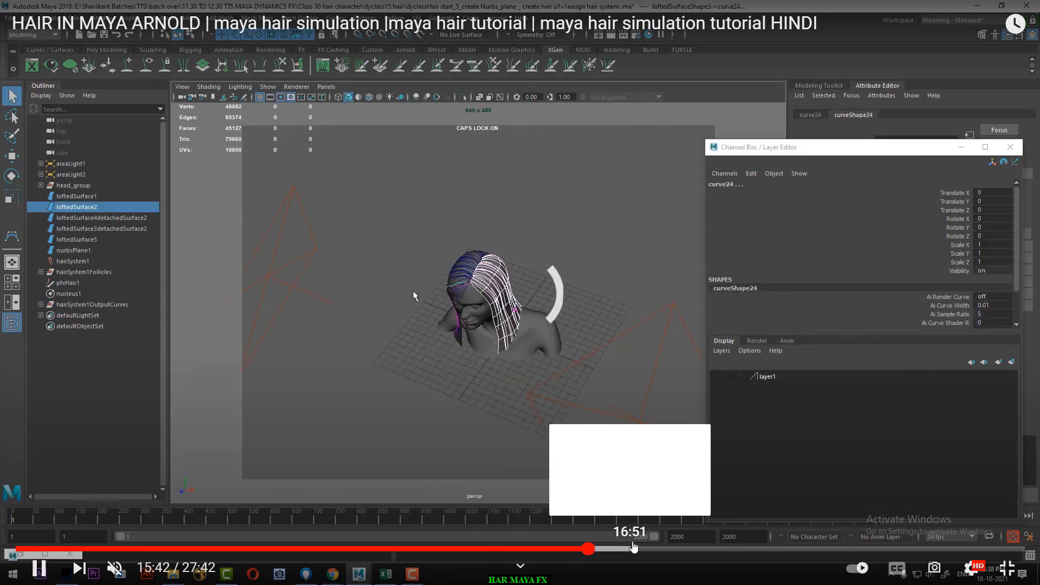
click(624, 549)
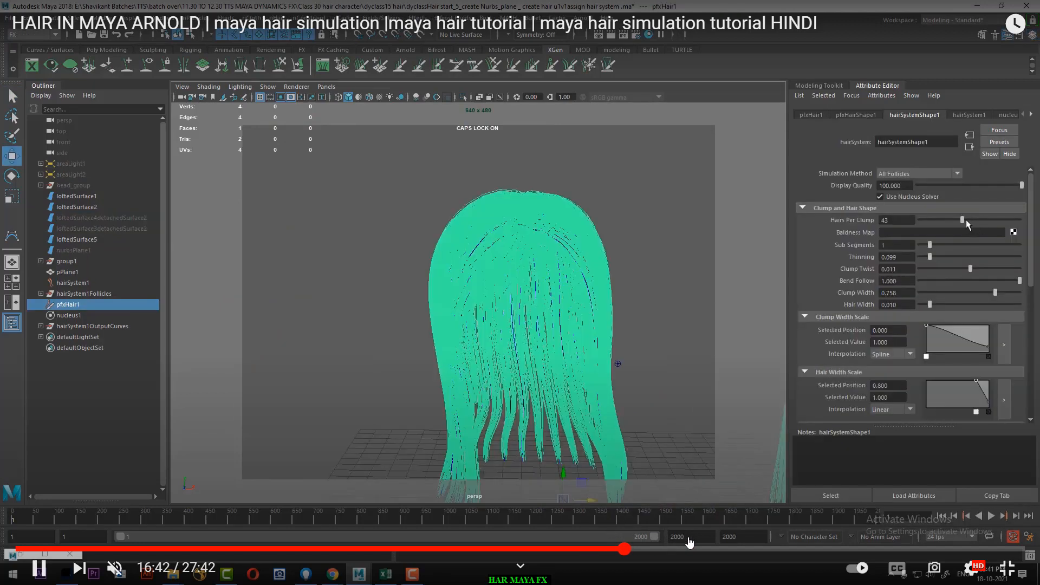
click(687, 548)
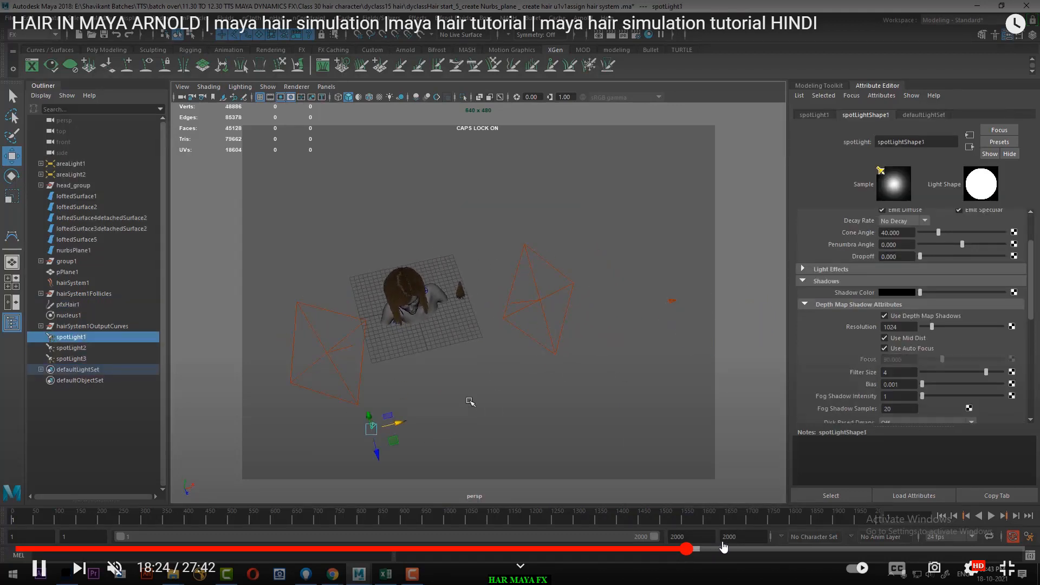
click(727, 549)
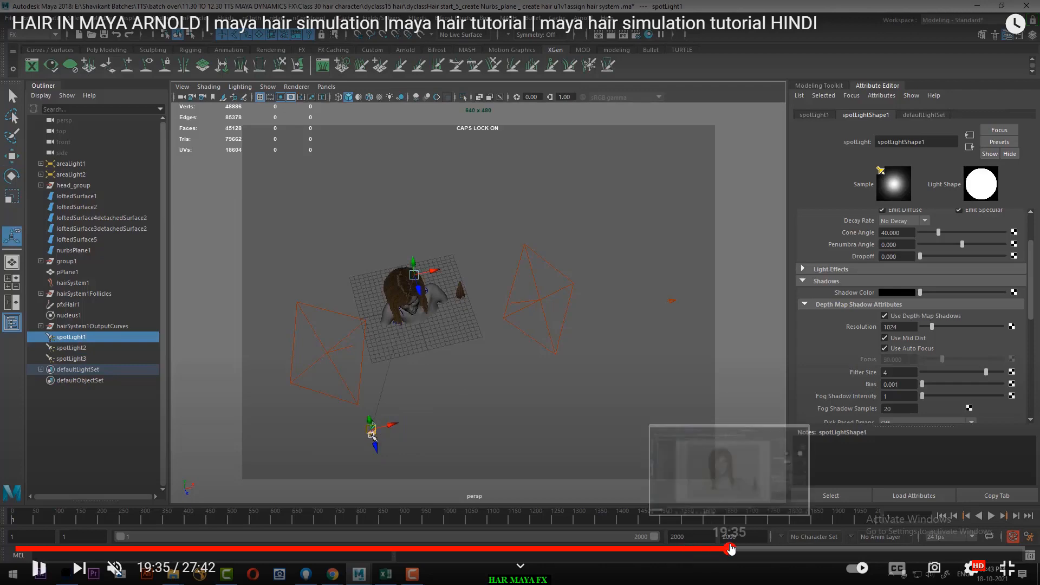
Step: Skip to 20:16 in the video to examine the hair on the female bust, pause playback and exit full screen
click(750, 549)
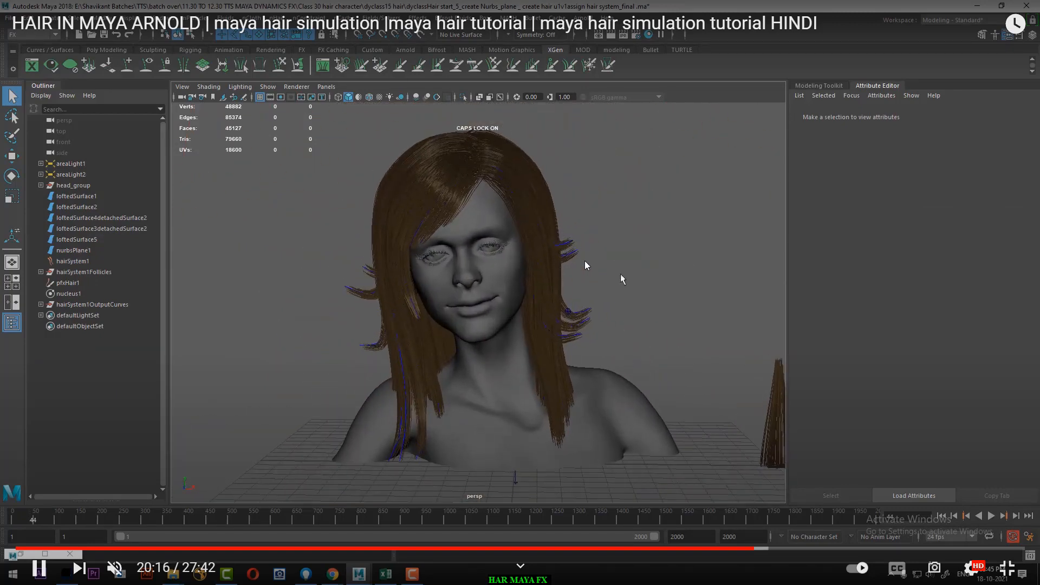
click(584, 265)
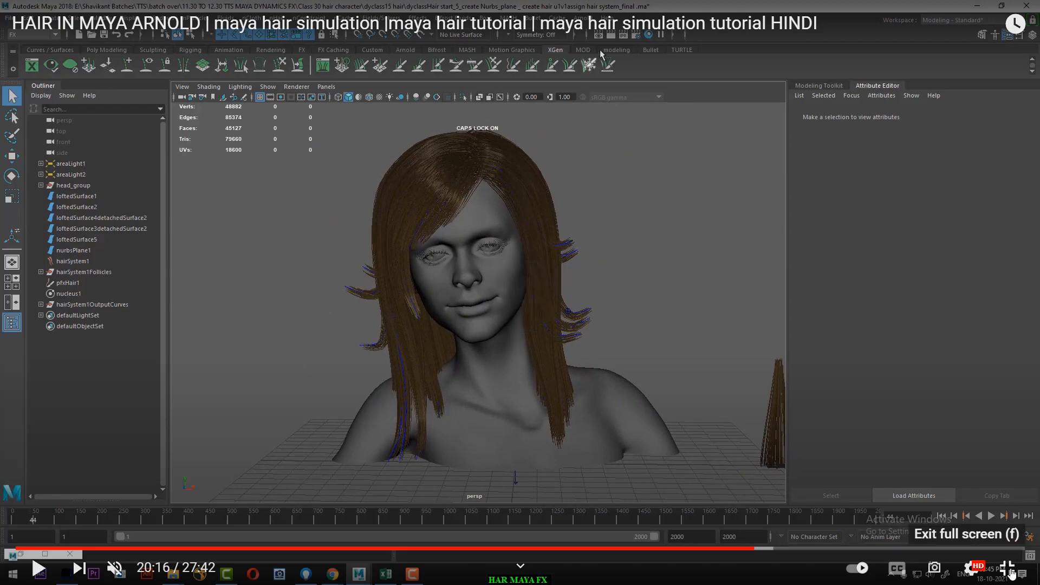
click(1009, 569)
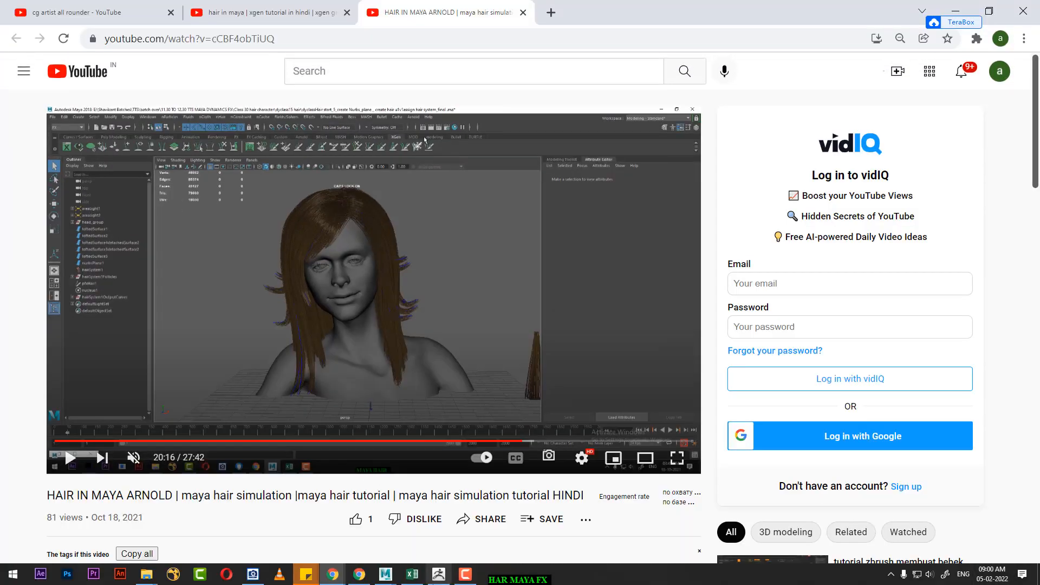
Step: Switch to ZBrush and ZRemesh the active body subtool with the Half polygon count option
click(439, 575)
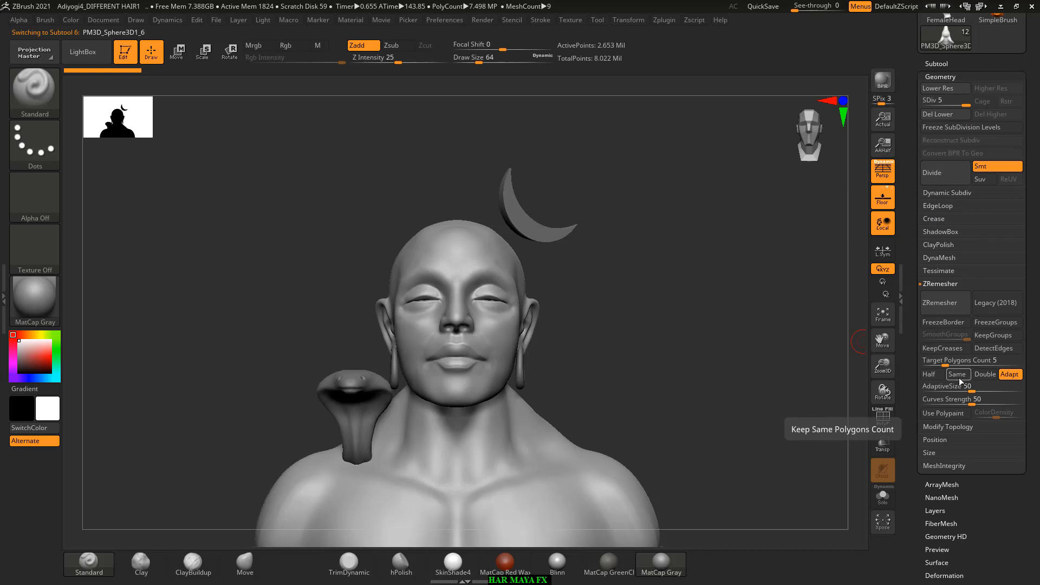
click(928, 375)
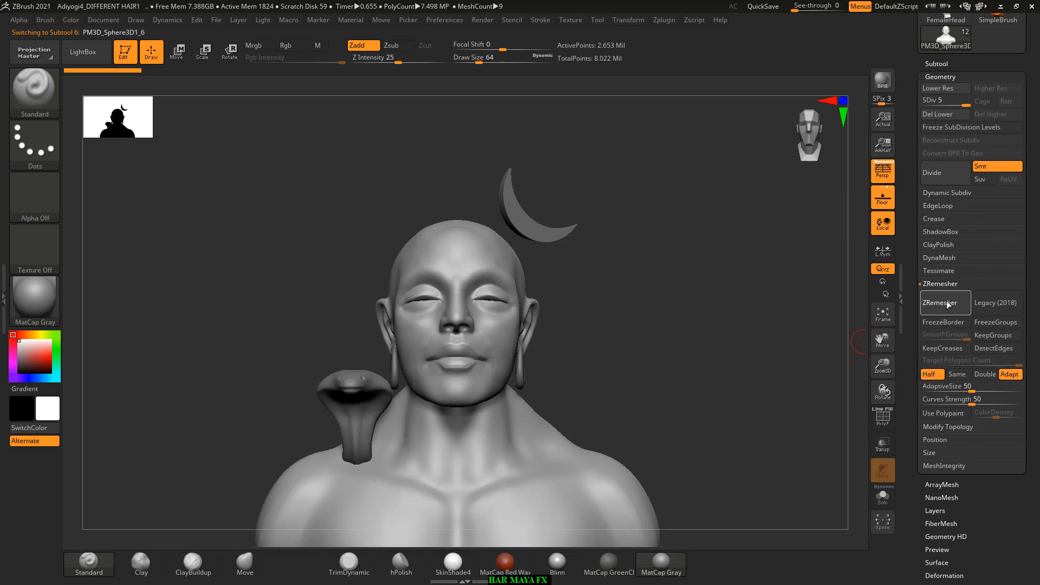
click(946, 305)
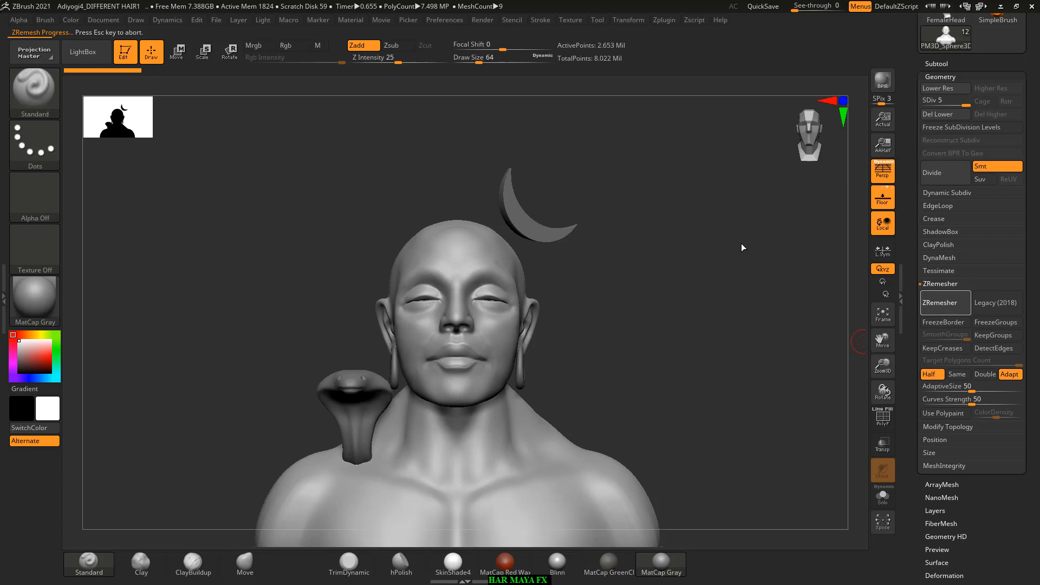
Step: Switch to the FX CLASS 11 folder window and display its reference images as thumbnails
key(alt+Tab)
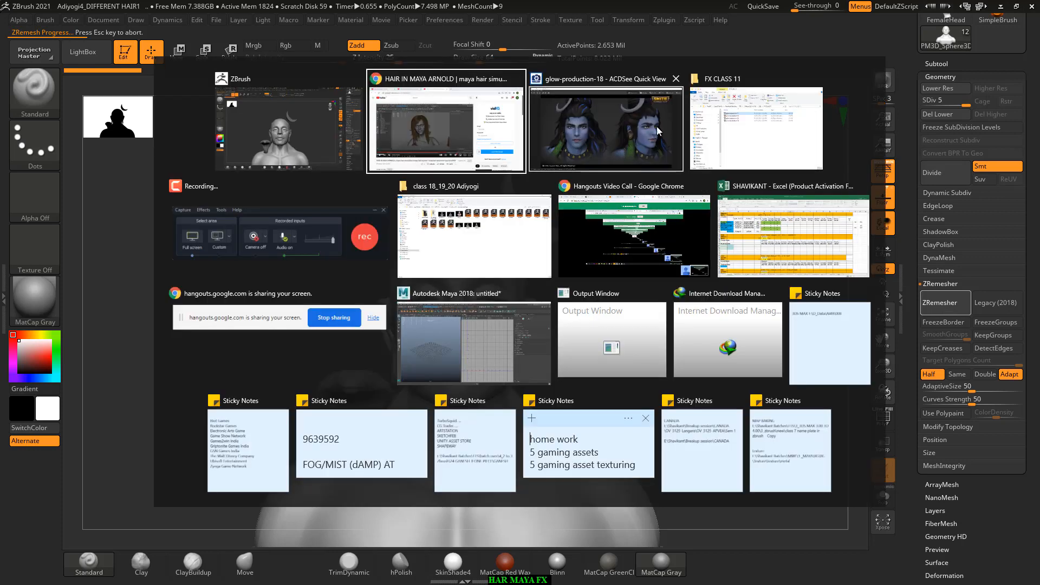
click(743, 127)
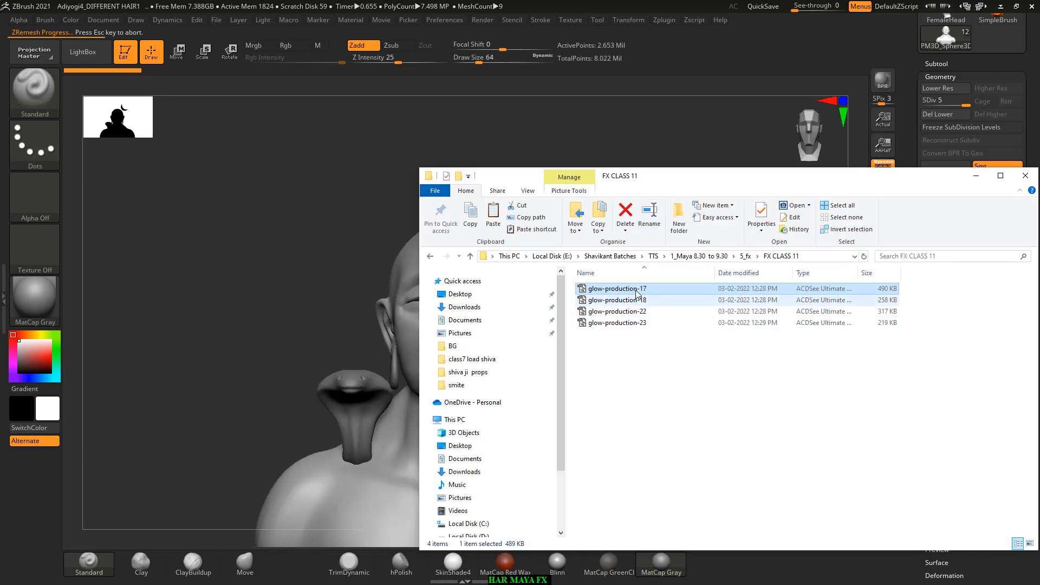
right_click(638, 353)
mouse_move(680, 359)
click(809, 371)
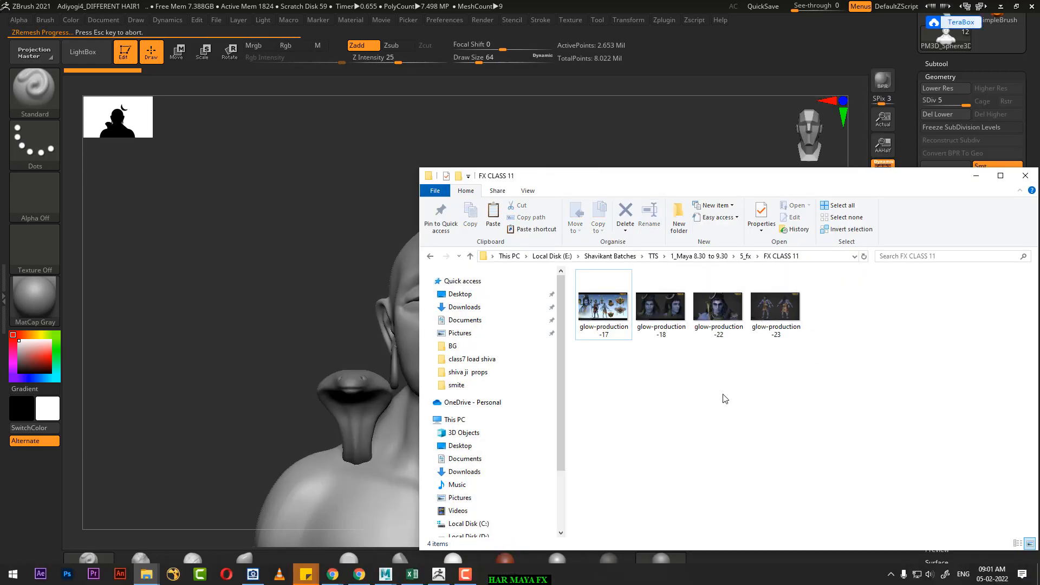
Step: Open glow-production-18 with Adobe Photoshop 2020, dismiss the Creative Cloud error and minimise the folder window
click(644, 314)
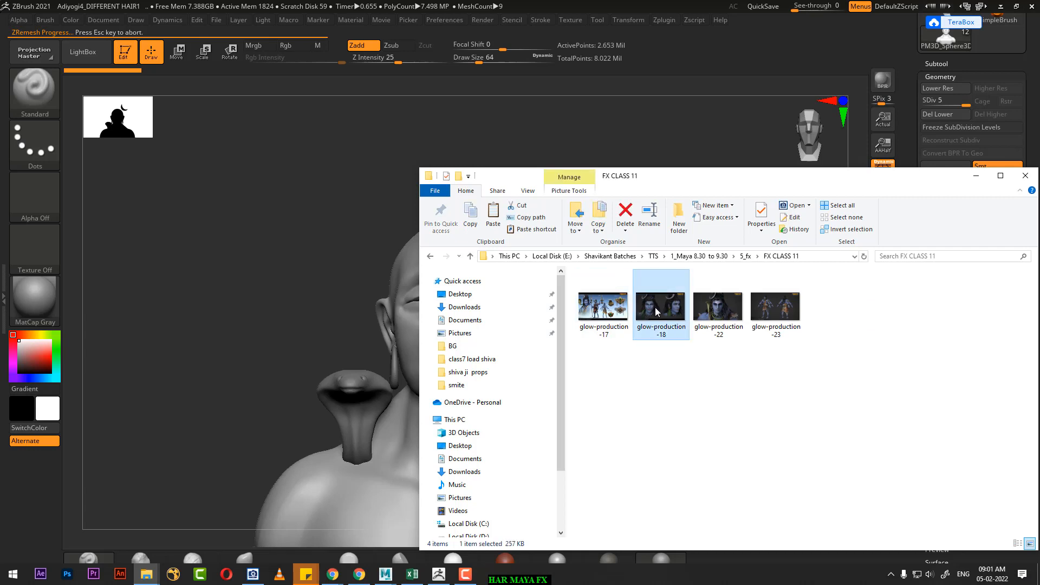
right_click(656, 311)
mouse_move(796, 207)
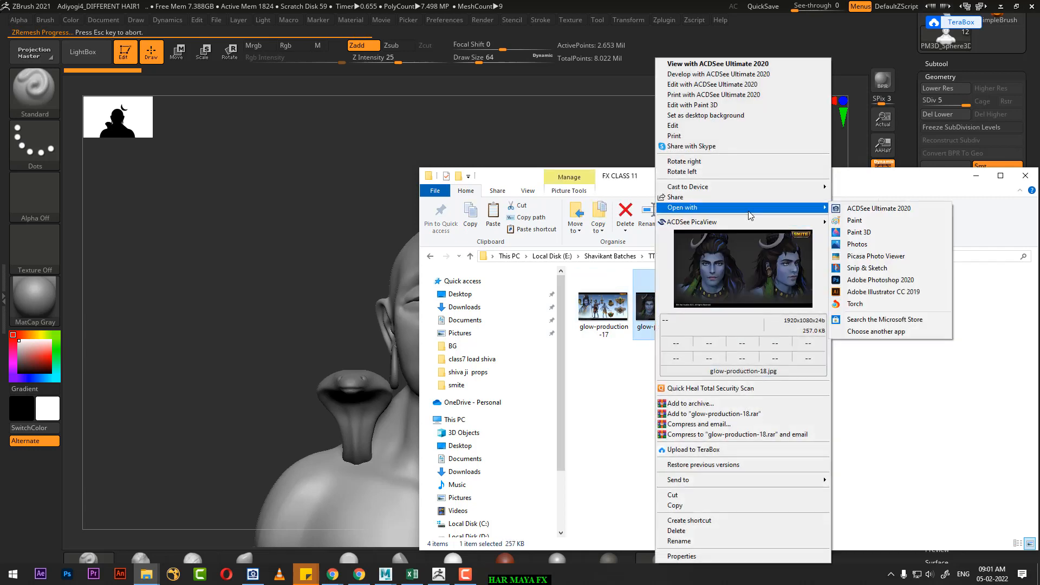
click(862, 280)
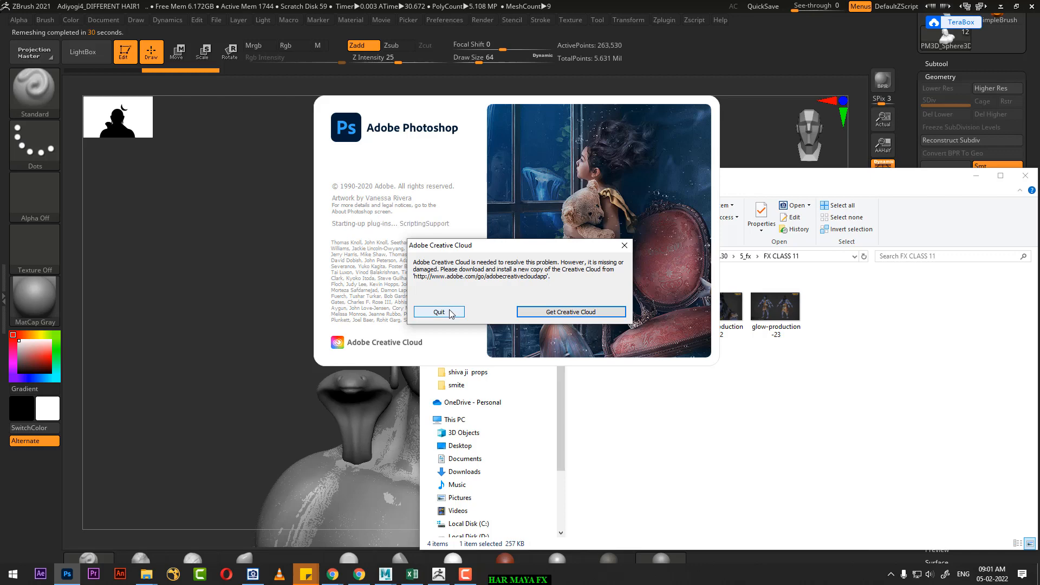
click(449, 313)
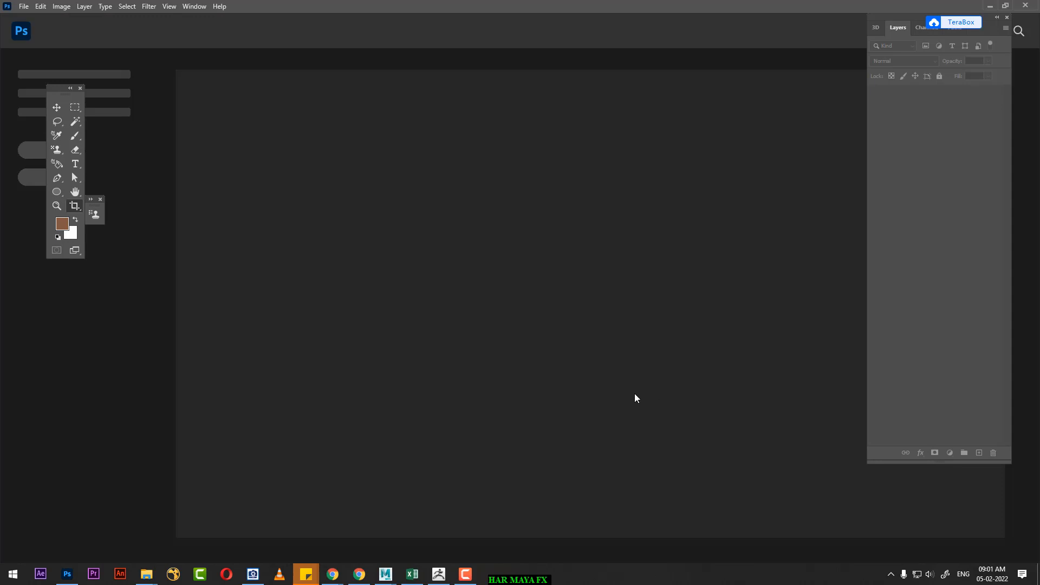
key(alt+Tab)
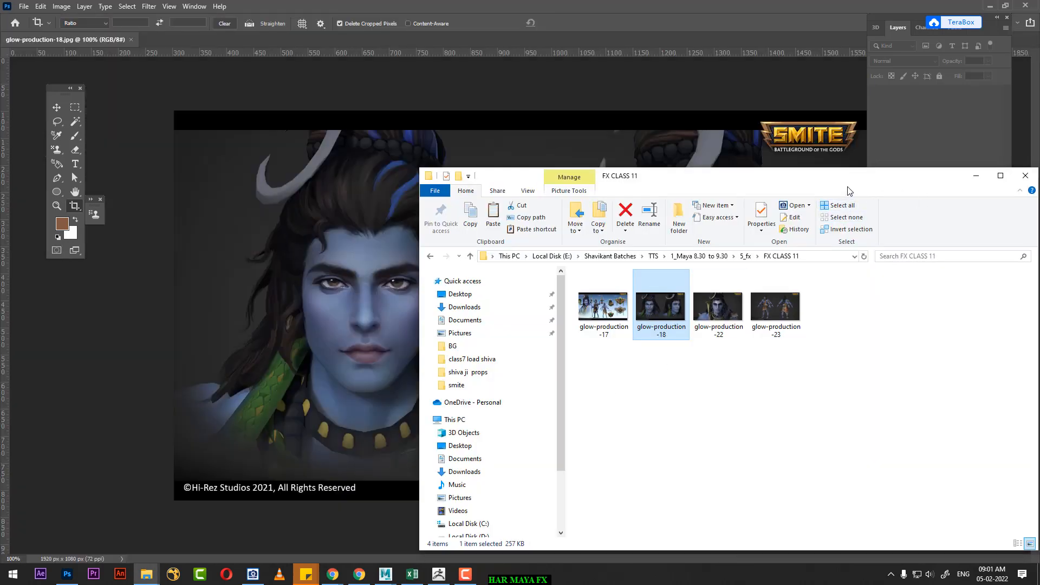
click(976, 177)
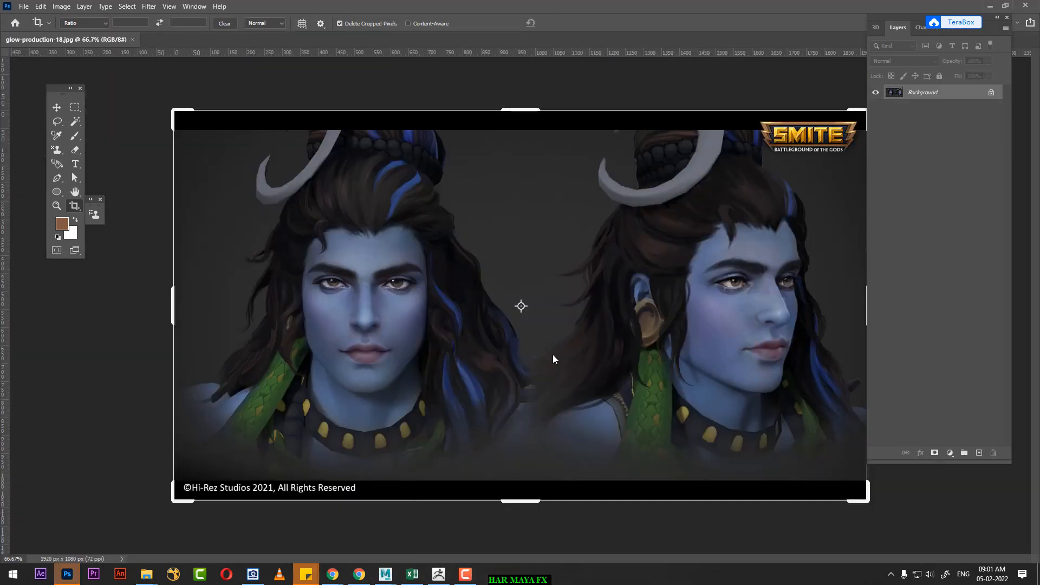
Step: Add a new layer above the background and reduce the Brush tool to a small size for marking the front portrait's hair
alt+scroll(553, 352, up, 1)
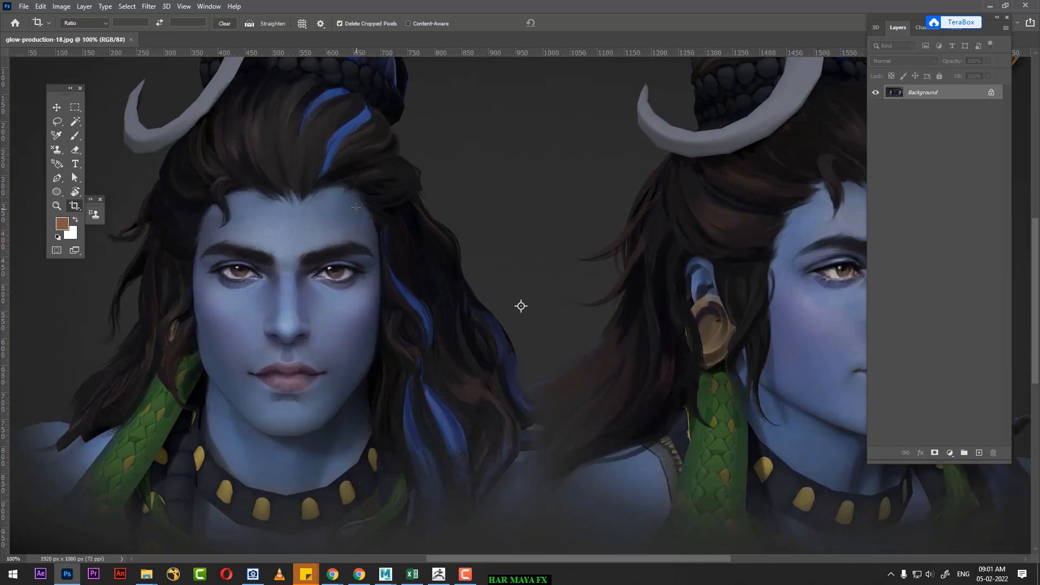
drag(356, 208, 644, 385)
alt+scroll(430, 343, up, 1)
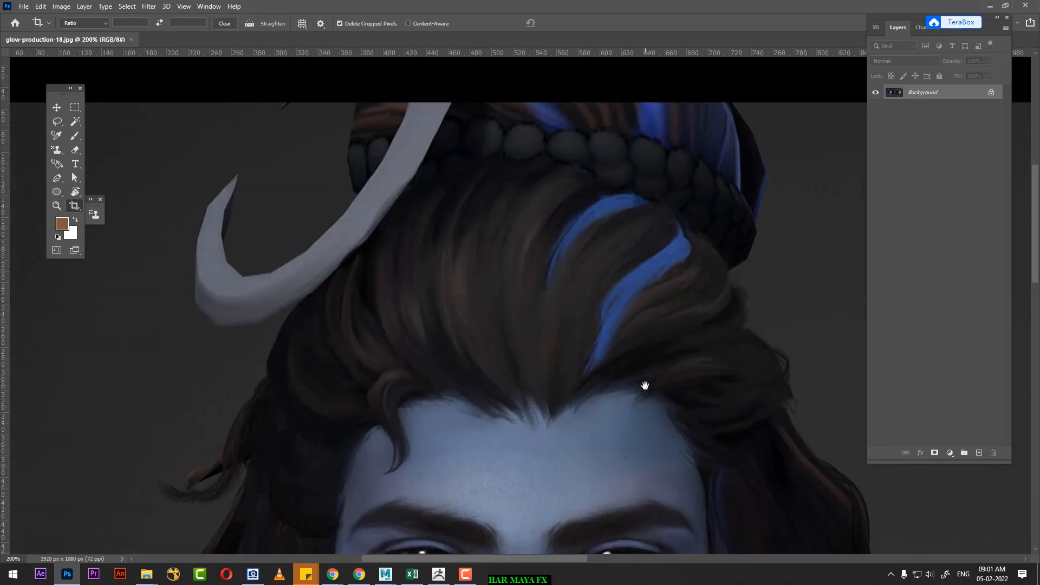
click(978, 453)
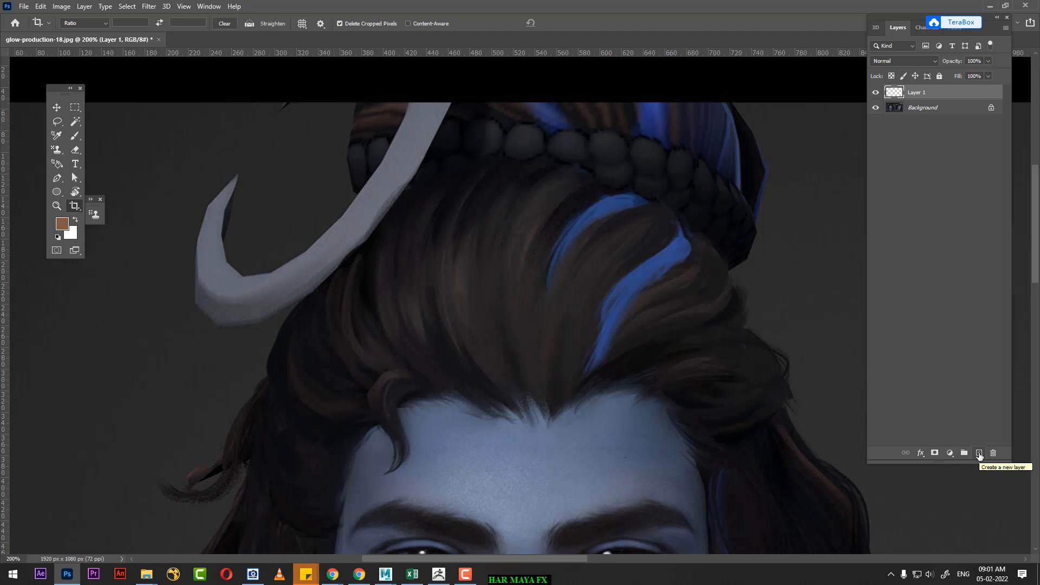
key(b)
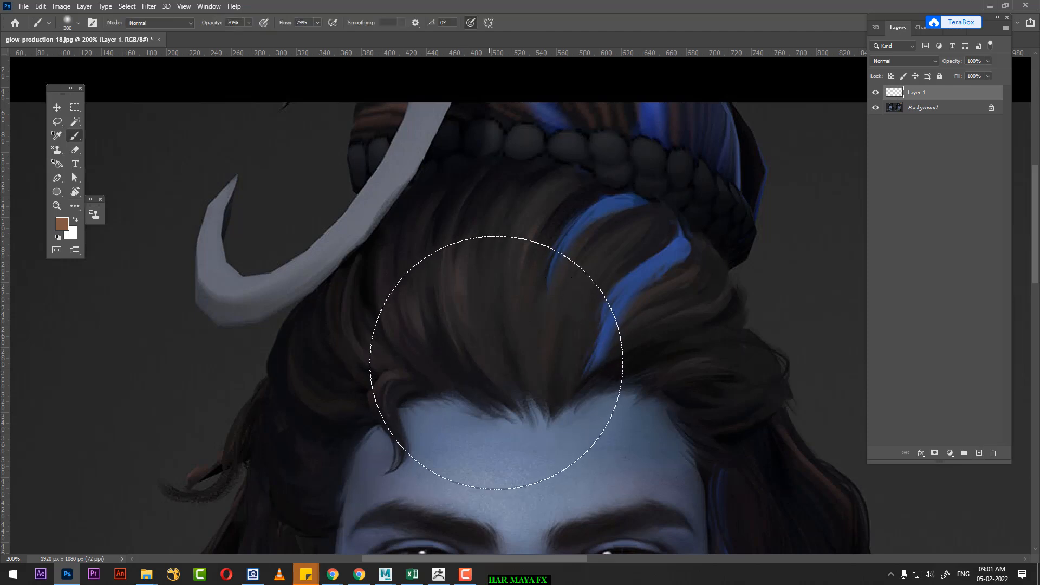
key(bracketleft)
key(bracketleft)
key(bracketleft)
key(bracketleft)
key(bracketleft)
key(bracketleft)
key(bracketleft)
key(bracketleft)
key(bracketleft)
key(bracketleft)
key(bracketleft)
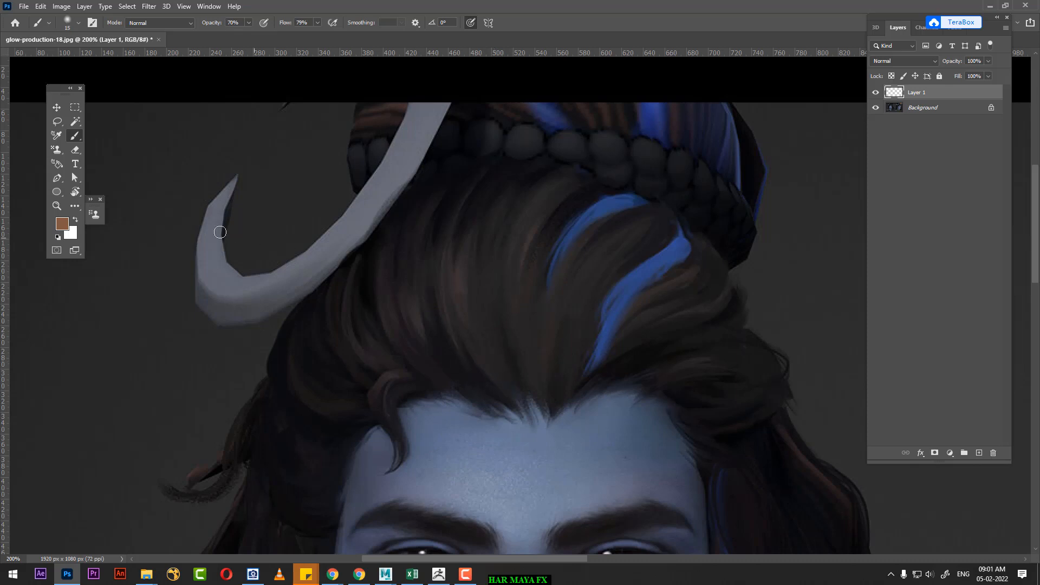
Step: Set the foreground colour to bright red, ff0202
click(62, 223)
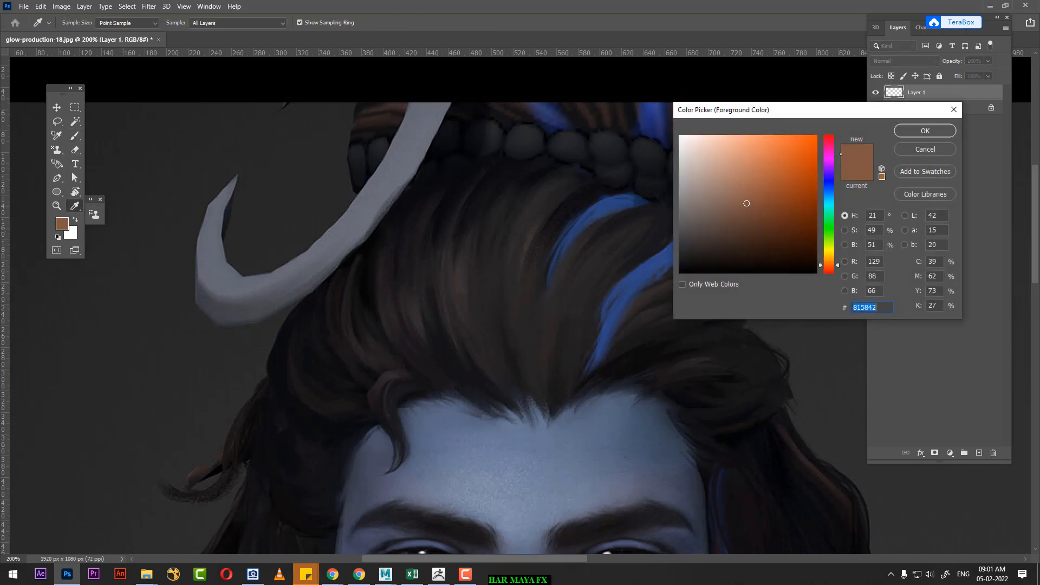
click(827, 142)
click(833, 134)
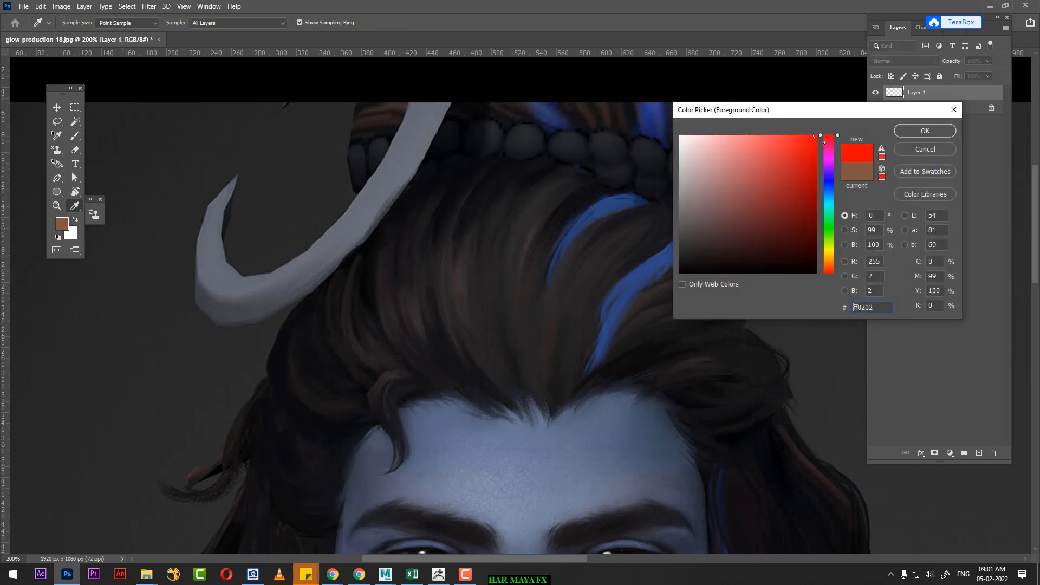
click(925, 131)
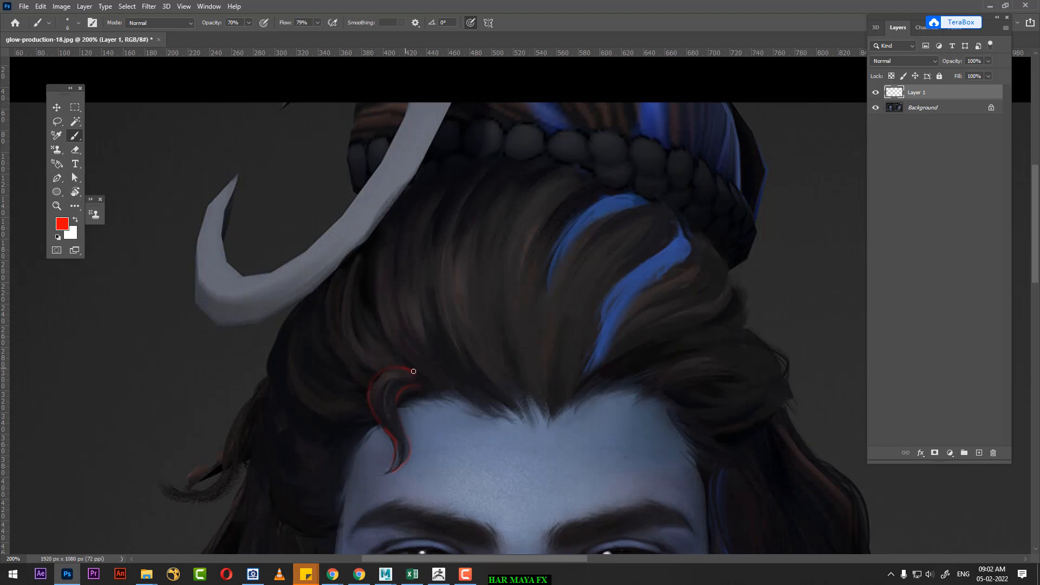
Step: Outline the forehead curl and trace red strand lines from the front portrait's hairline up towards the beaded band, including around the blue streaks
drag(408, 370, 419, 372)
drag(532, 397, 546, 411)
drag(670, 239, 651, 252)
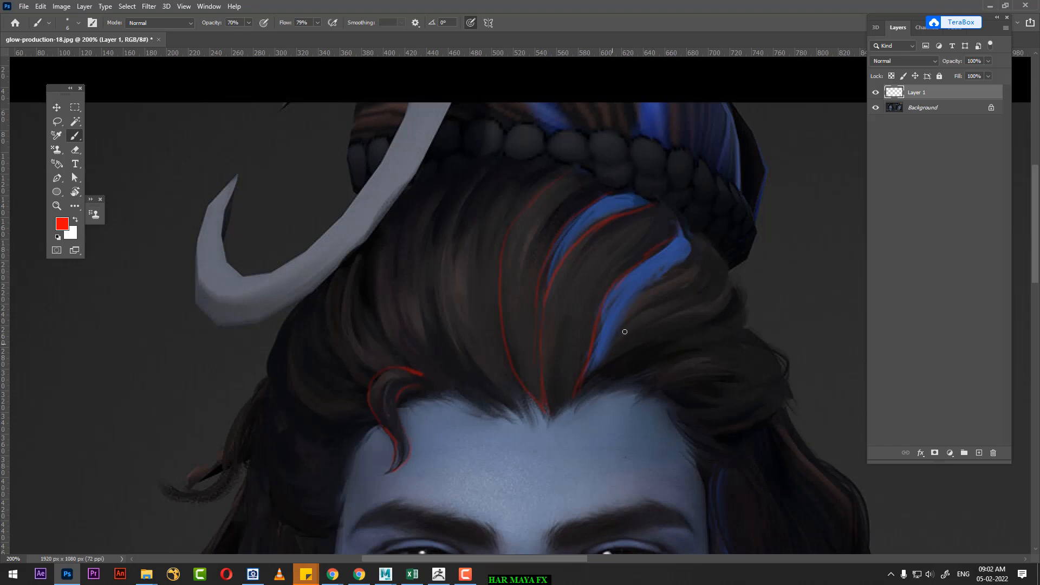
drag(686, 228, 689, 253)
mouse_move(663, 322)
mouse_down()
mouse_move(618, 343)
mouse_move(596, 376)
mouse_move(734, 301)
mouse_move(735, 276)
mouse_move(698, 224)
mouse_up()
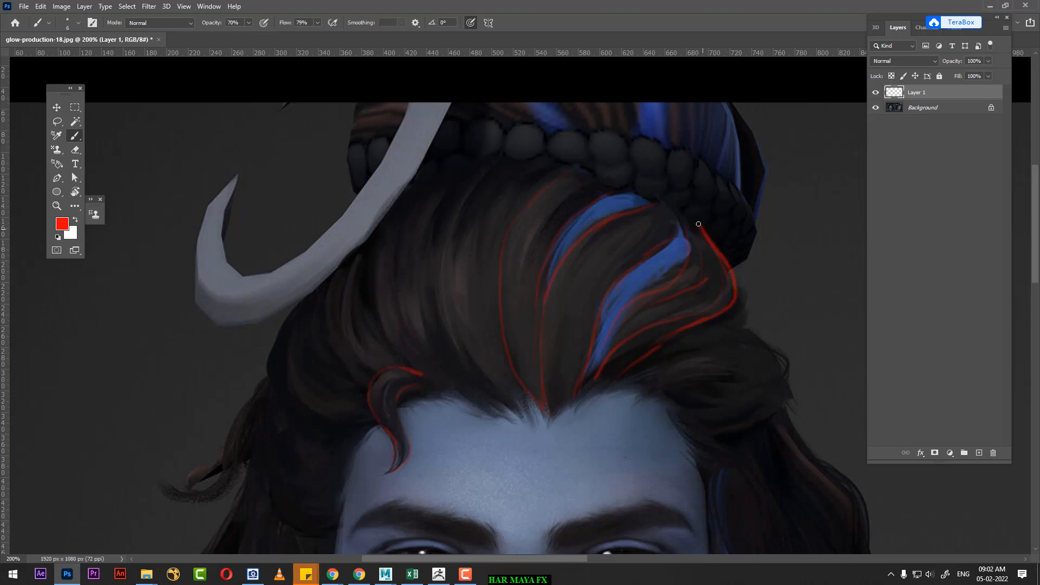
mouse_move(495, 169)
mouse_down()
mouse_move(449, 217)
mouse_move(434, 305)
mouse_move(442, 341)
mouse_move(527, 421)
mouse_up()
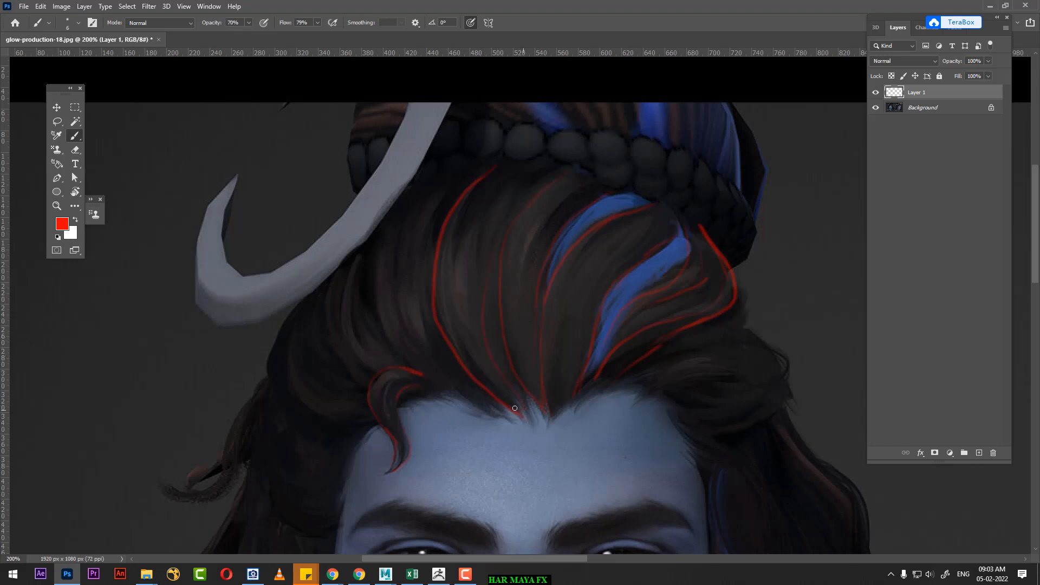
Step: Trace red clump lines on the three-quarter portrait's side hair, curving from below the beaded band to the temple and above the ear
drag(659, 301, 462, 227)
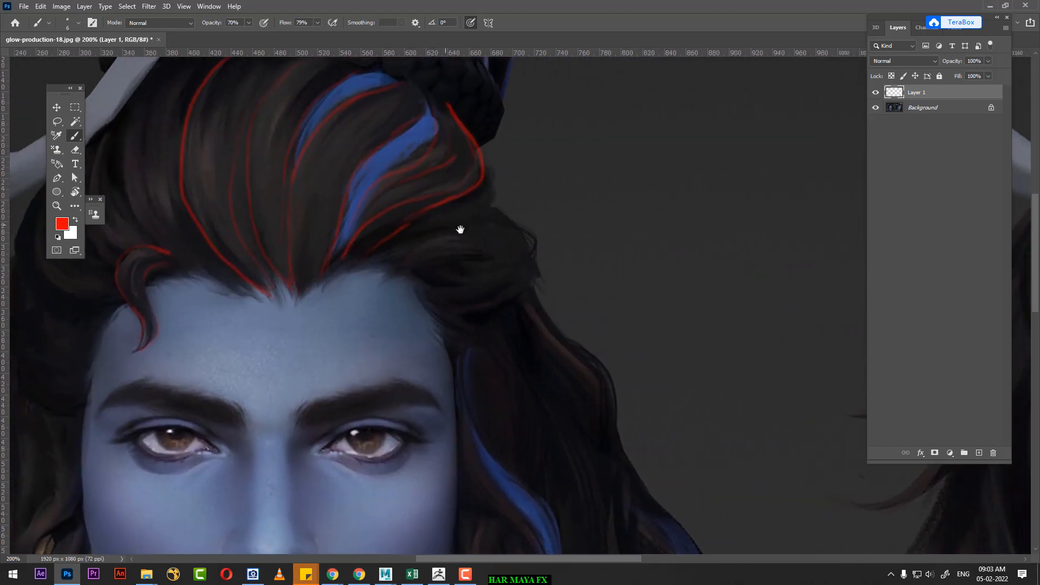
drag(480, 286, 297, 323)
drag(373, 294, 295, 320)
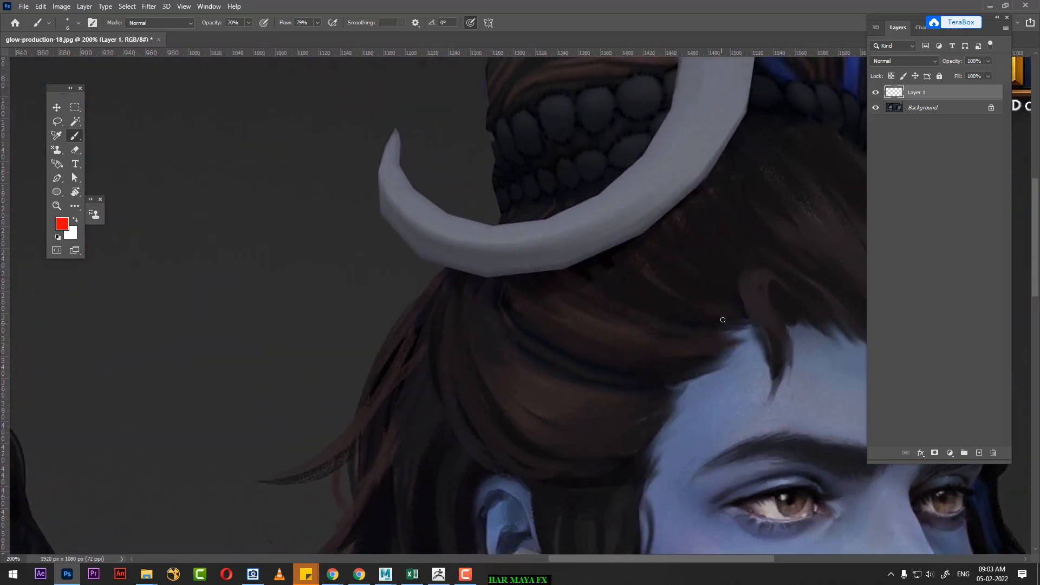
drag(556, 192, 540, 212)
mouse_move(540, 256)
mouse_down()
mouse_move(593, 301)
mouse_move(731, 334)
mouse_up()
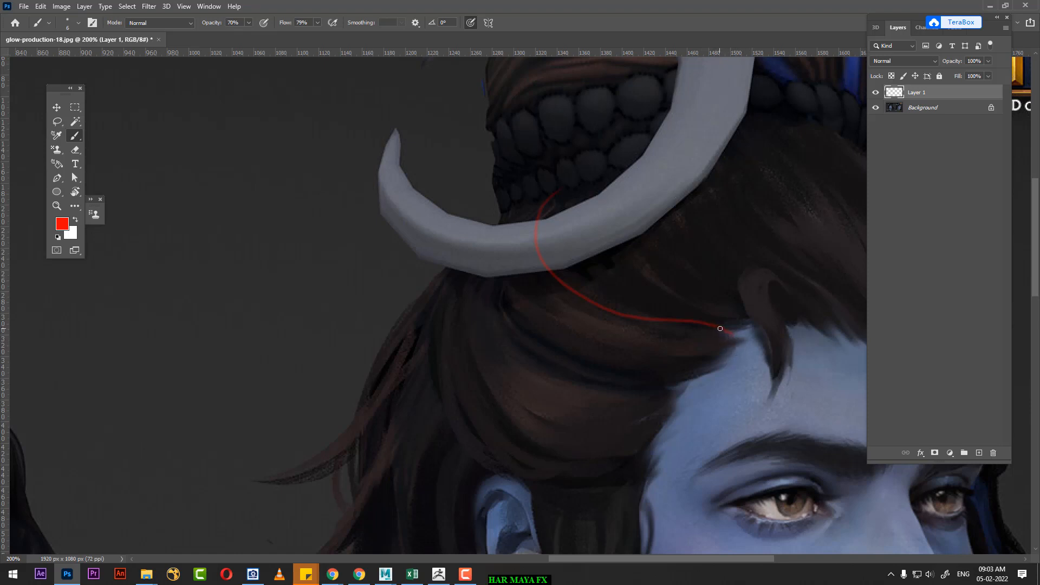
drag(729, 333, 733, 338)
mouse_move(710, 374)
mouse_down()
mouse_move(647, 379)
mouse_move(539, 333)
mouse_move(498, 299)
mouse_move(501, 228)
mouse_up()
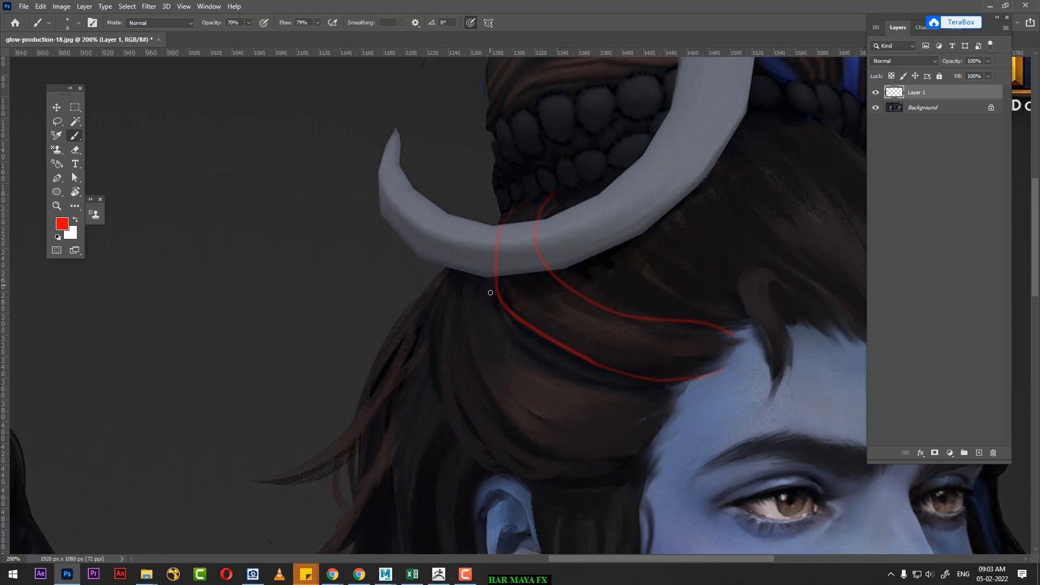
drag(555, 367, 628, 379)
mouse_move(487, 285)
mouse_down()
mouse_move(490, 328)
mouse_move(534, 365)
mouse_move(593, 389)
mouse_move(670, 386)
mouse_up()
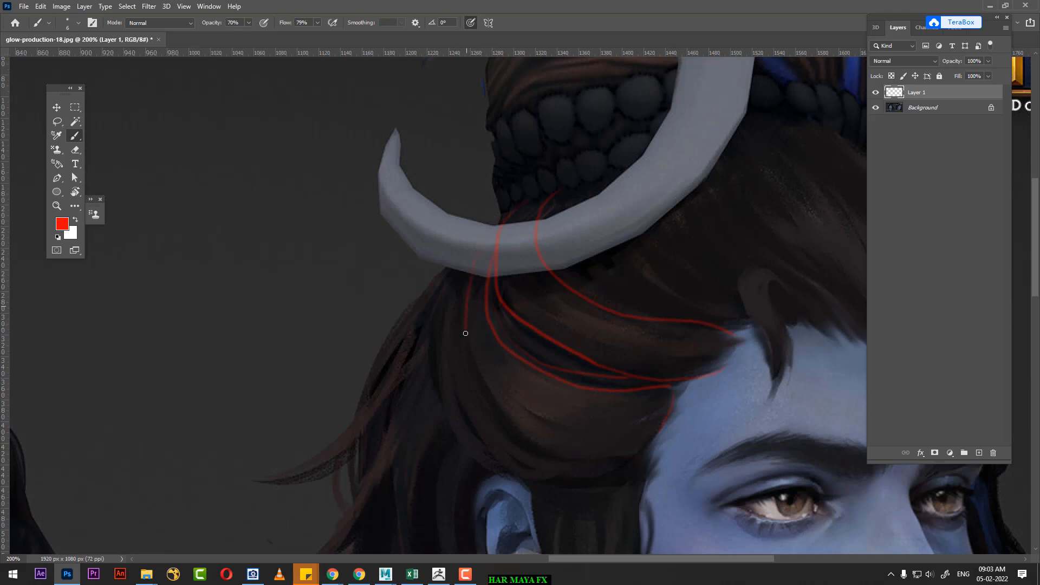
drag(465, 333, 485, 376)
mouse_move(506, 413)
mouse_down()
mouse_move(536, 443)
mouse_move(624, 454)
mouse_move(672, 397)
mouse_up()
Step: Trace two more red strand lines on the front portrait, running from the crescent moon down to the forehead curl
drag(694, 332, 515, 399)
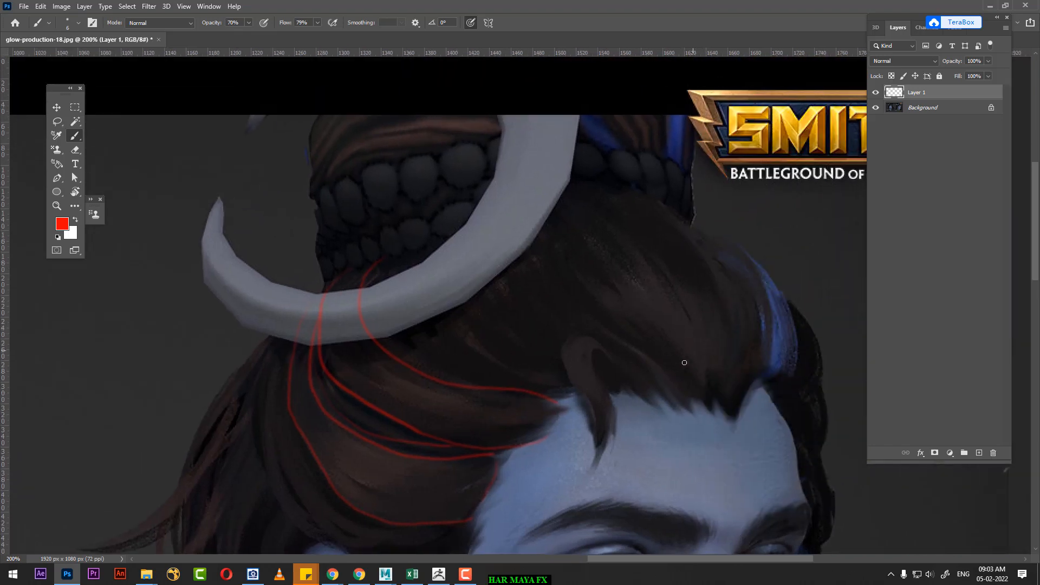
drag(690, 352, 657, 229)
drag(484, 293, 686, 229)
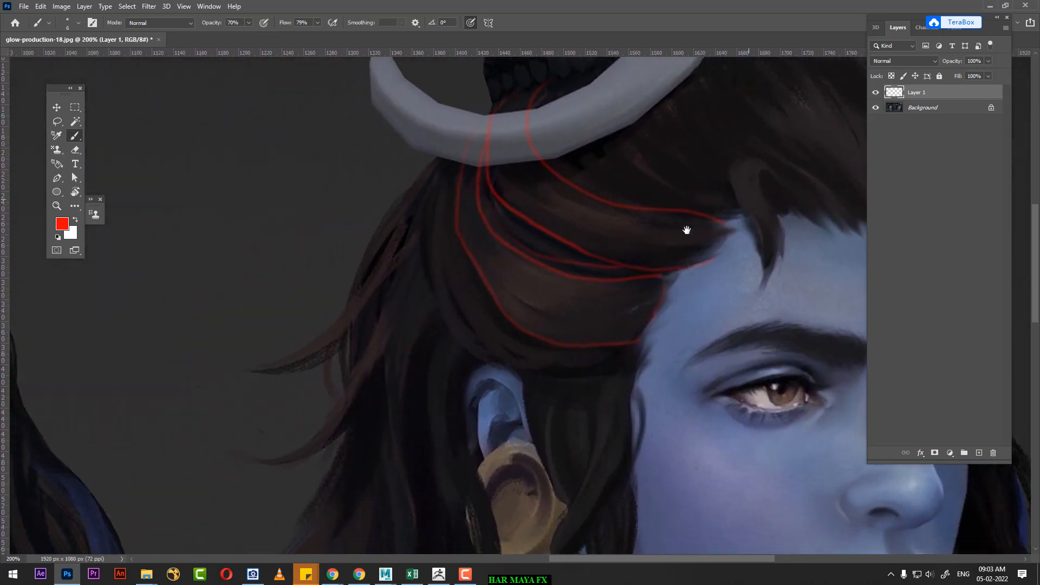
drag(402, 317, 781, 354)
drag(558, 360, 761, 360)
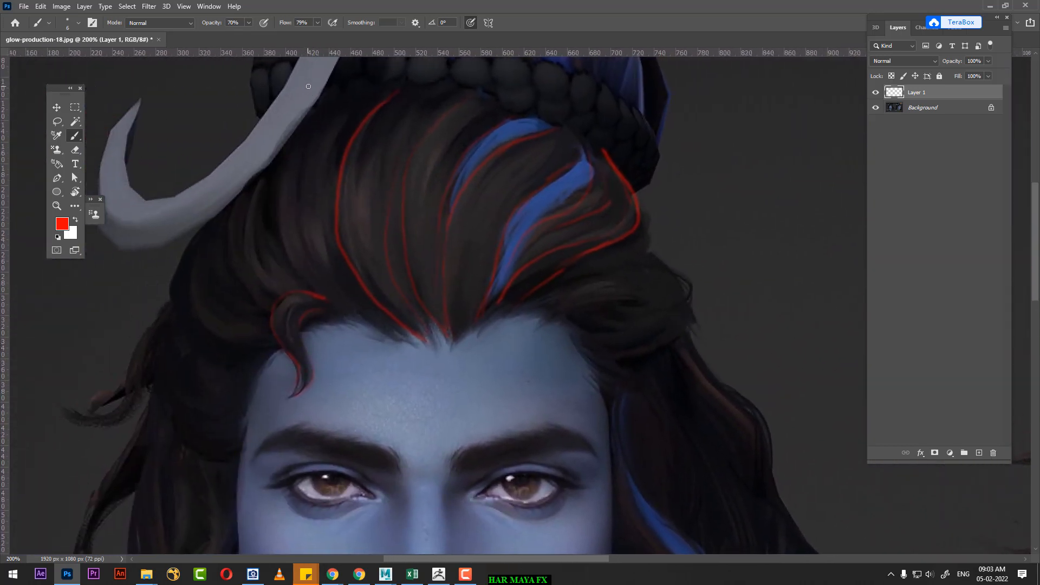
mouse_move(231, 198)
mouse_down()
mouse_move(226, 250)
mouse_move(245, 296)
mouse_move(294, 330)
mouse_up()
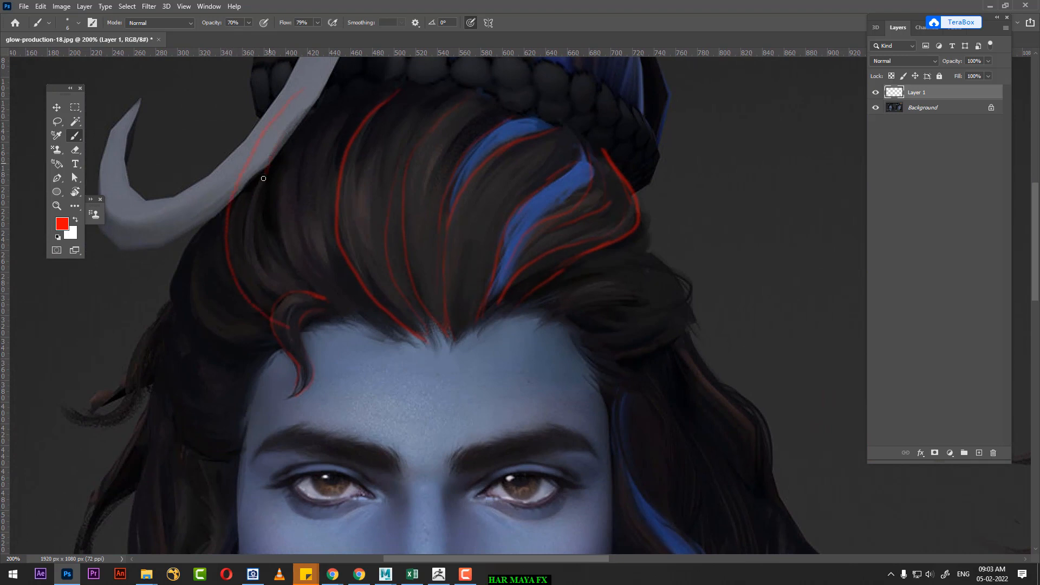
mouse_move(263, 178)
mouse_down()
mouse_move(255, 234)
mouse_move(287, 283)
mouse_move(327, 305)
mouse_up()
Step: Trace red strand lines on the front portrait from beside the crescent moon to the hairline, and outline the swept-back clump above the opposite temple
mouse_move(311, 122)
mouse_down()
mouse_move(297, 206)
mouse_move(317, 258)
mouse_move(361, 312)
mouse_up()
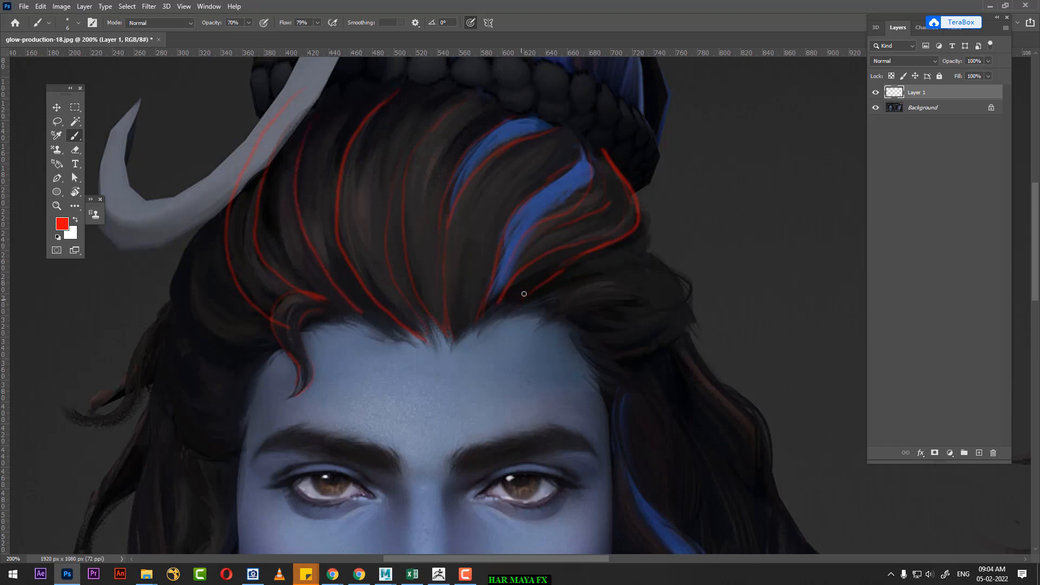
mouse_move(525, 248)
mouse_down()
mouse_move(587, 457)
mouse_move(559, 385)
mouse_move(441, 227)
mouse_move(534, 232)
mouse_move(494, 285)
mouse_up()
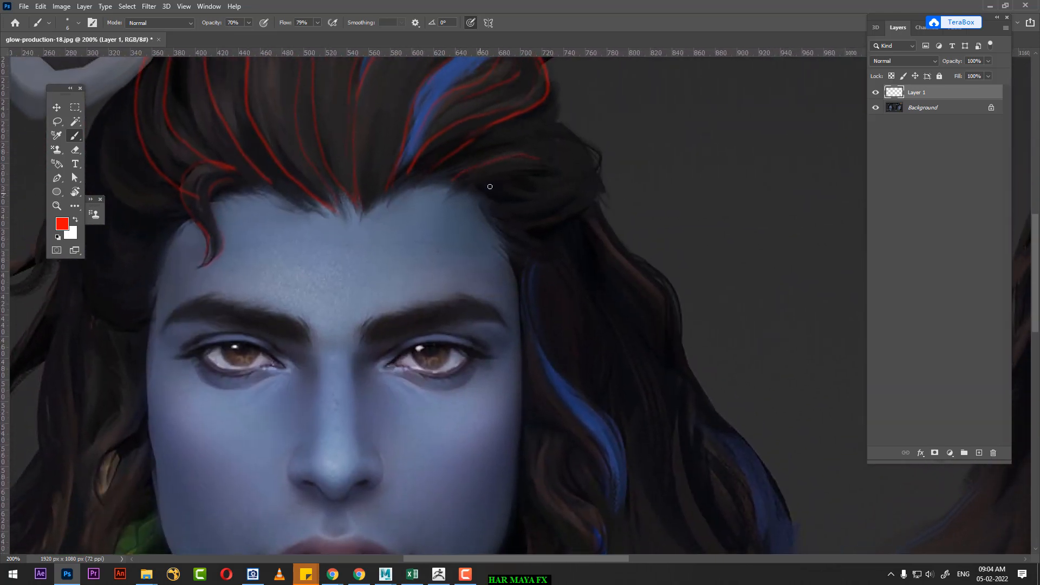
mouse_move(523, 176)
mouse_down()
mouse_move(558, 167)
mouse_move(536, 198)
mouse_move(497, 204)
mouse_up()
drag(581, 131, 559, 112)
drag(558, 238, 707, 310)
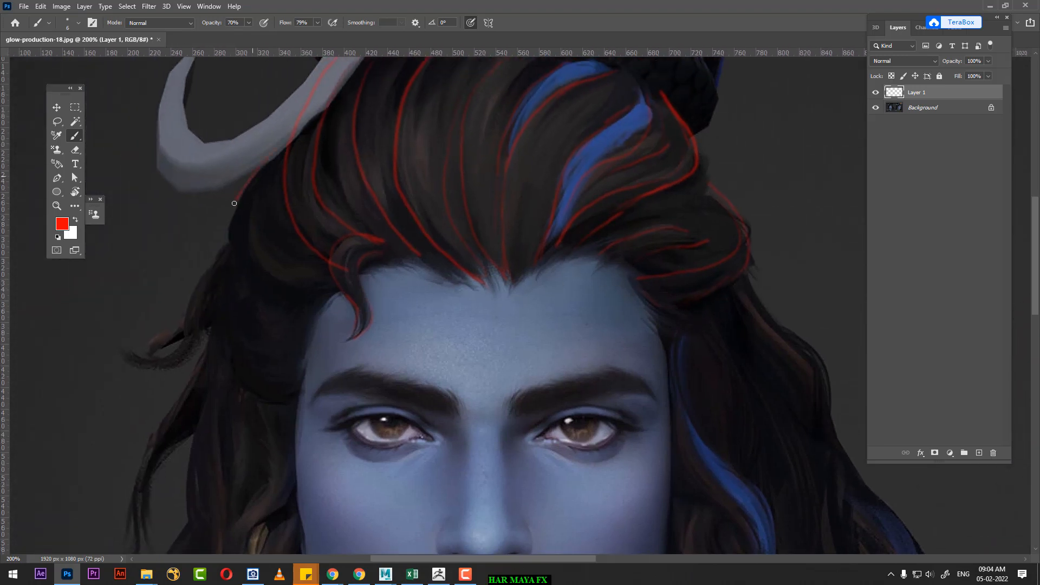
Step: Outline the front portrait's side hair below the crescent moon in red, curving to the temple and down beside the cheek, with inner strand lines
mouse_move(234, 203)
mouse_down()
mouse_move(228, 246)
mouse_move(258, 288)
mouse_move(328, 303)
mouse_up()
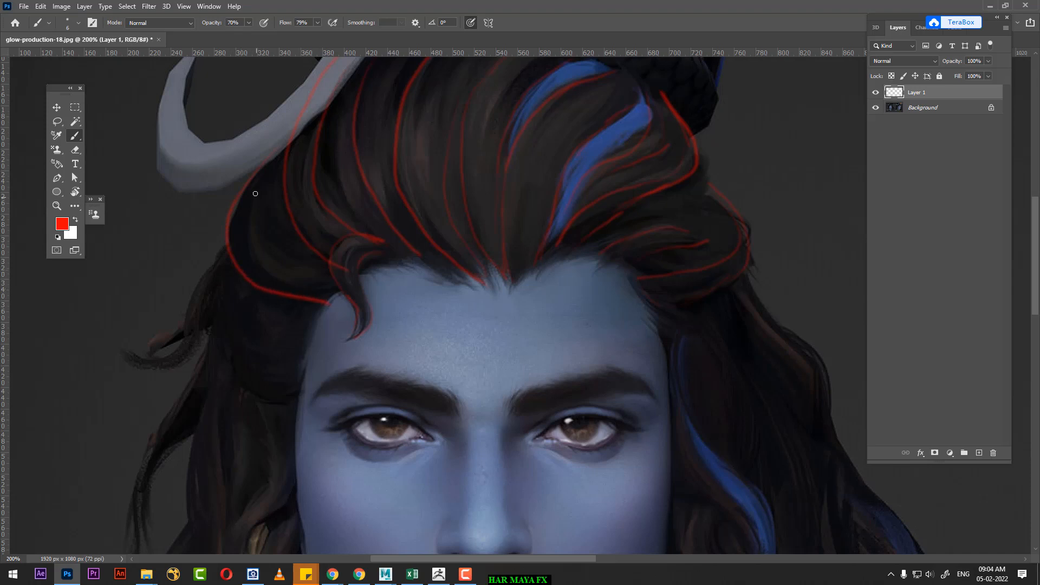
mouse_move(248, 209)
mouse_down()
mouse_move(246, 255)
mouse_move(260, 275)
mouse_move(323, 307)
mouse_up()
drag(269, 239, 341, 282)
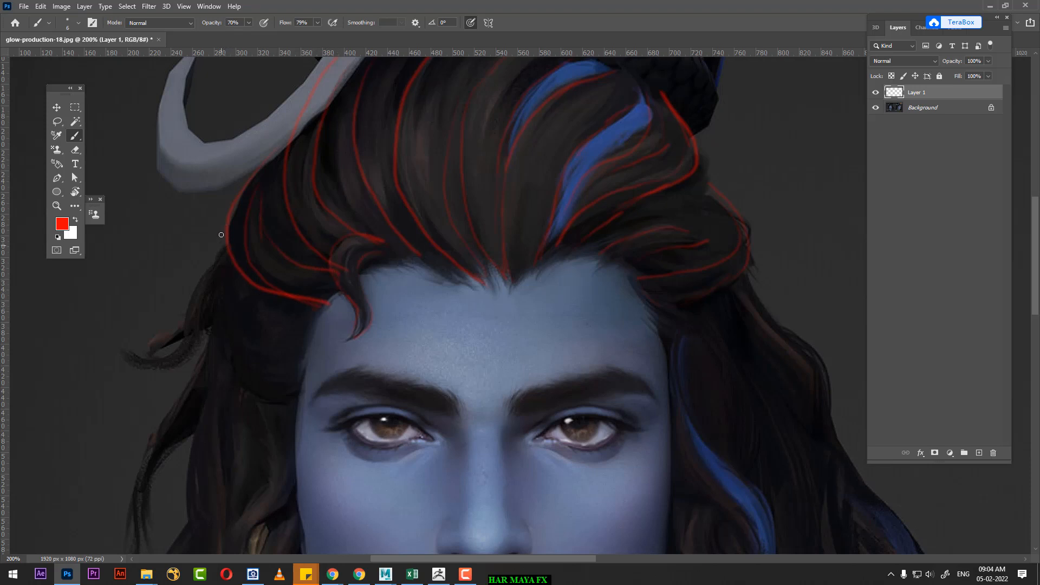
mouse_move(221, 235)
mouse_down()
mouse_move(228, 358)
mouse_move(252, 395)
mouse_move(296, 400)
mouse_up()
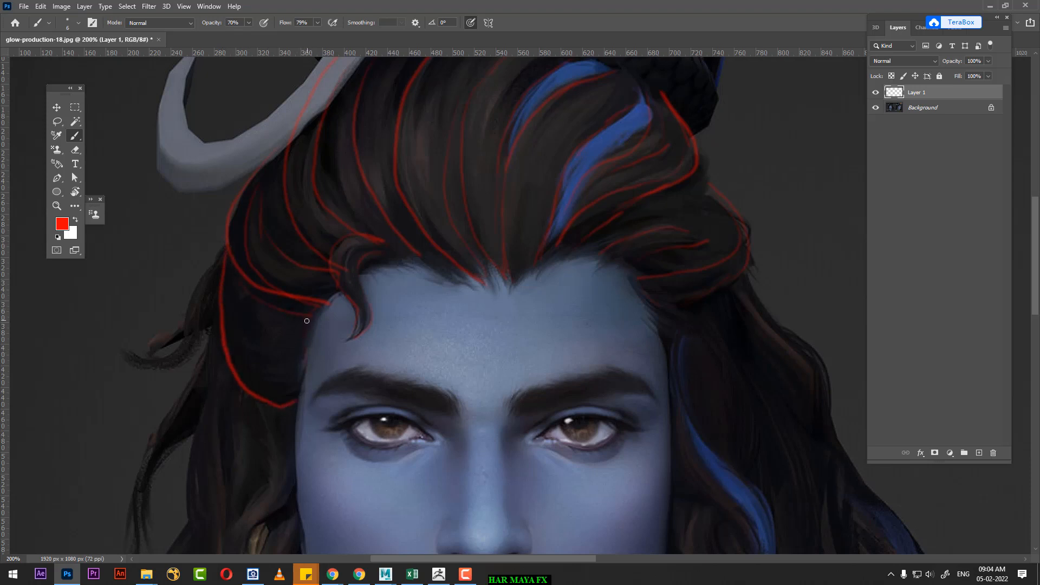
drag(696, 304, 543, 271)
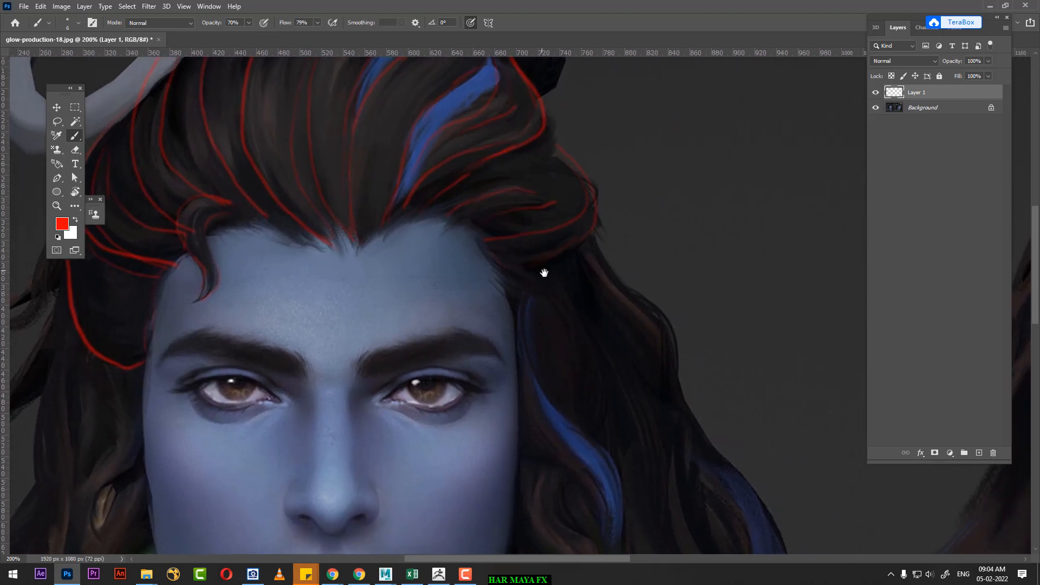
Step: Trace a red clump line on the three-quarter portrait from behind the crescent moon down over the ear to the temple
key(ctrl+minus)
key(ctrl+minus)
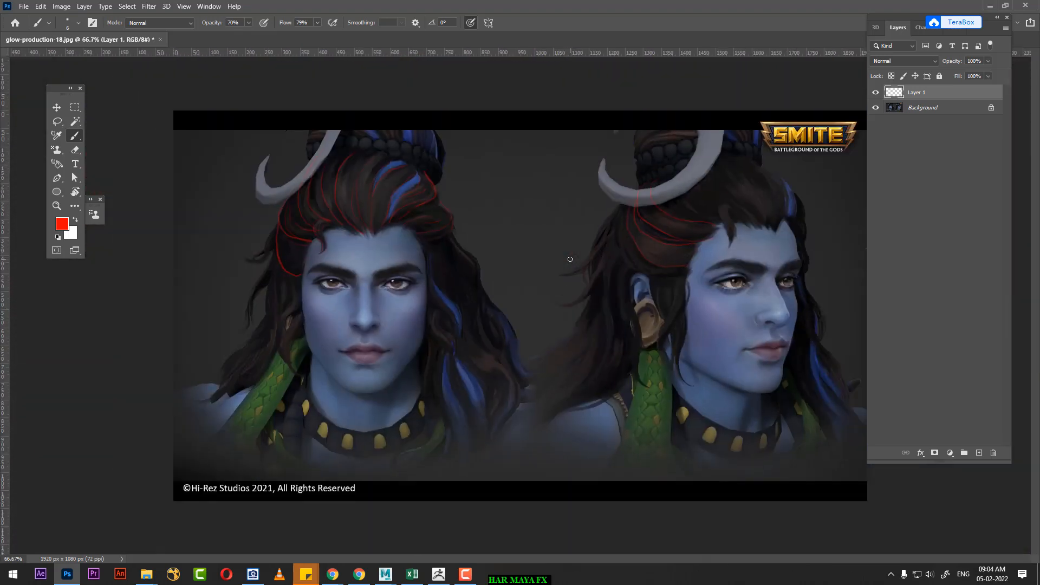
key(ctrl+plus)
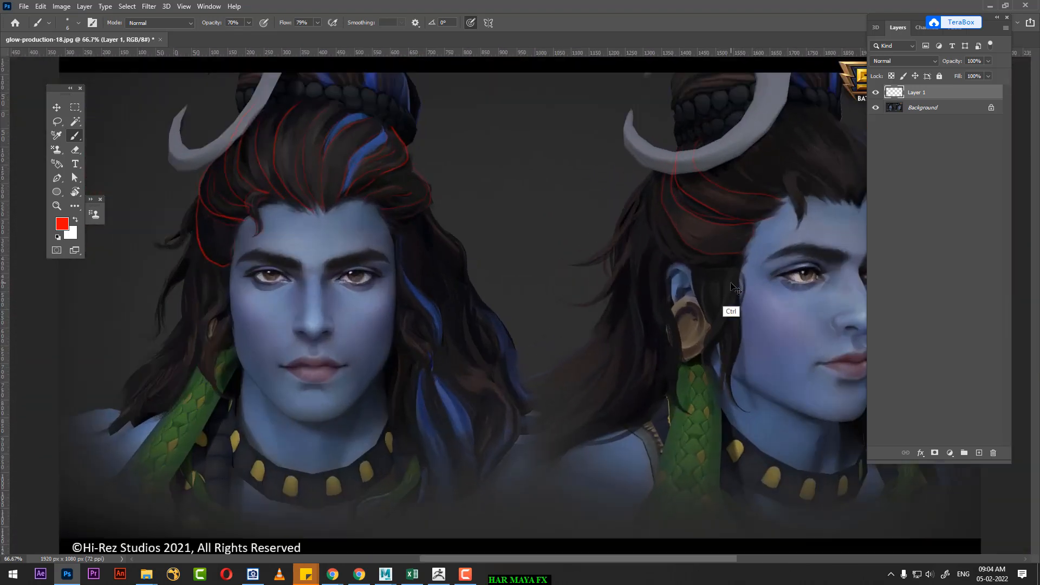
key(ctrl+plus)
drag(751, 264, 471, 376)
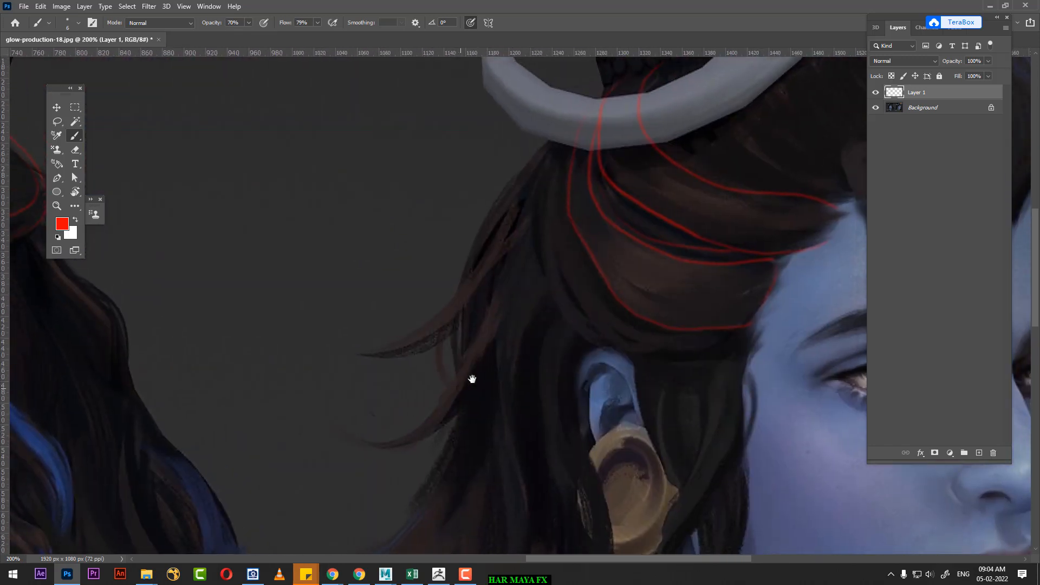
mouse_move(554, 142)
mouse_down()
mouse_move(529, 210)
mouse_move(537, 268)
mouse_move(565, 325)
mouse_move(621, 362)
mouse_move(747, 347)
mouse_up()
mouse_move(671, 365)
mouse_down()
mouse_move(608, 290)
mouse_move(645, 345)
mouse_move(616, 411)
mouse_up()
Step: Trace red lines along the three-quarter portrait's loose sidelocks, from in front of the ear down past the jaw to their curled tips
mouse_move(598, 451)
mouse_down()
mouse_move(596, 308)
mouse_move(581, 289)
mouse_up()
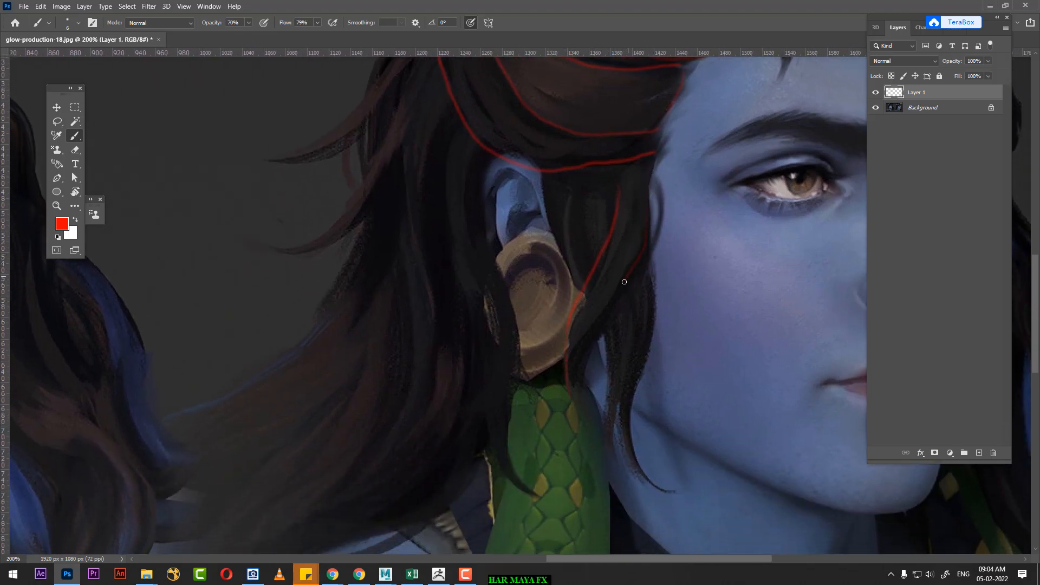
mouse_move(623, 281)
mouse_down()
mouse_move(582, 377)
mouse_move(589, 430)
mouse_up()
drag(653, 333, 639, 385)
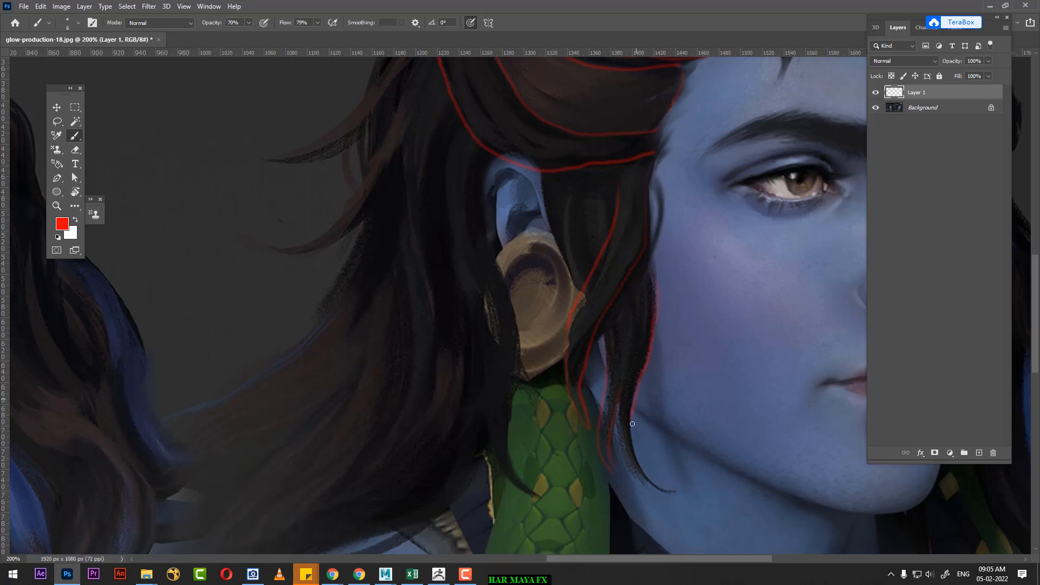
drag(645, 470, 667, 490)
drag(653, 232, 605, 385)
key(ctrl+minus)
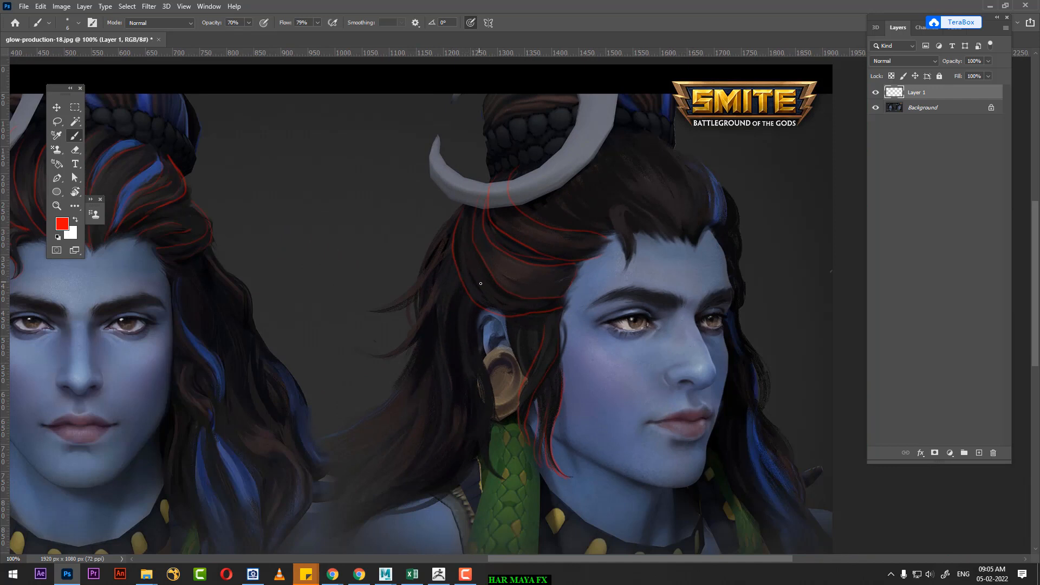
Step: Preview the glow-production-23 image from the FX CLASS 11 folder and open it in Adobe Photoshop 2020
key(alt+Tab)
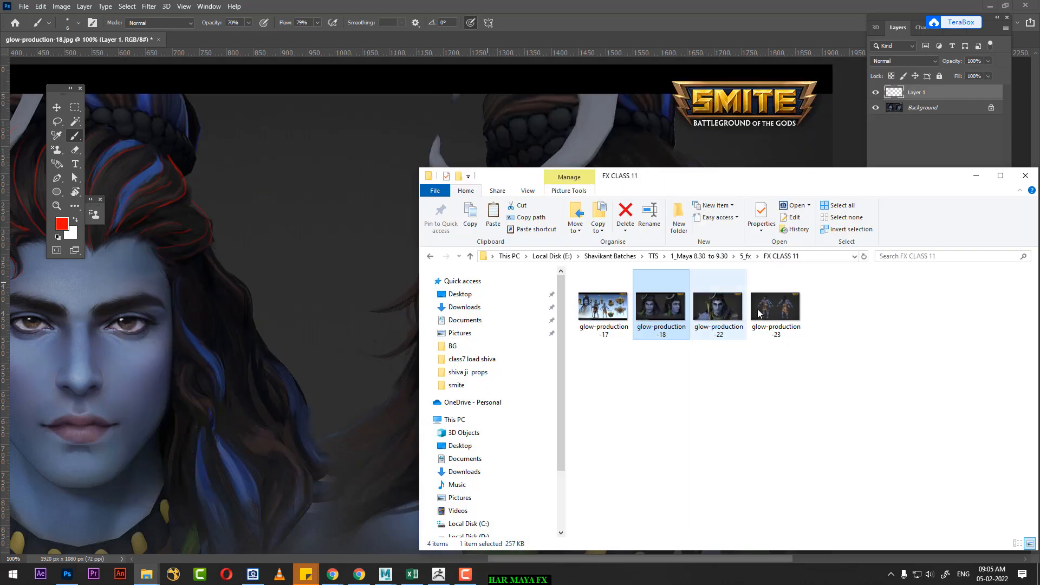
double_click(762, 309)
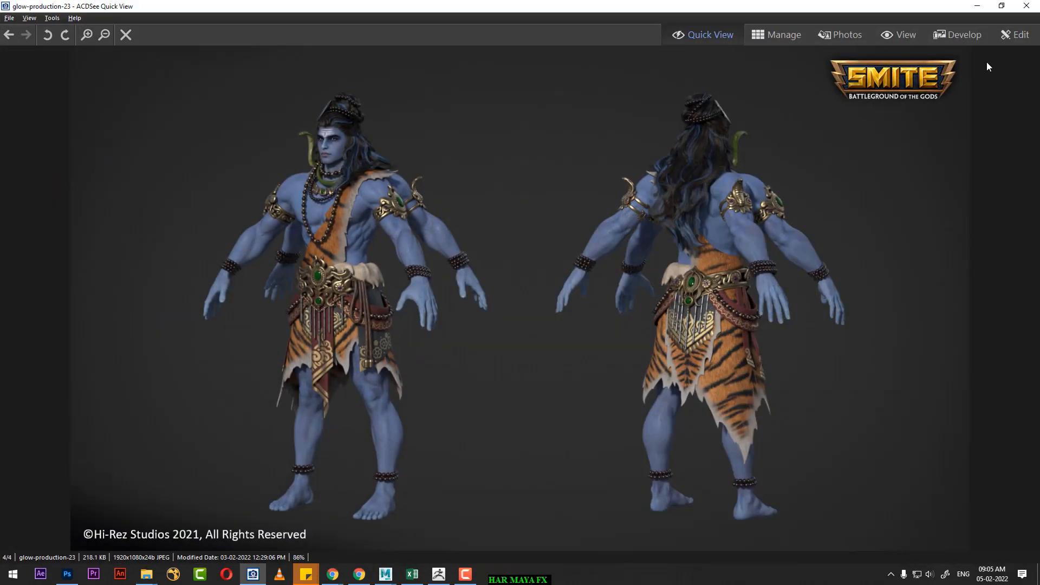
click(980, 8)
right_click(788, 317)
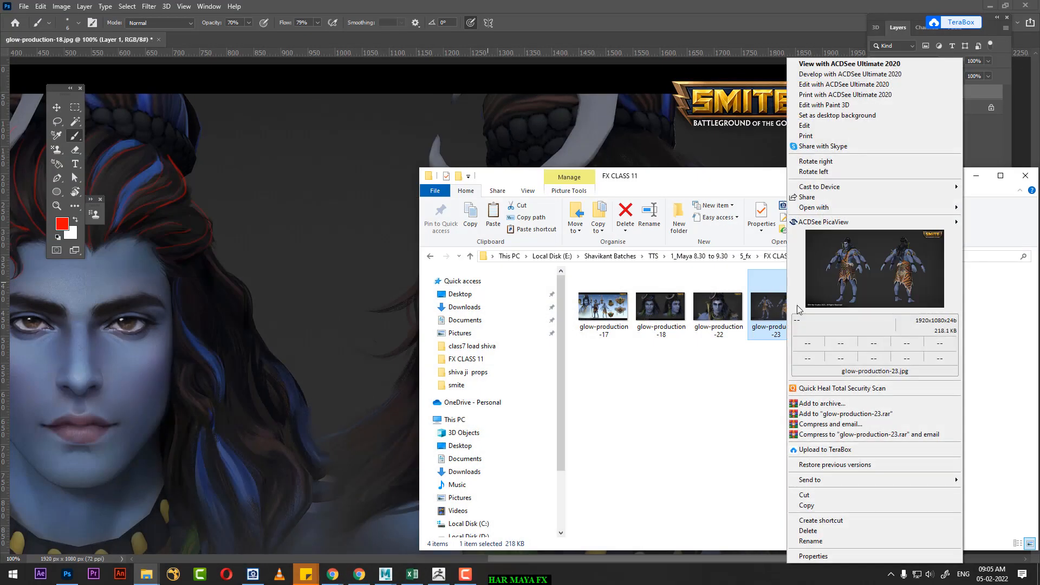
mouse_move(817, 207)
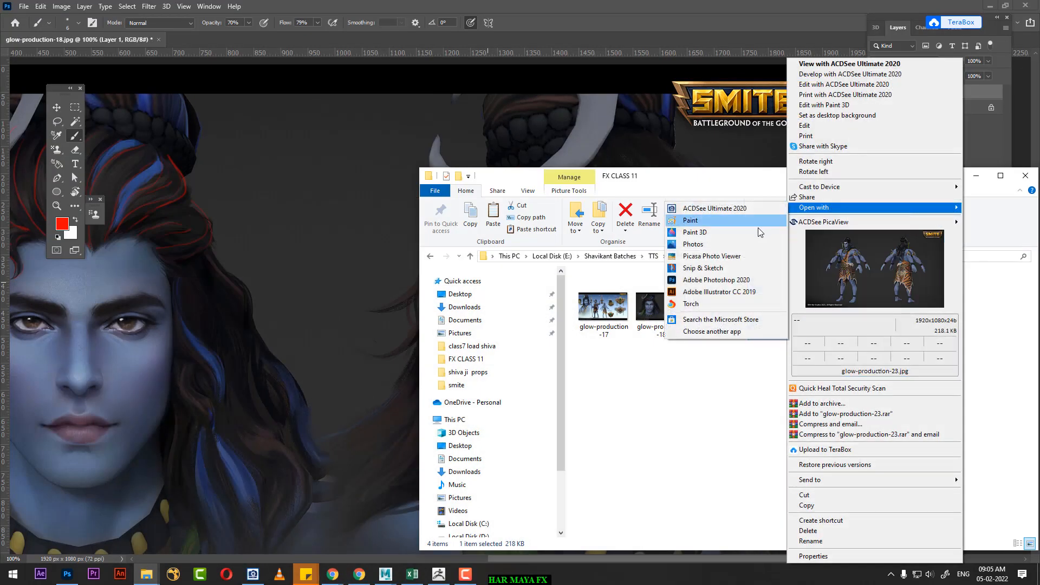
click(739, 281)
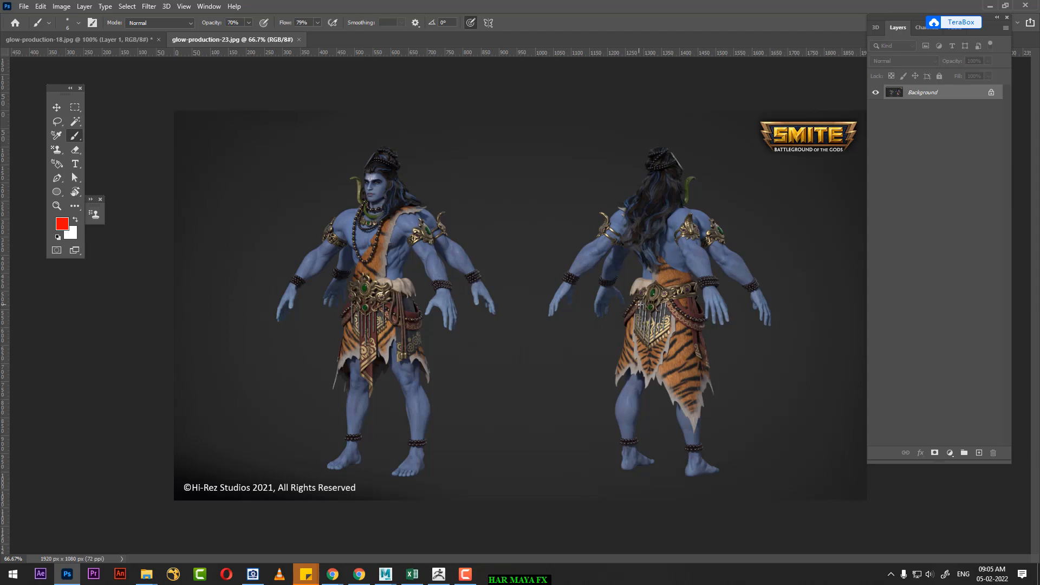
Step: Trace a red strand line on the back-view figure's hair, running from the beaded band towards the side of the head
key(ctrl+plus)
key(ctrl+plus)
key(ctrl+plus)
drag(717, 195, 322, 488)
drag(759, 202, 558, 396)
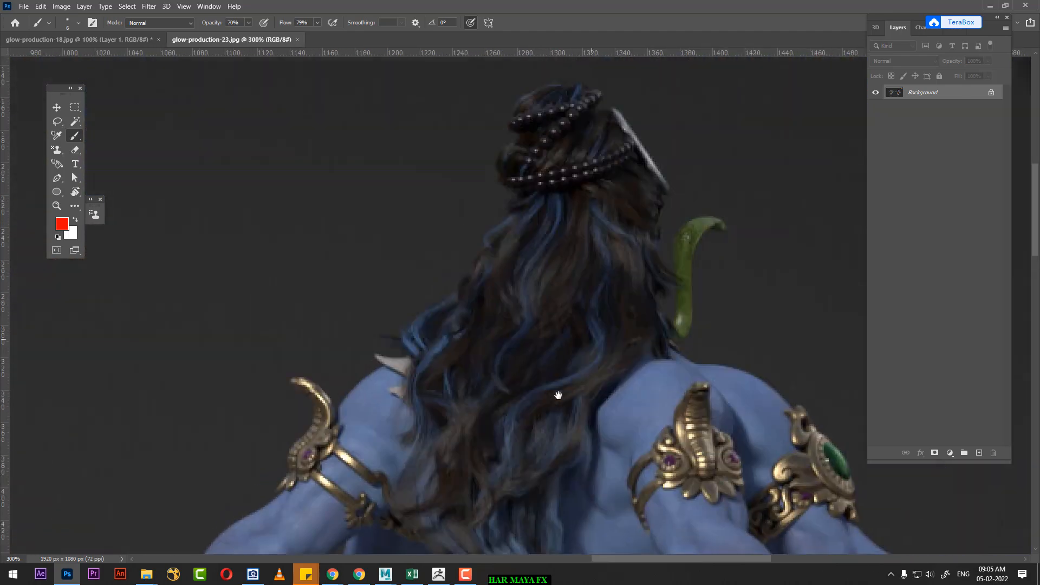
alt+scroll(558, 391, up, 1)
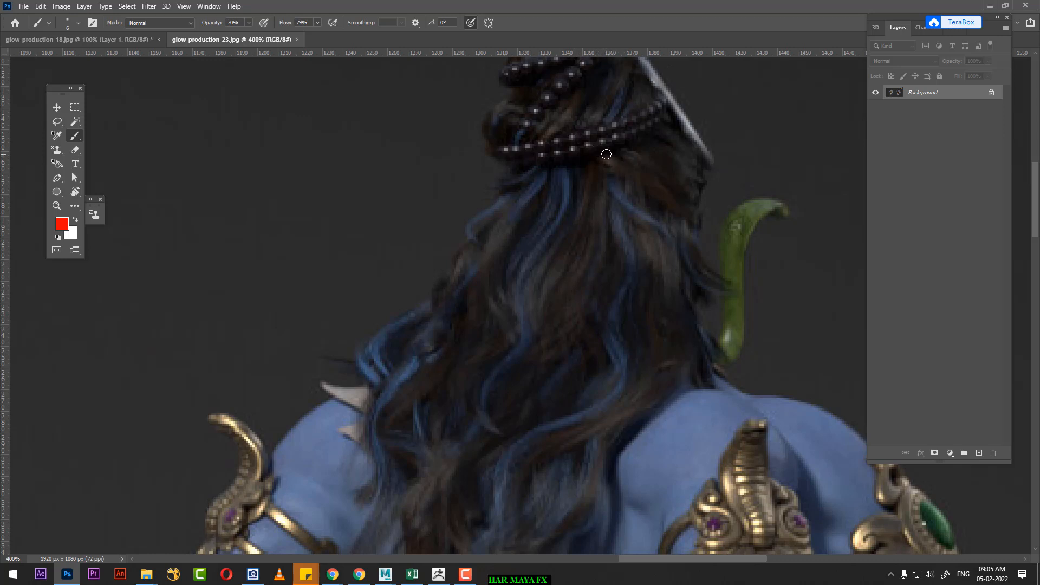
drag(604, 155, 685, 189)
scroll(603, 204, up, 3)
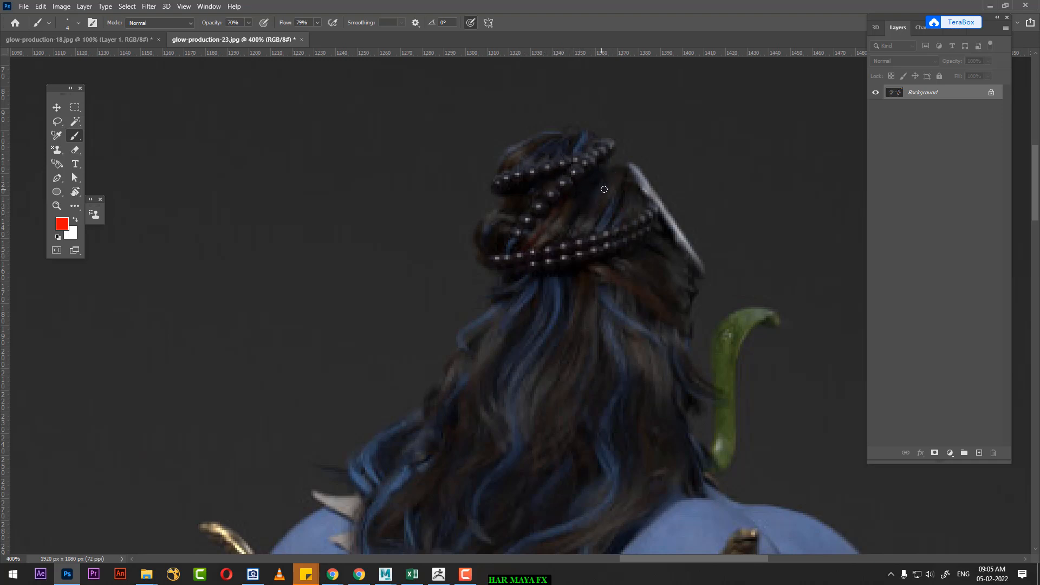
Step: Compare the beaded topknot and swept hair on the front-facing figure with the topknot on the back-view figure
drag(460, 291, 842, 371)
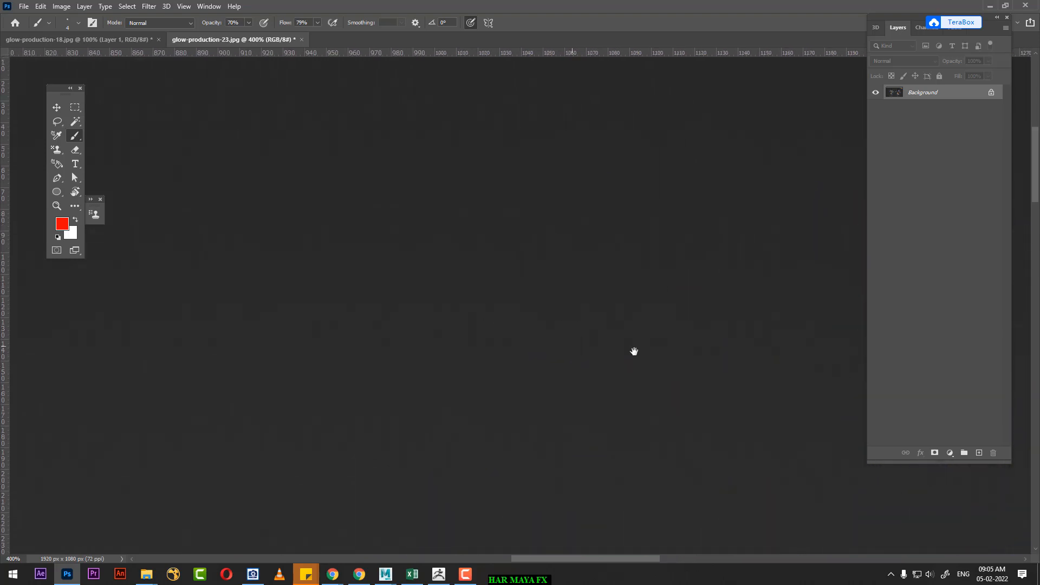
mouse_move(634, 350)
mouse_down()
mouse_move(844, 351)
mouse_move(584, 311)
mouse_up()
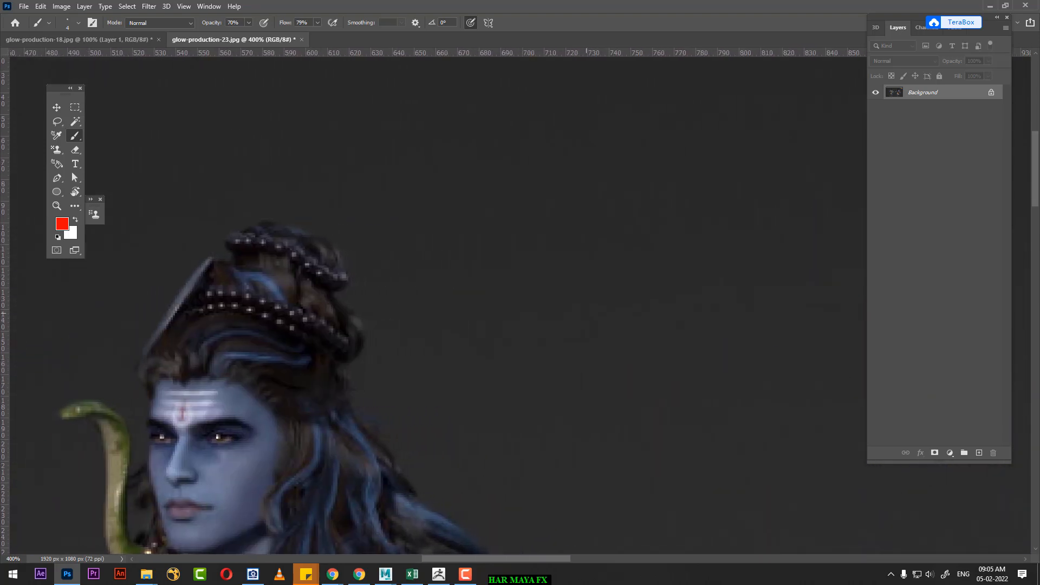
alt+scroll(577, 314, up, 1)
drag(418, 378, 554, 348)
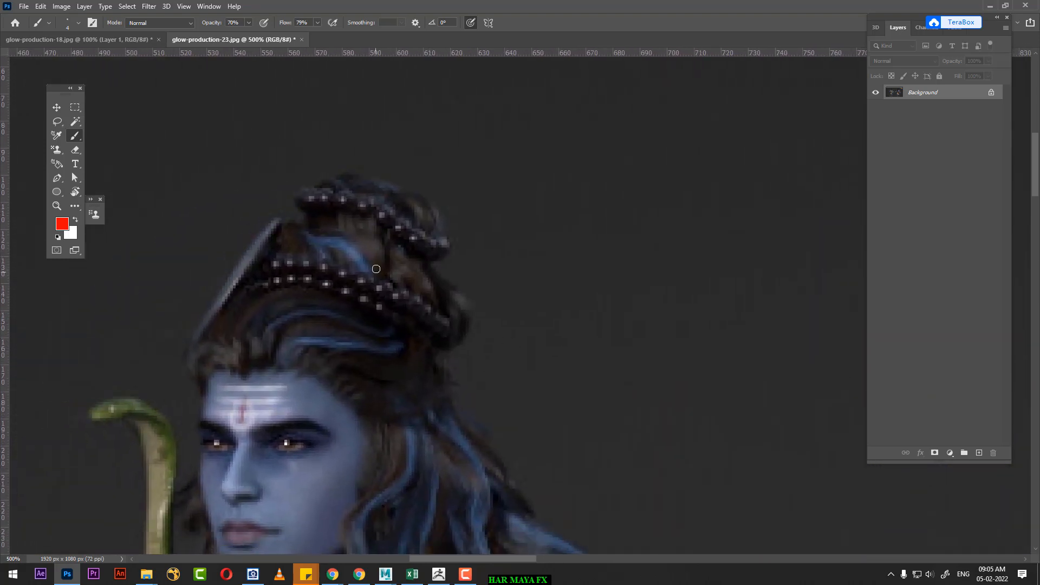
mouse_move(381, 307)
mouse_down()
mouse_move(319, 294)
mouse_move(257, 308)
mouse_move(244, 324)
mouse_up()
drag(726, 320, 211, 369)
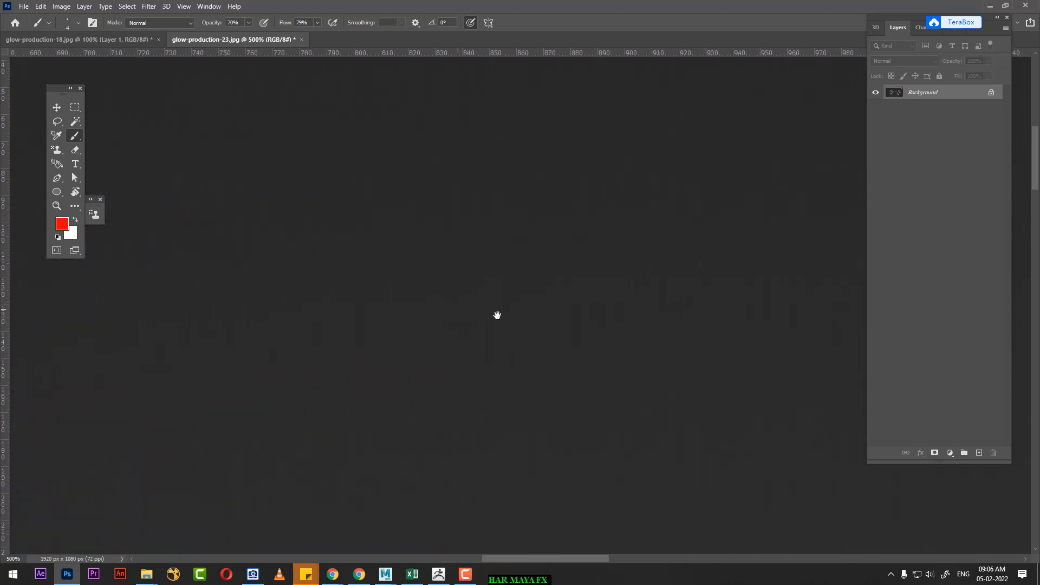
drag(720, 274, 304, 330)
drag(682, 303, 346, 381)
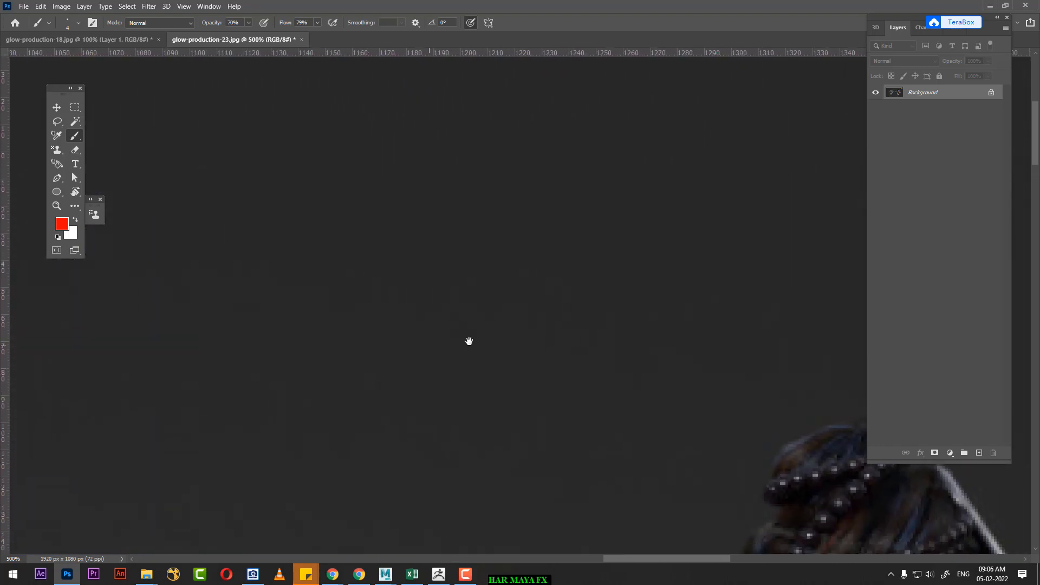
drag(560, 319, 355, 155)
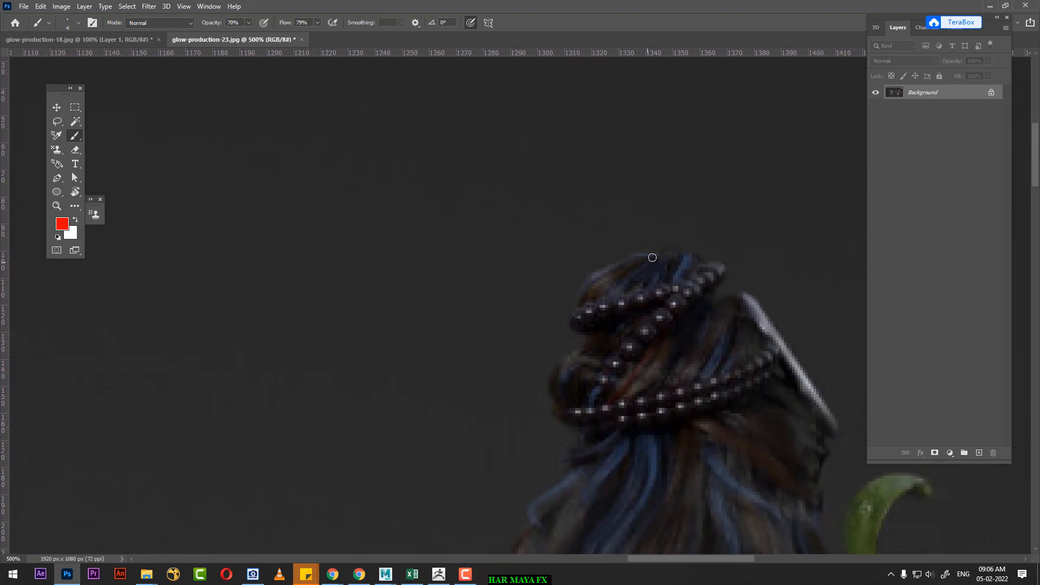
Step: Mark the hair flow of the back-view figure's topknot with red lines around the bun and its beads
mouse_move(580, 294)
mouse_down()
mouse_move(619, 258)
mouse_move(696, 257)
mouse_up()
drag(633, 415, 613, 262)
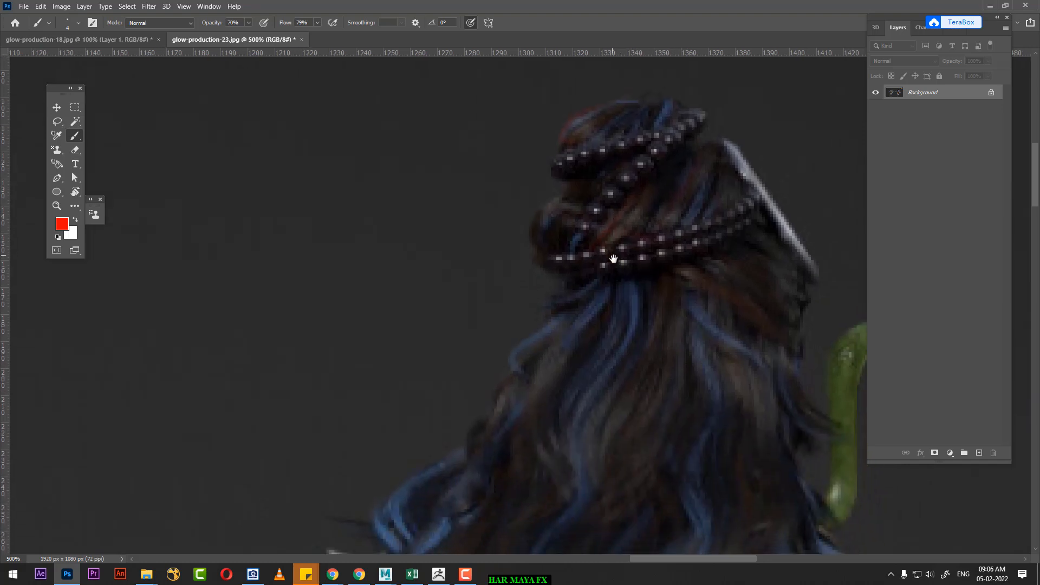
key(ctrl+minus)
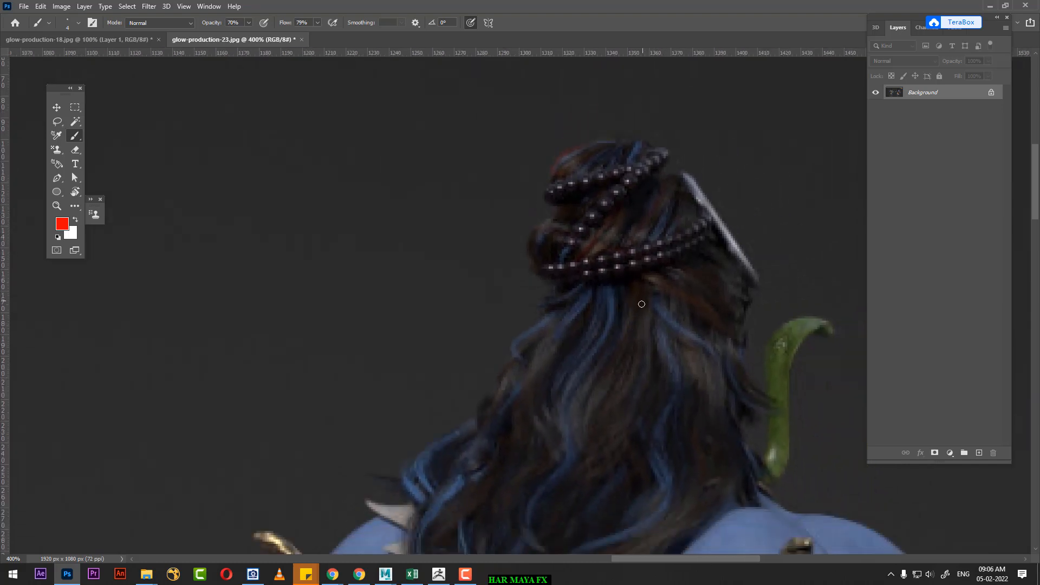
drag(618, 345, 607, 247)
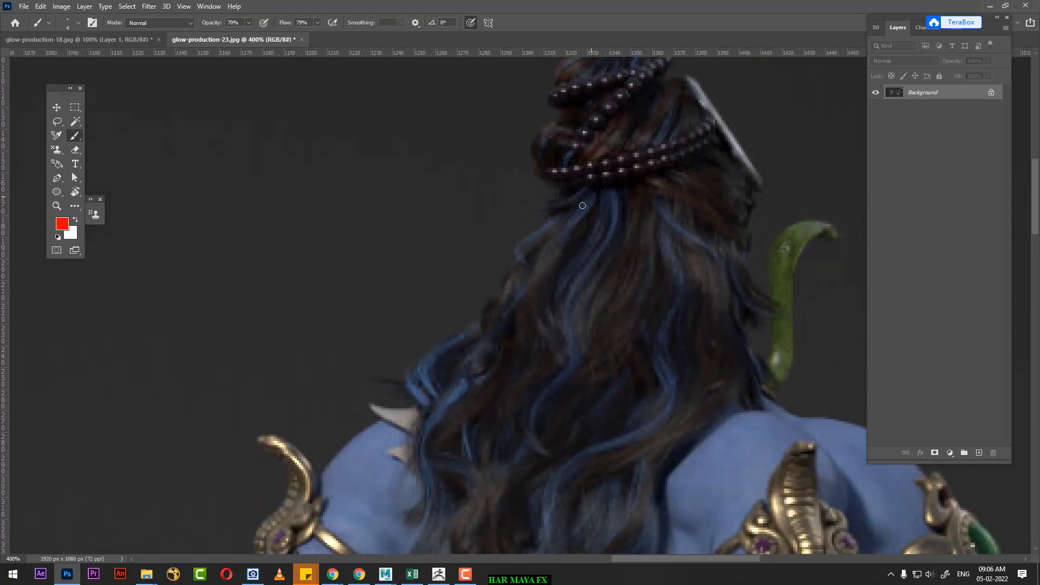
Step: Trace wavy red clump lines down the middle of the back-view figure's long hair, following the blue streaks past the shoulders to tapered tips
mouse_move(542, 248)
mouse_down()
mouse_move(546, 358)
mouse_move(518, 428)
mouse_up()
mouse_move(567, 375)
mouse_down()
mouse_move(541, 413)
mouse_move(548, 455)
mouse_up()
drag(611, 346, 603, 217)
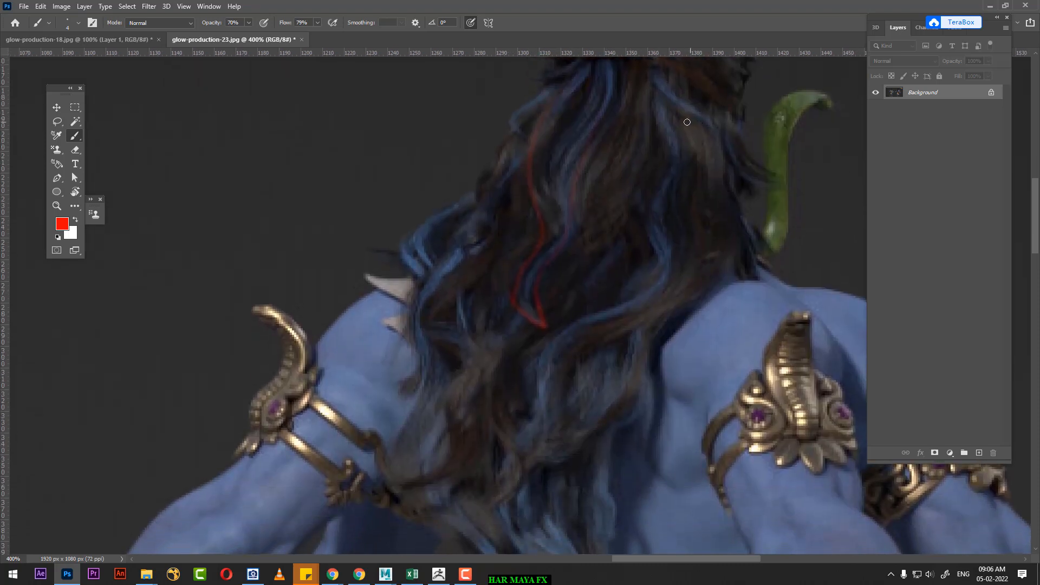
drag(663, 273, 577, 331)
mouse_move(566, 375)
mouse_down()
mouse_move(556, 436)
mouse_move(525, 480)
mouse_up()
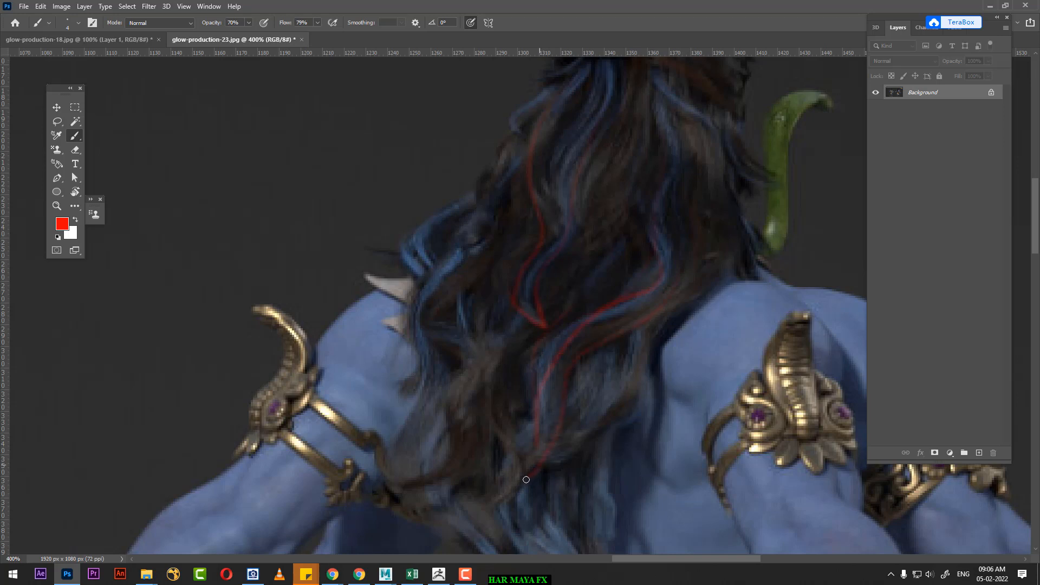
Step: Trace red clump lines along the back-view figure's wavy lower locks on both sides, following the curls down past the shoulders
scroll(596, 295, down, 3)
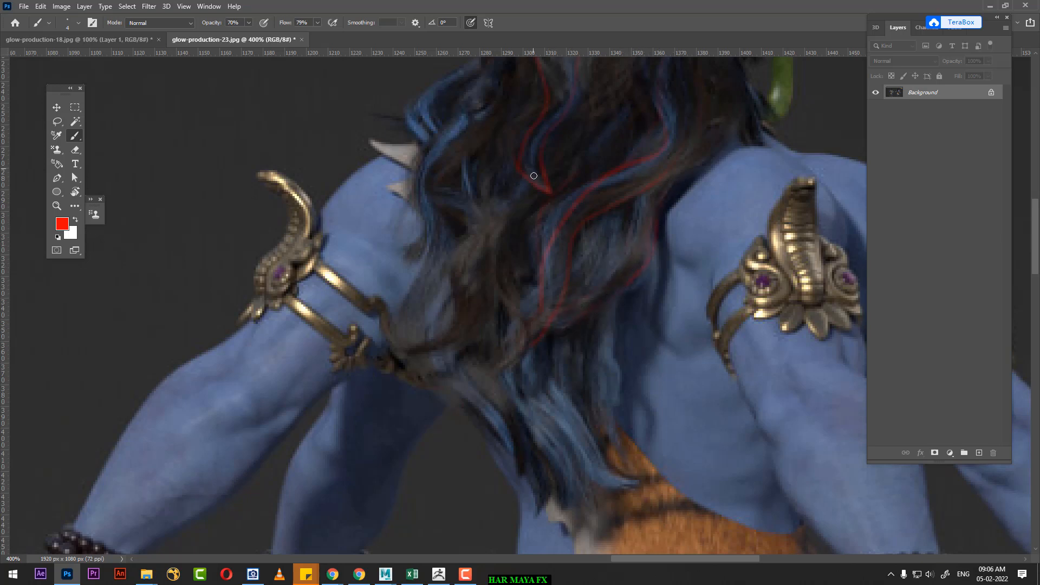
drag(647, 314, 660, 362)
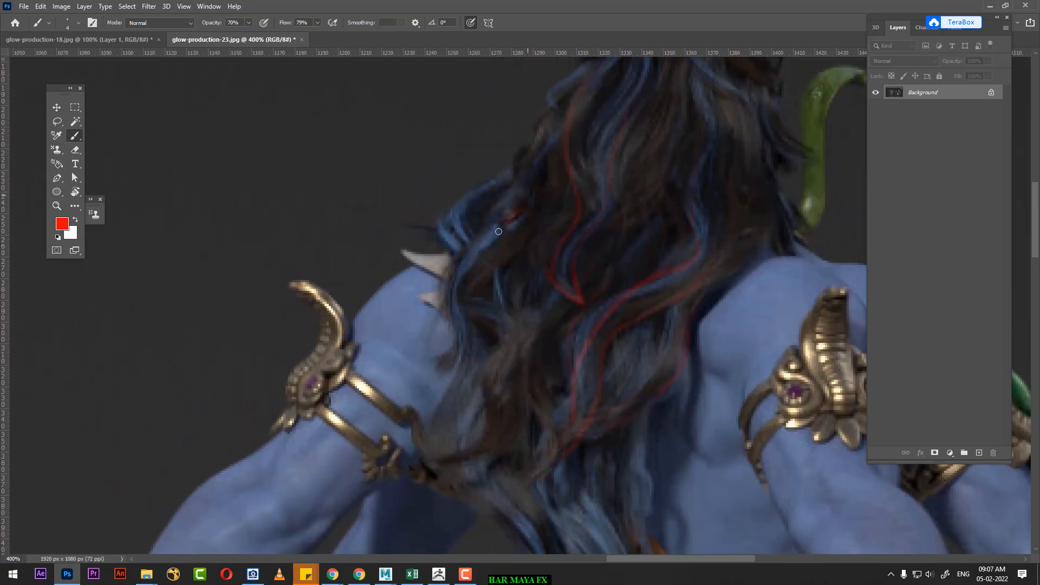
drag(465, 302, 481, 325)
drag(552, 379, 518, 193)
drag(613, 315, 556, 388)
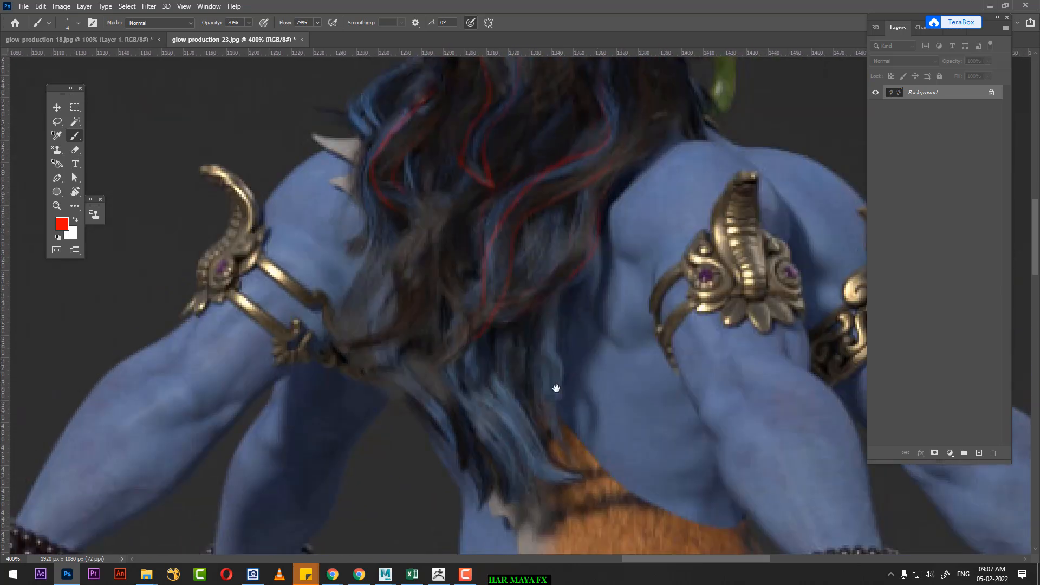
Step: Mark red strand lines from the beaded band to the side of the head and down the hair's edge beside the green snake
mouse_move(621, 280)
mouse_down()
mouse_move(571, 341)
mouse_move(534, 413)
mouse_up()
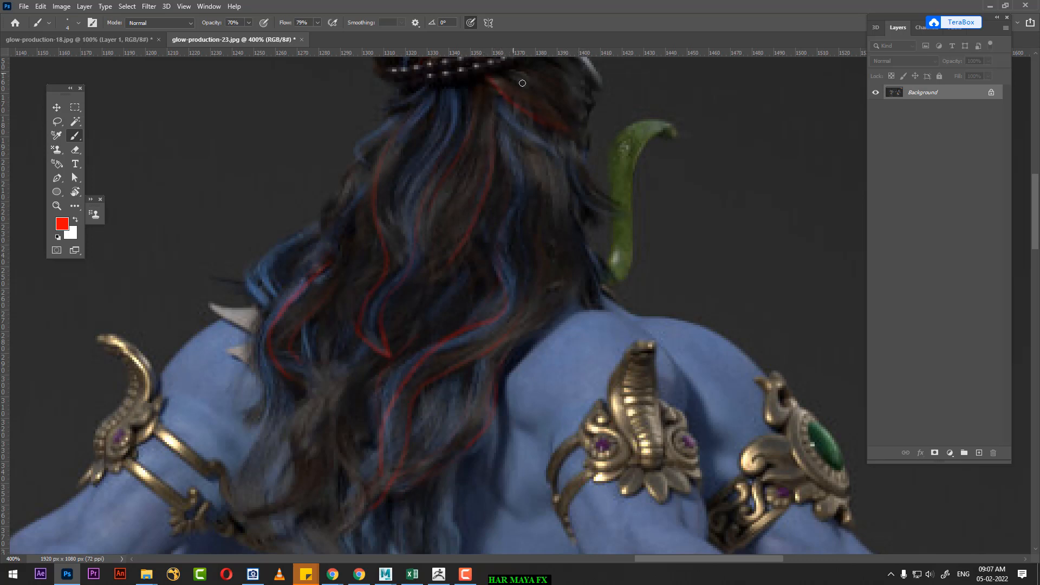
drag(543, 200, 567, 319)
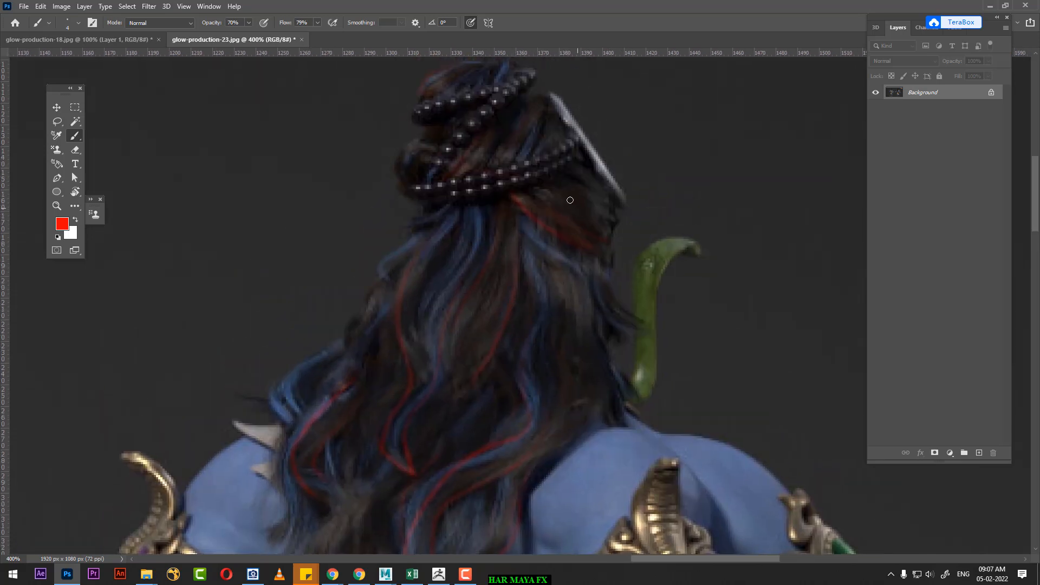
drag(539, 195, 587, 212)
drag(586, 281, 622, 392)
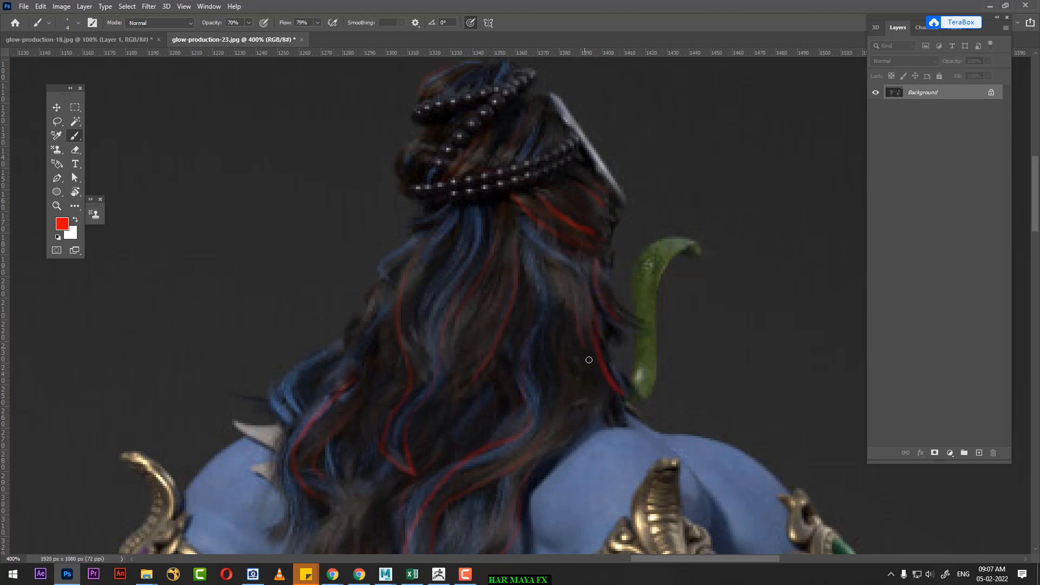
mouse_move(589, 359)
mouse_down()
mouse_move(610, 417)
mouse_move(521, 259)
mouse_up()
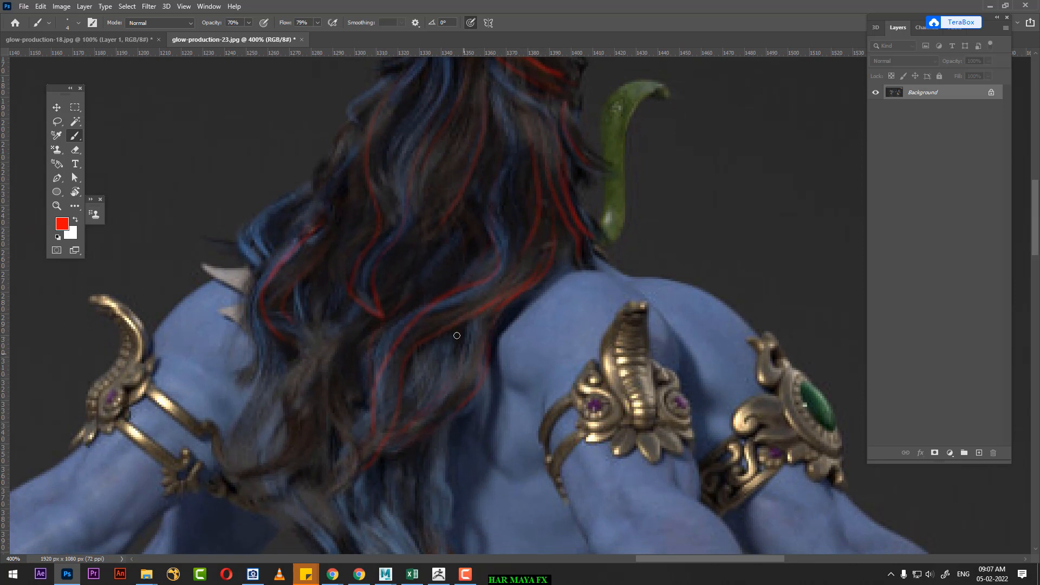
Step: Outline the back-view figure's outer lock over the horned shoulder and the lowest locks down to their tips at the waist in red
drag(337, 269, 436, 290)
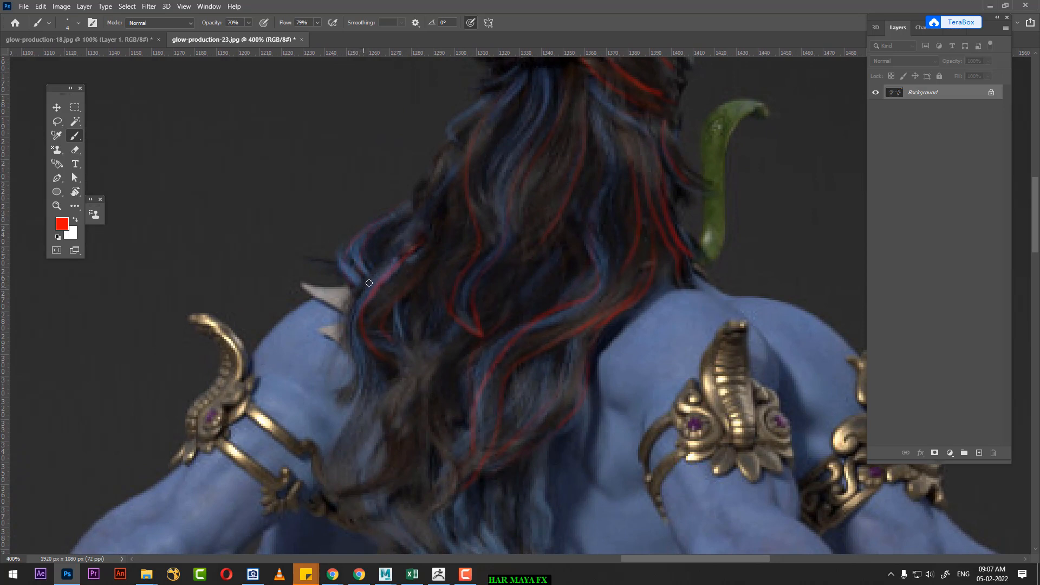
mouse_move(369, 283)
mouse_down()
mouse_move(343, 319)
mouse_move(353, 385)
mouse_move(333, 490)
mouse_up()
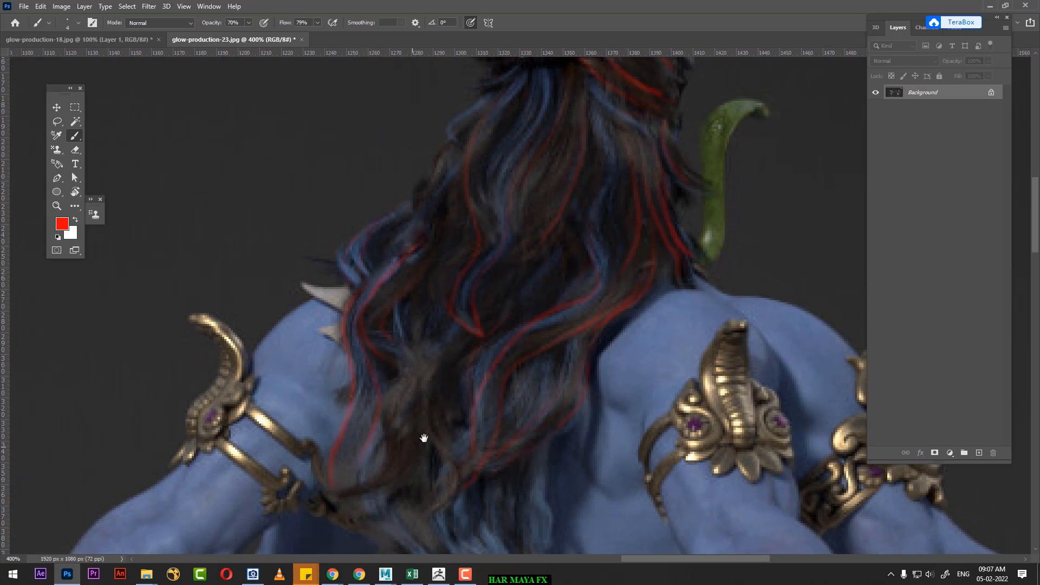
drag(430, 436, 422, 295)
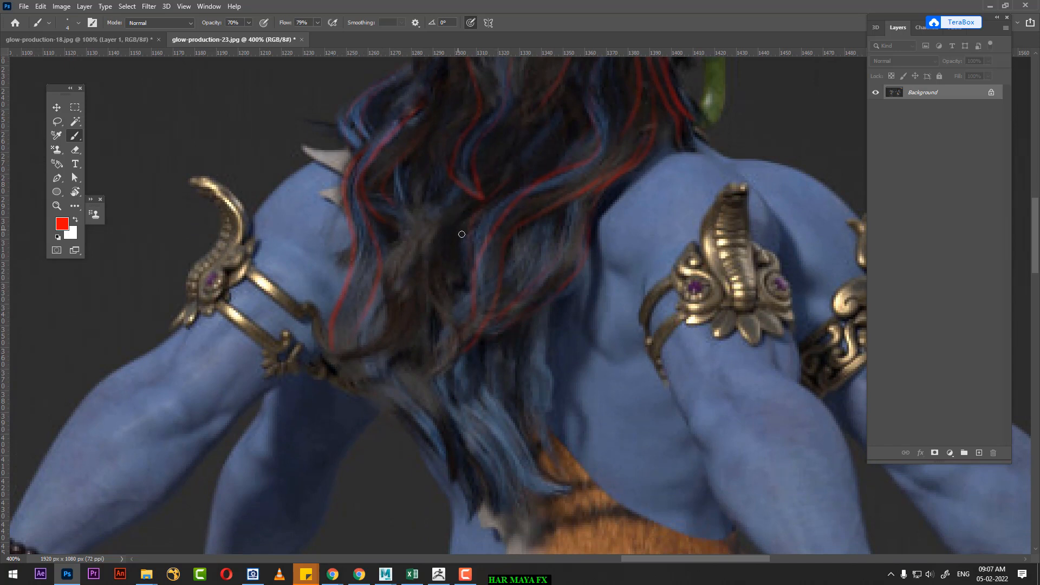
drag(437, 306, 489, 386)
mouse_move(562, 484)
mouse_down()
mouse_move(543, 495)
mouse_move(495, 435)
mouse_move(460, 379)
mouse_move(453, 337)
mouse_up()
drag(545, 373, 550, 392)
drag(488, 413, 470, 301)
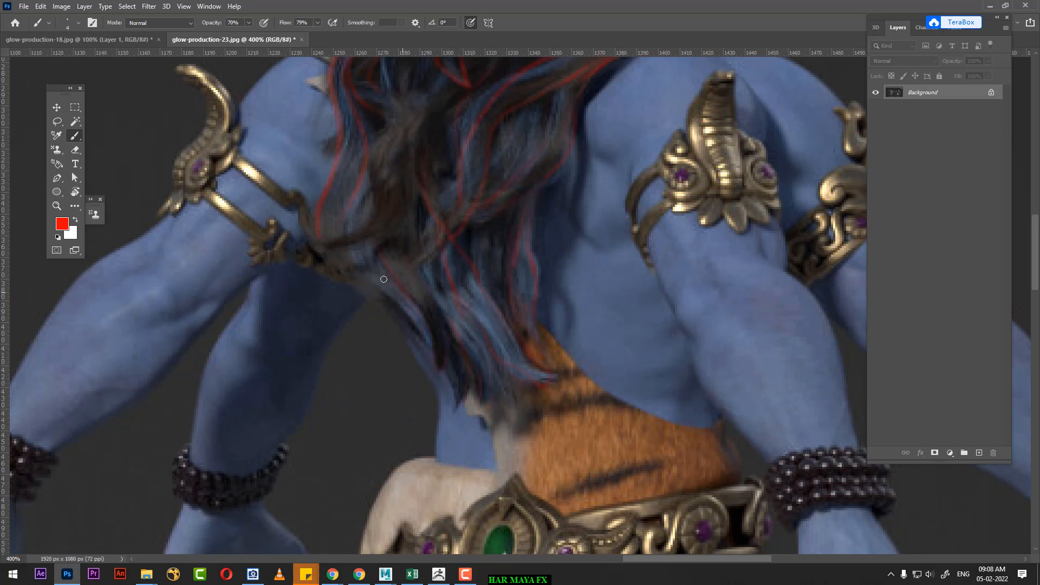
Step: Trace red clump lines through the front-facing figure's loose hair, from beside the face to the tips over the tiger-skin shoulder
drag(494, 236, 529, 476)
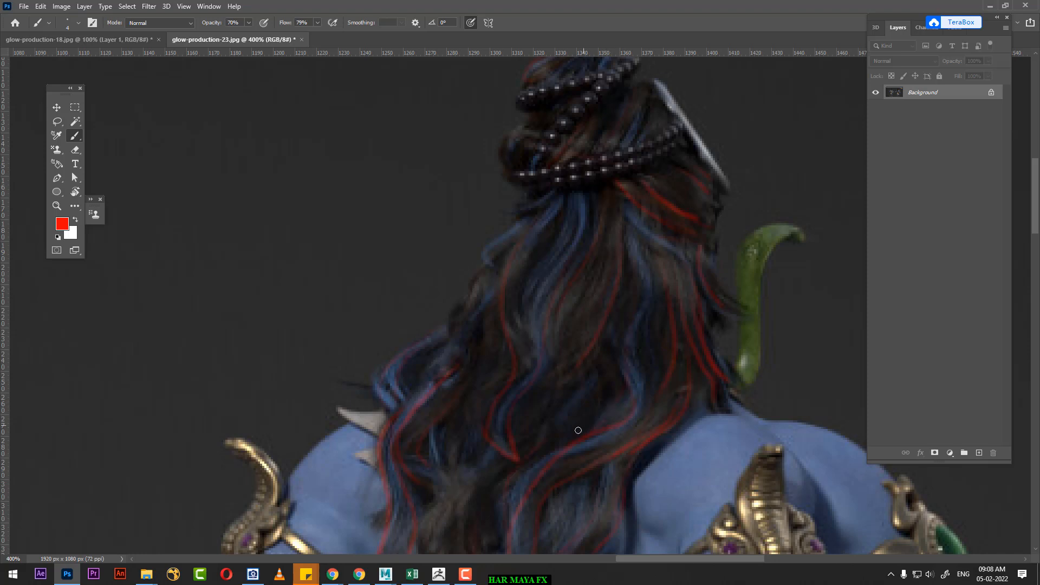
drag(576, 429, 645, 241)
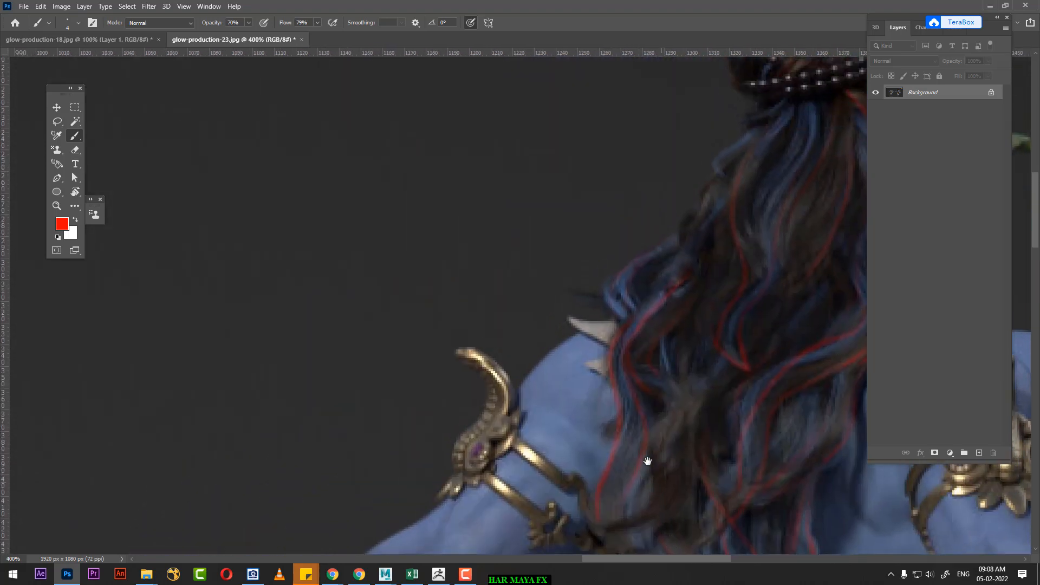
drag(648, 461, 691, 311)
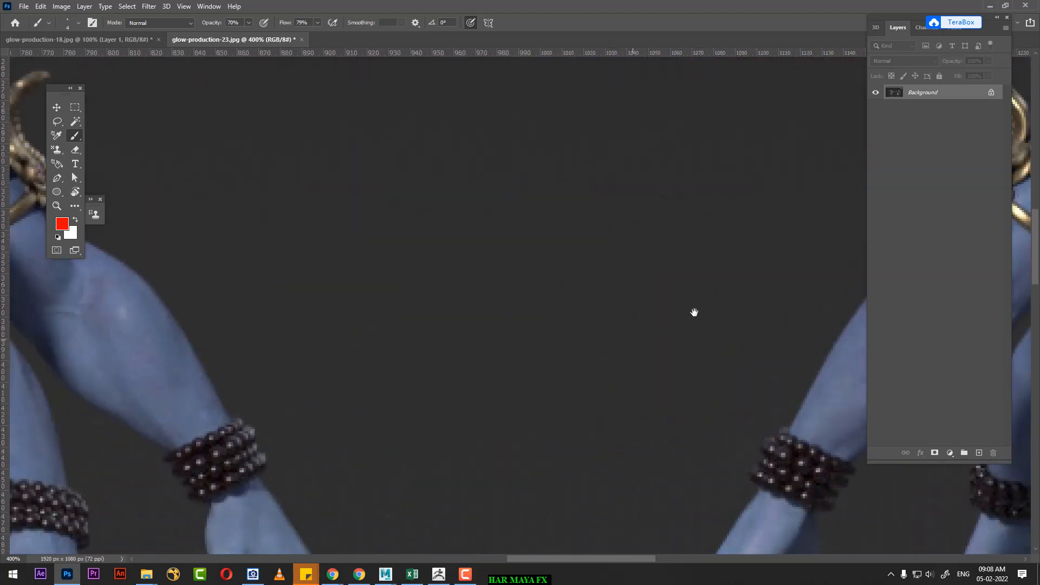
drag(676, 434, 735, 438)
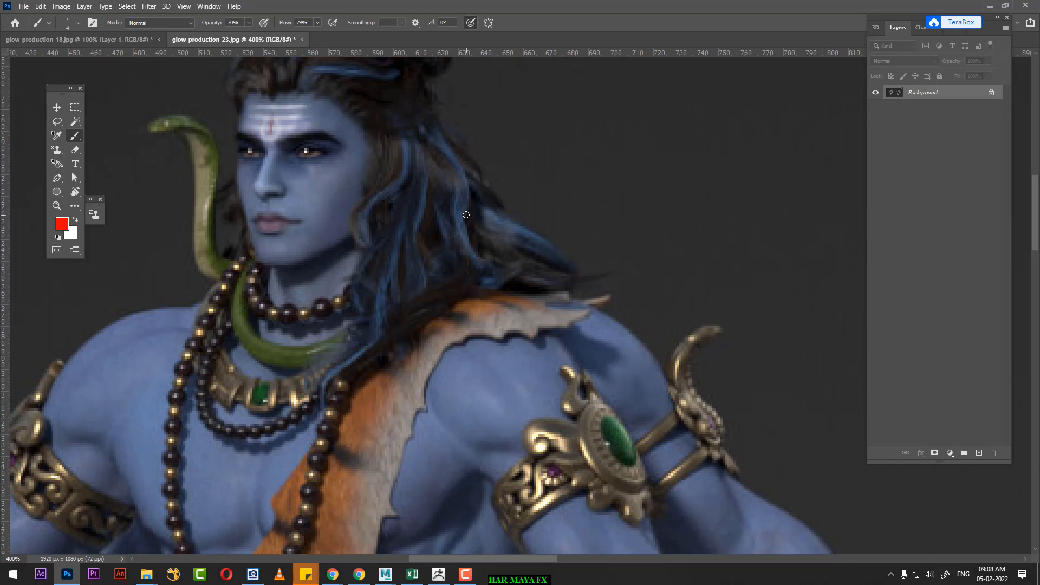
mouse_move(467, 179)
mouse_down()
mouse_move(471, 238)
mouse_move(499, 279)
mouse_up()
mouse_move(492, 213)
mouse_down()
mouse_move(537, 238)
mouse_move(535, 266)
mouse_move(564, 279)
mouse_up()
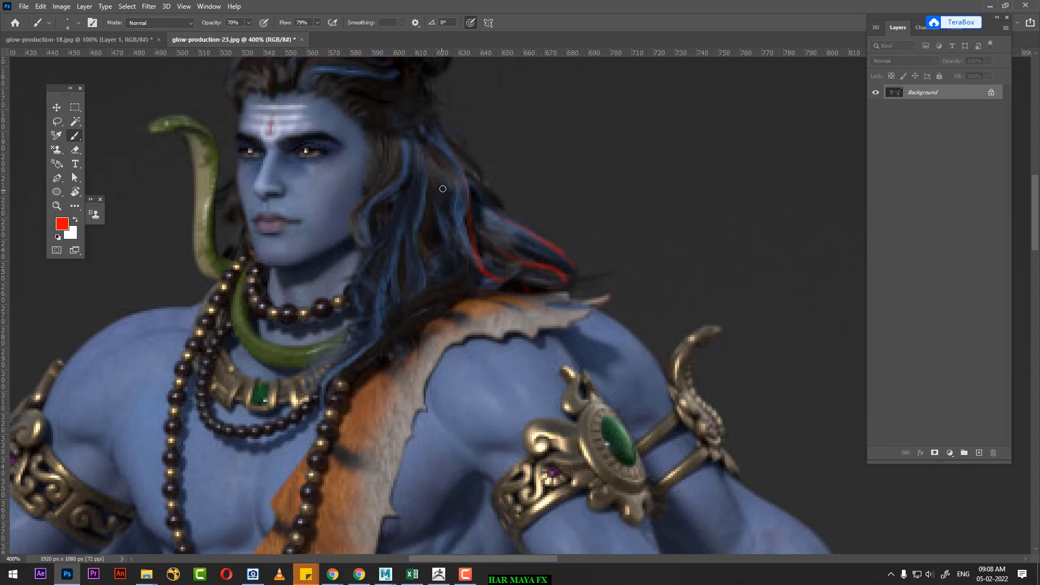
drag(457, 226, 447, 281)
mouse_move(391, 310)
mouse_down()
mouse_move(324, 394)
mouse_move(319, 424)
mouse_up()
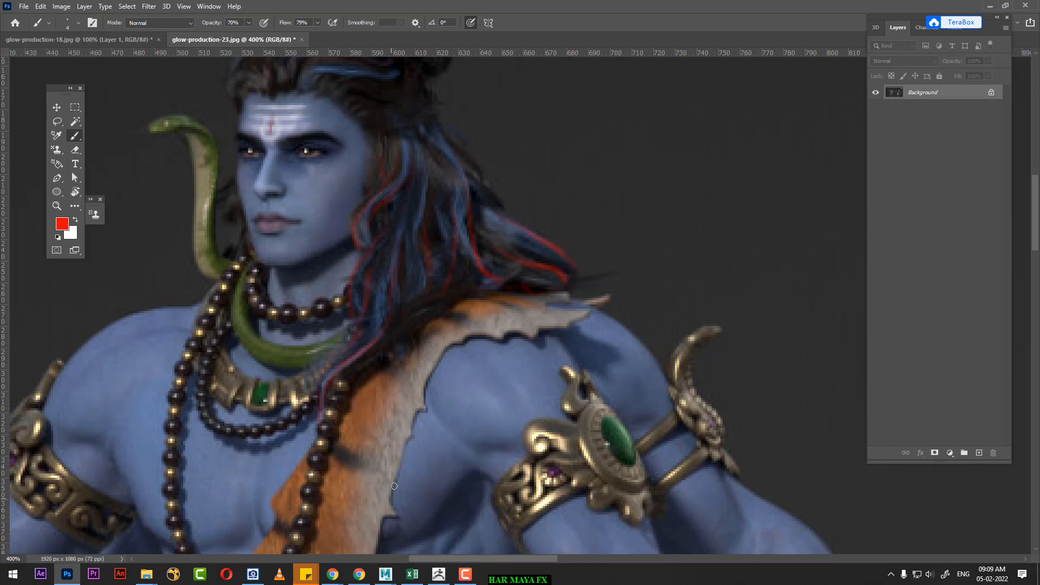
drag(364, 267, 458, 399)
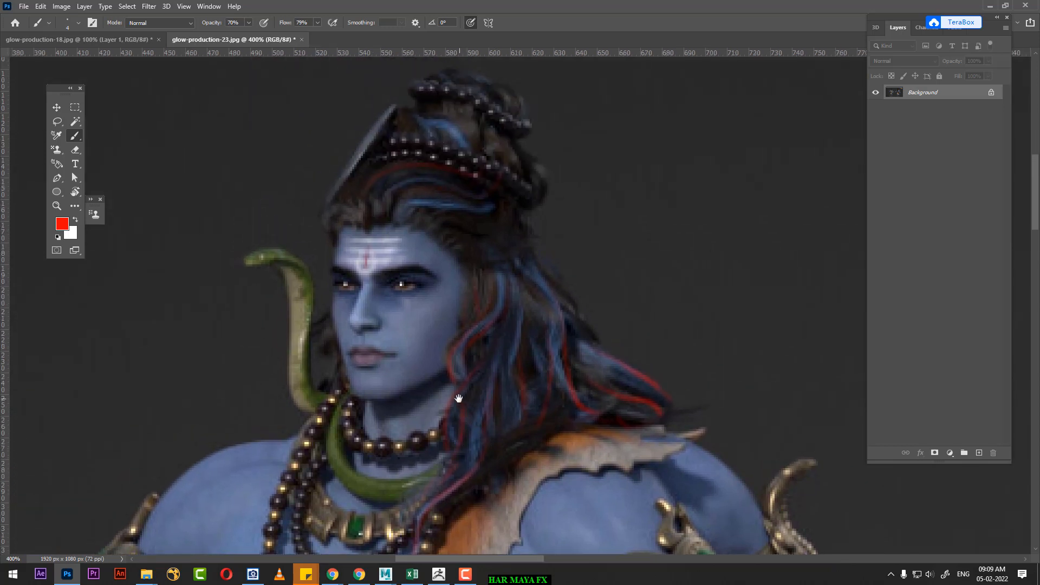
Step: Switch to glow-production-18.jpg and add red strand lines to the front portrait's loose hair along the blue streaks and outer edge
click(79, 38)
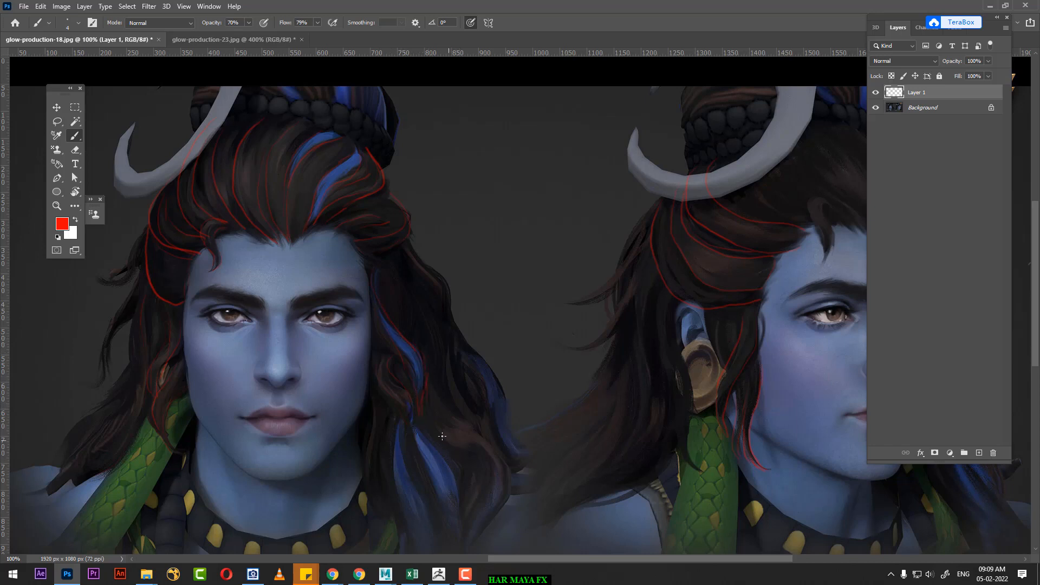
scroll(406, 274, down, 5)
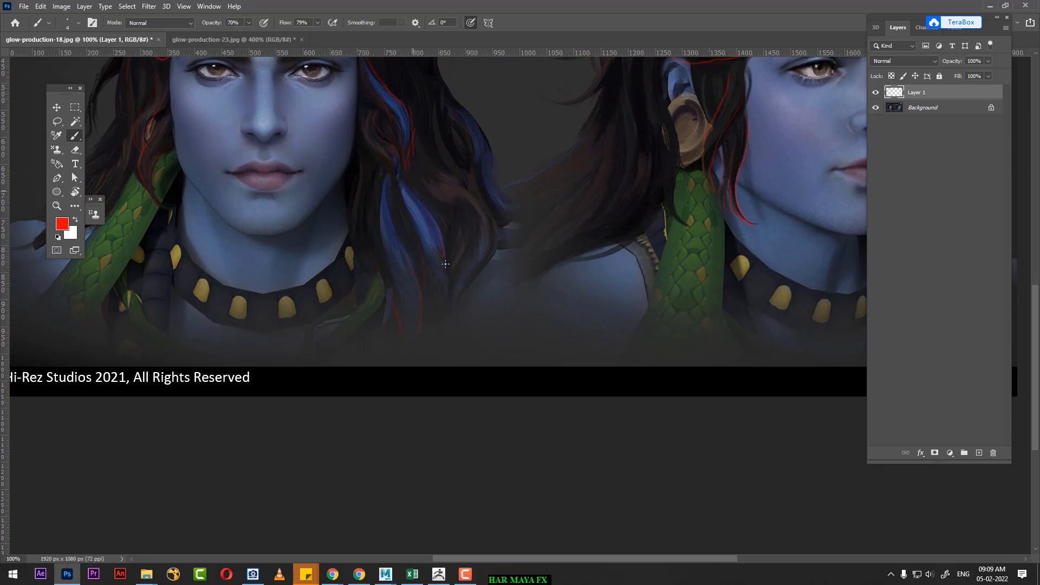
drag(523, 234, 529, 353)
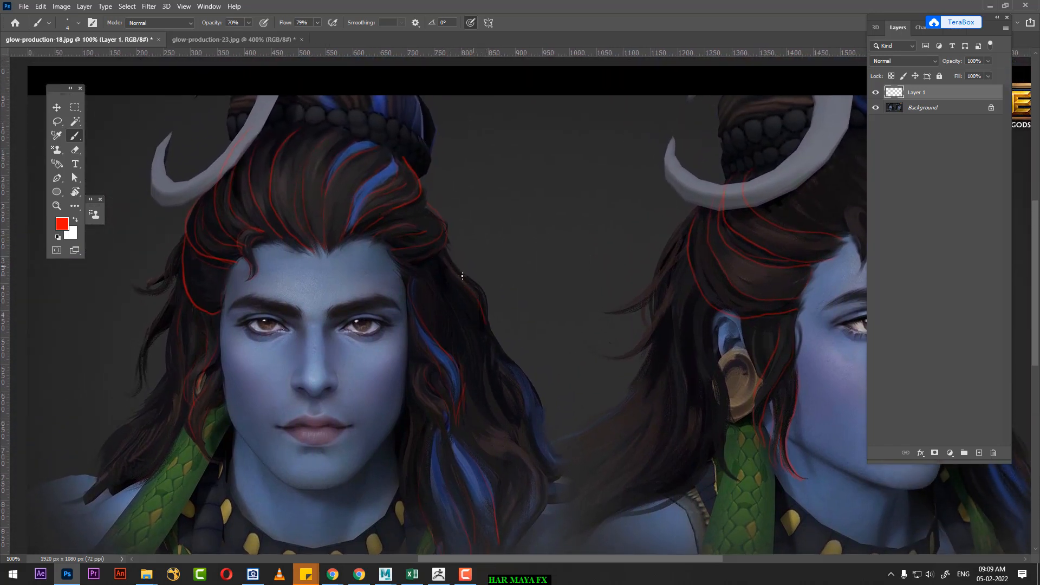
Step: Switch to ZBrush and make the hair subtool with the tall topknot, PM3D_Sphere3D1_1, visible on the bust
click(438, 573)
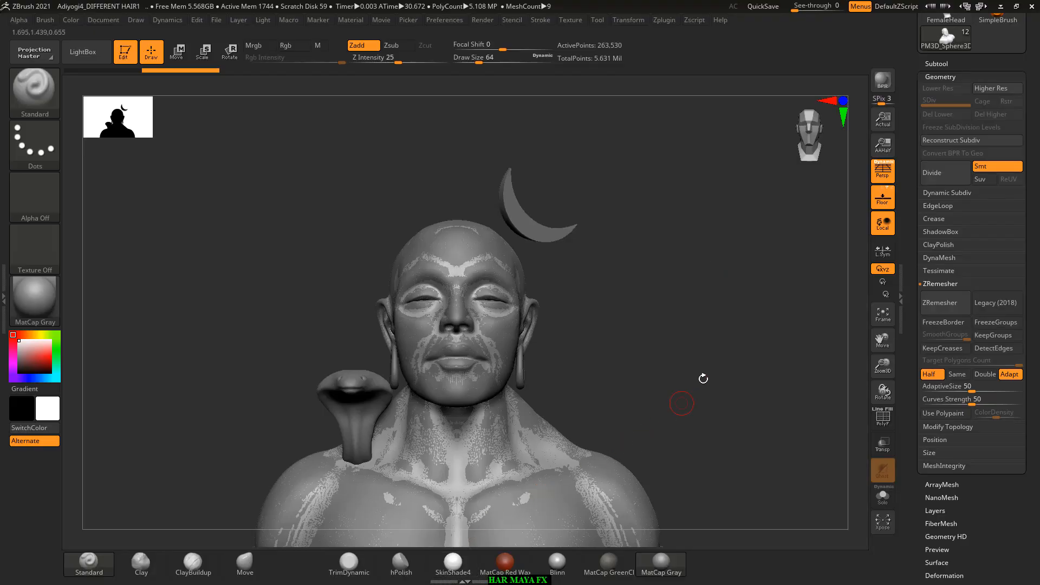
shift+drag(718, 391, 727, 388)
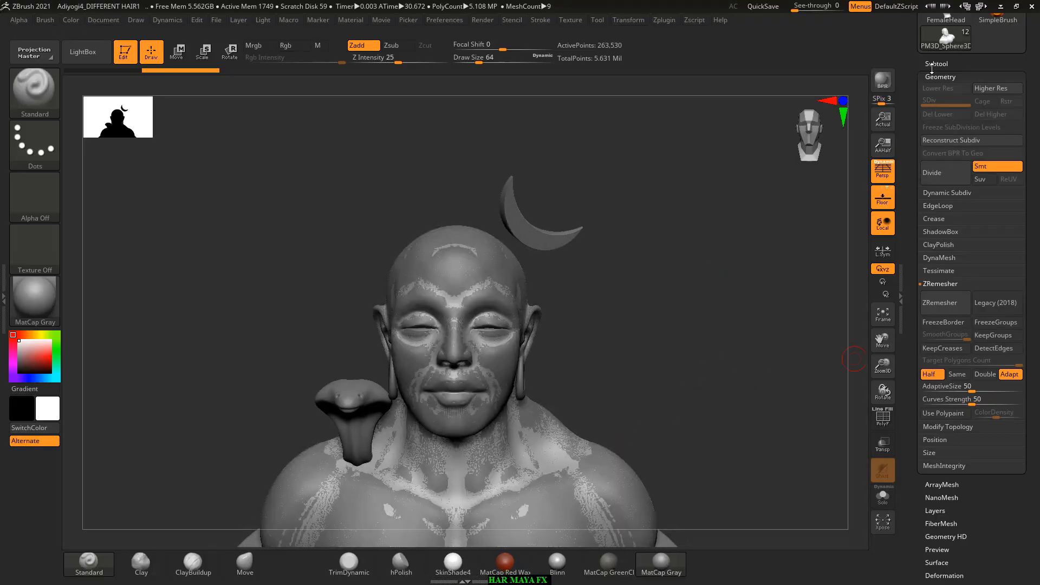
click(933, 64)
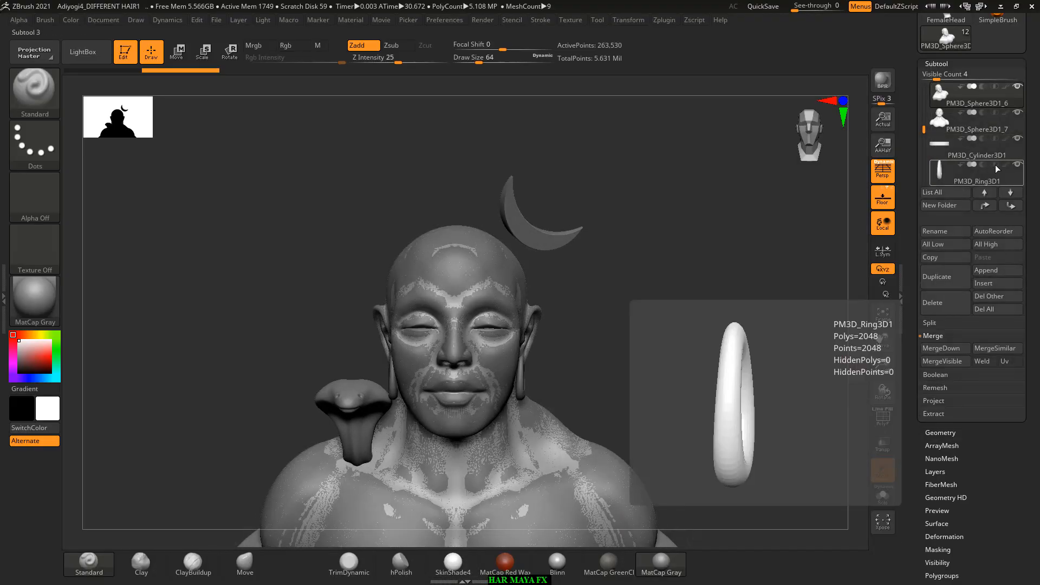
scroll(931, 138, up, 3)
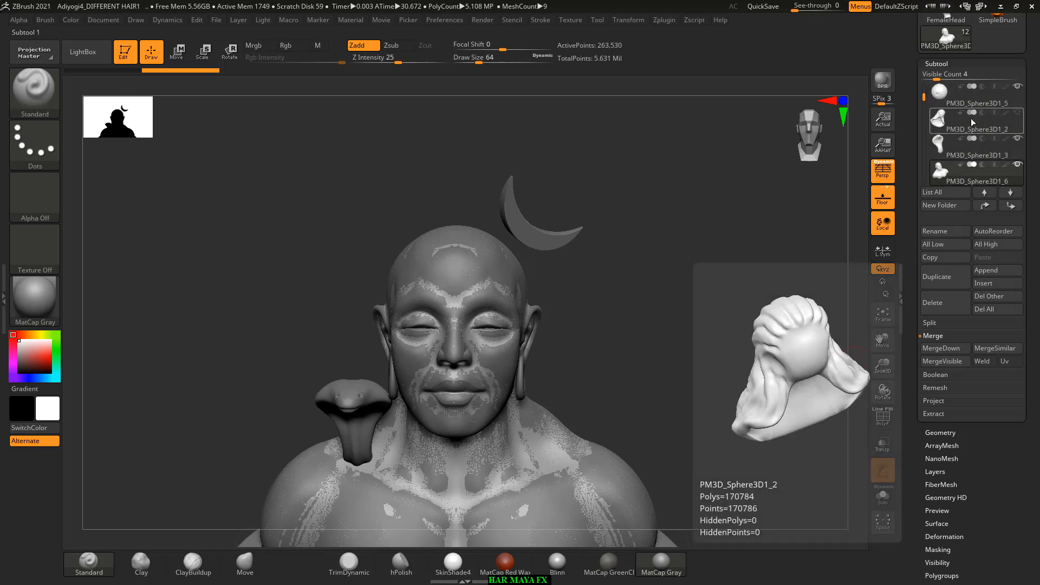
click(1017, 113)
click(1018, 115)
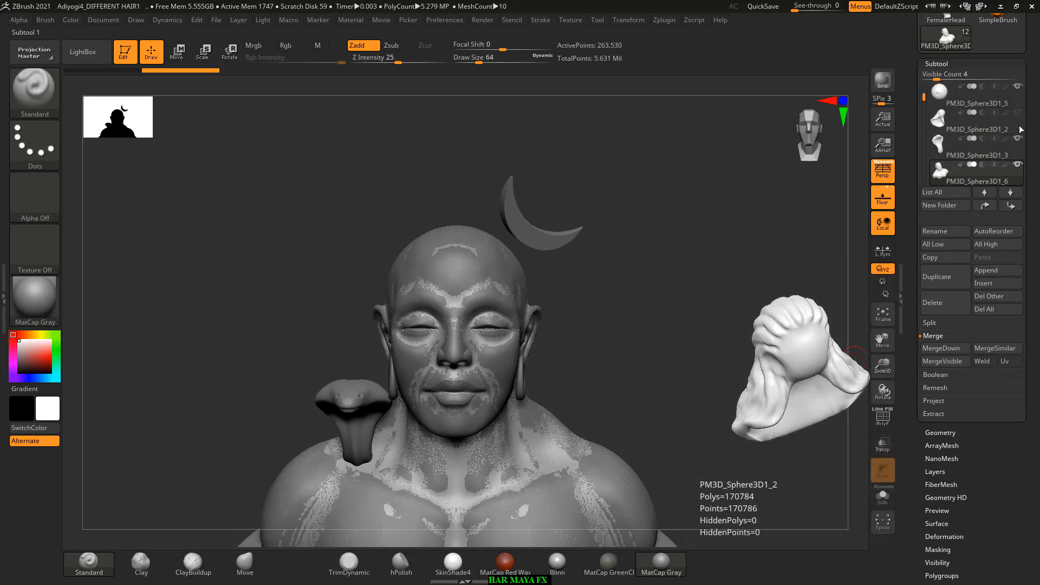
drag(923, 97, 916, 148)
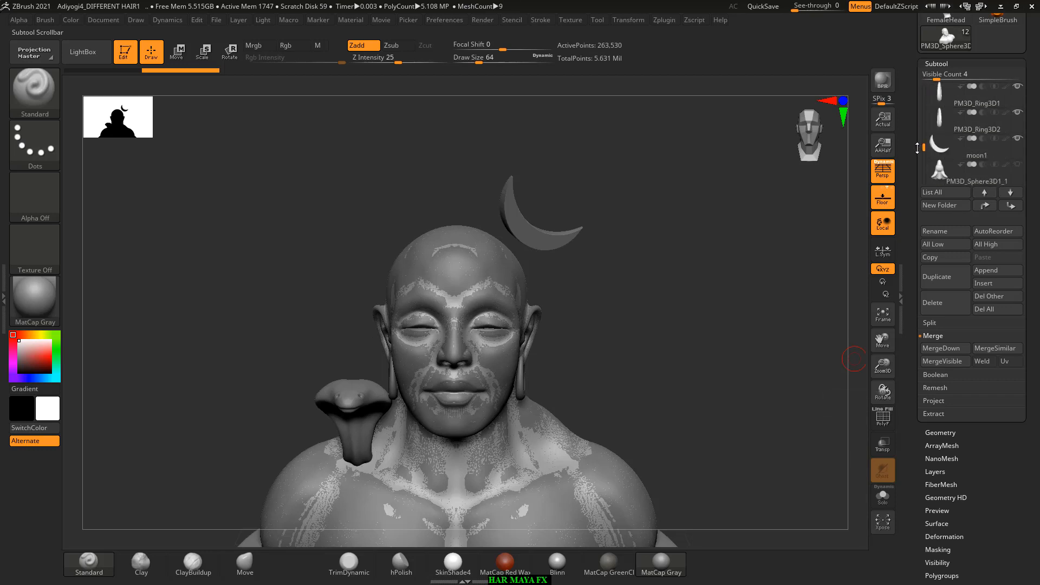
click(1019, 165)
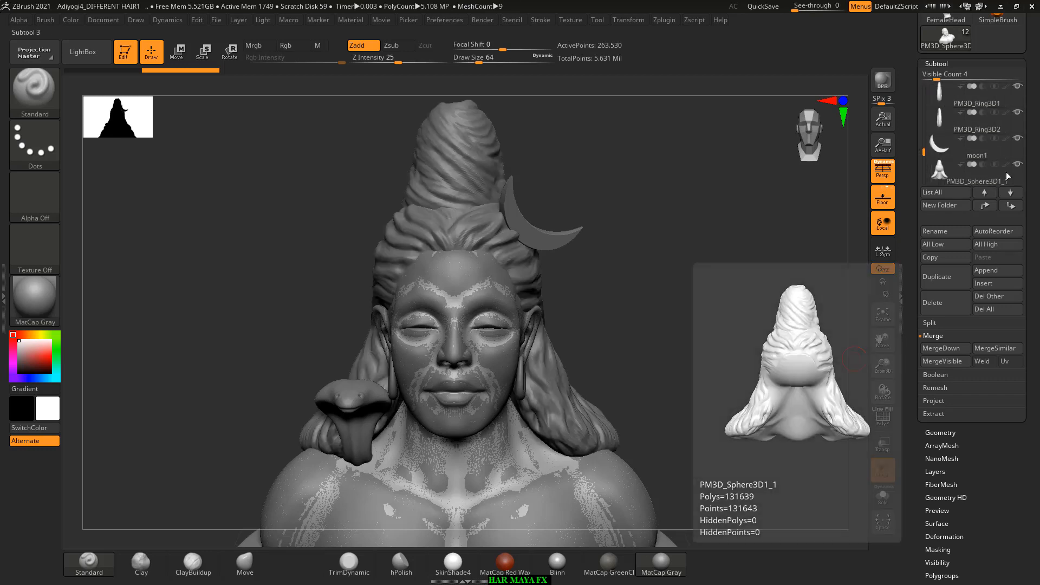
Step: Move the active body subtool sideways along the X axis, clear of the overlapping body on the pedestal
mouse_move(790, 261)
mouse_down()
mouse_move(706, 276)
mouse_move(691, 311)
mouse_move(702, 320)
mouse_up()
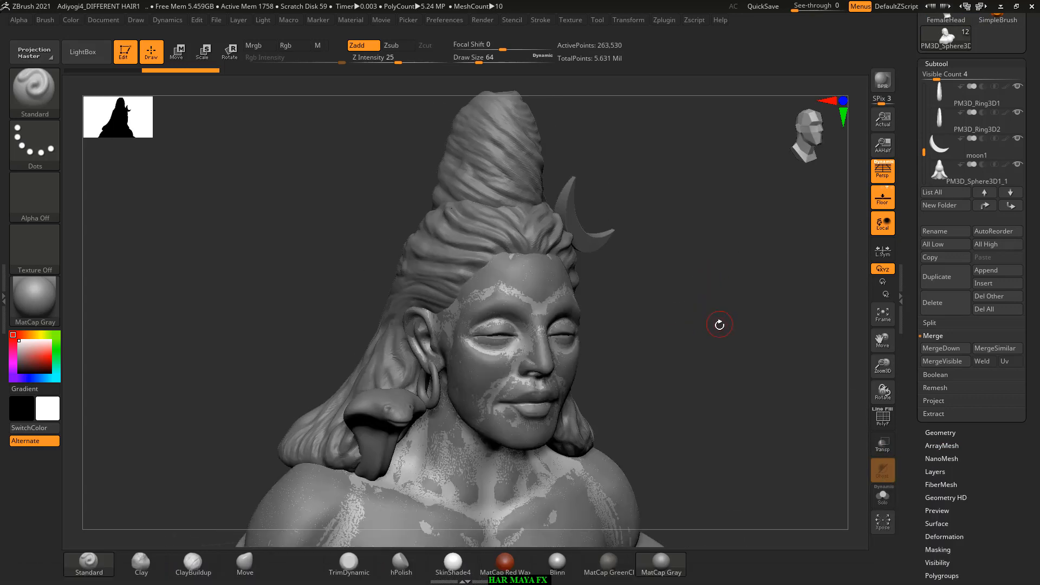
key(shift)
shift+drag(727, 331, 718, 291)
click(178, 51)
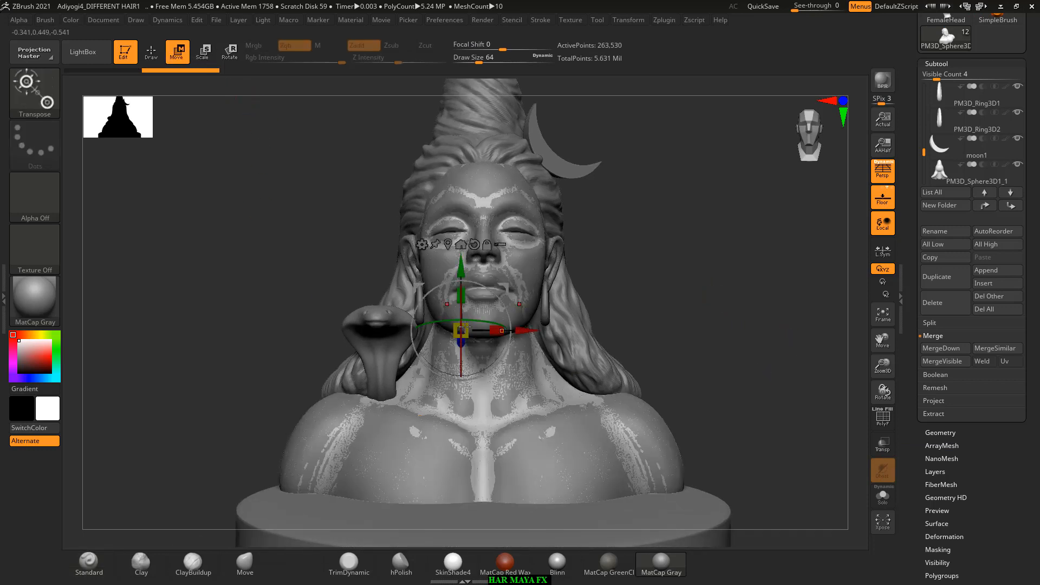
drag(433, 330, 391, 325)
key(ctrl+z)
drag(532, 331, 790, 331)
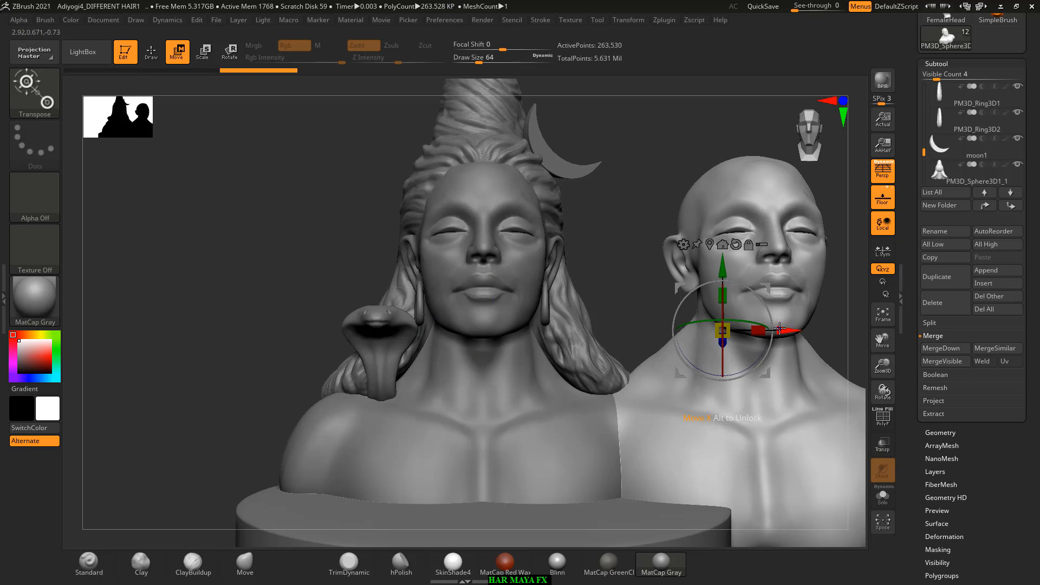
Step: Compare the wireframes of the two body subtools and delete the moved-aside copy, PM3D_Sphere3D1_6
key(shift+f)
alt+click(495, 429)
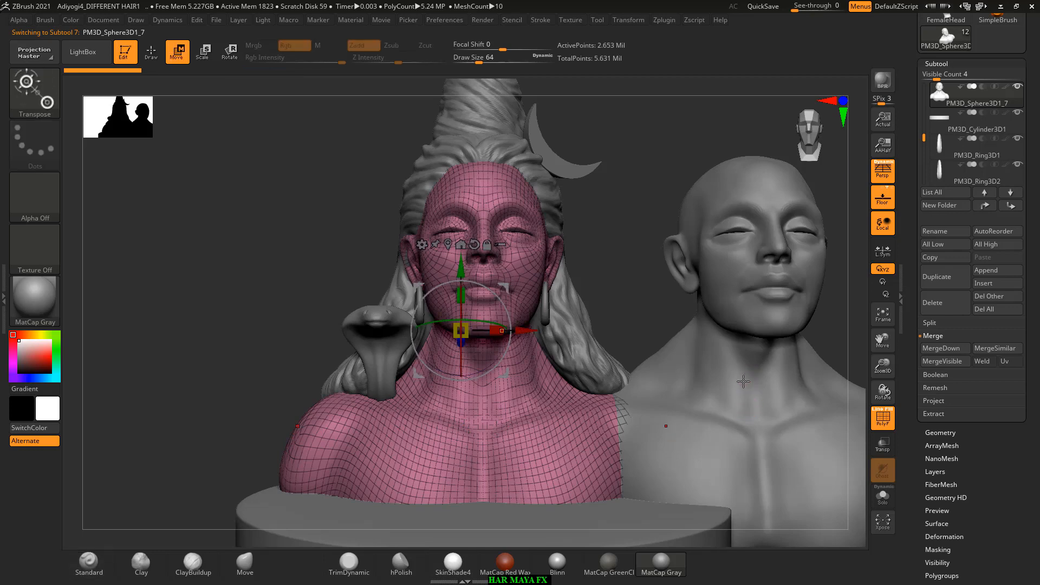
alt+click(743, 382)
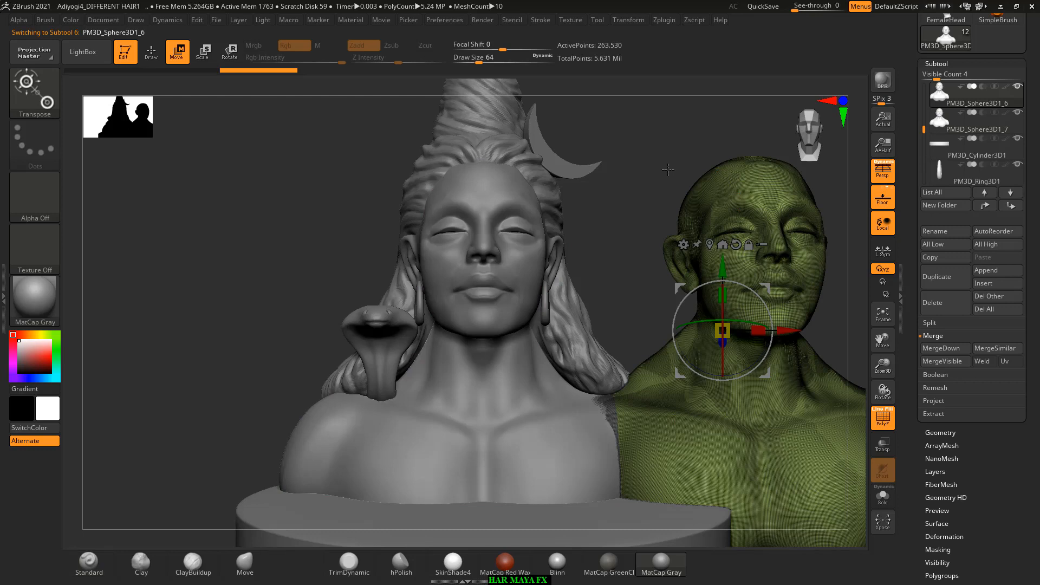
click(955, 308)
click(783, 324)
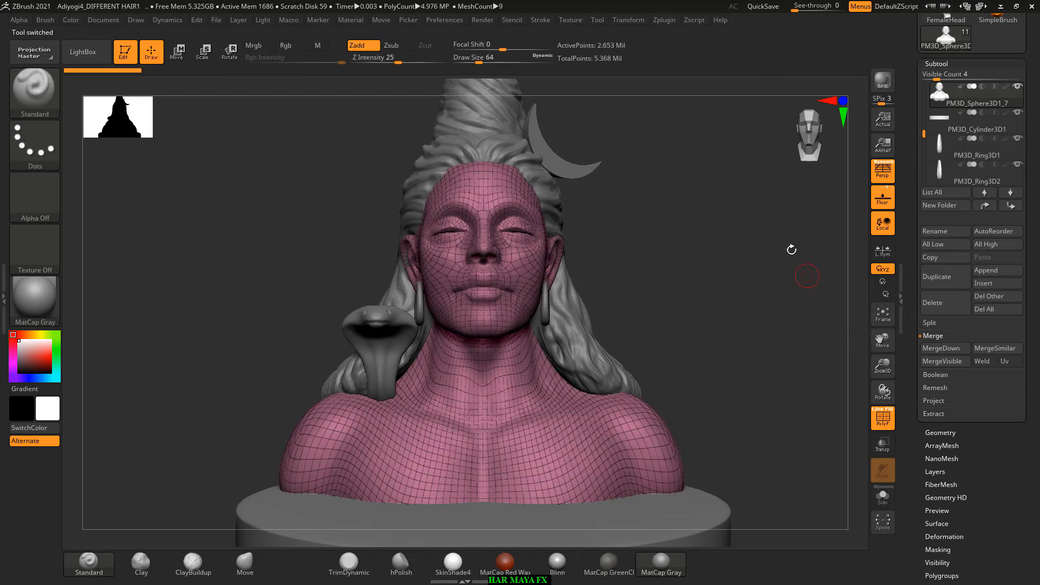
key(shift+f)
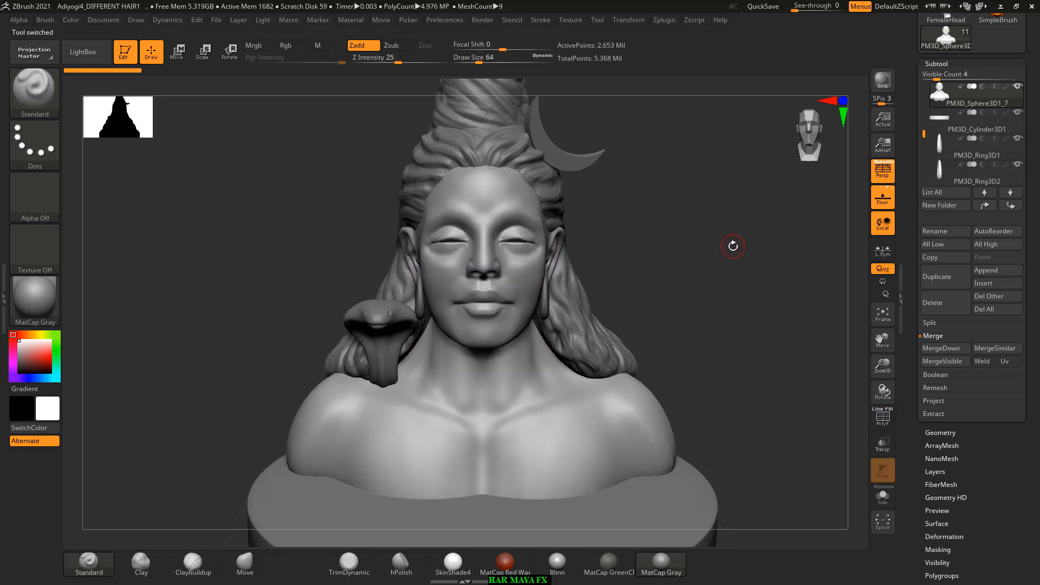
Step: Make the hair subtool PM3D_Sphere3D1_1 the active subtool and find it in the subtool list
alt+drag(711, 258, 717, 279)
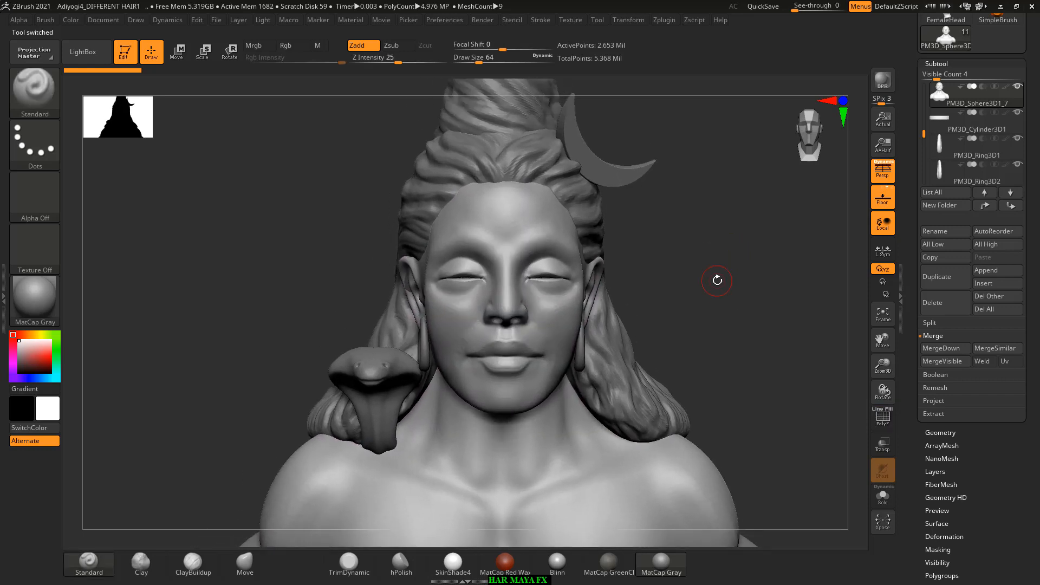
alt+click(589, 192)
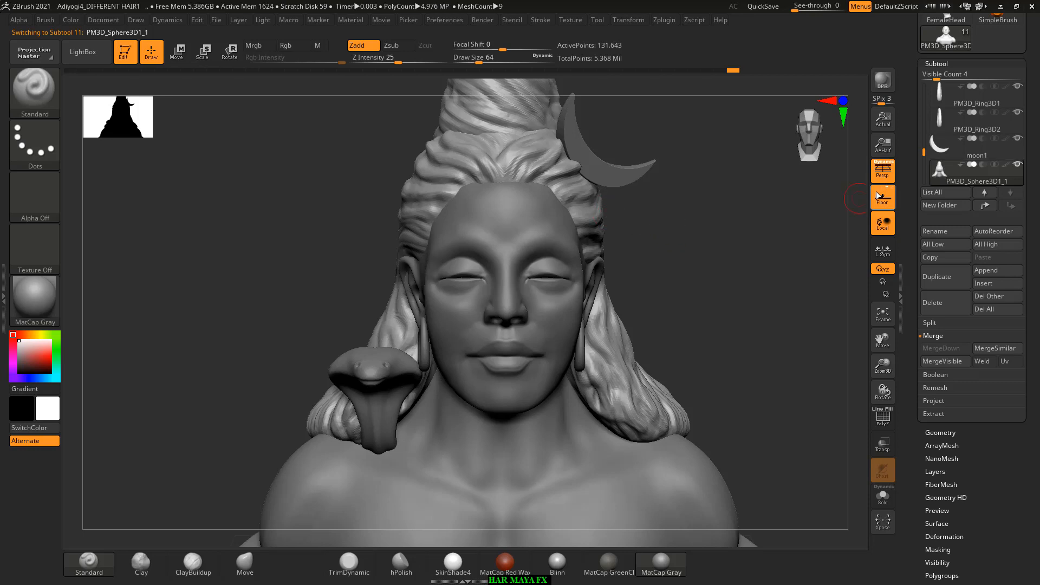
drag(922, 153, 923, 164)
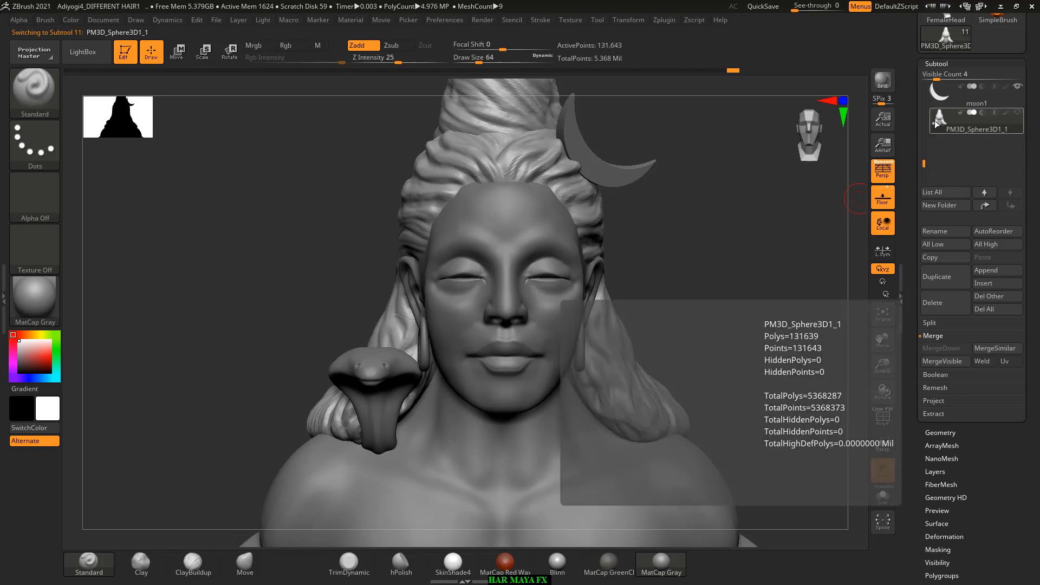
Step: Find the hidden older hair subtool PM3D_Sphere3D1_2 in the subtool list and delete it
mouse_move(742, 259)
alt+mouse_down()
mouse_move(744, 232)
mouse_move(765, 237)
alt+mouse_up()
alt+drag(733, 328, 723, 406)
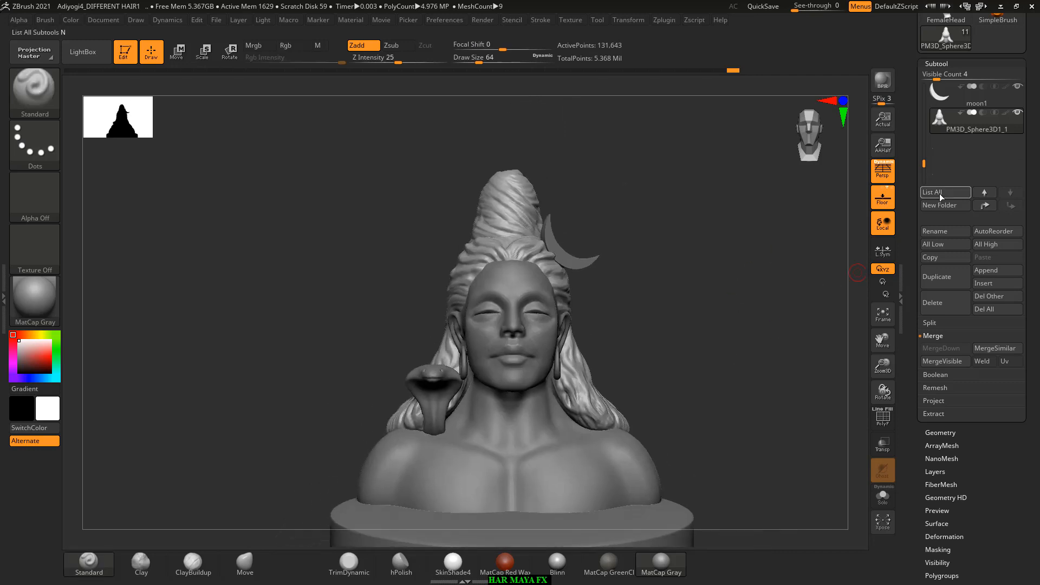
drag(916, 124, 905, 201)
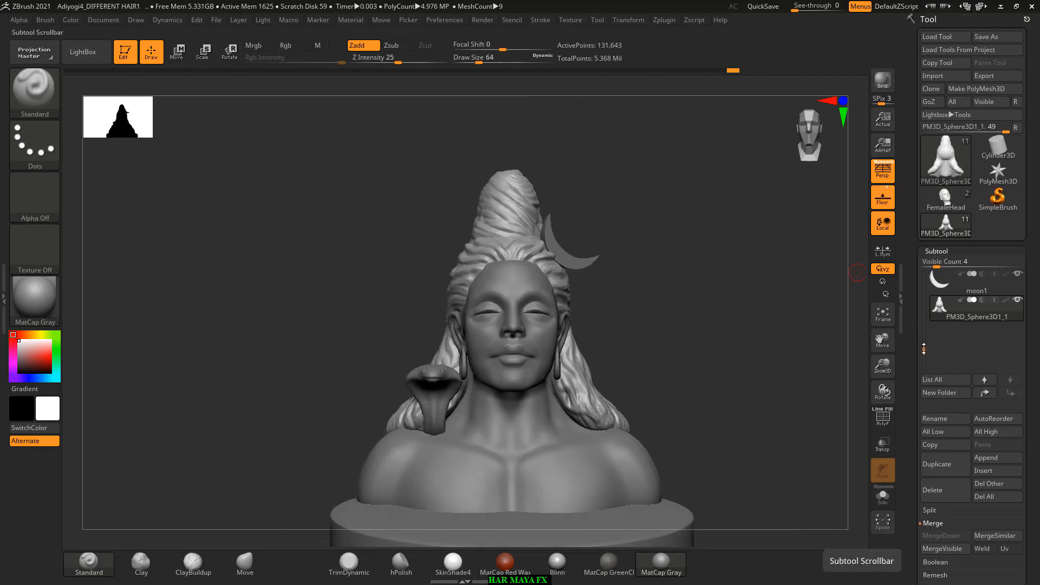
drag(923, 348, 920, 274)
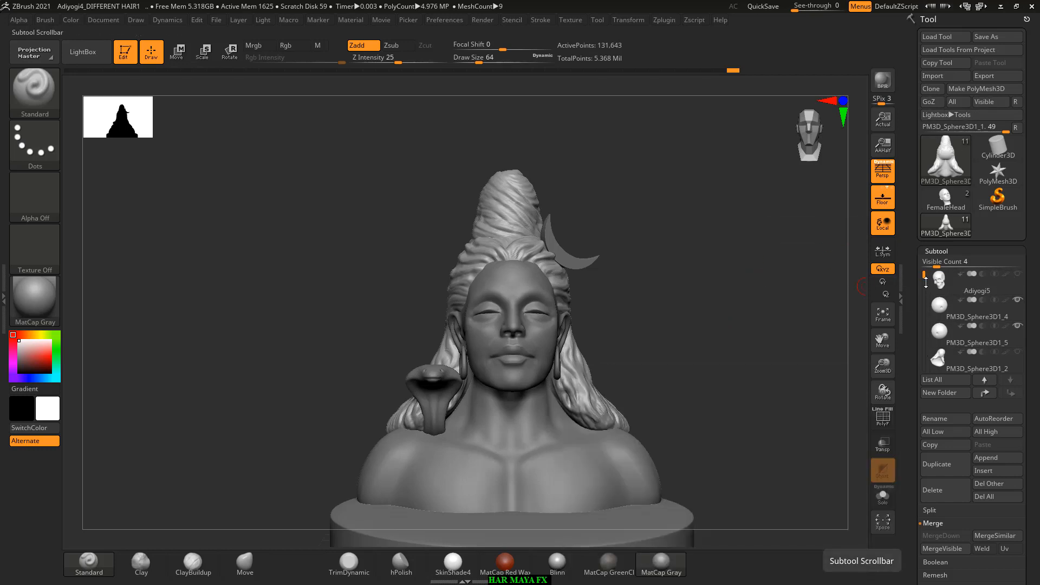
mouse_move(940, 307)
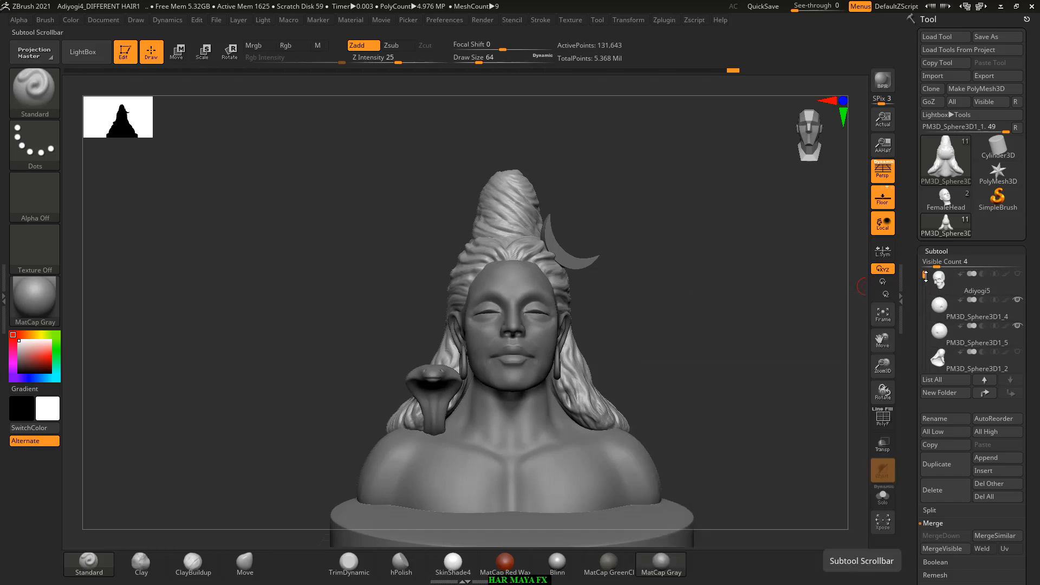
drag(925, 275, 924, 281)
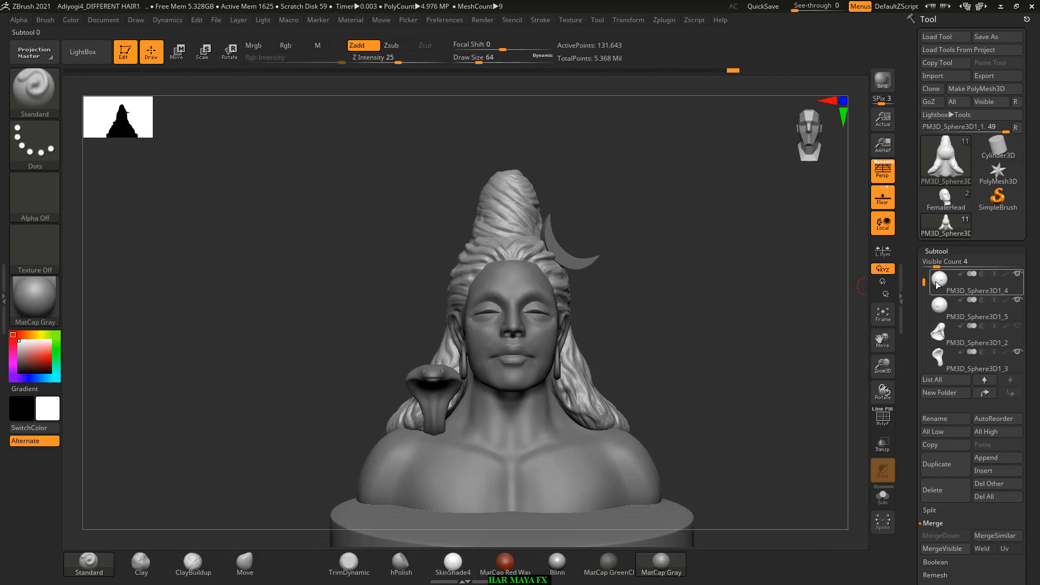
click(937, 283)
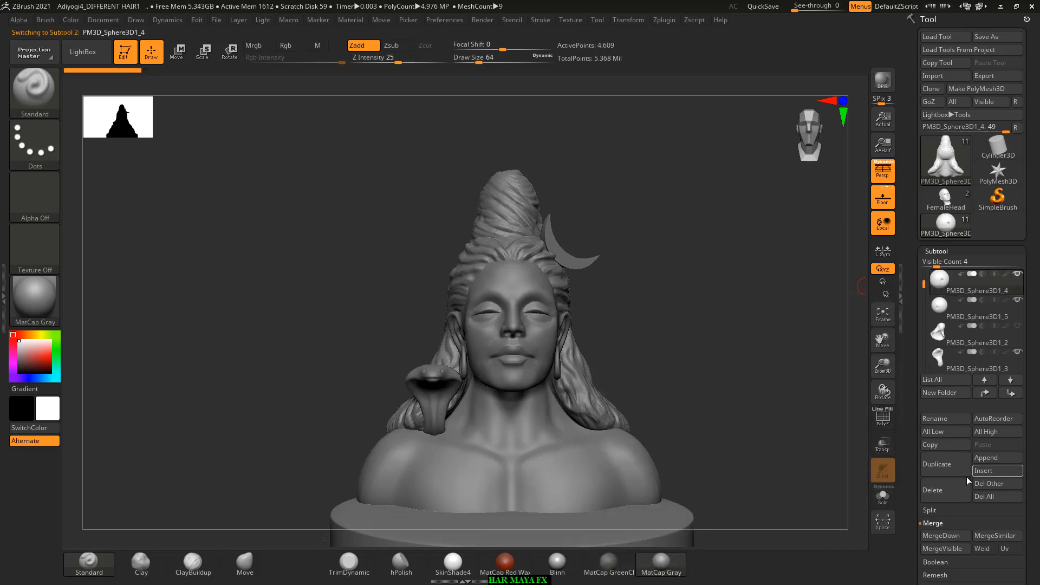
click(936, 338)
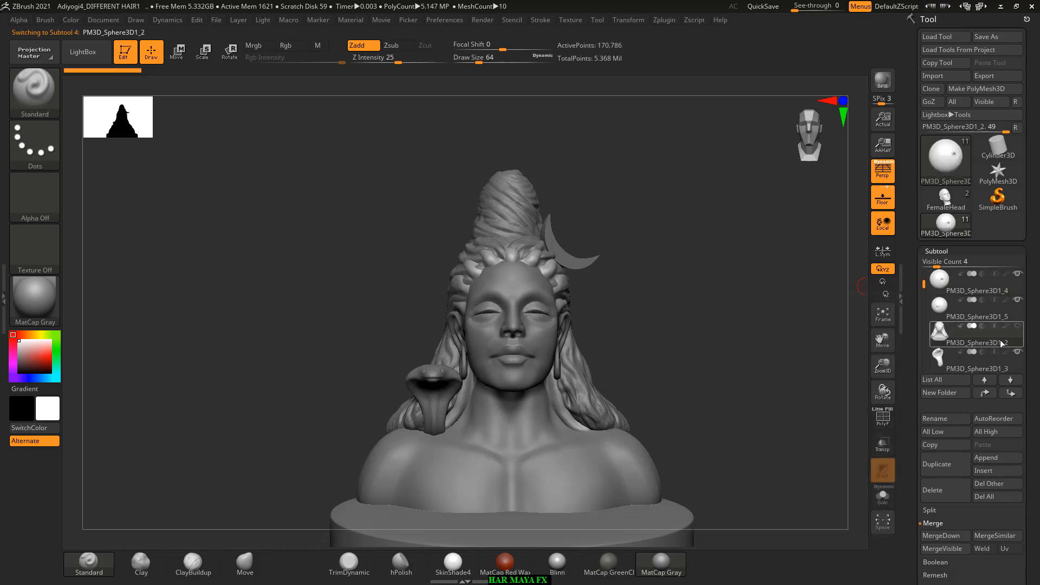
click(948, 491)
click(845, 512)
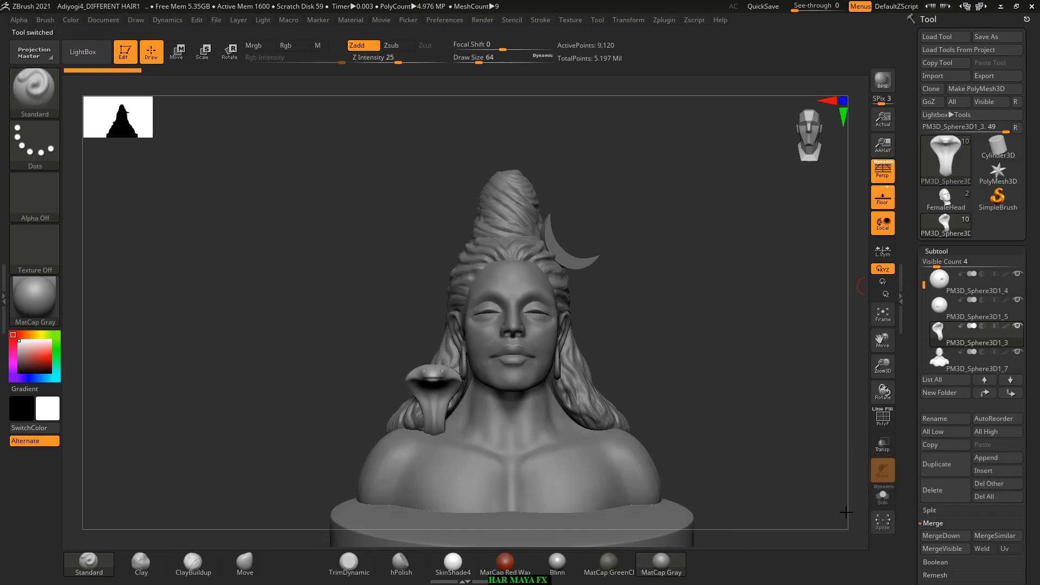
Step: Go through the remaining subtools one by one, from the eyeballs and snake to the earrings, moon and hair
click(940, 311)
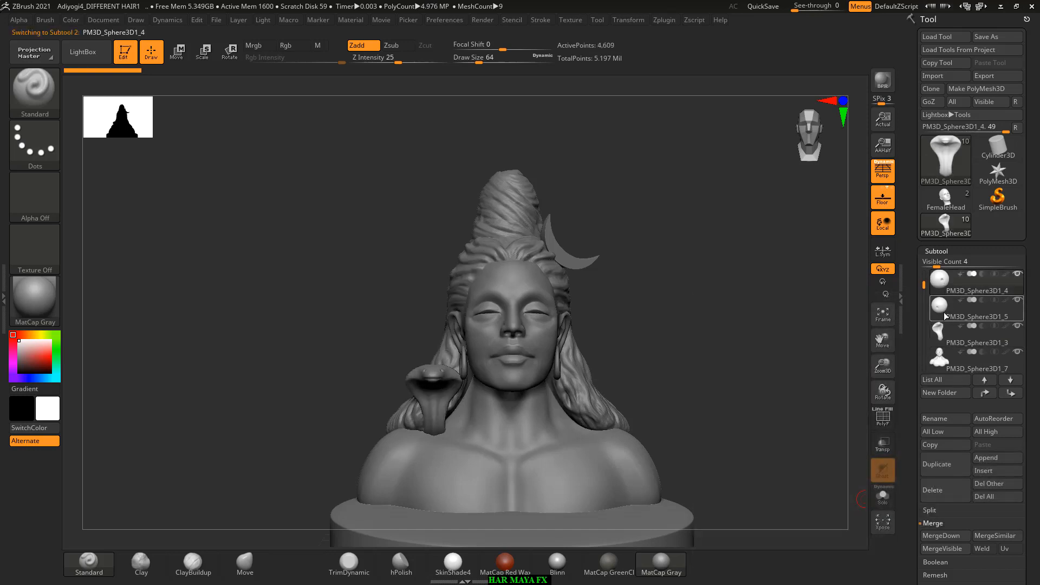
click(940, 360)
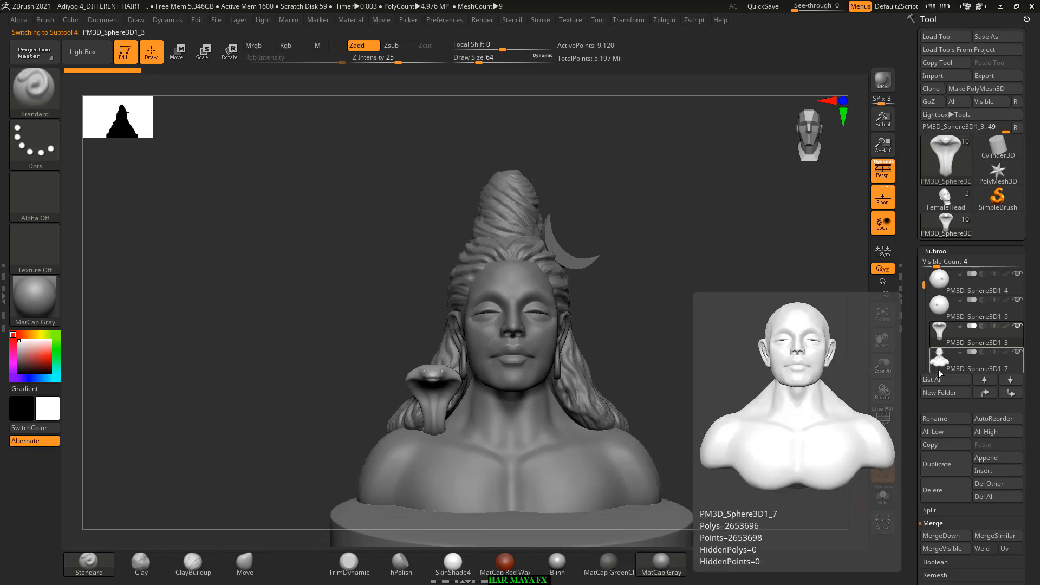
scroll(940, 321, down, 3)
click(940, 329)
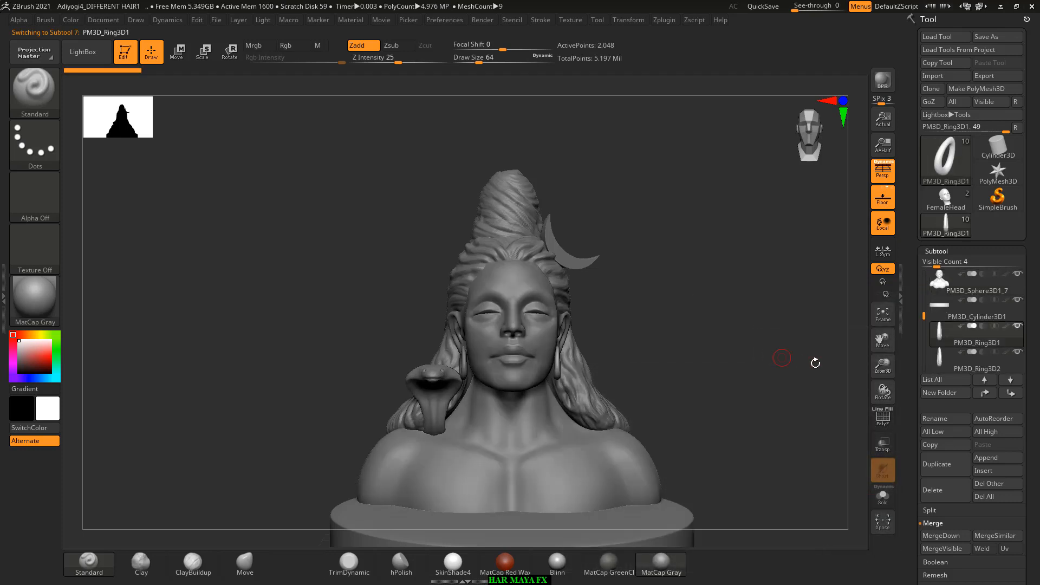
click(940, 355)
scroll(939, 350, down, 2)
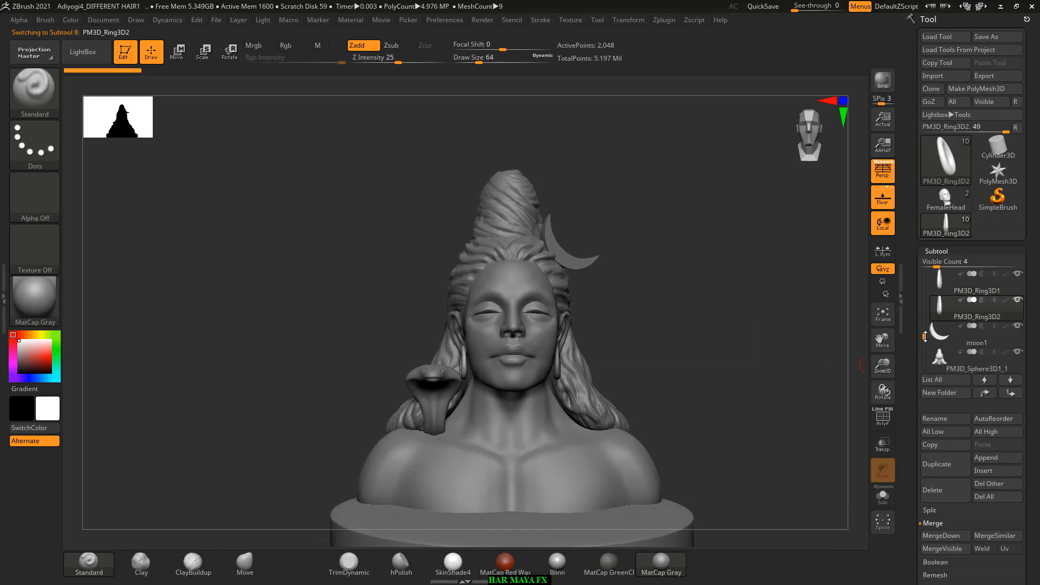
click(938, 342)
click(939, 364)
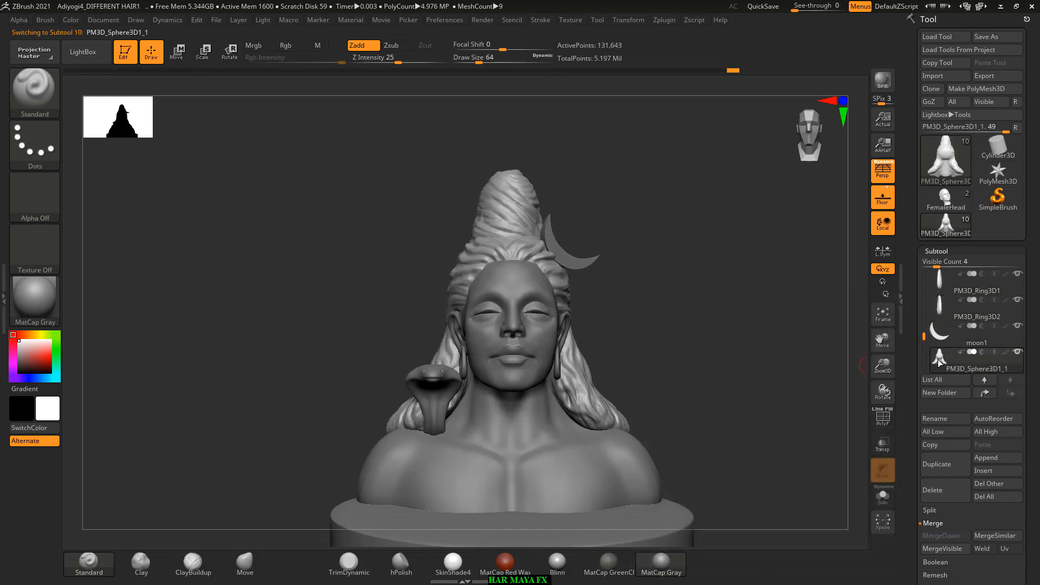
Step: Delete the hidden skull subtool Adiyogi5
drag(923, 337, 936, 271)
click(938, 307)
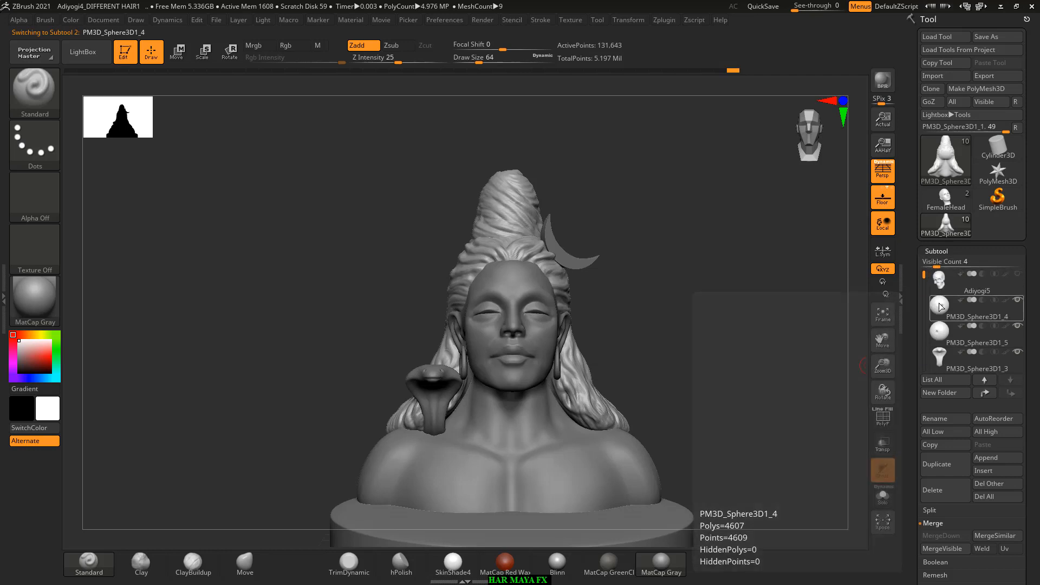
click(940, 287)
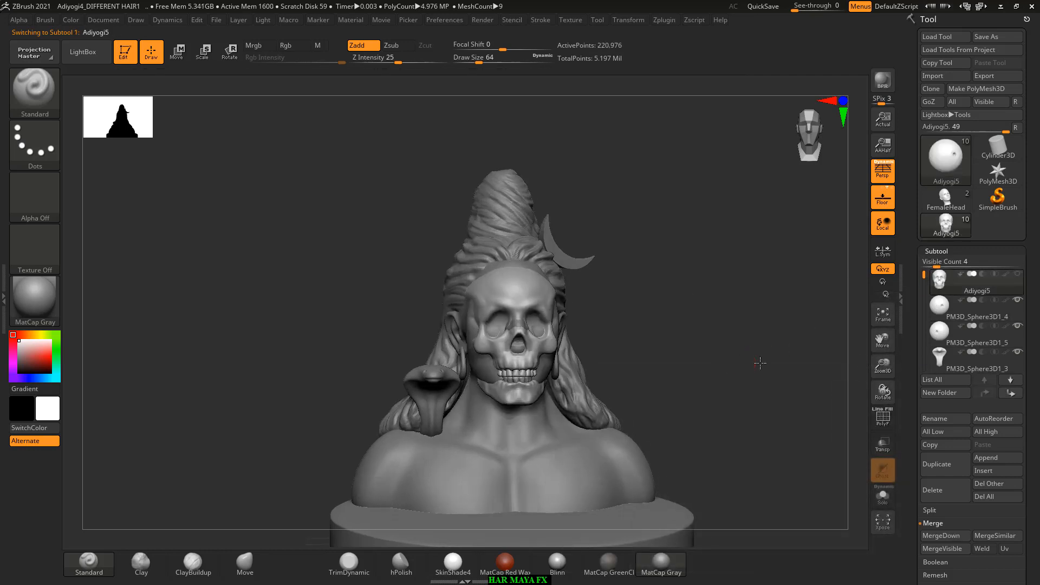
shift+drag(759, 365, 780, 359)
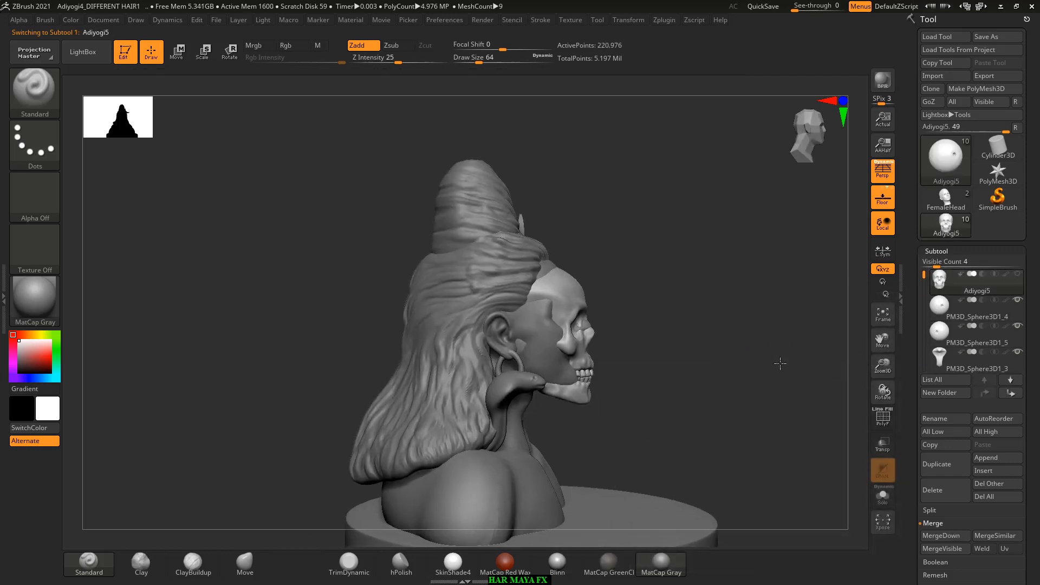
click(950, 500)
click(846, 518)
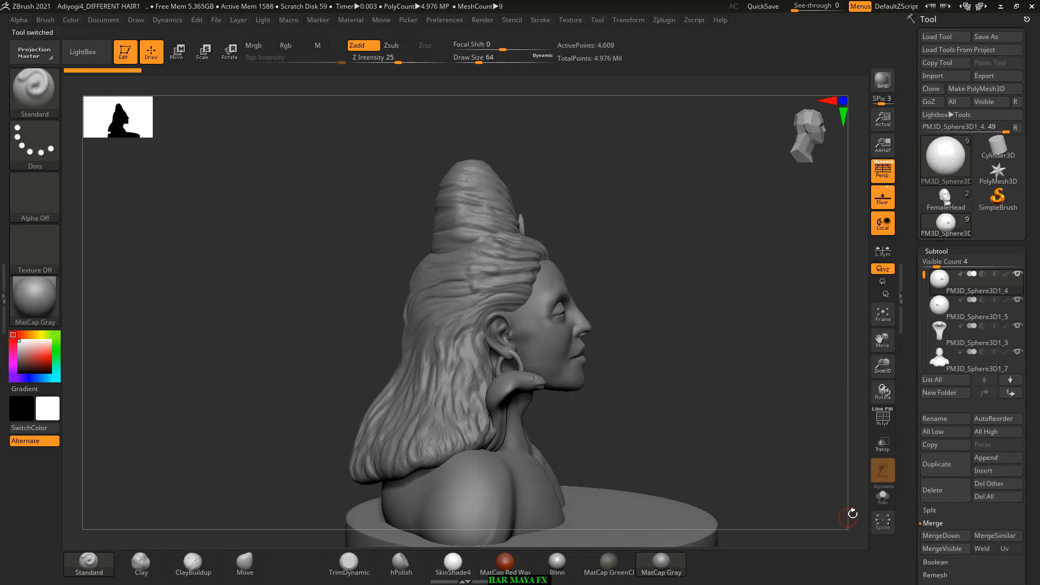
Step: Merge the eyeball subtool PM3D_Sphere3D1_4 down with the other eyeball, the snake and the body
mouse_move(941, 282)
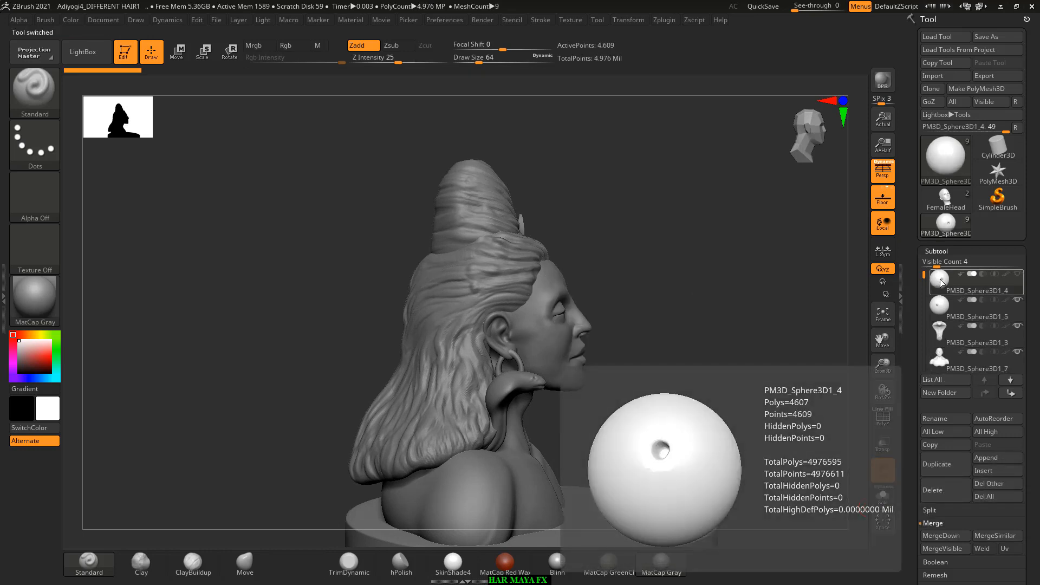
drag(915, 460, 921, 402)
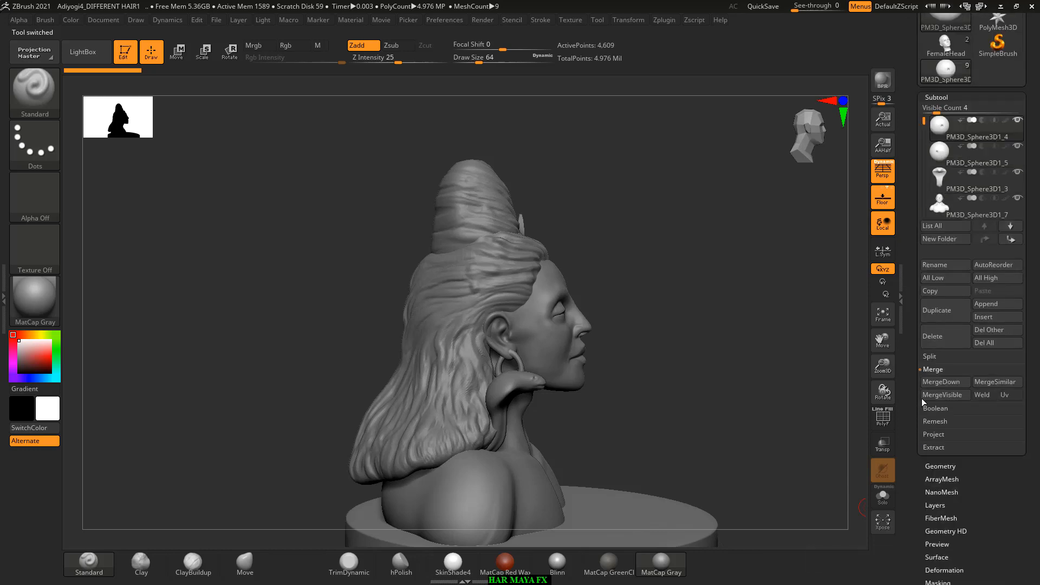
click(941, 381)
click(860, 409)
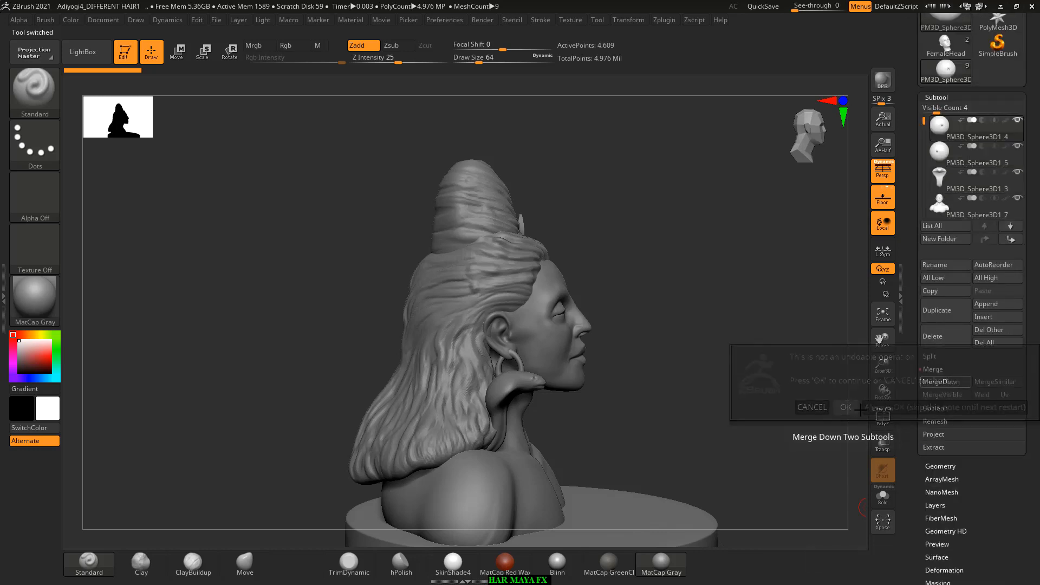
click(940, 382)
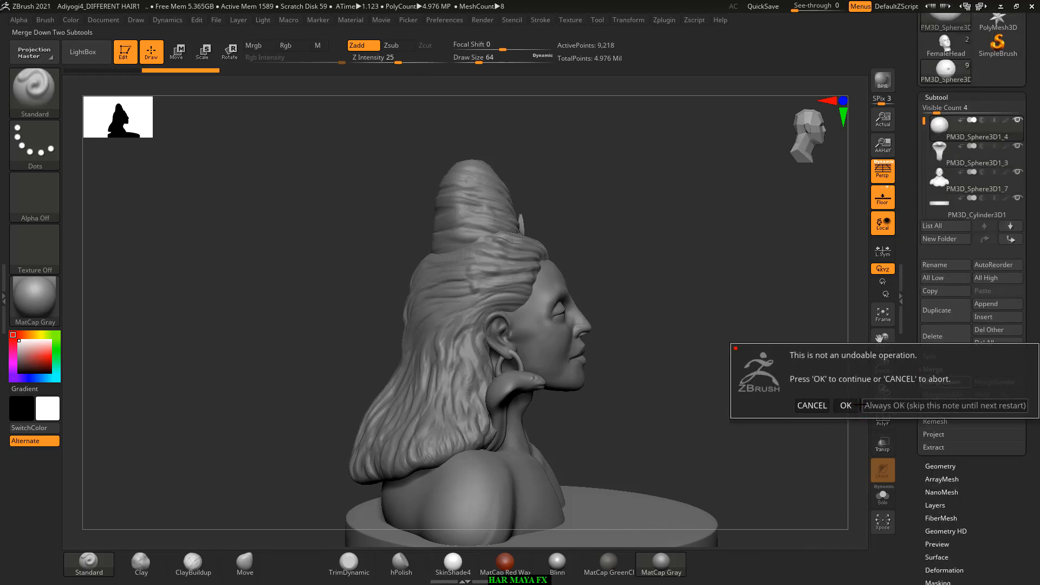
click(860, 405)
click(940, 382)
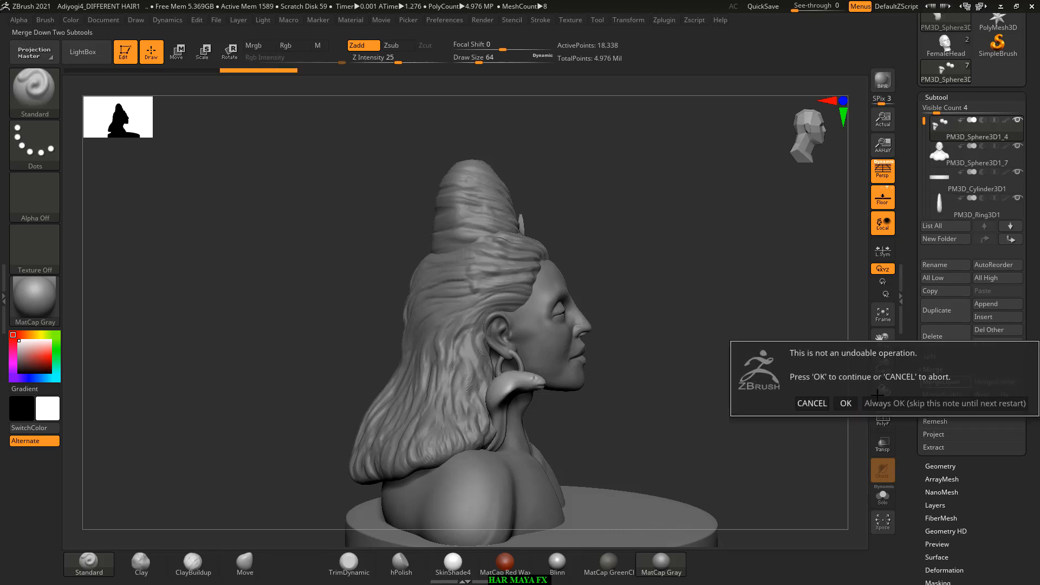
click(845, 403)
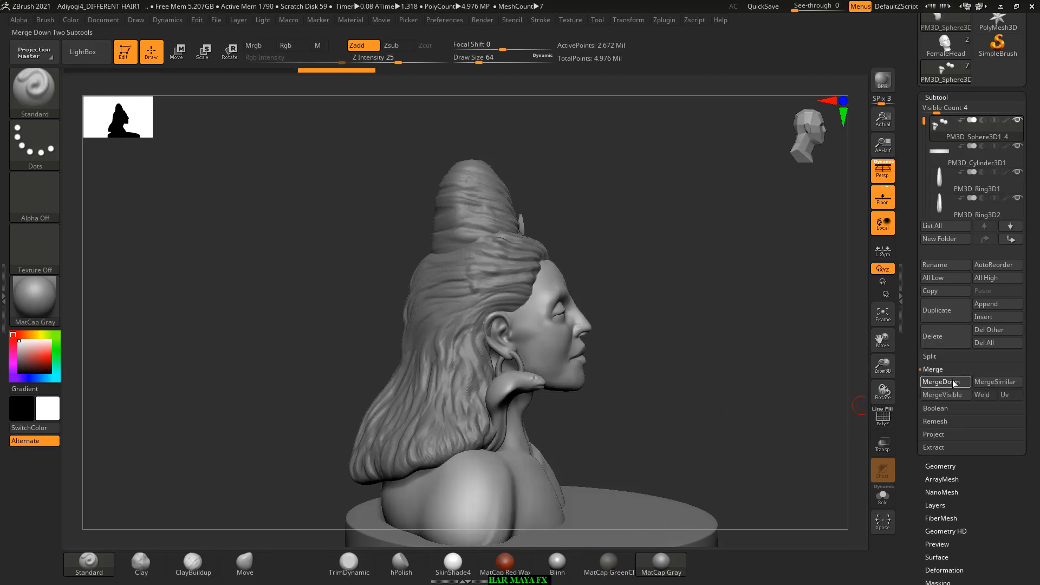
Step: Merge the pedestal, both earrings, the moon and the hair into PM3D_Sphere3D1_4 as one single subtool
click(954, 382)
click(941, 381)
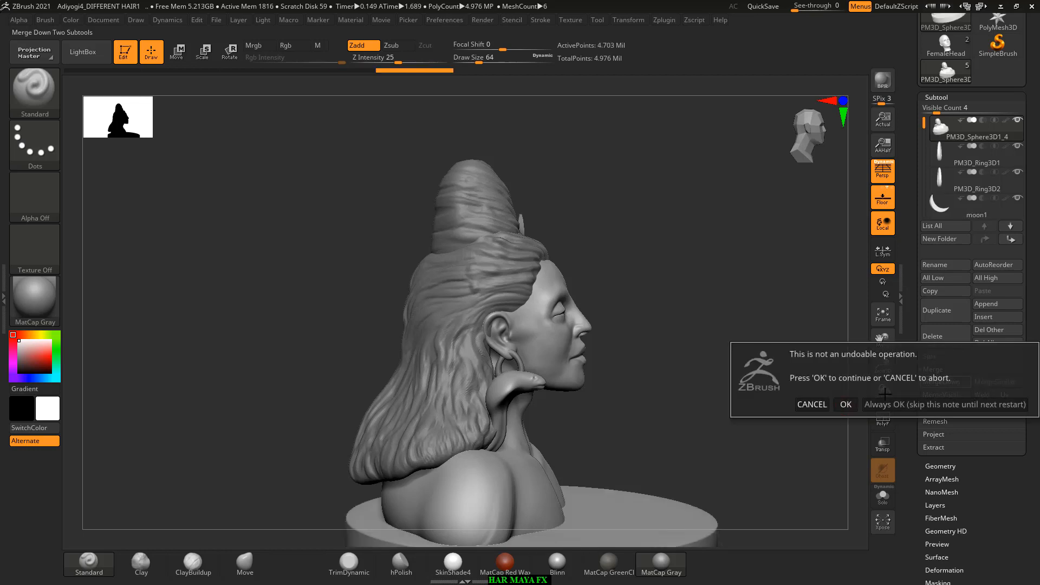
click(845, 403)
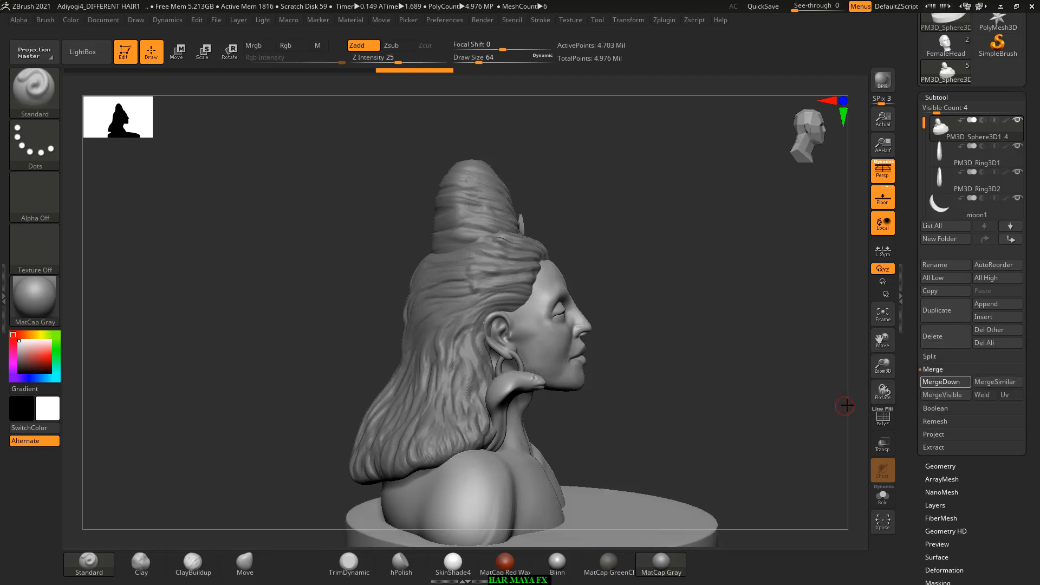
click(945, 383)
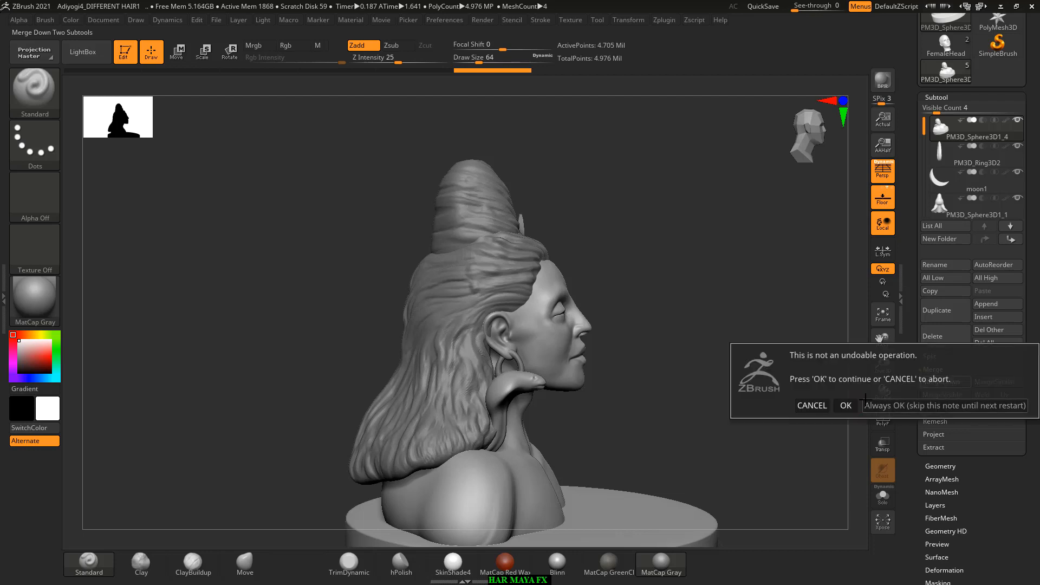
click(845, 404)
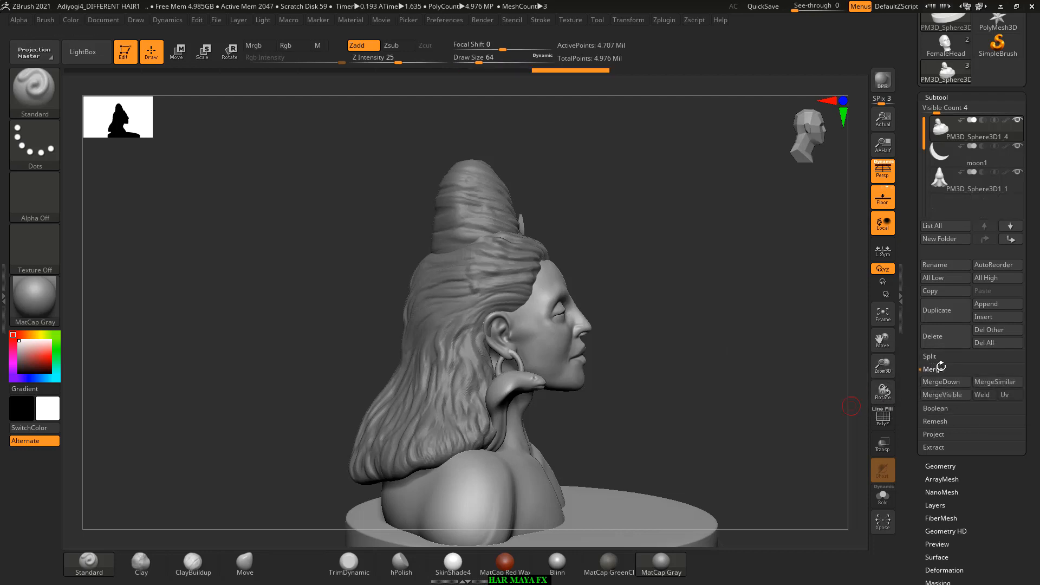
click(941, 383)
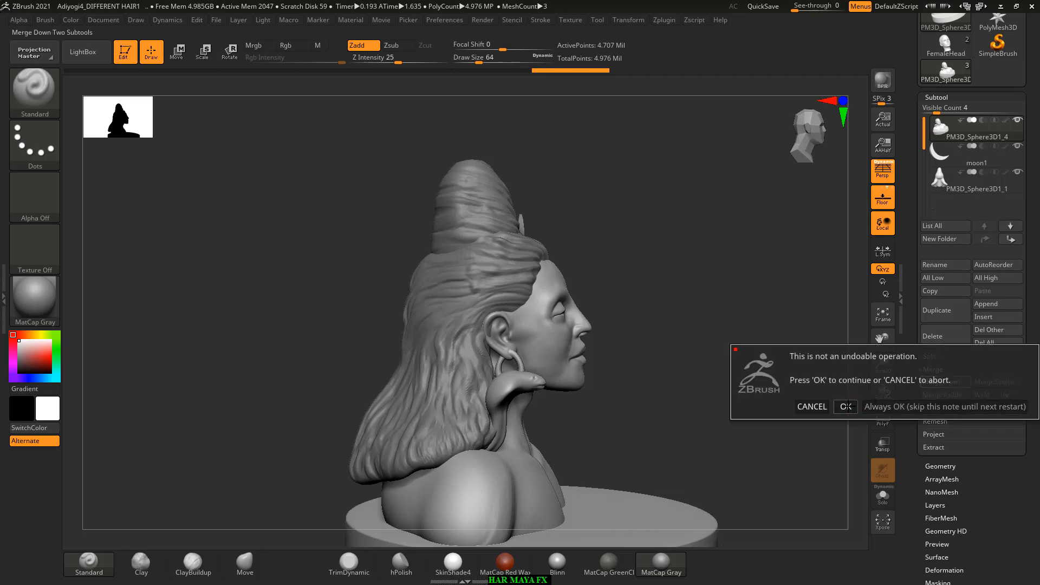
click(844, 406)
click(944, 382)
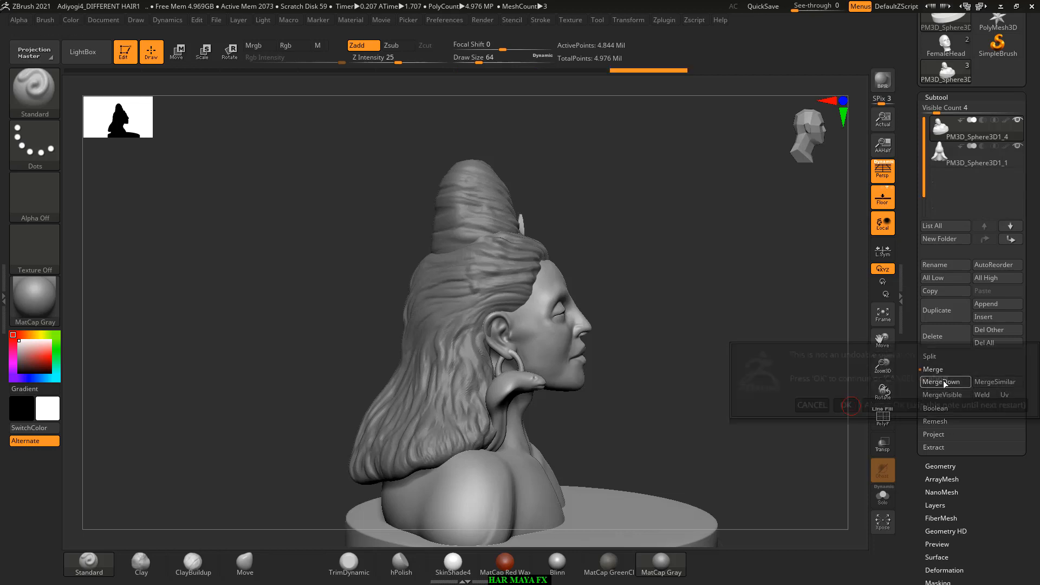
click(849, 406)
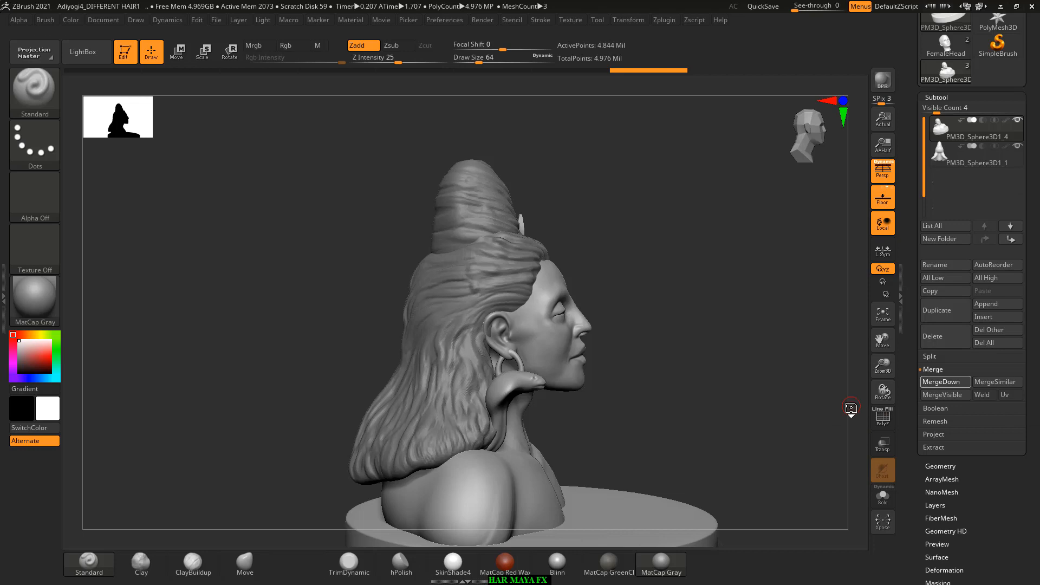
Step: Check the merged bust from the back and front and start exporting it as a mesh
drag(708, 373, 574, 362)
drag(661, 357, 650, 293)
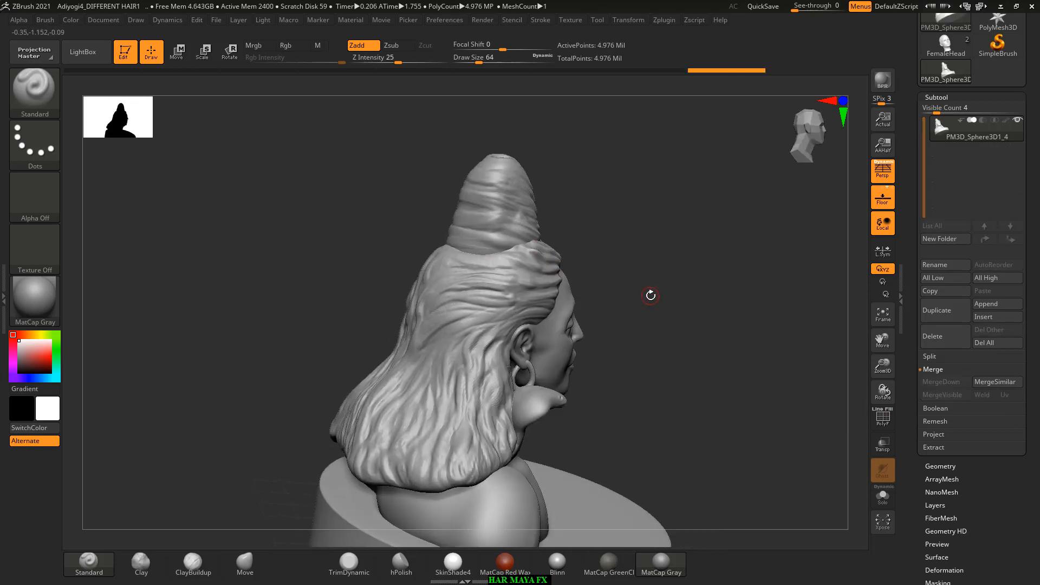
drag(666, 346, 610, 329)
shift+drag(726, 327, 712, 329)
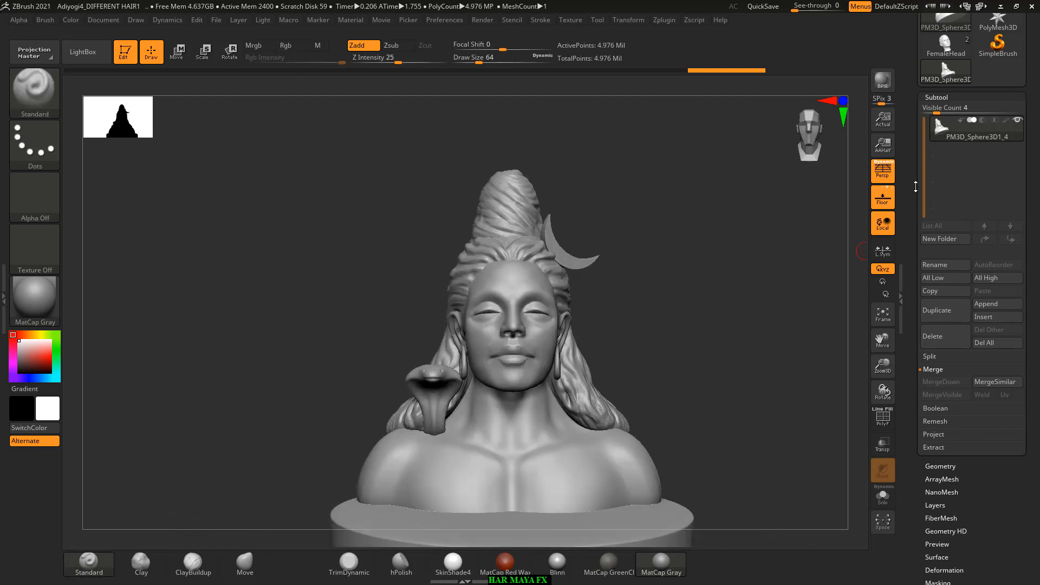
drag(911, 157, 909, 244)
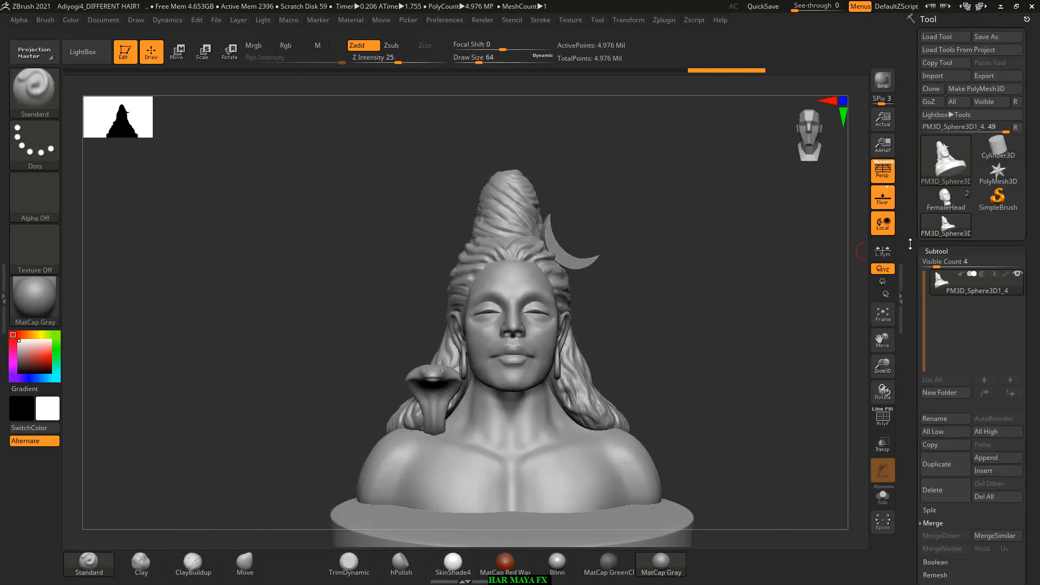
click(1001, 78)
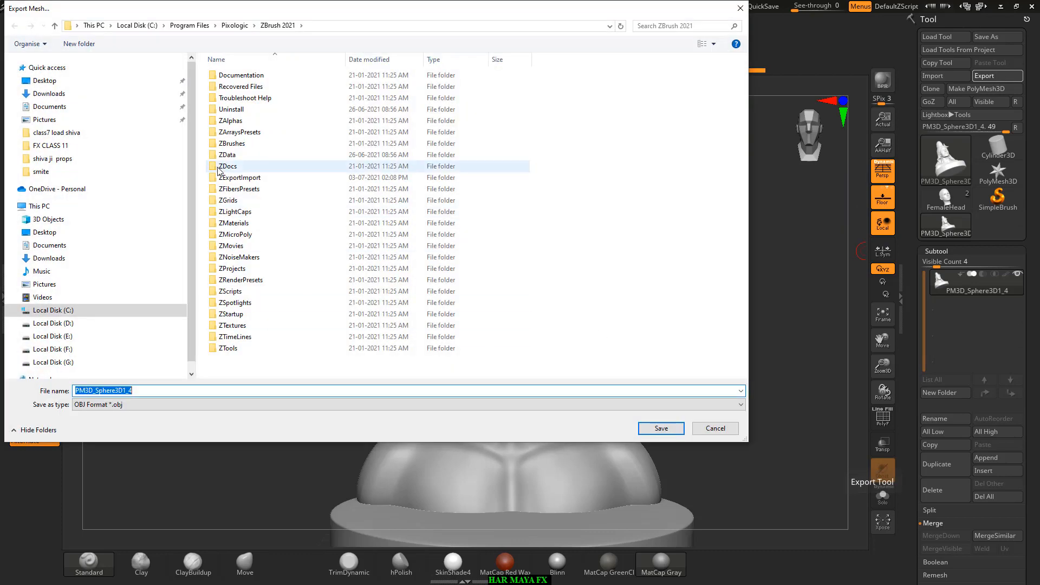
Step: Copy the FX CLASS 11 folder's path from File Explorer and make that folder the export destination
key(alt+Tab)
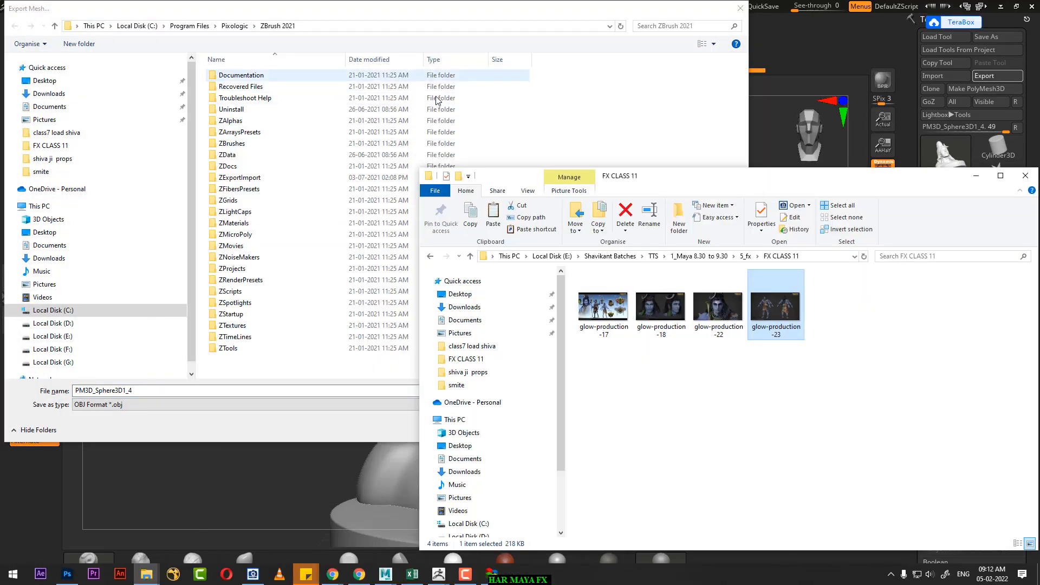
click(816, 257)
key(ctrl+c)
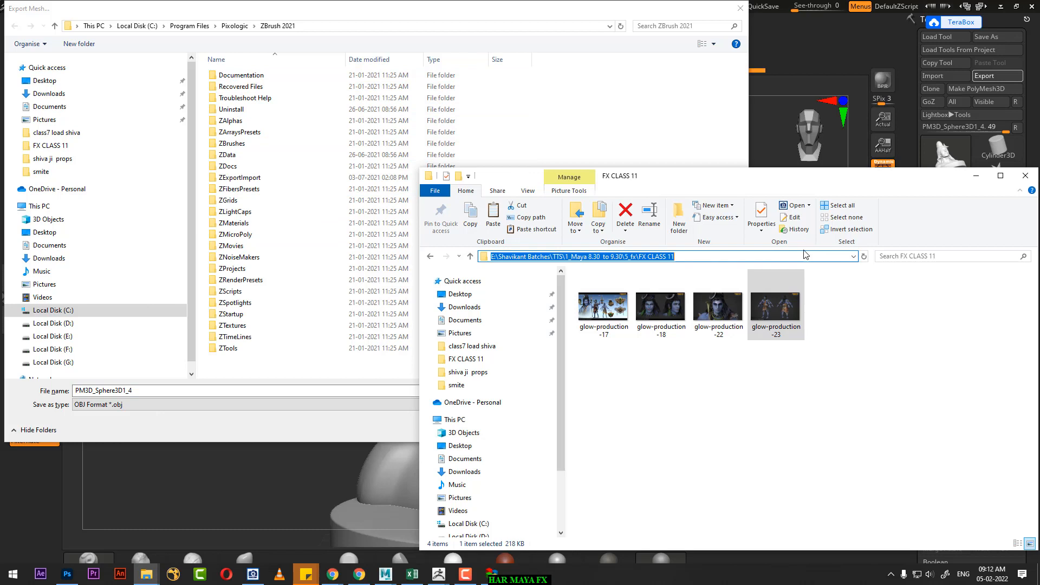
click(306, 389)
drag(305, 389, 4, 380)
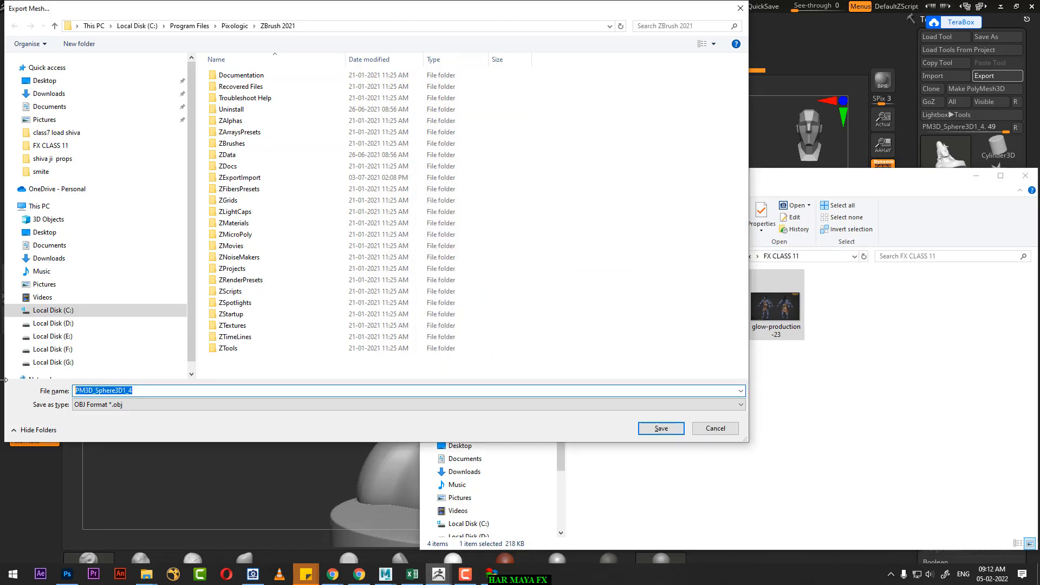
key(ctrl+v)
key(Return)
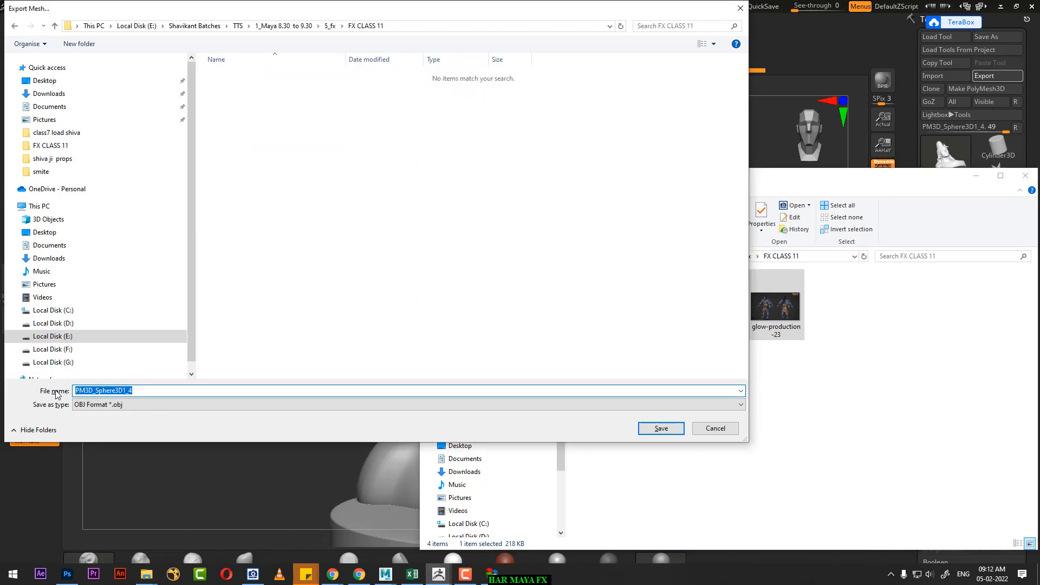
Step: Name the export file "god shiva" and save it in OBJ format
text(hari)
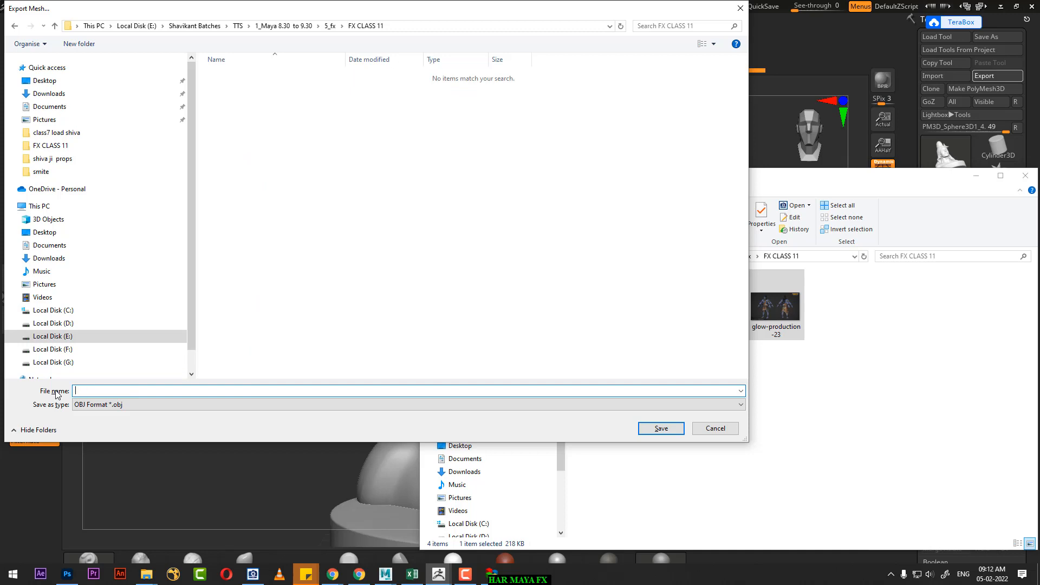
text(god shiva)
key(Return)
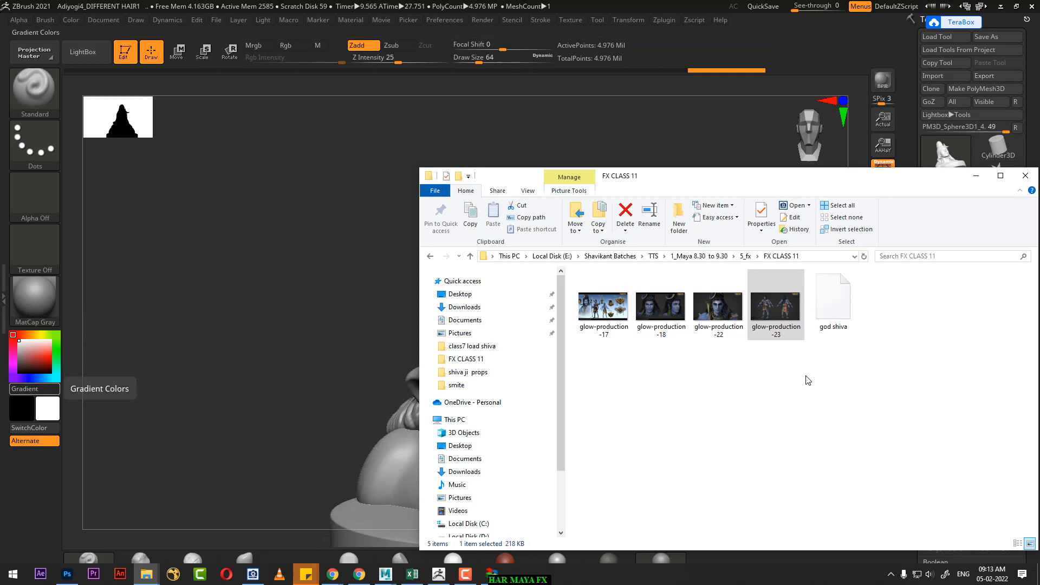
click(807, 380)
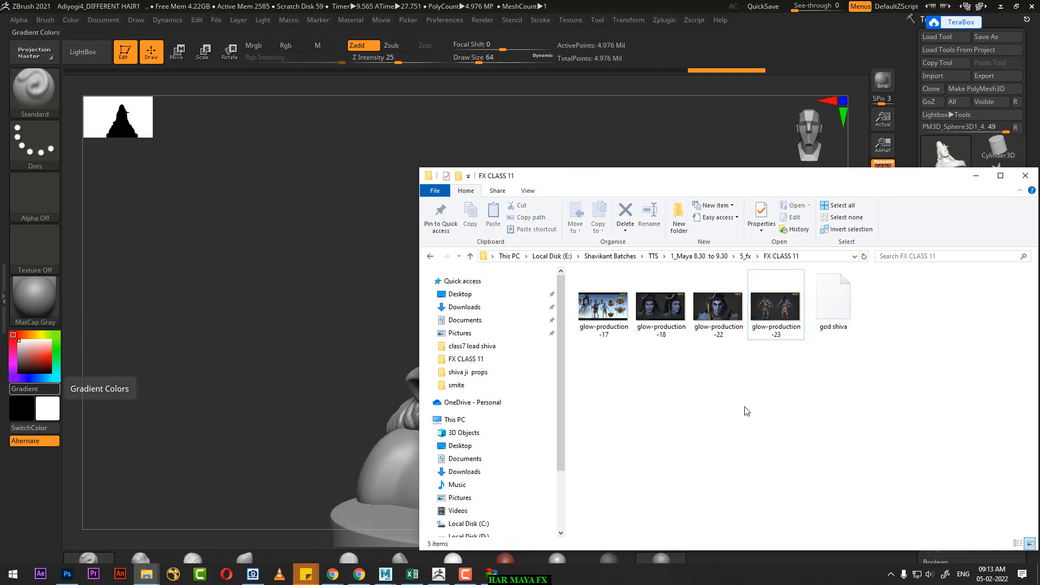
Step: Switch to Maya and import god shiva.obj from the FX CLASS 11 folder into the untitled scene
click(385, 574)
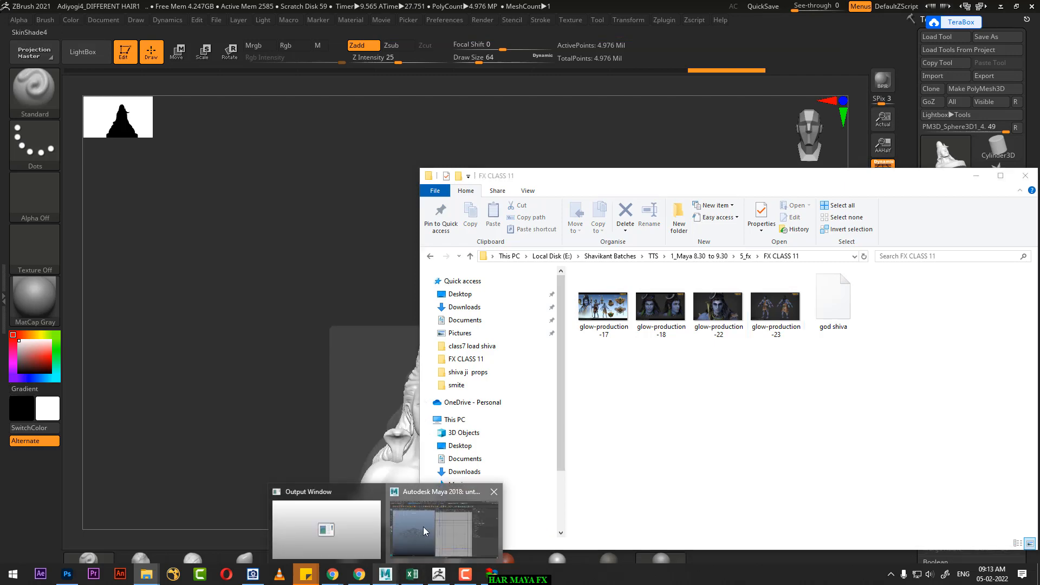
click(424, 527)
click(10, 18)
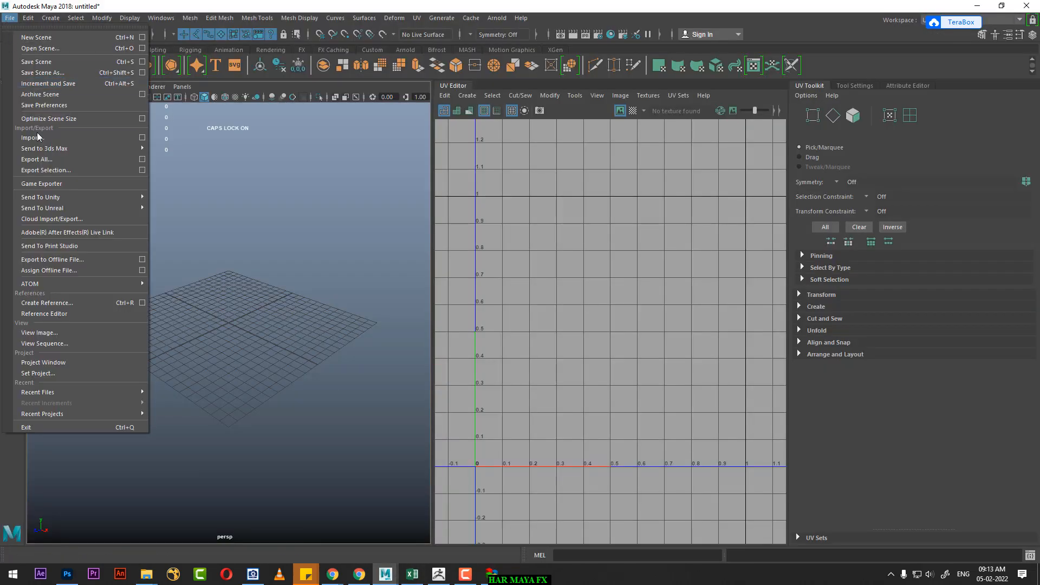
click(38, 137)
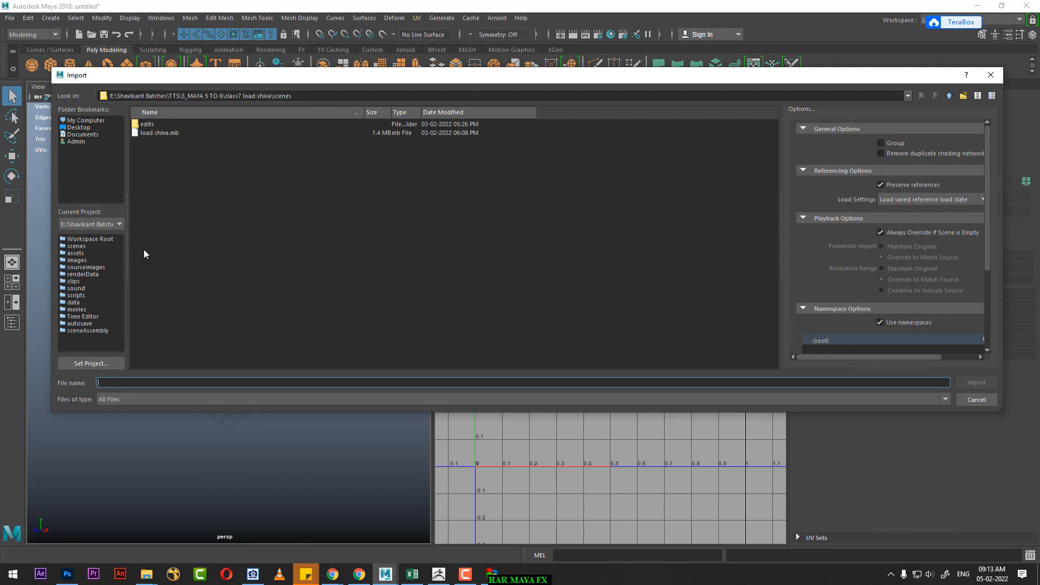
key(ctrl+v)
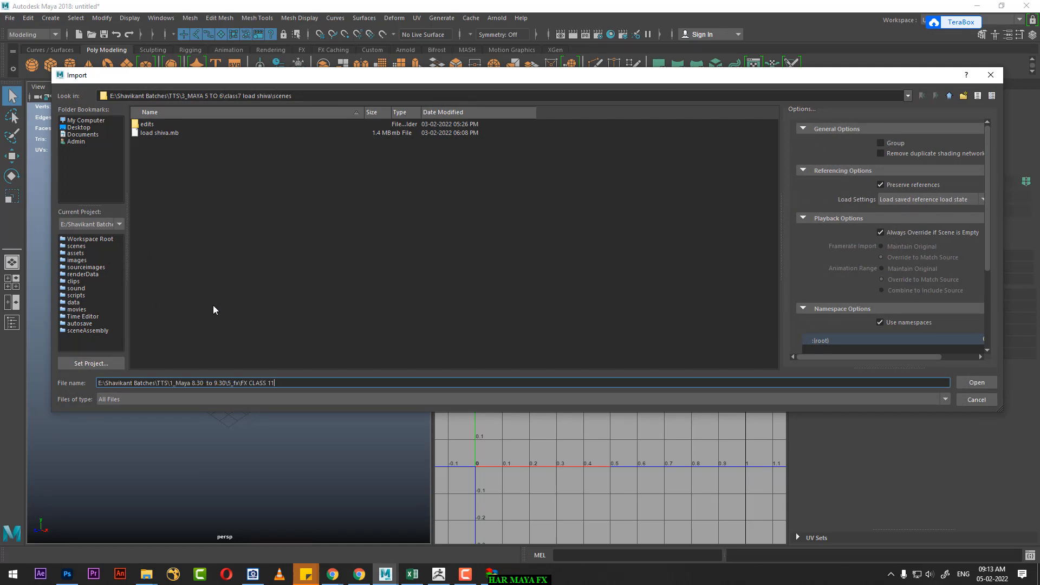
key(Return)
double_click(160, 158)
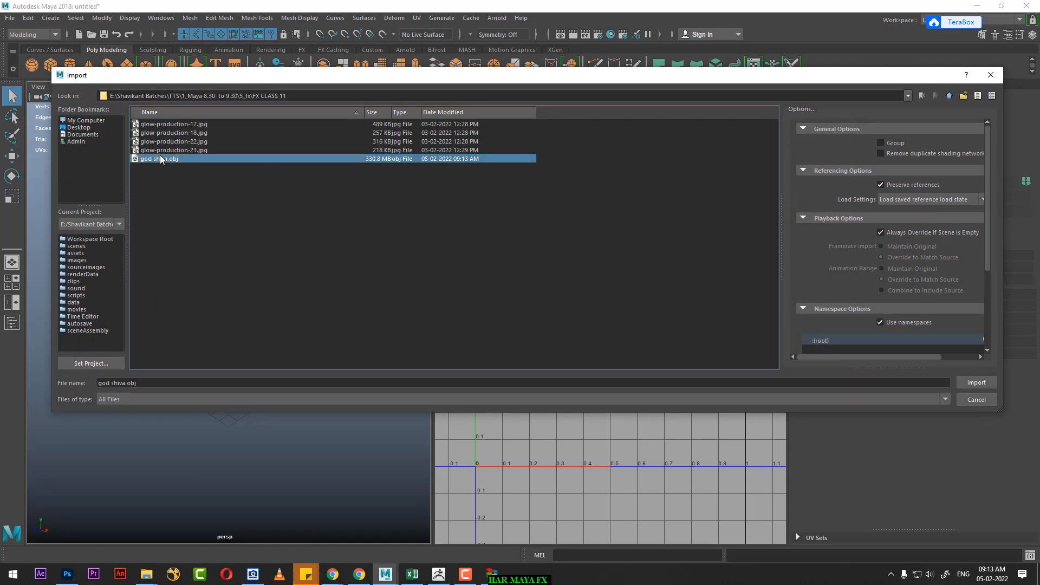
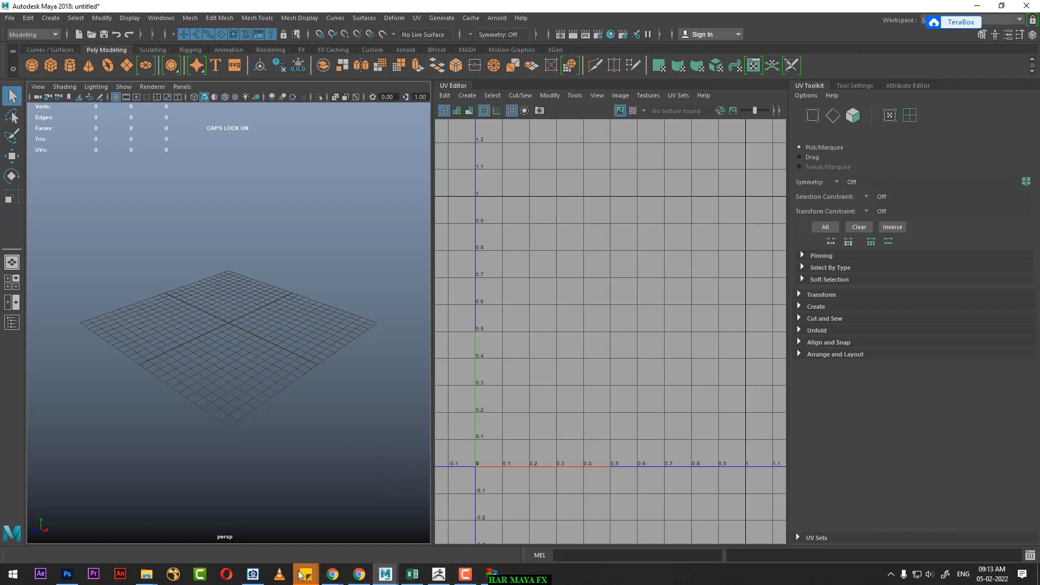
Step: Open the properties of the god shiva file in the FX CLASS 11 folder and check its general information and details
mouse_move(146, 574)
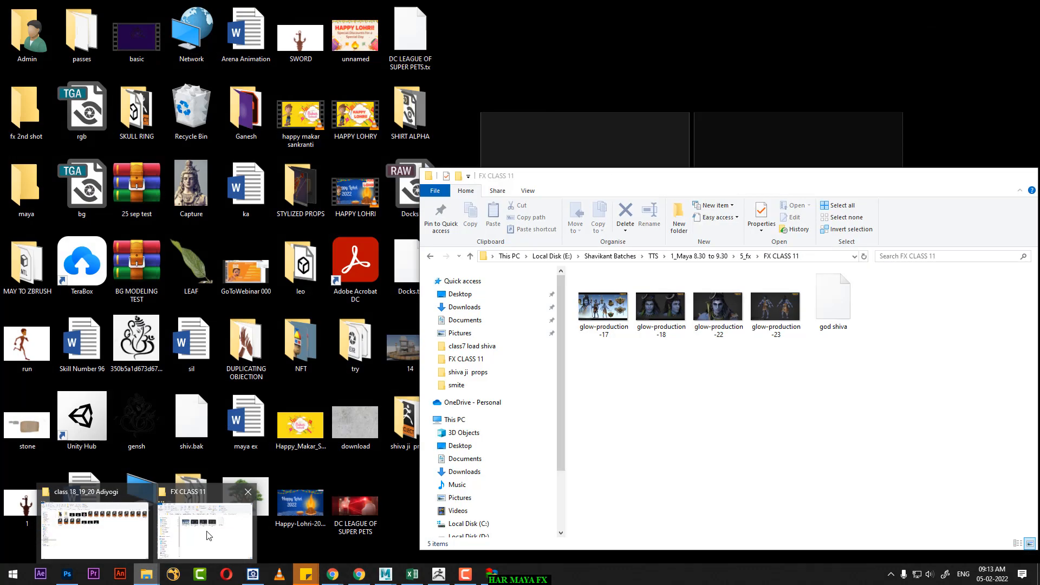
click(206, 531)
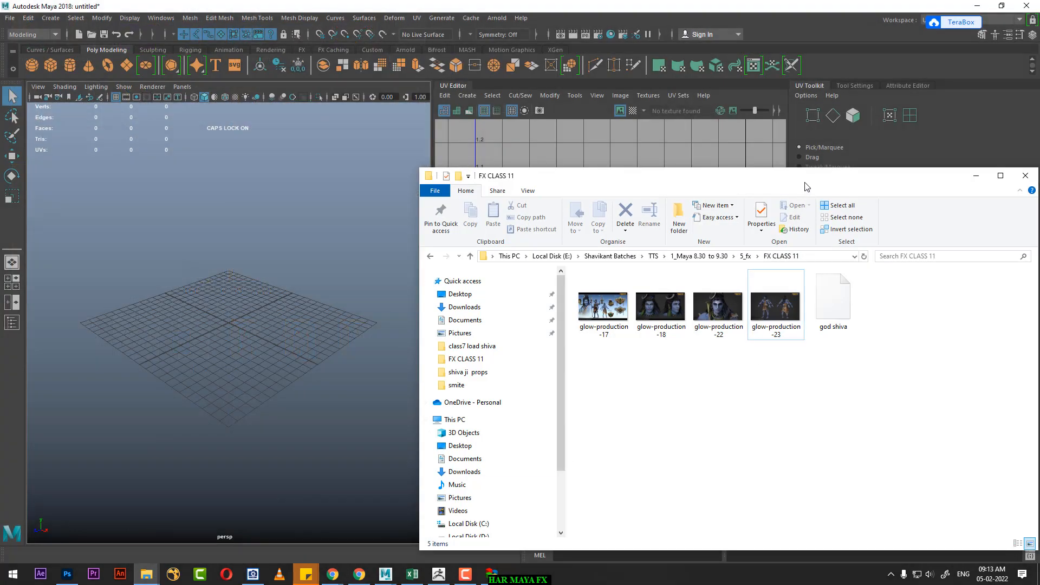
double_click(804, 182)
click(432, 132)
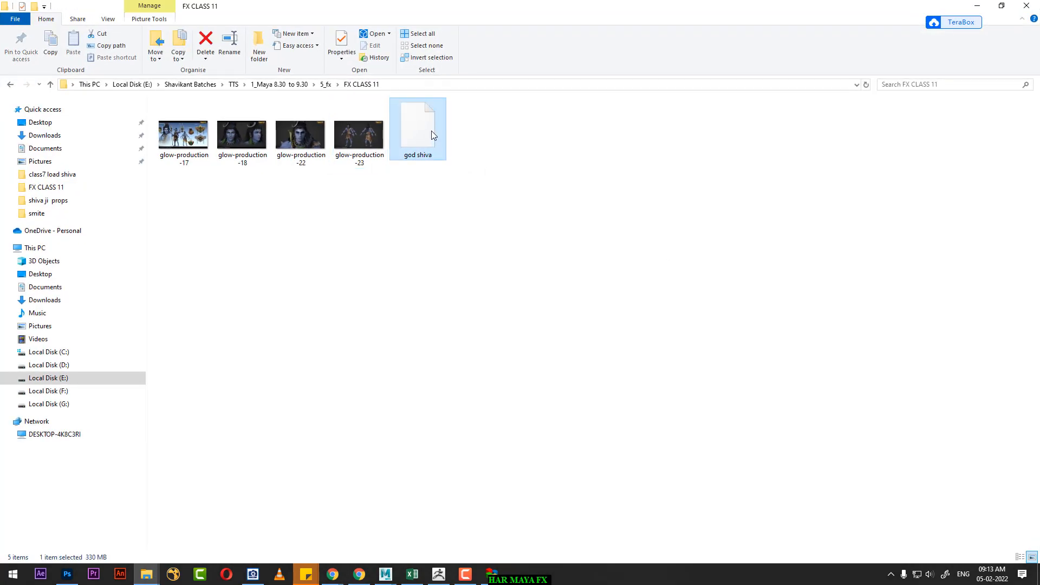
right_click(429, 133)
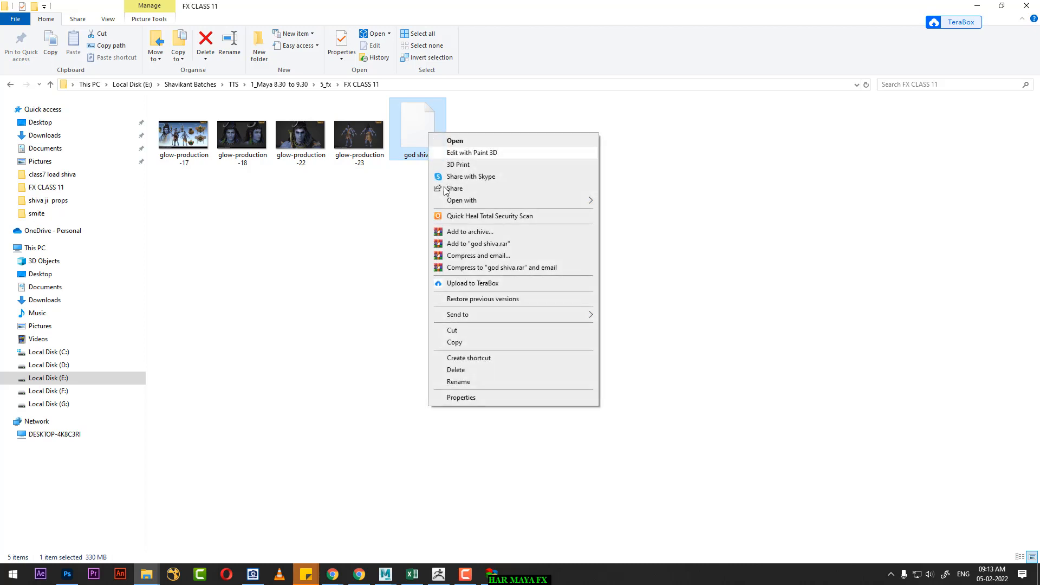
click(461, 398)
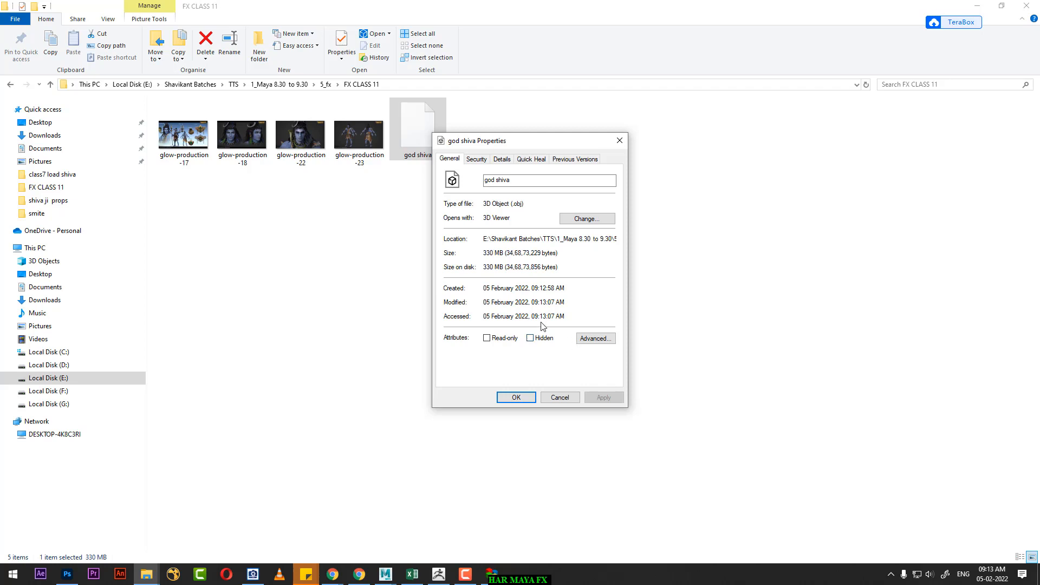
click(500, 161)
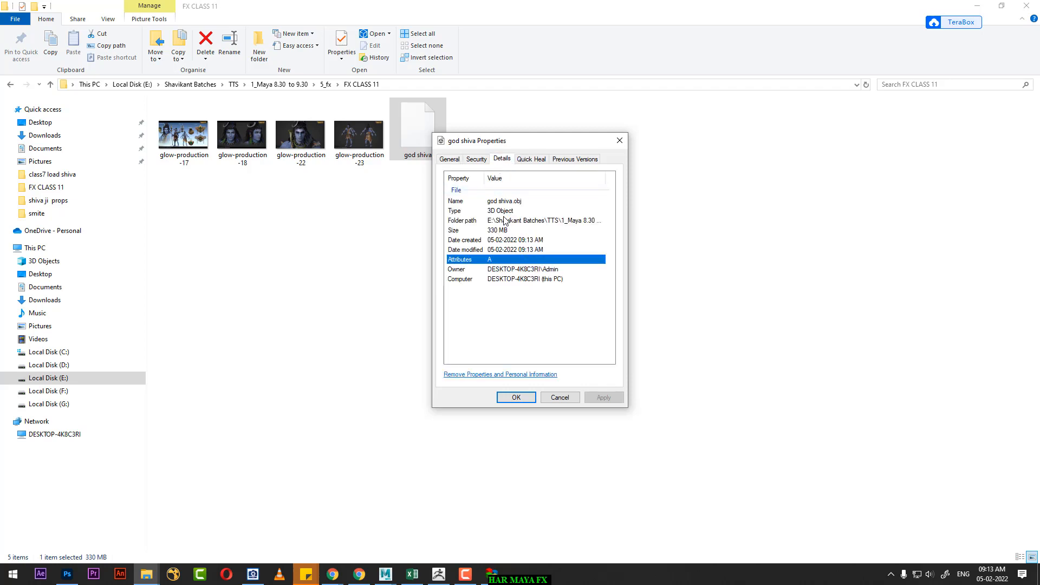
click(561, 398)
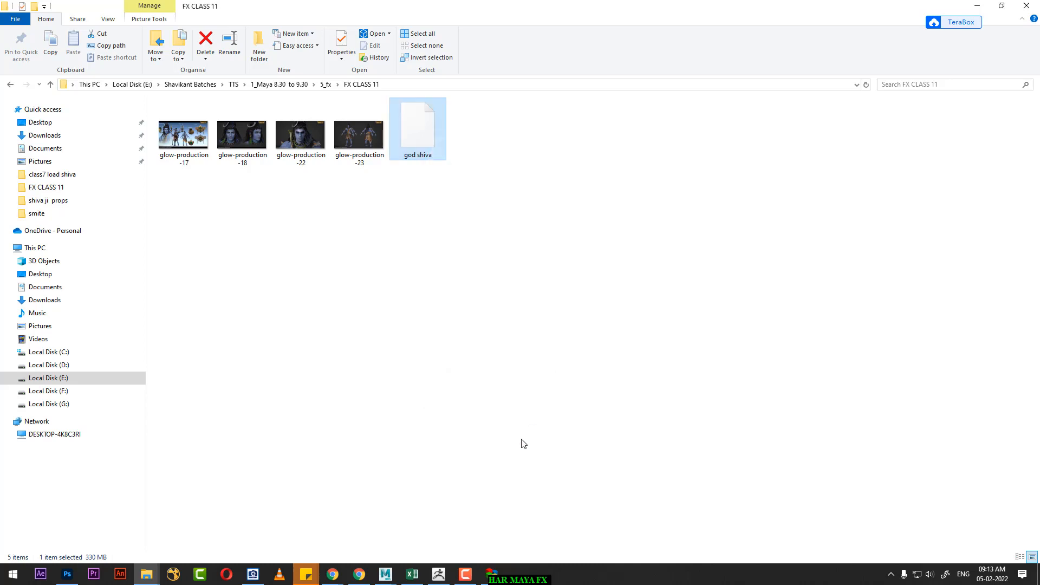
Step: Return to Maya and change the workspace to Maya Classic
mouse_move(388, 579)
click(433, 527)
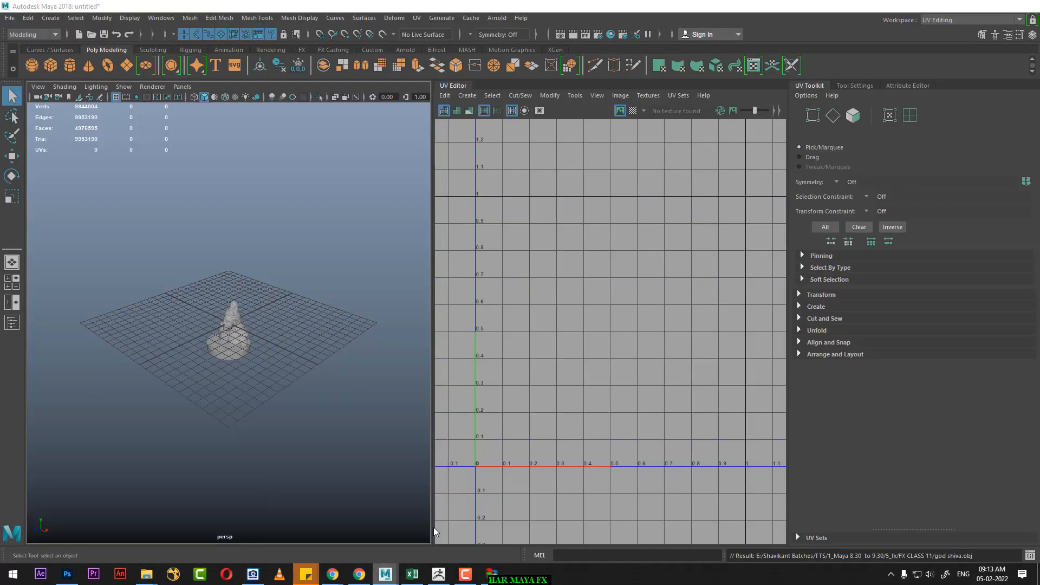
alt+drag(313, 361, 350, 376)
key(w)
mouse_move(279, 378)
alt+mouse_down()
mouse_move(297, 372)
mouse_move(293, 379)
alt+mouse_up()
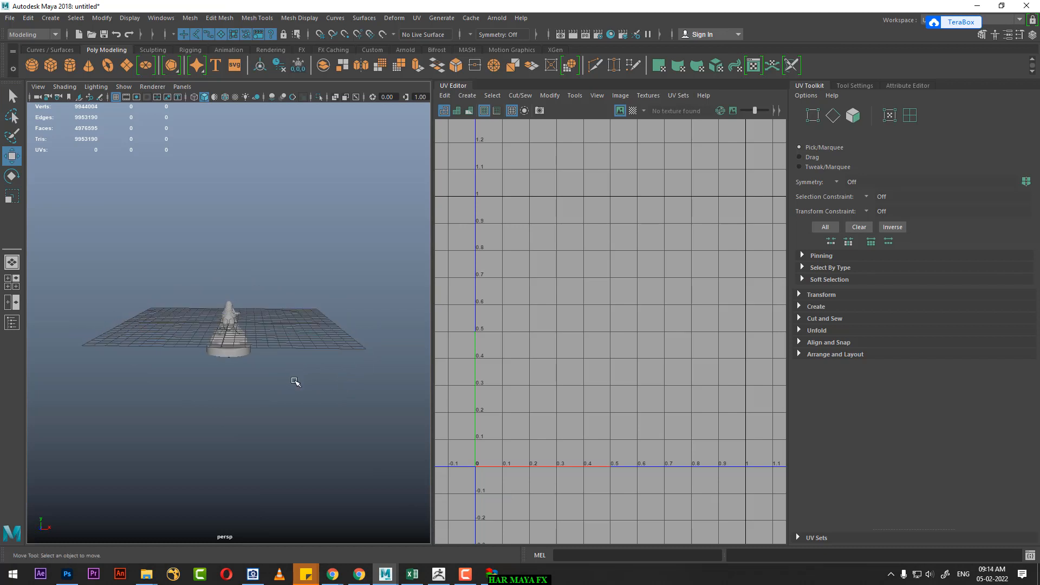
click(940, 21)
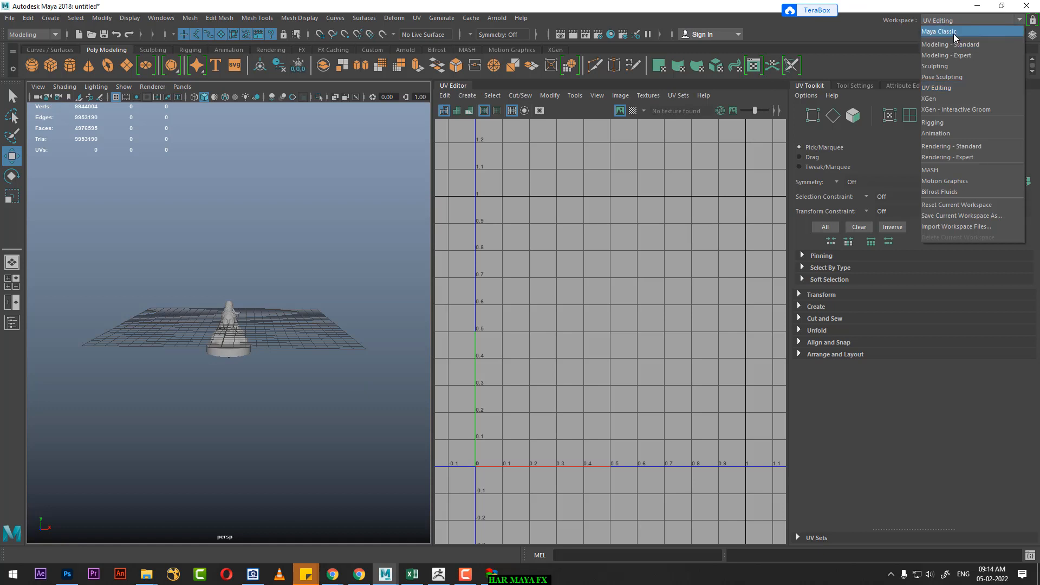
click(953, 33)
Step: Select all the imported god_shiva meshes and move them up about 3.41 units in the front view, placing the base on the grid
drag(598, 235, 432, 414)
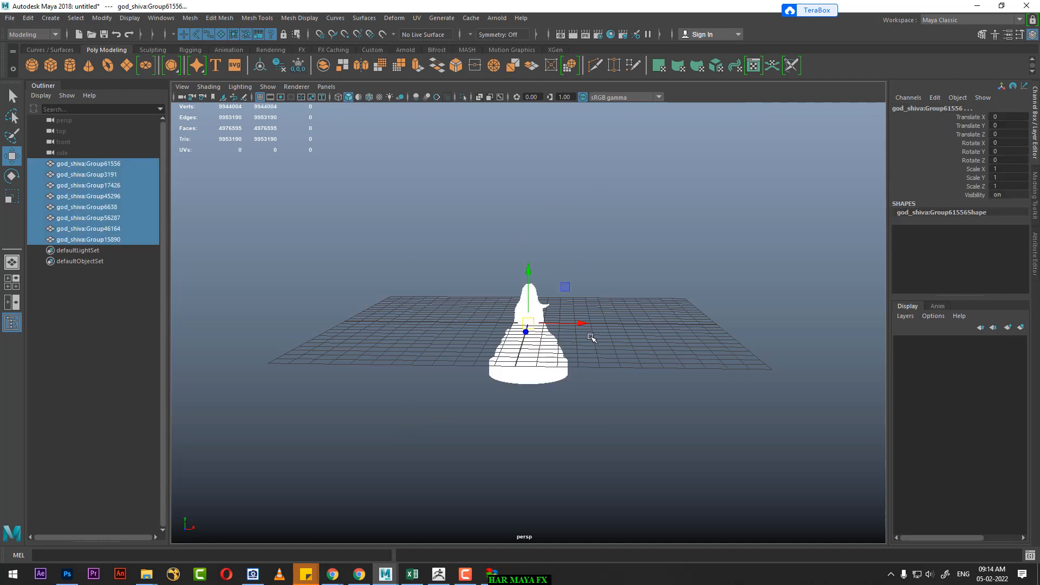
key(space)
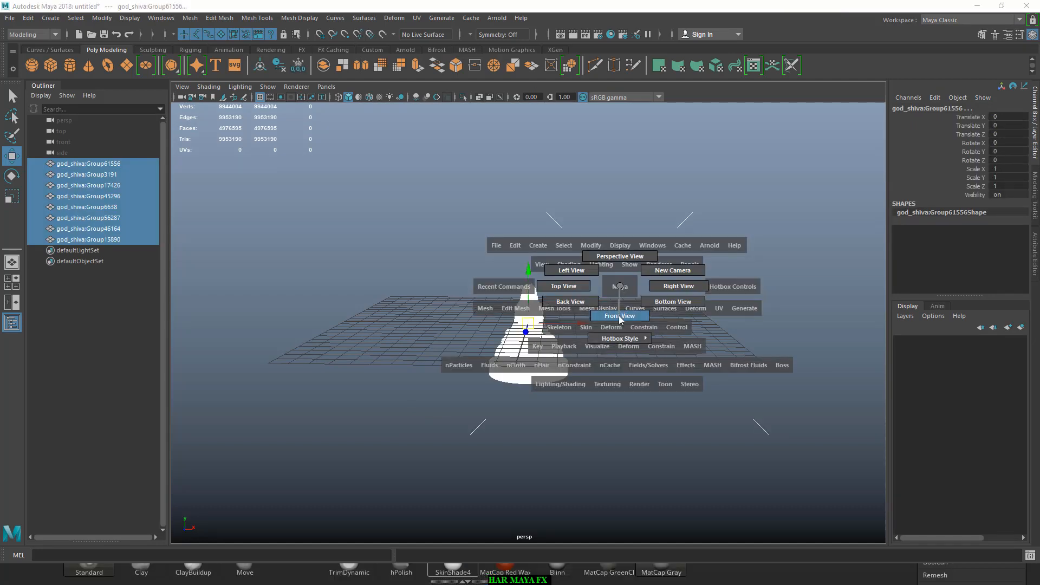
click(619, 317)
drag(529, 271, 530, 189)
scroll(594, 366, up, 1)
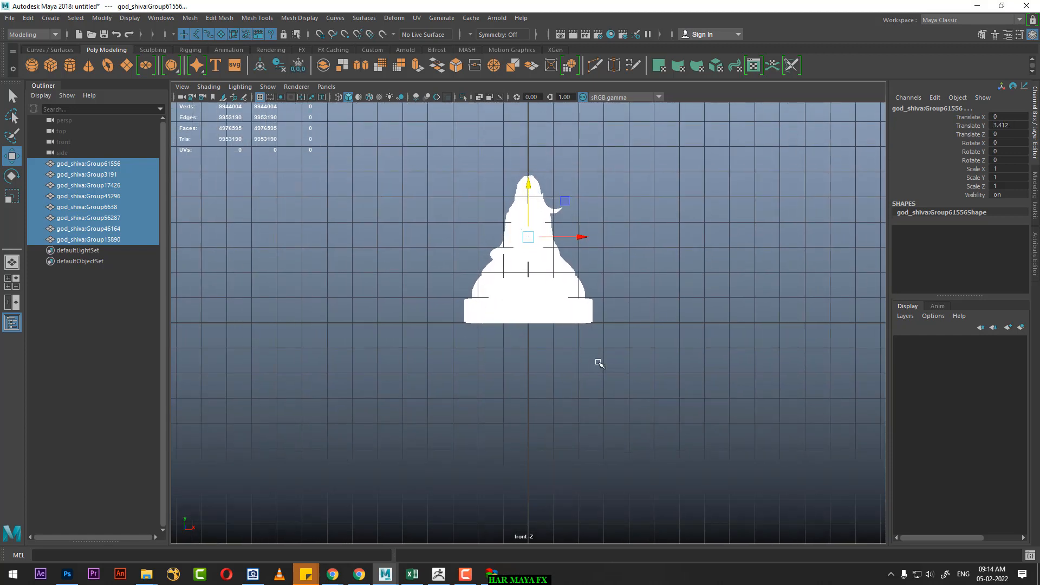
Step: Return to the perspective view and examine the shaded bust up close from several angles
key(space)
mouse_move(600, 363)
mouse_down()
mouse_move(616, 367)
mouse_move(631, 356)
mouse_move(626, 345)
mouse_up()
click(652, 345)
scroll(635, 291, up, 3)
scroll(626, 346, up, 1)
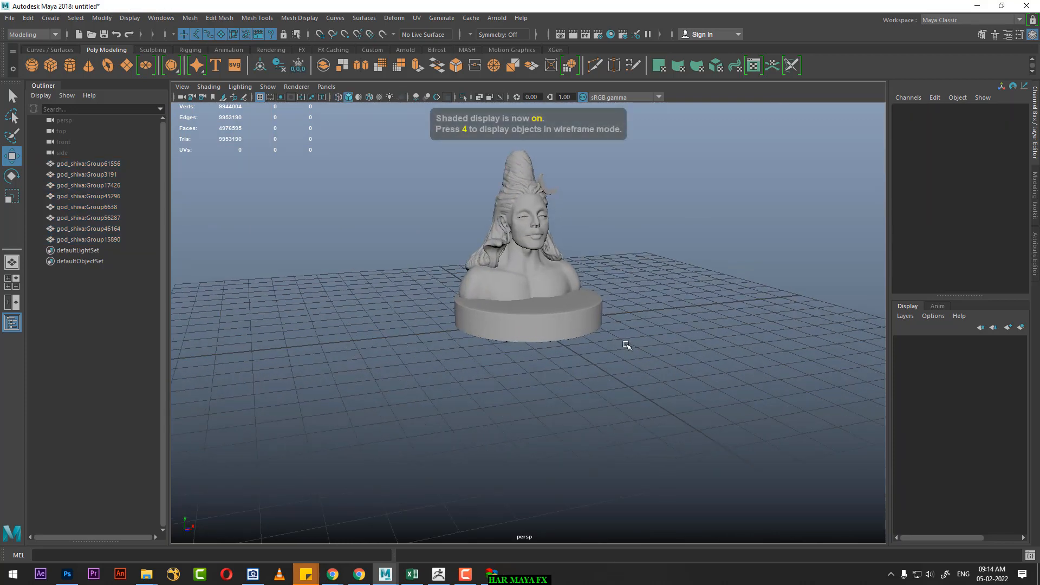
alt+middle_drag(626, 346, 582, 353)
alt+right_drag(583, 352, 665, 403)
alt+drag(665, 404, 645, 440)
alt+right_drag(645, 441, 696, 411)
mouse_move(696, 411)
alt+mouse_down()
mouse_move(687, 444)
mouse_move(644, 439)
mouse_move(676, 426)
alt+mouse_up()
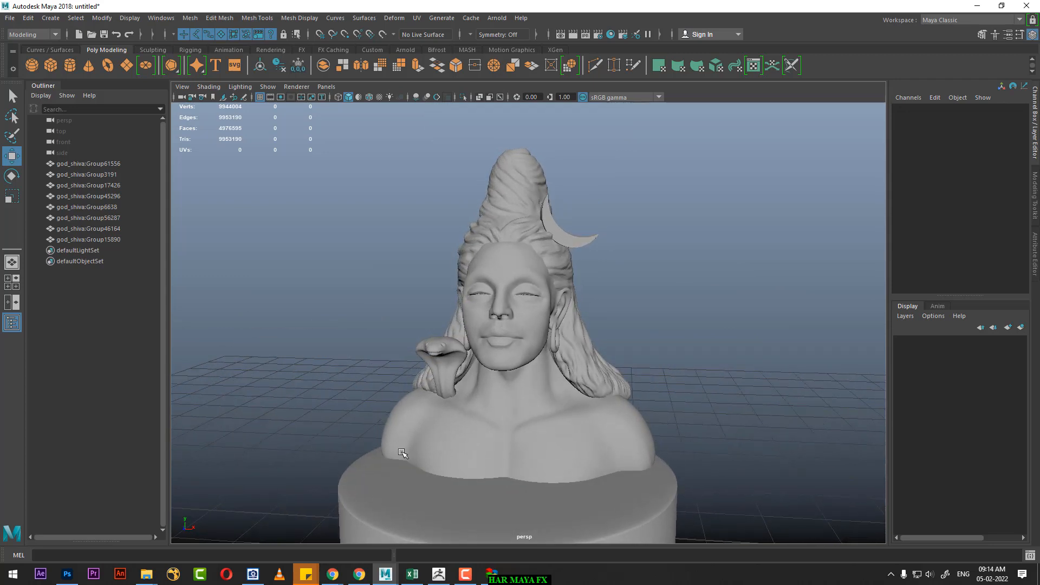
Step: Open the glow-production-18 reference image from the FX CLASS 11 folder and close it again
click(146, 574)
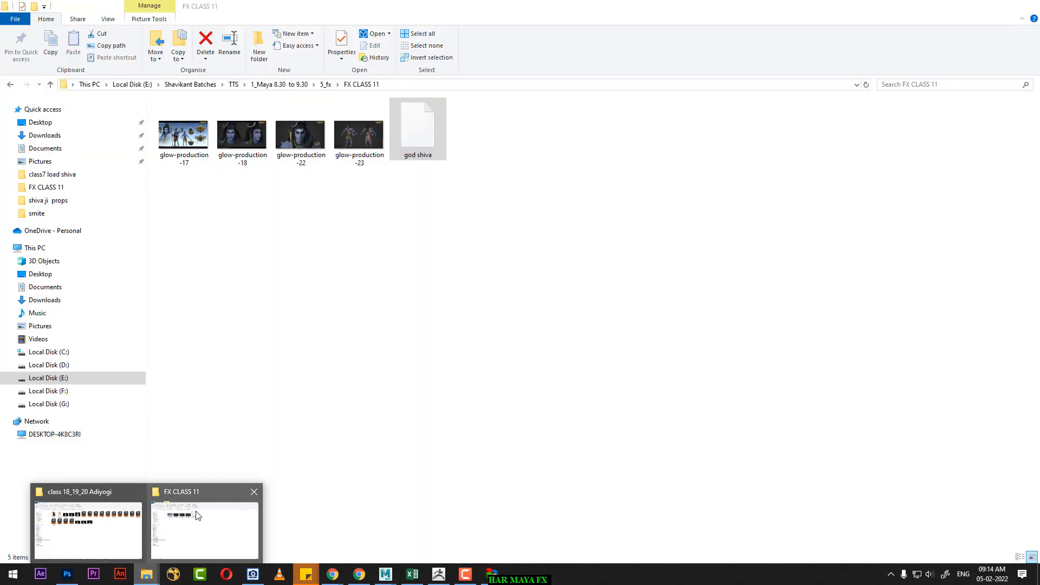
click(196, 513)
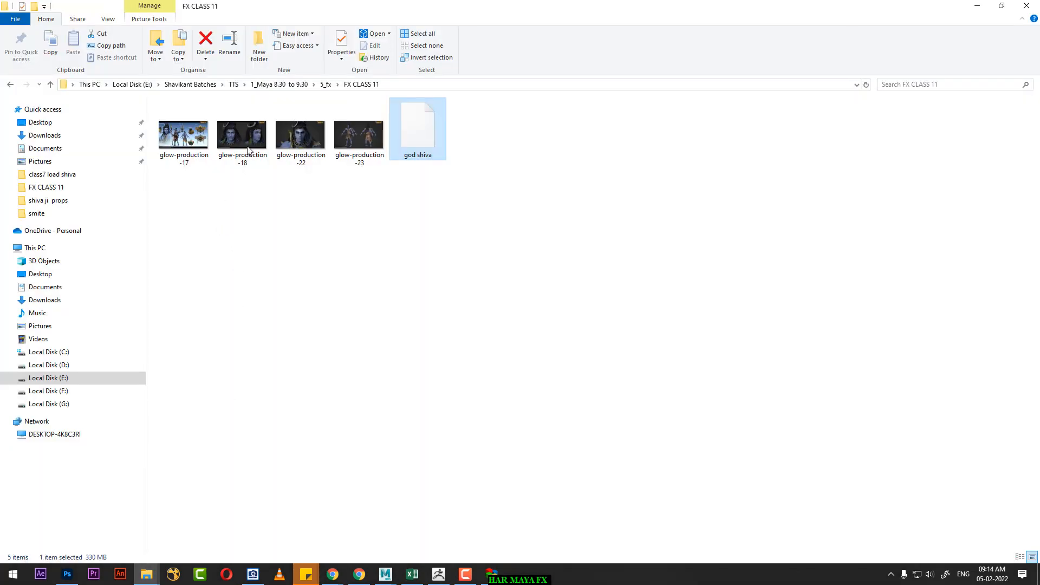
double_click(244, 135)
click(1025, 5)
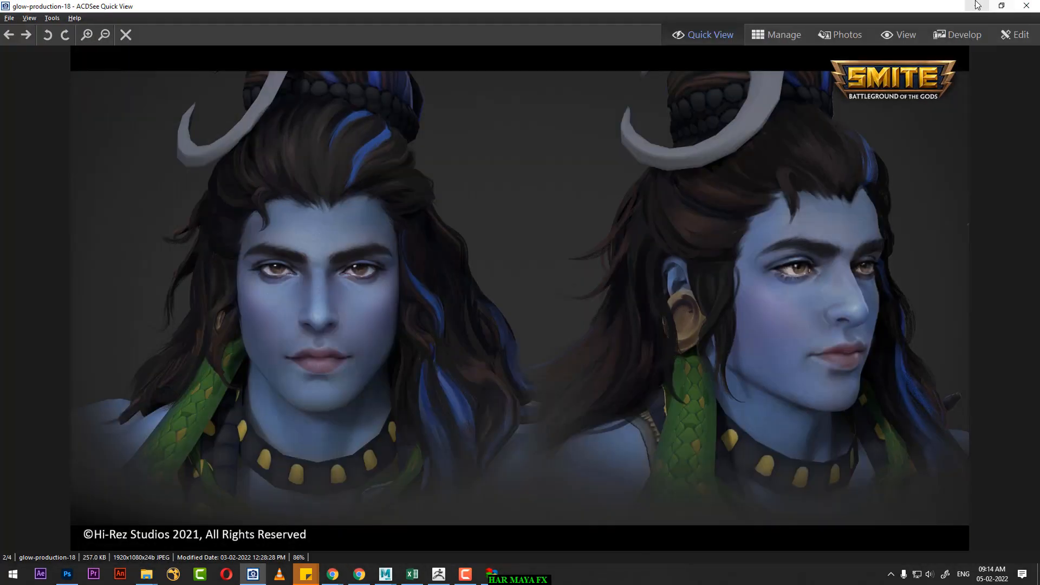
Step: Switch to Photoshop and save the marked-up glow-production-18 image as a JPEG named "hair" with quality 10 in the FX CLASS 11 folder
click(68, 574)
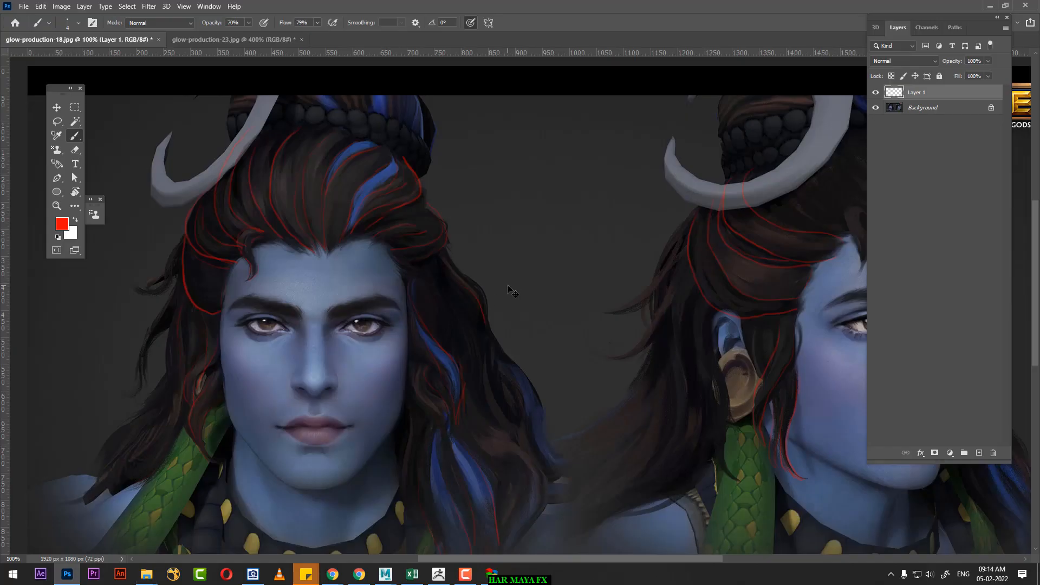
key(ctrl+s)
click(500, 321)
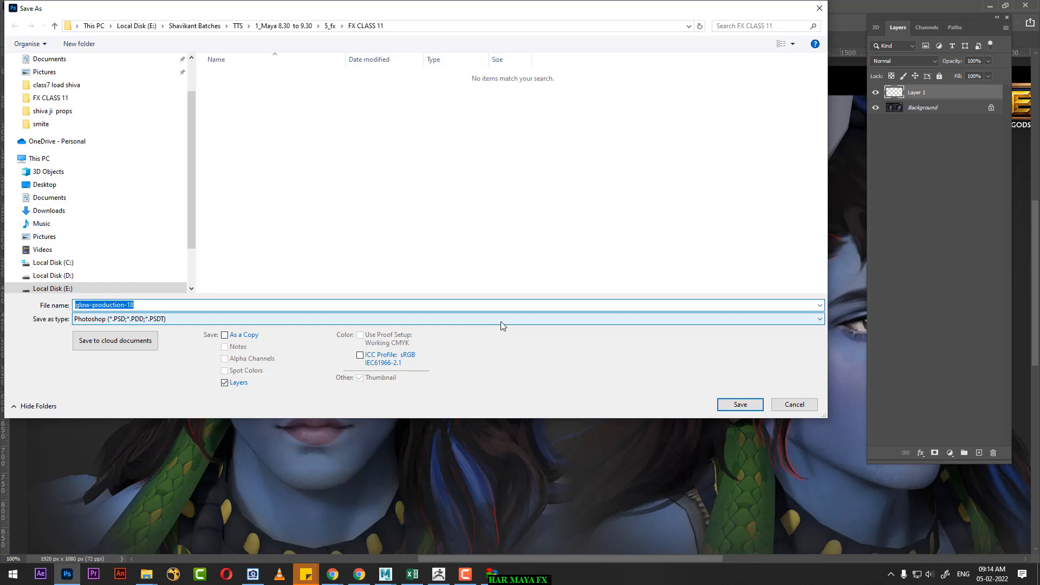
text(har)
key(Tab)
key(j)
key(Return)
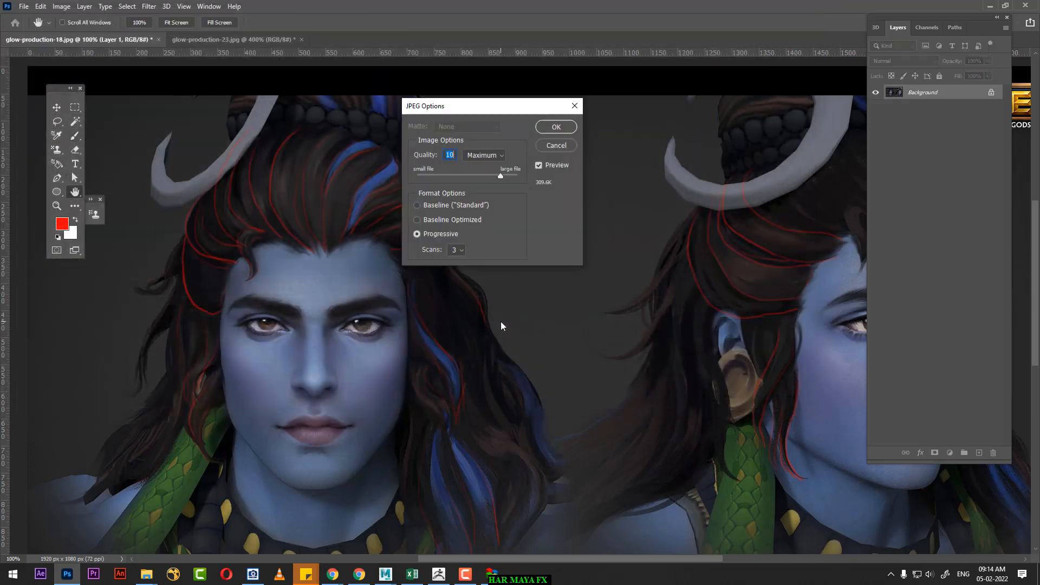
key(Return)
click(993, 6)
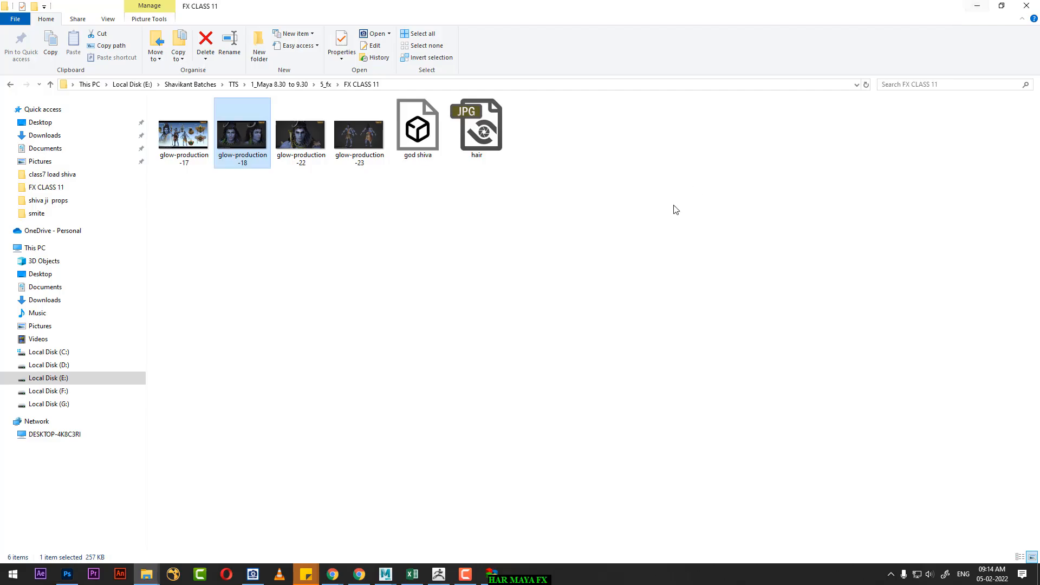
Step: Open the hair image from the FX CLASS 11 folder in a small viewer window and place it beside the bust in Maya
double_click(240, 135)
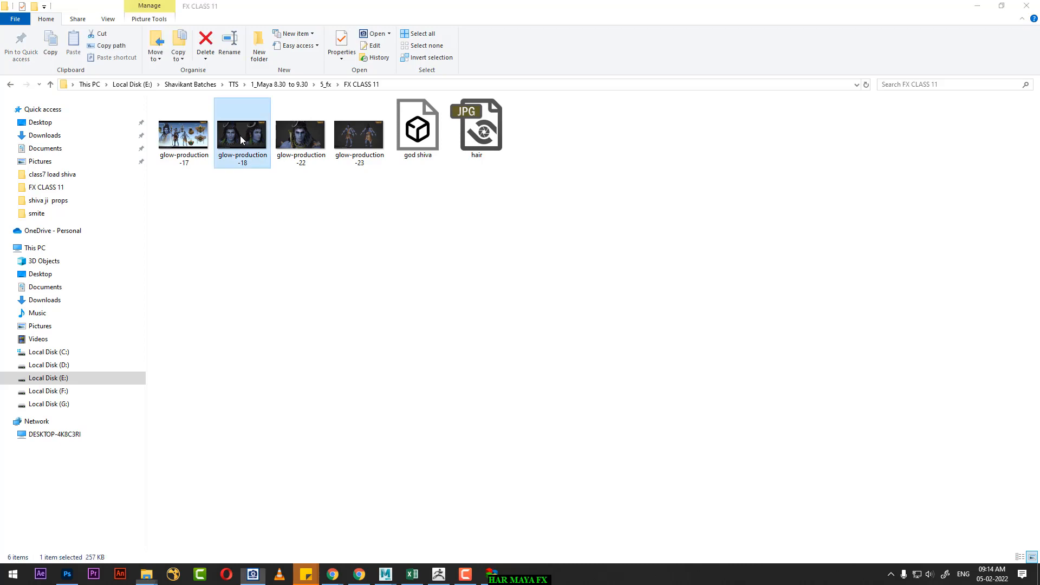
double_click(482, 9)
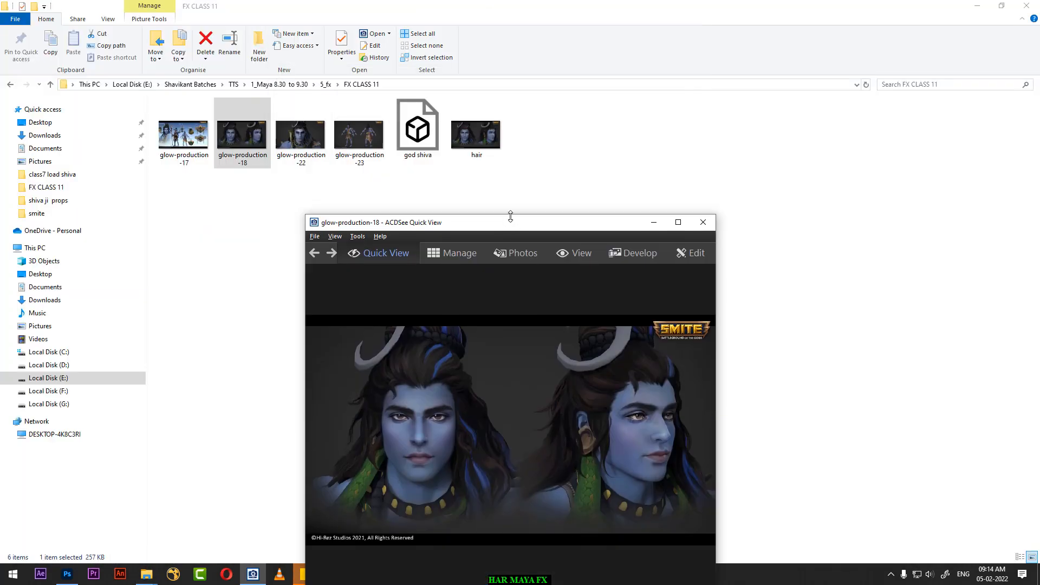
double_click(483, 136)
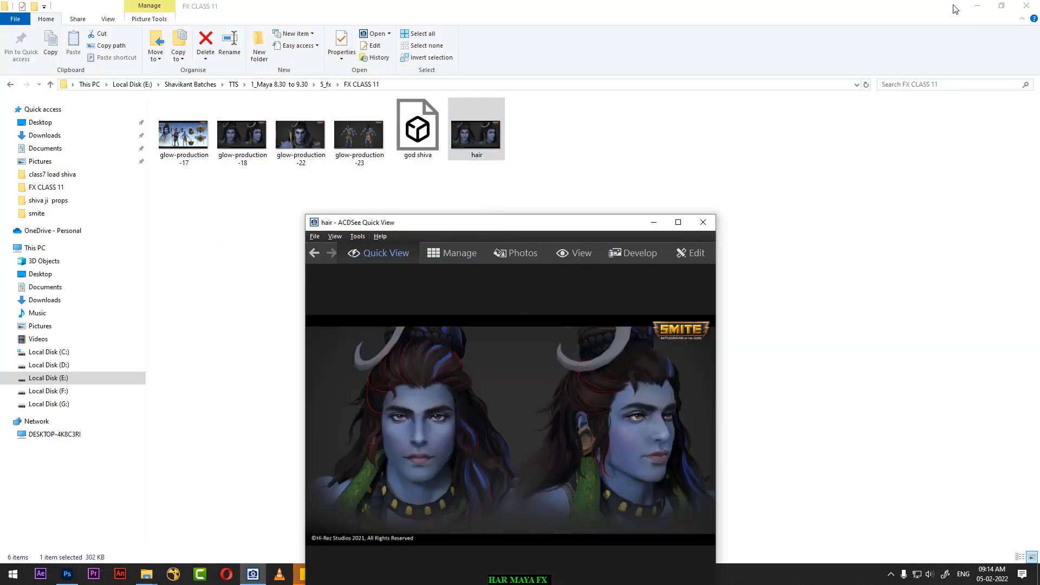
click(977, 6)
drag(569, 222, 843, 65)
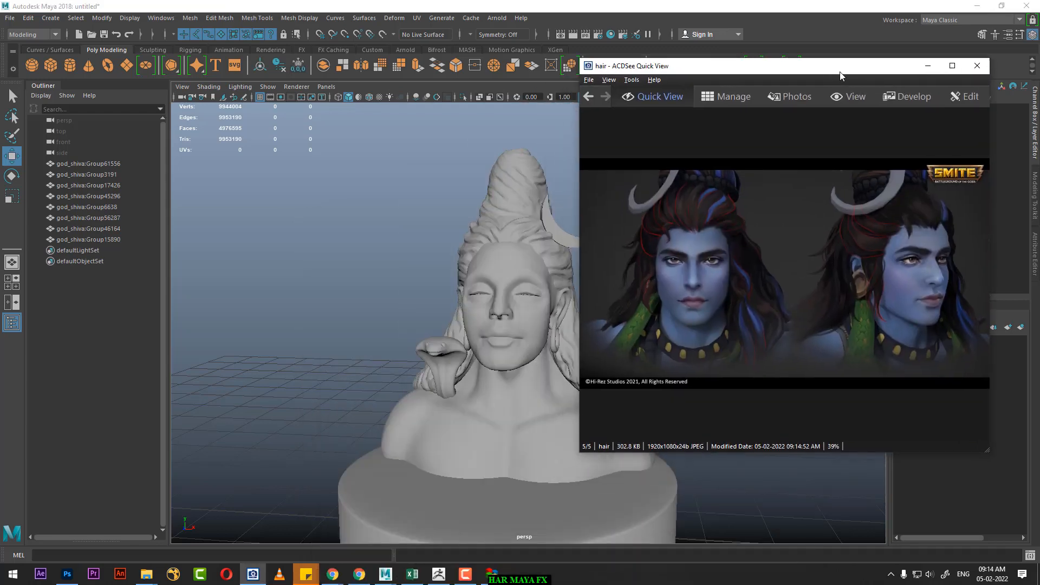
click(382, 253)
alt+drag(366, 268, 390, 267)
alt+right_drag(352, 244, 356, 320)
alt+middle_drag(345, 272, 290, 286)
alt+right_drag(291, 284, 304, 320)
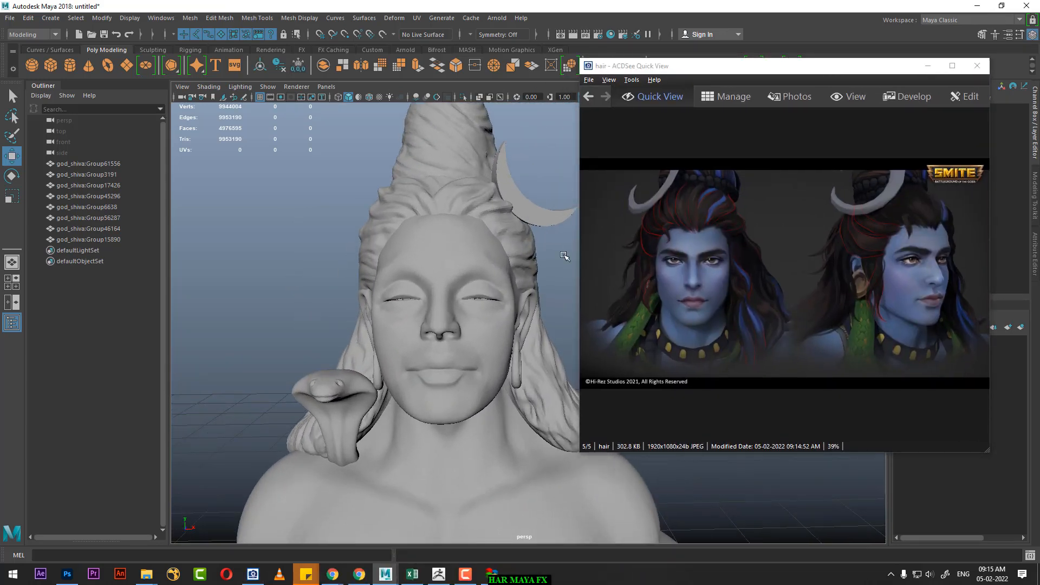
drag(752, 70, 785, 62)
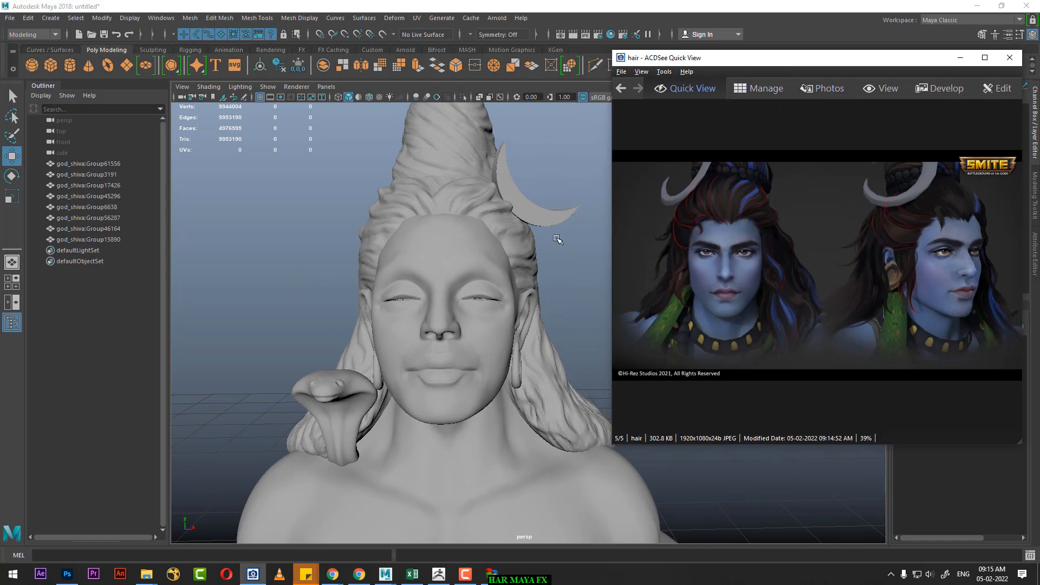
Step: Enlarge the front face in the hair reference to 70% and compare its marked strands with the bust's hair from the side and front
click(508, 260)
alt+drag(508, 260, 467, 248)
click(784, 257)
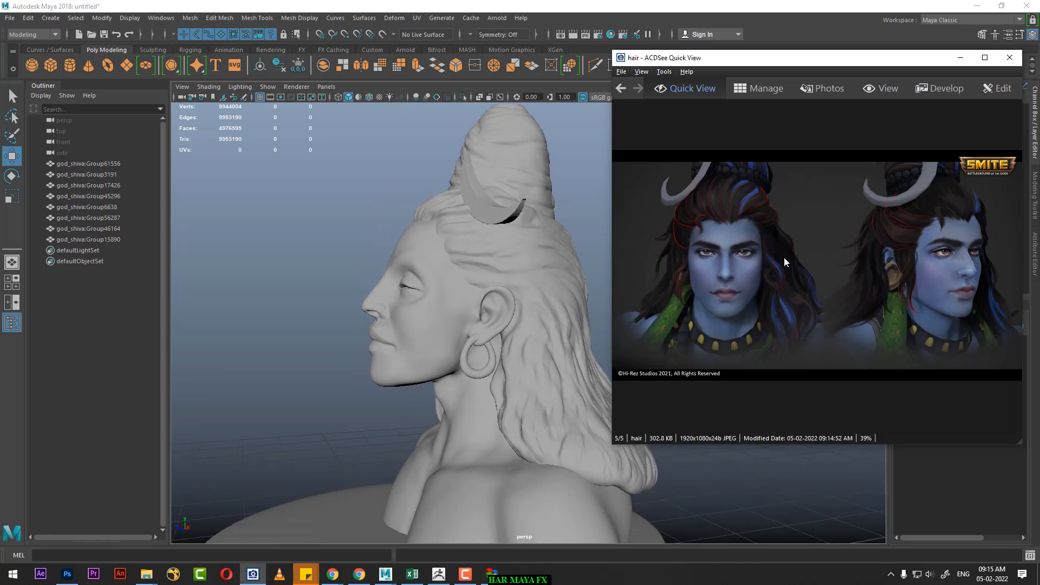
scroll(784, 258, up, 3)
drag(743, 239, 900, 298)
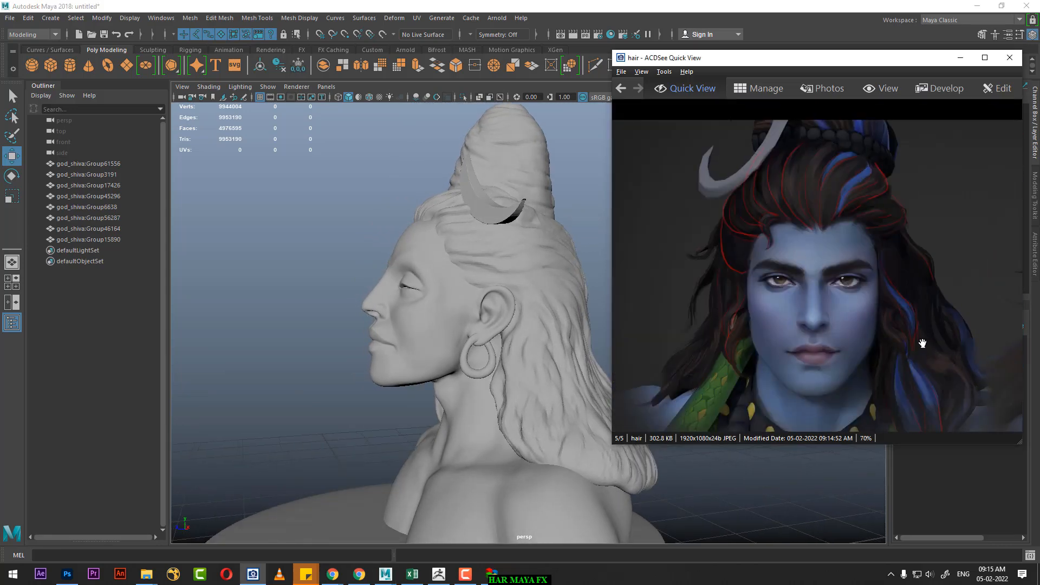
click(317, 226)
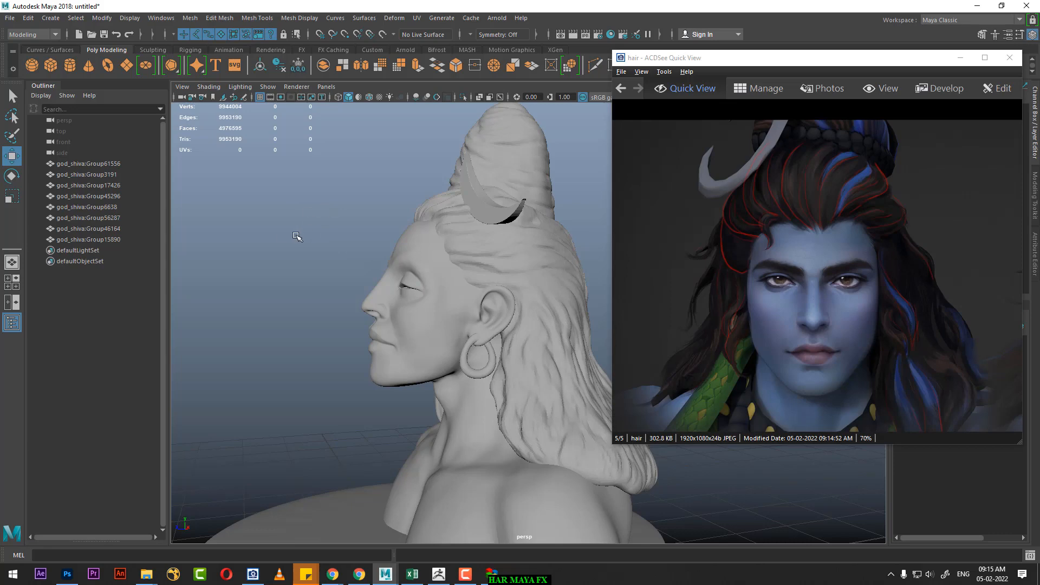
alt+drag(296, 237, 334, 221)
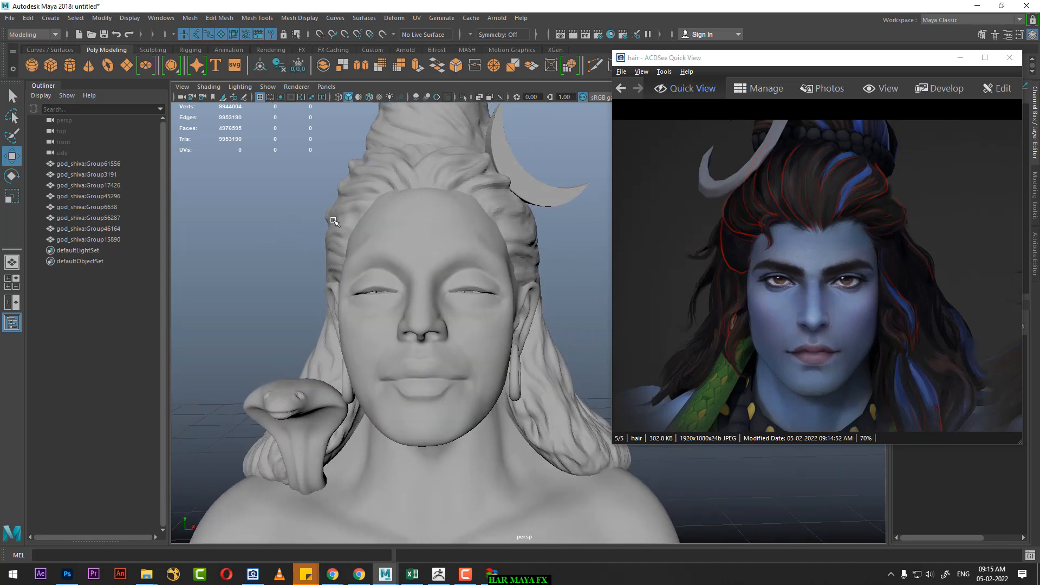
alt+drag(569, 256, 534, 246)
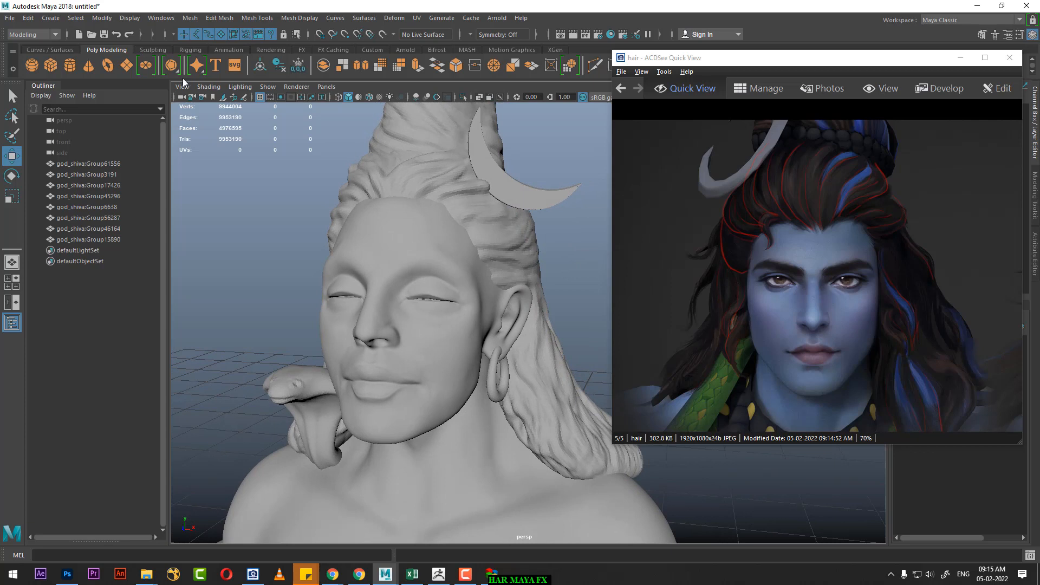
Step: Activate the CV Curve Tool and examine the bust's hairline from forehead to ear in the left side view
click(50, 18)
mouse_move(91, 91)
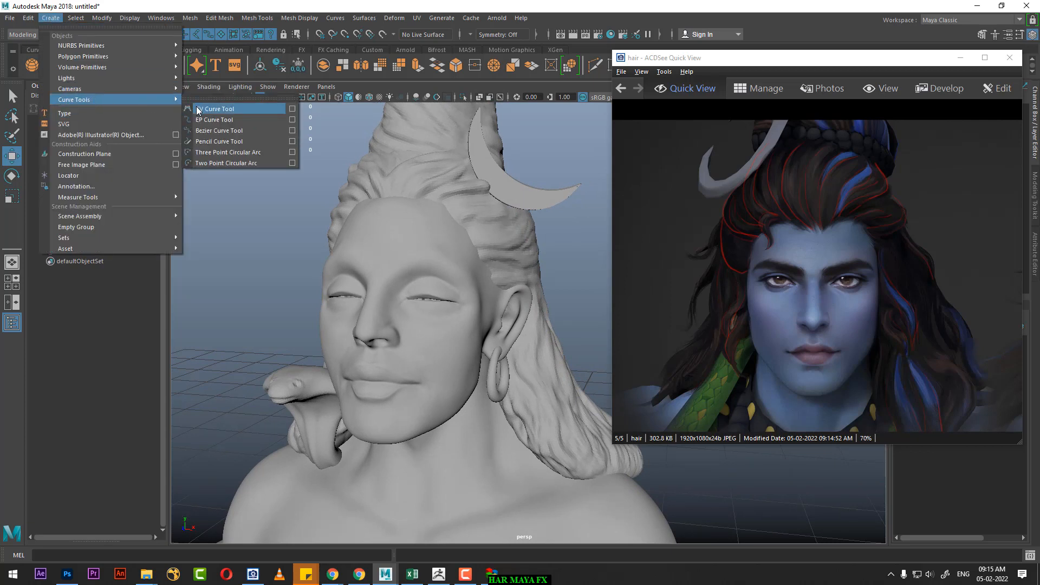
click(211, 109)
alt+drag(324, 215, 257, 191)
key(space)
click(323, 201)
scroll(449, 357, up, 1)
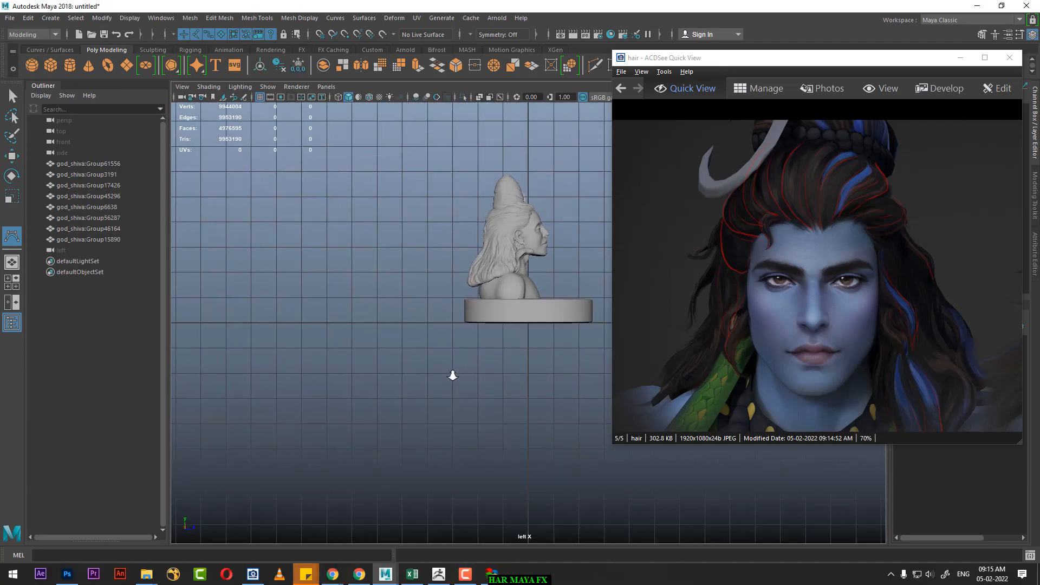
alt+middle_drag(453, 373, 390, 448)
scroll(371, 443, up, 7)
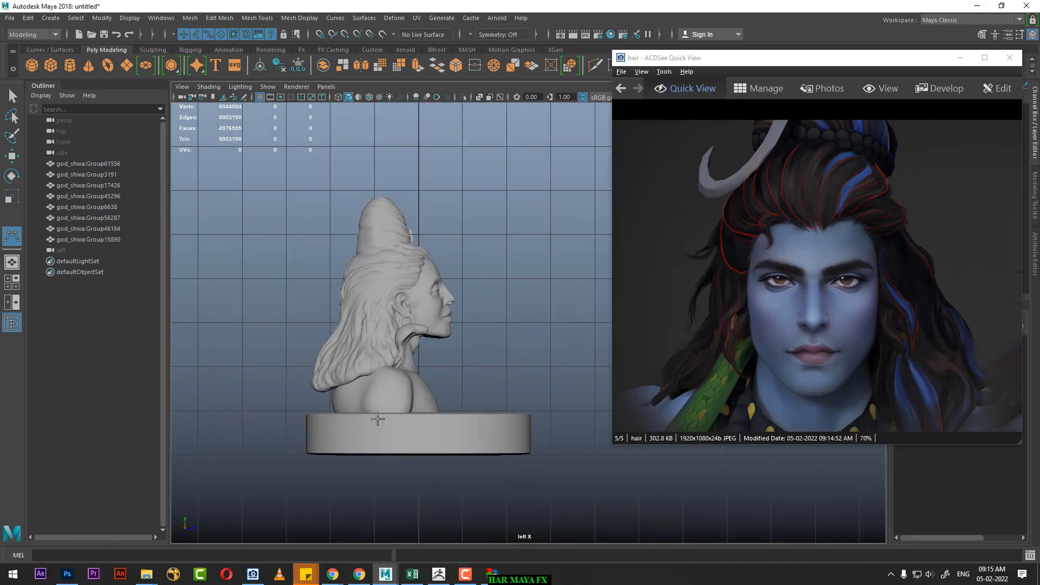
alt+right_drag(450, 277, 534, 418)
alt+middle_drag(460, 256, 553, 341)
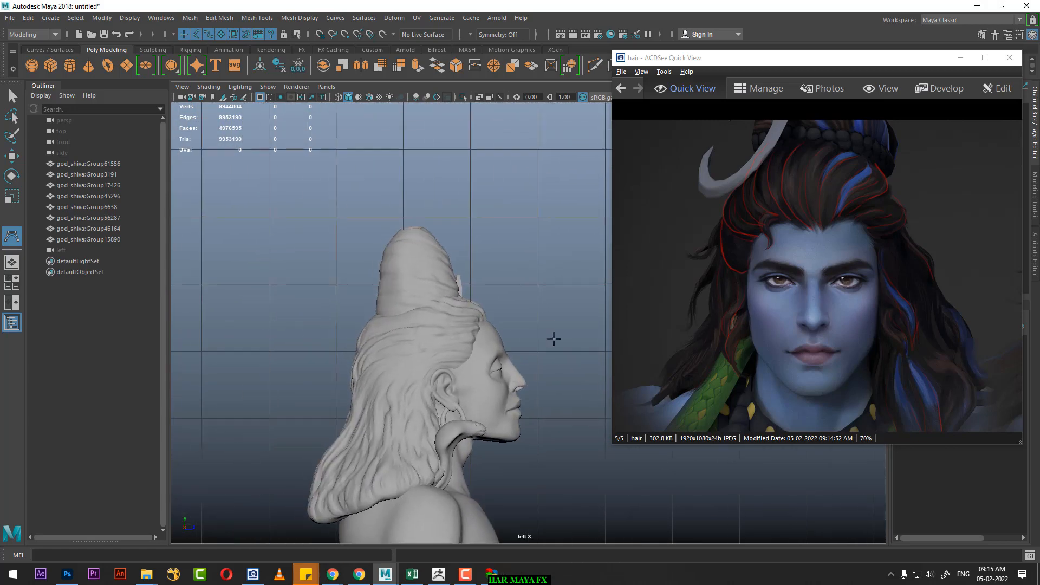
alt+right_drag(553, 342, 568, 414)
alt+middle_drag(544, 419, 582, 383)
alt+right_drag(525, 347, 538, 371)
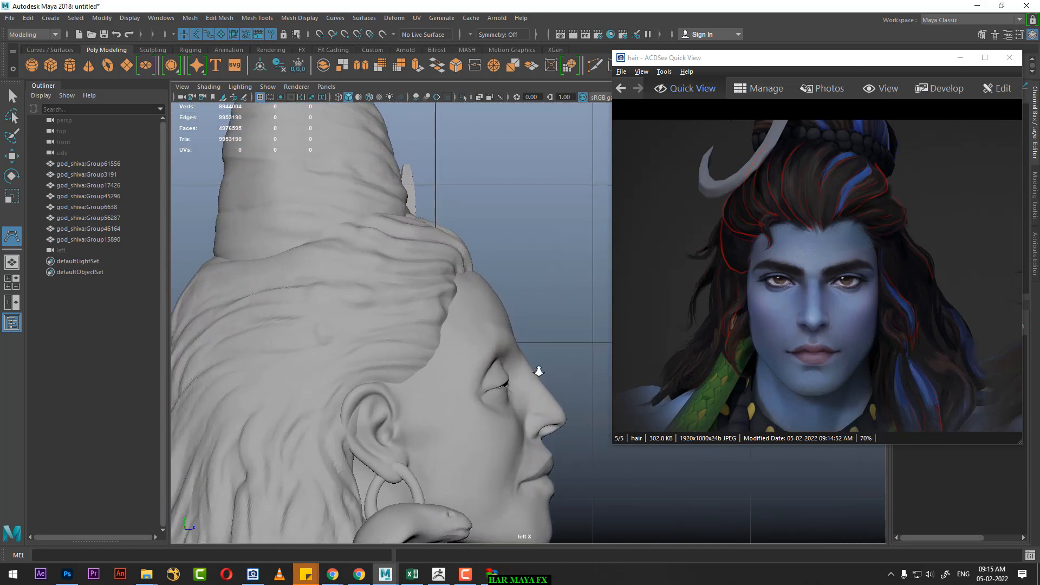
alt+right_drag(512, 271, 536, 322)
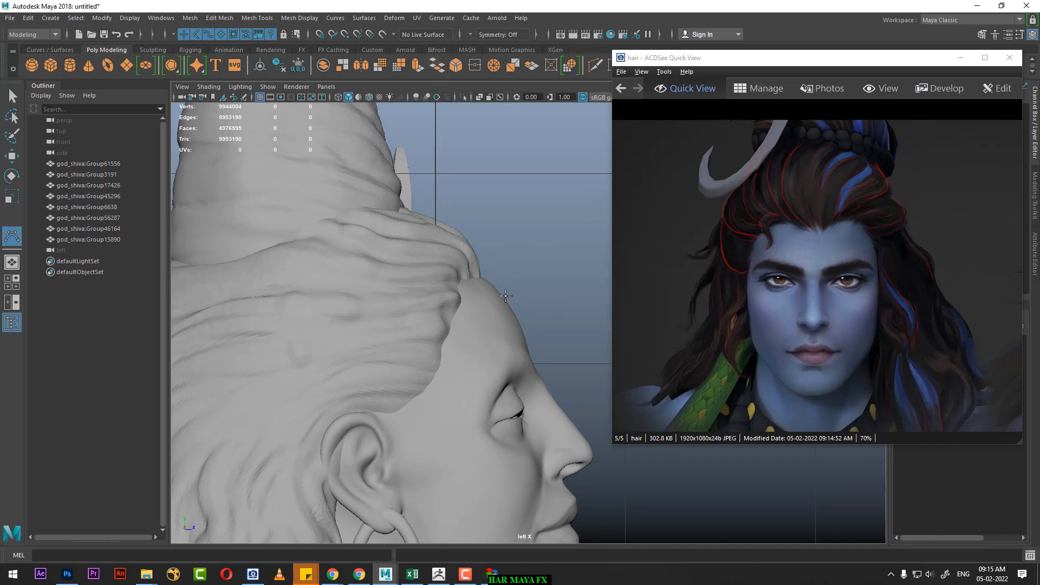
Step: In the front view, create a construction plane, make it live and hide the grid
alt+right_drag(515, 267, 513, 225)
key(space)
drag(514, 234, 516, 257)
alt+right_drag(490, 292, 495, 308)
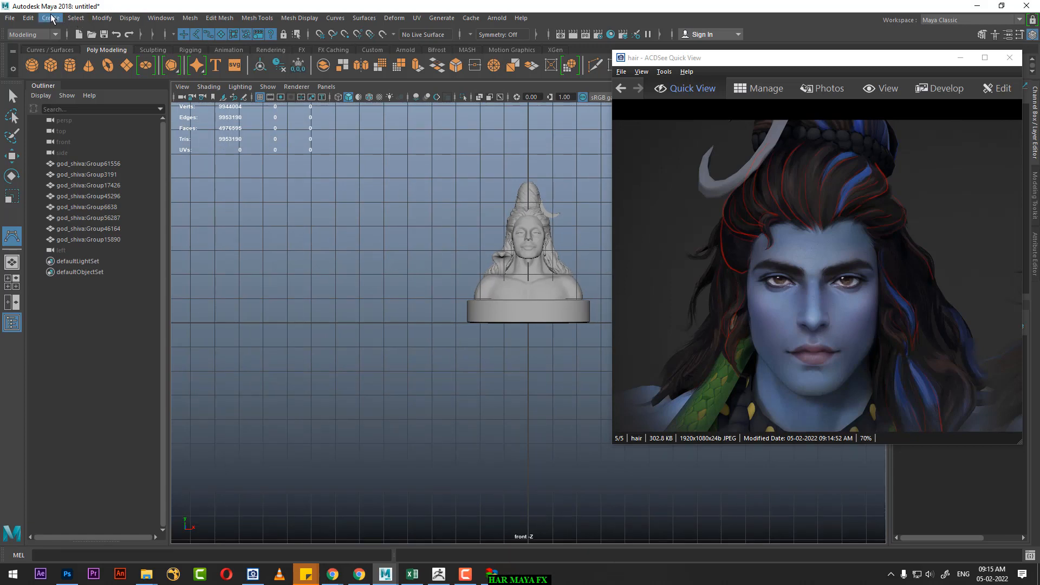
click(51, 18)
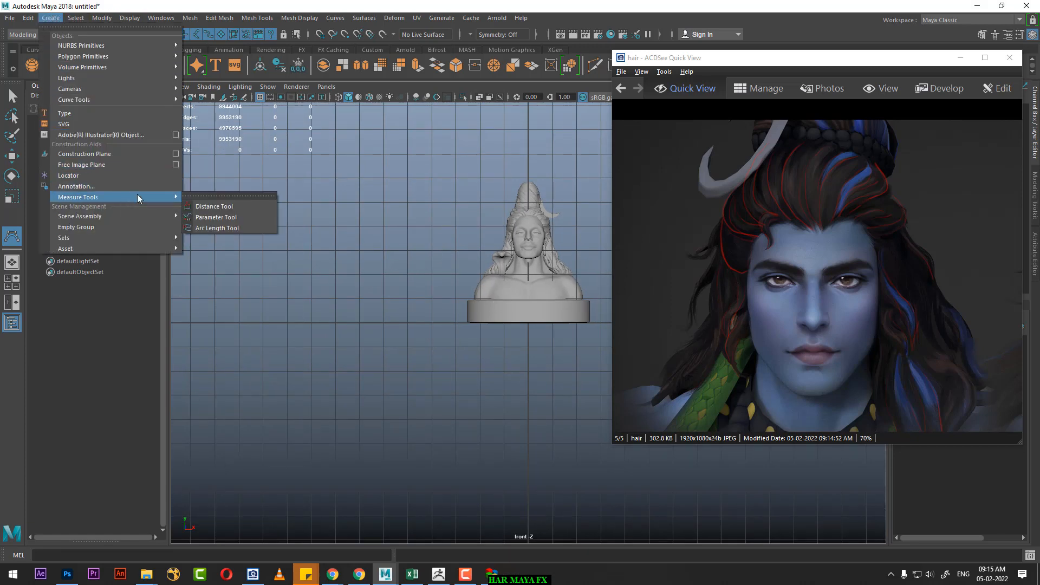
click(154, 153)
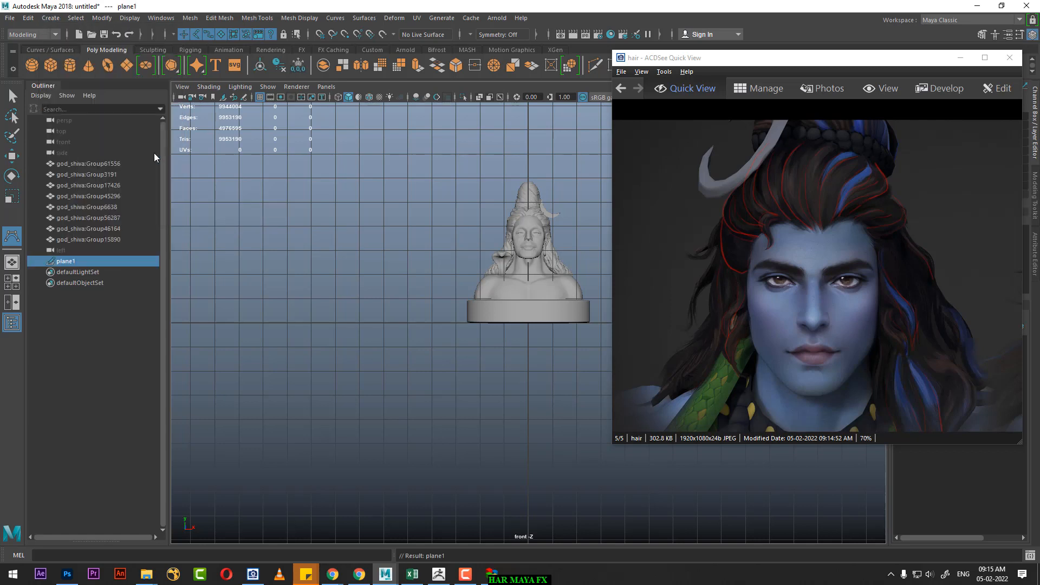
click(382, 34)
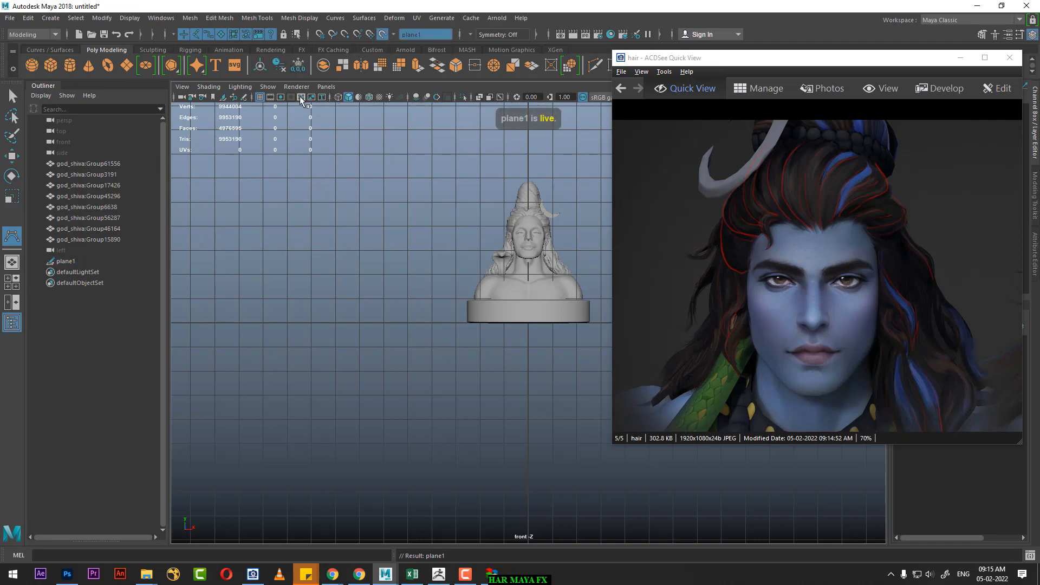
click(260, 97)
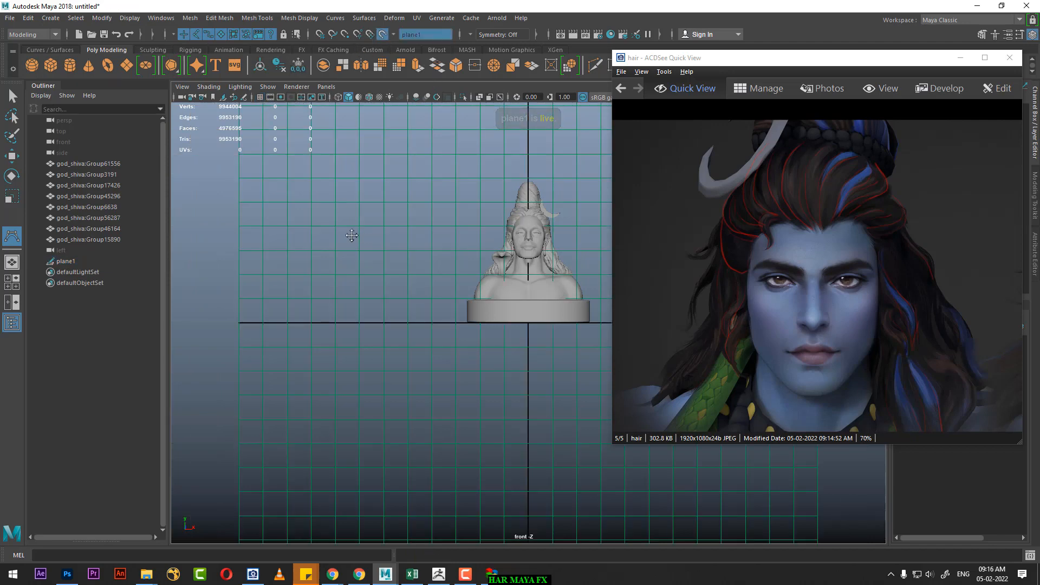
alt+middle_drag(351, 235, 369, 252)
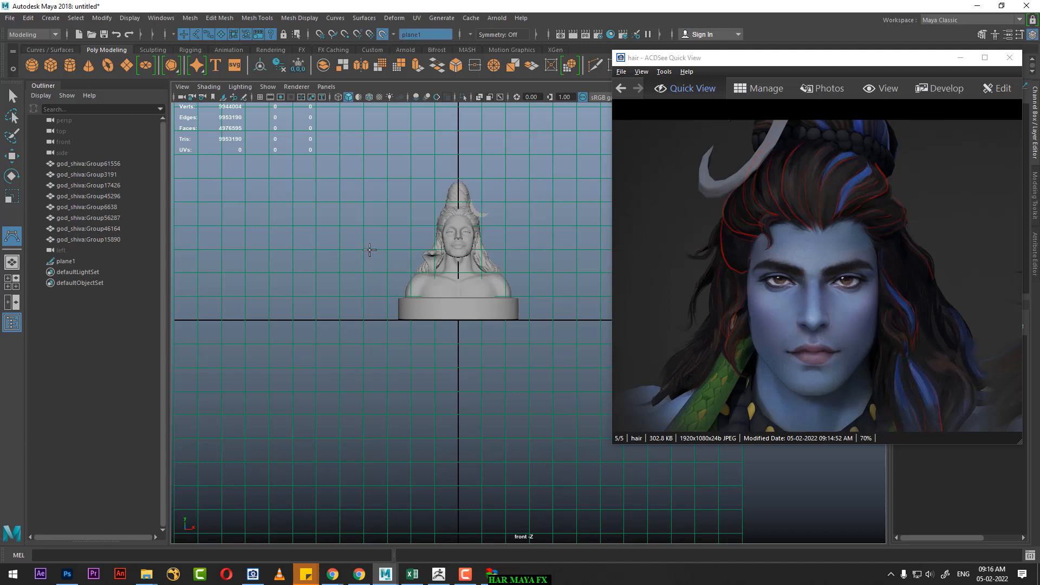
Step: Turn off the live state of plane1 and move the plane forward along Z, in front of the bust's face
key(w)
click(380, 35)
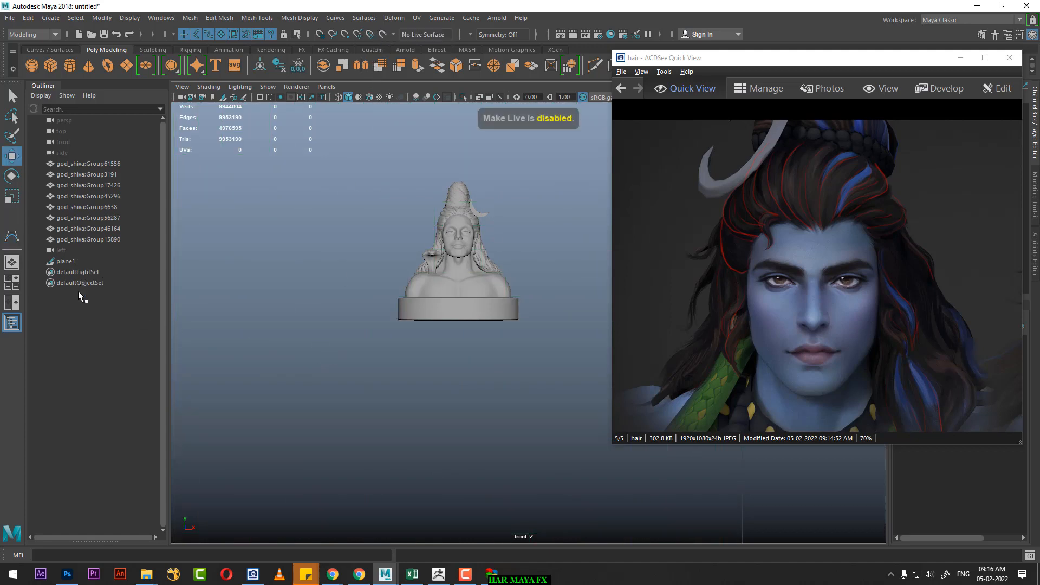
click(69, 264)
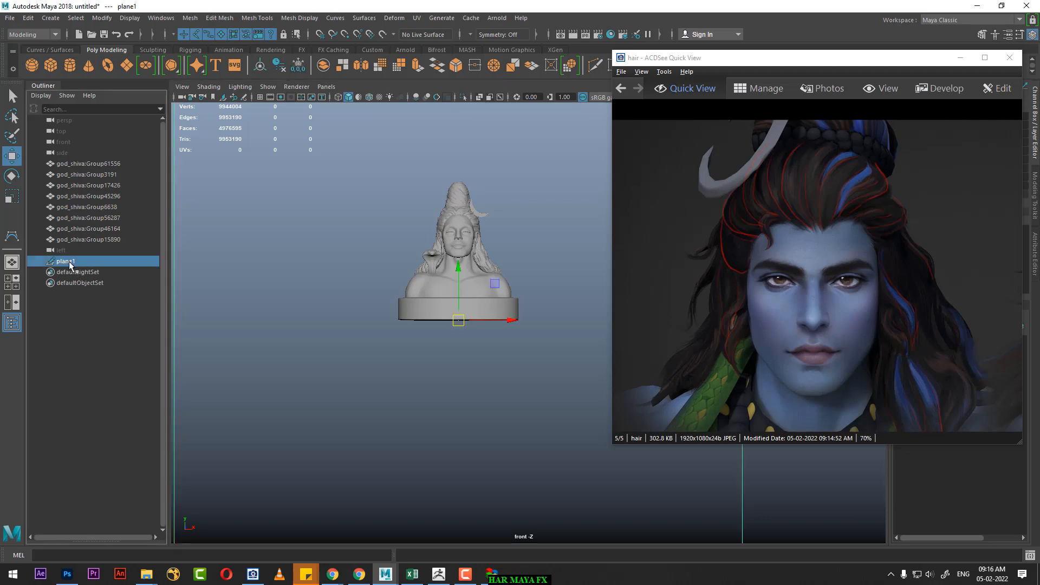
scroll(355, 281, down, 2)
key(space)
drag(426, 351, 424, 321)
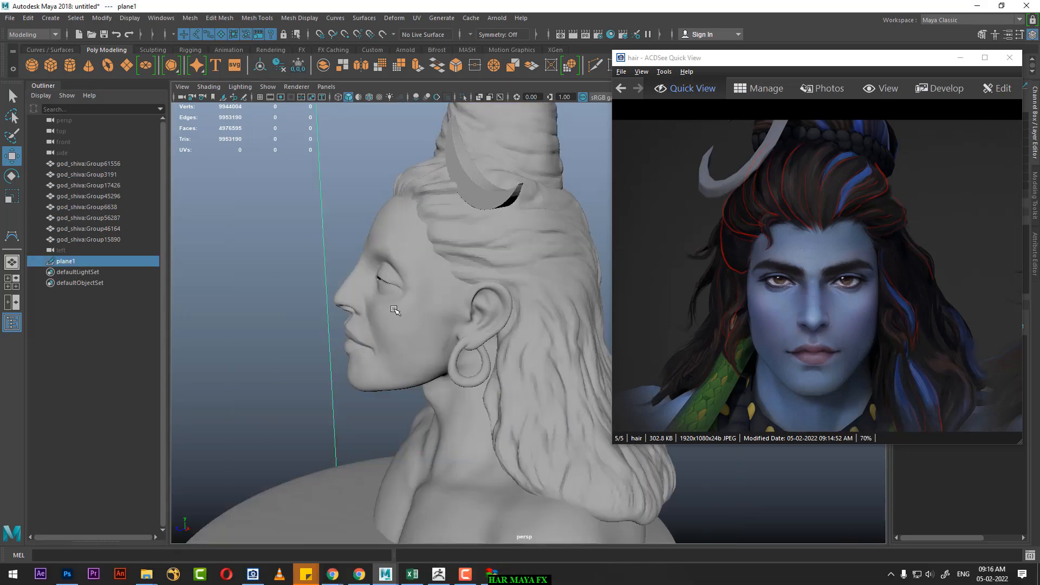
alt+drag(195, 165, 255, 188)
scroll(255, 188, down, 8)
alt+middle_drag(438, 345, 333, 342)
alt+drag(333, 341, 476, 350)
drag(508, 397, 536, 398)
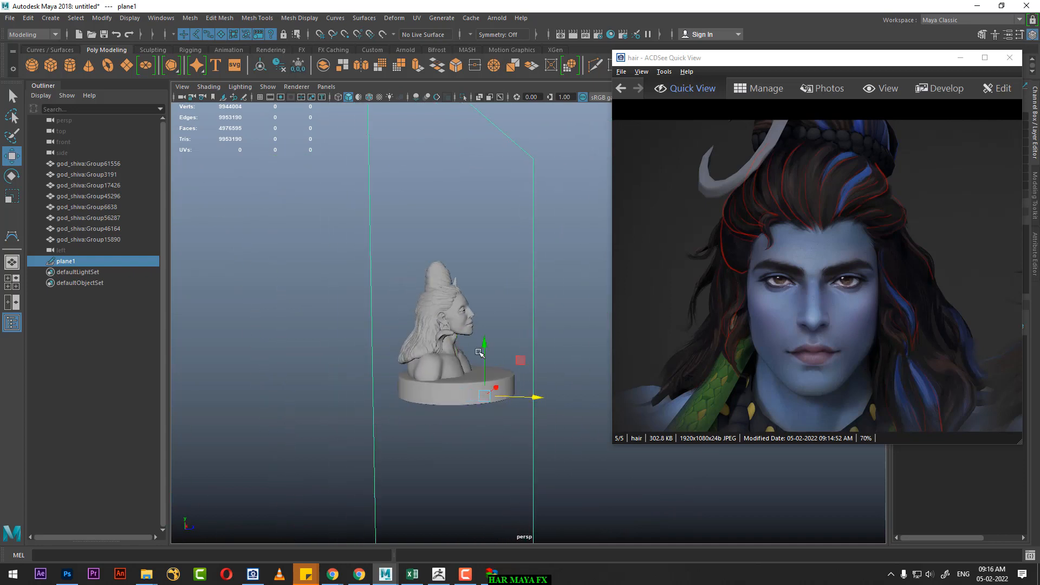
Step: Return to the front view and make plane1 the live surface again
key(space)
drag(427, 315, 425, 343)
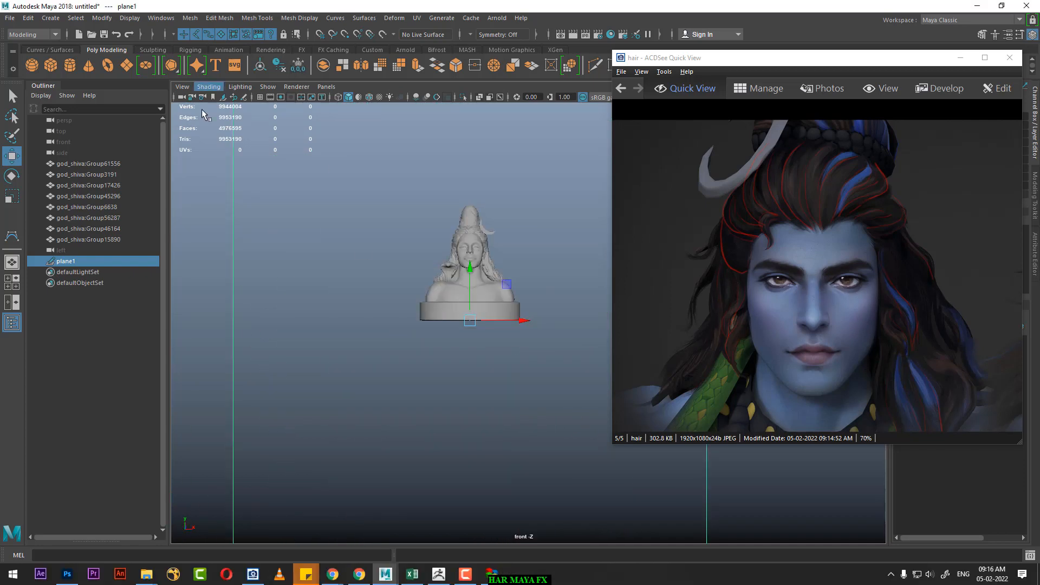
click(382, 33)
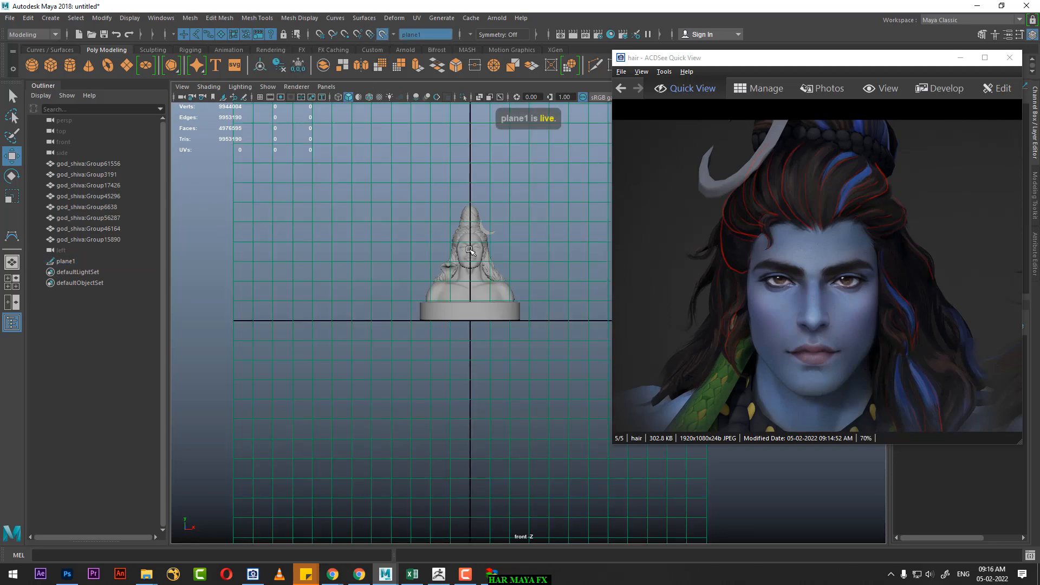
scroll(545, 311, up, 2)
alt+middle_drag(518, 303, 562, 413)
scroll(571, 421, up, 5)
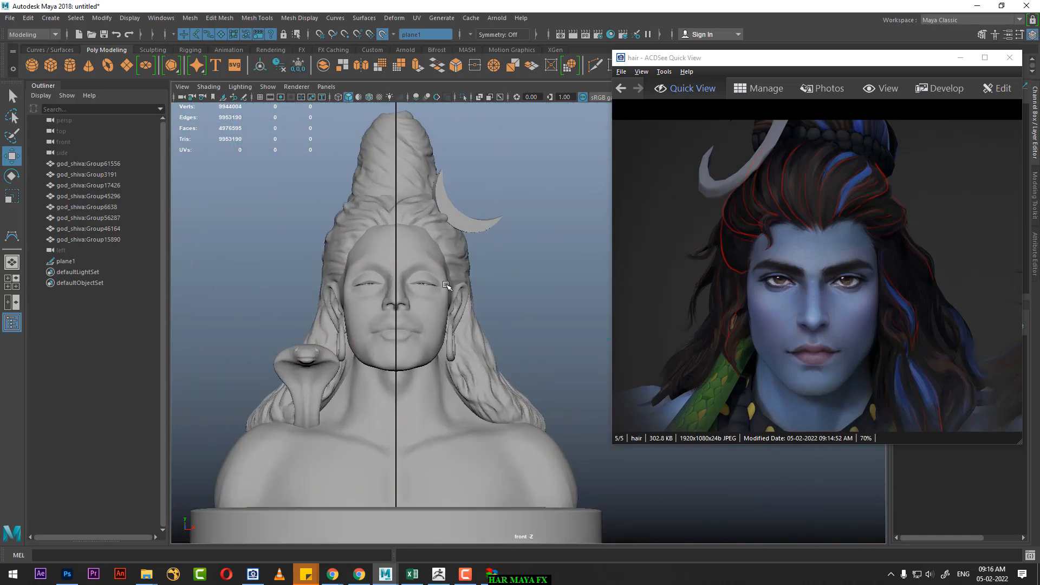
alt+middle_drag(435, 264, 461, 342)
scroll(414, 261, down, 7)
scroll(414, 261, up, 4)
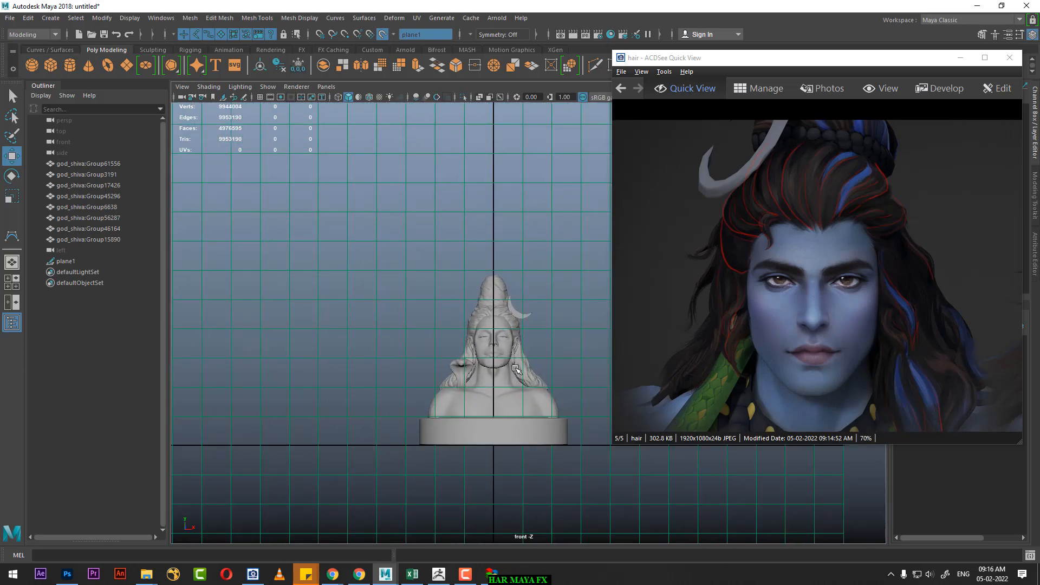
alt+middle_drag(397, 265, 302, 249)
scroll(408, 292, down, 4)
scroll(408, 291, down, 1)
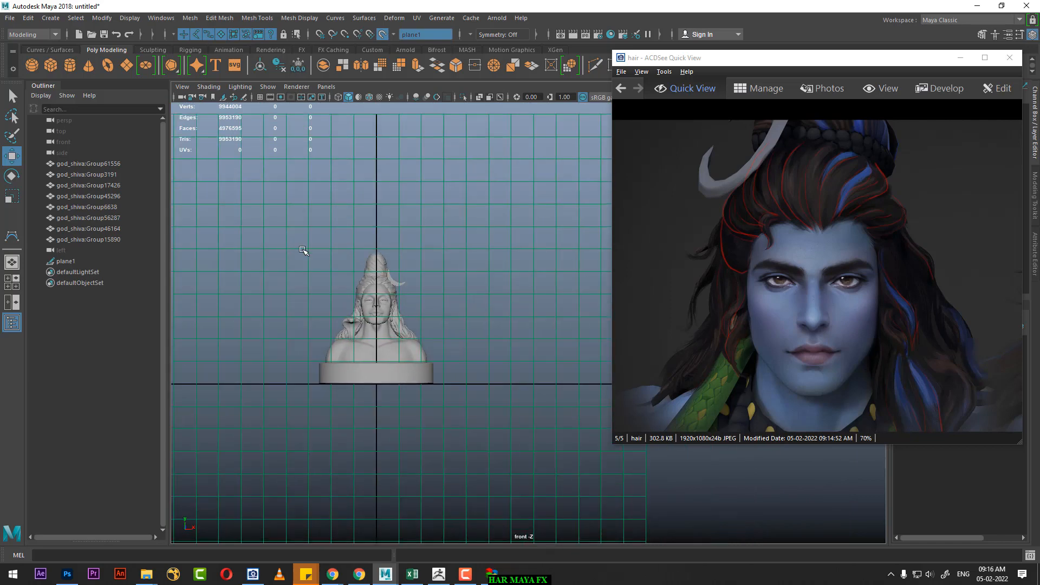
Step: Draw a CV curve on the live plane from the hairline's centre, arcing up over the hair toward the crescent moon
scroll(301, 249, up, 7)
alt+middle_drag(388, 362, 514, 366)
scroll(507, 342, up, 1)
scroll(507, 343, up, 4)
alt+middle_drag(339, 245, 467, 310)
scroll(467, 309, up, 5)
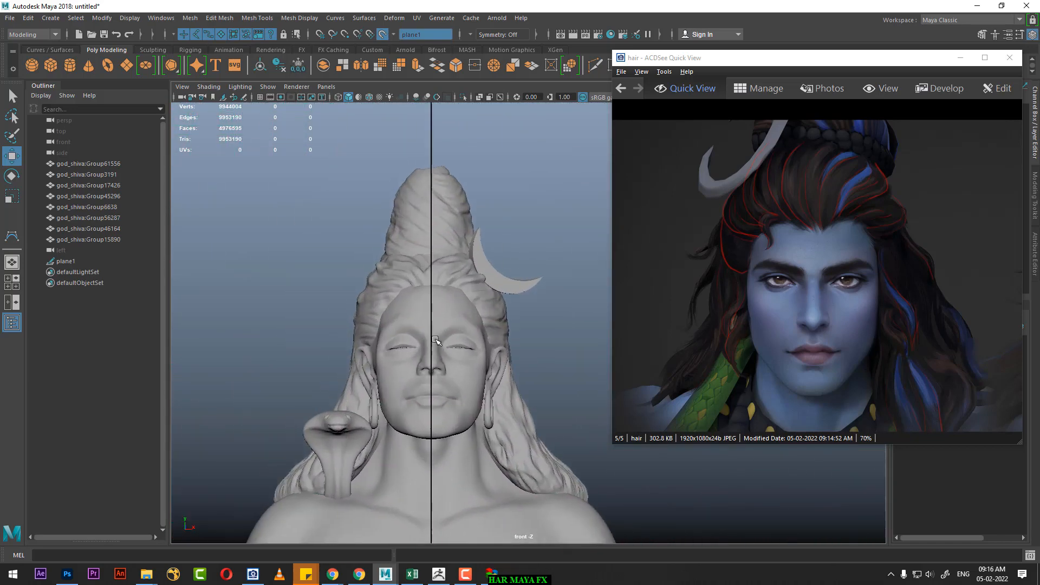
click(10, 236)
scroll(344, 255, up, 5)
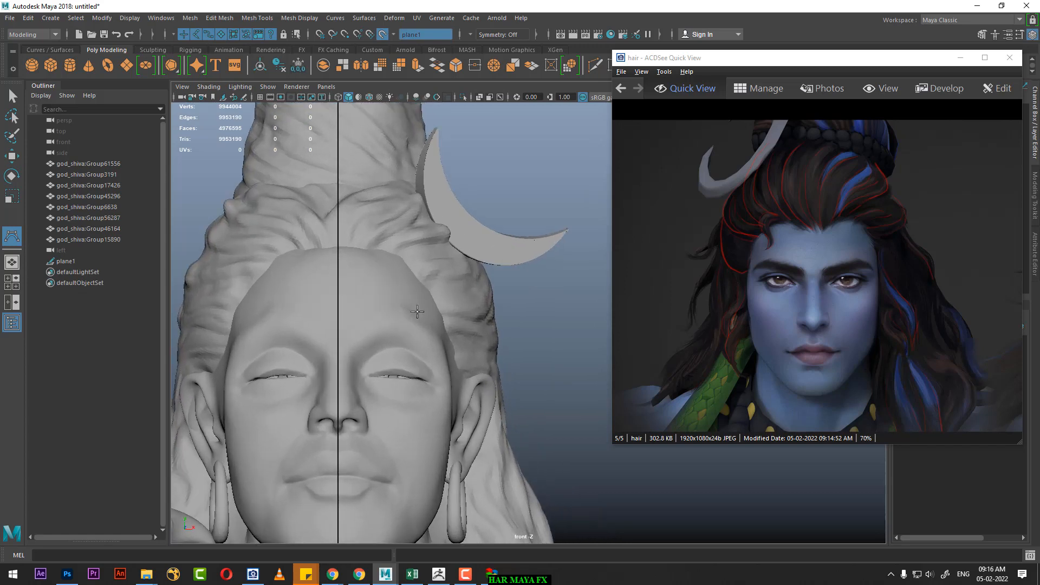
click(339, 254)
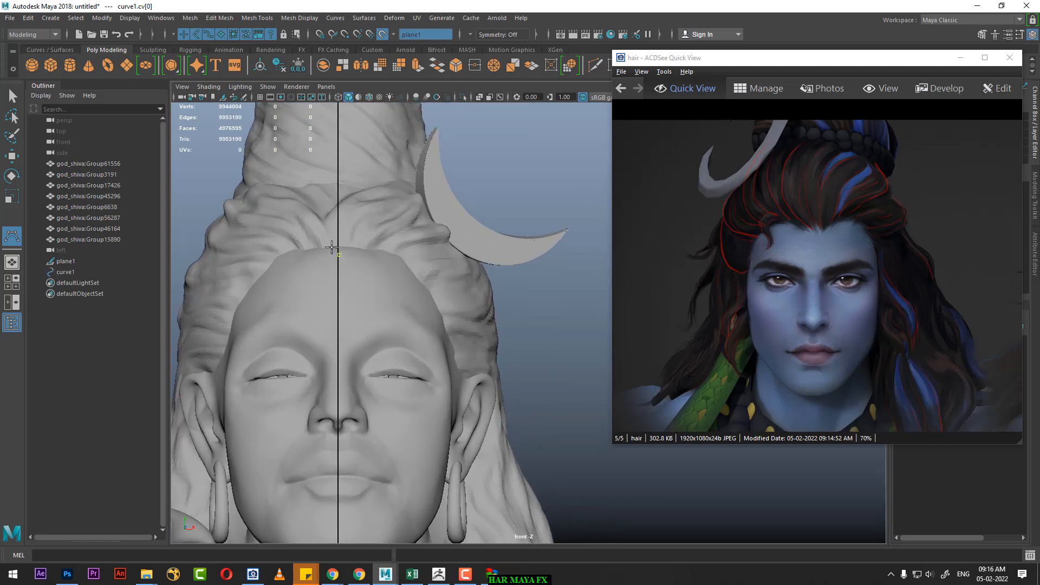
click(318, 217)
click(316, 201)
click(324, 189)
click(366, 163)
click(401, 166)
key(Return)
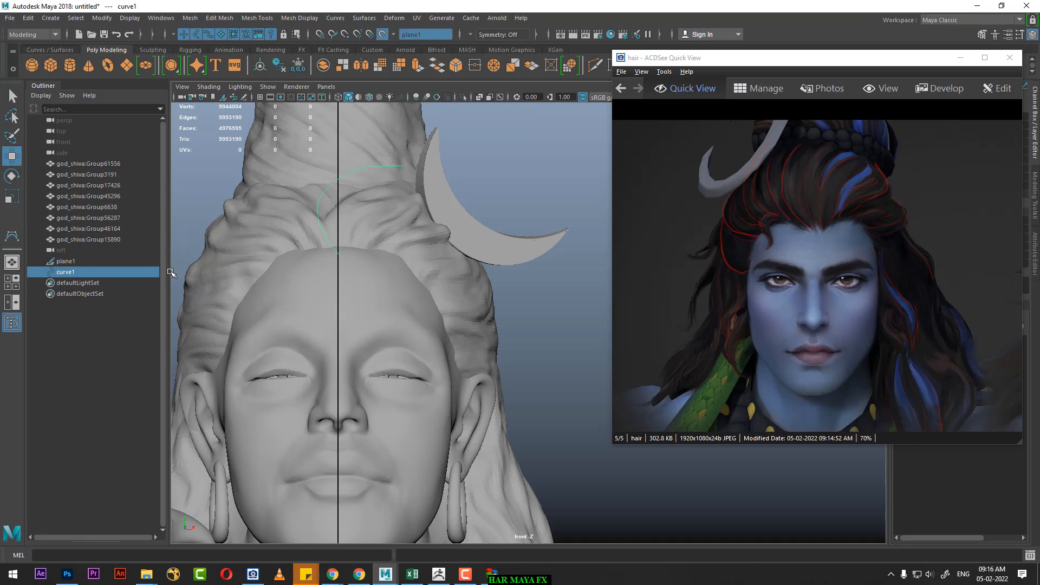
Step: Draw a second, wider CV curve from just below the hairline's centre, running outside the first curve toward the crescent moon
click(12, 236)
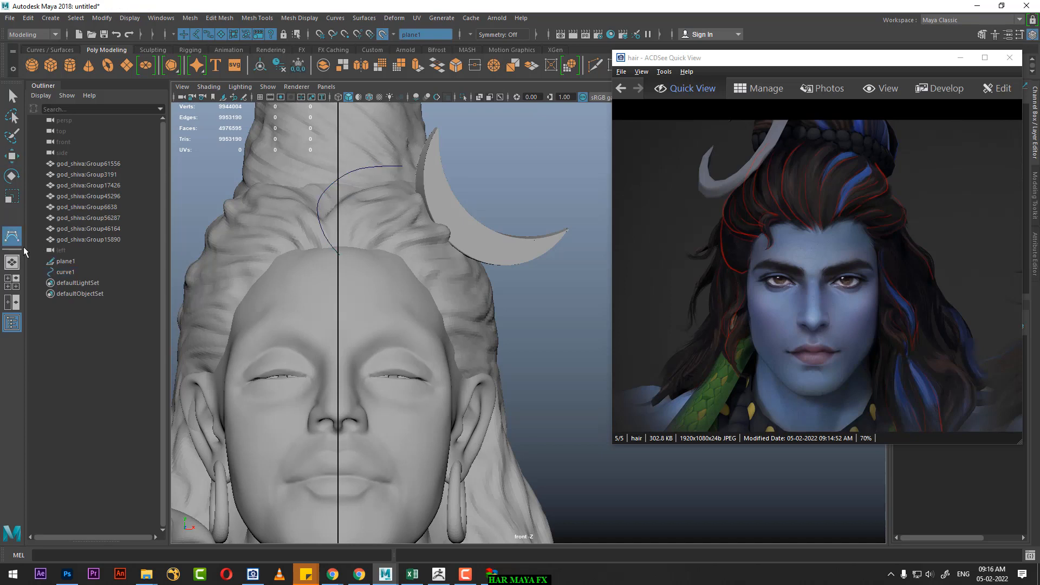
click(337, 263)
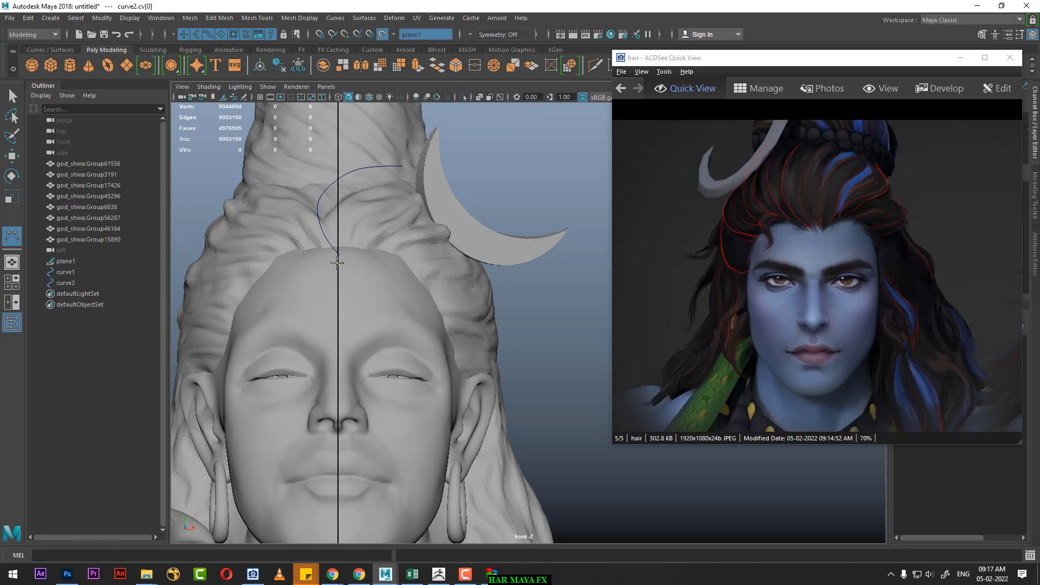
click(324, 256)
click(307, 244)
click(297, 218)
click(293, 190)
click(306, 173)
click(329, 159)
drag(350, 154, 377, 149)
click(392, 148)
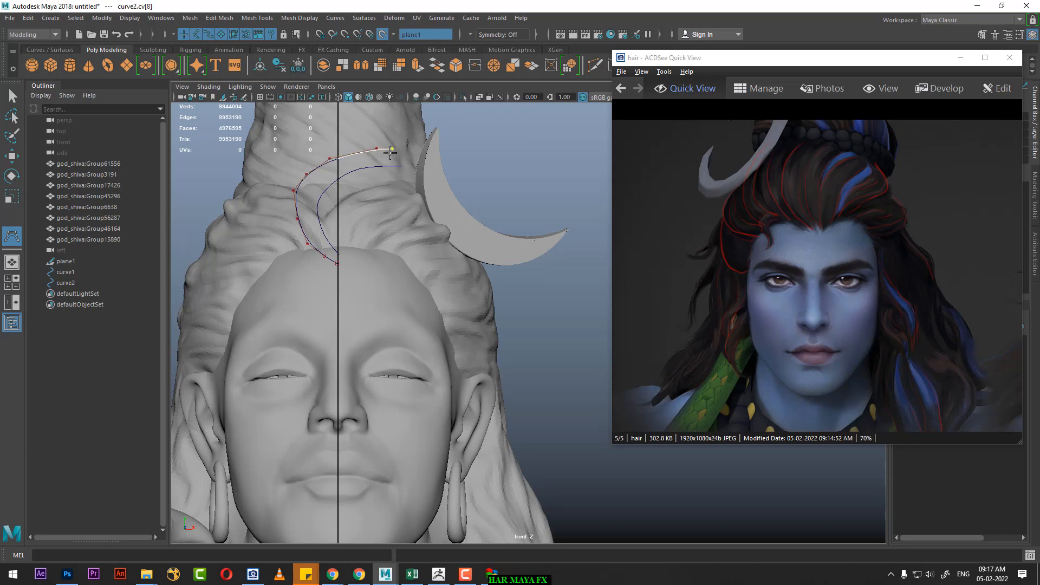
key(Return)
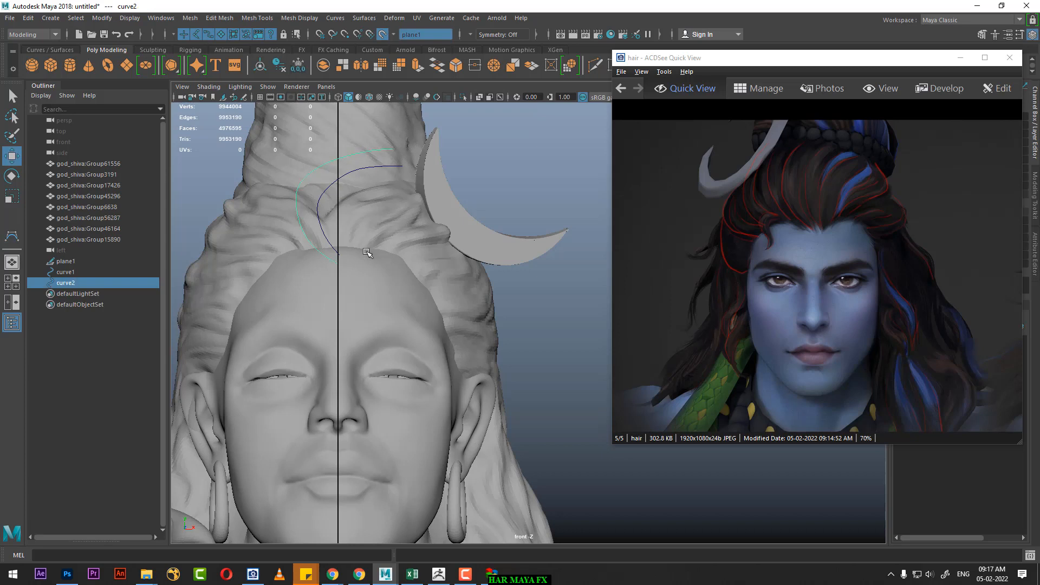
Step: Draw a third CV curve from the hairline beside the second curve, bowing further outward and ending above it
click(12, 236)
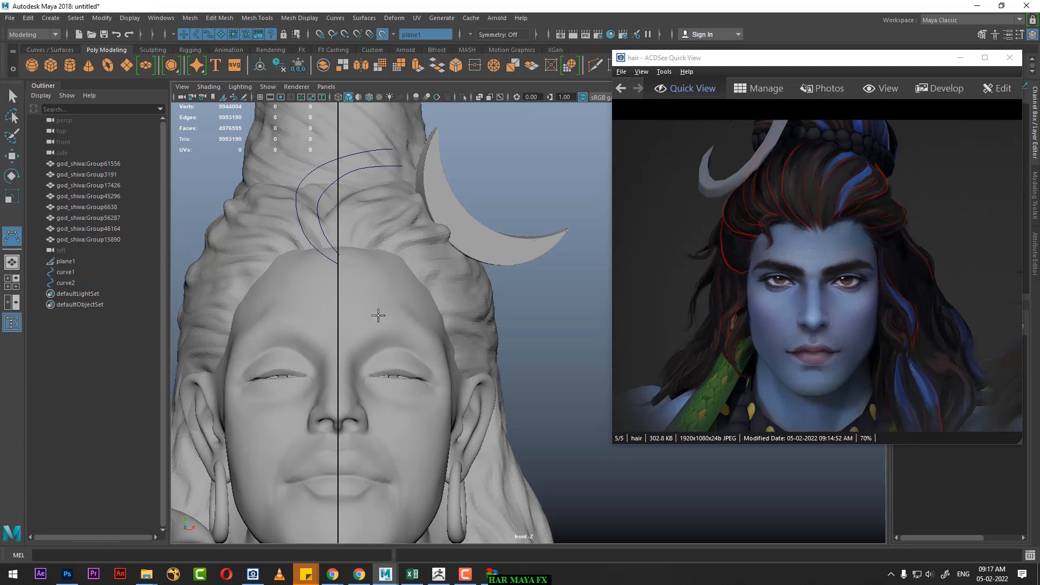
click(309, 254)
click(287, 242)
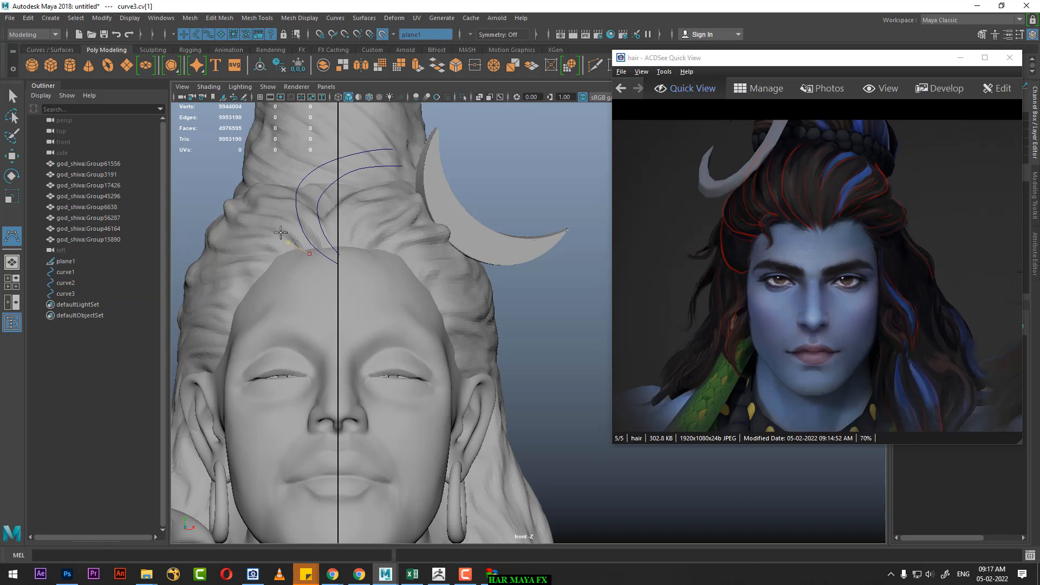
click(278, 225)
click(275, 204)
click(270, 186)
click(285, 166)
click(311, 153)
click(336, 146)
click(361, 144)
key(w)
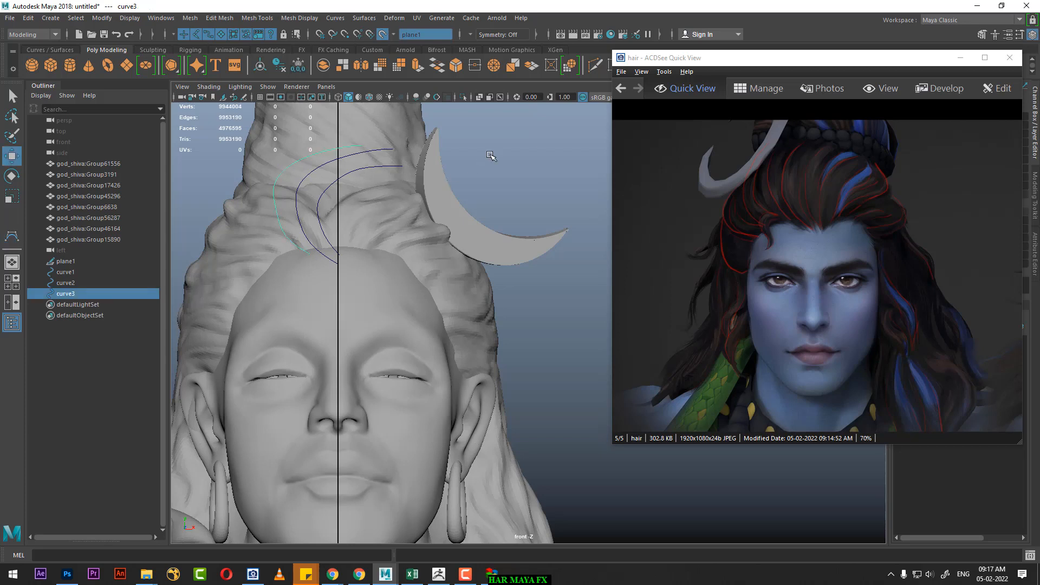
Step: Show the third curve's control vertices and shift the one at its outer bend slightly outward
right_drag(489, 155, 413, 154)
drag(244, 179, 269, 197)
click(270, 206)
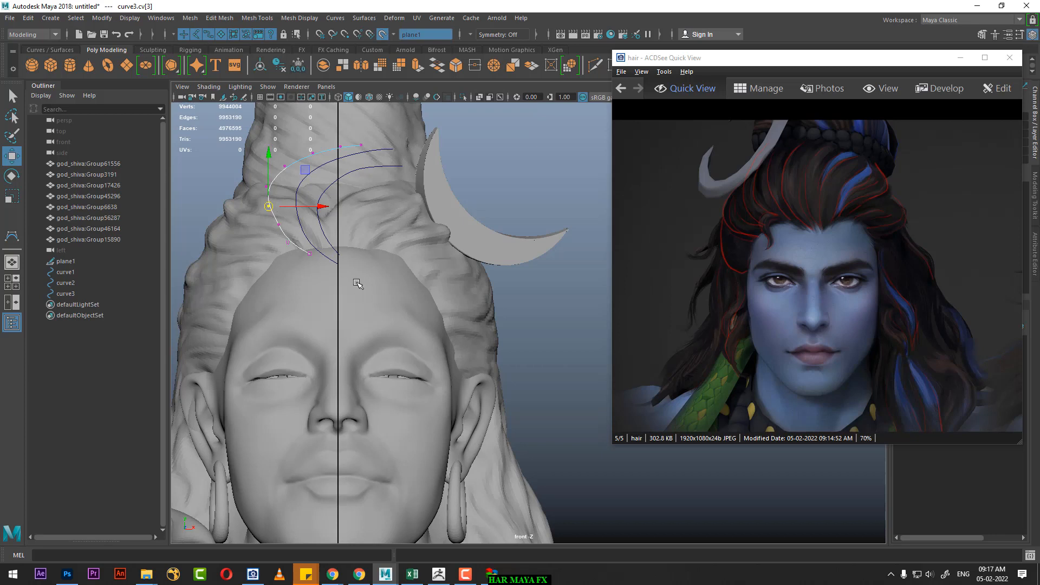
Step: Draw a fourth CV curve from the hairline beside the third curve, bowing outward over the hair and ending below the third curve's top
click(12, 239)
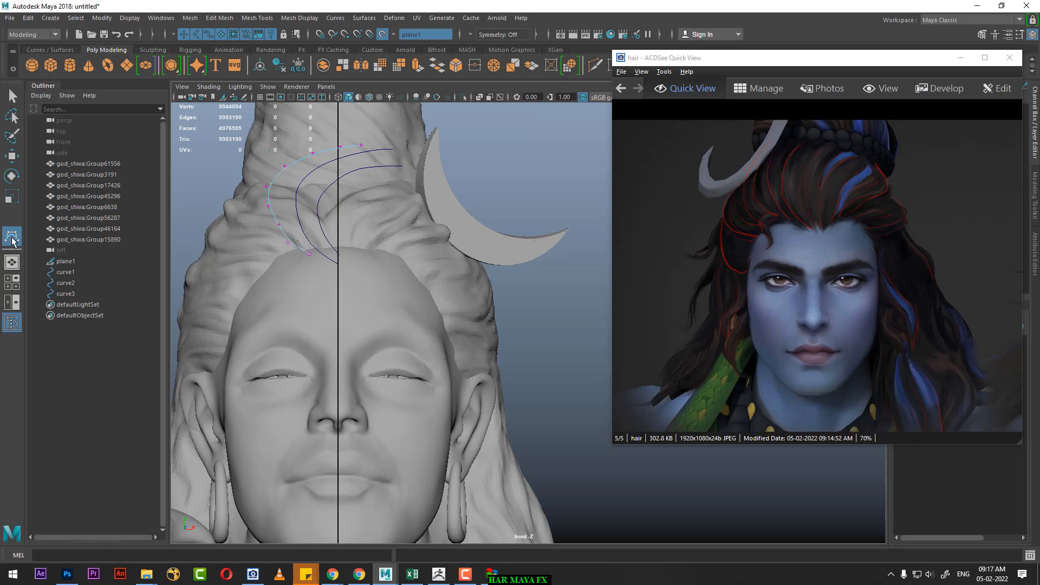
key(Return)
click(293, 251)
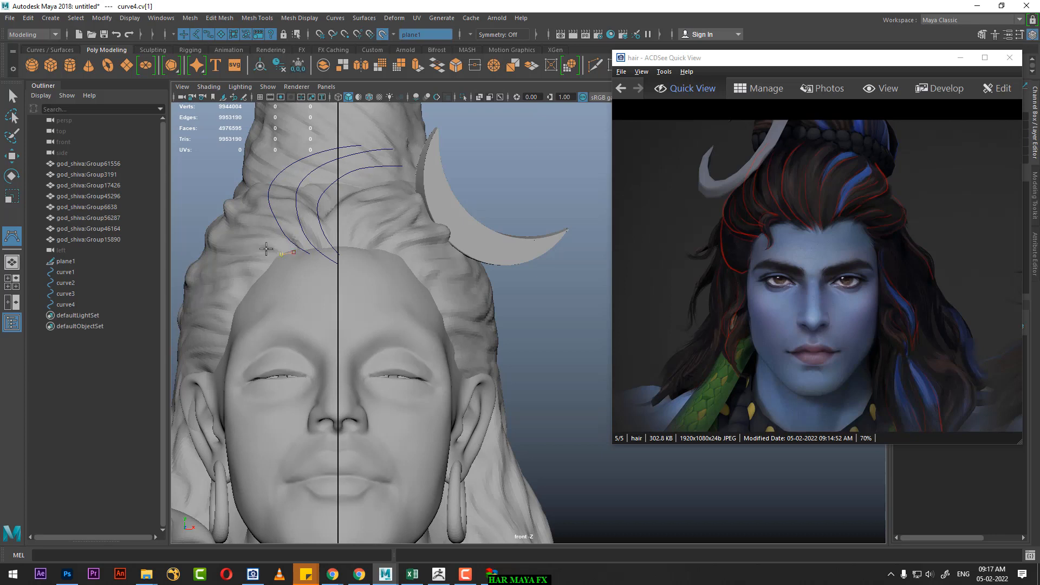
click(262, 247)
click(245, 230)
click(244, 196)
click(251, 178)
click(265, 173)
click(278, 165)
key(w)
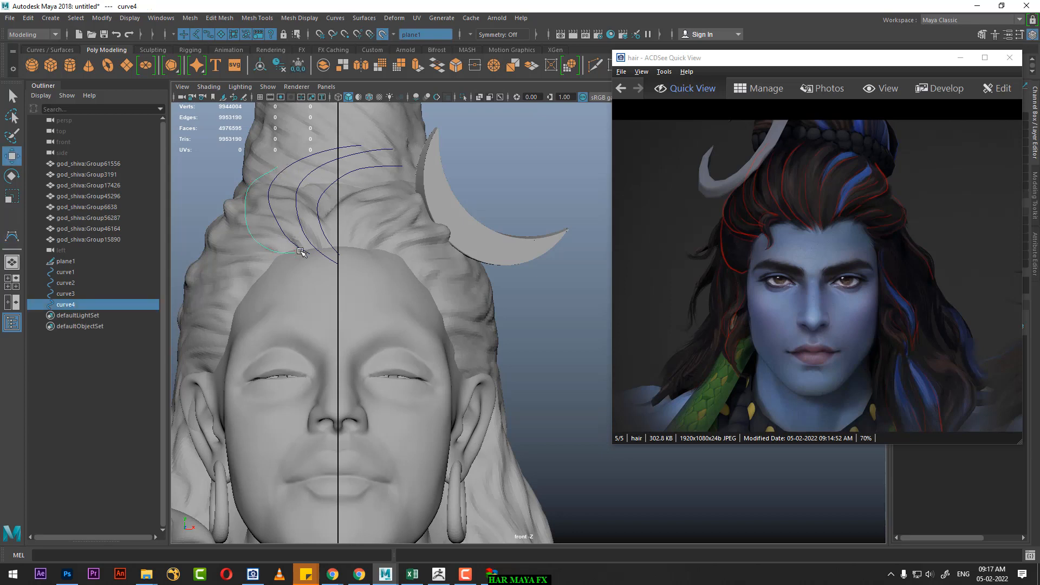
Step: Draw a fifth CV curve from the hairline below the fourth curve, bowing out to the hair's outer edge and back up beside the fourth
click(11, 235)
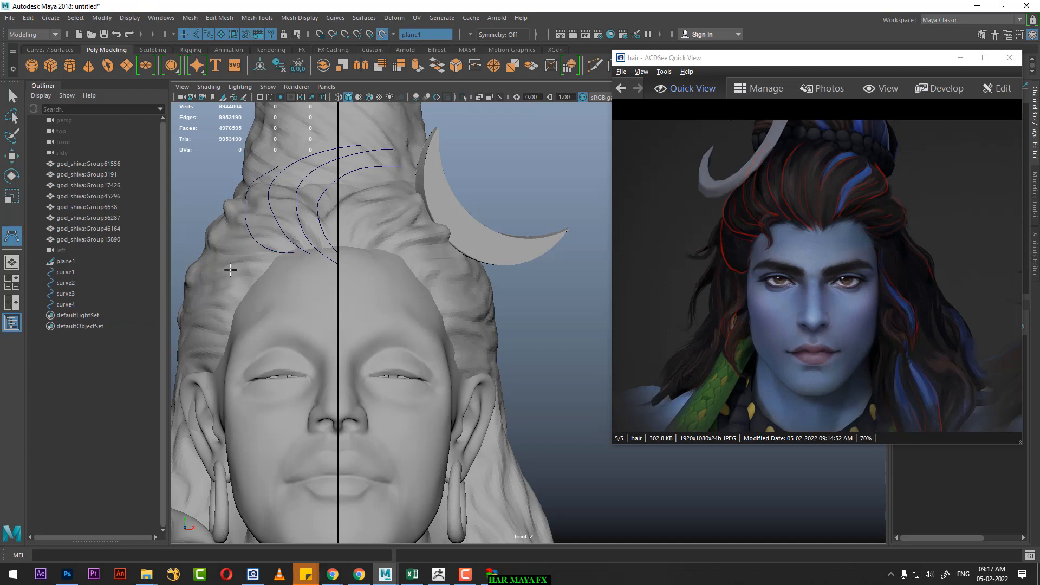
click(282, 262)
click(263, 263)
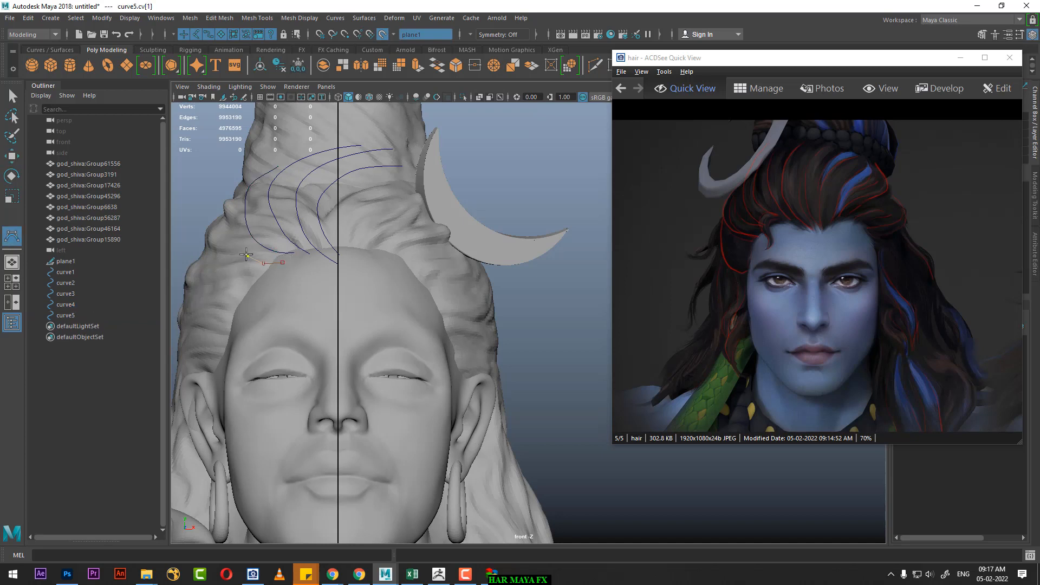
click(246, 255)
click(219, 240)
click(222, 209)
click(233, 190)
click(248, 175)
click(250, 172)
key(w)
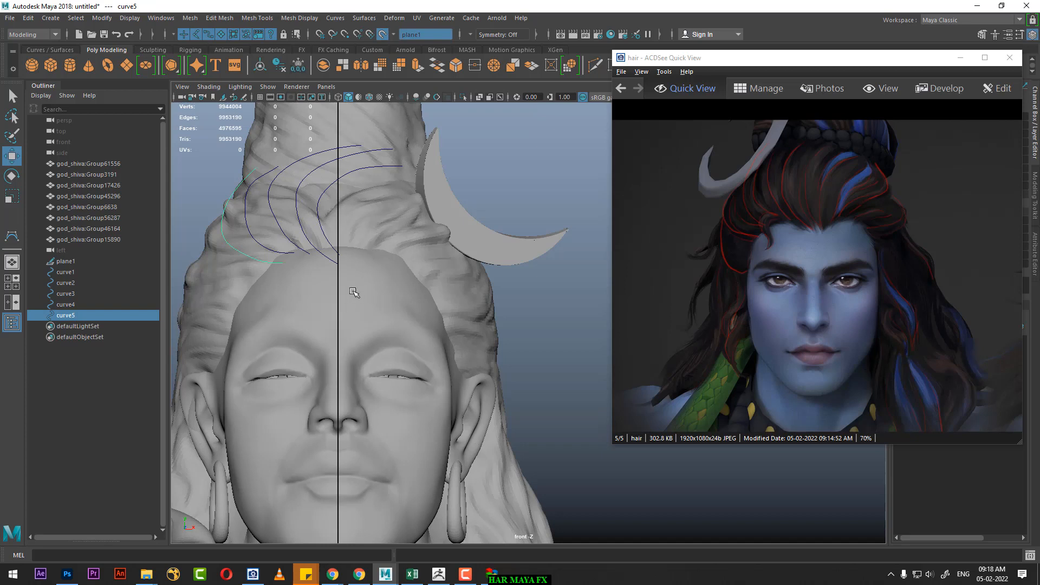
Step: Draw a sixth CV curve from further down the hairline, swinging out to the hair's edge and rising to the fifth curve's upper end
scroll(352, 289, up, 3)
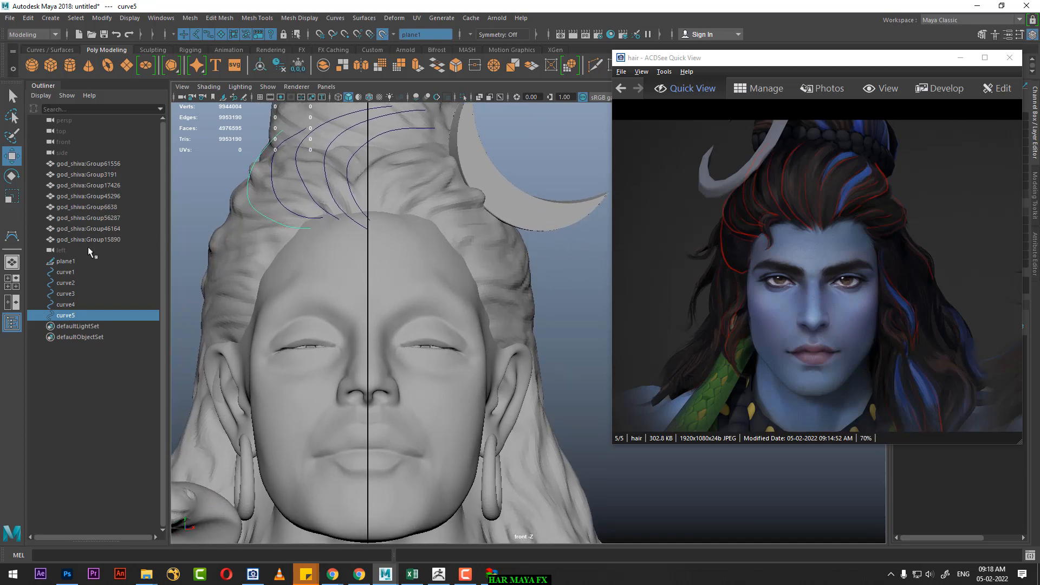
click(12, 237)
click(284, 241)
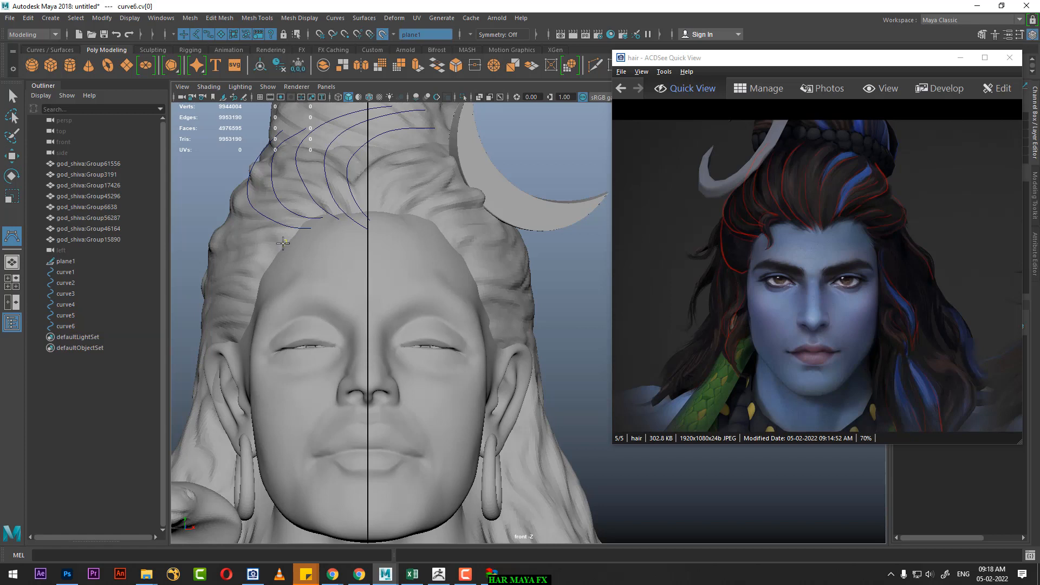
click(273, 250)
click(250, 247)
click(215, 236)
click(211, 227)
click(221, 209)
click(233, 194)
click(252, 166)
key(w)
Step: Draw a seventh CV curve from the temple out to the hair's silhouette and up along it, outside the sixth curve
click(12, 236)
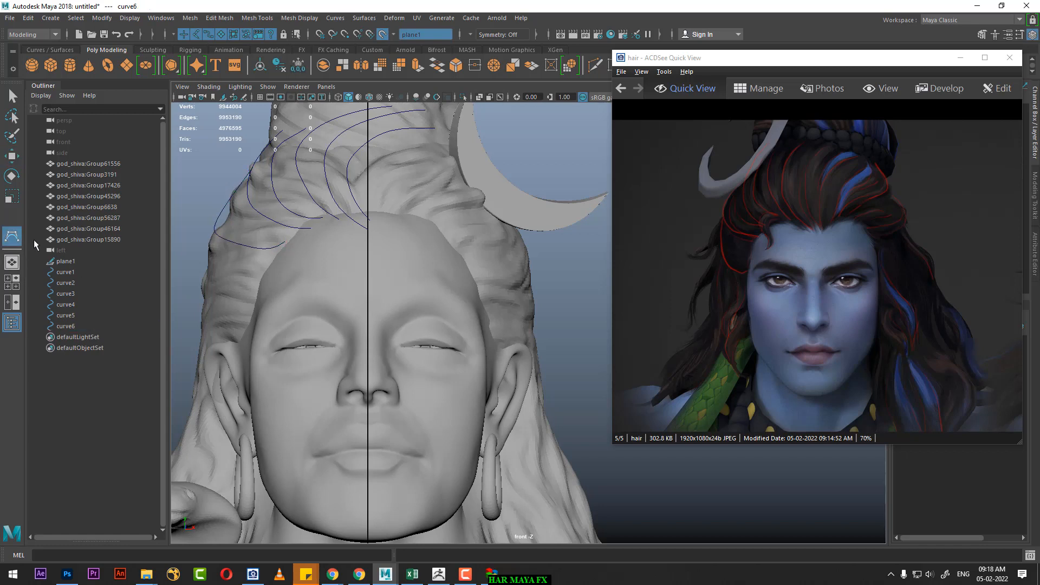
click(261, 281)
click(222, 283)
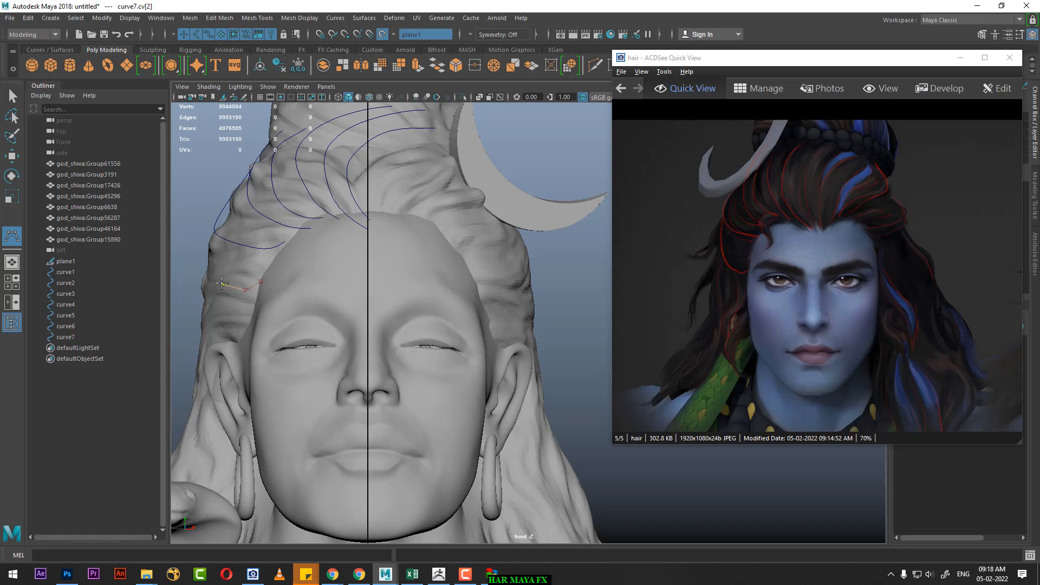
click(205, 266)
click(205, 254)
click(205, 240)
click(213, 215)
click(223, 190)
click(240, 175)
key(w)
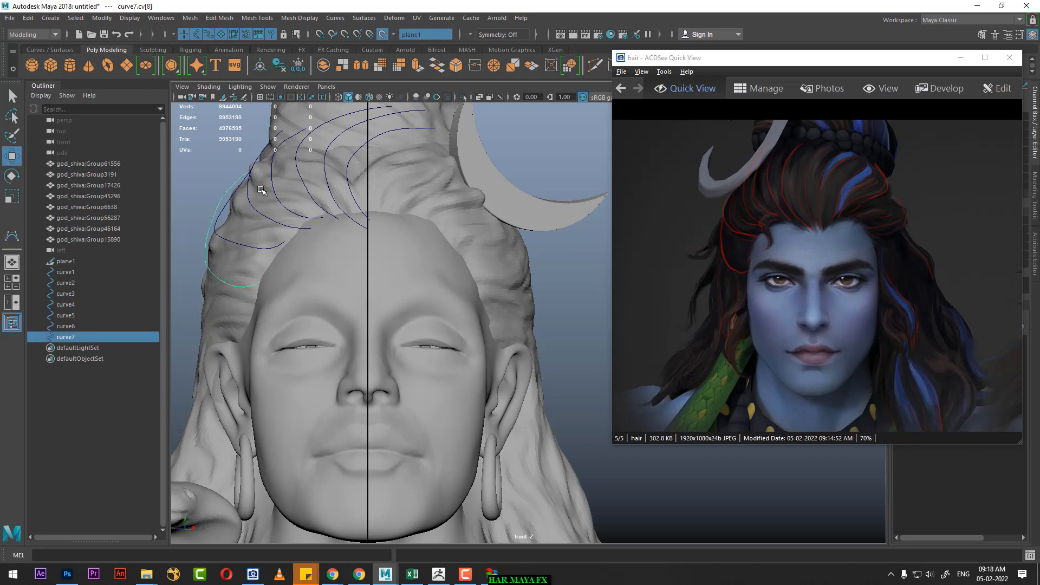
Step: Draw an eighth CV curve from the hairline just past the centre on the crescent moon's side, rising in an S-shape toward the crescent's upper tip
scroll(501, 295, up, 1)
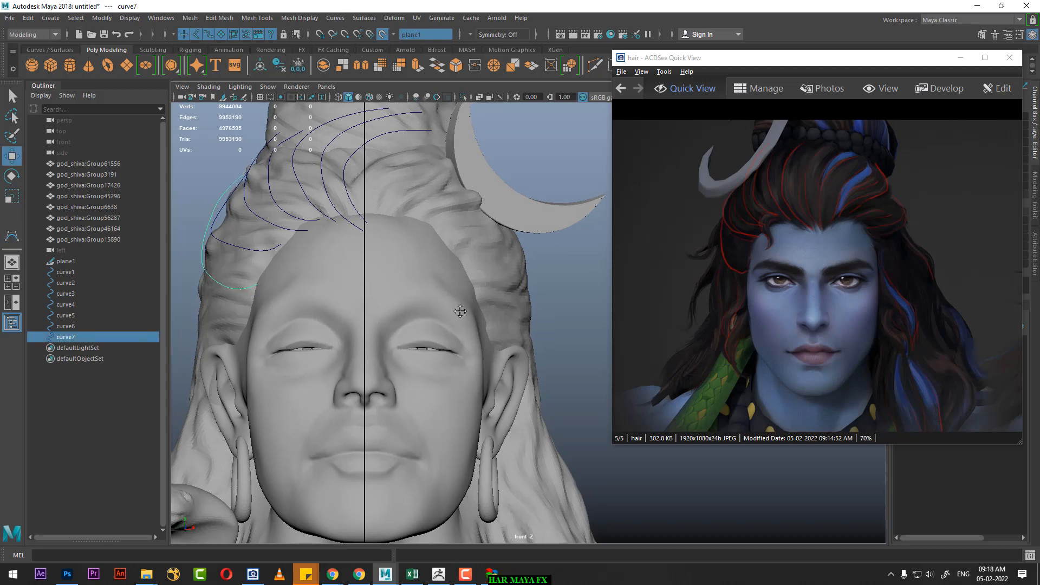
alt+middle_drag(497, 296, 468, 327)
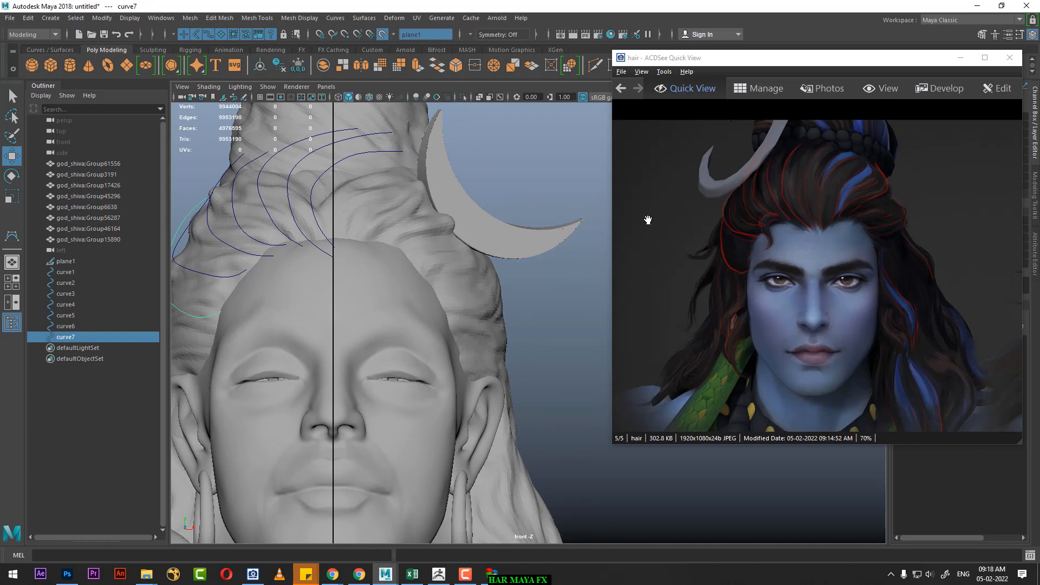
click(12, 237)
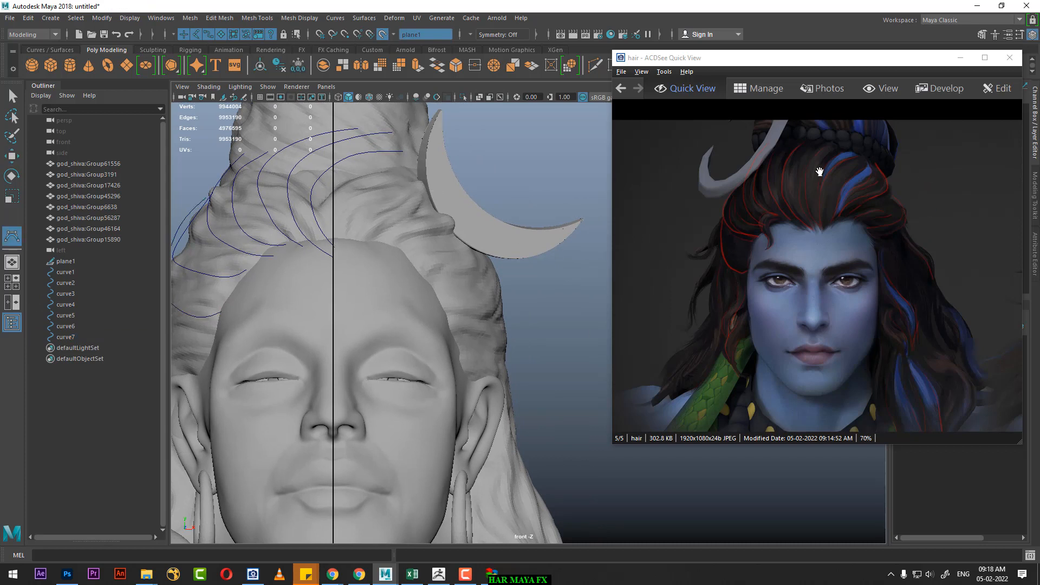
click(341, 240)
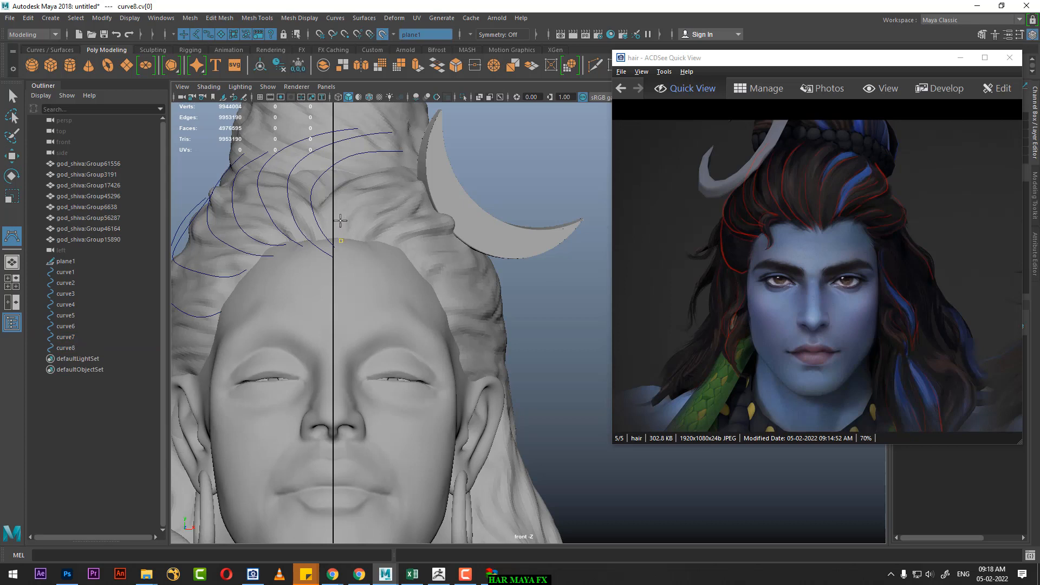
click(343, 216)
click(360, 201)
click(366, 182)
click(378, 170)
click(390, 168)
click(414, 156)
click(415, 141)
key(w)
Step: Show the eighth curve's control vertices and shift its second and third ones inward to smooth the lower bend
right_click(509, 172)
right_drag(509, 172, 455, 172)
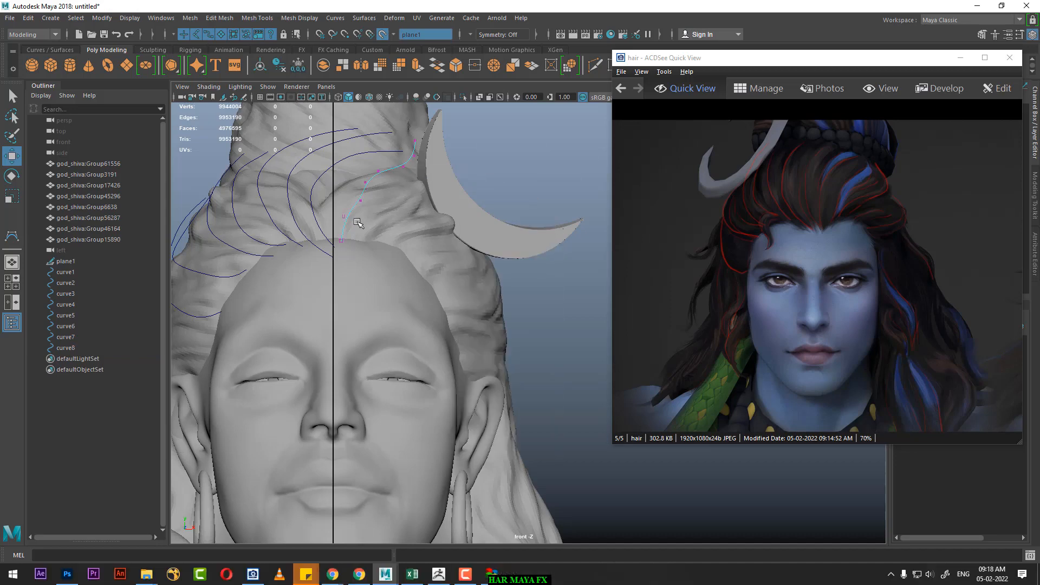
scroll(378, 277, up, 1)
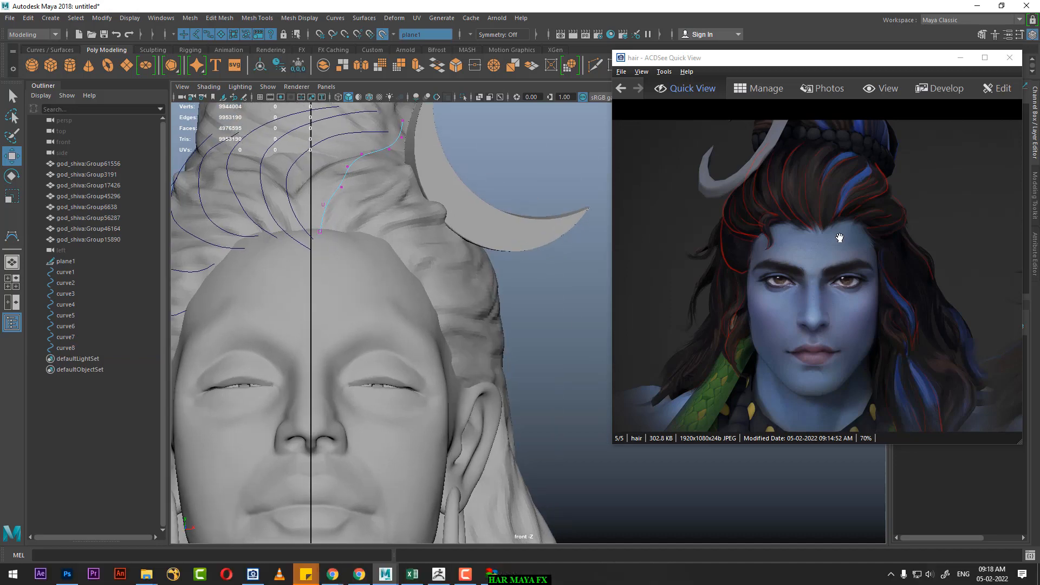
click(320, 230)
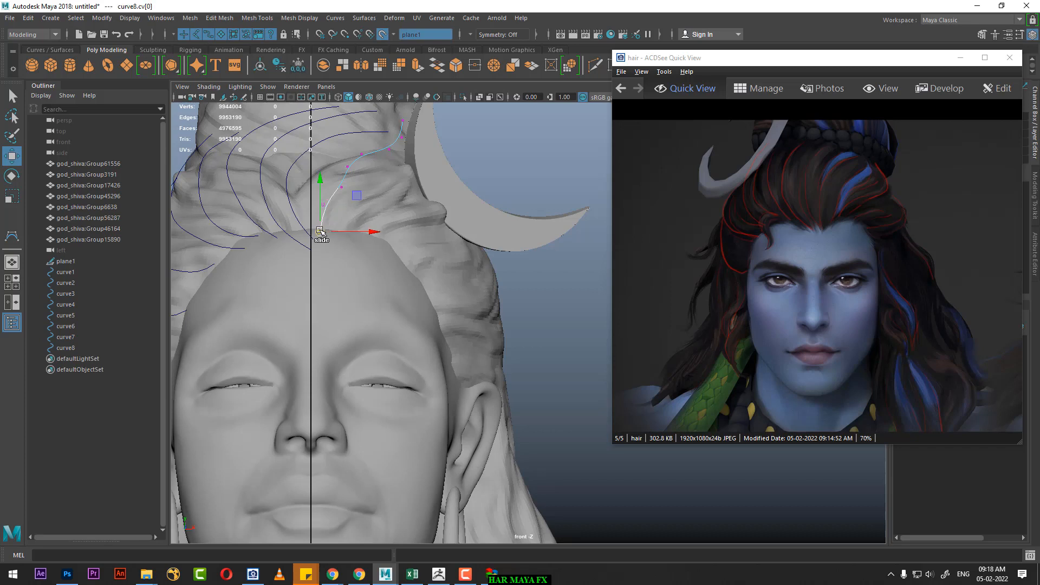
click(320, 230)
drag(320, 230, 318, 204)
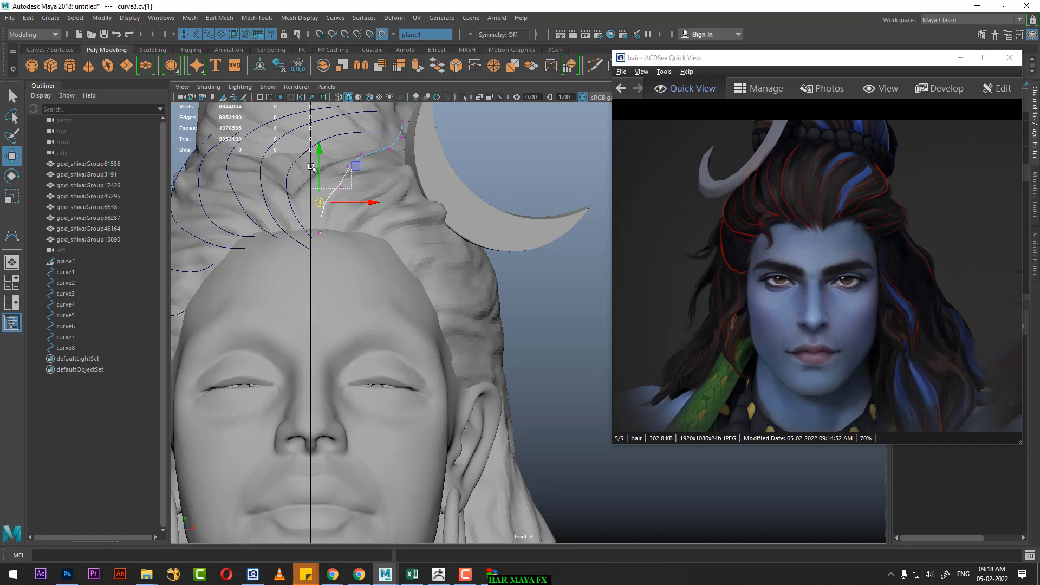
click(342, 187)
drag(343, 190, 330, 180)
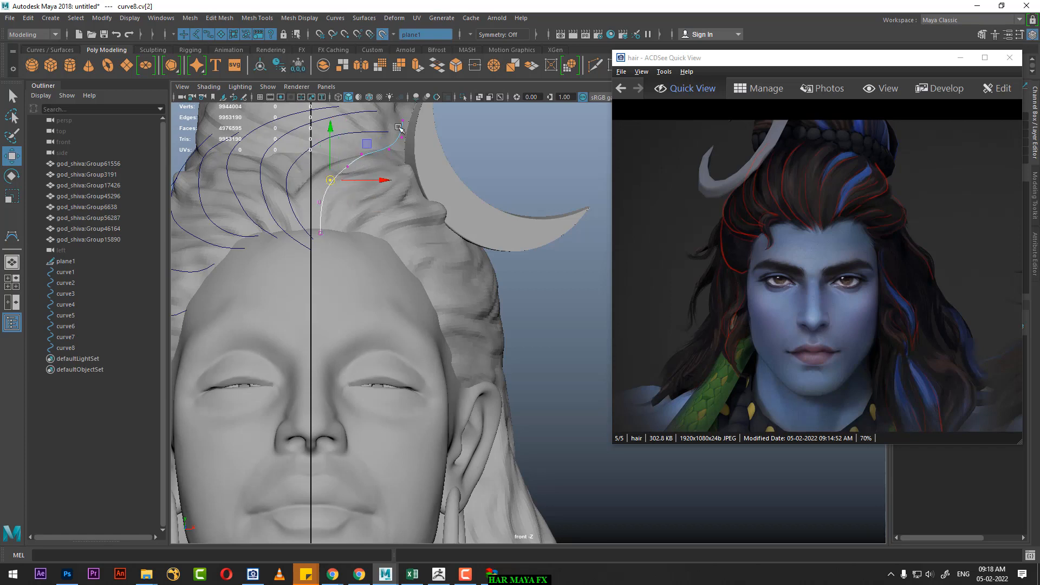
Step: Draw a ninth CV curve from the hairline beside the eighth, sweeping diagonally over the hair and up along the crescent moon's inner edge
click(11, 236)
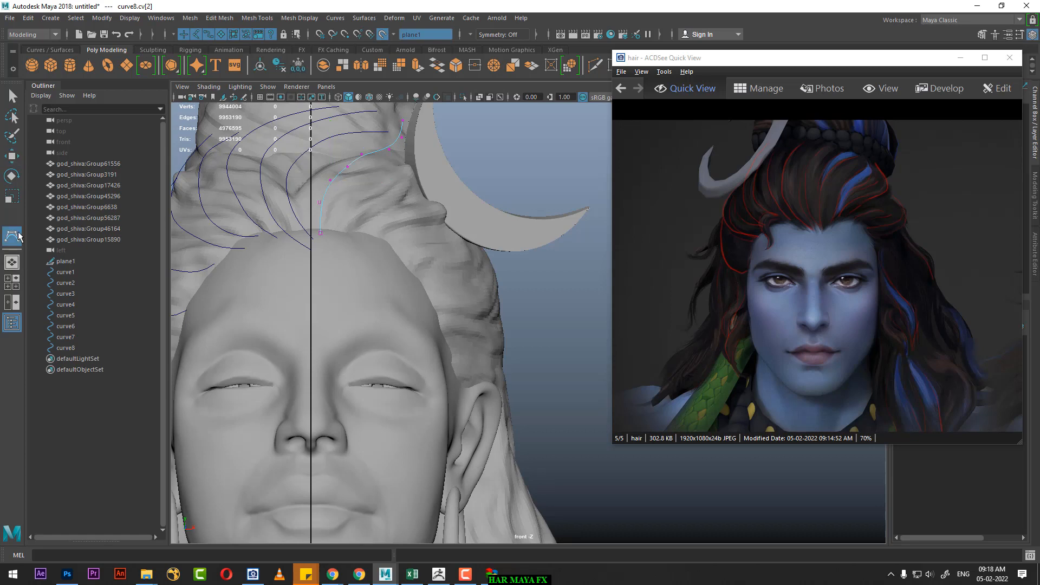
click(331, 227)
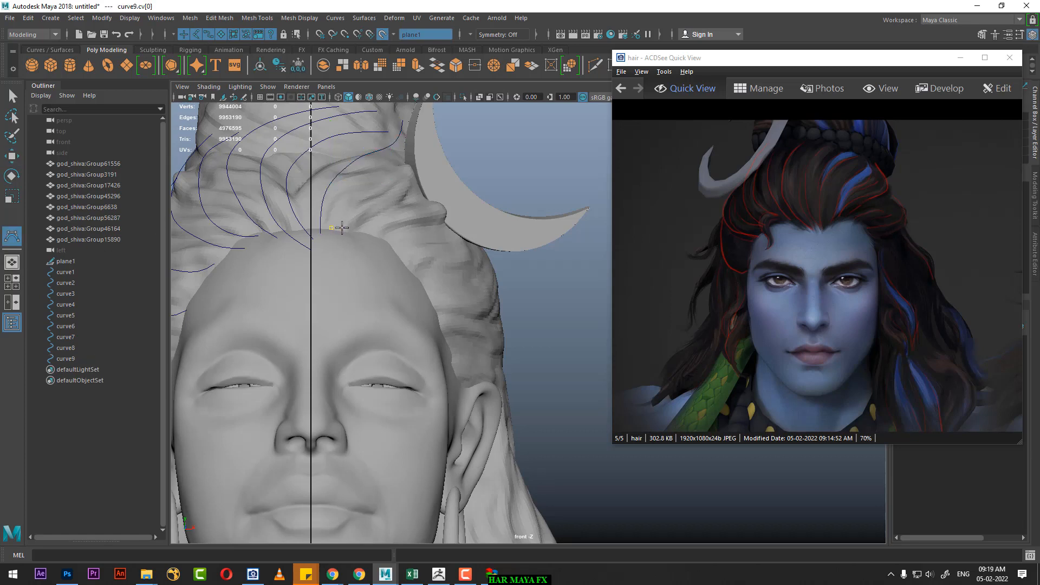
click(367, 202)
click(383, 184)
click(403, 171)
click(413, 156)
click(414, 137)
click(409, 118)
key(w)
Step: Draw a tenth CV curve from the hairline beside the ninth, running outward across the crescent moon's side and curling back up toward the bun
click(12, 235)
click(357, 227)
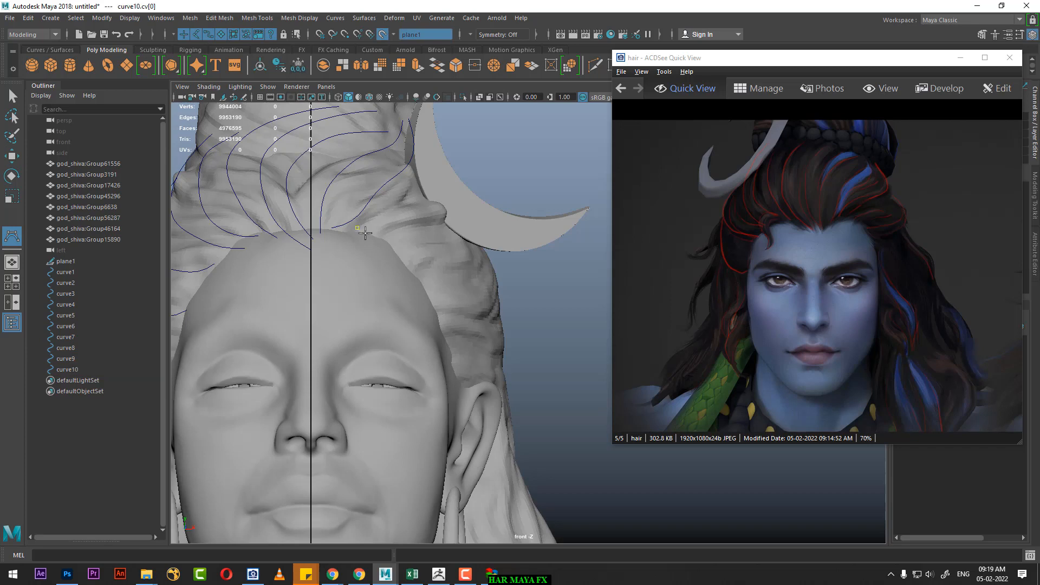
click(385, 220)
click(410, 210)
click(435, 207)
click(451, 186)
click(442, 164)
click(426, 154)
click(413, 141)
key(Return)
key(w)
Step: Draw an eleventh CV curve from the hairline below the tenth, bowing wider over the crescent moon and back to the tenth curve's upper end
click(14, 242)
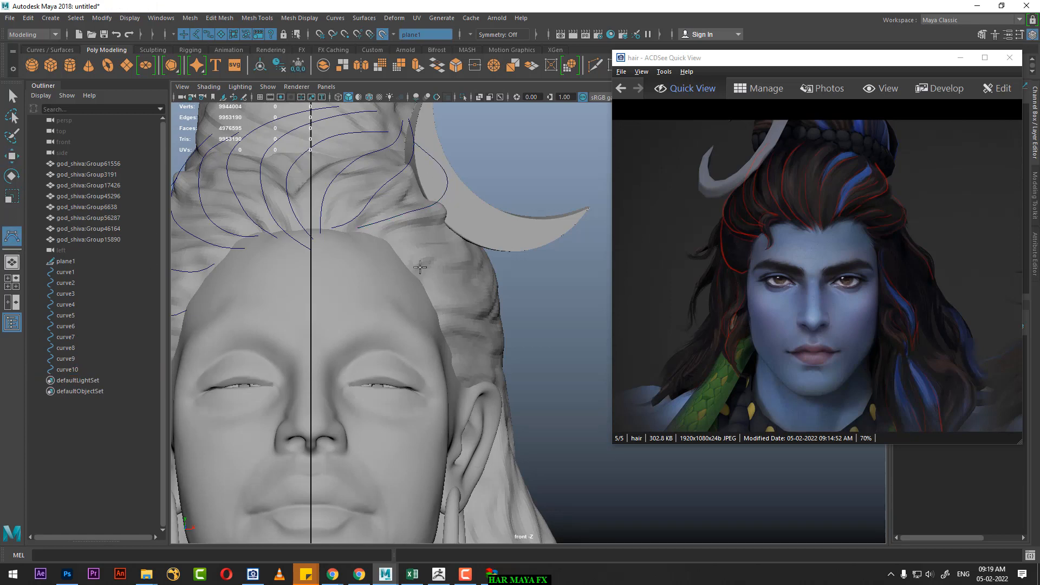
click(381, 239)
click(403, 237)
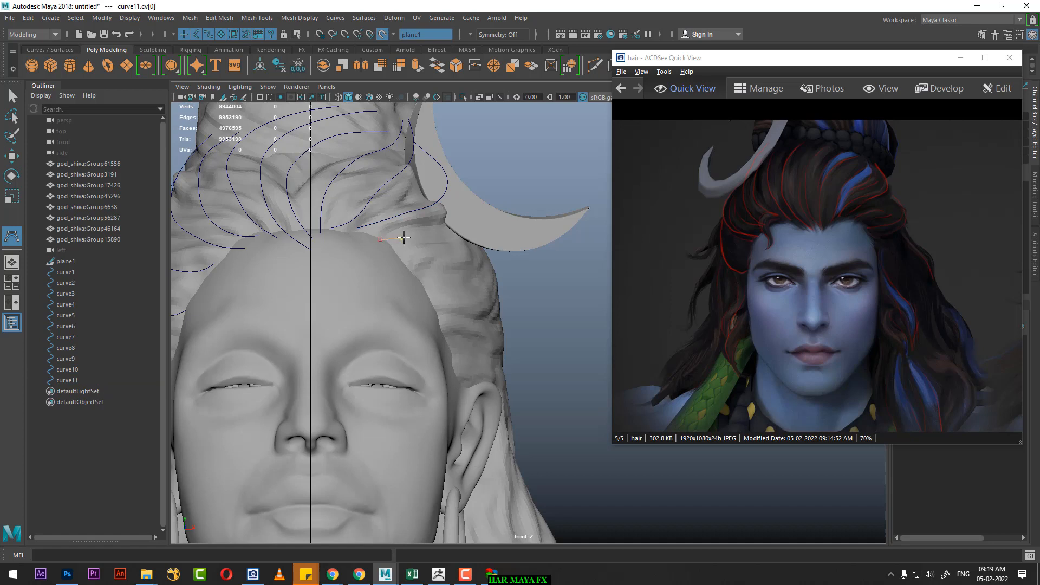
click(432, 235)
click(465, 232)
click(482, 217)
click(468, 190)
click(455, 175)
click(435, 156)
click(416, 139)
key(Return)
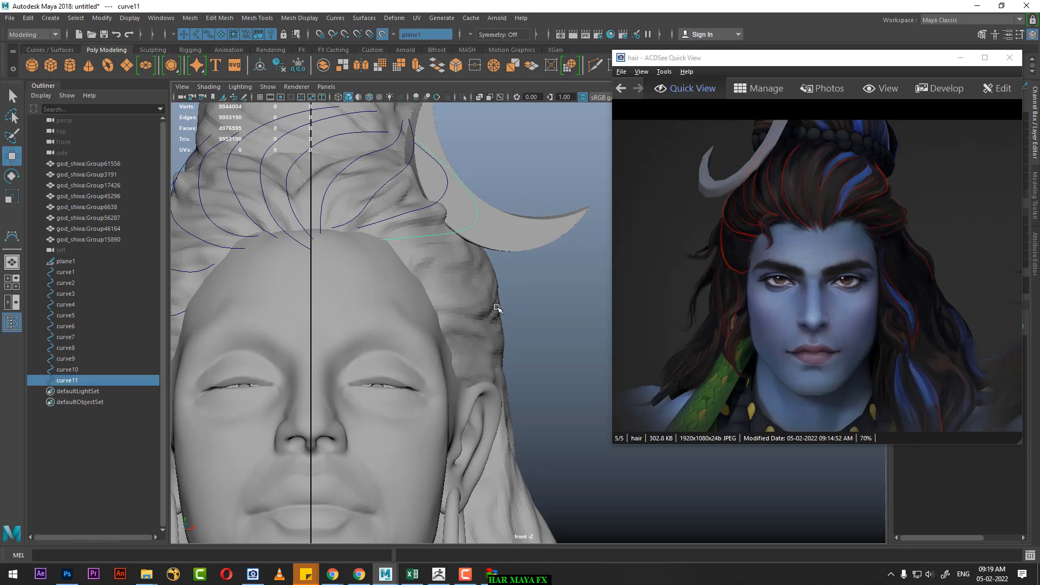
Step: Draw a twelfth CV curve from the hairline below the eleventh, running out past the hair's edge and back up over the crescent moon to the bun
alt+middle_drag(458, 294, 497, 258)
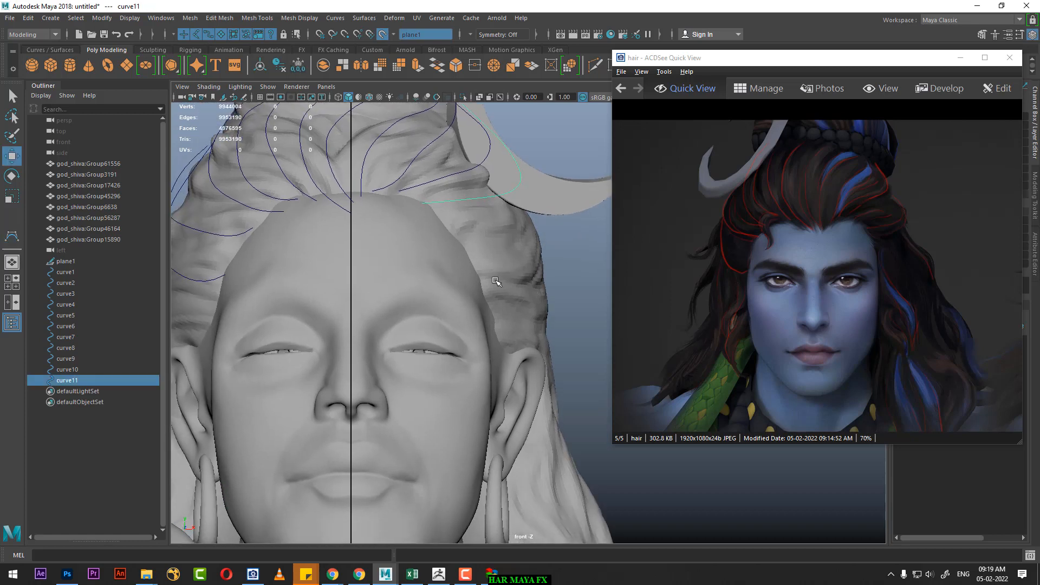
click(11, 236)
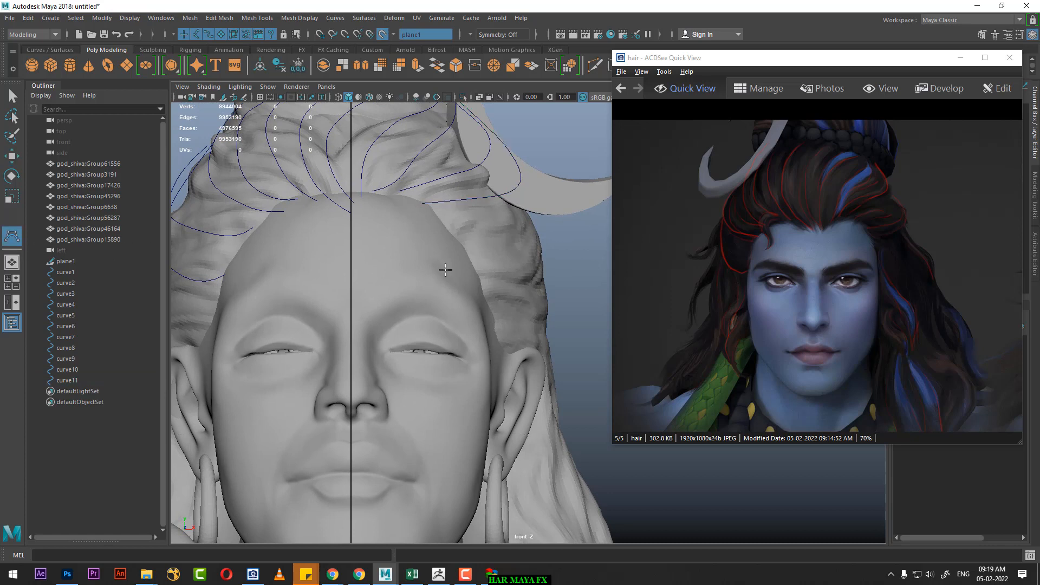
click(444, 222)
click(461, 226)
click(486, 227)
click(525, 223)
click(531, 213)
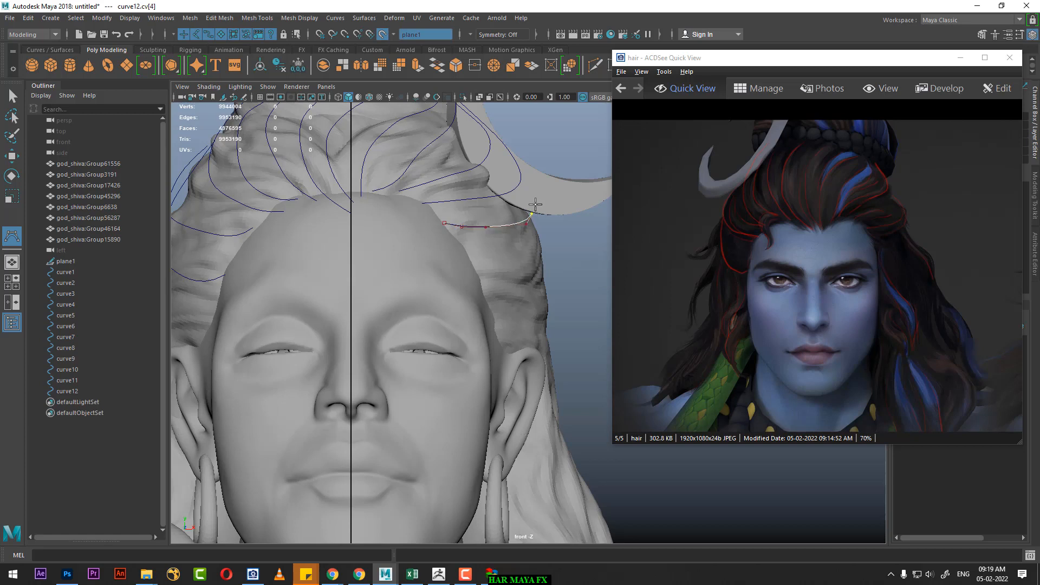
click(537, 201)
click(537, 182)
click(515, 147)
click(492, 126)
click(465, 109)
alt+middle_drag(458, 100, 452, 181)
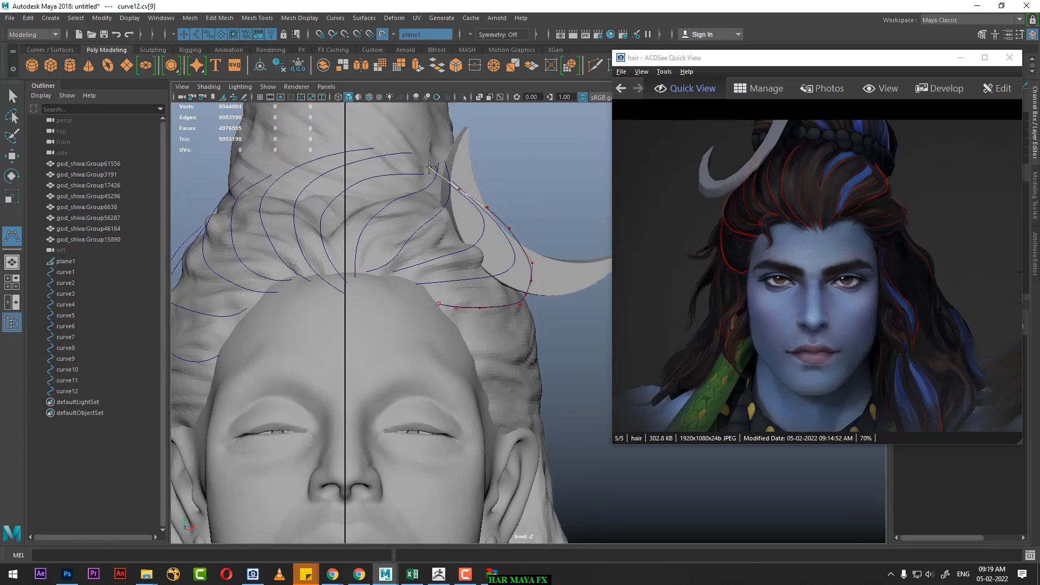
click(429, 168)
key(w)
Step: Turn off the live surface and check the drawn curves against the bust from the perspective view before returning to the front view
alt+right_drag(418, 343, 429, 361)
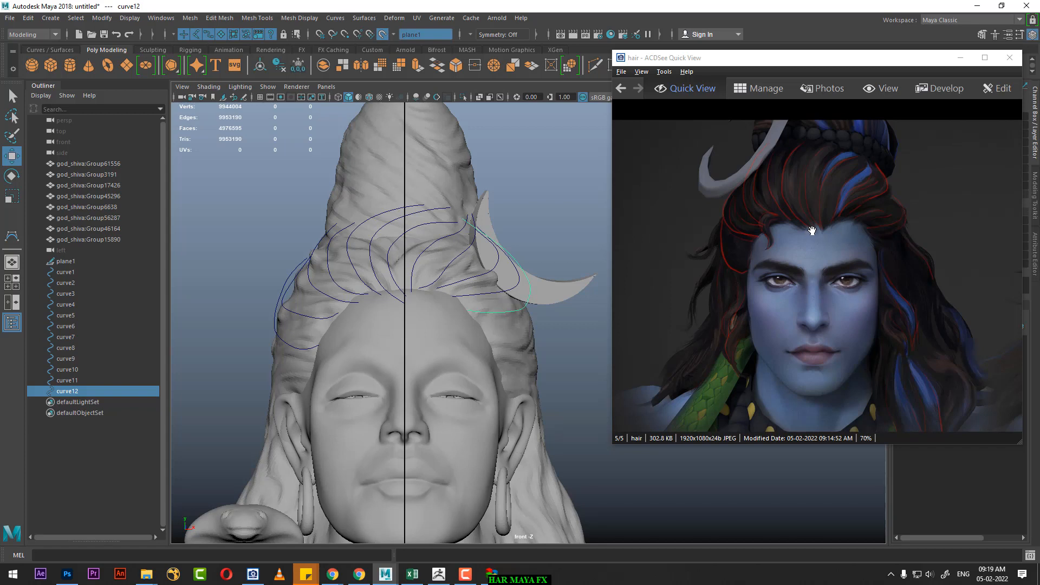
click(381, 34)
click(577, 234)
drag(545, 194, 183, 384)
key(space)
mouse_move(395, 327)
mouse_down()
mouse_move(404, 220)
mouse_move(466, 261)
mouse_move(347, 269)
mouse_up()
click(480, 228)
alt+drag(480, 227, 350, 255)
alt+drag(398, 231, 472, 266)
click(559, 223)
key(space)
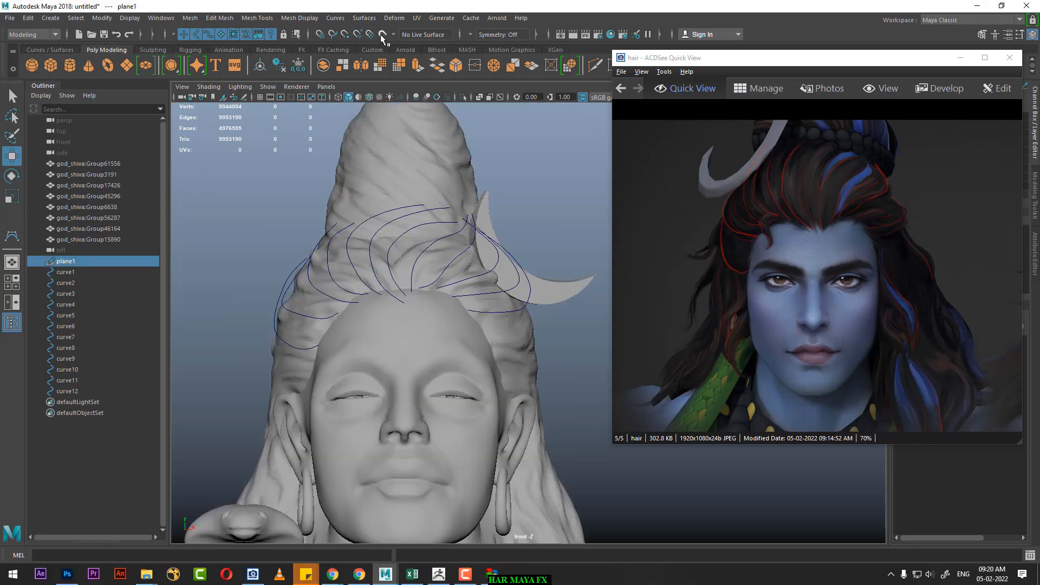
click(465, 574)
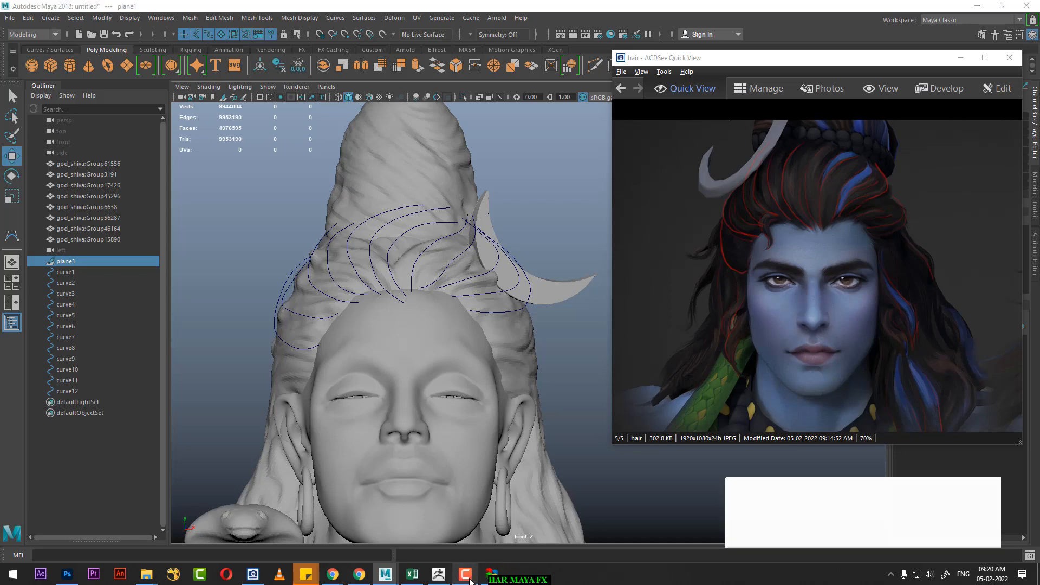
click(984, 533)
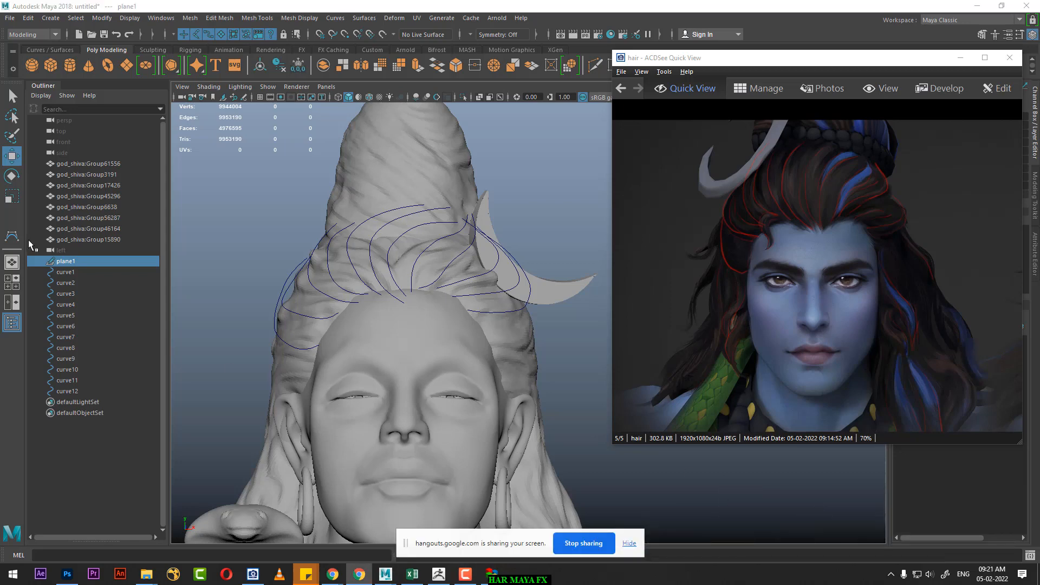
Step: Draw a thirteenth CV curve from the temple above the cobra-side ear, running out past the hair's edge and up toward the bun
click(11, 236)
scroll(327, 324, up, 3)
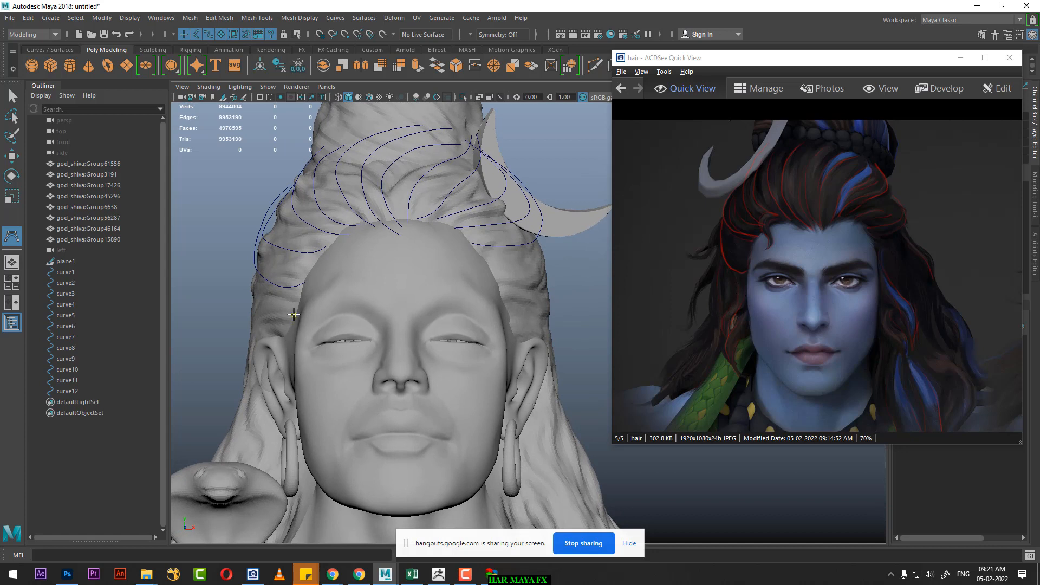
click(293, 314)
click(275, 320)
click(258, 315)
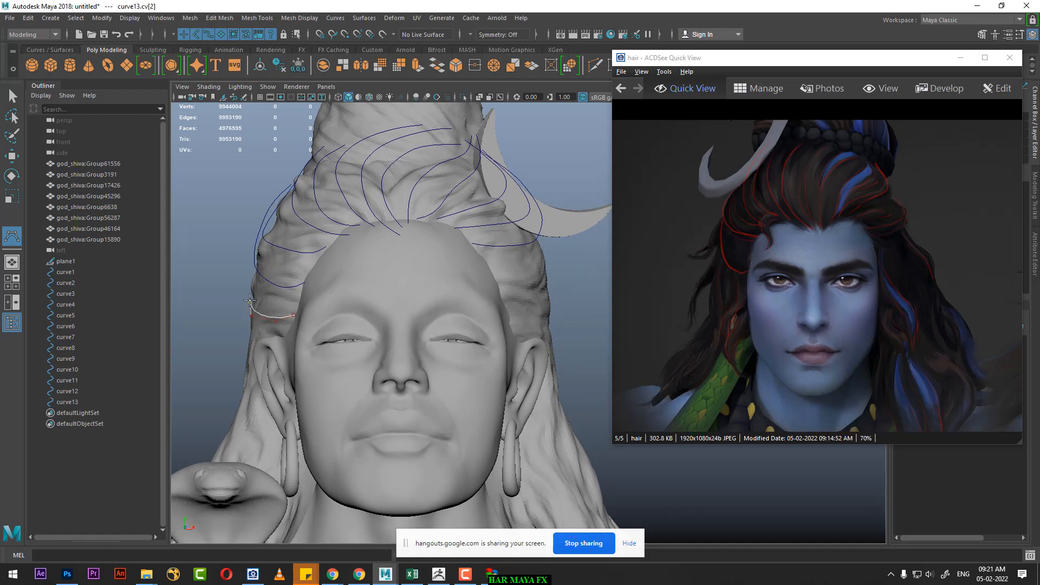
click(235, 279)
click(240, 256)
click(250, 234)
click(260, 217)
click(274, 201)
key(w)
click(833, 255)
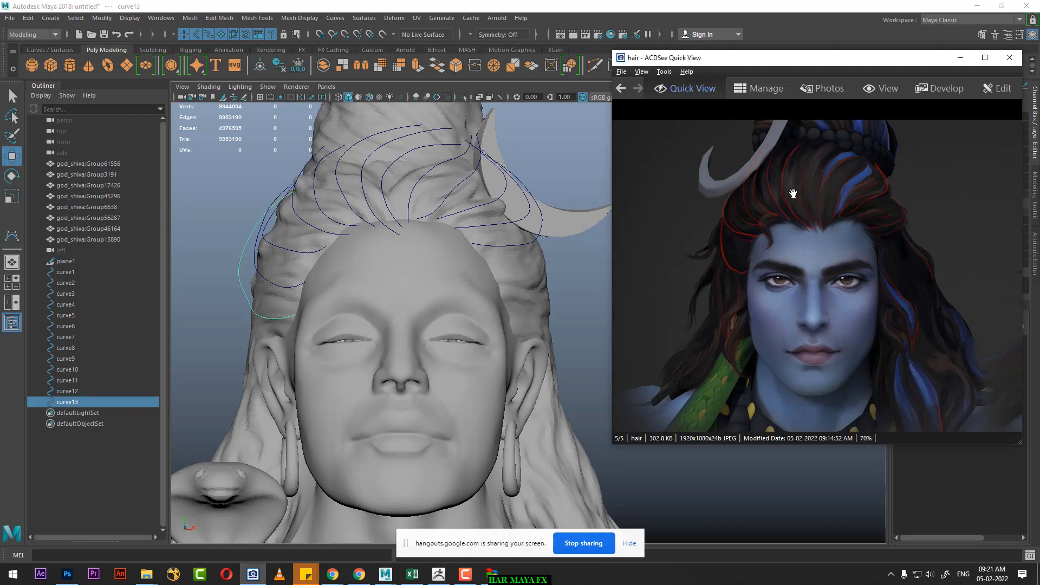
click(221, 201)
Step: Reshape the thirteenth curve by moving its lower CVs outward and, with Soft Select on, pulling its upper end up against the hair
click(228, 288)
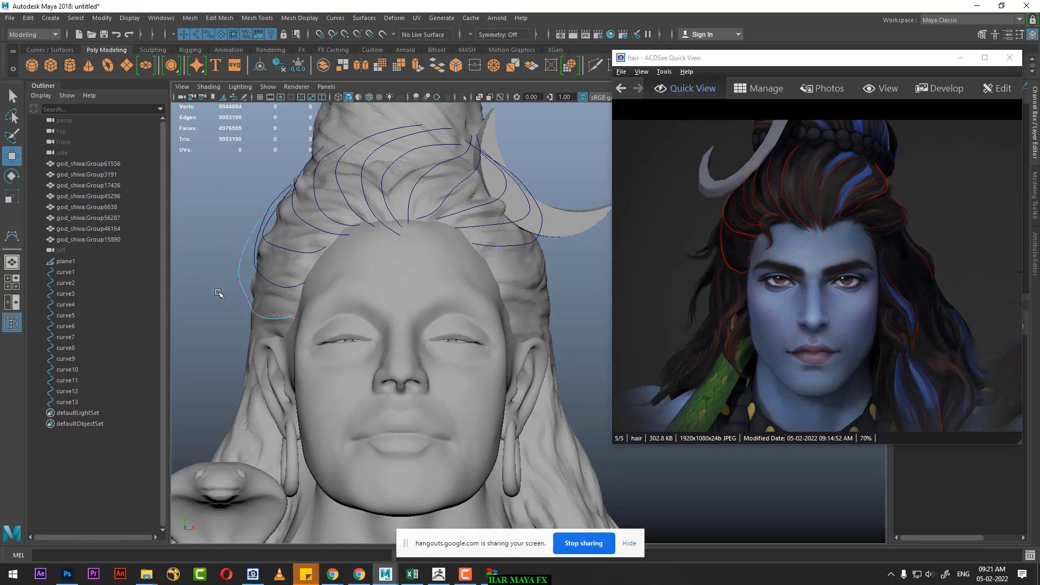
click(242, 272)
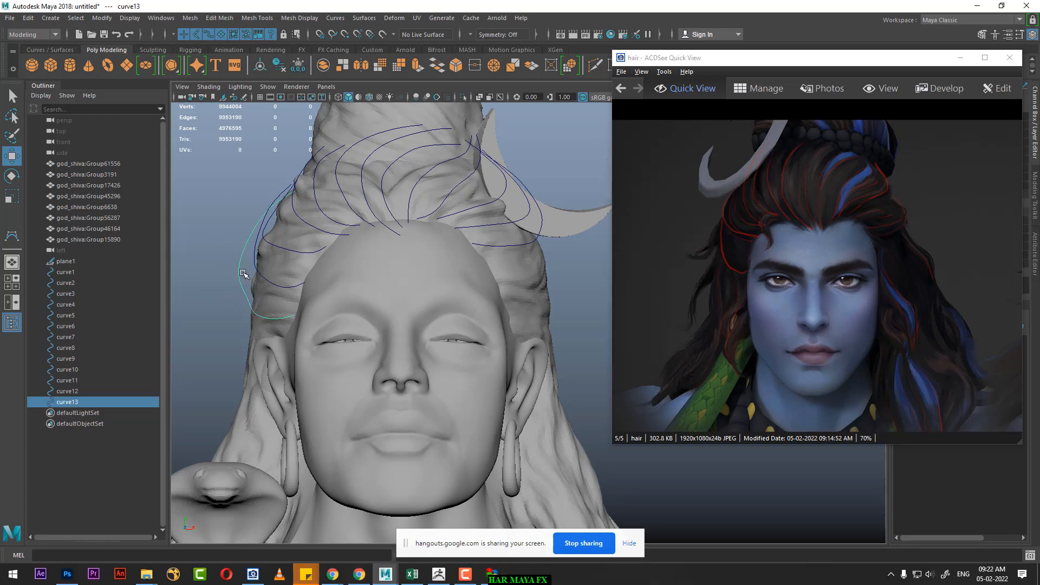
right_drag(242, 273, 224, 297)
mouse_move(256, 294)
mouse_down()
mouse_move(234, 317)
mouse_move(241, 300)
mouse_up()
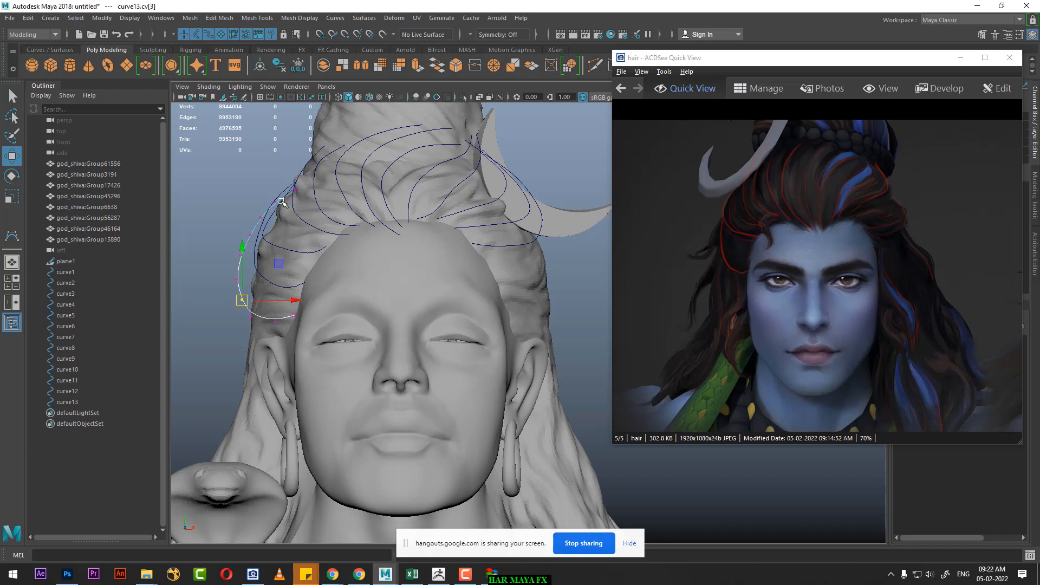
click(294, 191)
key(b)
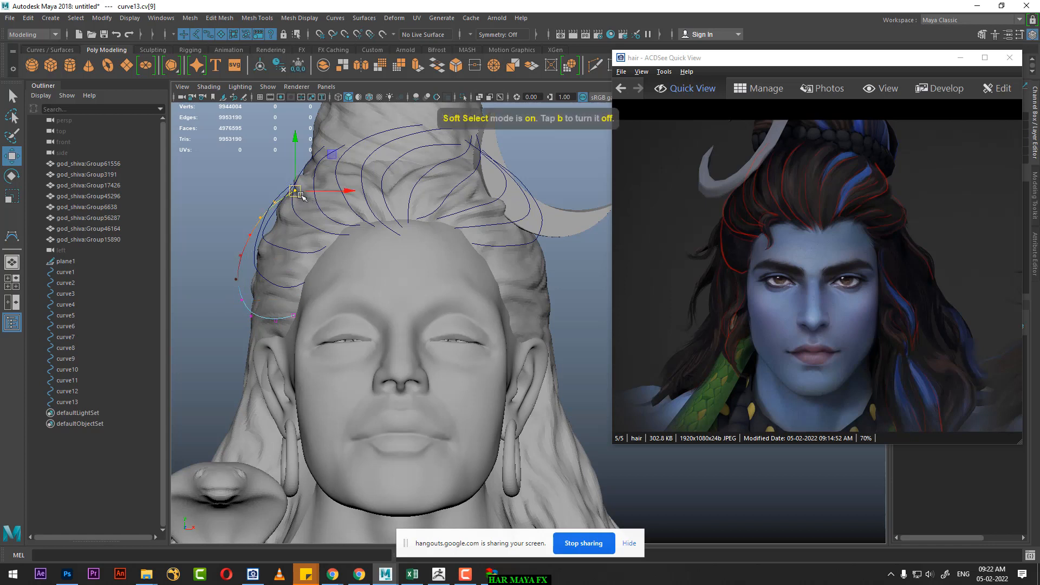
drag(295, 192, 303, 174)
right_drag(248, 248, 192, 249)
Step: Examine the marked strands beside the ears in the hair reference image in ACDSee, in both the front and turned head views
scroll(460, 345, down, 4)
alt+middle_drag(459, 345, 405, 314)
alt+right_drag(406, 314, 435, 351)
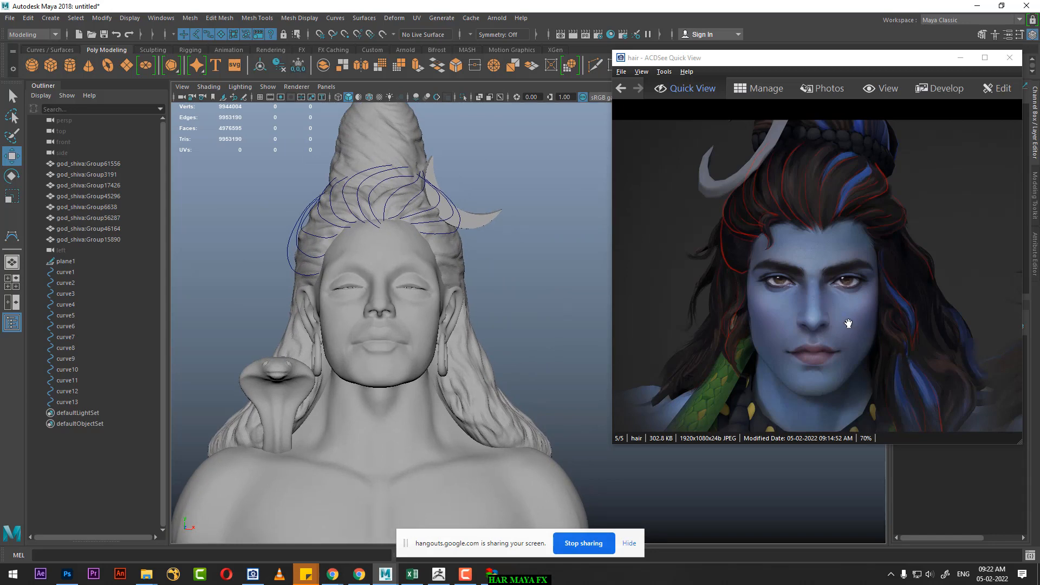
scroll(789, 320, up, 2)
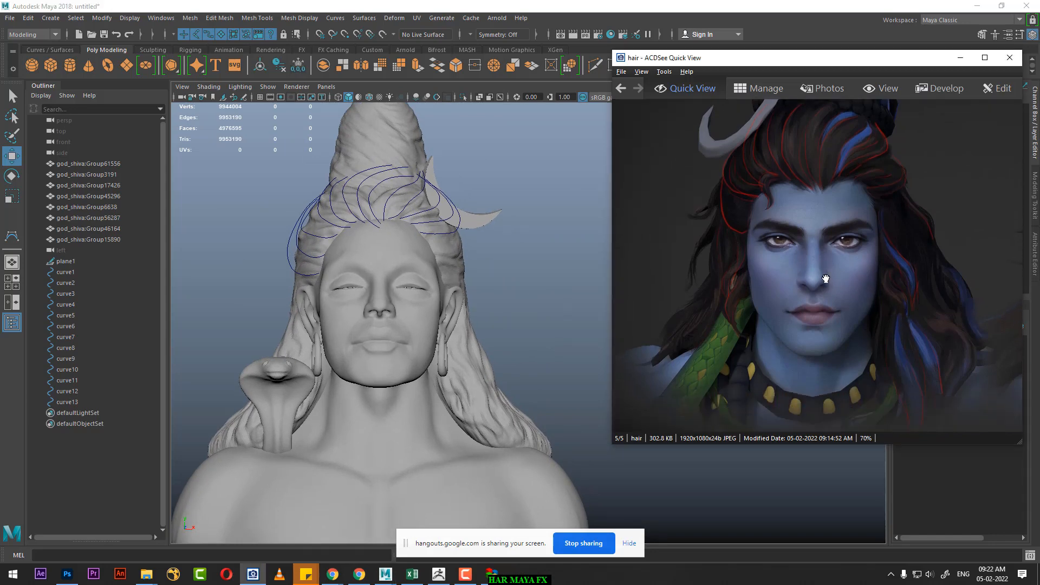
scroll(826, 297, up, 3)
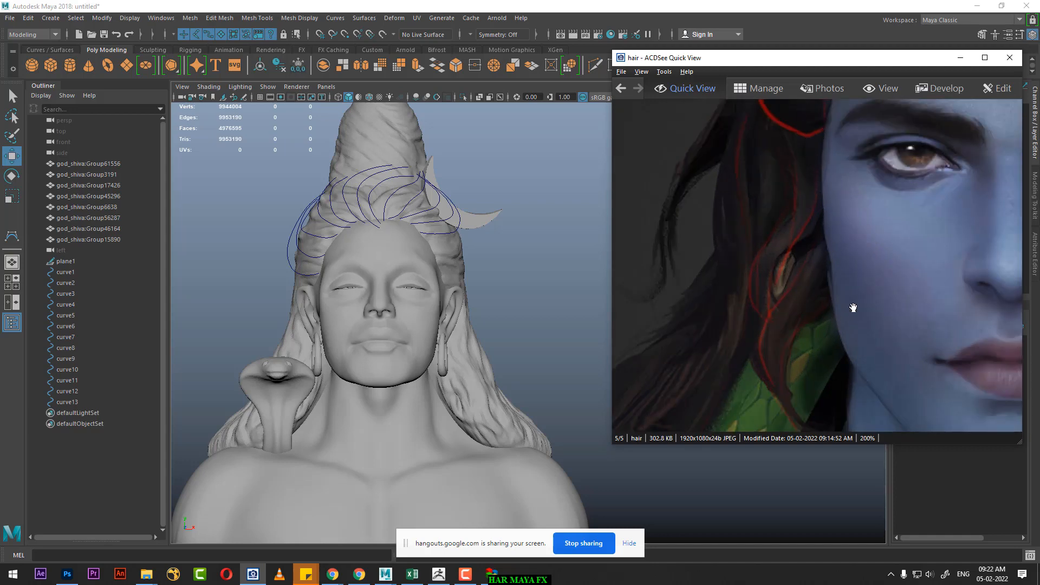
drag(915, 300, 585, 294)
drag(985, 268, 736, 302)
scroll(785, 301, down, 4)
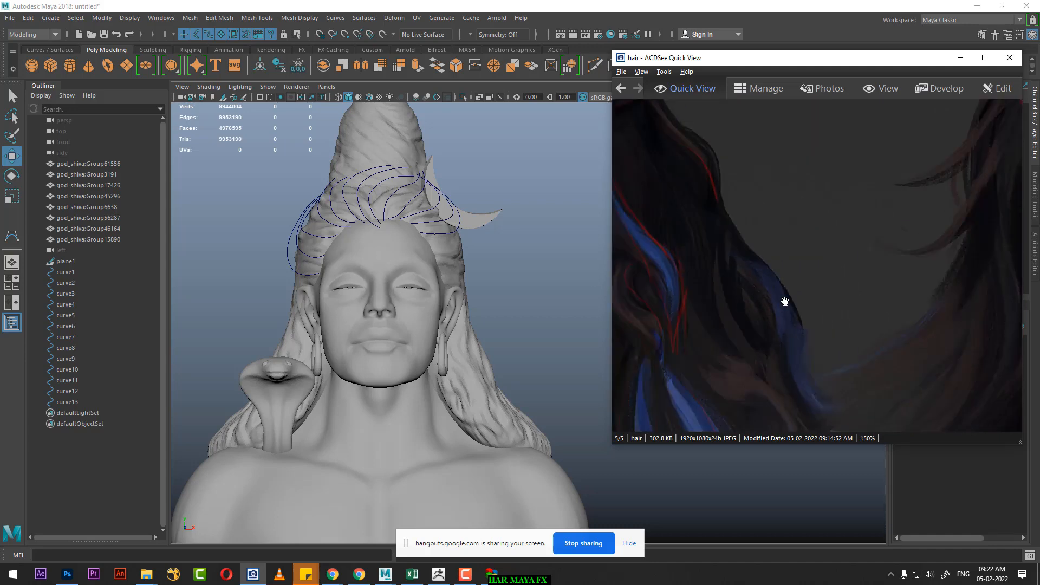
scroll(832, 302, up, 2)
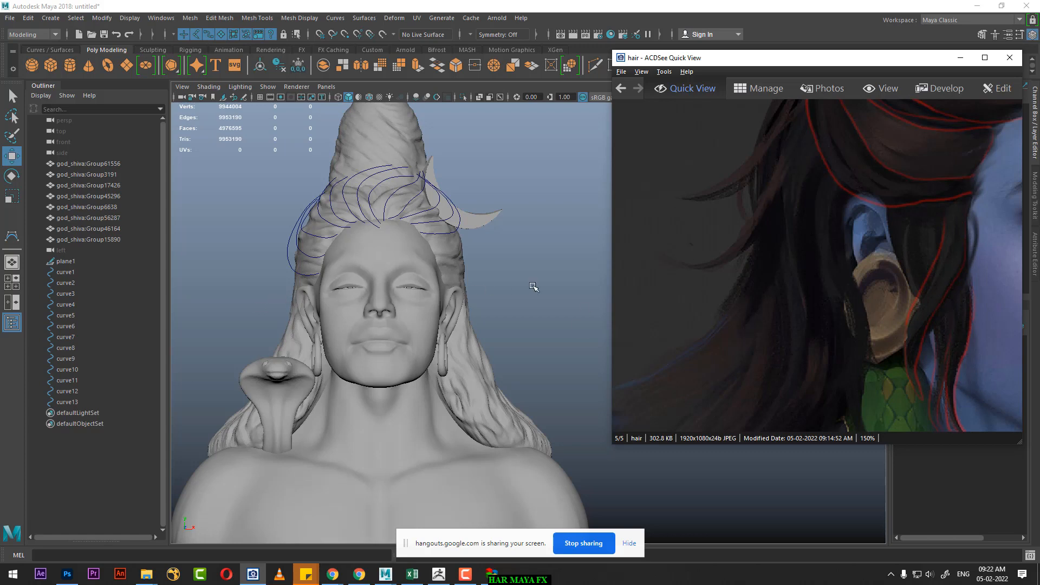
Step: Start a fourteenth CV curve just below the thirteenth one, placing its first three points down toward the cobra-side ear
alt+middle_drag(515, 247, 638, 199)
scroll(480, 311, up, 3)
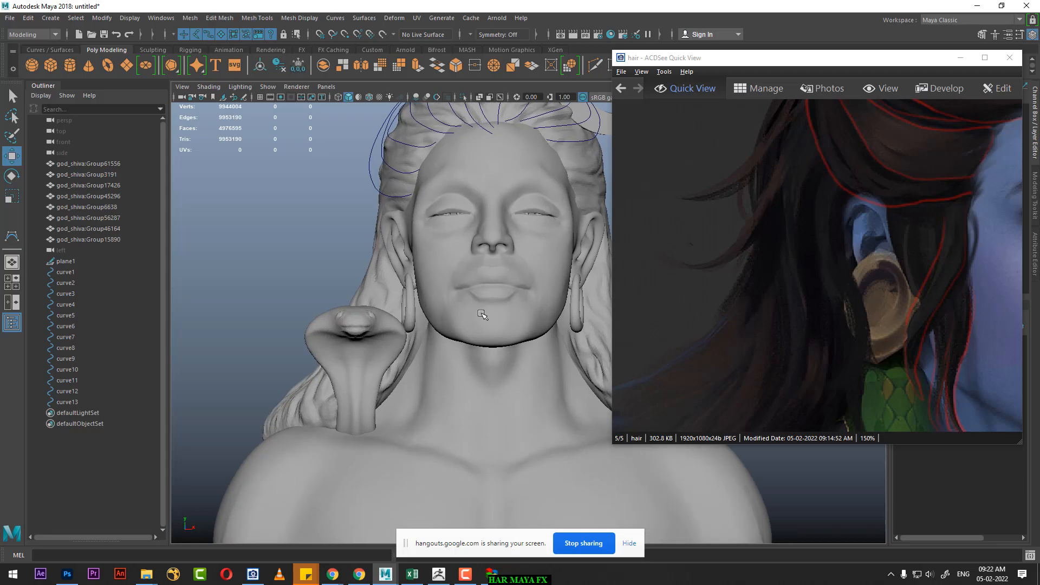
click(12, 238)
scroll(424, 286, up, 4)
alt+middle_drag(413, 287, 428, 348)
scroll(397, 304, up, 1)
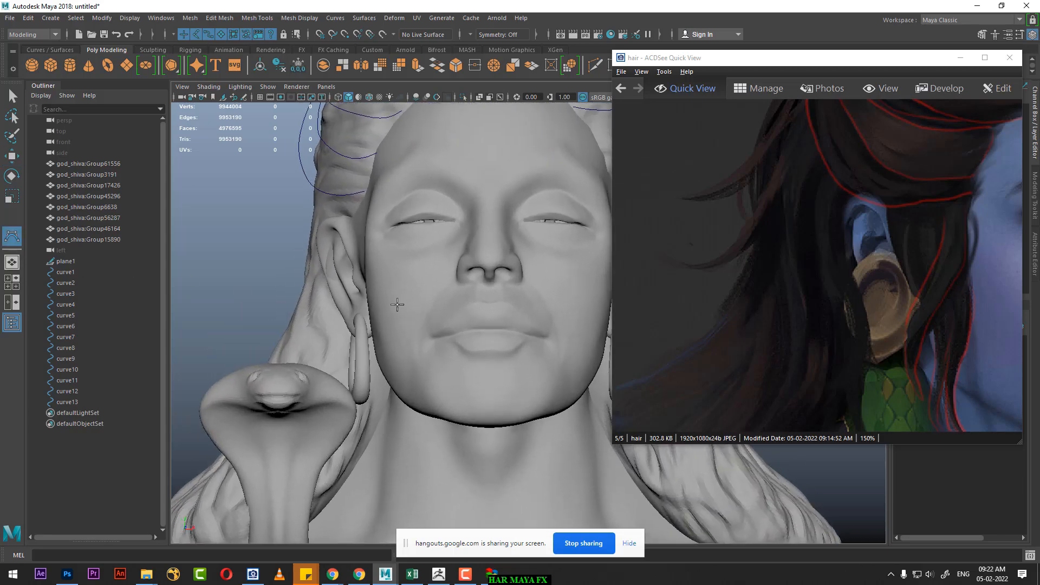
click(345, 200)
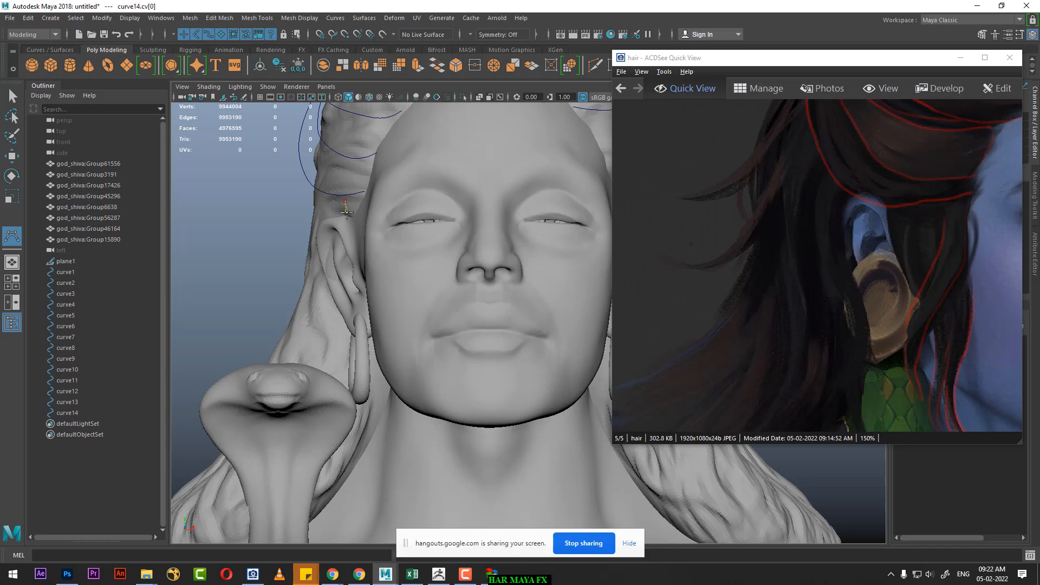
click(347, 214)
click(341, 242)
Step: Continue the fourteenth curve down the ear and past the earring to the neck, following the reference strand, and finish it
drag(847, 311, 898, 272)
scroll(847, 264, down, 5)
scroll(856, 290, down, 2)
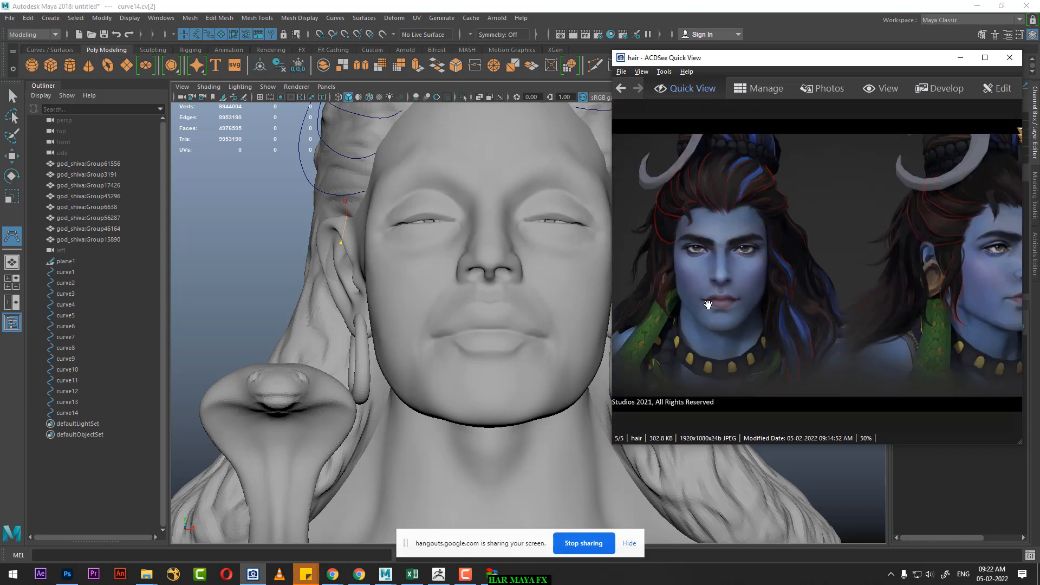
click(337, 265)
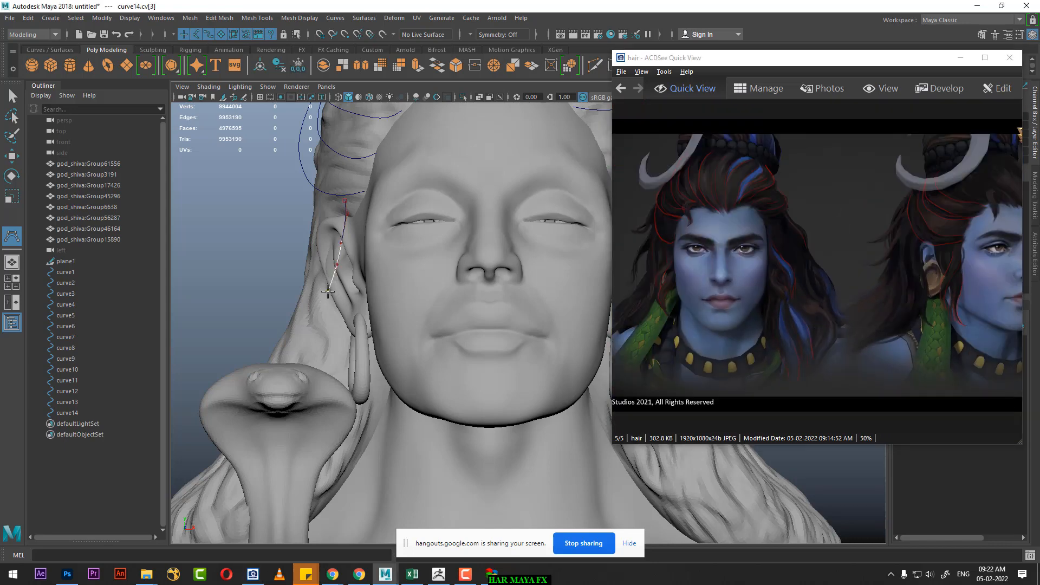
click(340, 310)
click(347, 324)
drag(348, 323, 363, 361)
scroll(742, 307, up, 5)
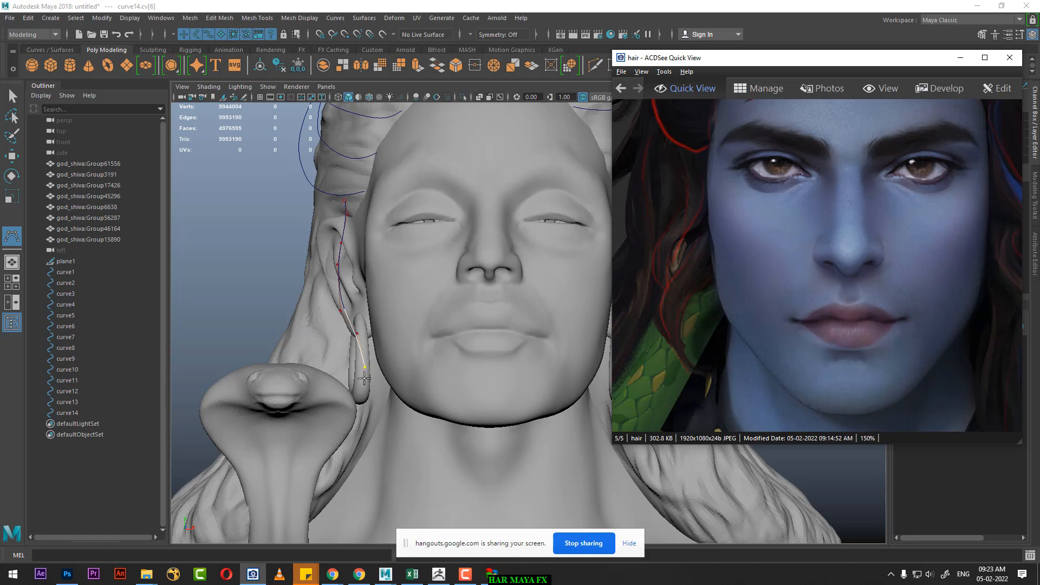
drag(363, 379, 368, 426)
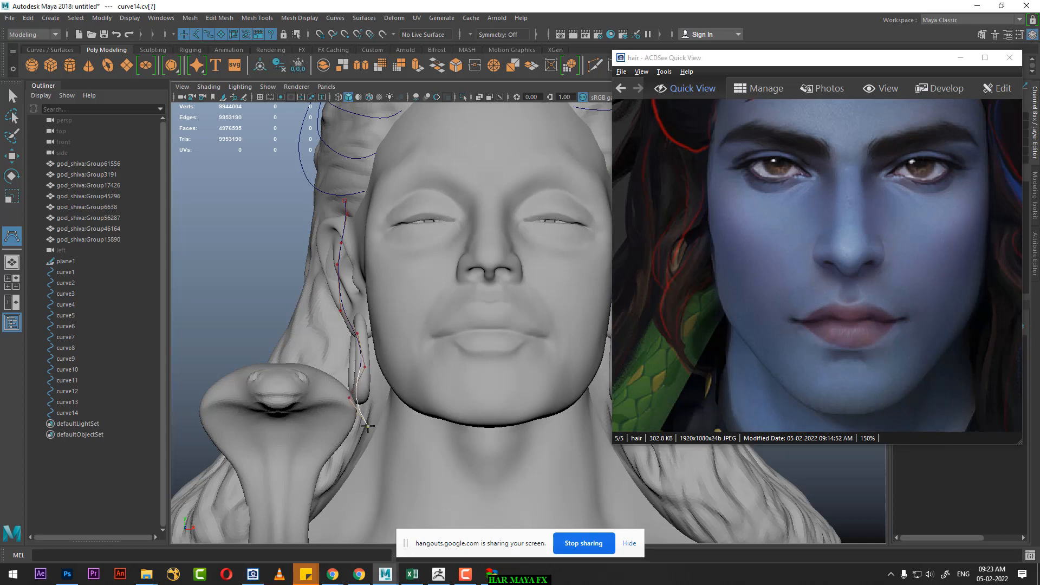
key(w)
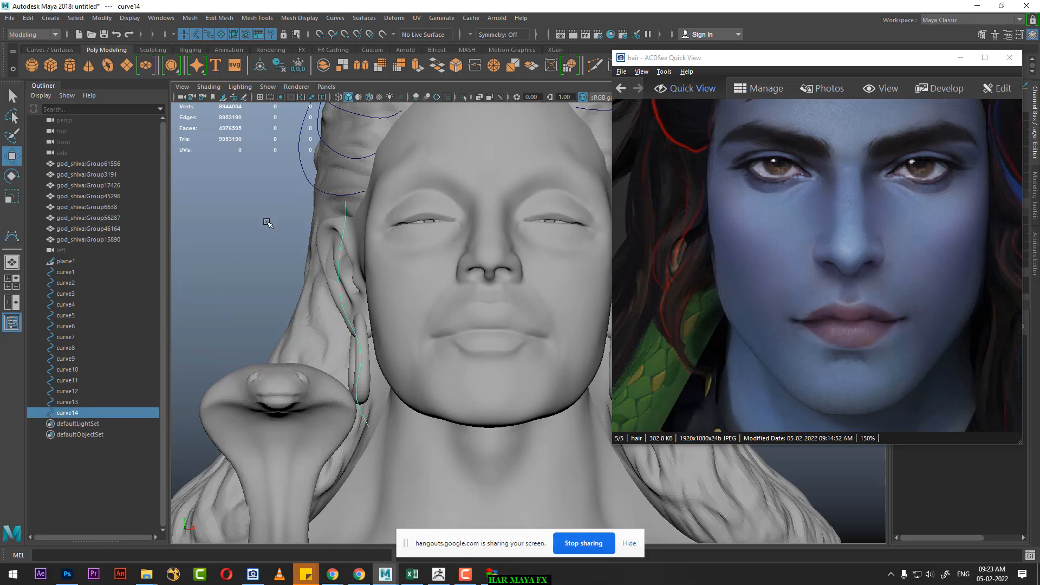
Step: Move the fourteenth curve's CVs alongside the ear slightly toward the face using soft selection
right_drag(267, 222, 200, 223)
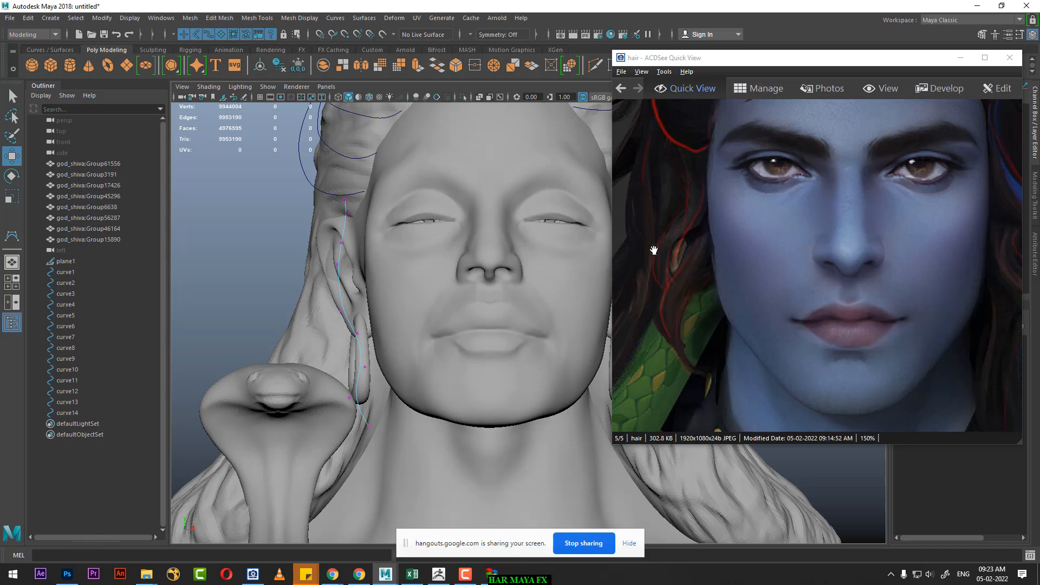
drag(323, 226, 264, 281)
key(b)
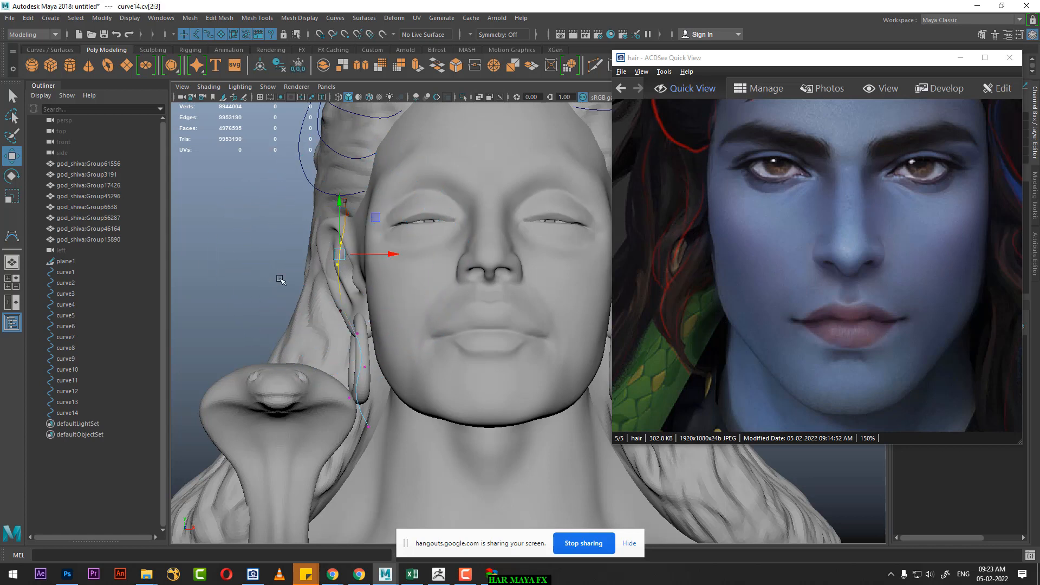
mouse_move(286, 236)
mouse_down()
mouse_move(350, 284)
mouse_move(345, 255)
mouse_move(355, 312)
mouse_up()
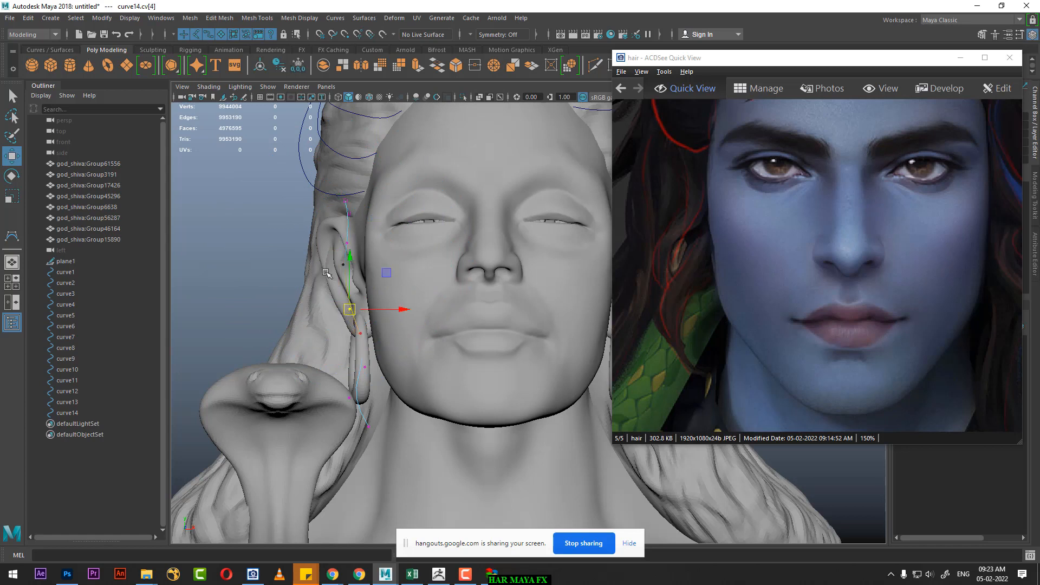
click(349, 267)
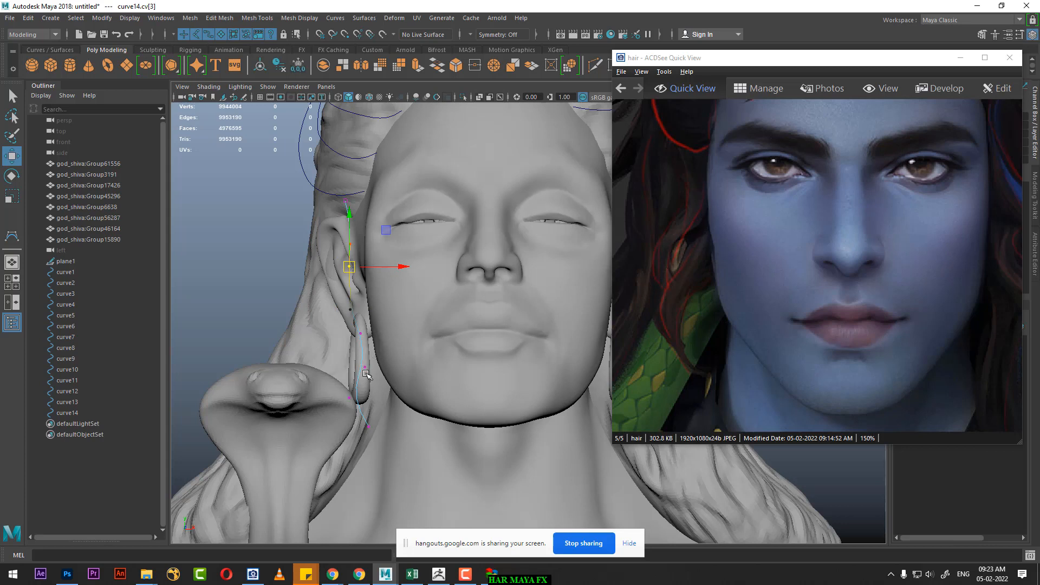
Step: Shift the fourteenth curve's CVs at the earring away from the face and nudge the ear-level CVs inward for a smoother strand
click(365, 373)
drag(366, 373, 356, 313)
click(358, 332)
click(349, 310)
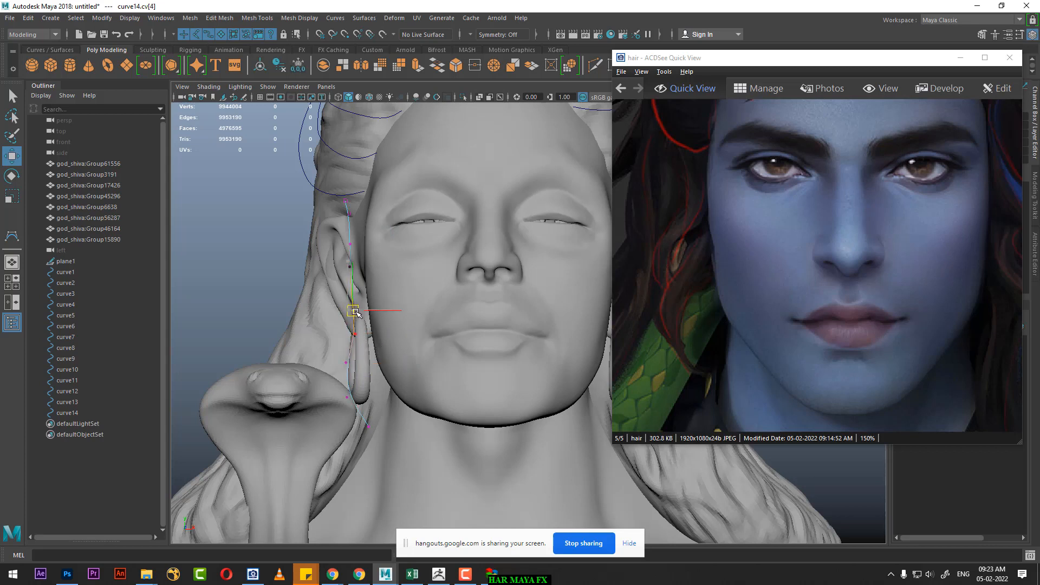
click(349, 265)
drag(409, 271, 411, 270)
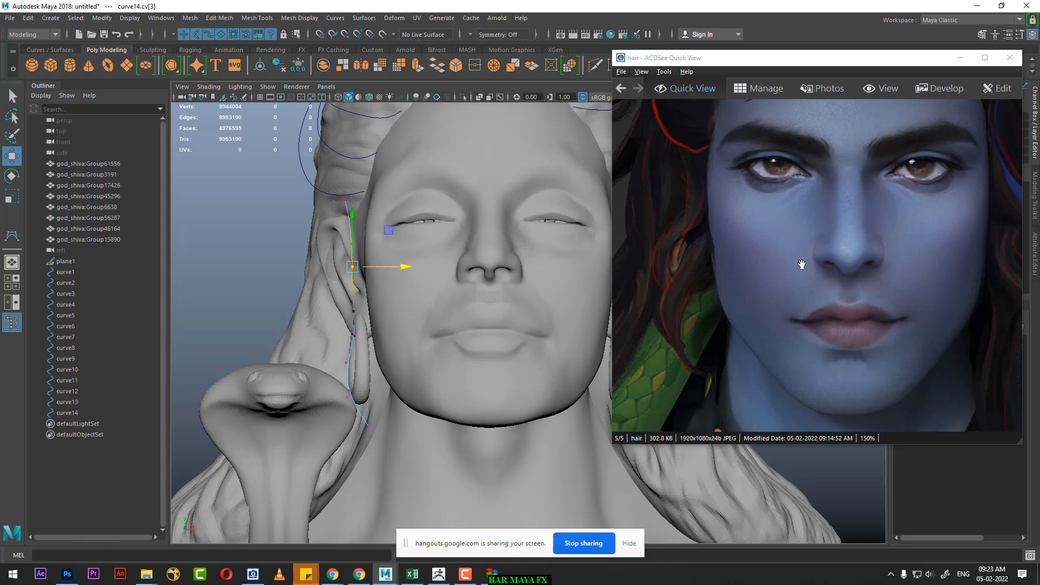
Step: Check the strand's tip in the turned-head reference and move the fourteenth curve's lower end slightly toward the neck
drag(903, 236, 801, 328)
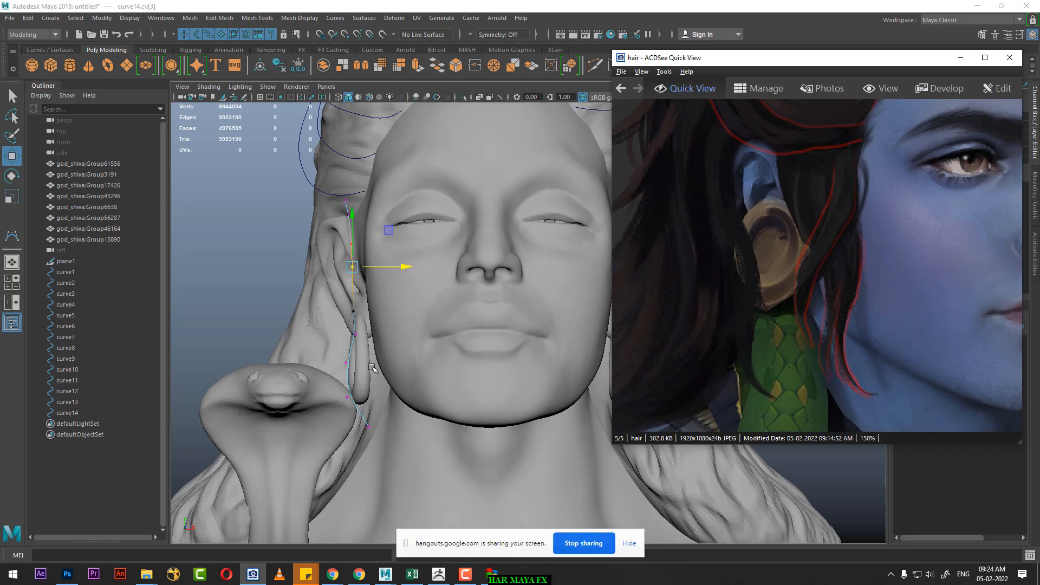
click(366, 441)
click(368, 428)
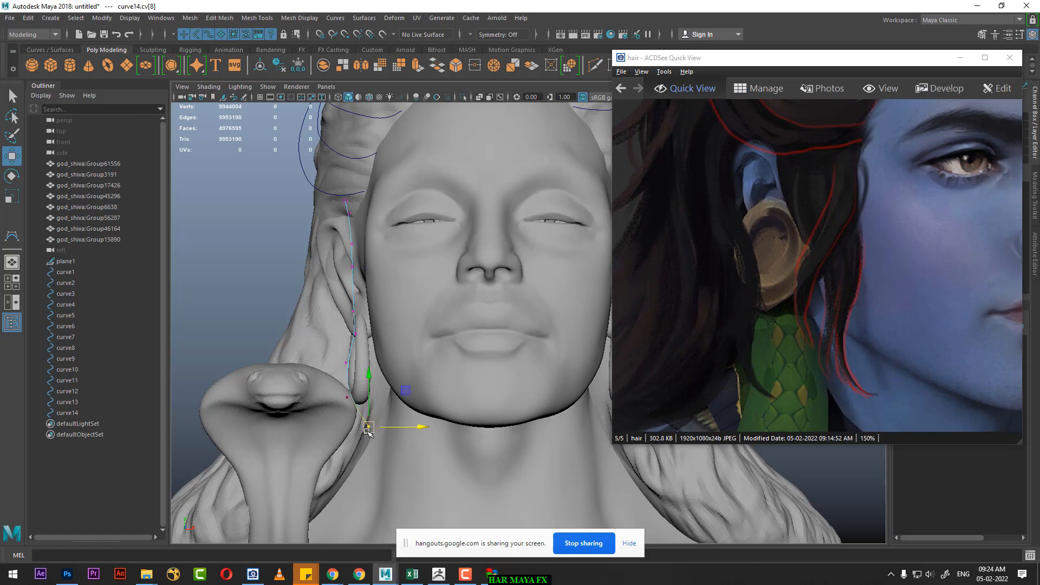
drag(369, 435, 373, 438)
right_drag(347, 225, 398, 194)
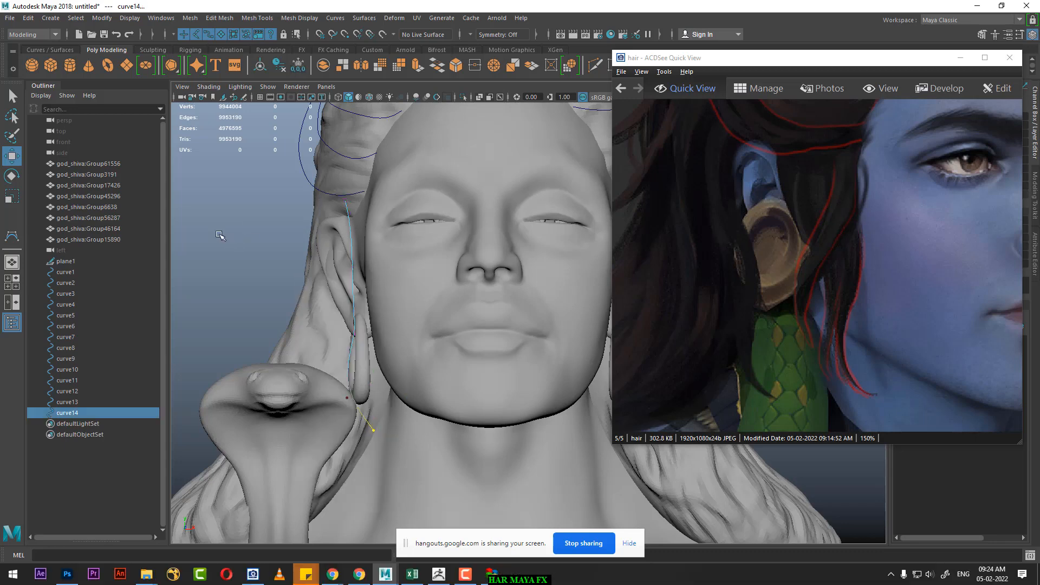
click(215, 232)
Step: Center the fourteenth curve's pivot, duplicate the curve and shift the copy slightly toward the face
click(349, 258)
alt+right_drag(231, 216, 203, 221)
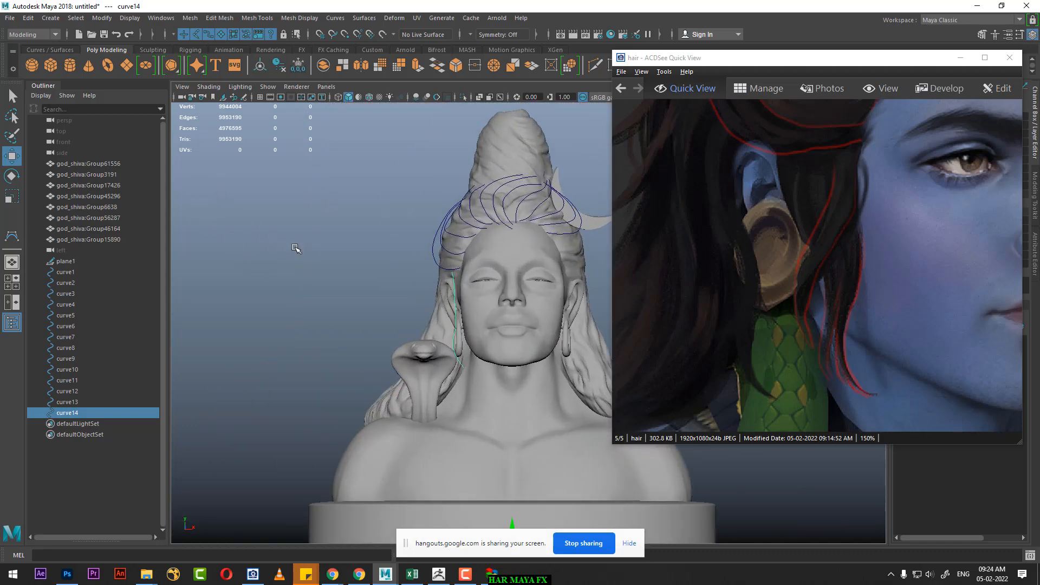
click(102, 18)
click(144, 99)
alt+right_drag(317, 216, 339, 295)
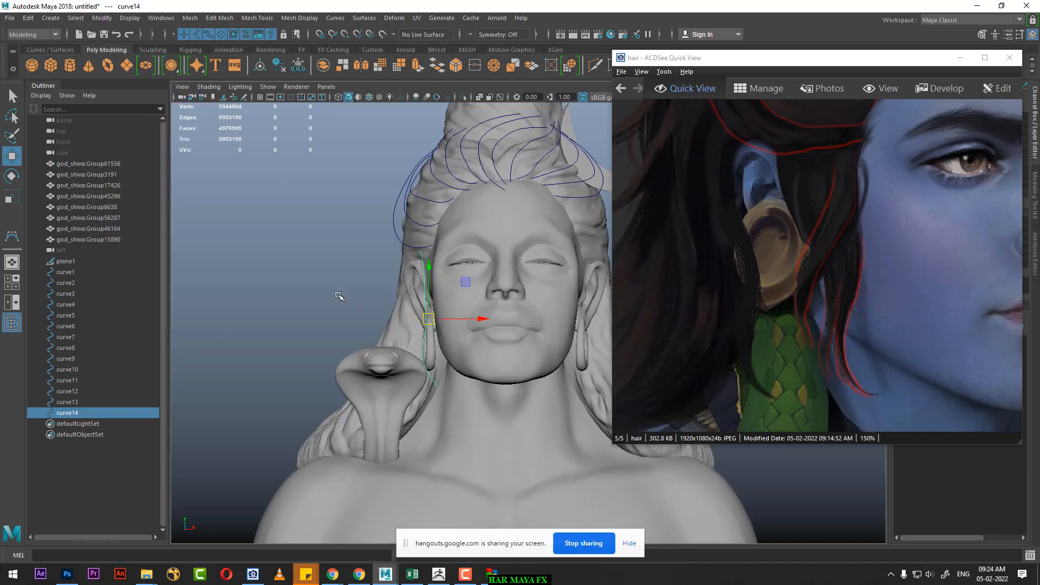
key(ctrl+d)
drag(478, 319, 485, 319)
key(space)
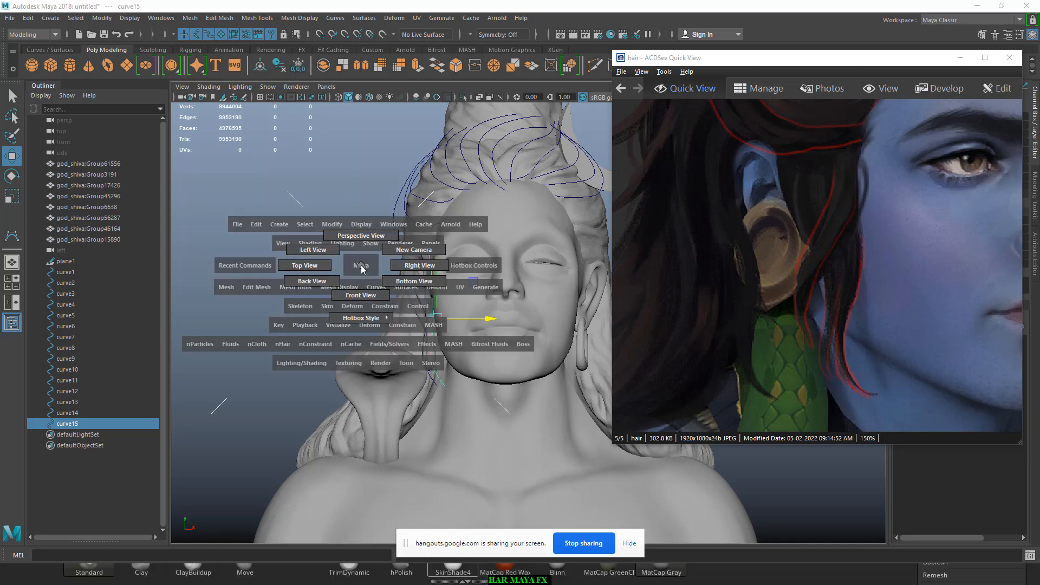
alt+right_drag(317, 264, 388, 362)
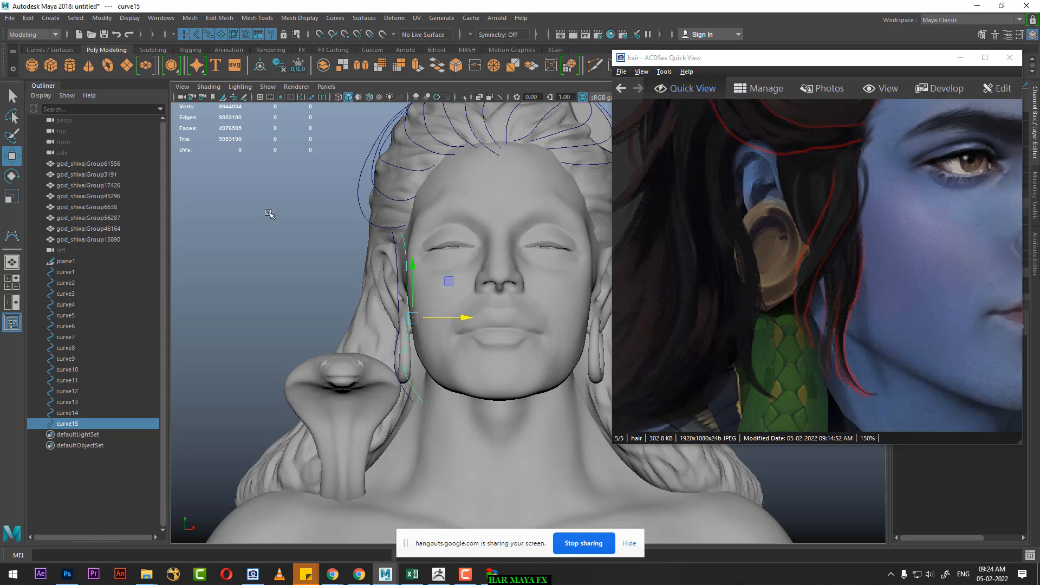
Step: Show the fourteenth curve's CVs beside the ear and move its top CV toward the face
click(397, 272)
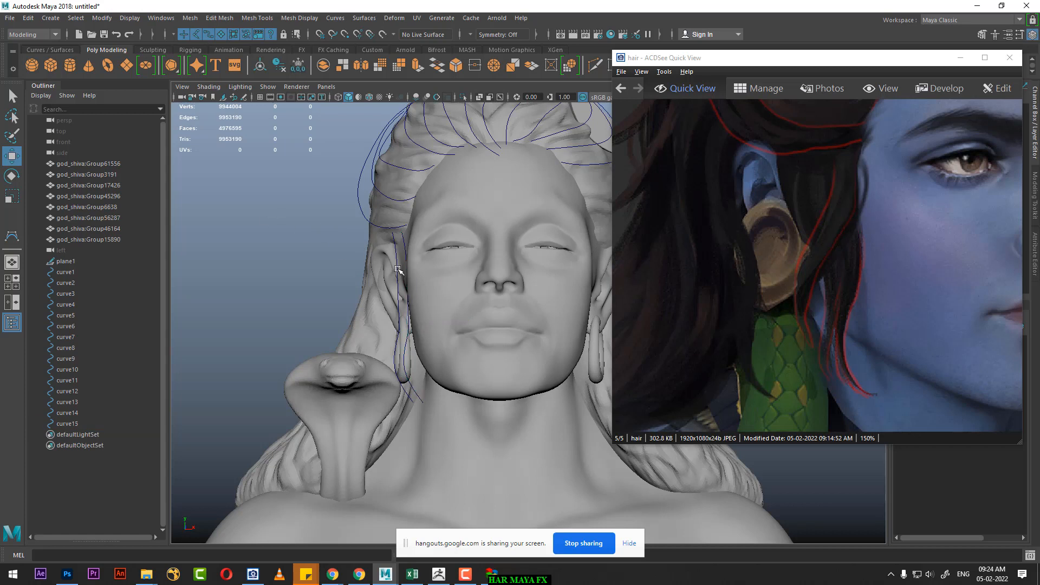
click(398, 269)
right_drag(278, 217, 164, 207)
alt+right_drag(418, 249, 425, 259)
key(space)
drag(426, 260, 404, 230)
alt+middle_drag(404, 229, 530, 257)
alt+right_drag(529, 258, 501, 311)
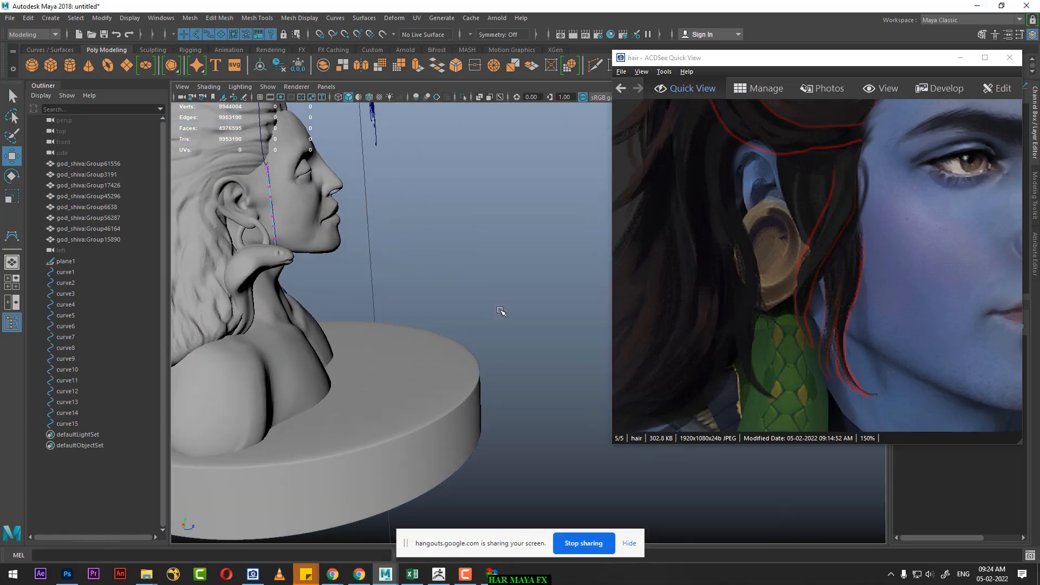
alt+middle_drag(456, 266, 529, 308)
alt+drag(477, 254, 441, 257)
key(space)
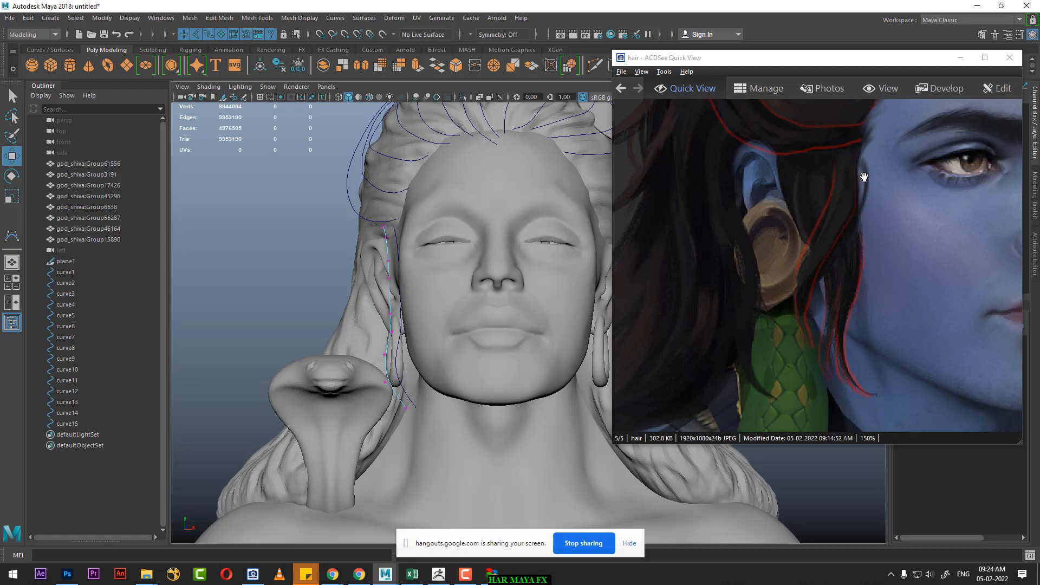
drag(394, 218, 378, 238)
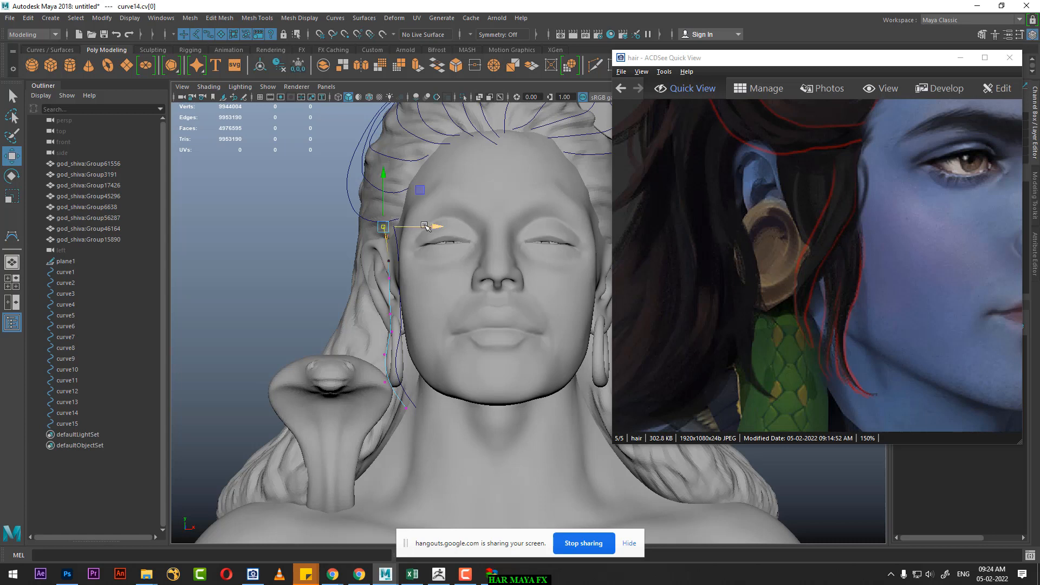
key(d)
drag(434, 228, 451, 228)
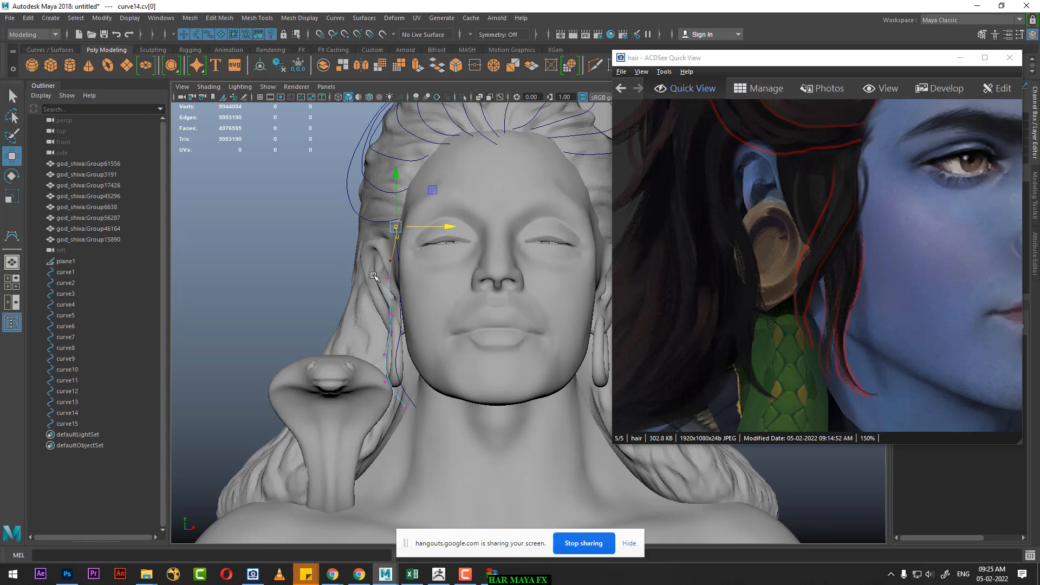
Step: Shift the fourteenth curve's ear-level CVs slightly away from the face and raise its tip CV to the bottom of the earring
drag(373, 274, 406, 326)
drag(445, 297, 439, 299)
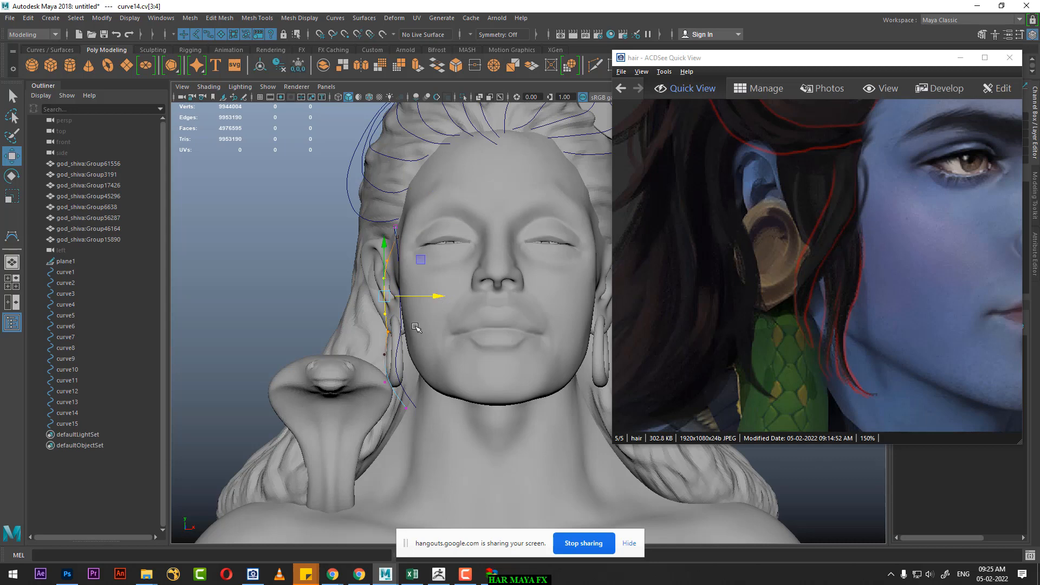
alt+right_drag(428, 396, 440, 400)
click(376, 429)
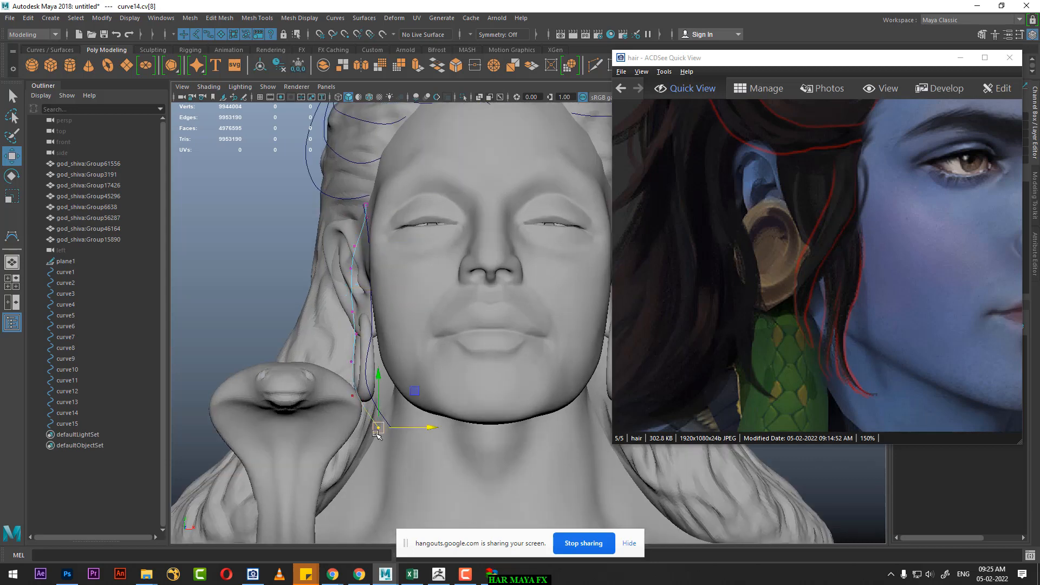
key(b)
drag(395, 419, 380, 386)
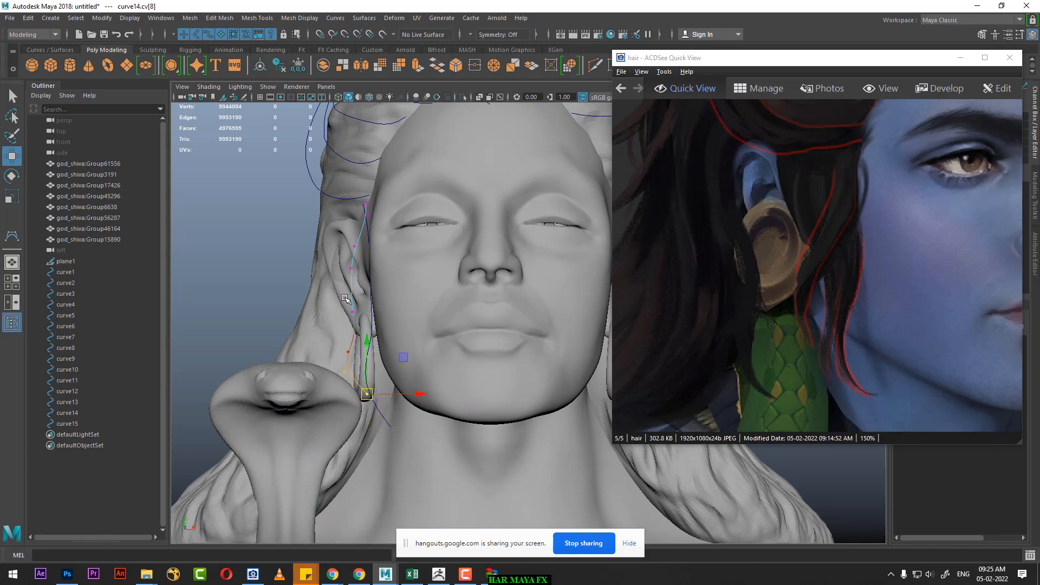
Step: Check the strand in the front-facing reference and move the fourteenth curve's mid-ear CV slightly away from the face with a smaller soft selection
click(352, 265)
drag(775, 291, 802, 307)
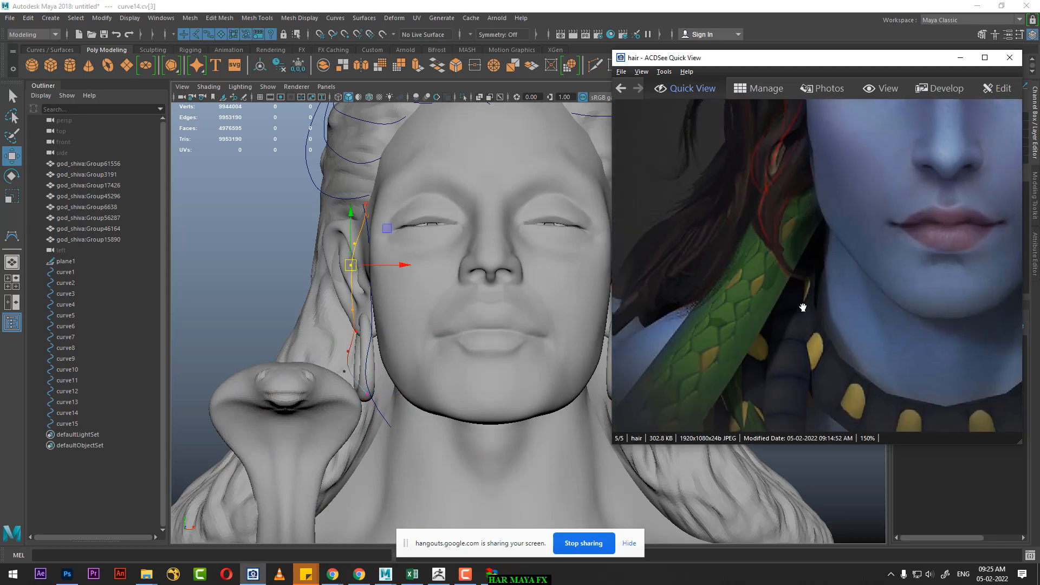
scroll(795, 284, up, 3)
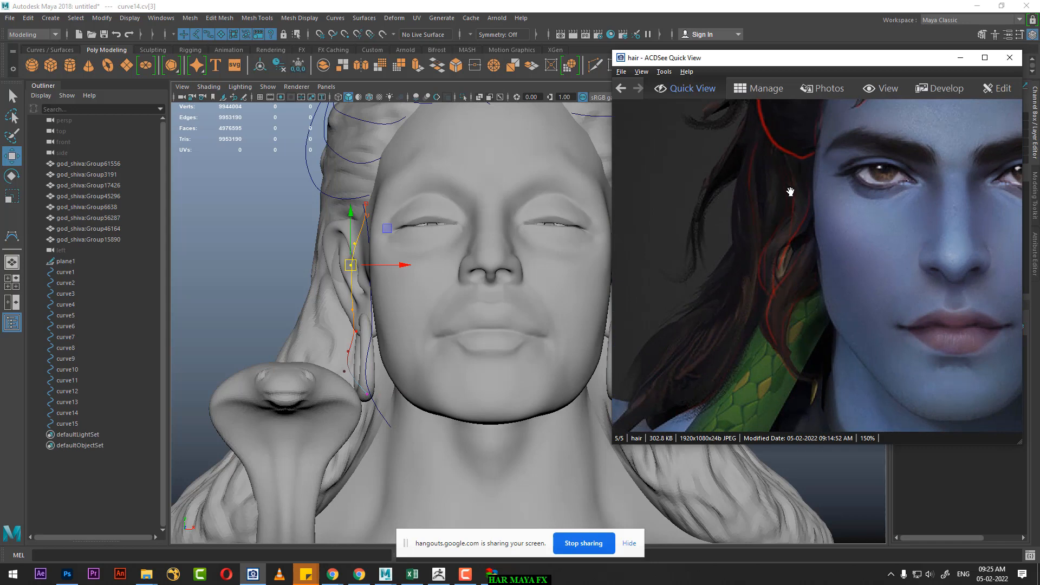
alt+right_drag(290, 245, 379, 342)
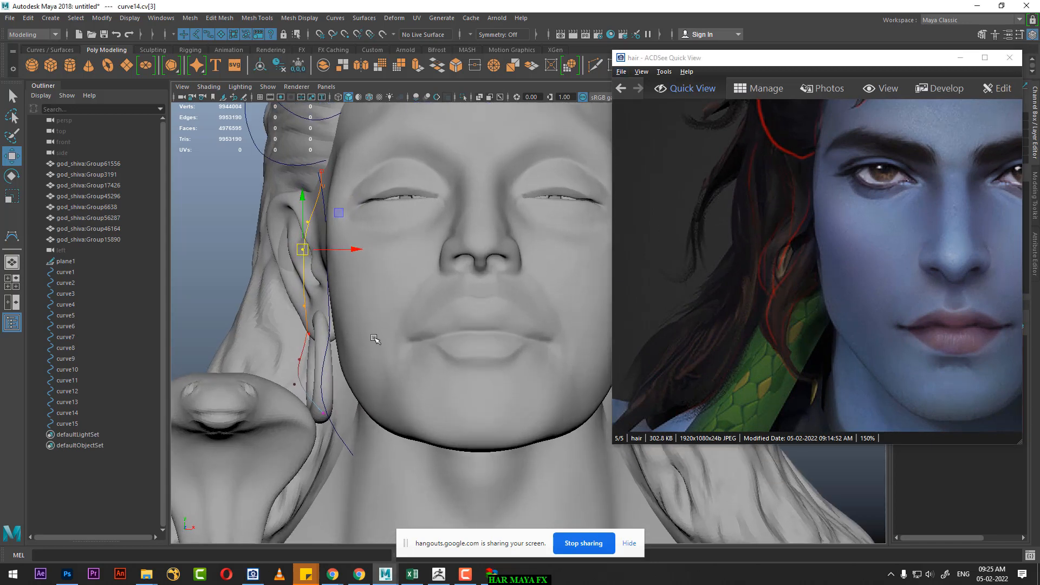
alt+middle_drag(340, 298, 410, 325)
key(b)
drag(399, 290, 297, 318)
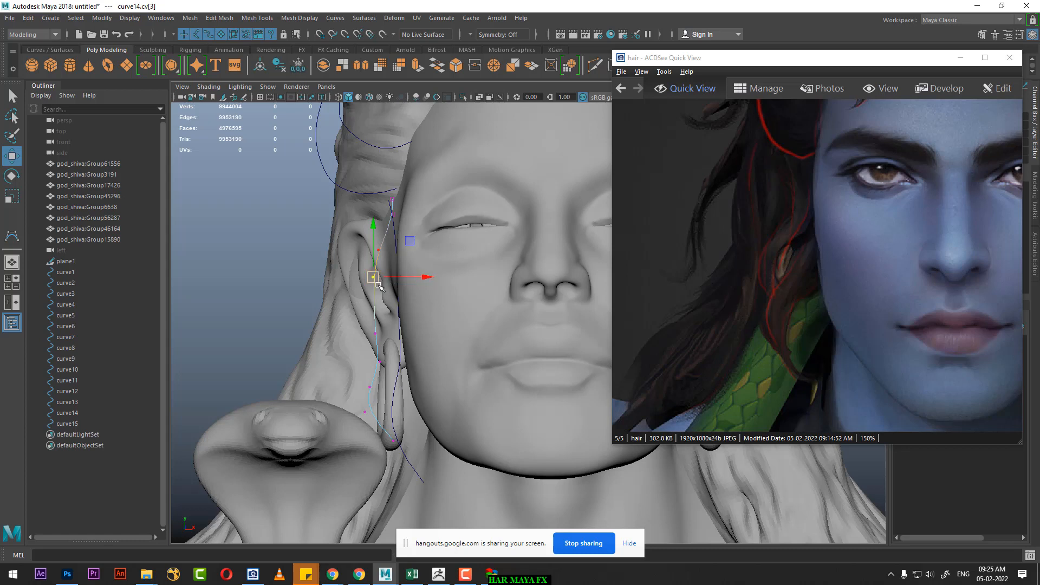
drag(381, 282, 368, 282)
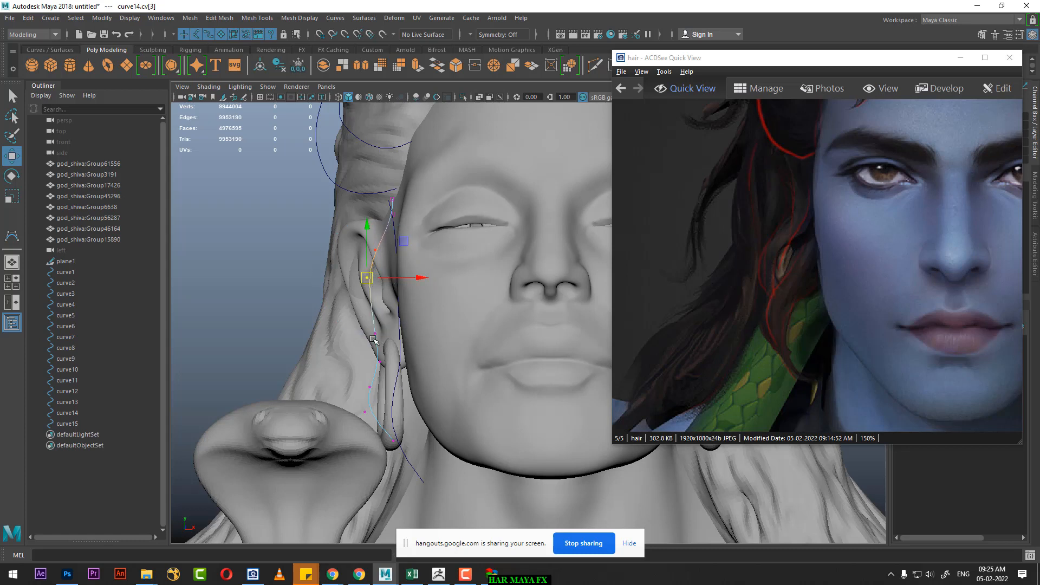
Step: Move the fourteenth curve's two CVs above the earring up and away from the face to bow the strand outward
click(375, 333)
drag(375, 333, 362, 320)
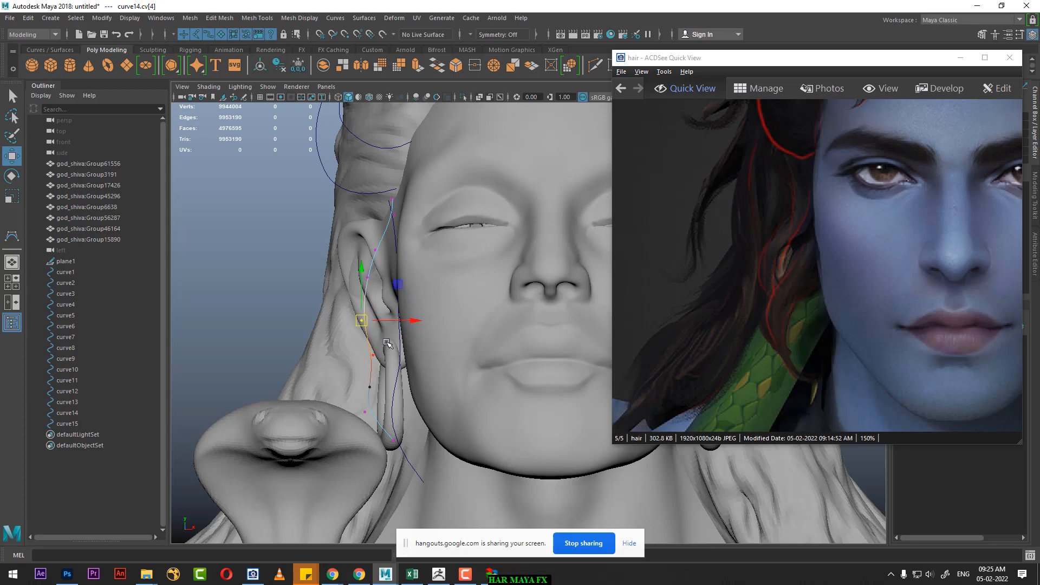
click(374, 355)
drag(373, 356, 361, 338)
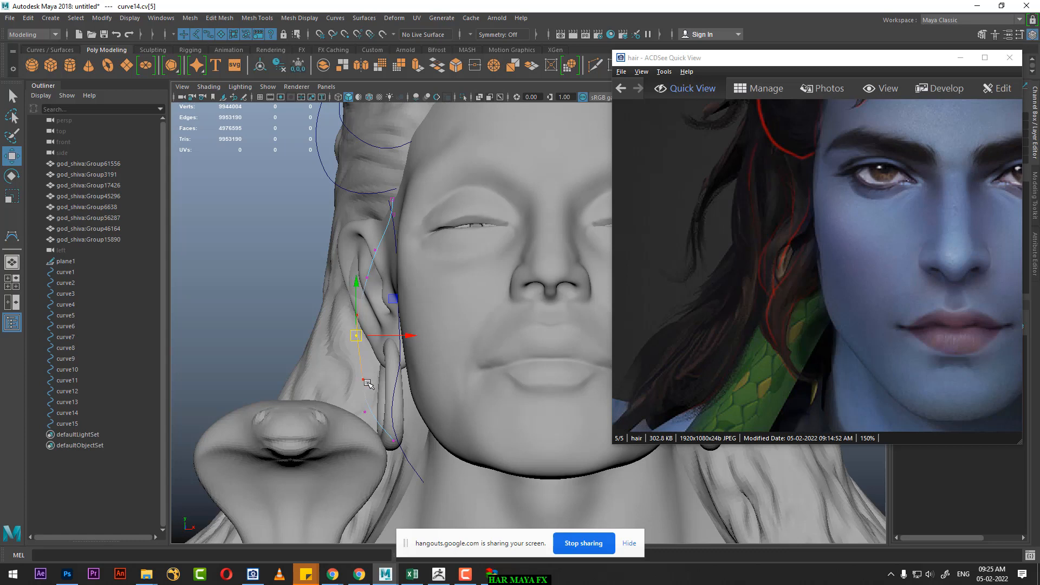
Step: Raise the lower end of the fourteenth curve beside the earring and delete the surplus CV there
click(362, 379)
click(394, 441)
drag(394, 441, 366, 367)
click(363, 378)
key(Delete)
Step: Move the fourteenth curve's CVs at the upper ear down and toward the face to straighten the upper strand
click(375, 250)
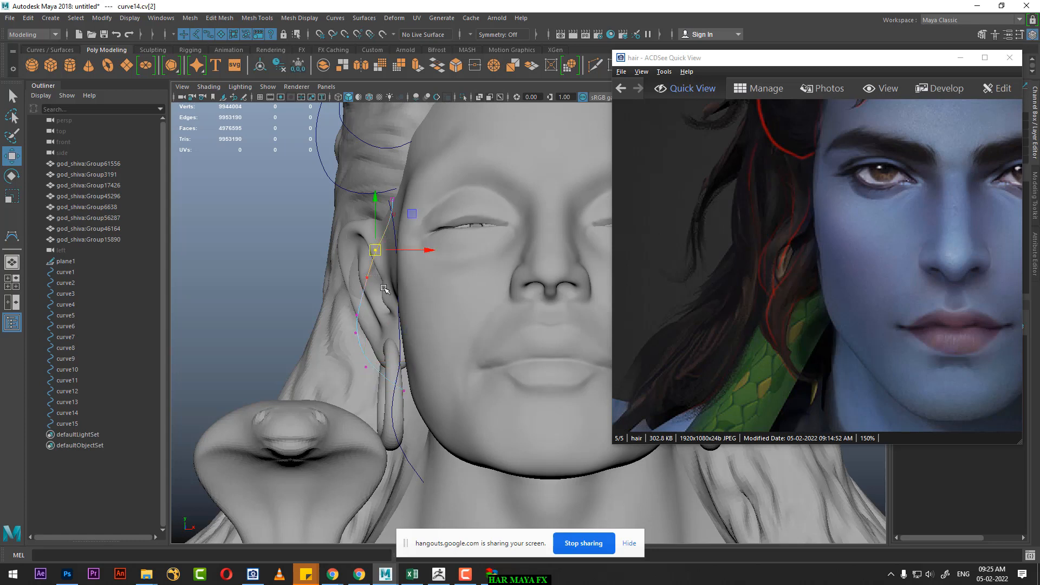
drag(374, 254, 383, 294)
click(370, 283)
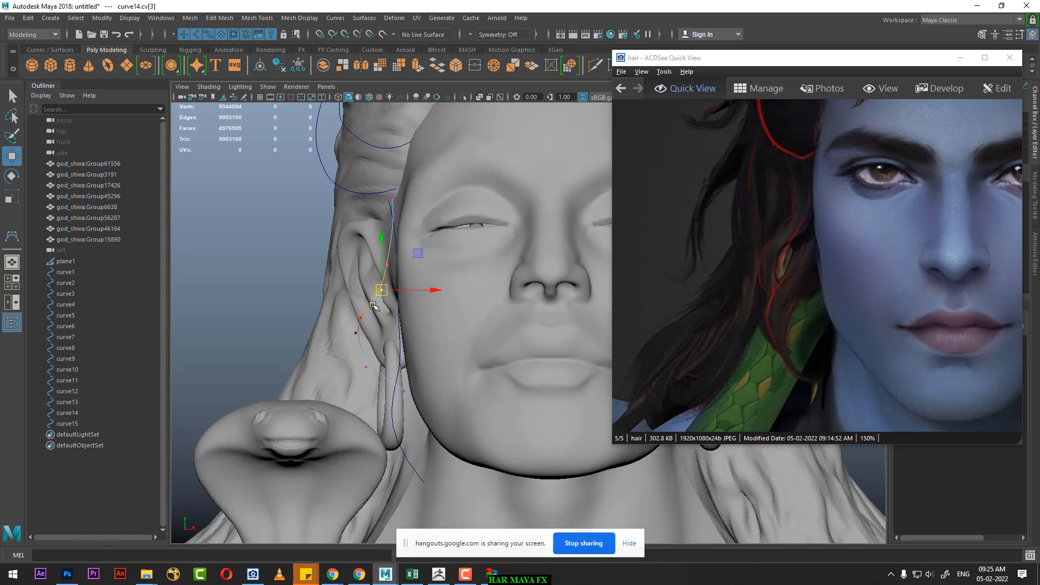
drag(416, 183, 383, 221)
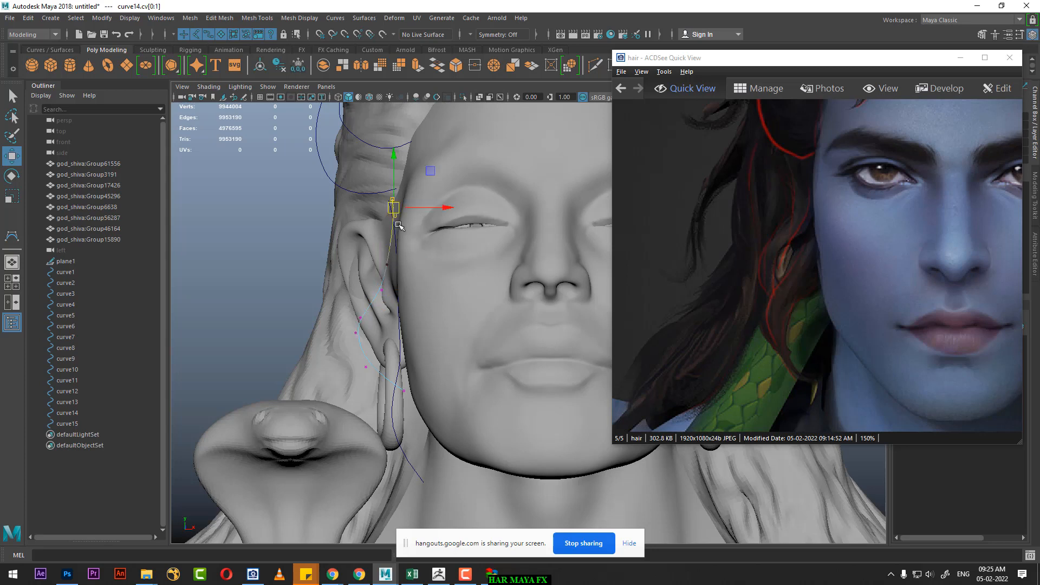
click(362, 316)
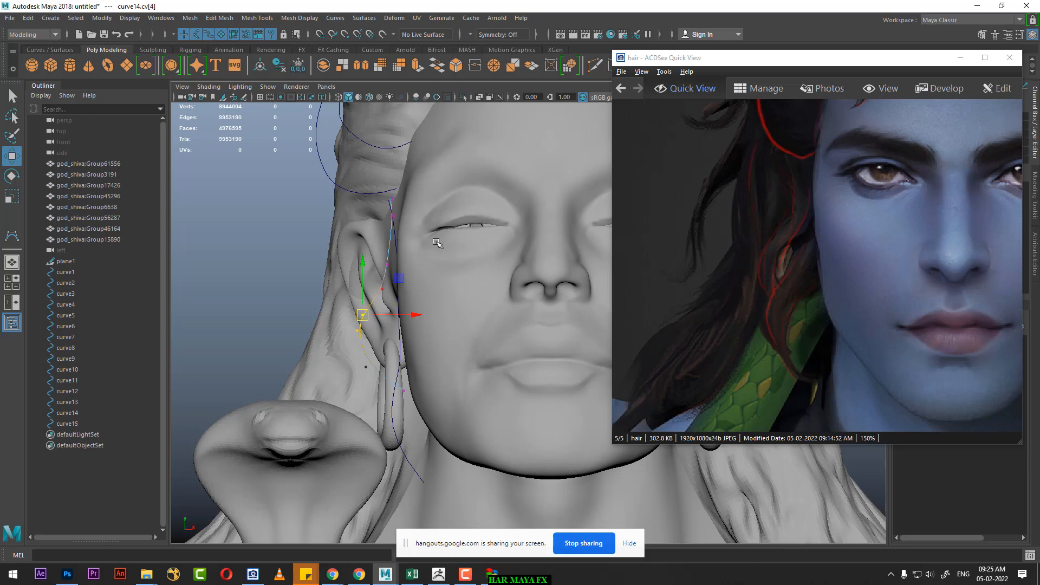
Step: Compare the side strand curves from the front and side with the marked strands in the front and turned-head references
alt+drag(450, 322, 442, 311)
alt+right_drag(443, 311, 433, 286)
alt+middle_drag(433, 286, 382, 288)
alt+right_drag(450, 336, 467, 341)
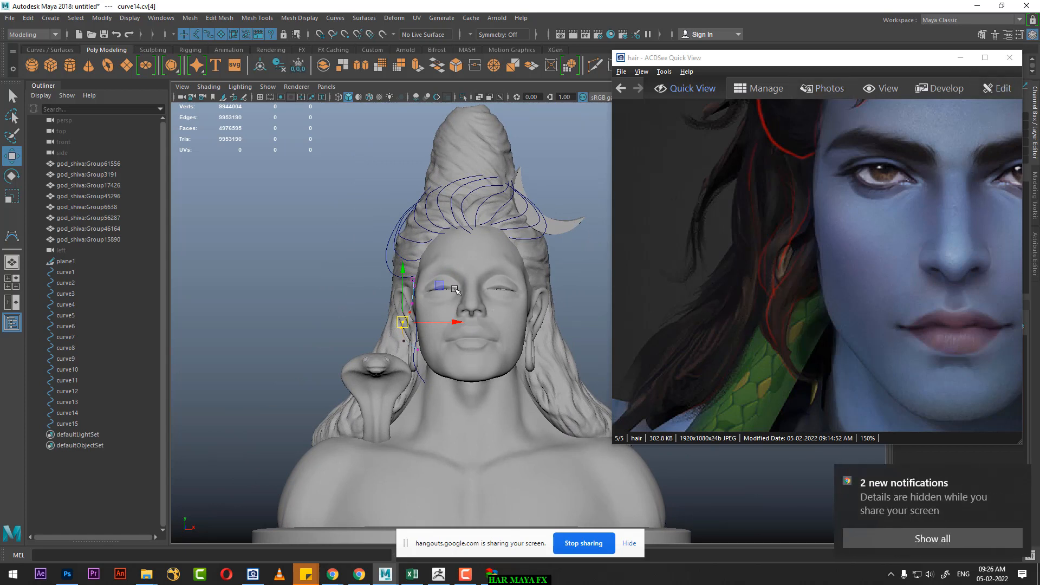
scroll(818, 228, down, 3)
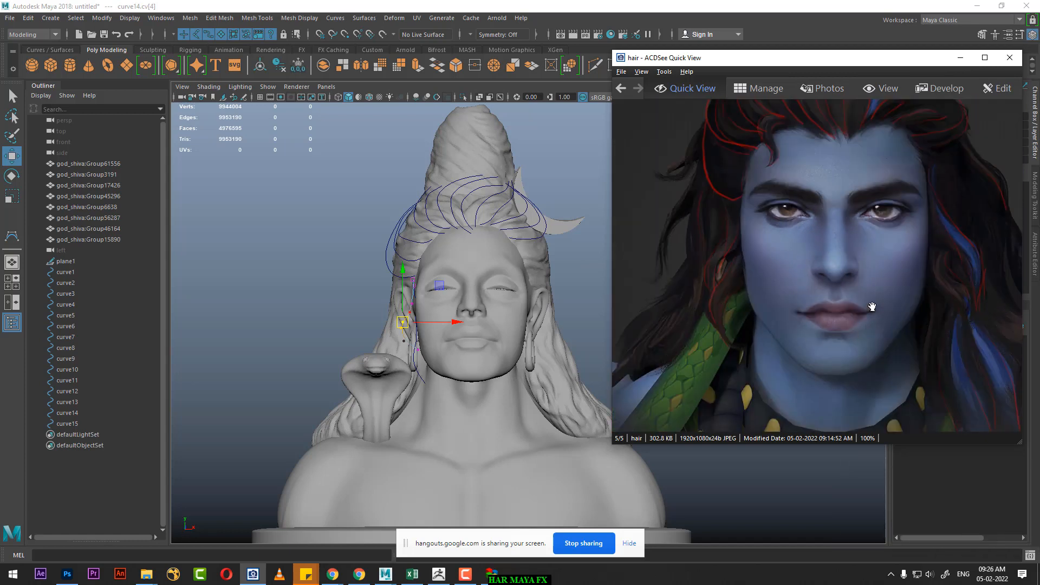
scroll(442, 411, up, 3)
scroll(443, 411, up, 3)
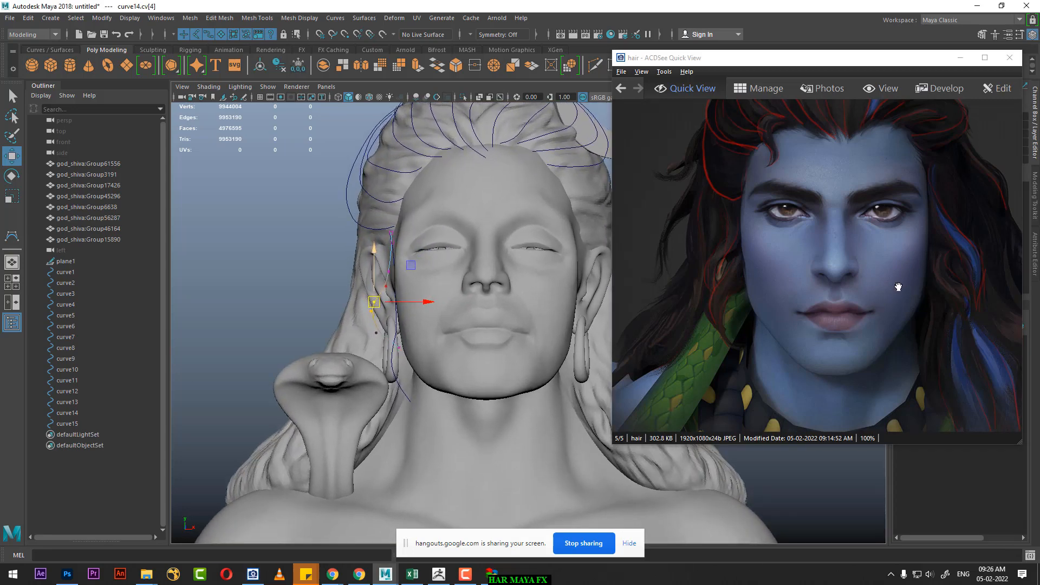
drag(898, 287, 724, 299)
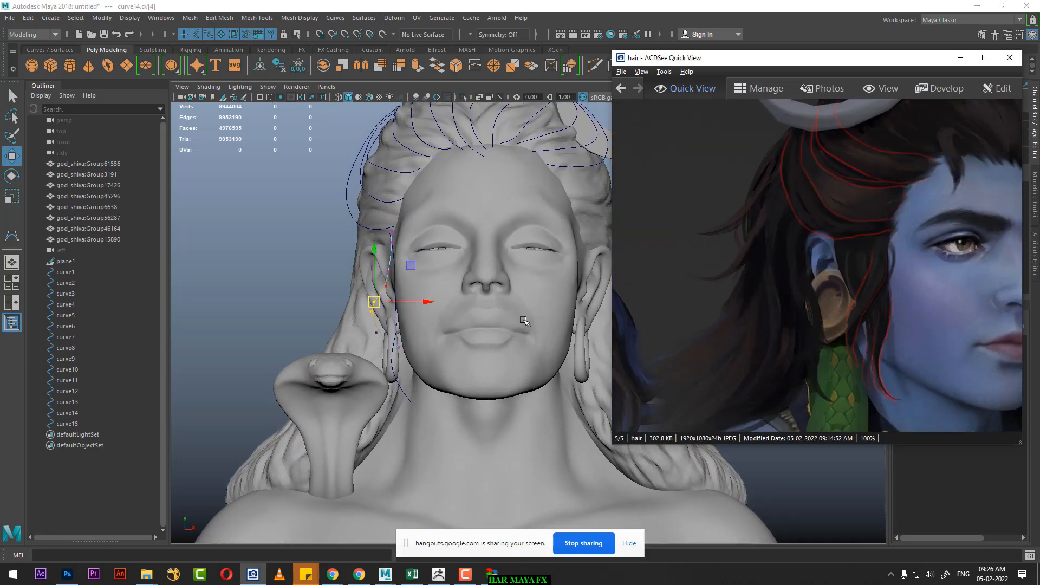
alt+right_drag(385, 314, 454, 336)
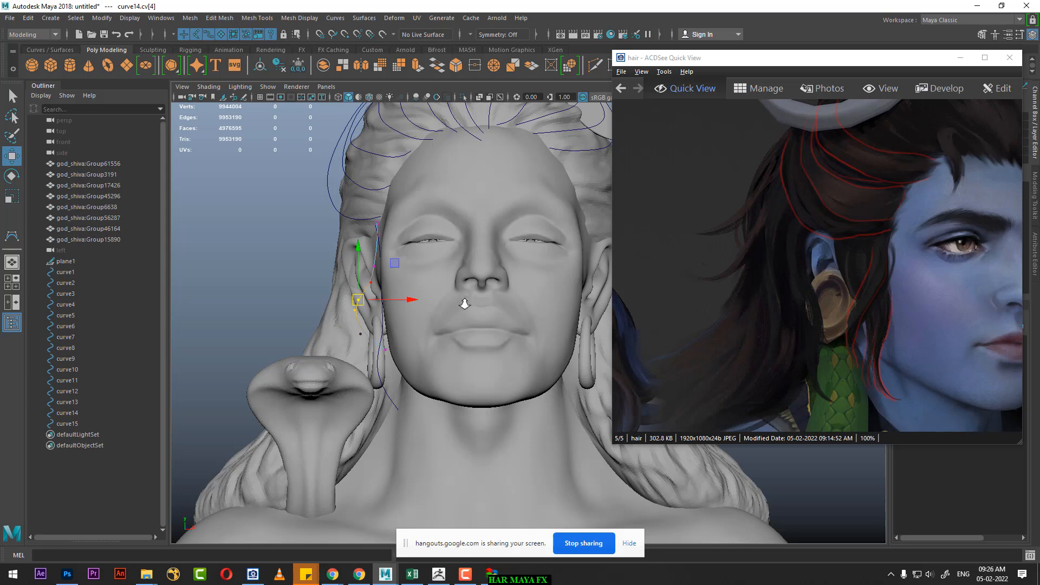
alt+right_drag(464, 304, 470, 318)
key(space)
mouse_move(441, 310)
mouse_down()
mouse_move(434, 233)
mouse_move(450, 293)
mouse_up()
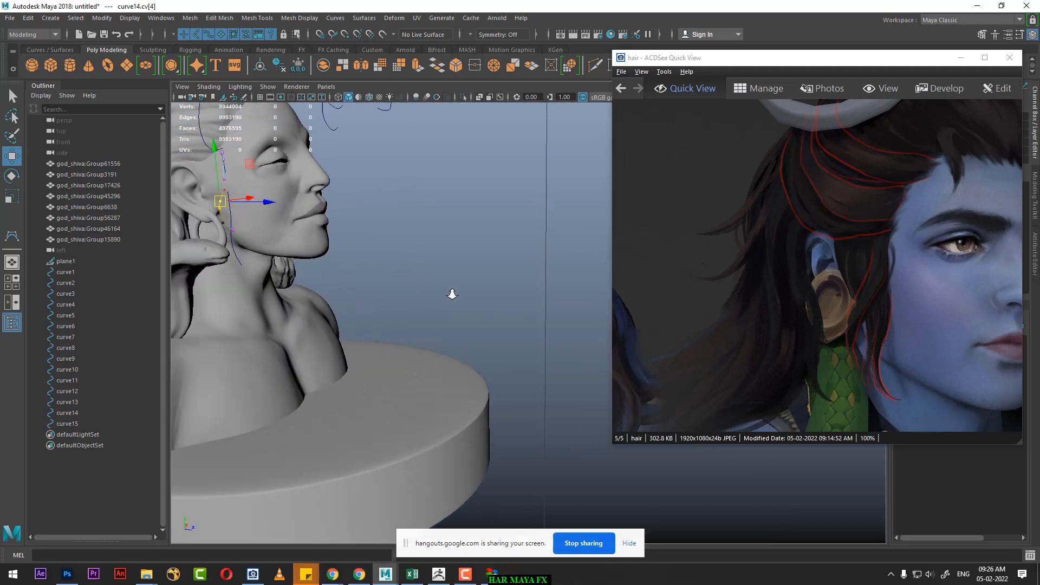
alt+middle_drag(450, 293, 515, 315)
alt+right_drag(515, 315, 508, 289)
alt+drag(509, 289, 497, 317)
alt+right_drag(497, 317, 517, 288)
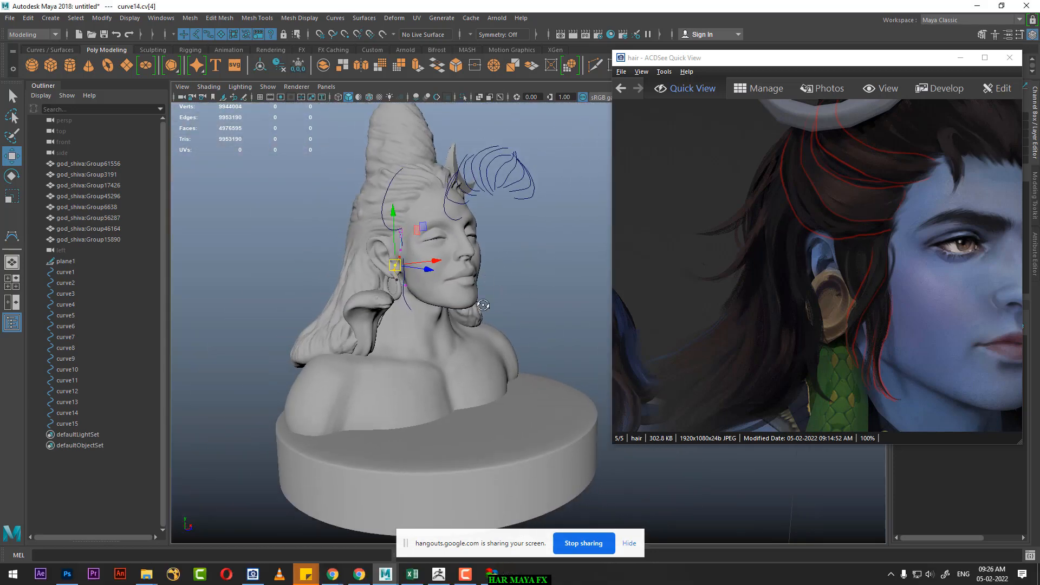
alt+drag(517, 288, 498, 278)
right_drag(513, 205, 553, 174)
Step: Move the reference image aside and toggle plane1's live surface state on and off
drag(895, 61, 969, 216)
click(562, 204)
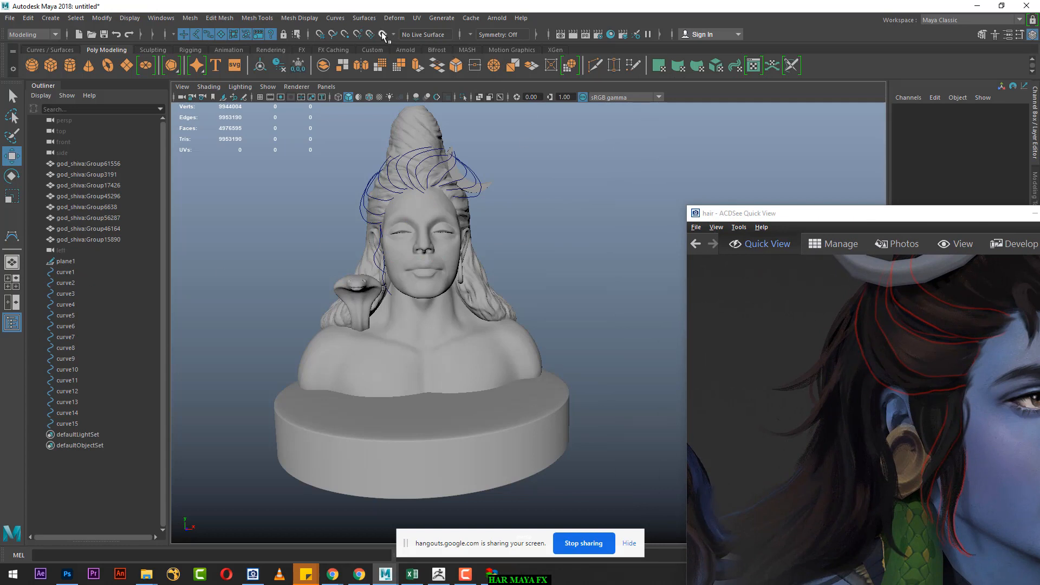
click(64, 262)
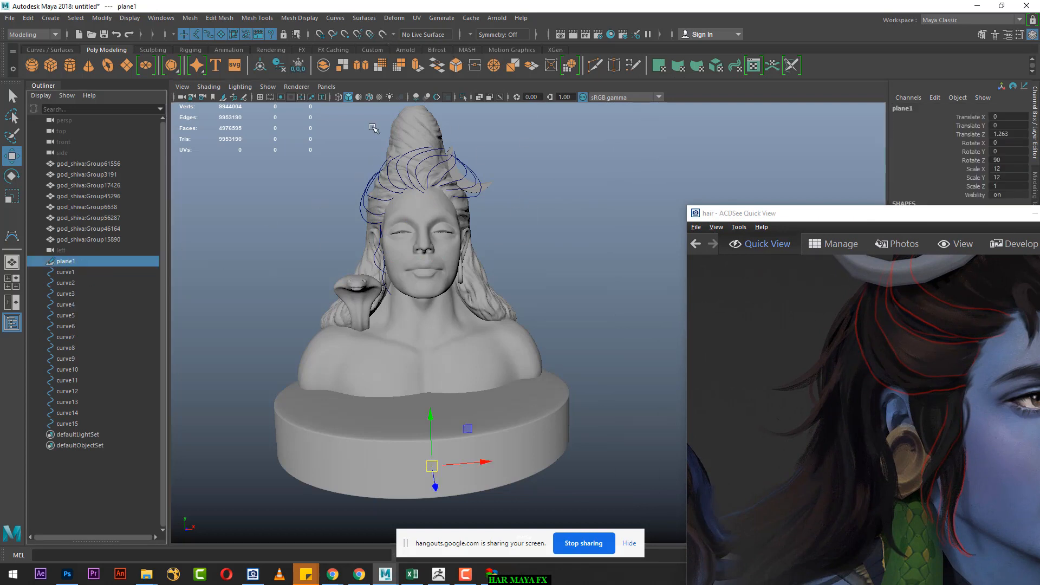
click(382, 34)
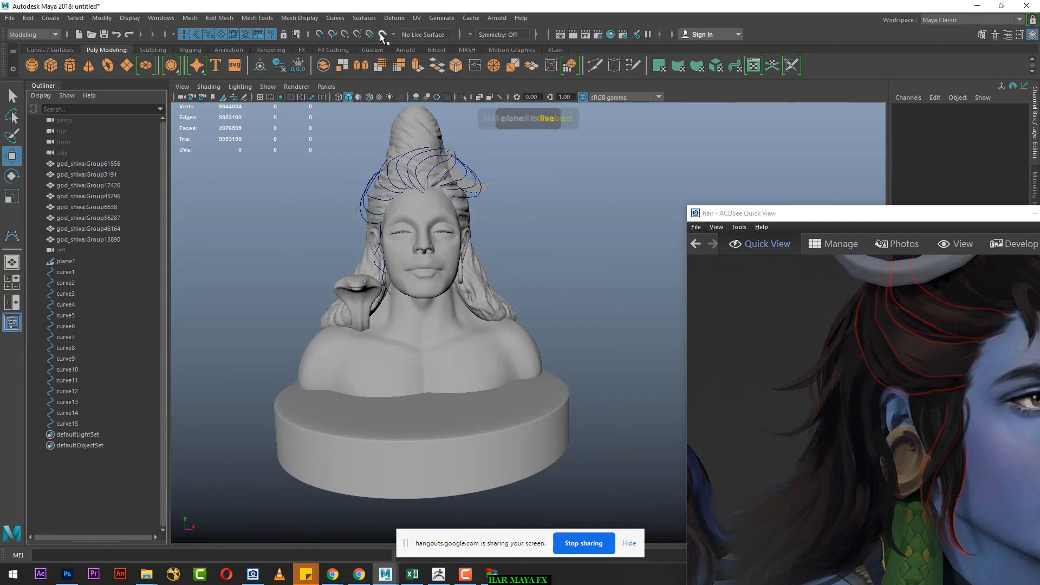
Step: Duplicate the fifteenth curve beside the jaw and shift the copy back toward the earring
alt+drag(391, 263, 485, 283)
scroll(485, 283, up, 5)
alt+middle_drag(475, 284, 489, 297)
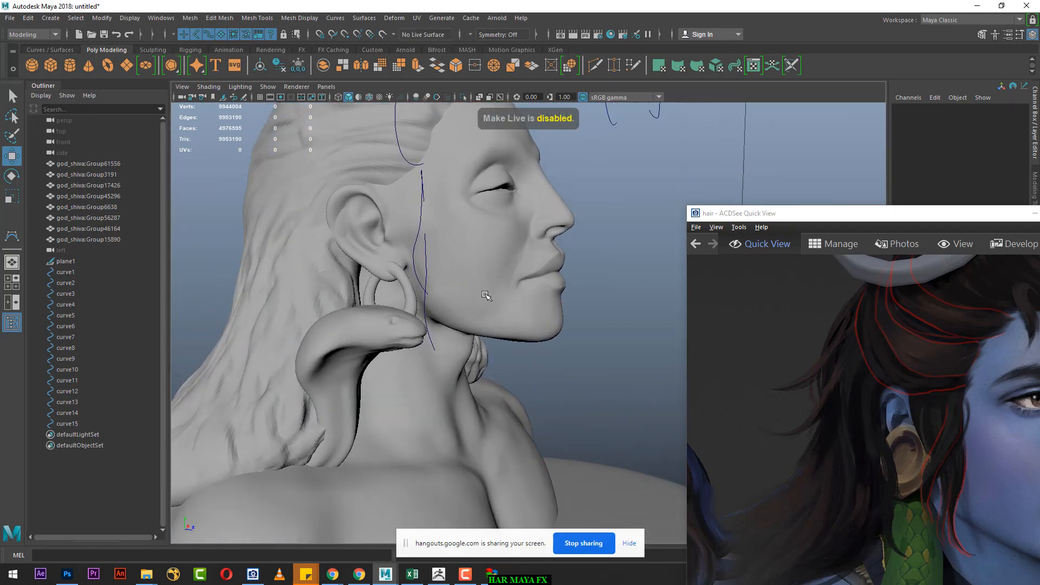
drag(902, 213, 887, 110)
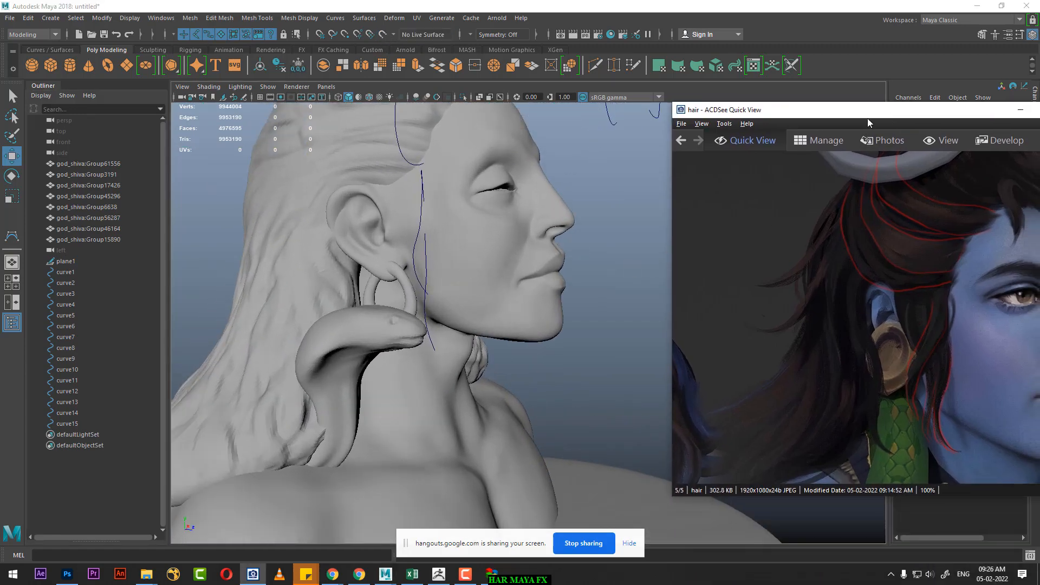
alt+drag(573, 287, 369, 321)
click(365, 325)
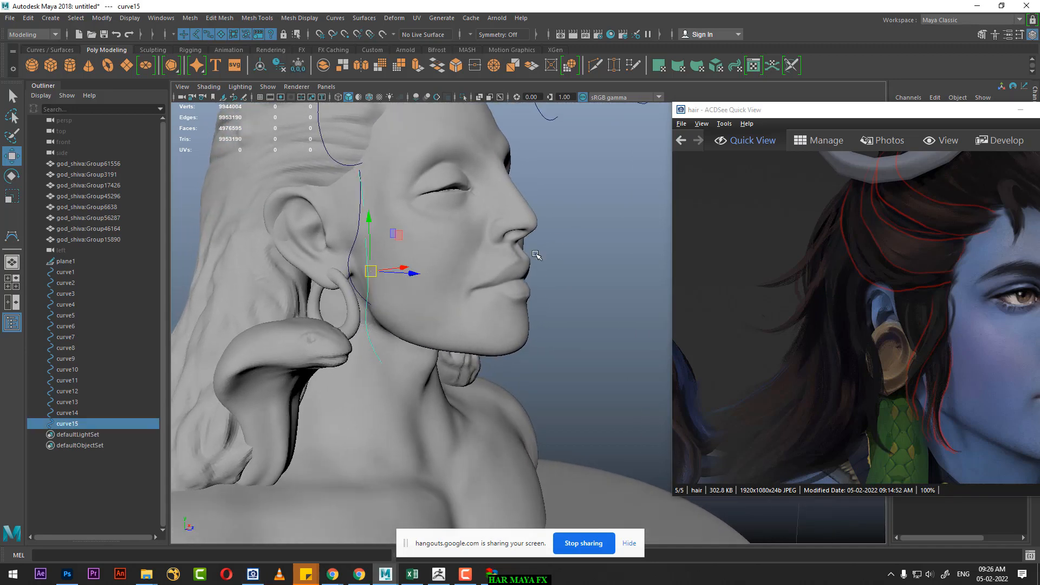
alt+drag(536, 254, 564, 243)
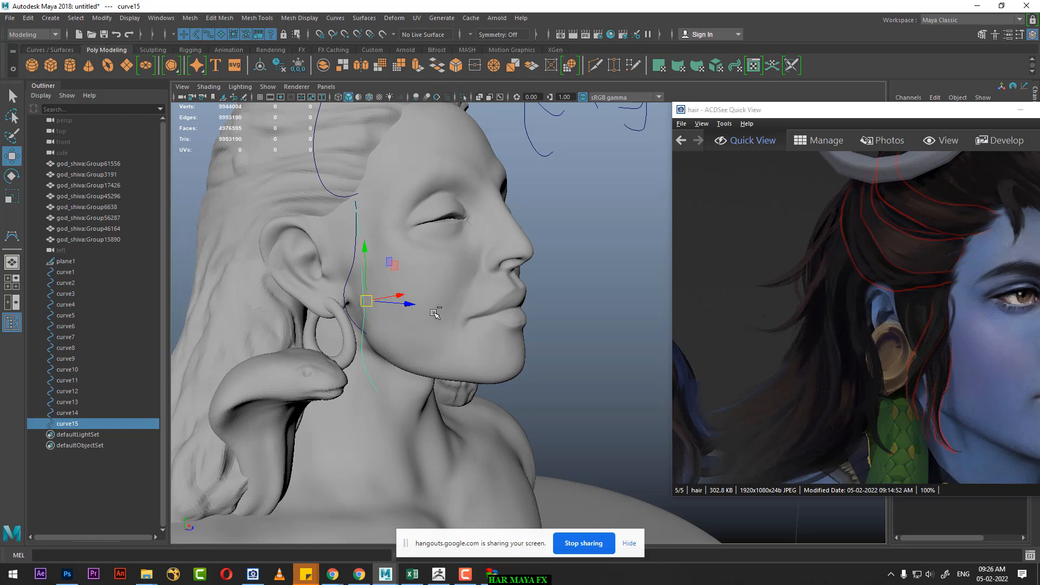
key(ctrl+d)
drag(406, 302, 379, 307)
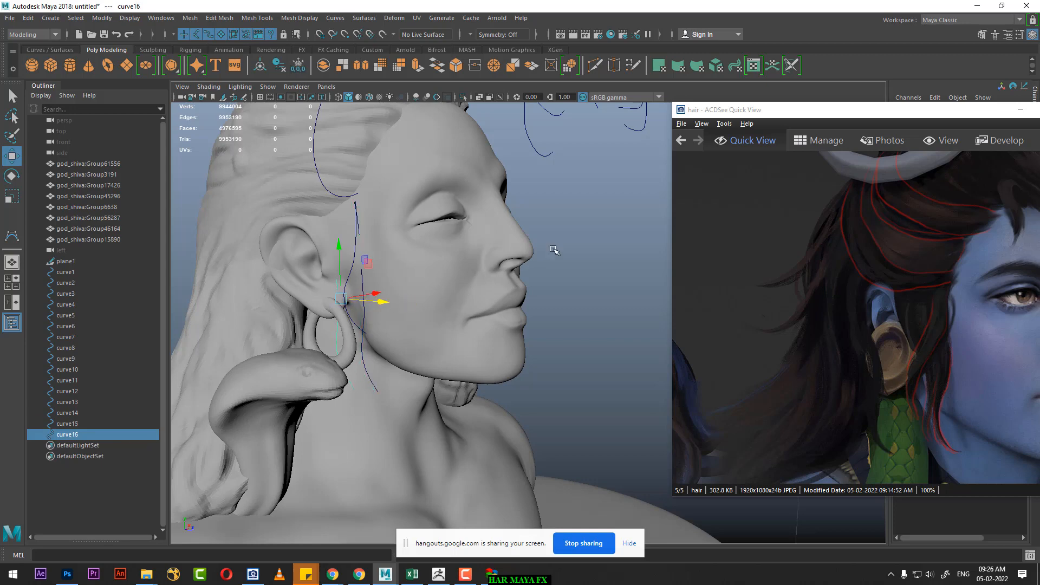
alt+drag(564, 243, 560, 247)
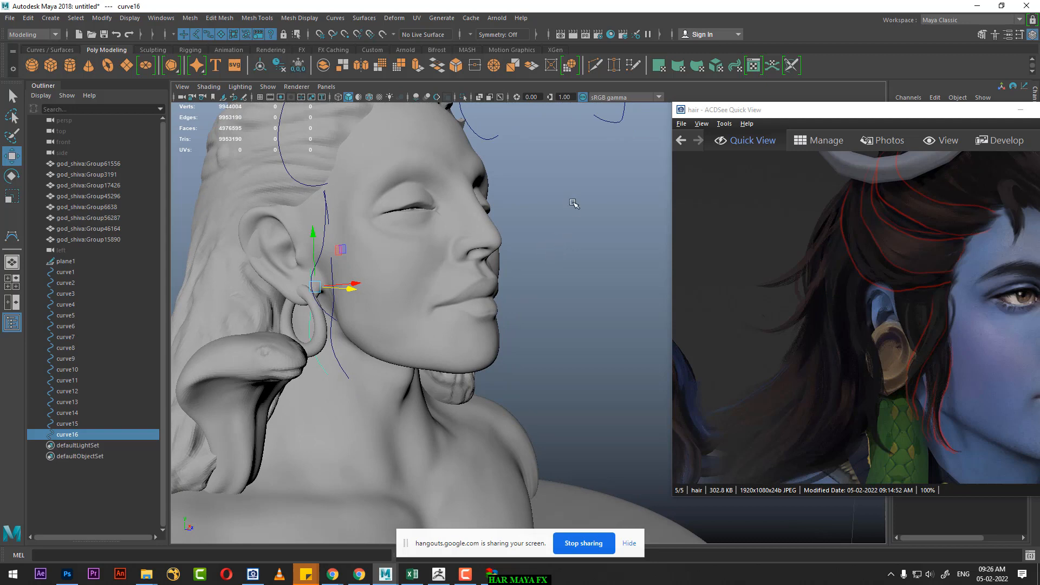
Step: Select the sixteenth curve's upper CVs in wireframe and shift its top end back and down toward the top of the ear
right_drag(573, 204, 498, 211)
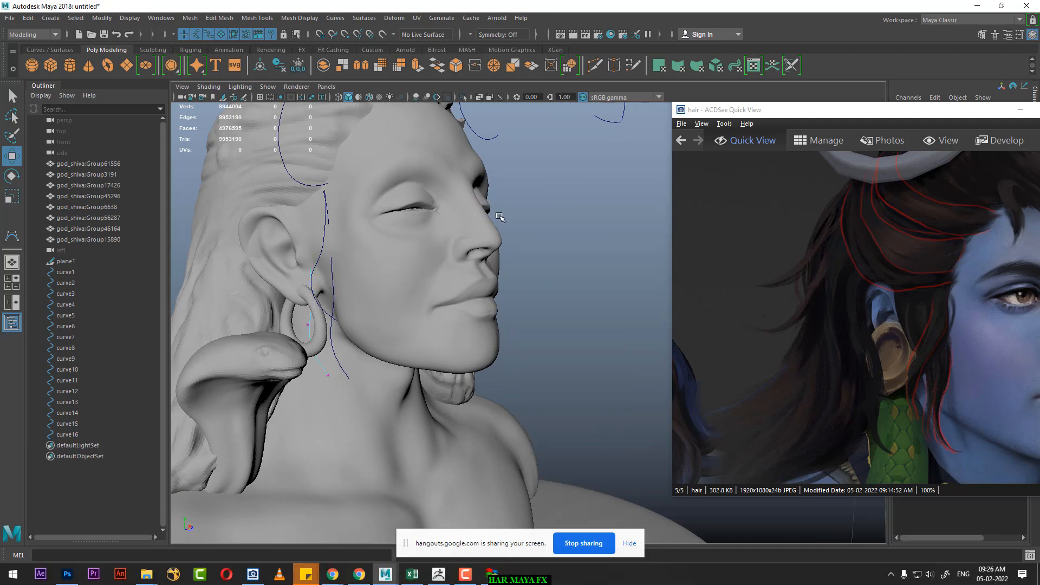
key(4)
drag(292, 205, 333, 260)
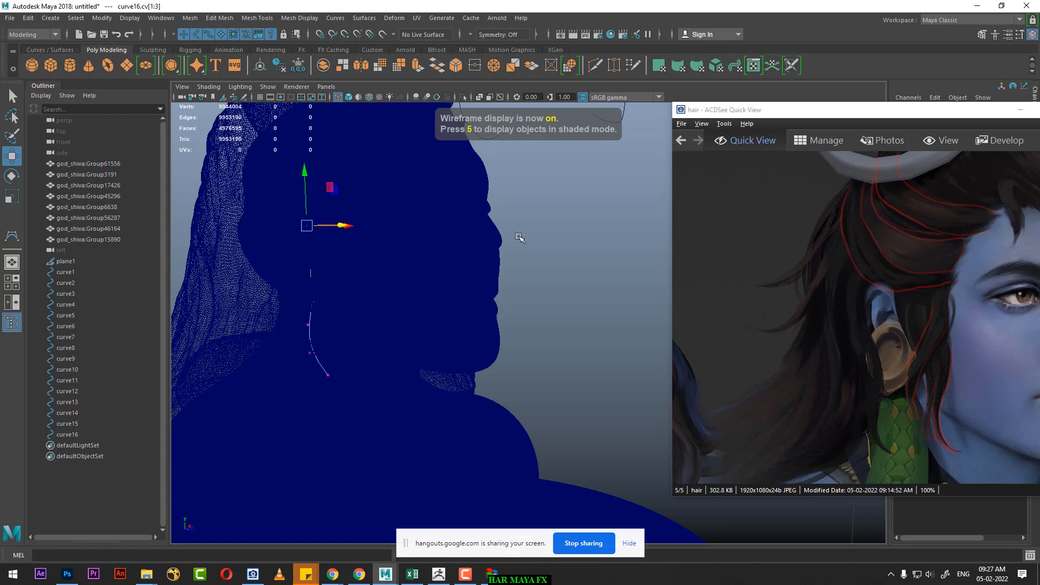
key(5)
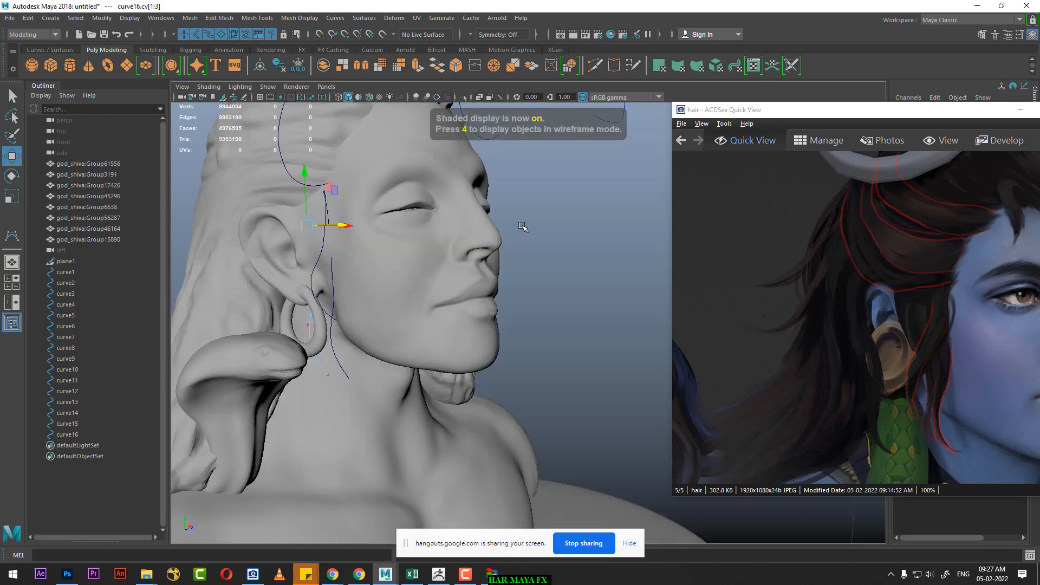
mouse_move(320, 264)
alt+mouse_down()
mouse_move(279, 258)
mouse_move(323, 250)
alt+mouse_up()
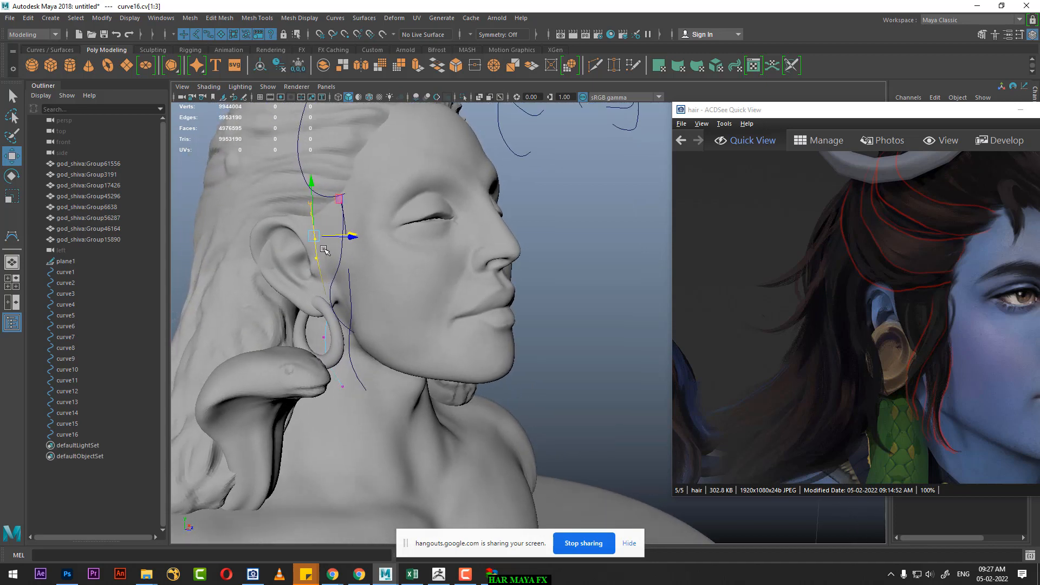
alt+middle_drag(432, 217, 428, 238)
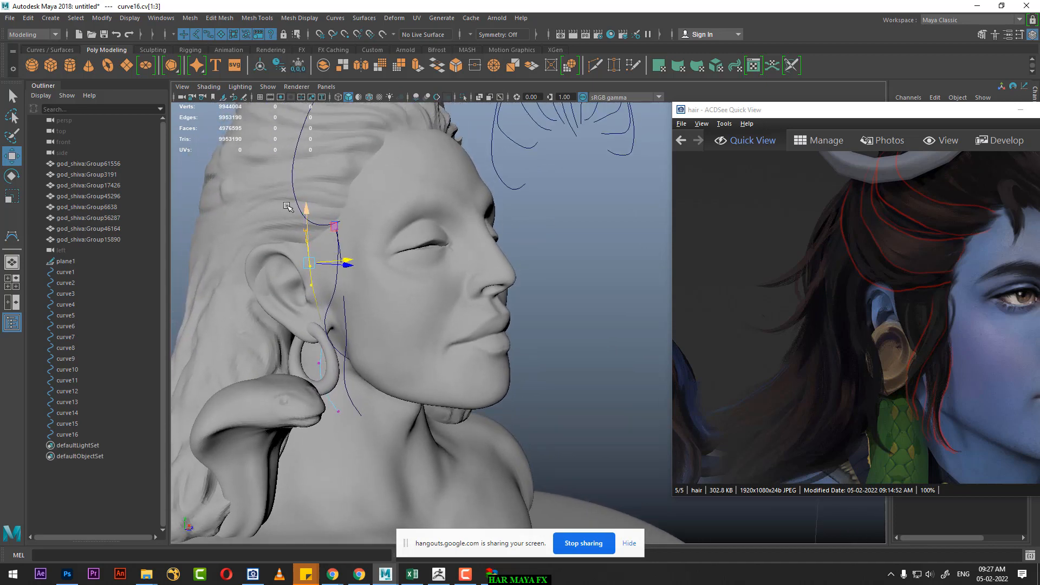
drag(274, 219, 294, 245)
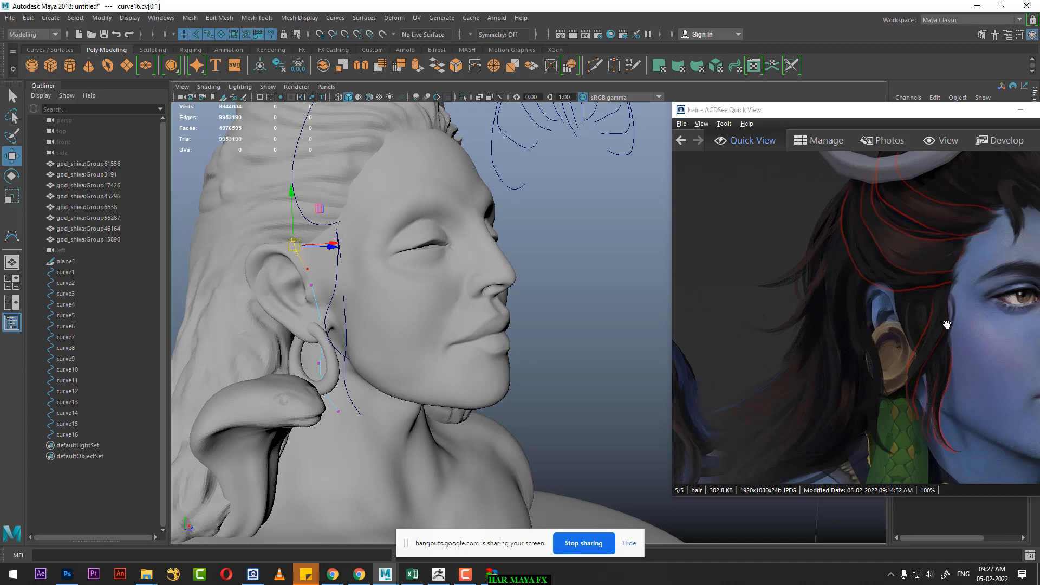
Step: Move the sixteenth curve's middle CVs outward from the face in front view so the strand bows beside the ear and earlobe
alt+drag(341, 272, 314, 297)
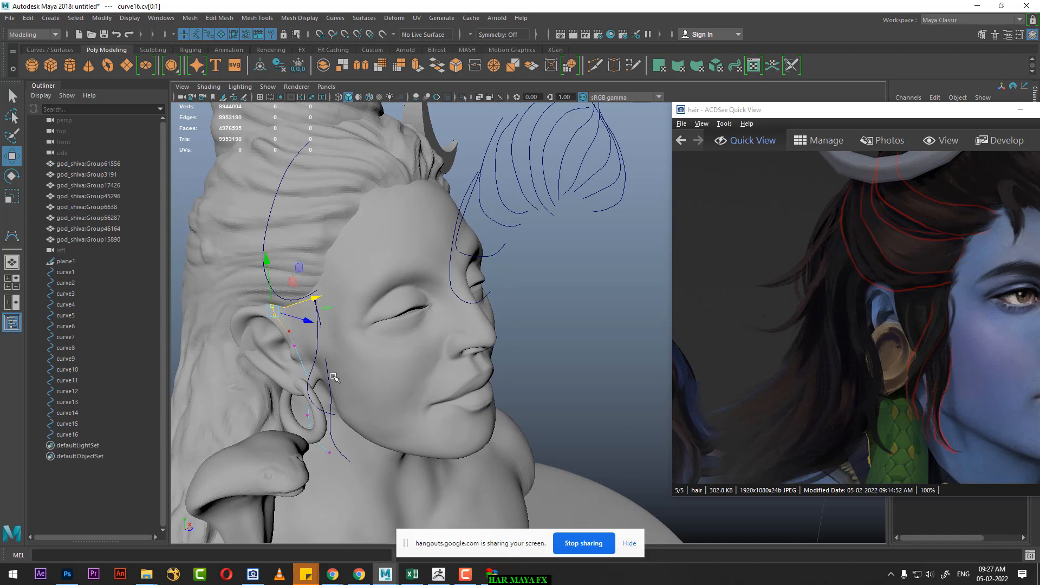
alt+middle_drag(310, 375, 306, 320)
alt+right_drag(307, 320, 285, 365)
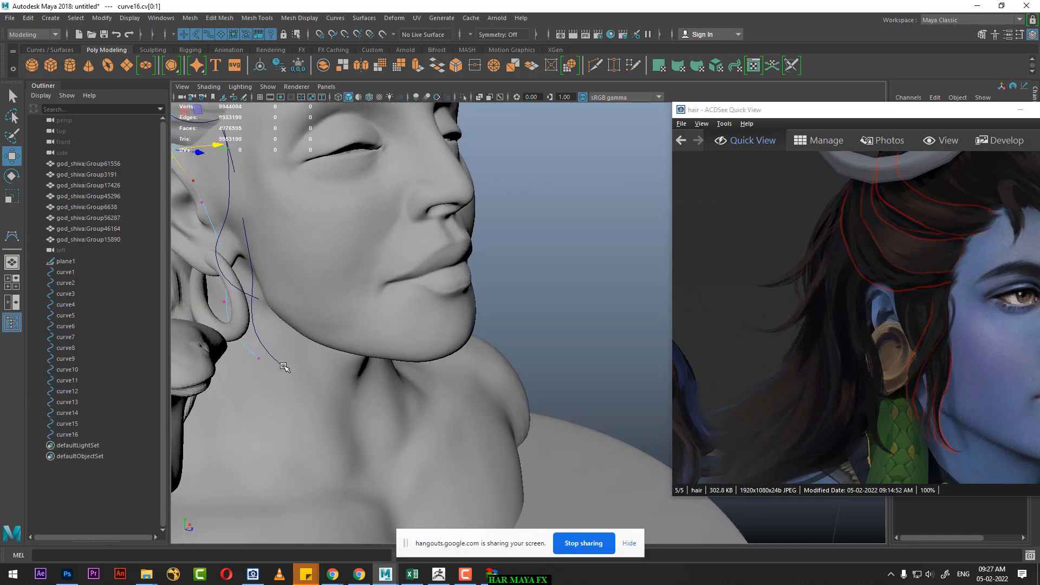
alt+drag(270, 353, 299, 315)
alt+middle_drag(298, 316, 299, 402)
alt+drag(341, 233, 321, 217)
drag(299, 173, 402, 254)
key(space)
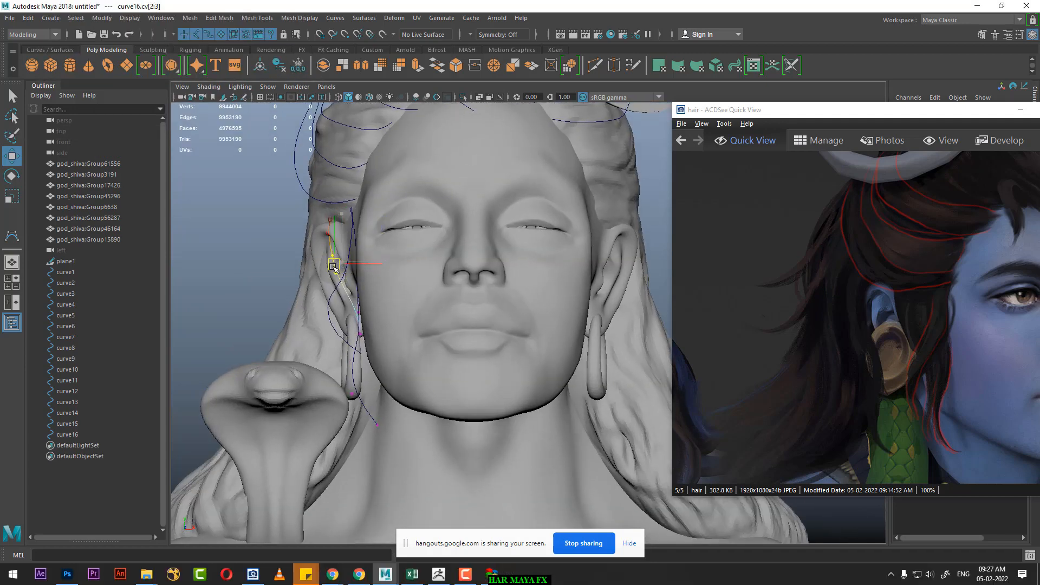
drag(334, 268, 324, 271)
click(345, 314)
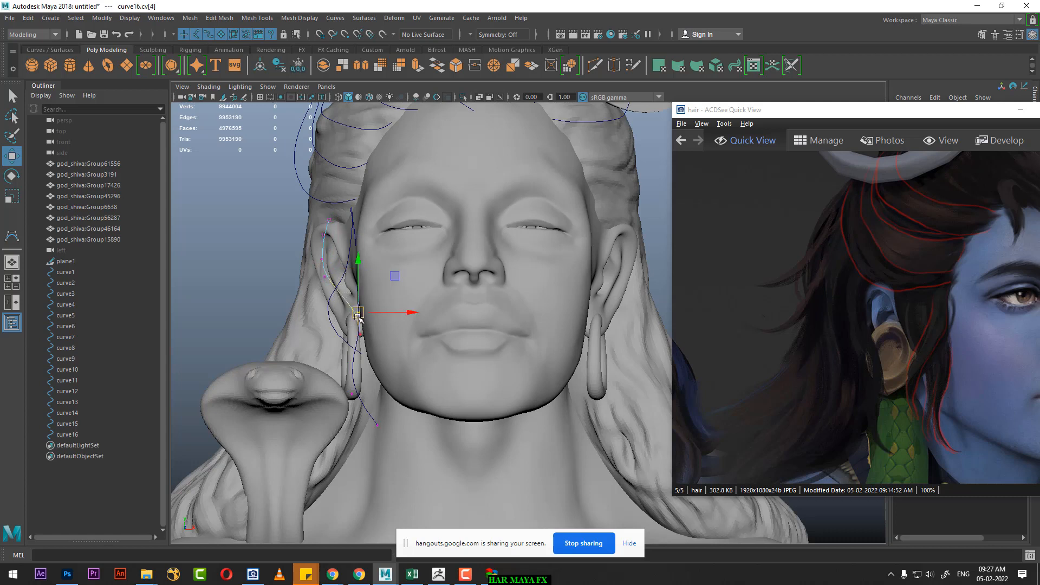
drag(344, 317, 335, 318)
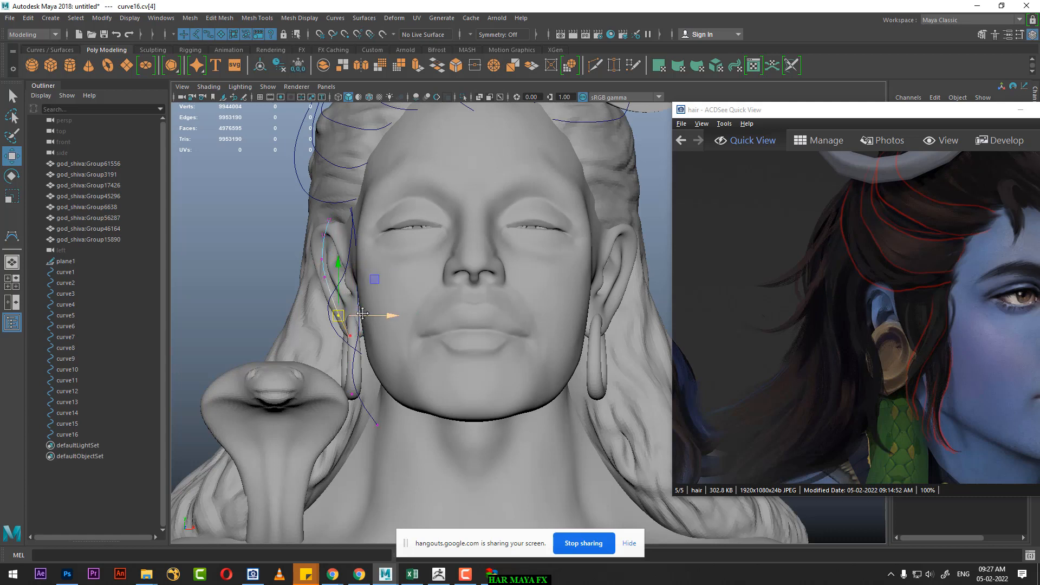
Step: Examine the side strand curves around the ear and earring from several angles, with the reference image minimized and the body mesh selected
alt+middle_drag(363, 317, 353, 231)
scroll(353, 231, down, 2)
mouse_move(371, 289)
alt+mouse_down()
mouse_move(440, 292)
mouse_move(367, 284)
mouse_move(381, 289)
alt+mouse_up()
alt+middle_drag(381, 289, 405, 377)
alt+drag(405, 377, 393, 374)
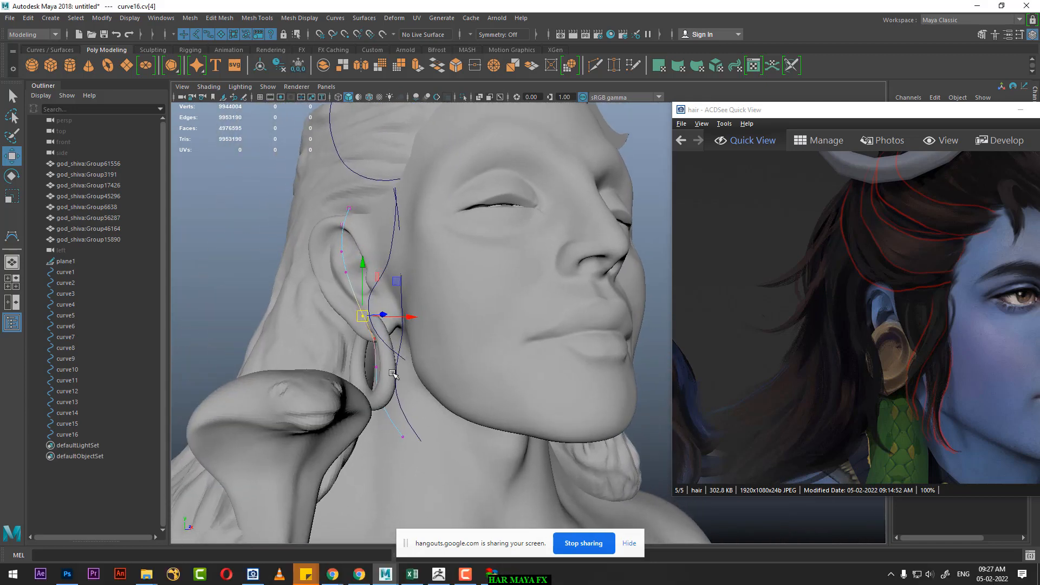
right_drag(400, 320, 451, 279)
click(395, 360)
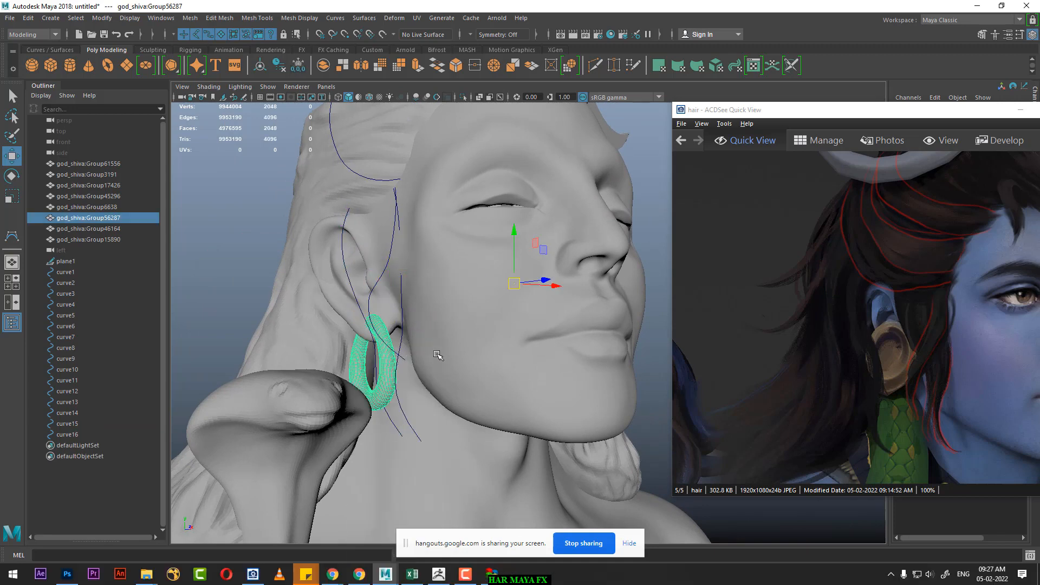
click(1020, 110)
alt+drag(866, 184, 554, 366)
click(564, 368)
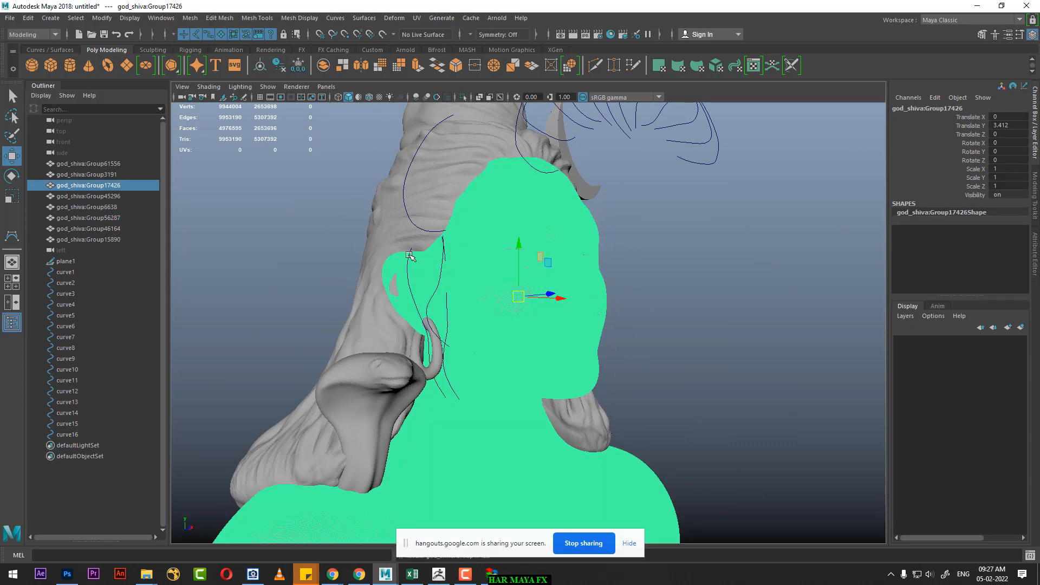
Step: Select the body, hair, snake, earring and crescent meshes and put them on a new display layer set to reference mode
shift+click(396, 237)
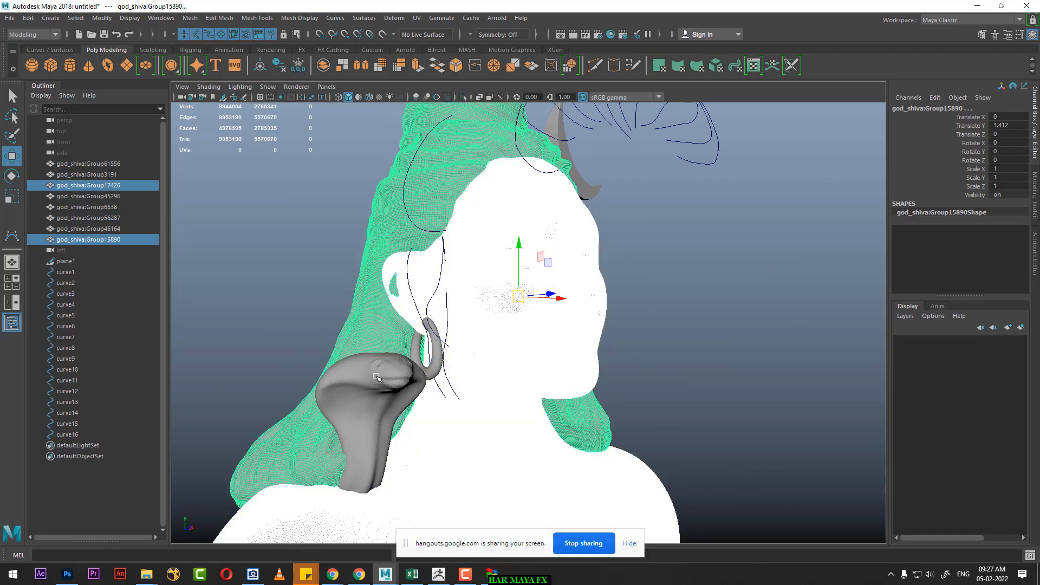
shift+click(428, 376)
shift+click(432, 368)
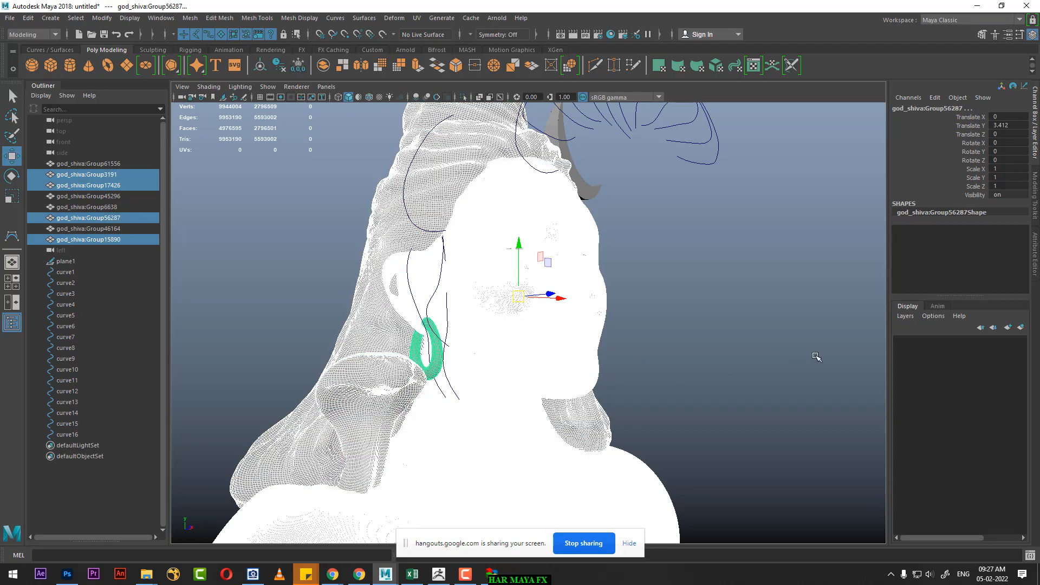
alt+drag(817, 358, 640, 366)
shift+click(585, 349)
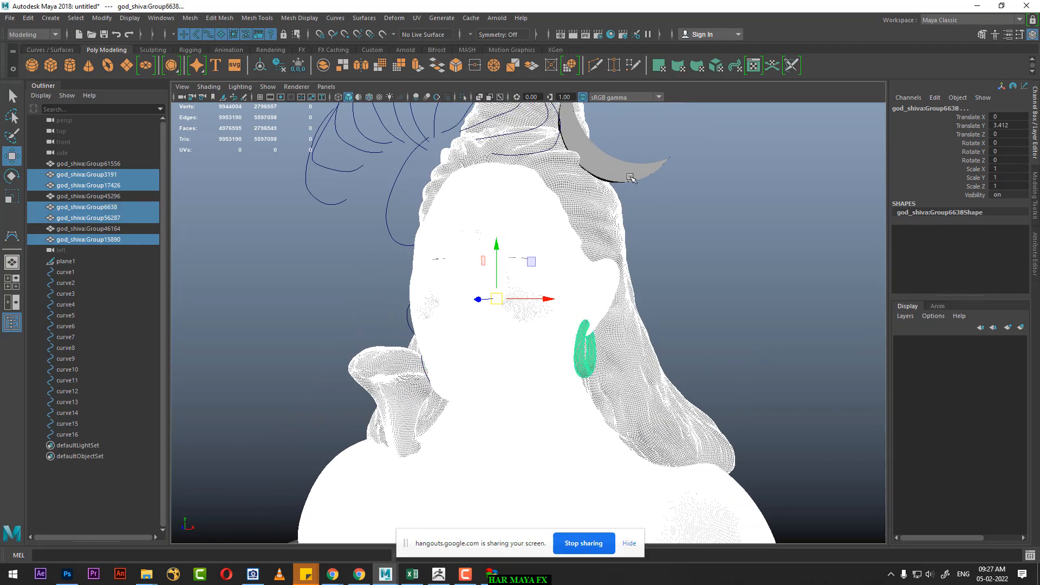
shift+click(630, 178)
click(1020, 327)
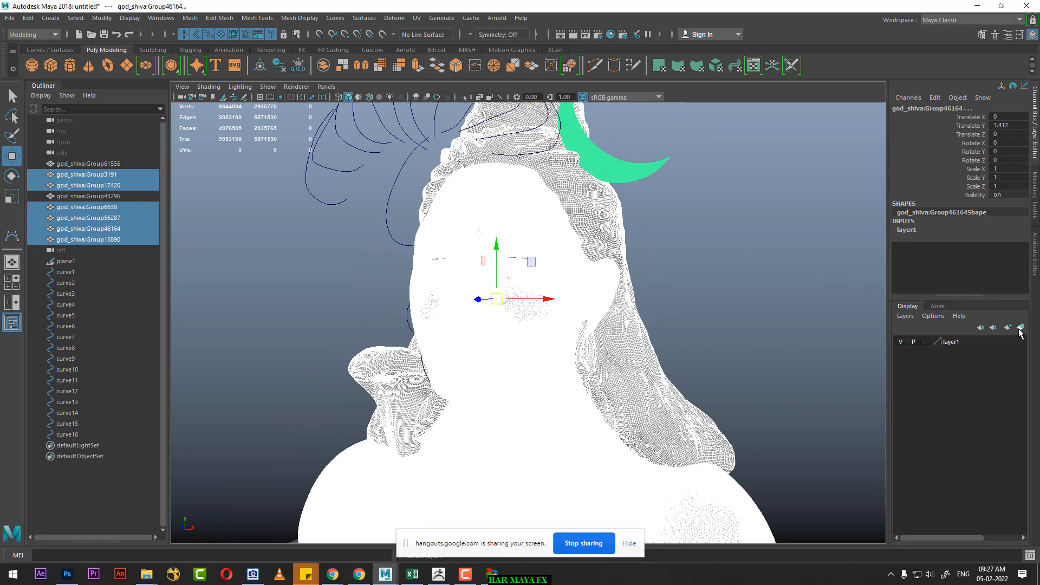
click(923, 341)
click(923, 341)
click(592, 355)
alt+drag(592, 355, 568, 356)
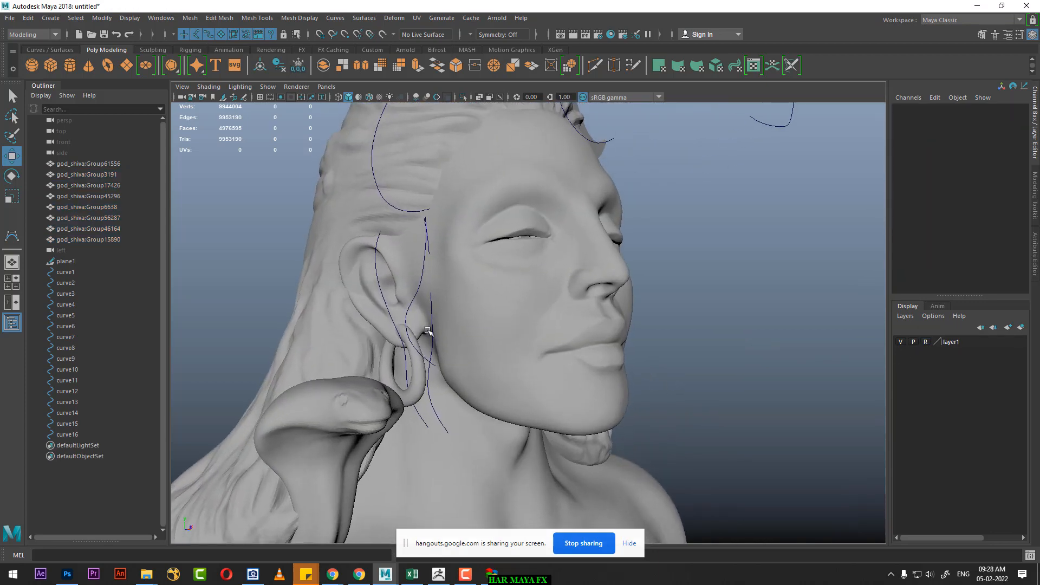
click(428, 393)
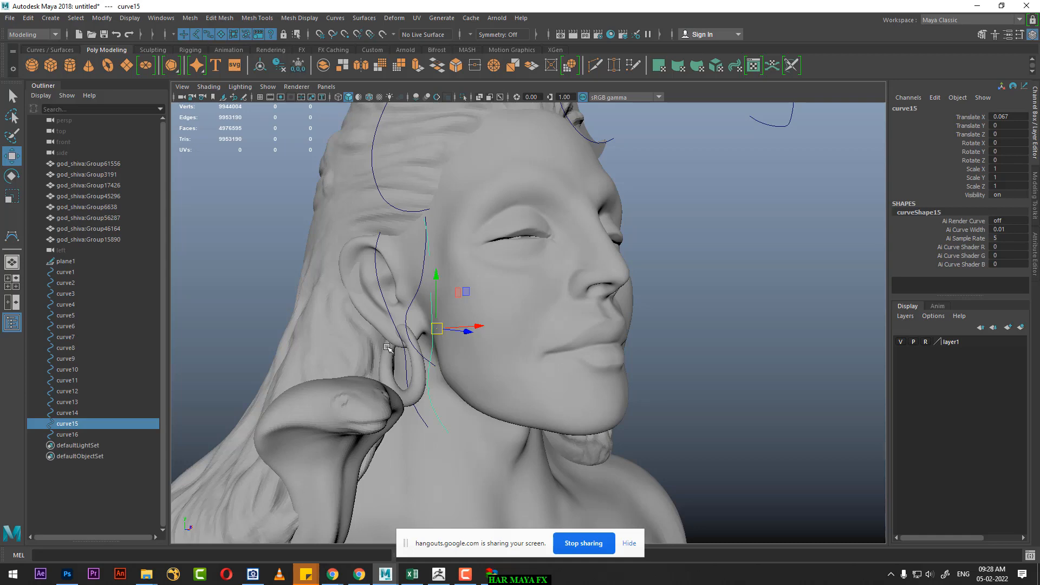
shift+click(393, 346)
alt+drag(412, 374, 509, 324)
scroll(510, 325, up, 1)
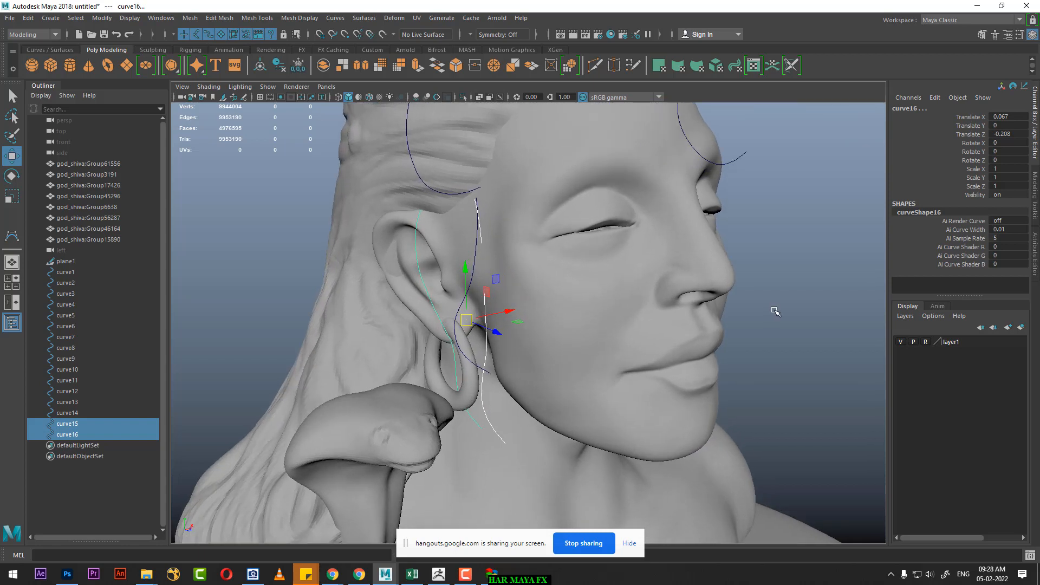
click(801, 302)
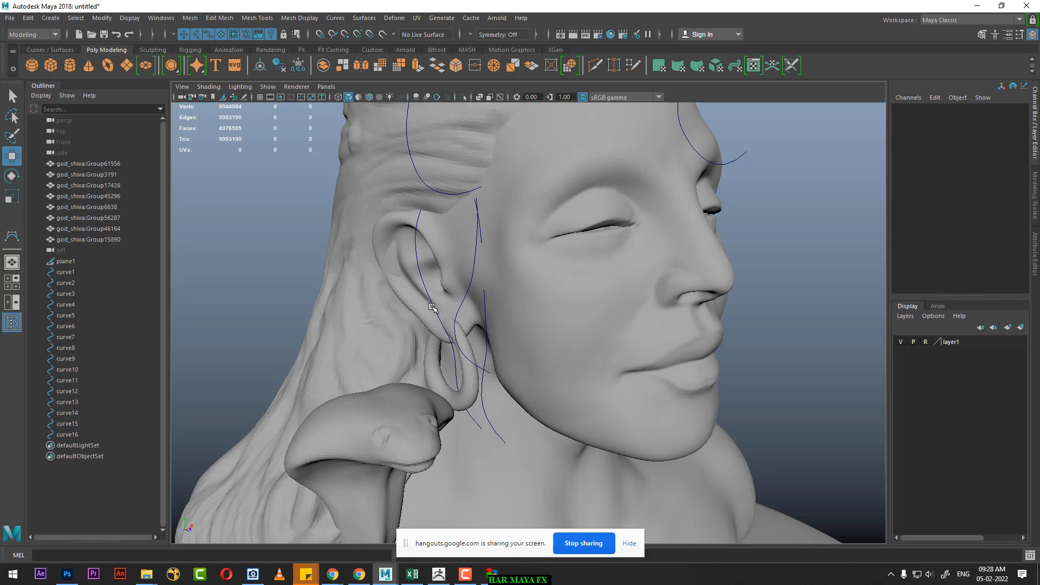
Step: Loft a surface between the sixteenth and fifteenth curves beside the ear
click(469, 346)
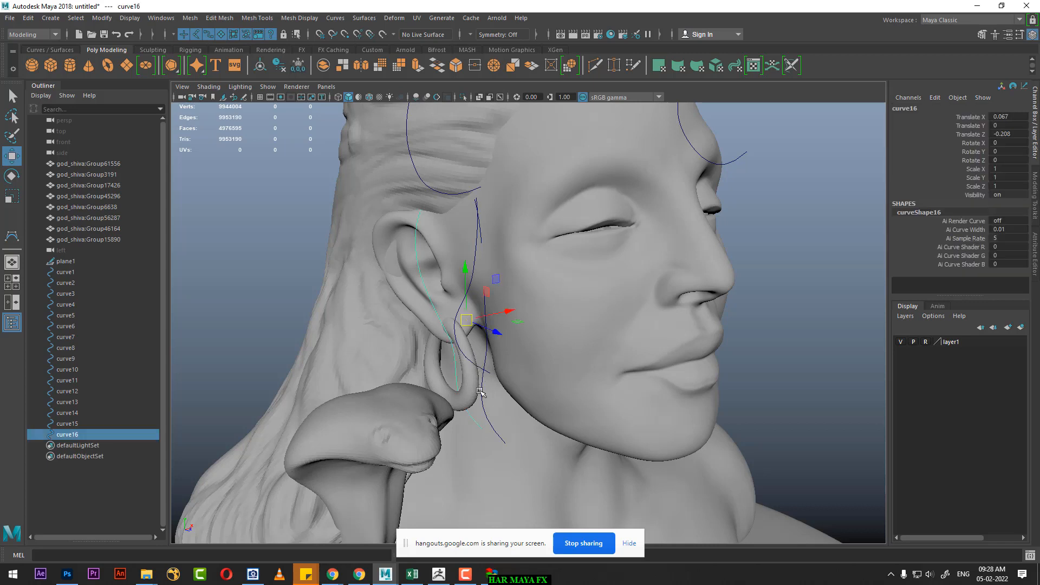
shift+click(480, 391)
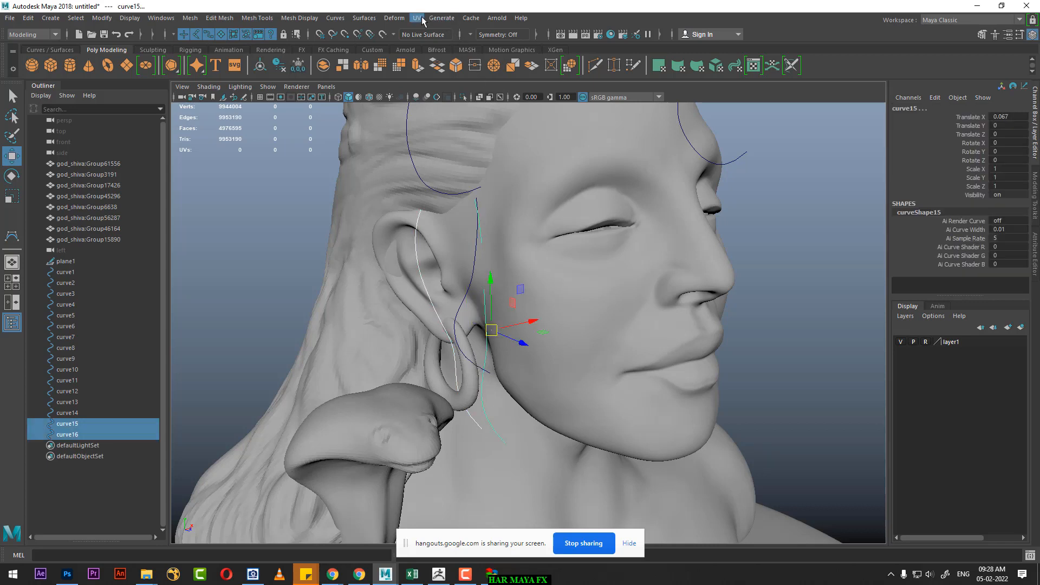
click(21, 35)
click(22, 46)
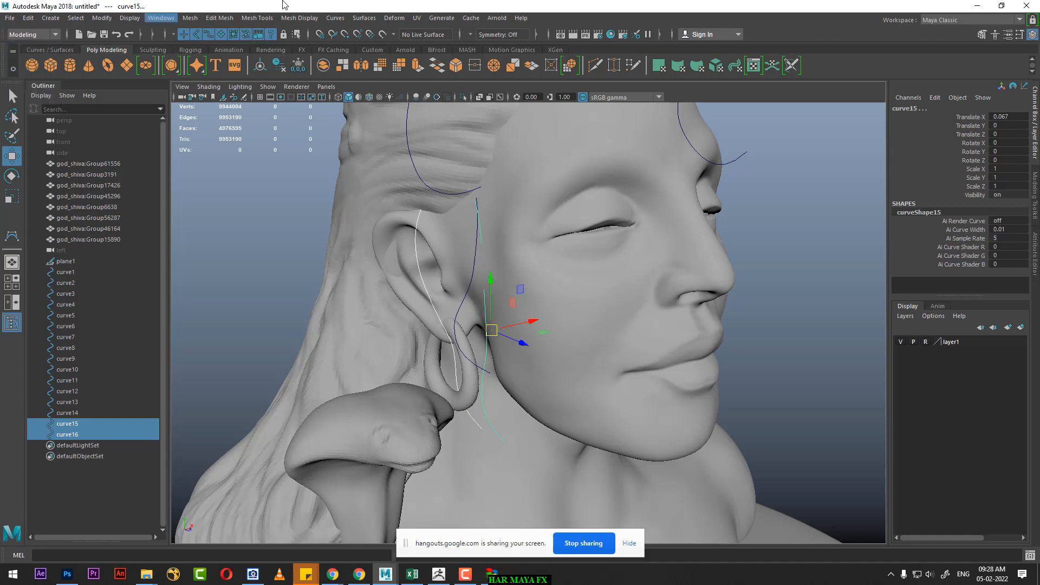
click(364, 18)
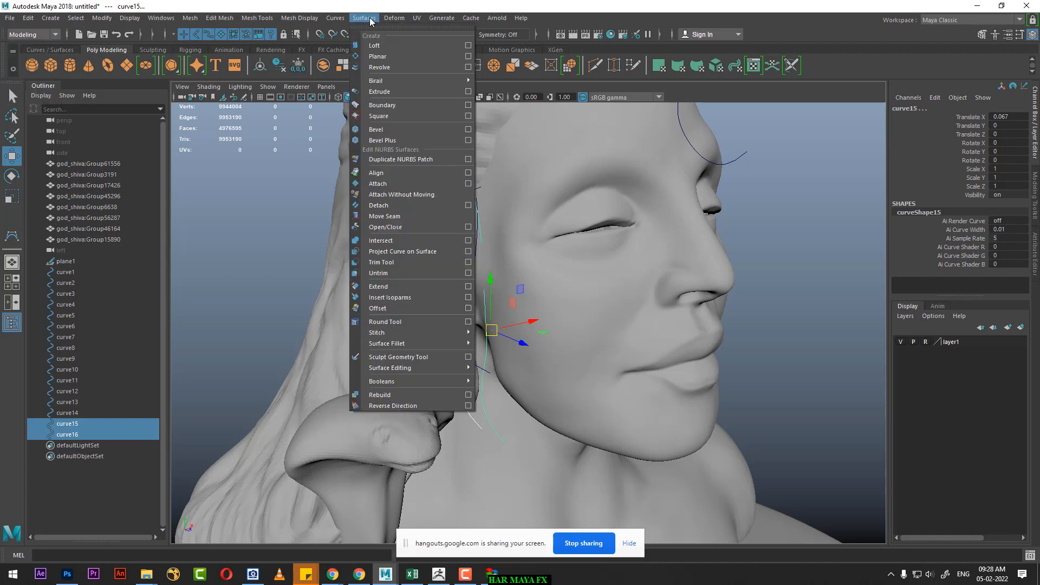
click(383, 46)
alt+drag(526, 259, 511, 209)
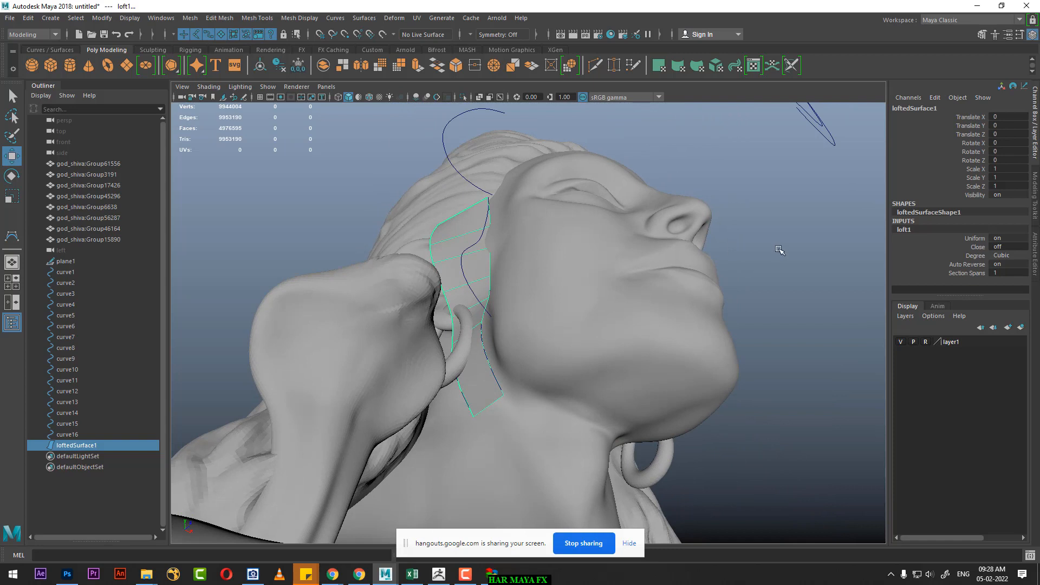
Step: Move the sixteenth curve's bottom CV to the fifteenth curve's lower tip and adjust the CV beside the earring
click(445, 401)
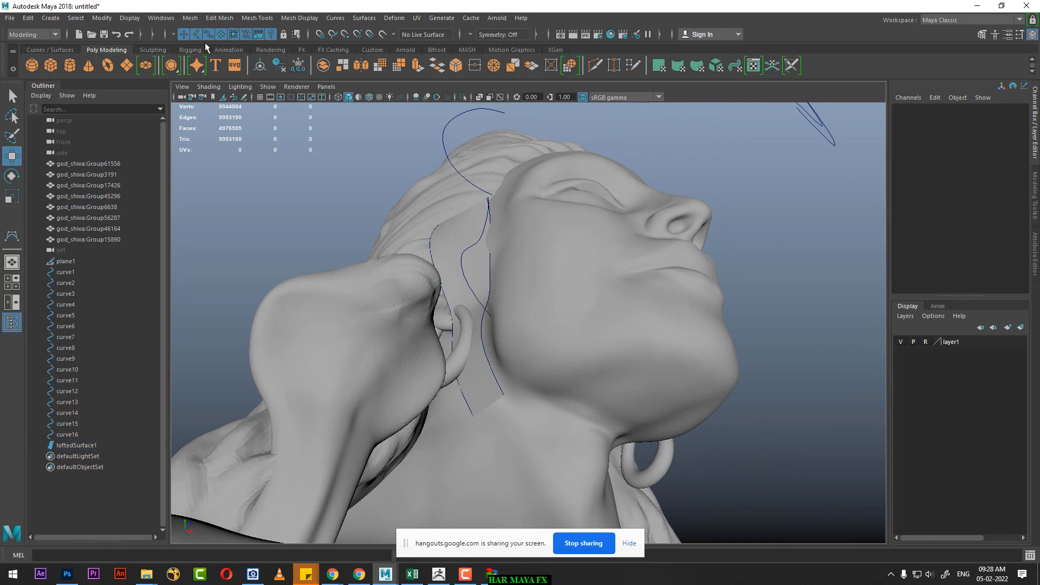
click(466, 399)
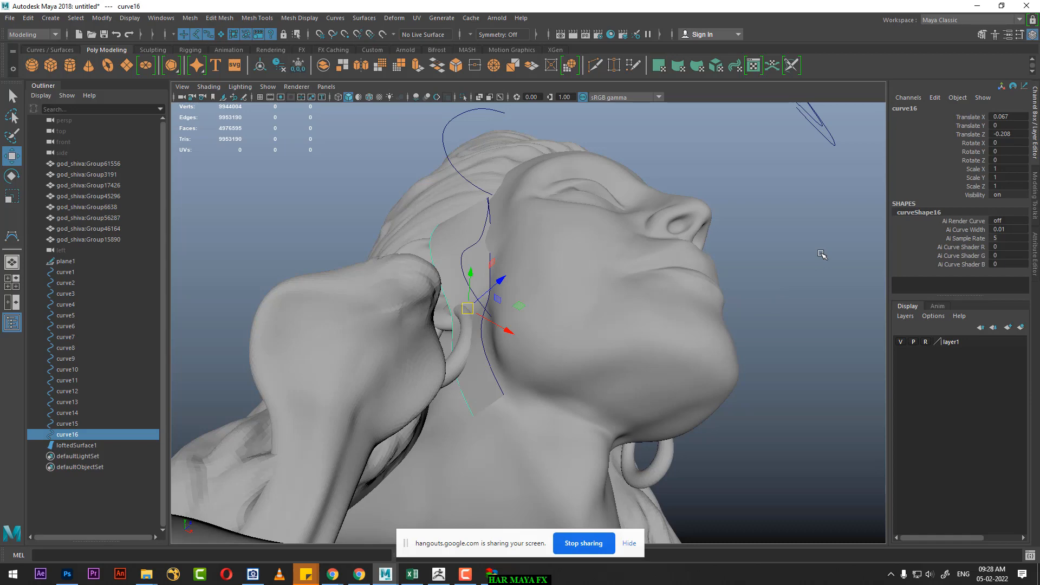
right_drag(822, 255, 757, 255)
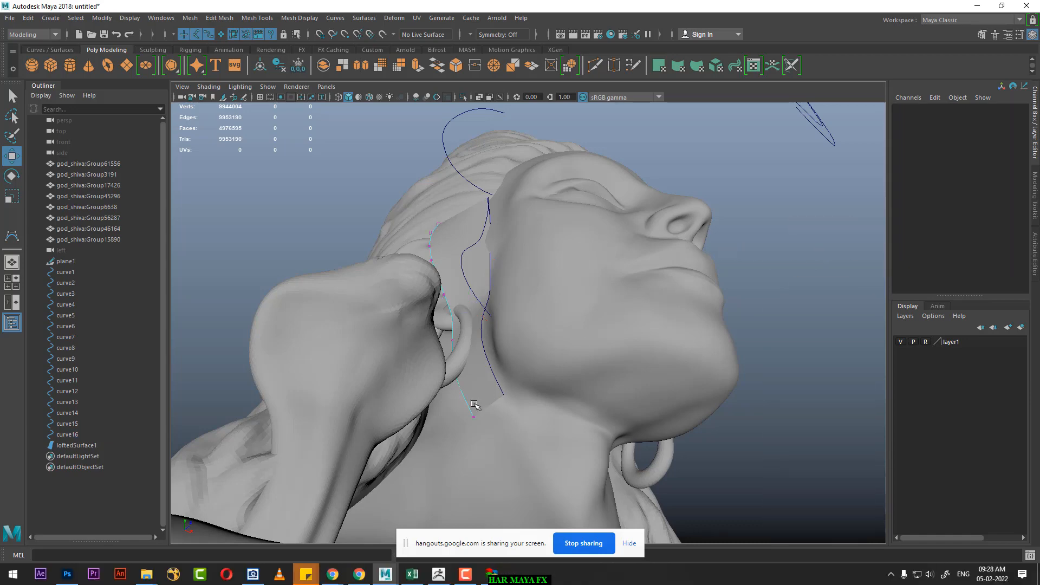
drag(474, 405, 492, 440)
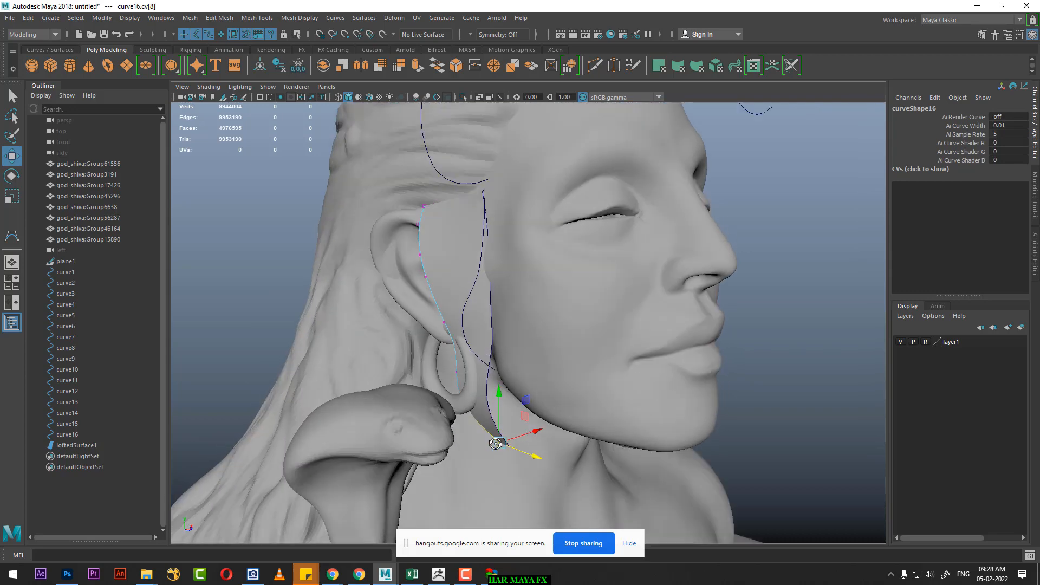
drag(448, 368, 468, 400)
alt+drag(480, 403, 451, 425)
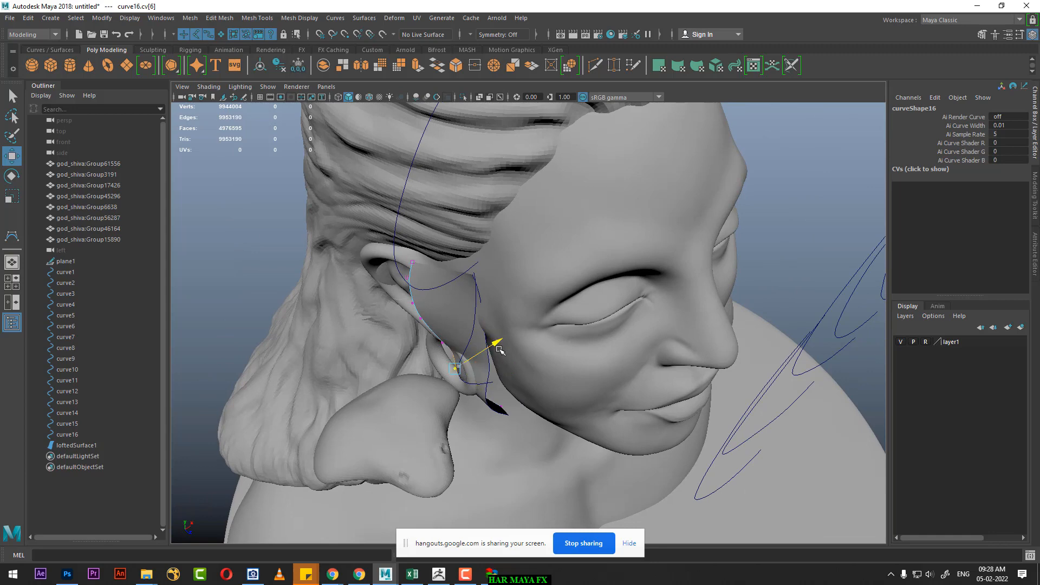
alt+drag(490, 379, 507, 376)
Step: Shift the fifteenth curve's lower CVs sideways to straighten the strand's front edge along the jaw
click(514, 410)
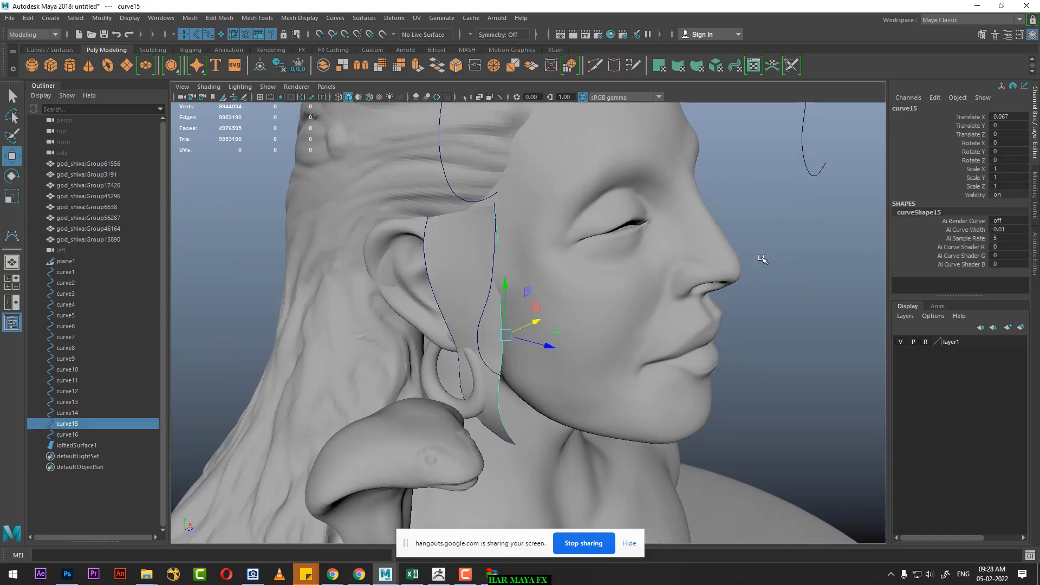
right_drag(773, 243, 698, 242)
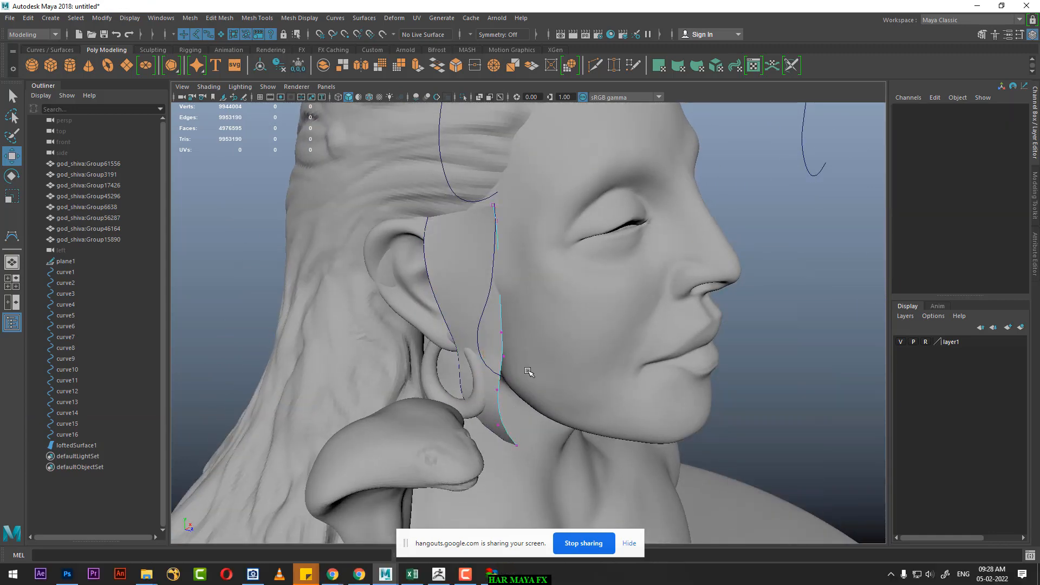
drag(521, 367, 489, 432)
alt+drag(571, 399, 450, 367)
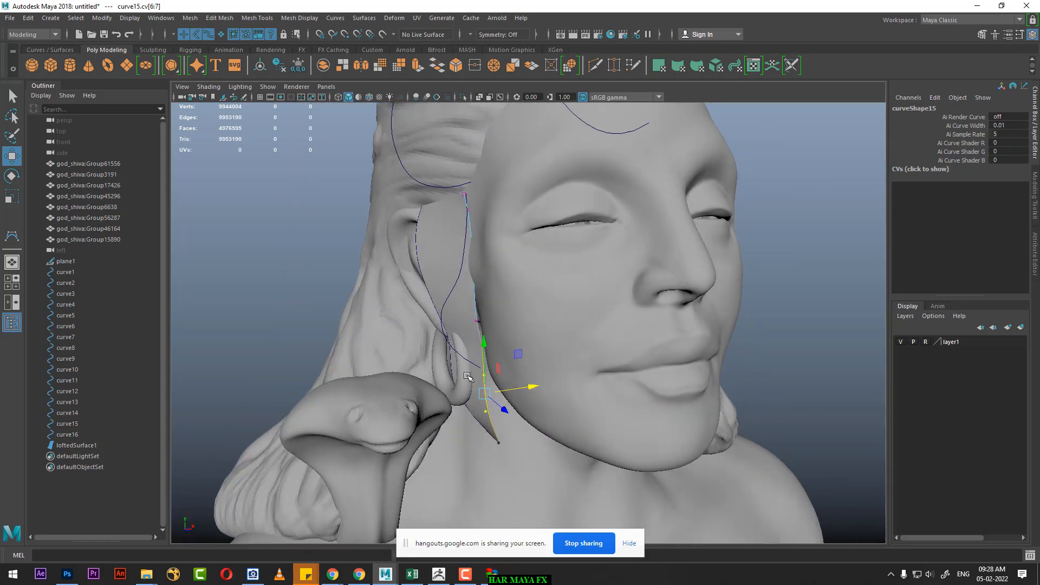
Step: Move the sixteenth curve's three lower CVs outward and back so the lofted strand passes over the earring
click(450, 367)
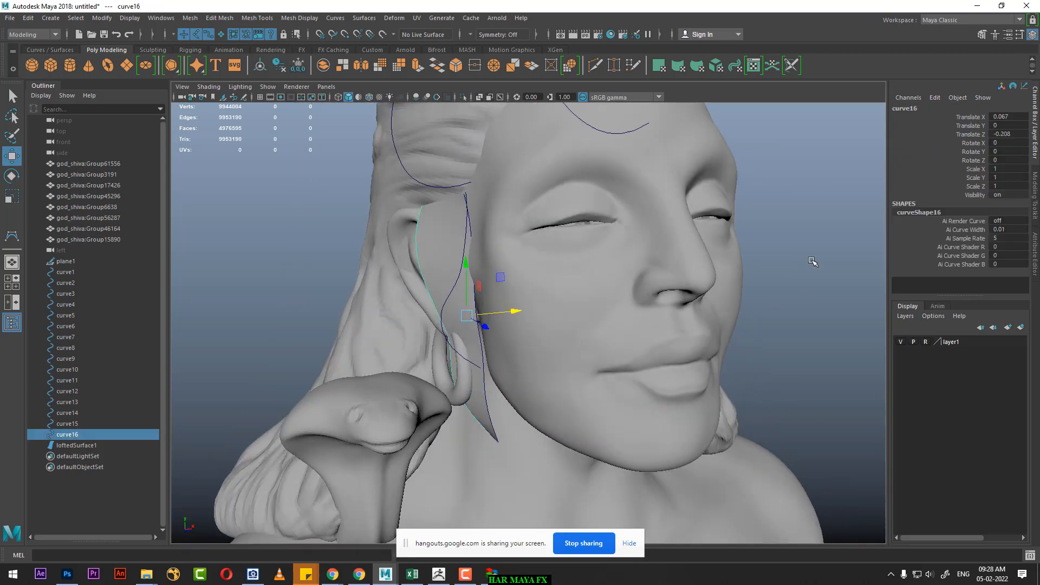
right_drag(813, 261, 752, 263)
alt+drag(394, 346, 508, 429)
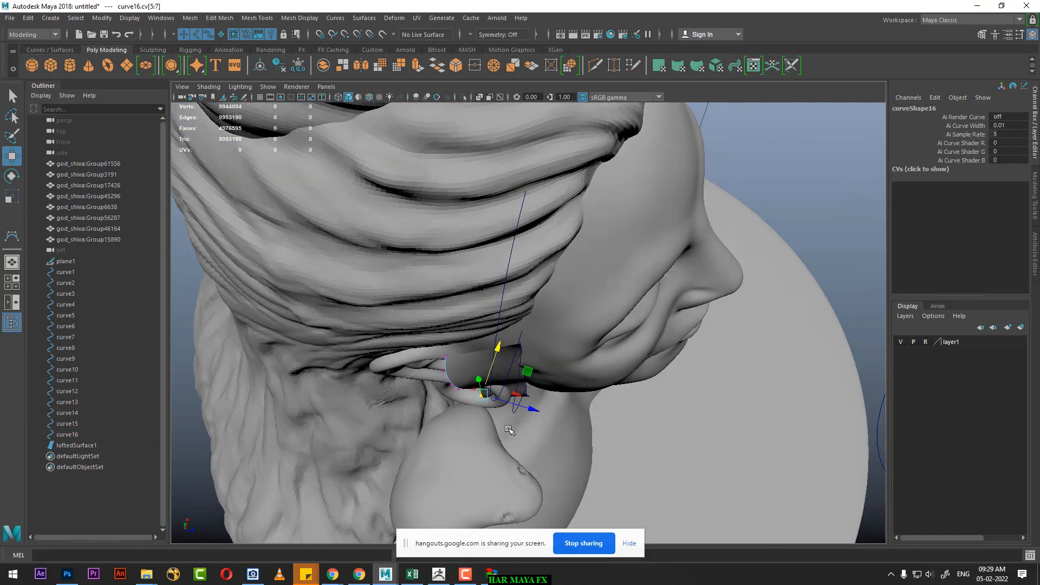
alt+drag(485, 394, 450, 389)
click(431, 398)
drag(401, 363, 451, 437)
alt+drag(479, 379, 462, 250)
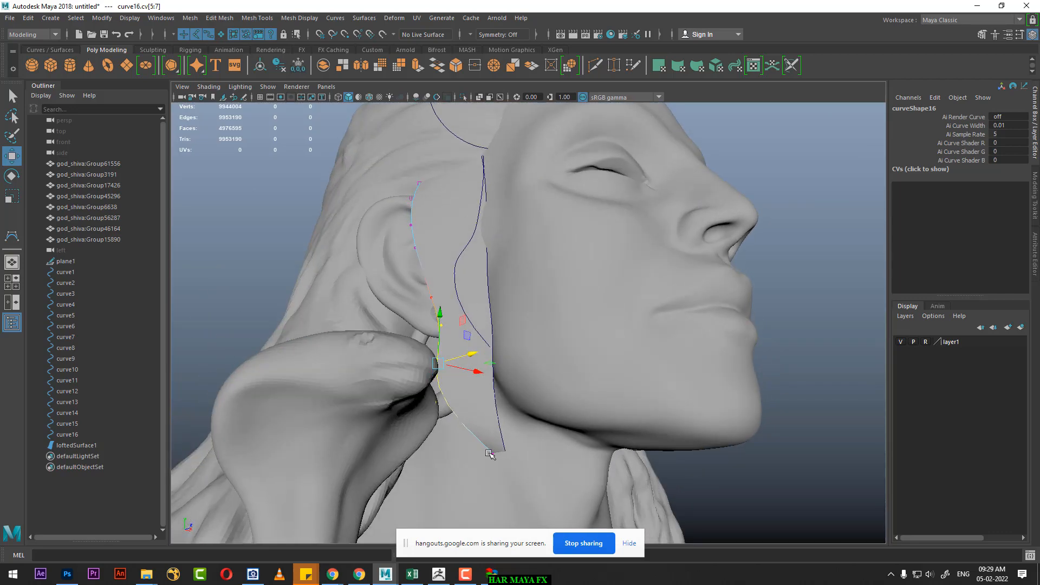
alt+drag(618, 320, 575, 328)
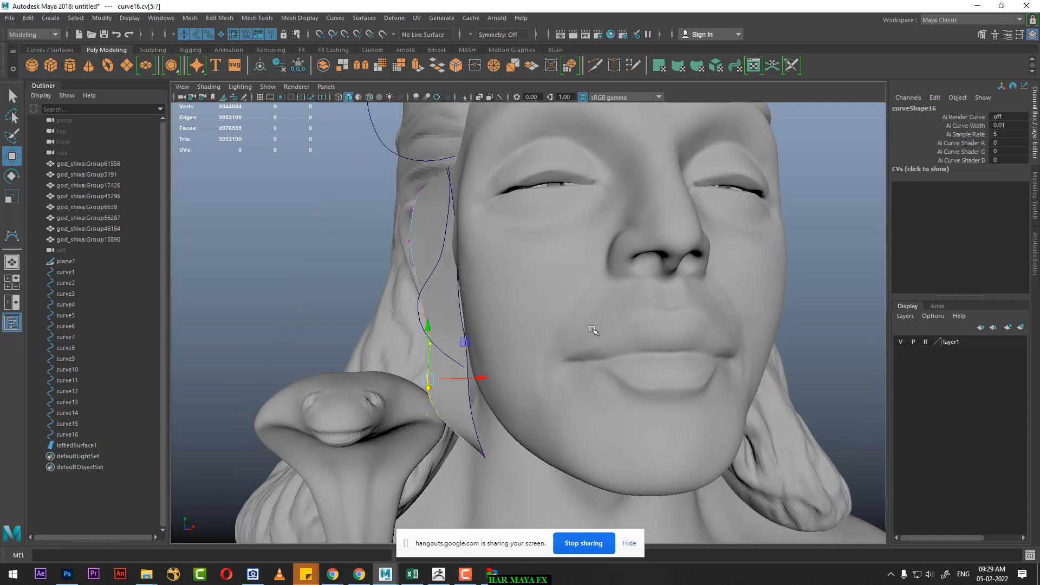
Step: Bring up the marked reference image in ACDSee beside the Maya viewport and select the fifteenth curve in front view
click(255, 579)
drag(882, 102, 163, 121)
alt+drag(574, 277, 670, 212)
click(541, 274)
key(space)
drag(585, 246, 584, 274)
key(f)
alt+middle_drag(631, 276, 690, 287)
alt+right_drag(691, 288, 579, 327)
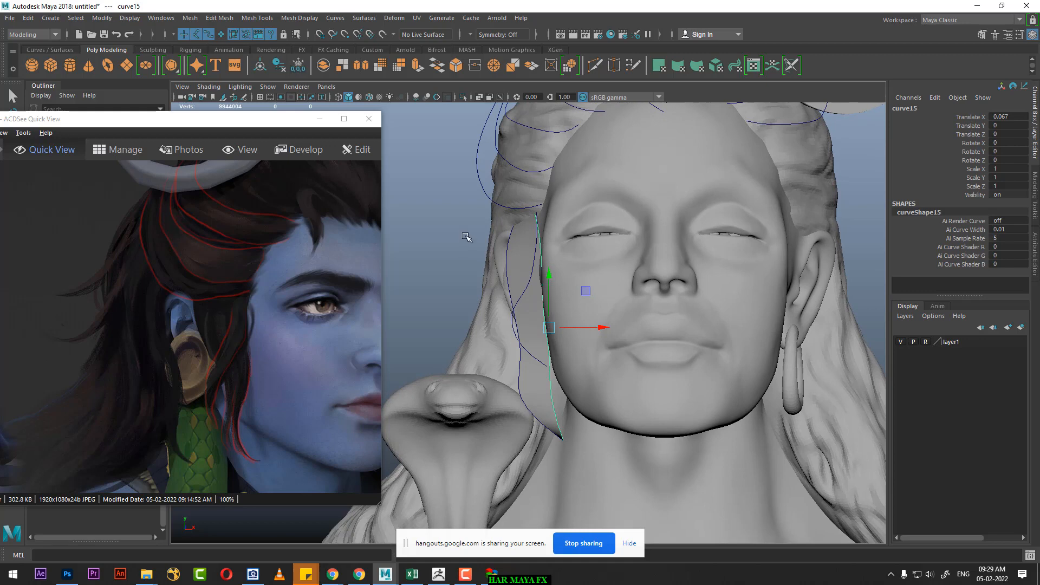
Step: In side view, move the fifteenth curve's top CV back toward the hairline in front of the ear
key(space)
drag(467, 265, 422, 247)
alt+middle_drag(632, 328, 670, 237)
alt+right_drag(669, 238, 750, 365)
alt+middle_drag(660, 311, 691, 330)
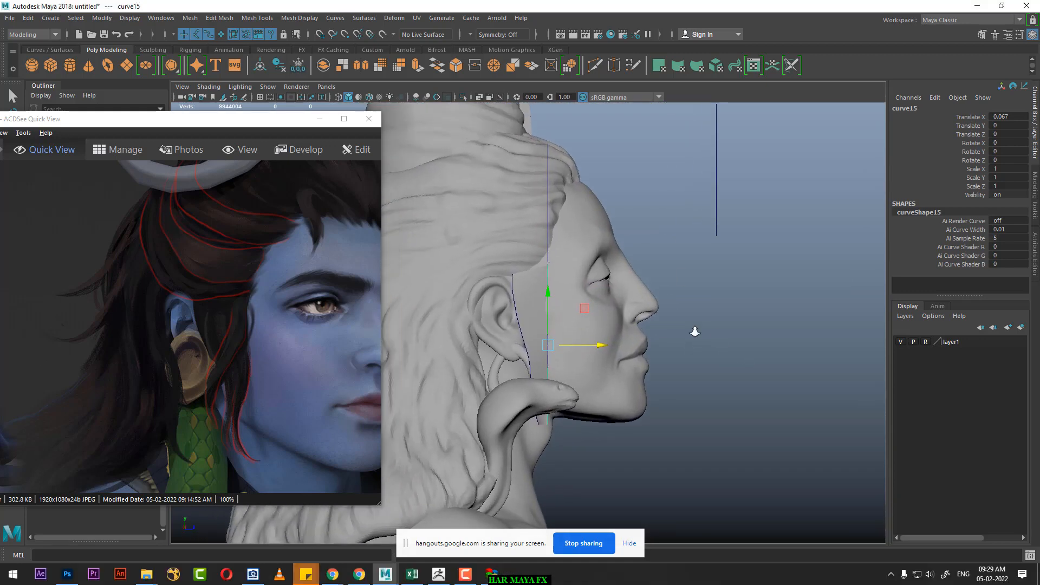
alt+right_drag(691, 329, 709, 325)
right_drag(764, 269, 706, 262)
alt+right_drag(602, 276, 637, 307)
alt+middle_drag(598, 285, 604, 288)
alt+right_drag(605, 288, 652, 328)
drag(569, 230, 546, 245)
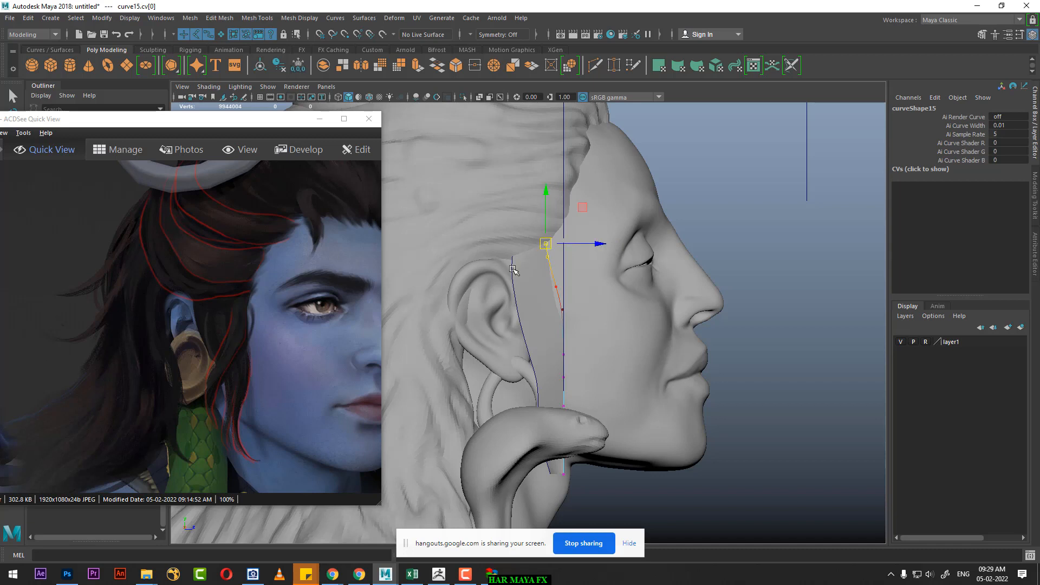
Step: Move the sixteenth curve's top CV back and up to the hair just above the ear
click(511, 268)
right_drag(747, 179, 682, 187)
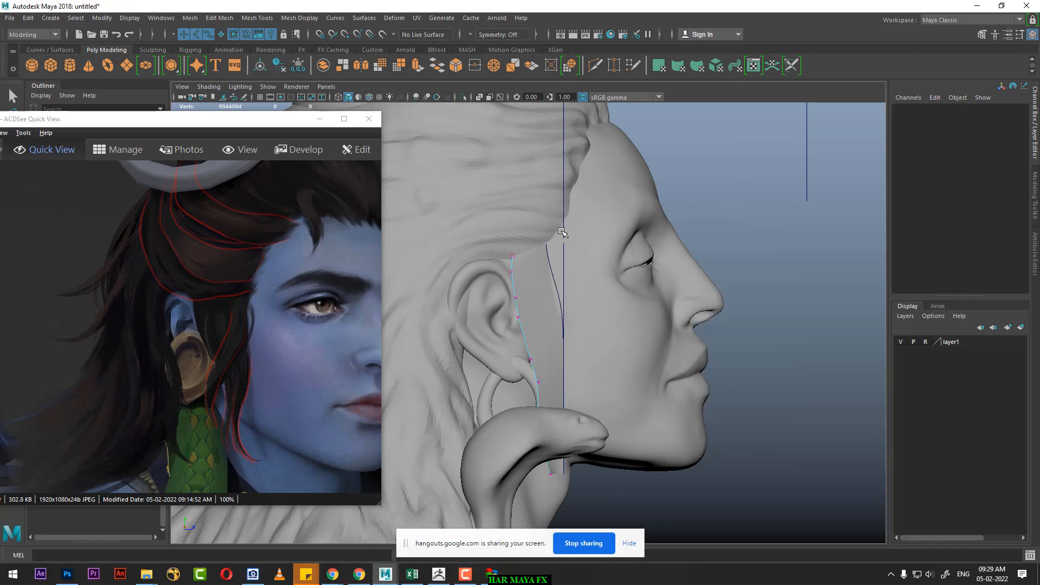
drag(528, 260, 482, 252)
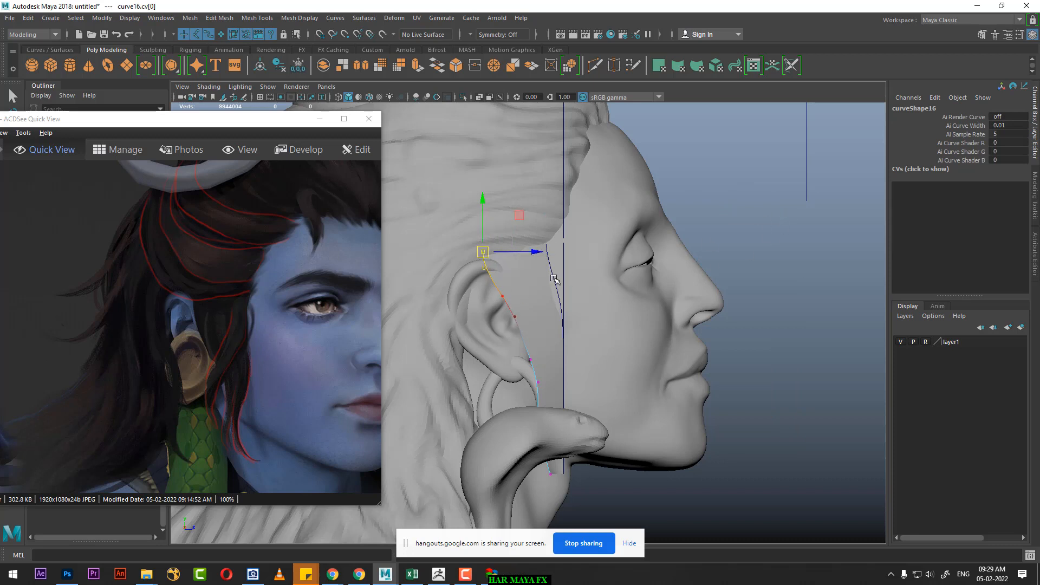
Step: Raise the fifteenth curve's top CV slightly to meet the hairline at the temple
click(554, 278)
right_drag(749, 166, 653, 176)
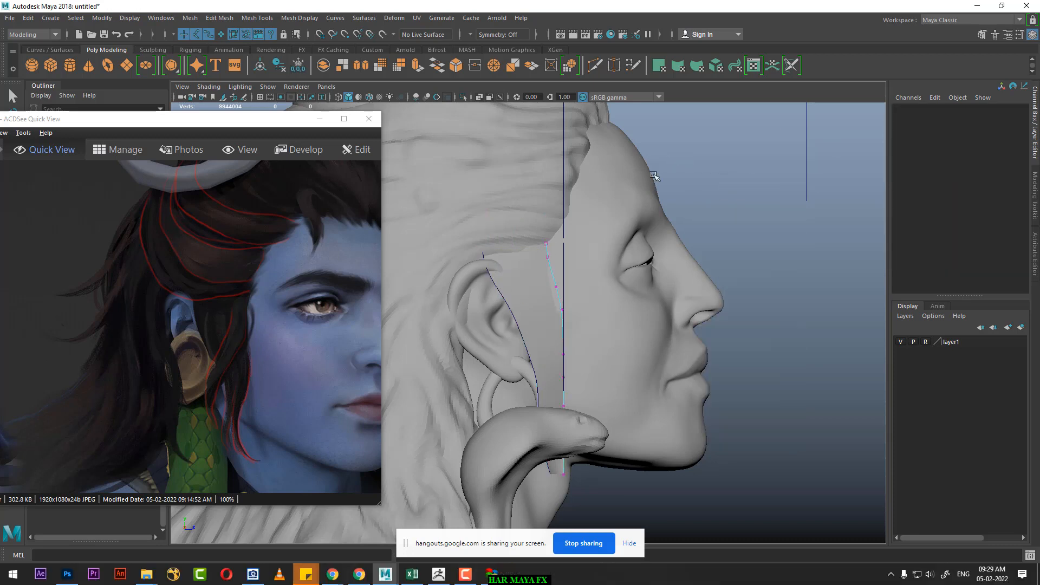
mouse_move(560, 228)
mouse_down()
mouse_move(539, 259)
mouse_move(545, 239)
mouse_up()
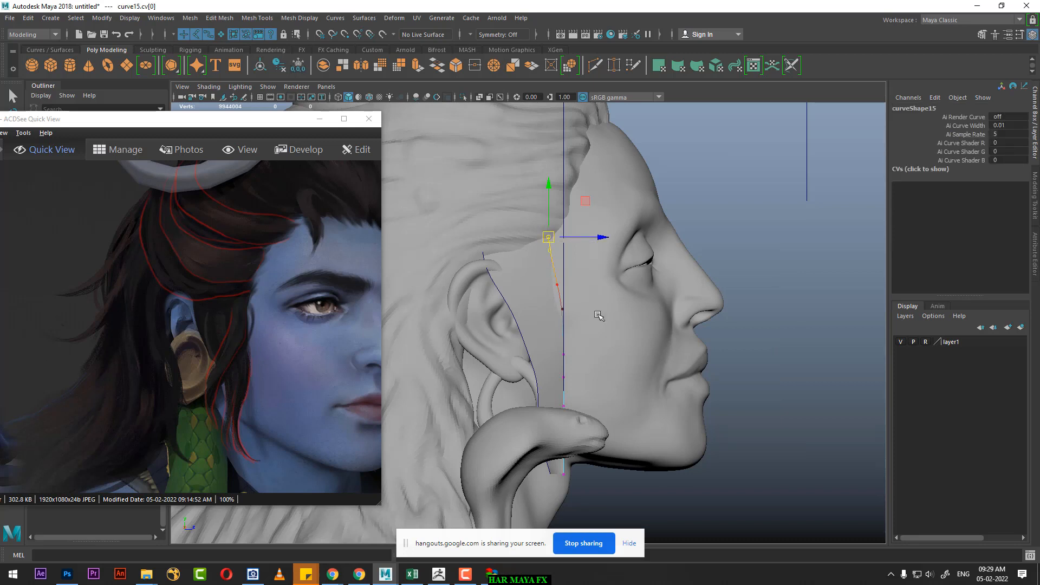
Step: Move the fifteenth curve's two middle CVs slightly forward toward the cheek so the strand's front edge bows
drag(573, 326, 560, 358)
drag(619, 331, 625, 330)
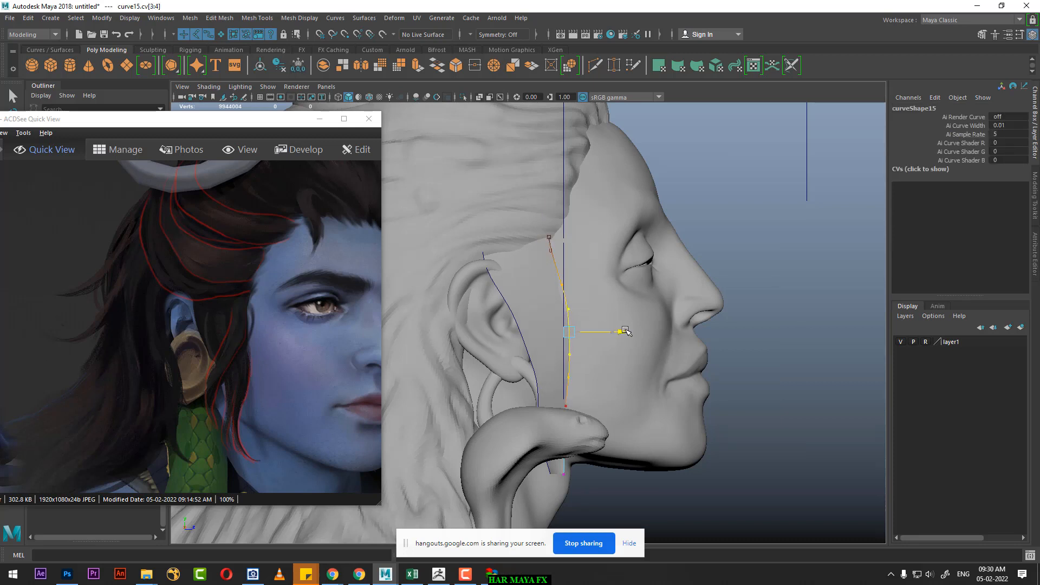
alt+middle_drag(606, 357, 604, 265)
alt+right_drag(604, 265, 607, 326)
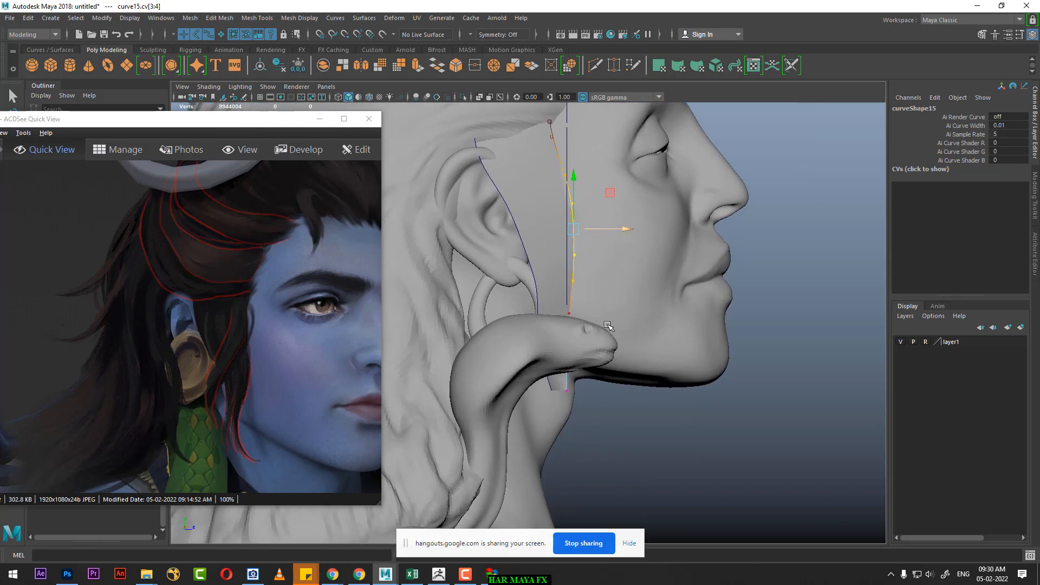
alt+middle_drag(601, 340, 598, 305)
alt+right_drag(597, 306, 611, 344)
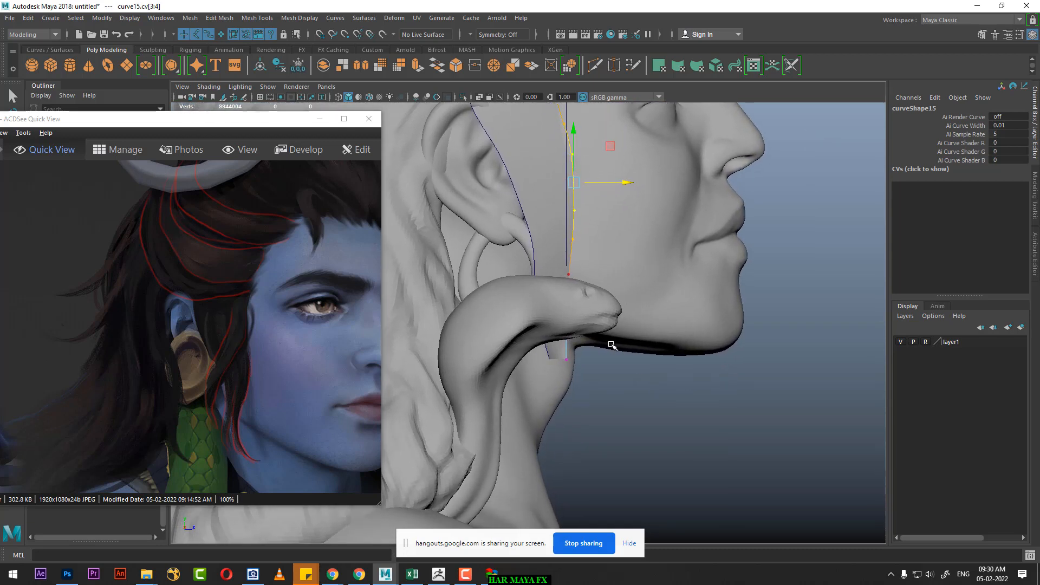
Step: In side view, nudge the bottom CVs of the fifteenth and sixteenth curves closer together so the strand narrows to a tip below the jaw
click(568, 361)
drag(611, 361, 608, 361)
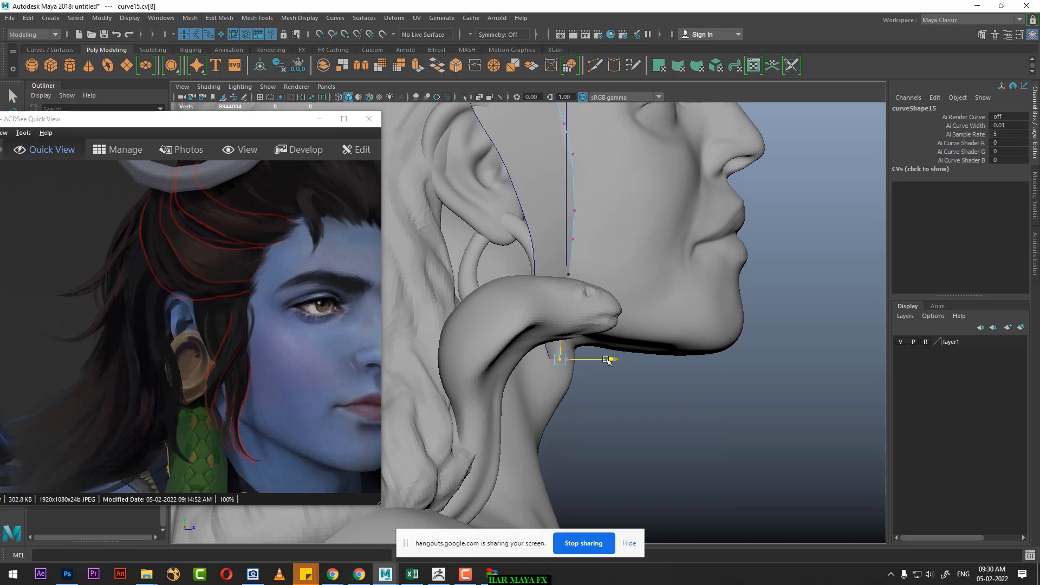
click(549, 357)
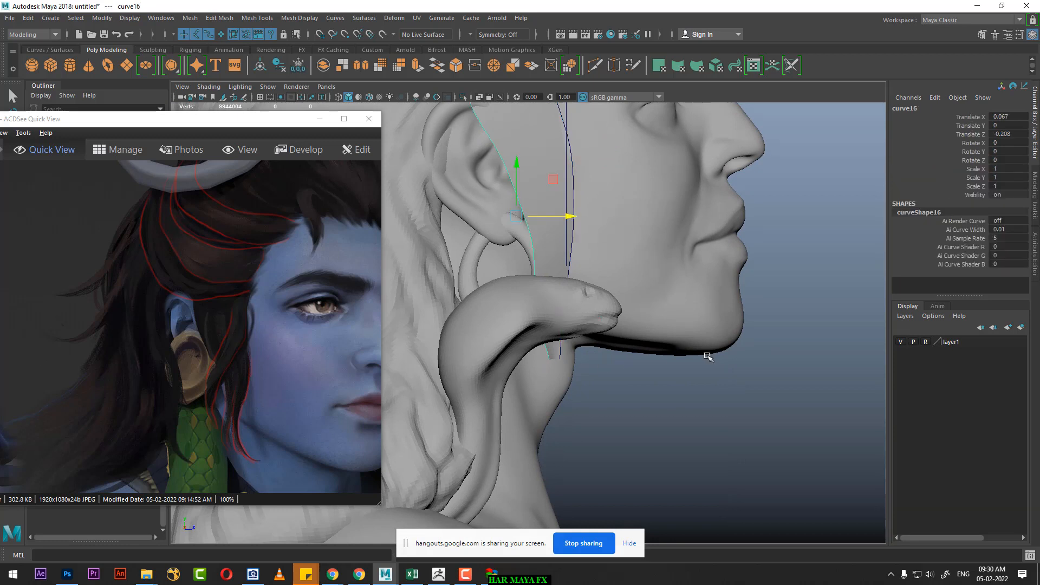
right_drag(707, 356, 639, 295)
click(552, 360)
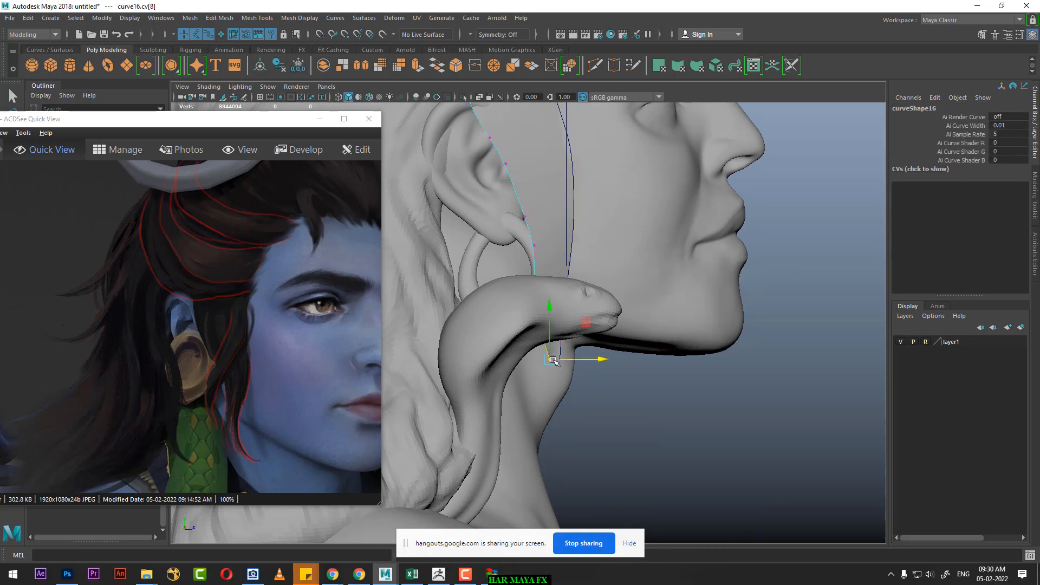
drag(592, 360, 595, 360)
Step: Delete the lofted surface between the fifteenth and sixteenth curves in front of the ear, keeping both curves
alt+drag(740, 398, 609, 275)
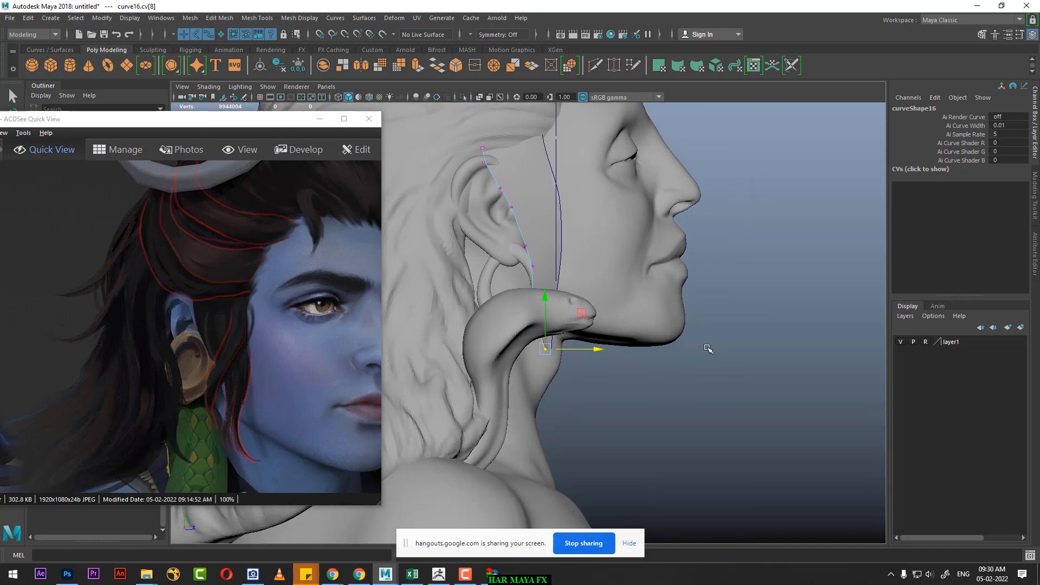
key(space)
drag(717, 339, 717, 297)
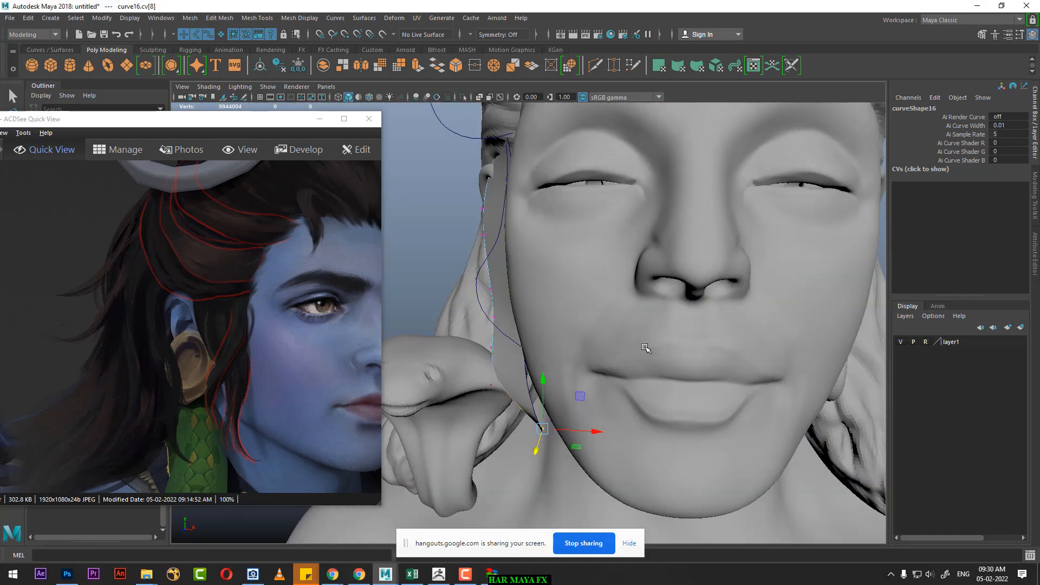
alt+middle_drag(647, 409, 670, 314)
scroll(661, 336, down, 3)
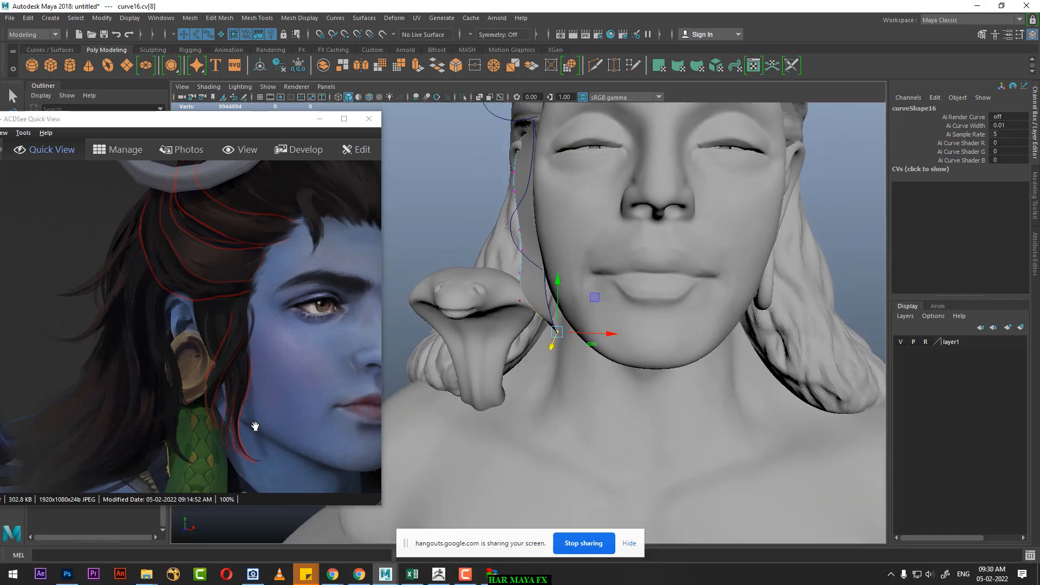
alt+drag(616, 298, 622, 311)
scroll(617, 303, up, 2)
alt+middle_drag(589, 276, 597, 313)
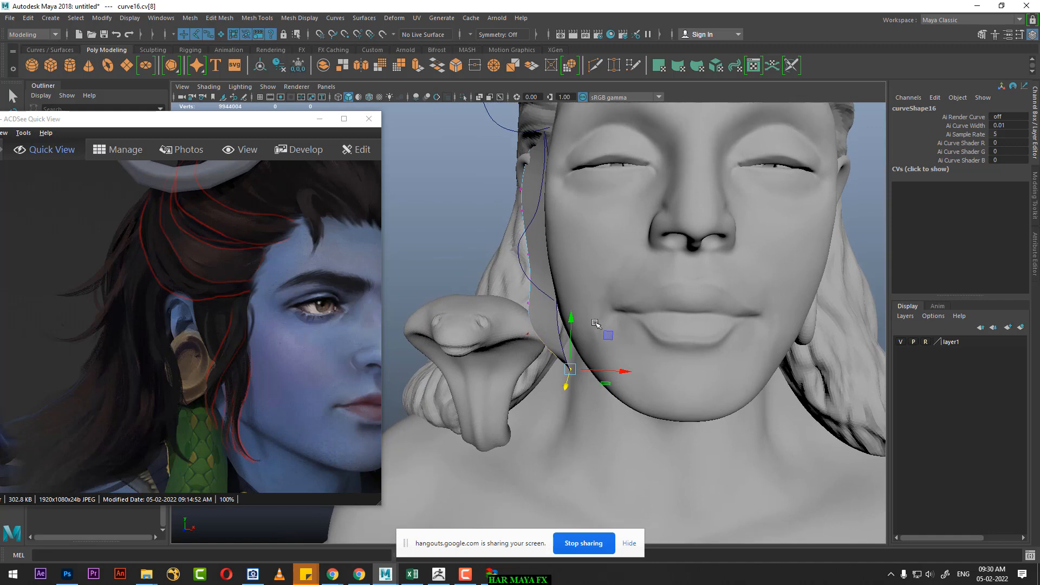
key(space)
mouse_move(569, 317)
alt+mouse_down()
mouse_move(594, 308)
mouse_move(575, 320)
alt+mouse_up()
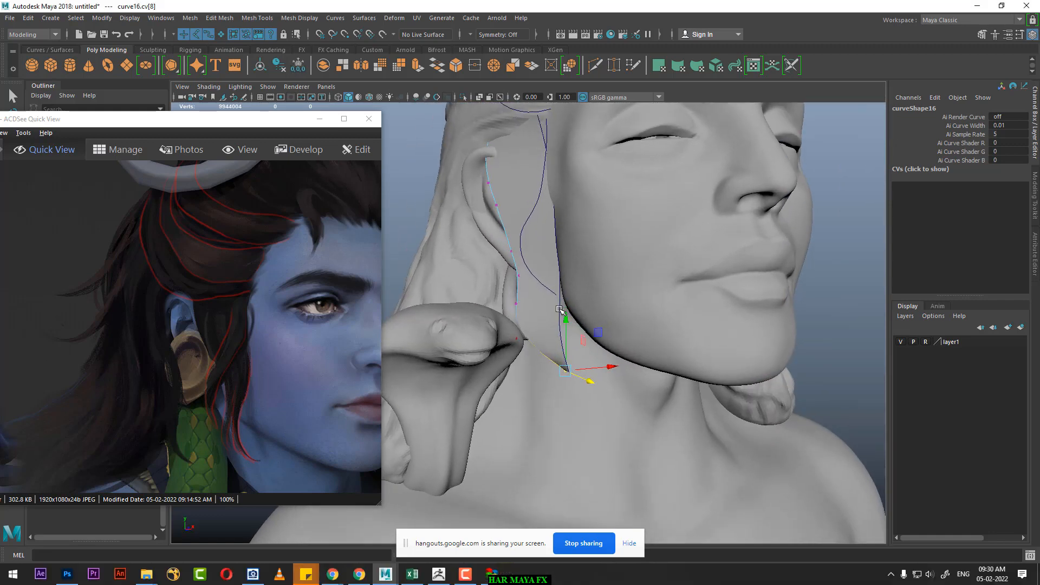
click(560, 309)
click(534, 321)
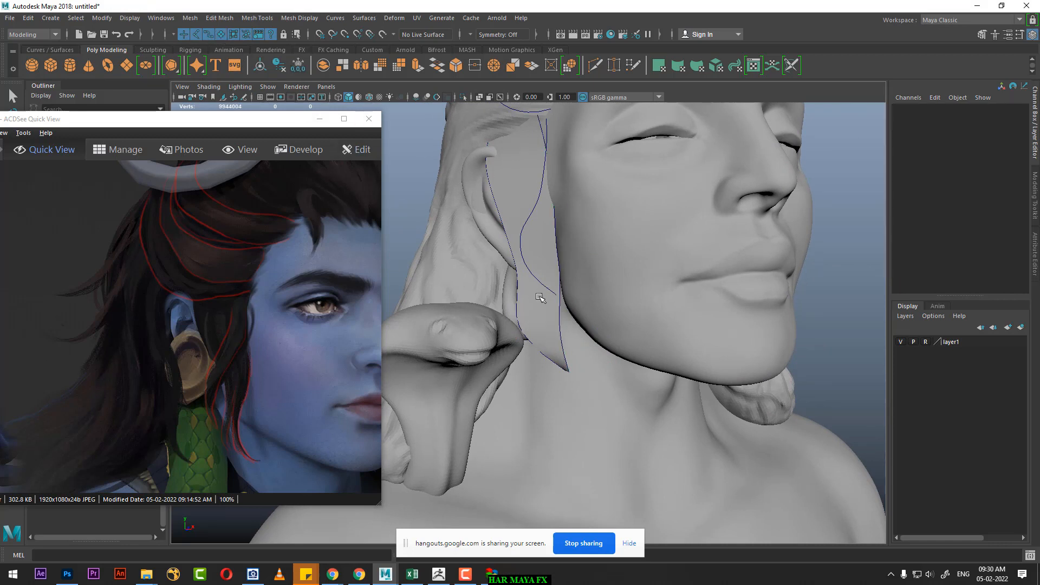
click(548, 320)
key(Delete)
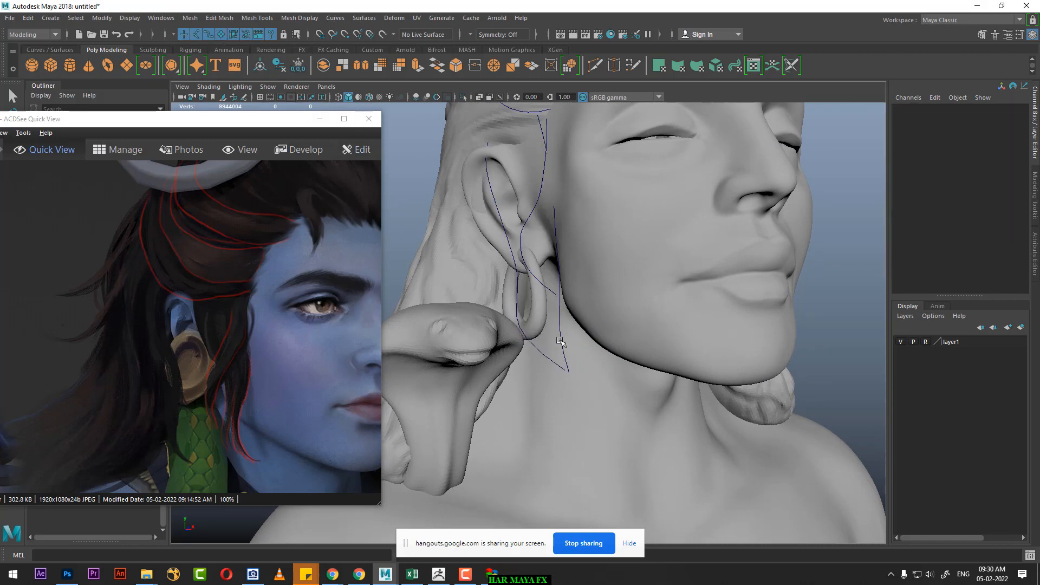
Step: Reposition the fifteenth curve's upper-middle CV along the side of the face in front of the ear
click(556, 327)
alt+drag(556, 327, 710, 327)
right_drag(791, 212, 693, 219)
alt+drag(617, 226, 528, 257)
click(541, 230)
alt+drag(582, 239, 555, 203)
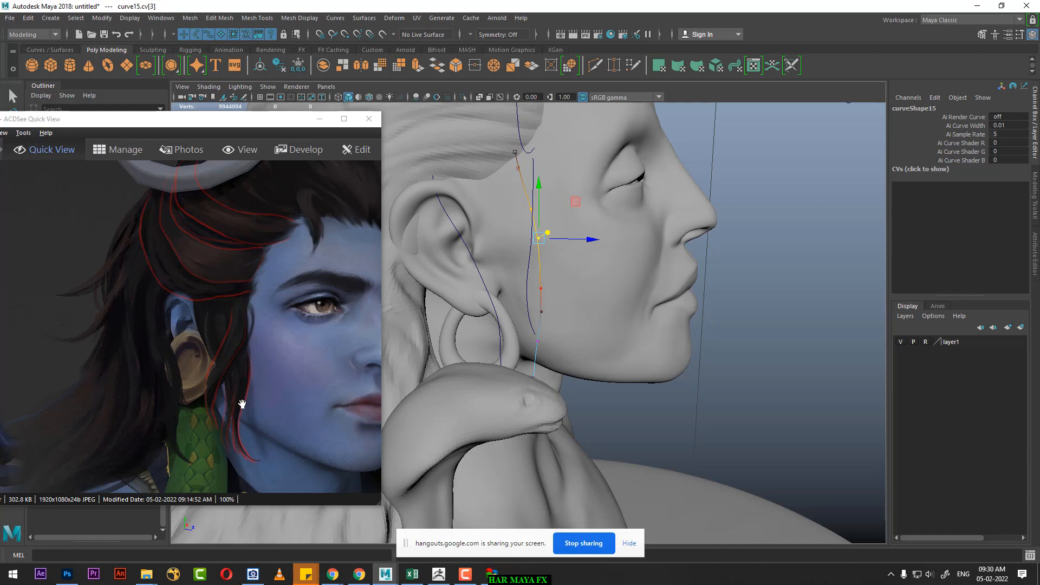
Step: Adjust the fifteenth curve's lower CV by the jaw so the strand curves in beneath the cheek toward its tip
alt+drag(597, 258, 568, 238)
alt+middle_drag(576, 173, 609, 275)
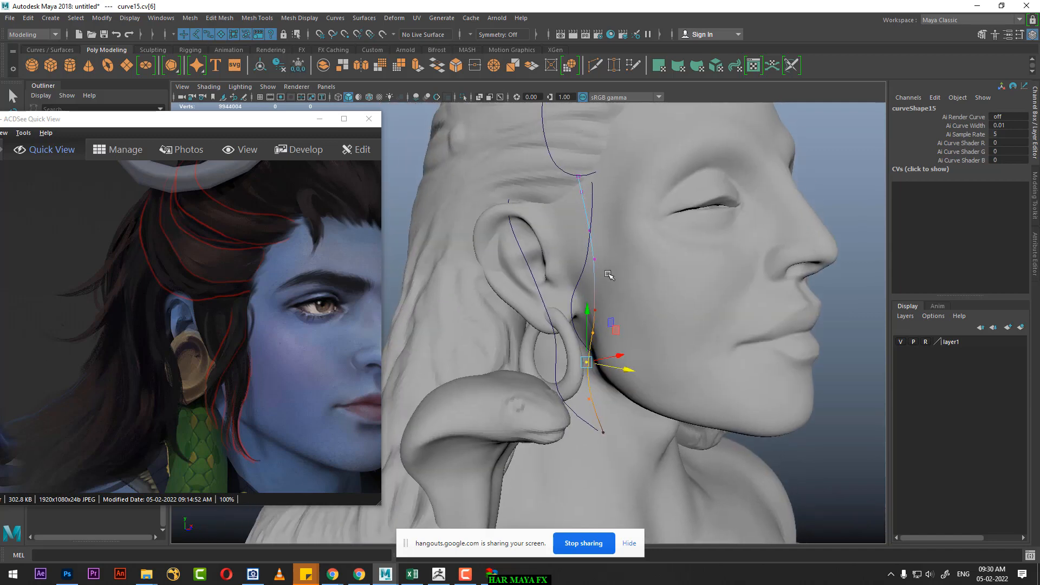
alt+drag(603, 303, 596, 279)
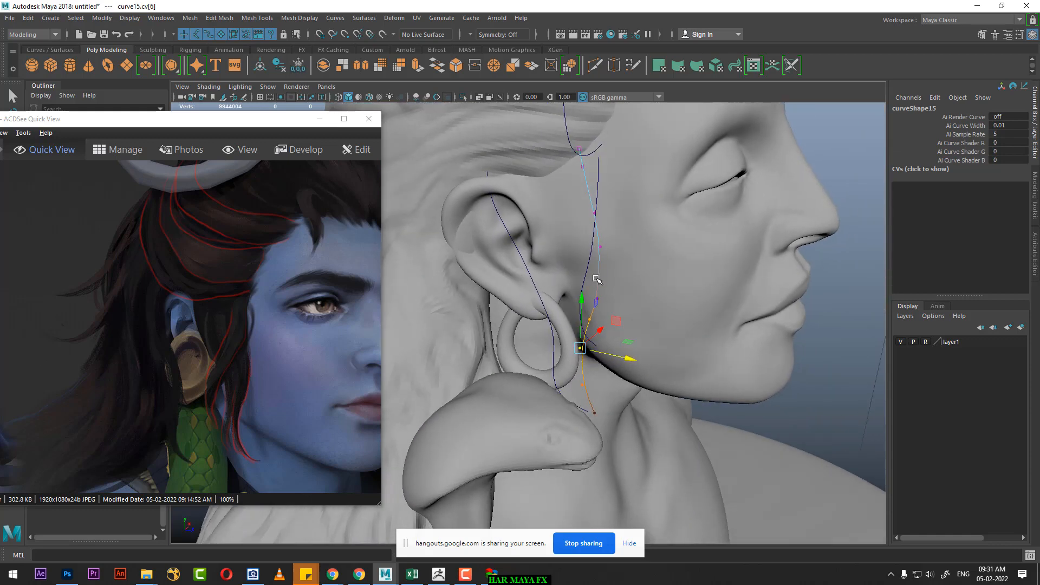
right_drag(600, 254, 654, 234)
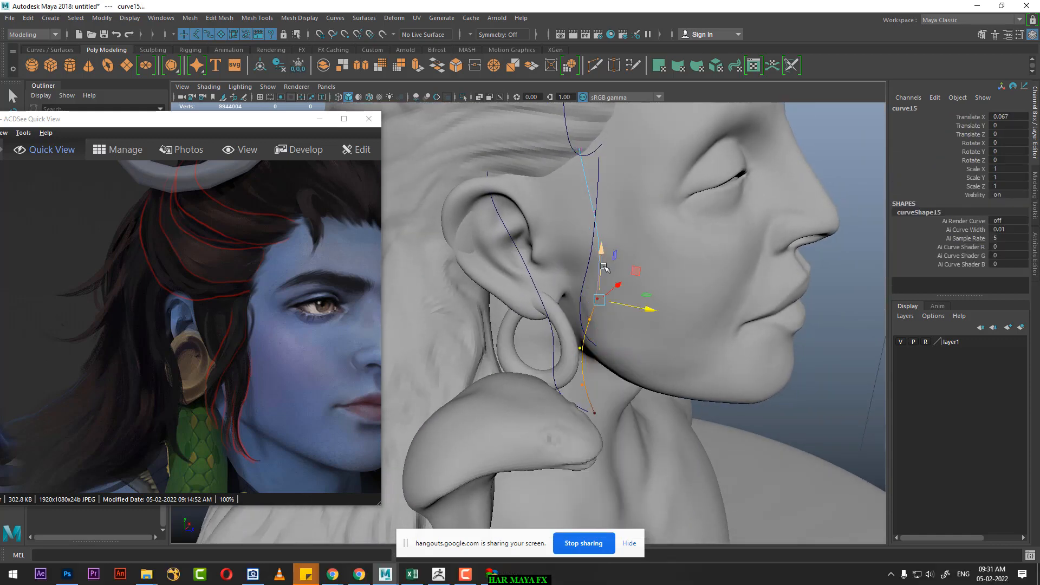
Step: Duplicate the fifteenth curve, place the copy between the two strand curves and rotate it about -5.7 degrees in X
click(789, 190)
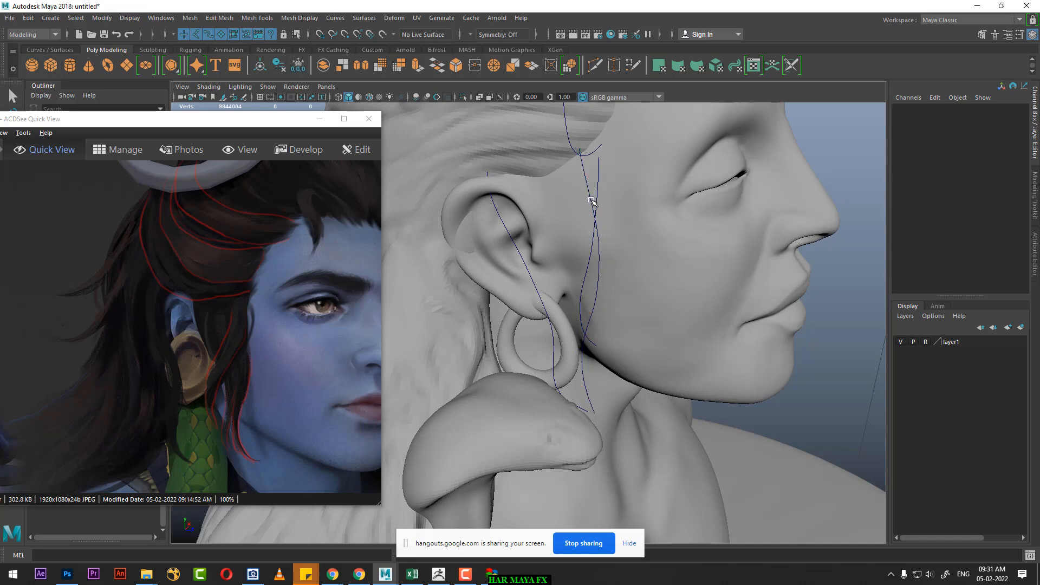
click(596, 213)
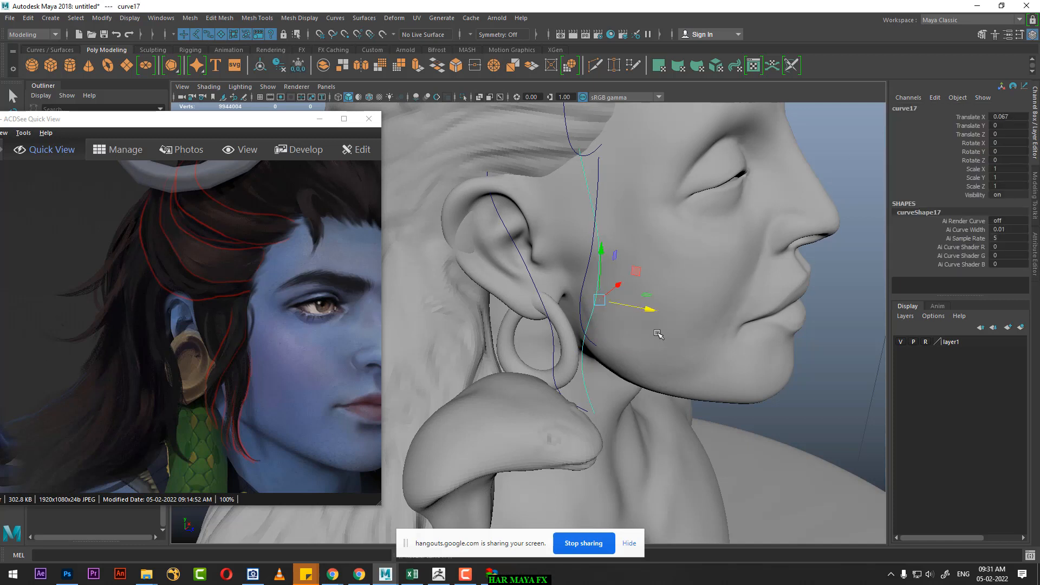
drag(651, 313, 609, 372)
drag(654, 331, 656, 364)
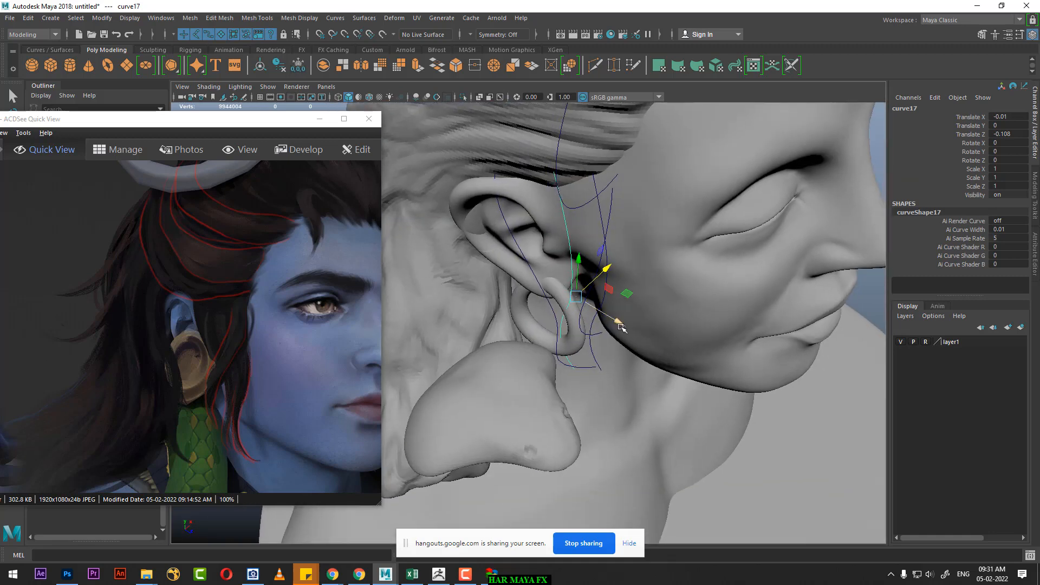
drag(618, 323, 605, 364)
key(e)
key(w)
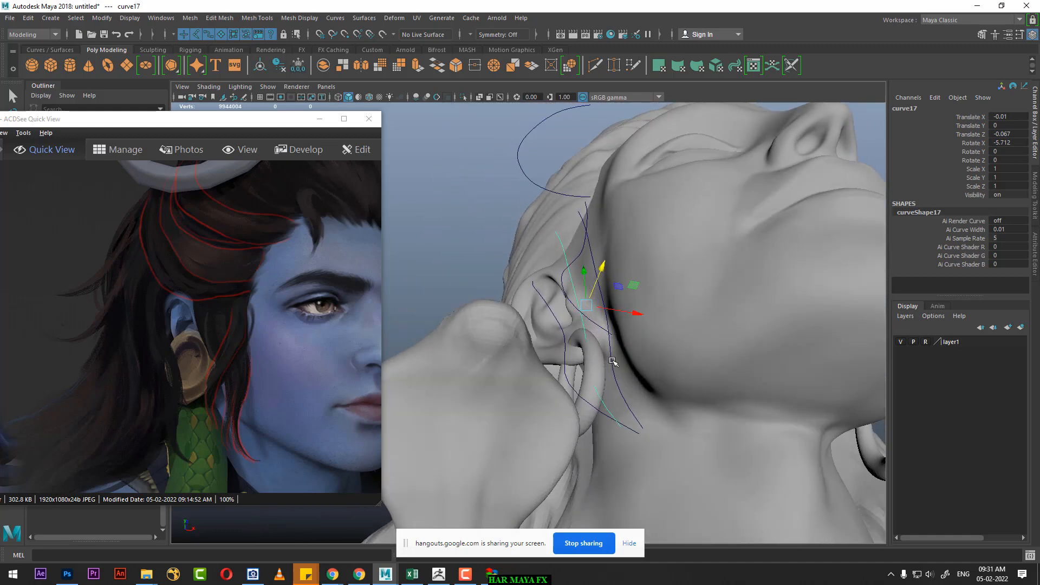
Step: Hide everything except the three strand curves, the fifteenth, sixteenth and seventeenth
click(608, 360)
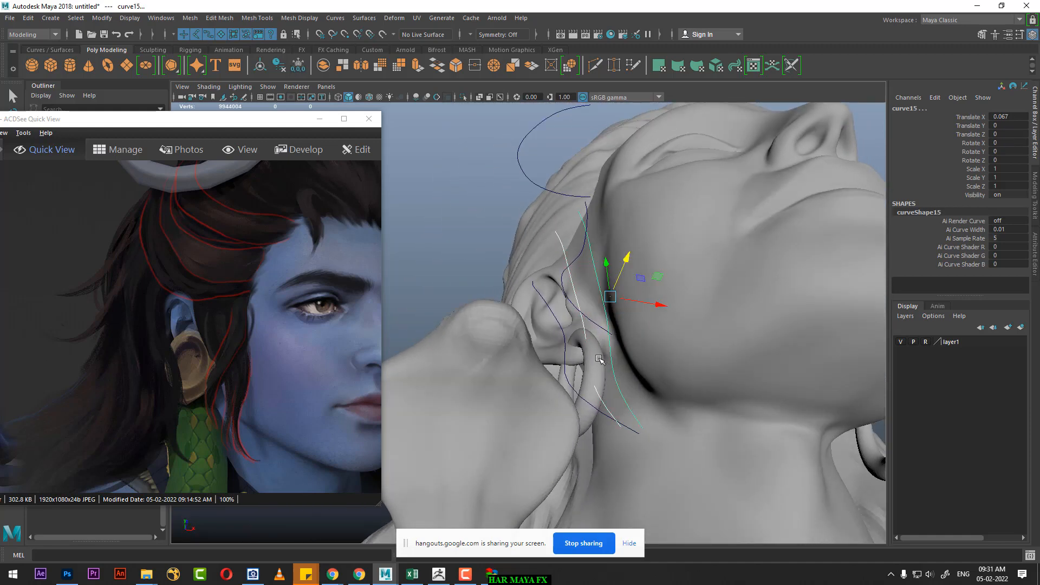
click(567, 348)
key(alt+h)
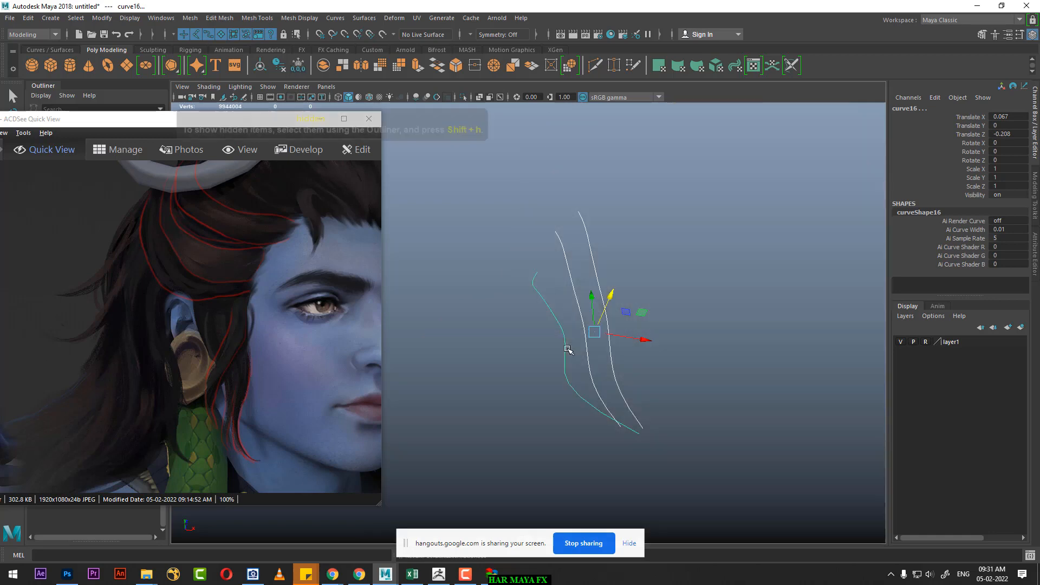
alt+drag(567, 348, 632, 412)
click(632, 412)
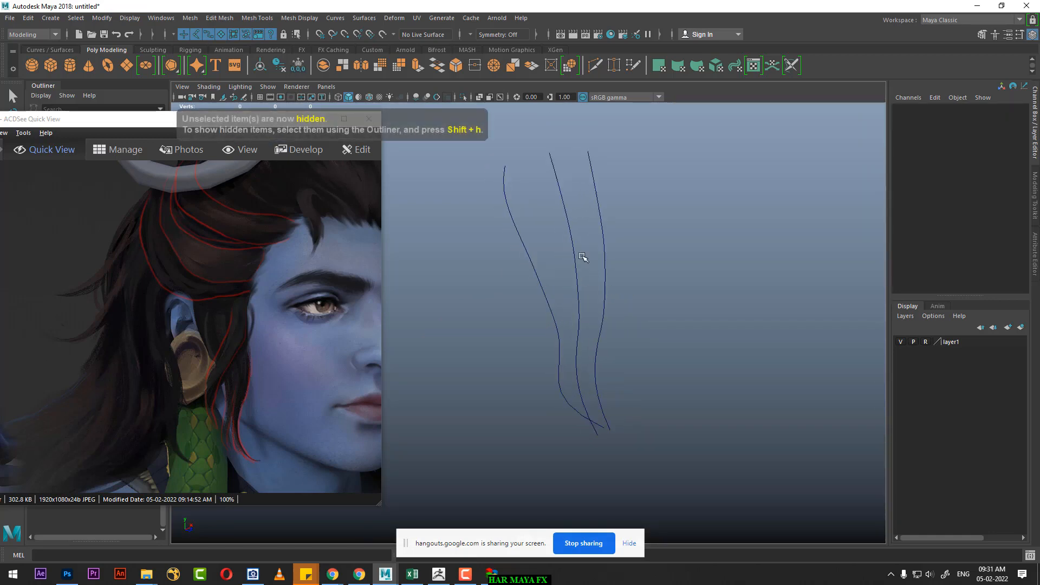
Step: Move the seventeenth curve's top two CVs so its upper end sits between the two outer curves
alt+drag(596, 263, 566, 260)
click(568, 260)
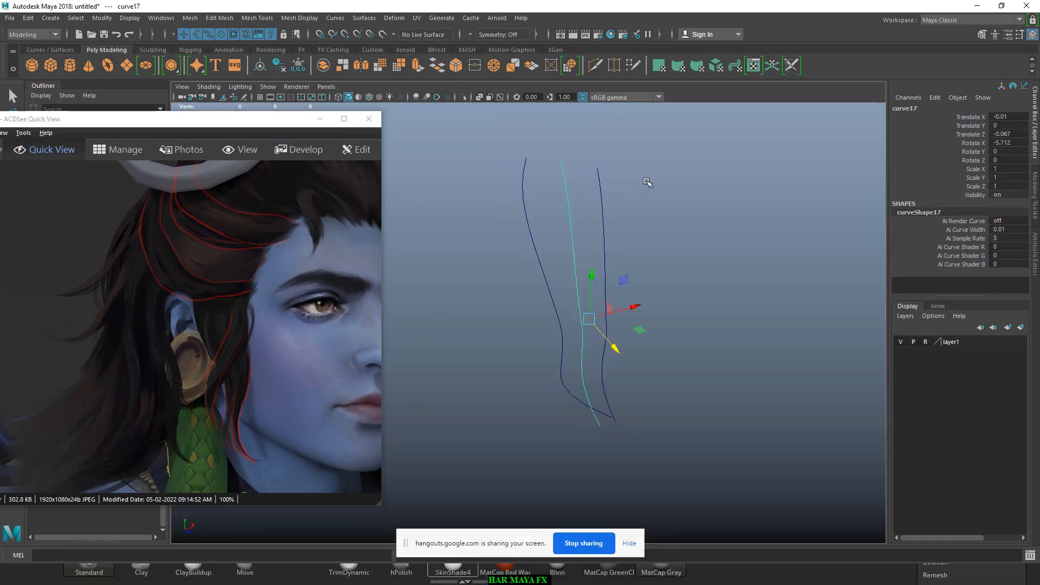
right_drag(646, 181, 565, 179)
scroll(578, 224, up, 2)
alt+middle_drag(578, 223, 563, 262)
mouse_move(551, 224)
mouse_down()
mouse_move(532, 271)
mouse_move(551, 245)
mouse_up()
Step: Move the seventeenth curve's bottom CV to the shared tip of the two outer curves
alt+middle_drag(578, 362, 564, 214)
alt+drag(603, 399, 563, 387)
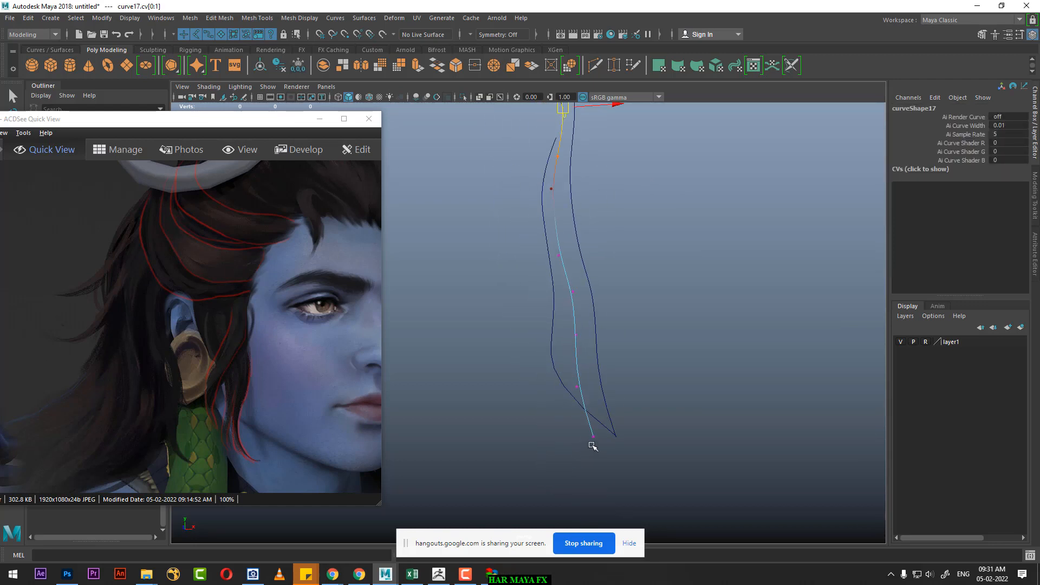
drag(592, 434, 623, 438)
Step: Shift the seventeenth curve's third to fifth CVs so the middle curve bows away from the outer curves
drag(601, 136, 610, 235)
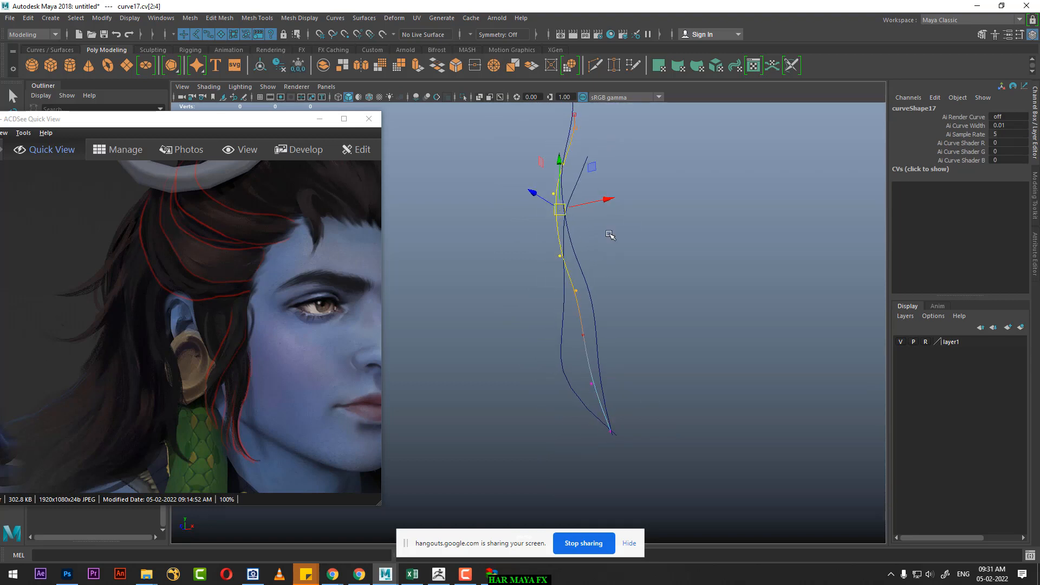
alt+drag(616, 198, 624, 320)
click(579, 237)
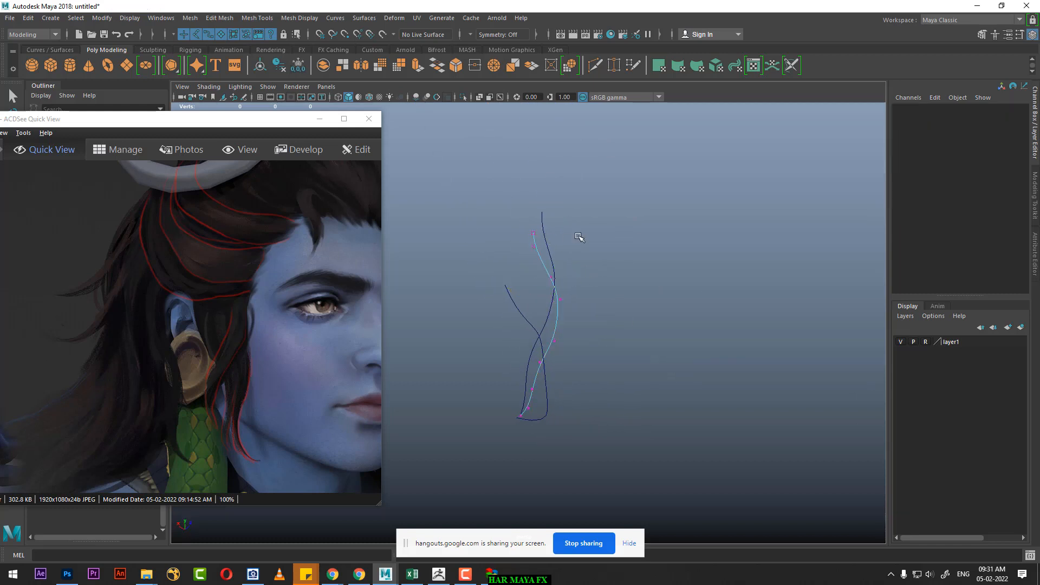
Step: Refine the seventeenth curve's third CV to smooth the upper bow, and return the curve to object selection
drag(521, 226, 512, 271)
scroll(548, 382, down, 1)
alt+middle_drag(573, 387, 562, 333)
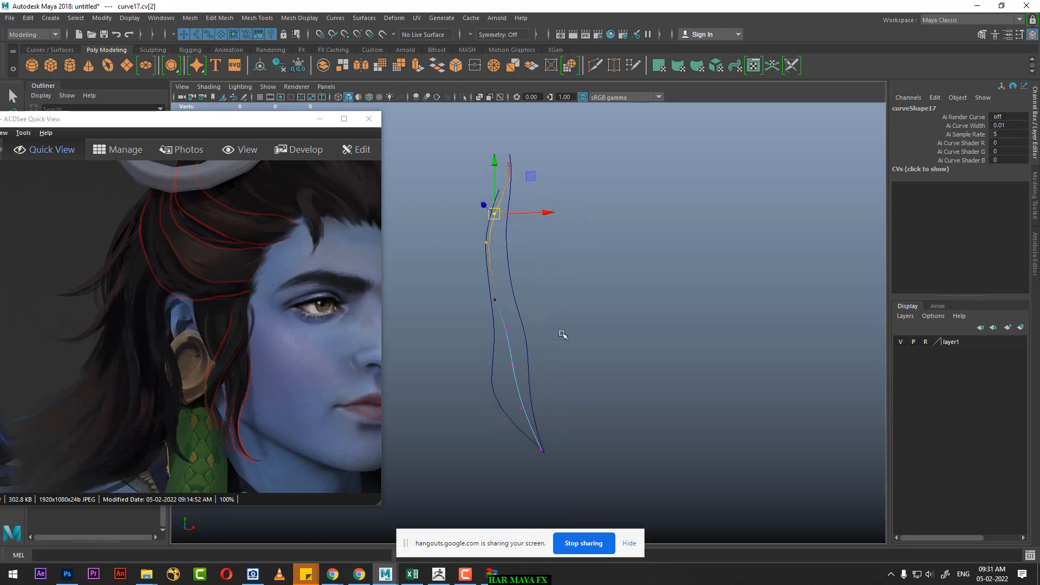
alt+drag(561, 332, 522, 347)
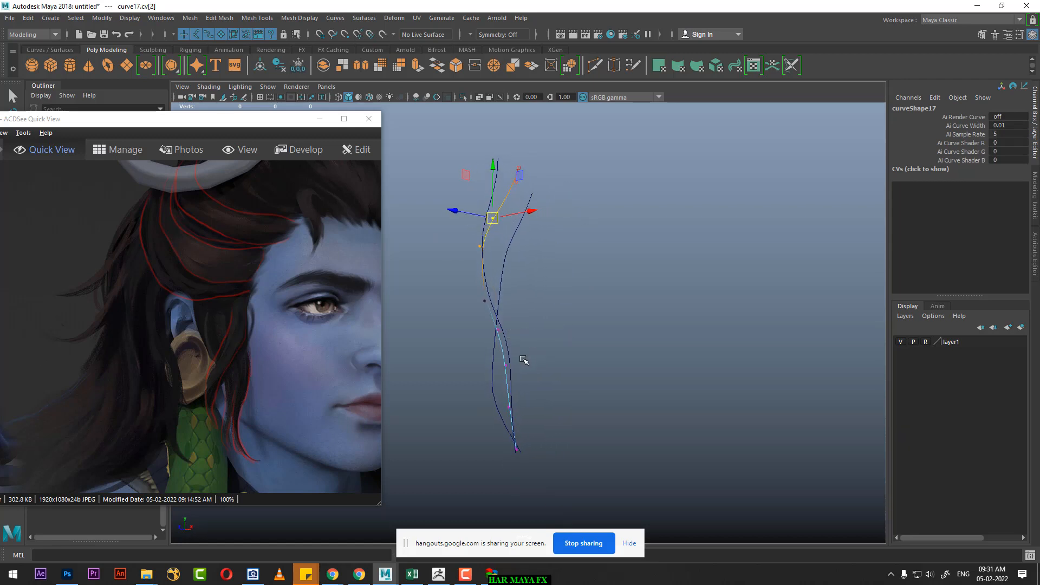
drag(497, 379, 496, 380)
alt+drag(496, 381, 541, 391)
drag(506, 358, 742, 349)
right_drag(574, 230, 623, 209)
Step: Try lofting a surface through the three strand curves in front-to-back order, and undo the loft
click(576, 239)
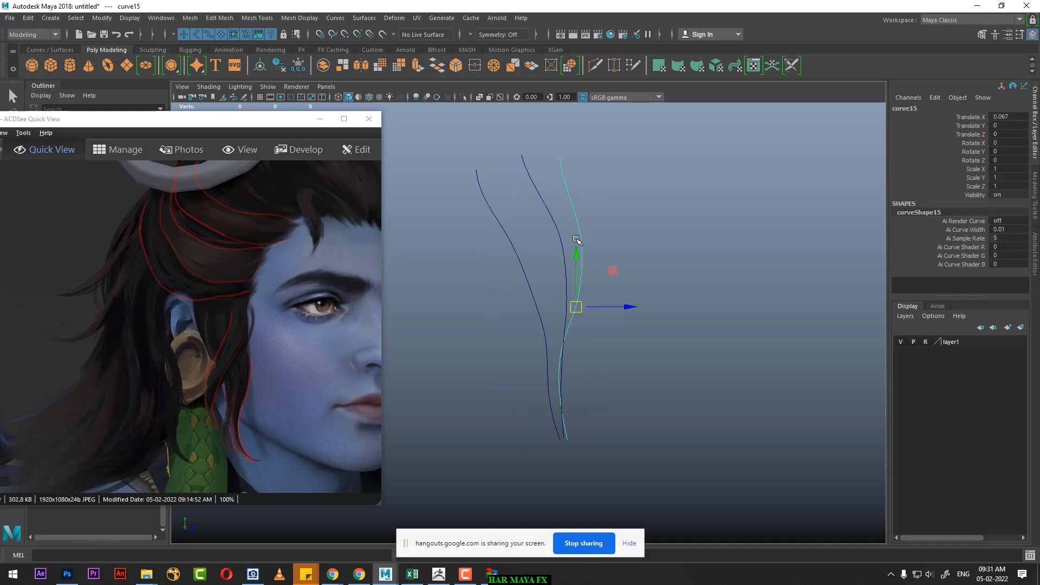
shift+click(545, 205)
shift+drag(527, 239, 504, 277)
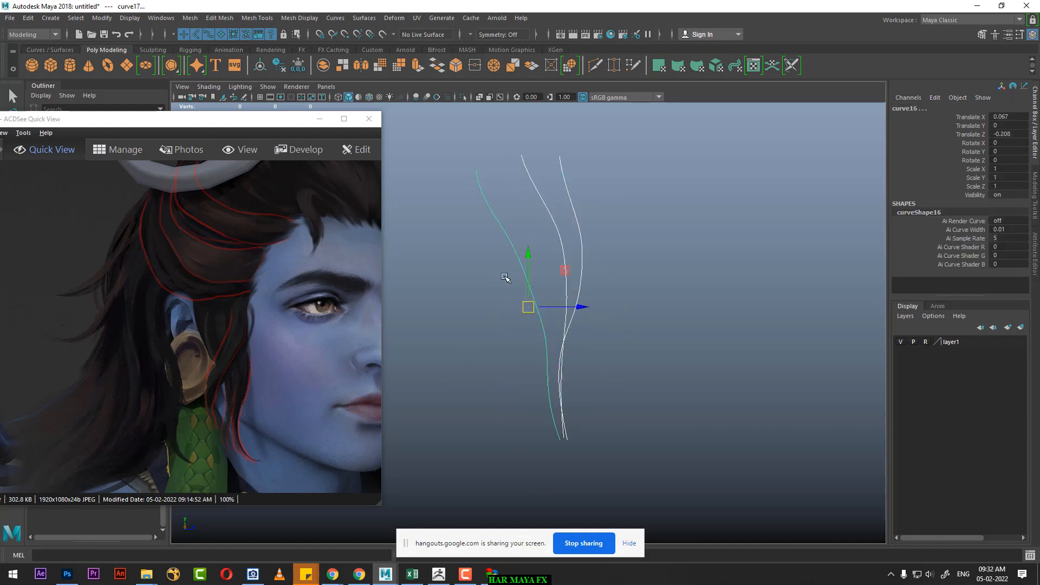
click(364, 18)
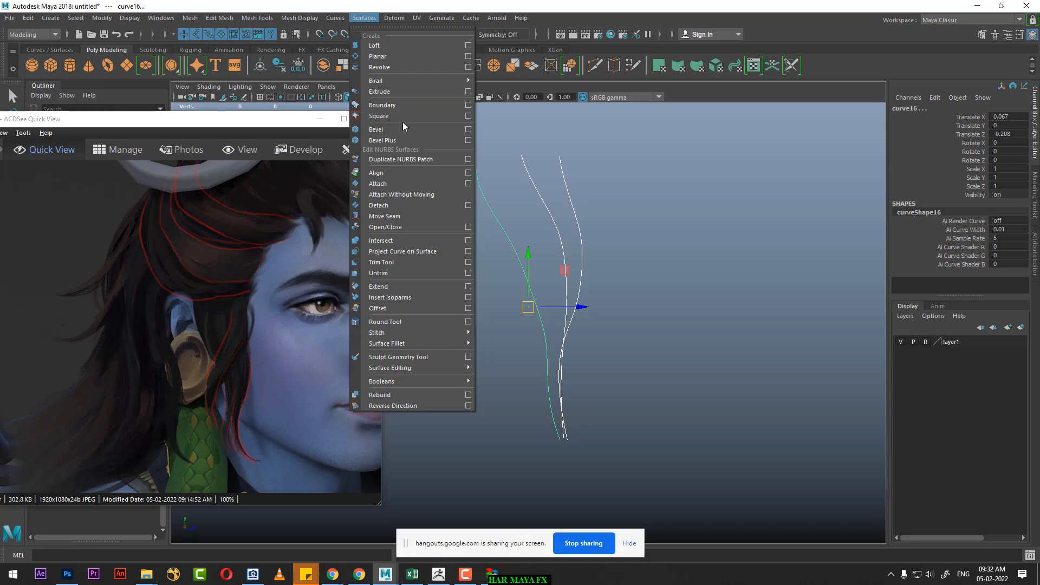
click(413, 45)
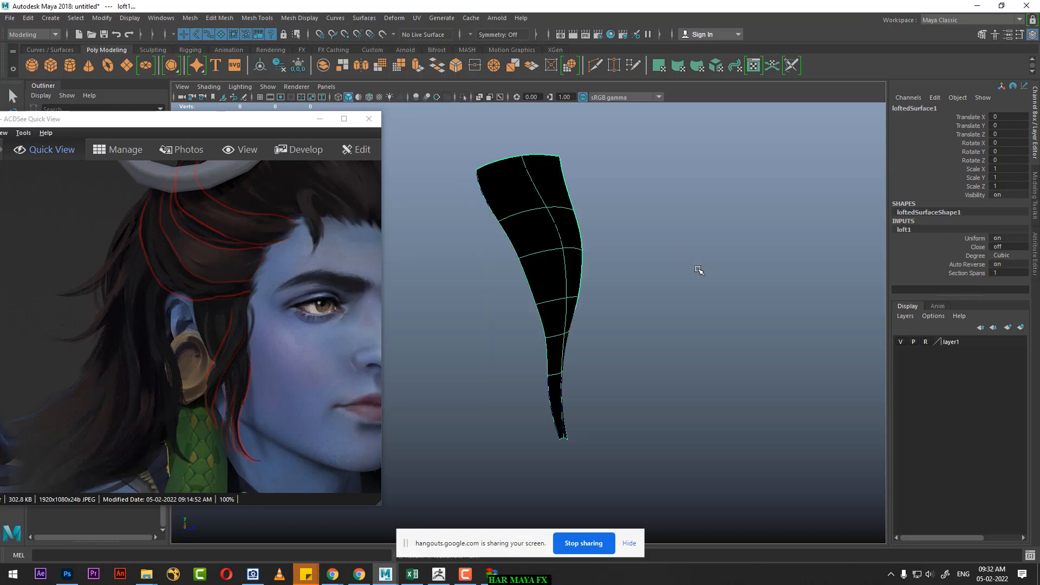
alt+drag(699, 270, 619, 271)
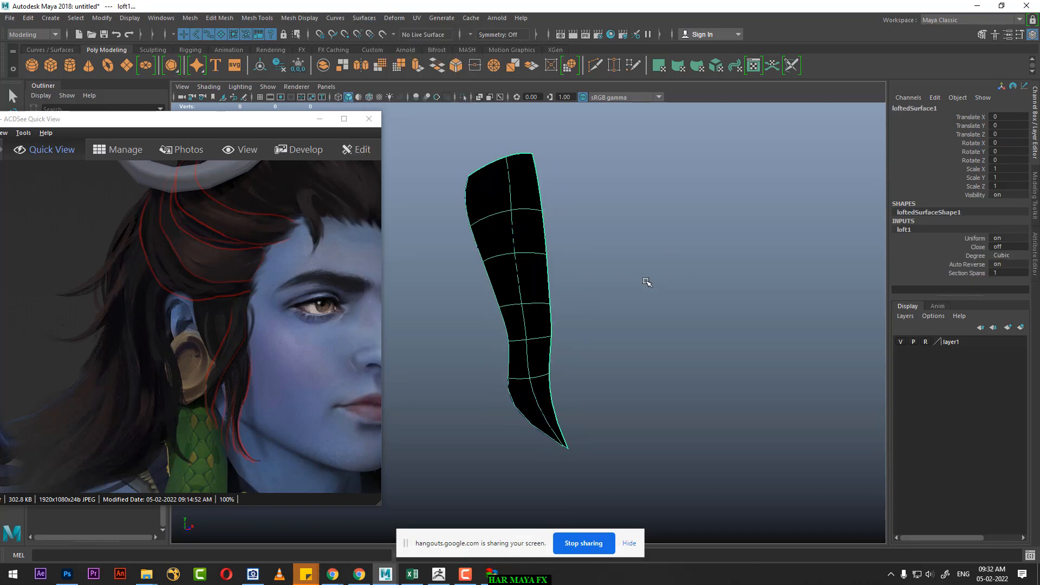
key(ctrl+z)
Step: Loft a surface through the three strand curves in back-to-front order: sixteenth, seventeenth and fifteenth
drag(488, 249, 479, 280)
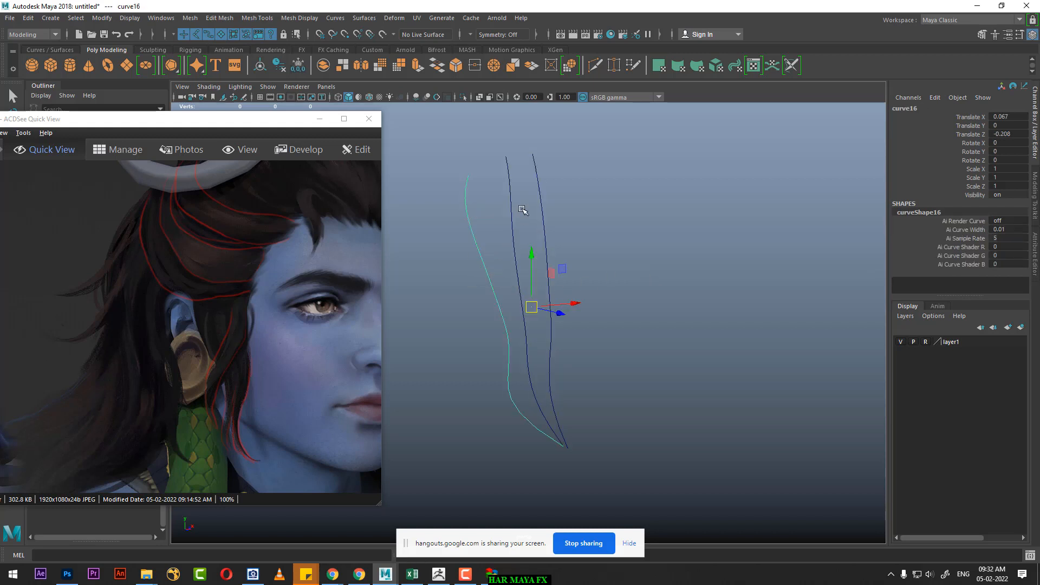
shift+drag(522, 210, 502, 235)
shift+drag(563, 204, 542, 232)
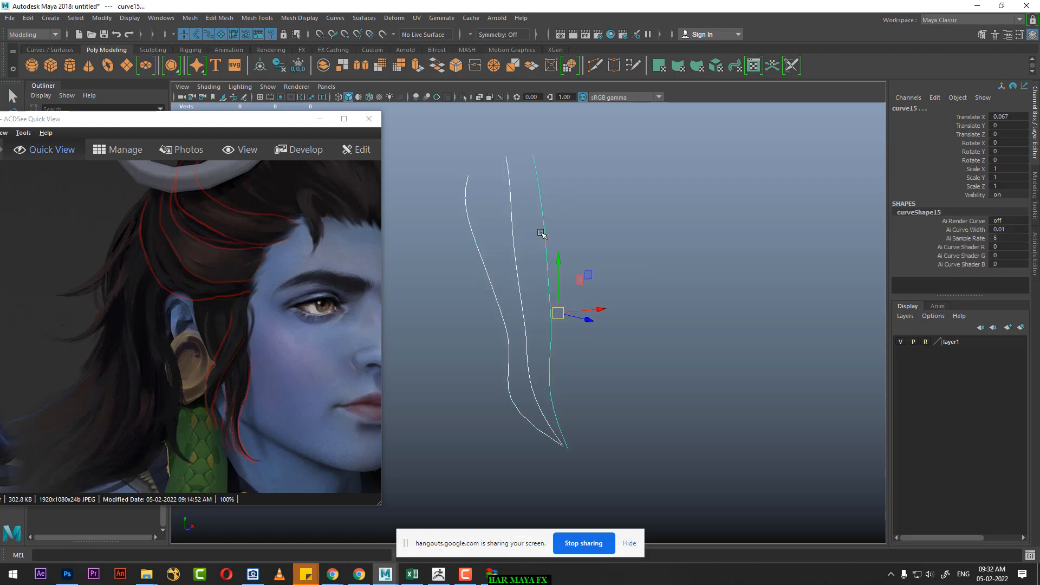
click(364, 18)
click(395, 48)
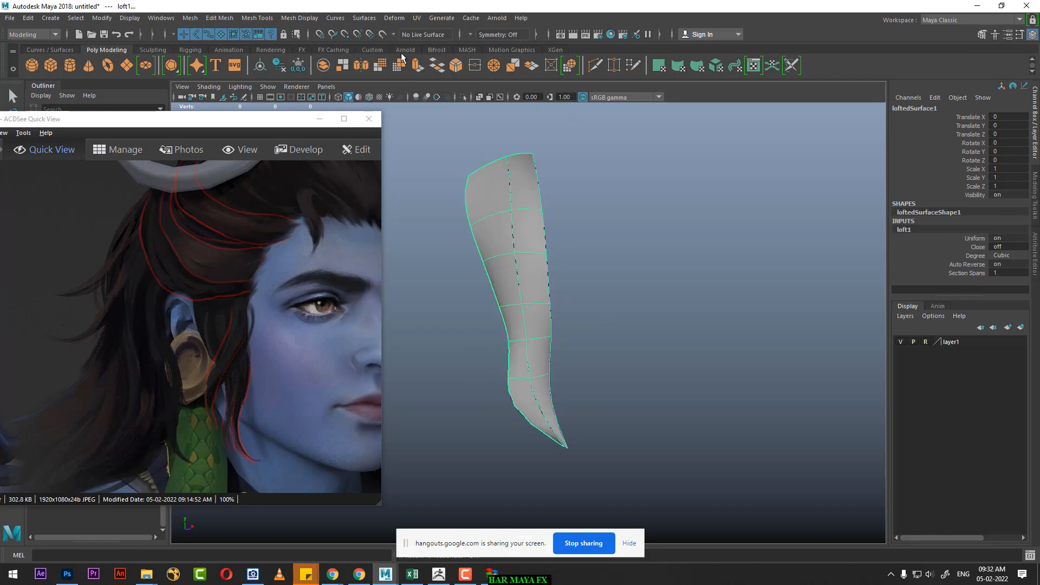
Step: Adjust the seventeenth curve's first three CVs to refine the arch at the upper end of the lofted strand
mouse_move(588, 255)
alt+mouse_down()
mouse_move(564, 261)
mouse_move(590, 269)
alt+mouse_up()
scroll(589, 269, up, 2)
alt+middle_drag(593, 275, 606, 317)
click(628, 255)
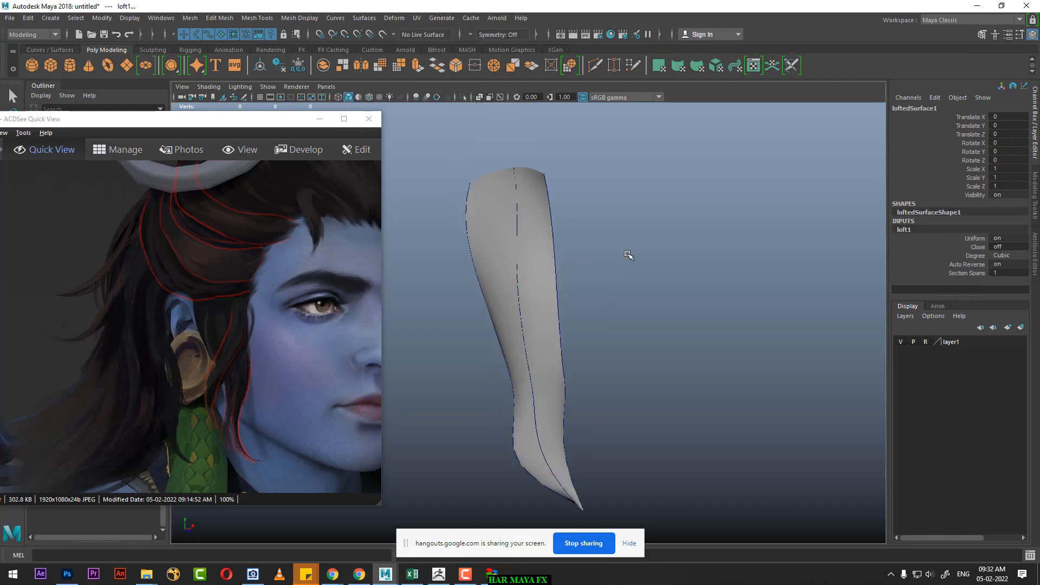
click(516, 214)
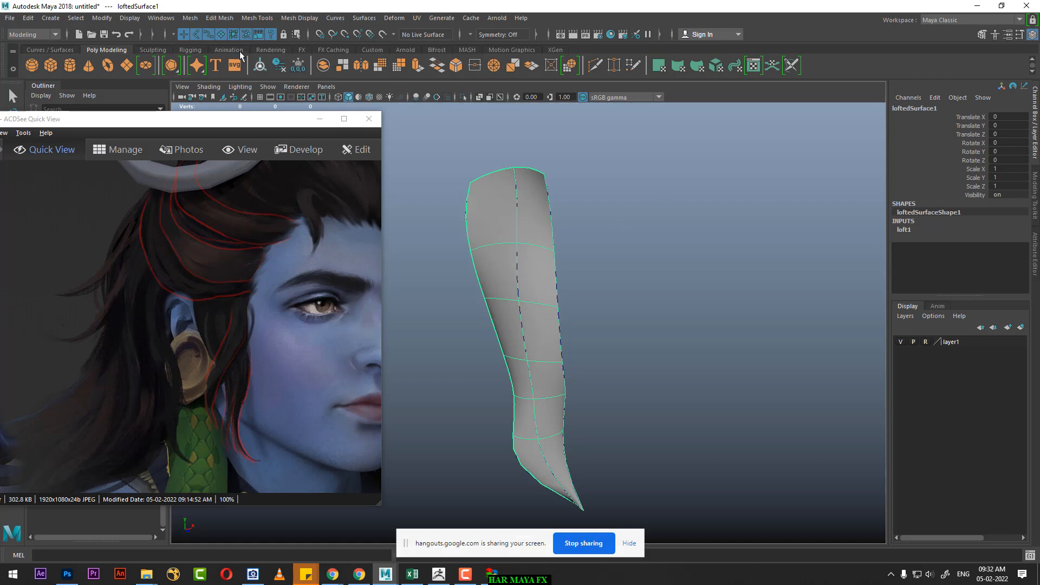
click(632, 219)
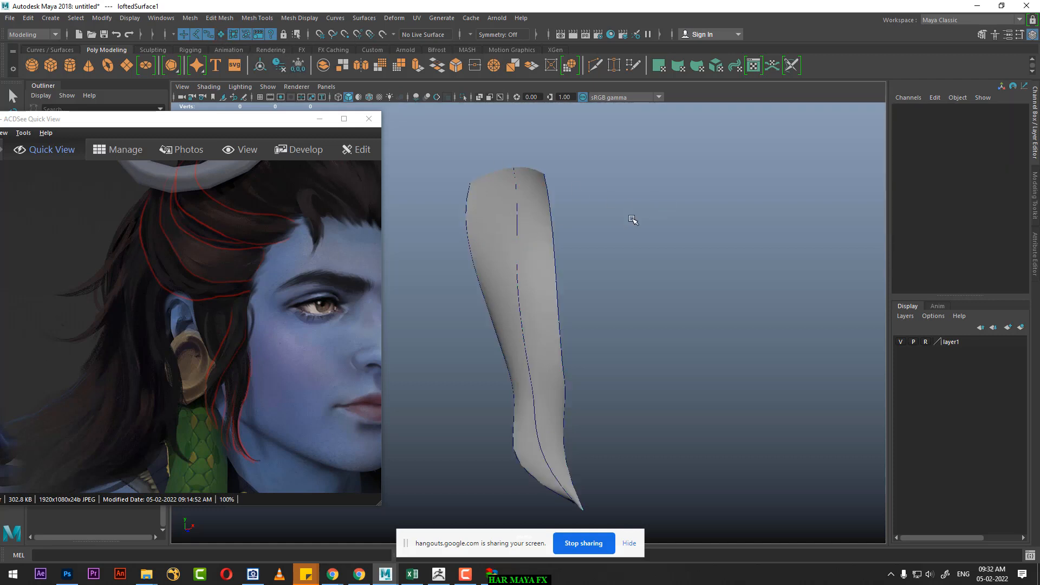
click(517, 218)
right_drag(664, 187, 601, 187)
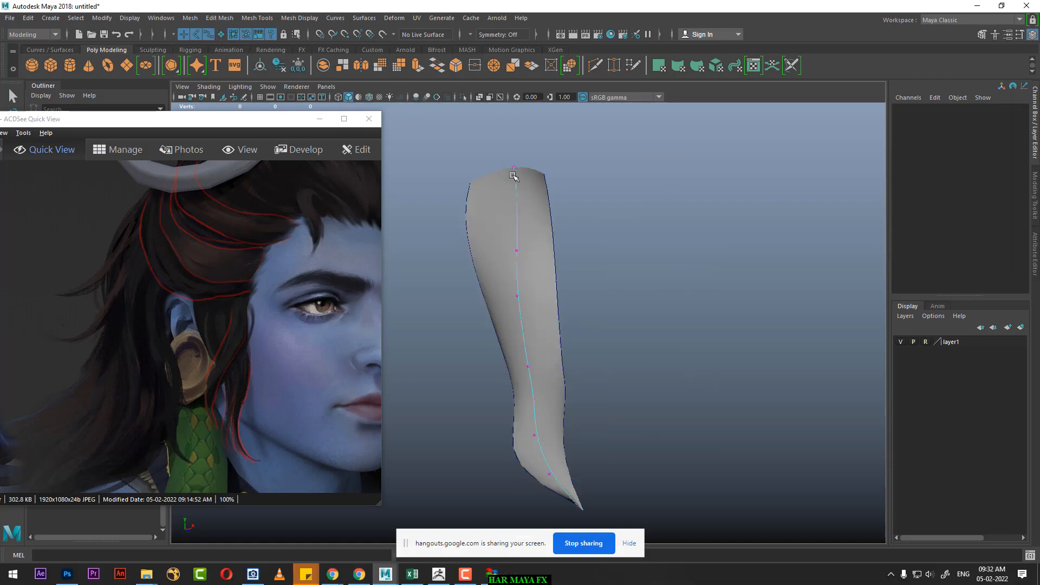
drag(496, 140, 512, 252)
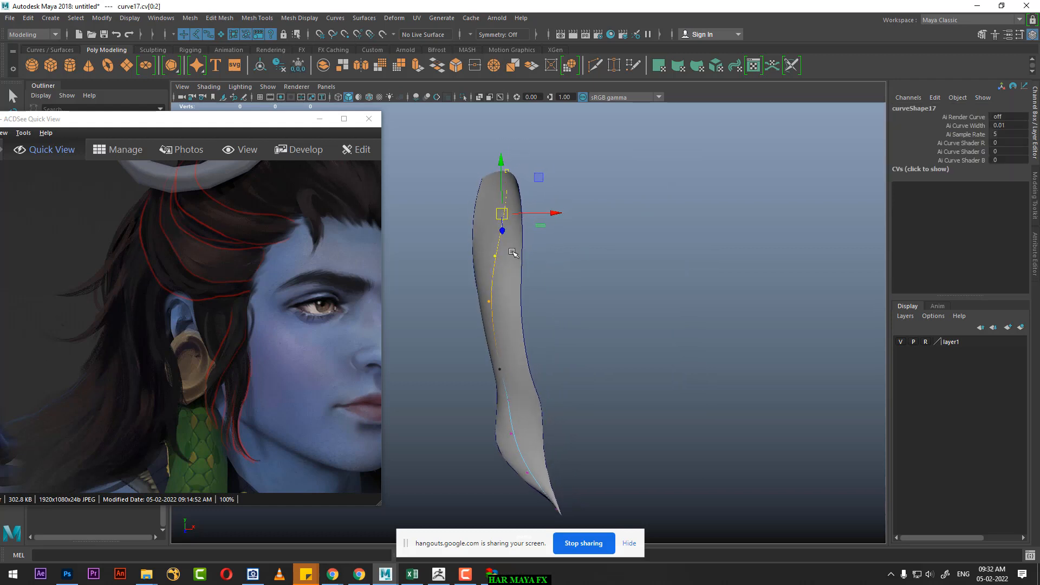
alt+drag(528, 216, 494, 264)
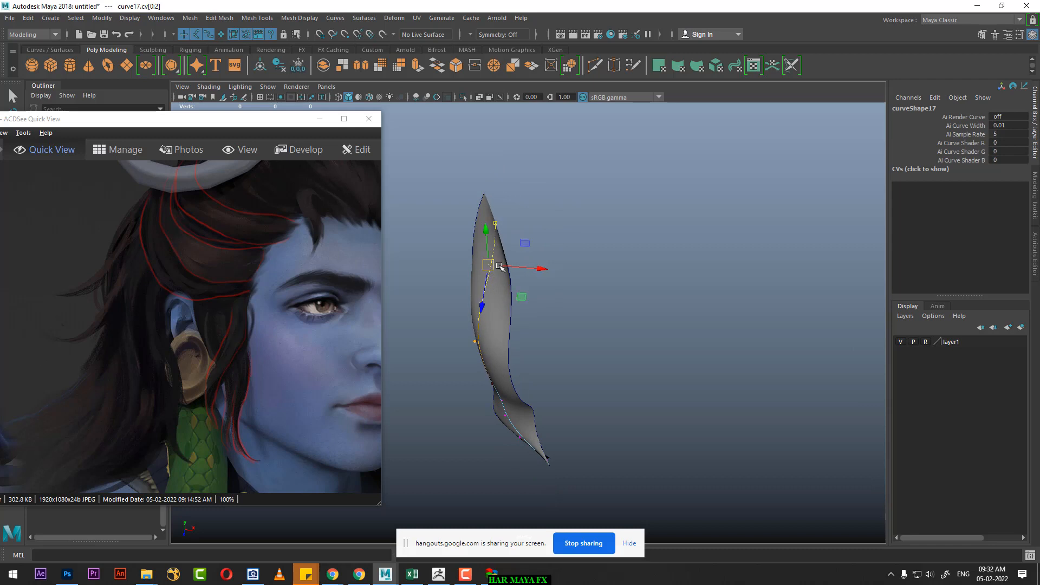
alt+drag(470, 199, 581, 220)
drag(510, 233, 455, 279)
mouse_move(549, 256)
mouse_down()
mouse_move(538, 256)
mouse_move(548, 257)
mouse_up()
alt+drag(542, 255, 501, 299)
alt+drag(501, 299, 652, 406)
Step: Reposition the fifteenth curve's tip CV in the side view to reshape the strand's lower end
click(640, 402)
right_drag(739, 311, 688, 297)
mouse_move(661, 357)
alt+mouse_down()
mouse_move(671, 386)
mouse_move(658, 352)
alt+mouse_up()
click(658, 414)
key(space)
key(f)
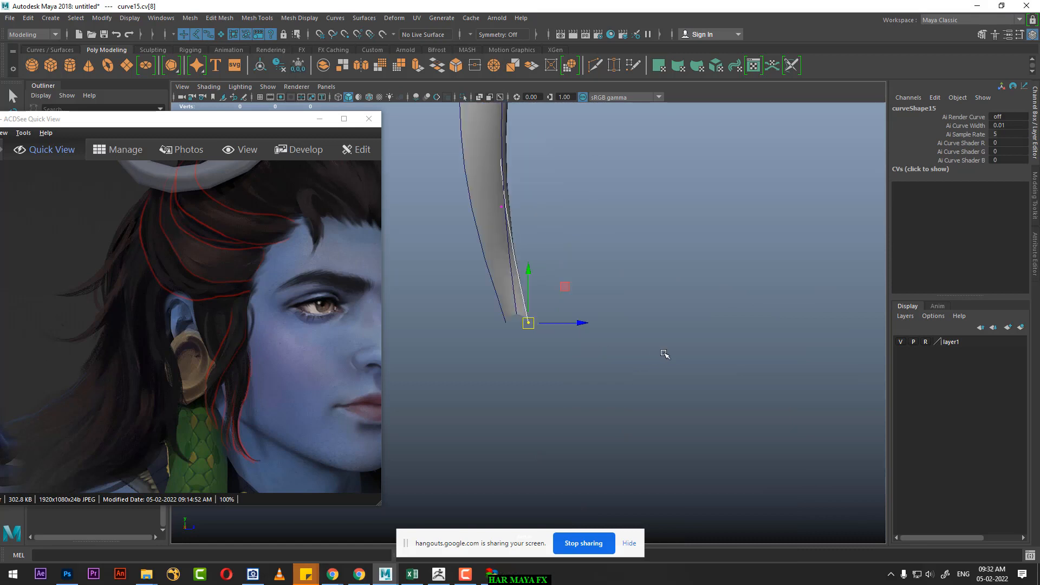
drag(530, 323, 523, 282)
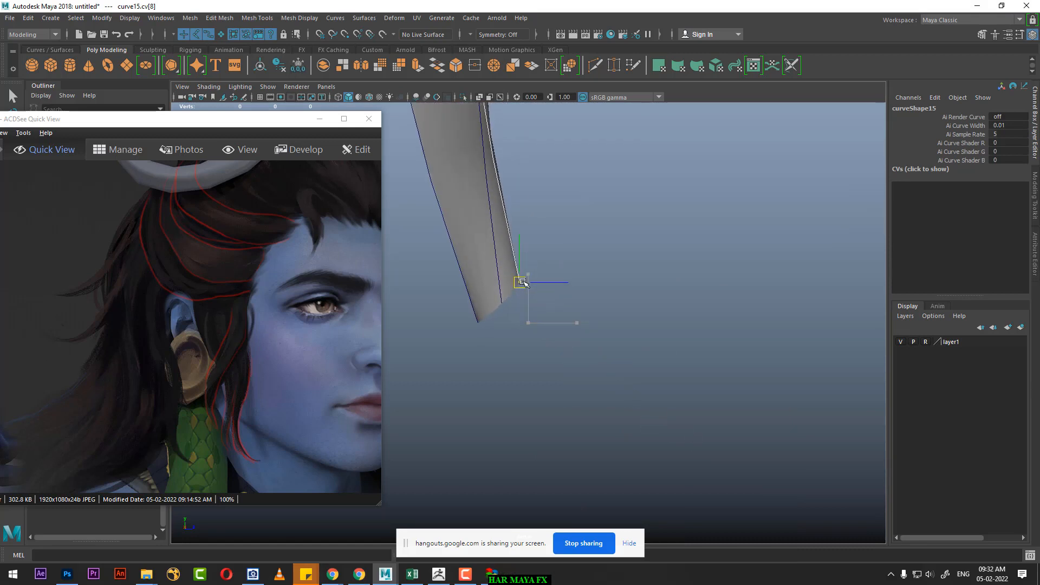
Step: Reposition the sixteenth curve's tip CV in the side view, and return the curve to object selection
click(474, 311)
right_drag(718, 280, 662, 279)
drag(491, 343, 470, 301)
key(space)
alt+drag(608, 359, 558, 281)
alt+right_drag(559, 281, 605, 297)
alt+middle_drag(605, 298, 609, 335)
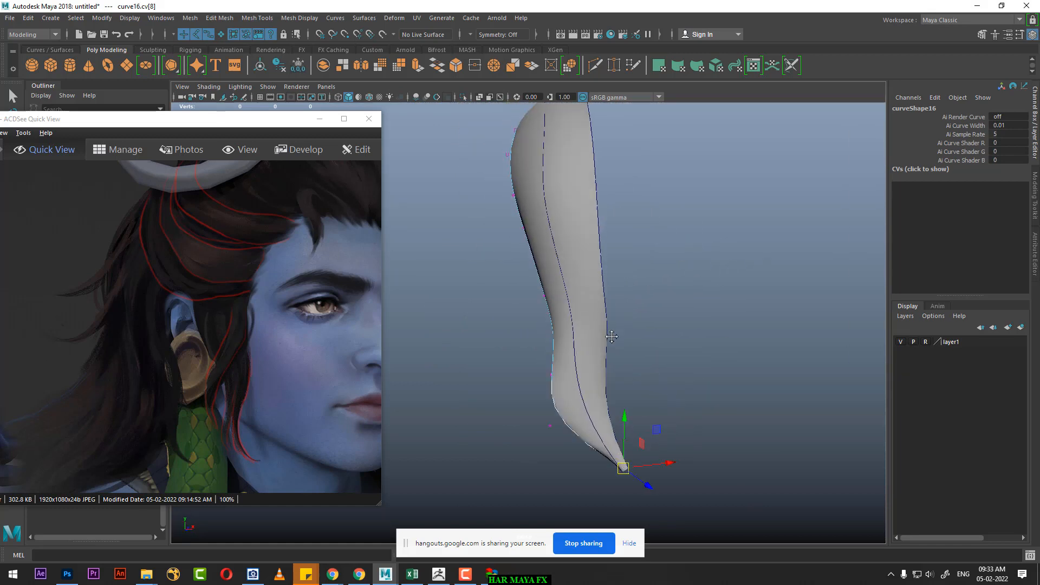
alt+drag(609, 336, 611, 226)
right_drag(599, 198, 661, 173)
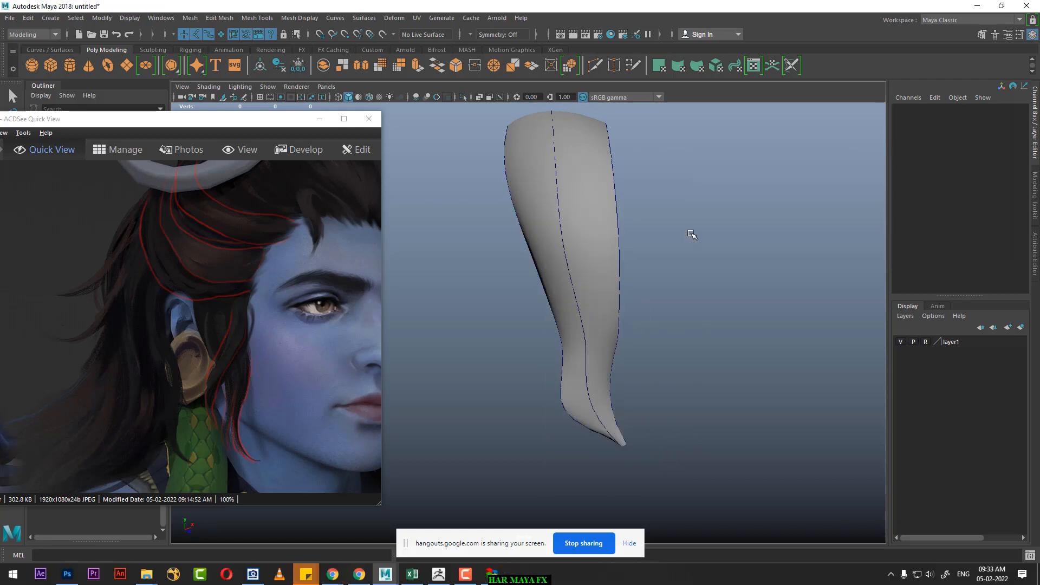
Step: Unhide the bust and remaining hair curves, and select the thirteenth curve above the ear
alt+drag(691, 232, 609, 306)
key(ctrl+shift+h)
click(582, 211)
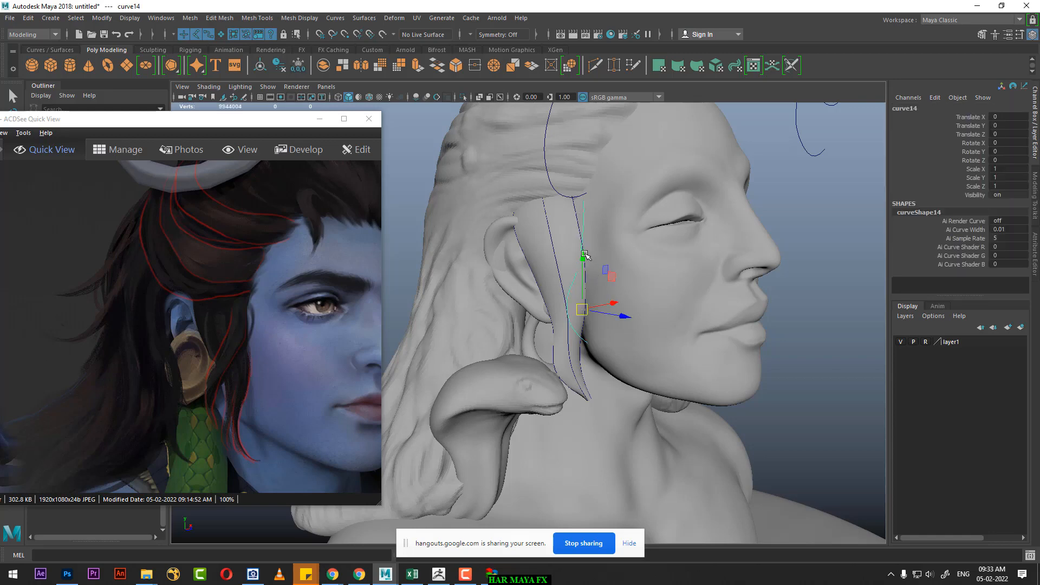
alt+drag(584, 253, 704, 253)
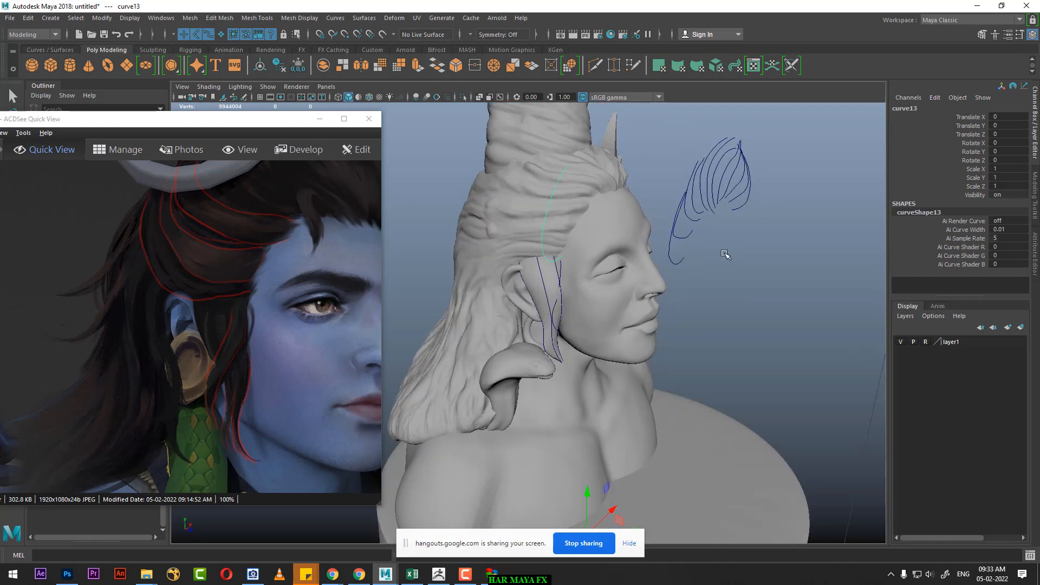
Step: Pull the thirteenth curve's top CV toward the back of the head with soft selection, and return to object selection
right_drag(781, 225, 743, 224)
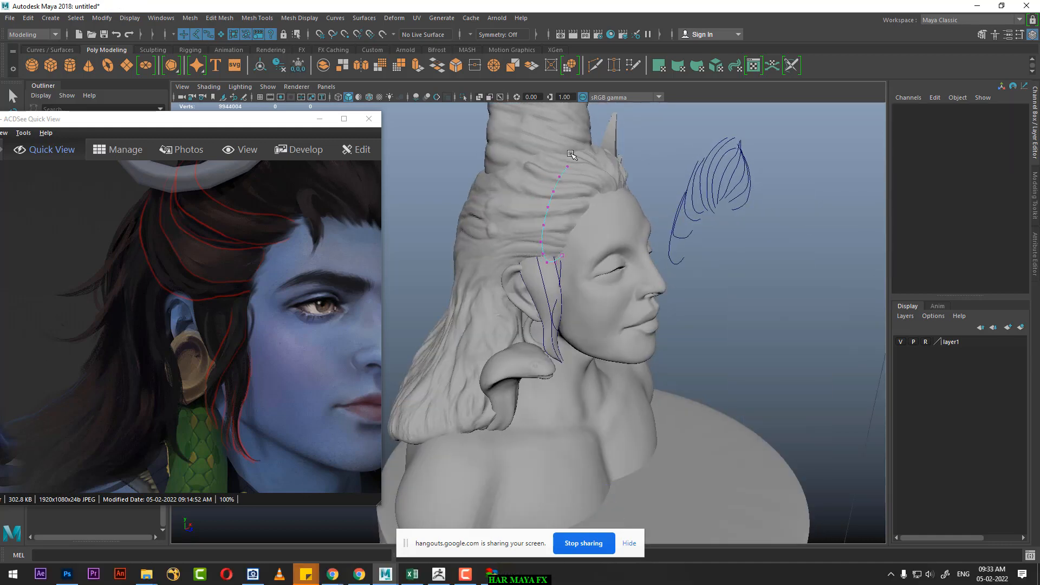
click(561, 177)
alt+drag(572, 180, 623, 201)
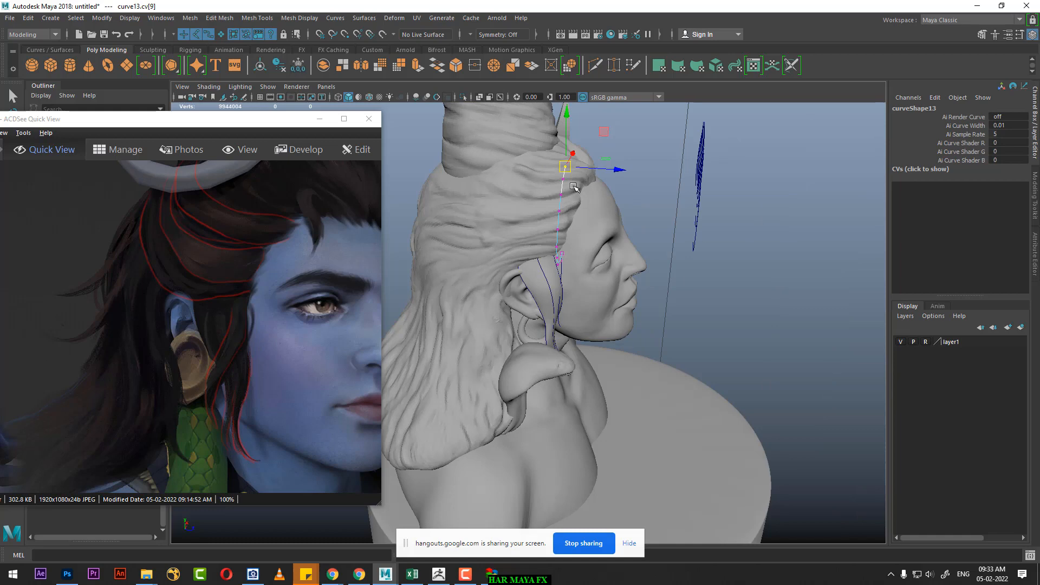
key(b)
drag(574, 186, 453, 176)
alt+drag(507, 223, 681, 234)
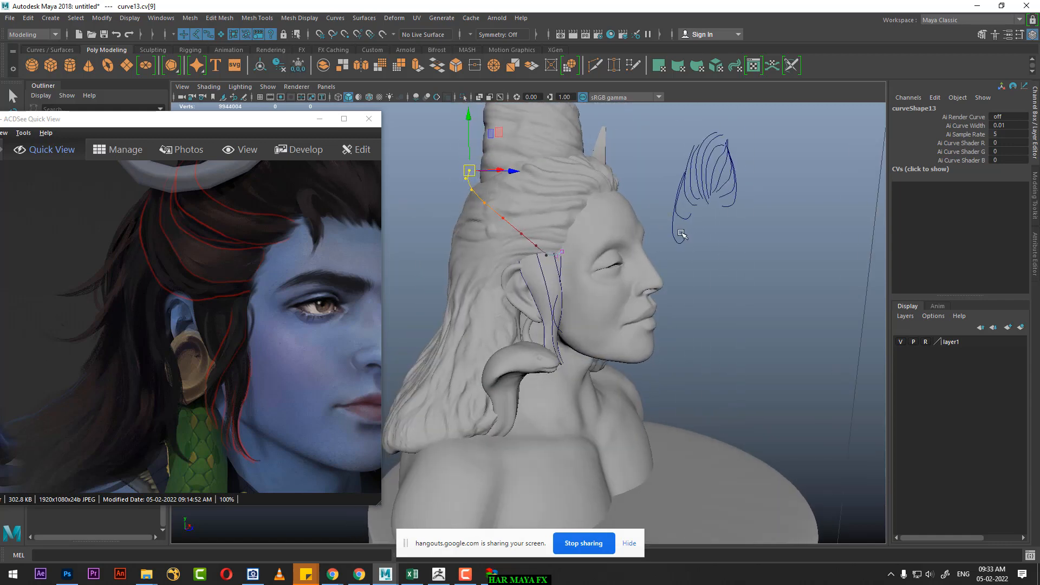
right_drag(690, 225, 751, 168)
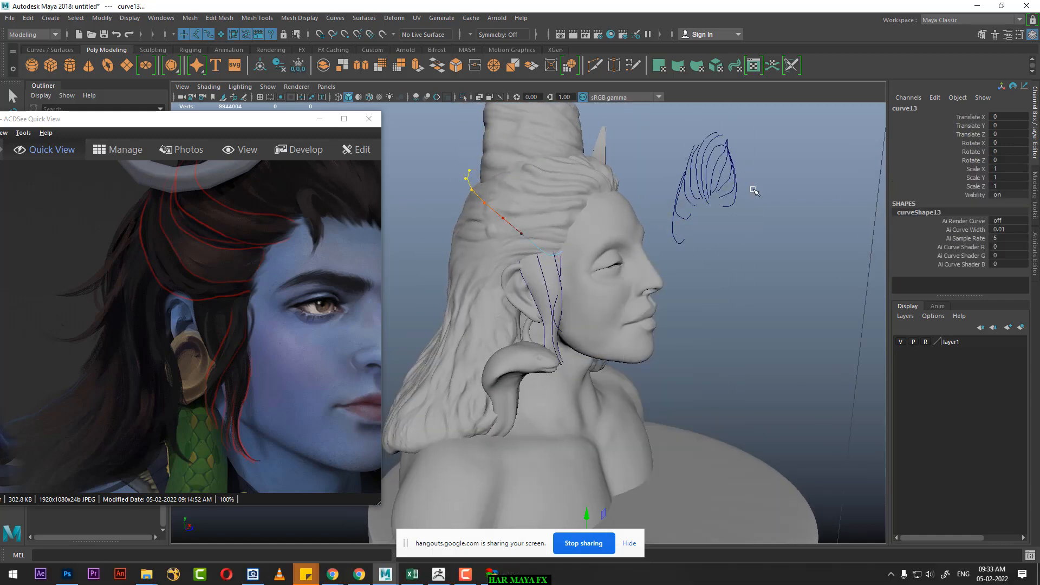
Step: Select the second curve in front of the forehead and create a new shelf named hair
click(714, 210)
mouse_move(715, 212)
alt+mouse_down()
mouse_move(691, 227)
mouse_move(718, 227)
alt+mouse_up()
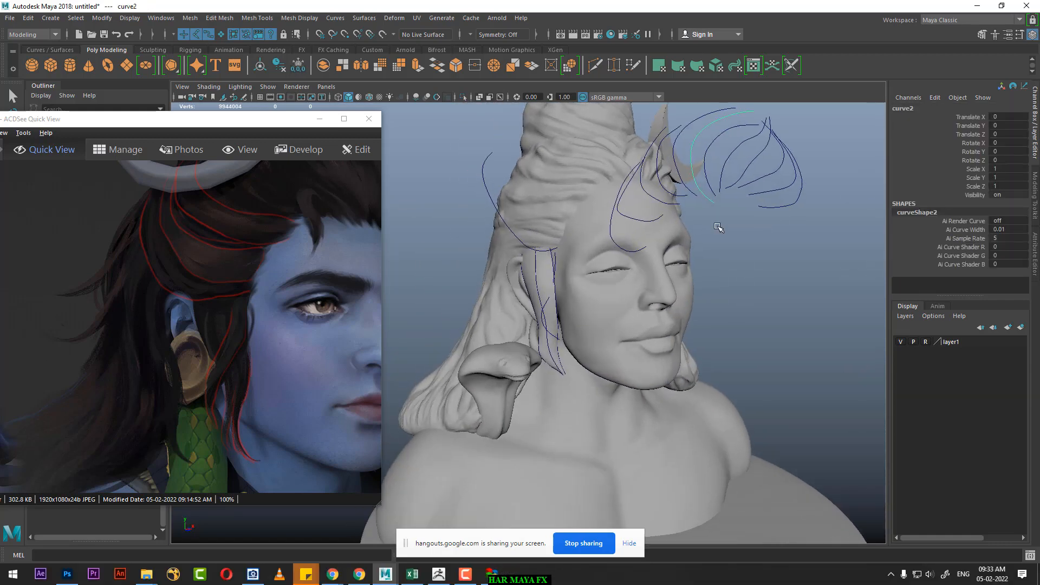
click(555, 51)
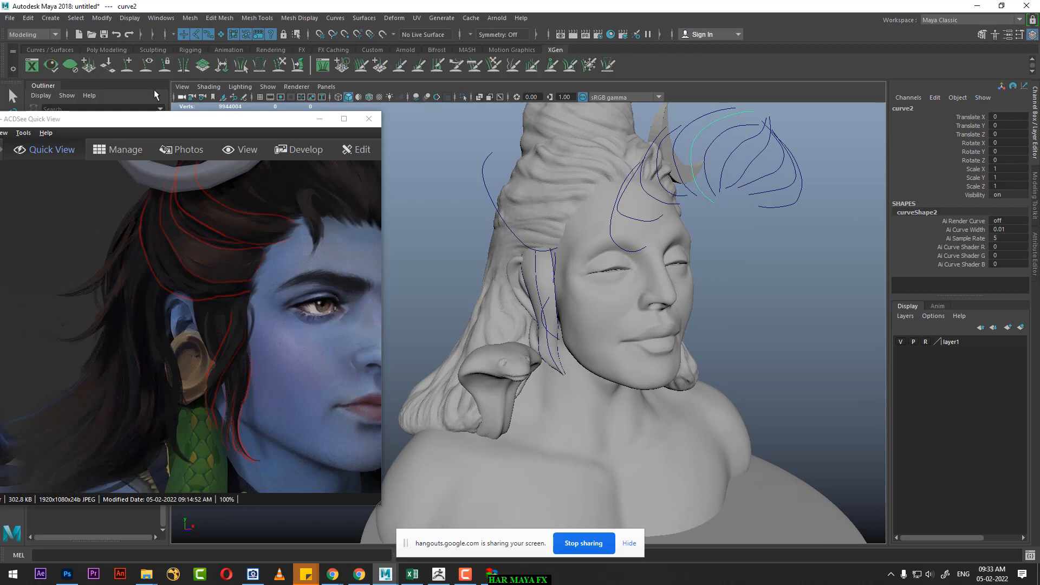
click(13, 53)
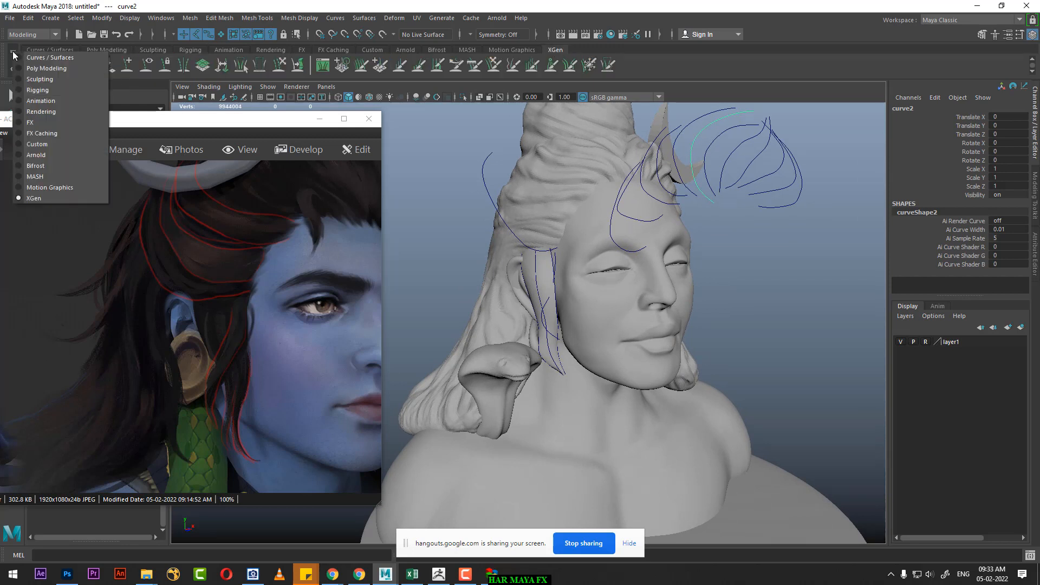
click(7, 56)
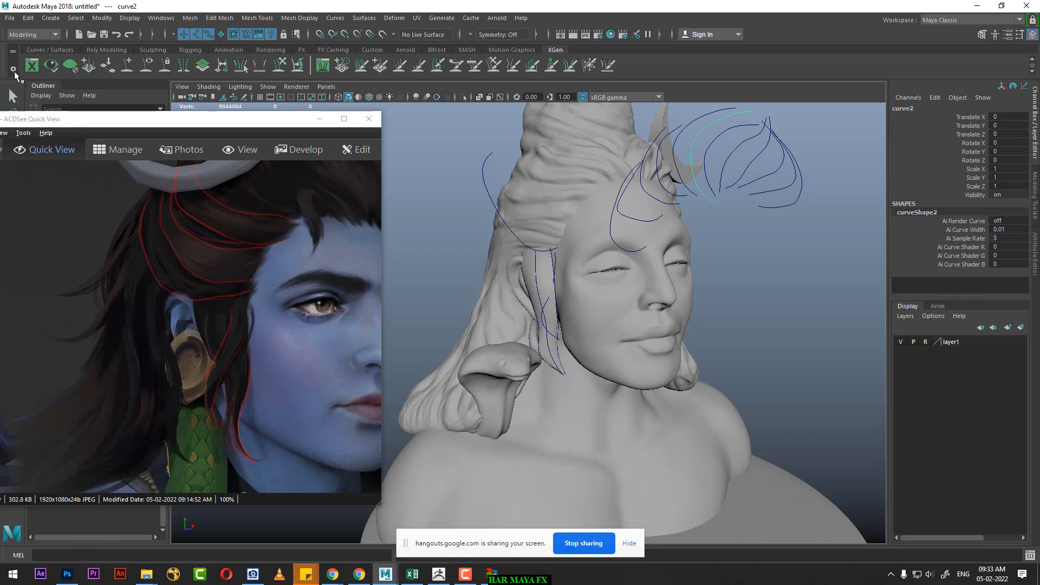
click(14, 70)
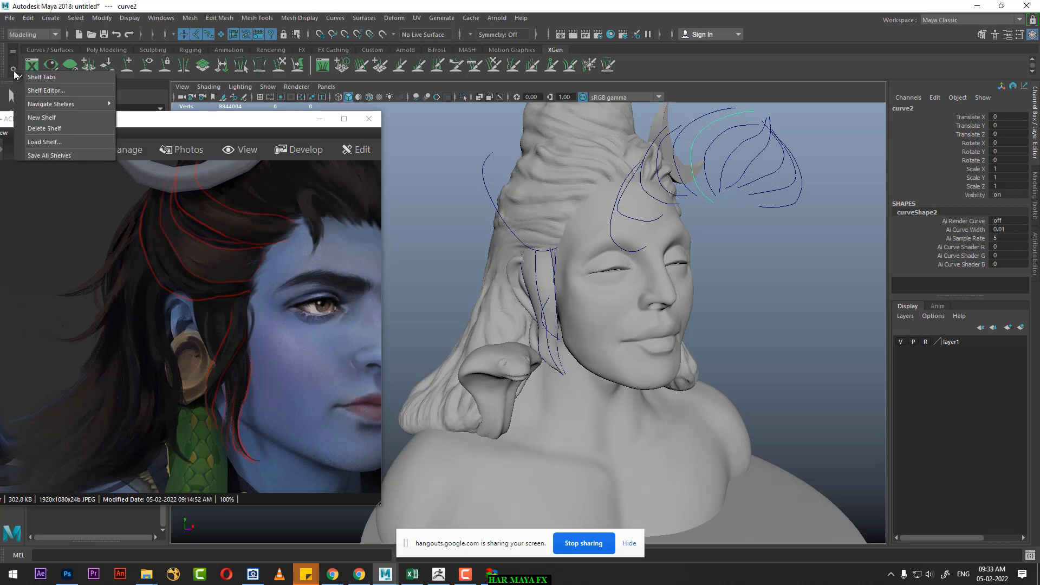
click(53, 117)
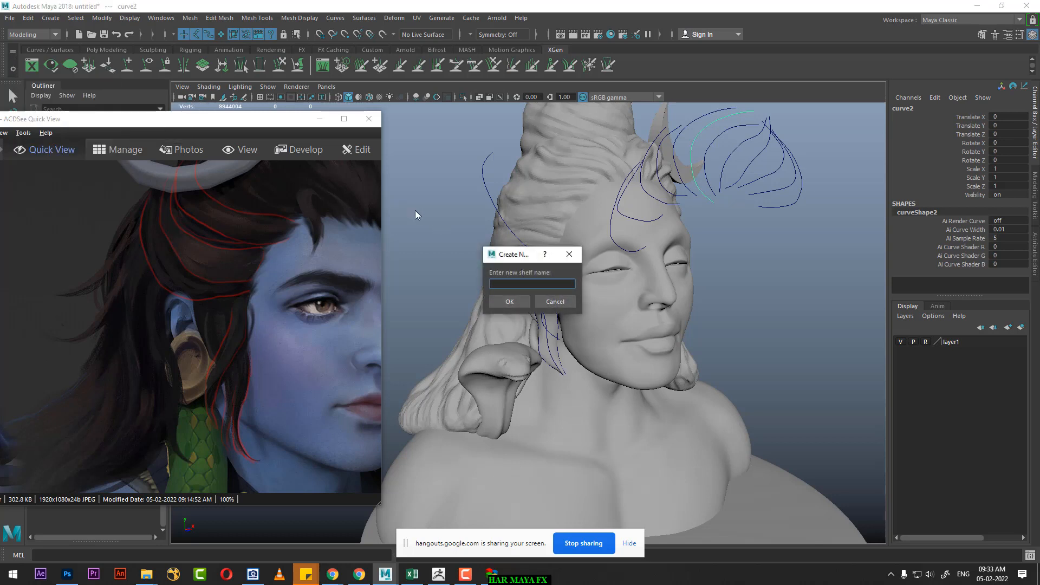
text(hair)
click(510, 302)
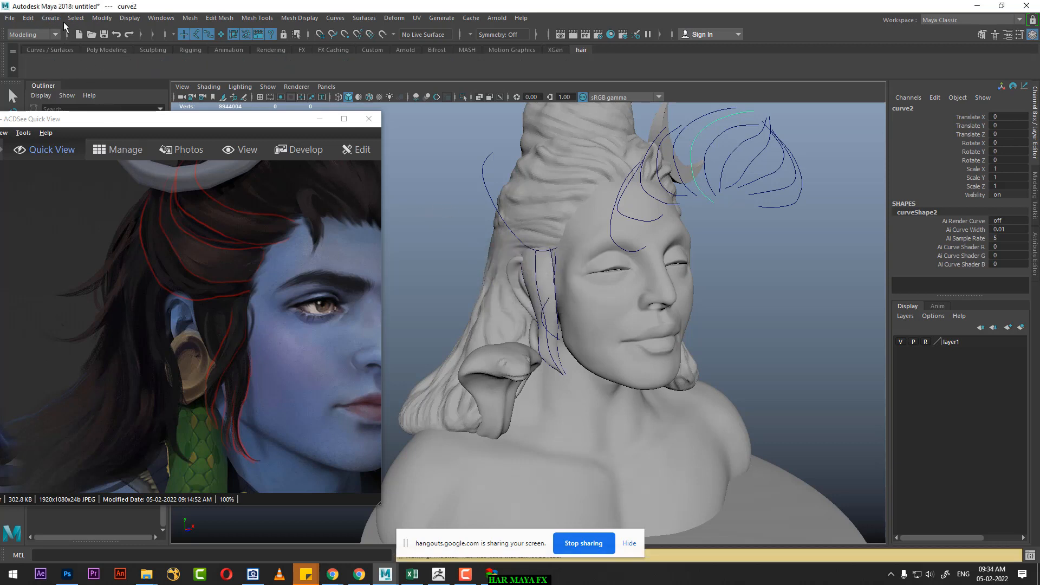
Step: Add the Center Pivot command to the hair shelf
click(51, 17)
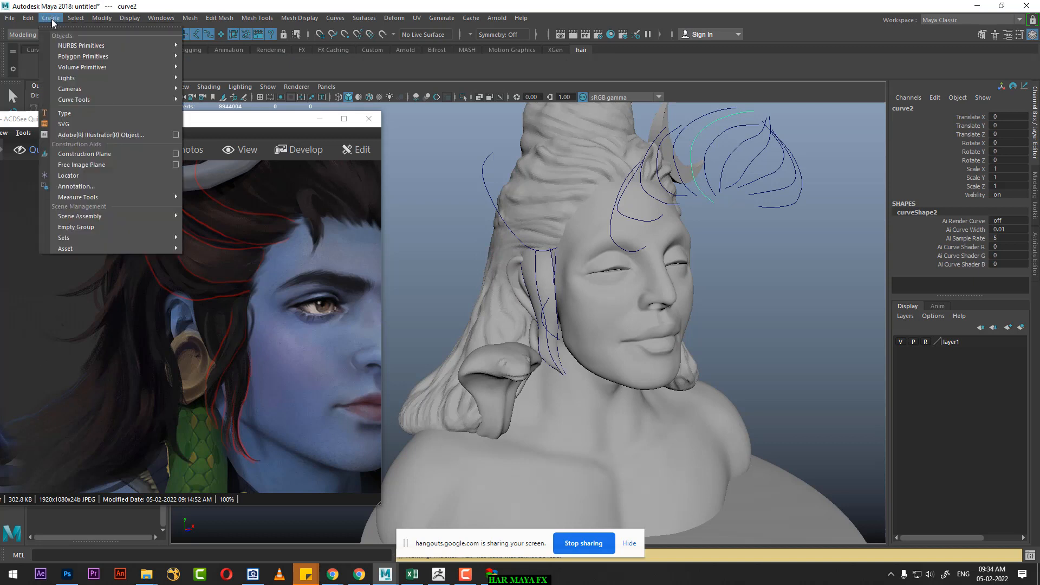
mouse_move(102, 19)
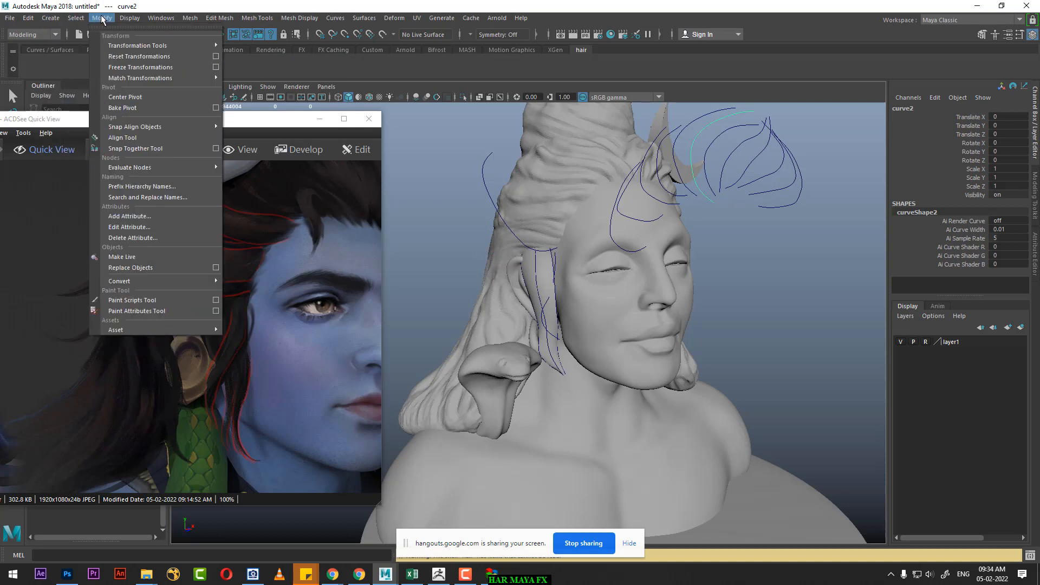
ctrl+shift+click(134, 98)
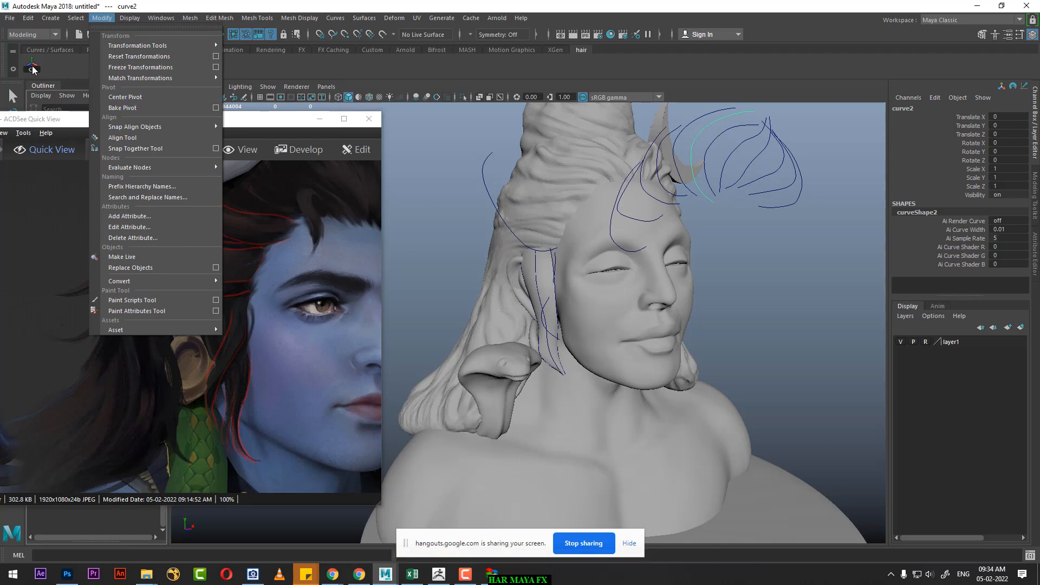
Step: Center the pivots of the second curve and of the neighbouring hair curves floating in front of the forehead
click(710, 200)
click(703, 194)
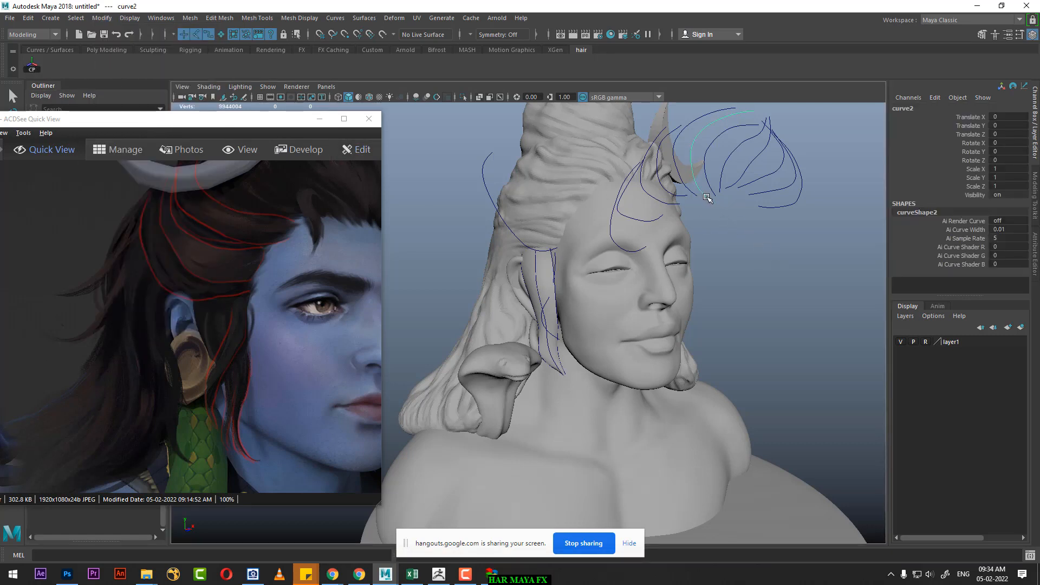
click(30, 68)
drag(823, 142, 747, 207)
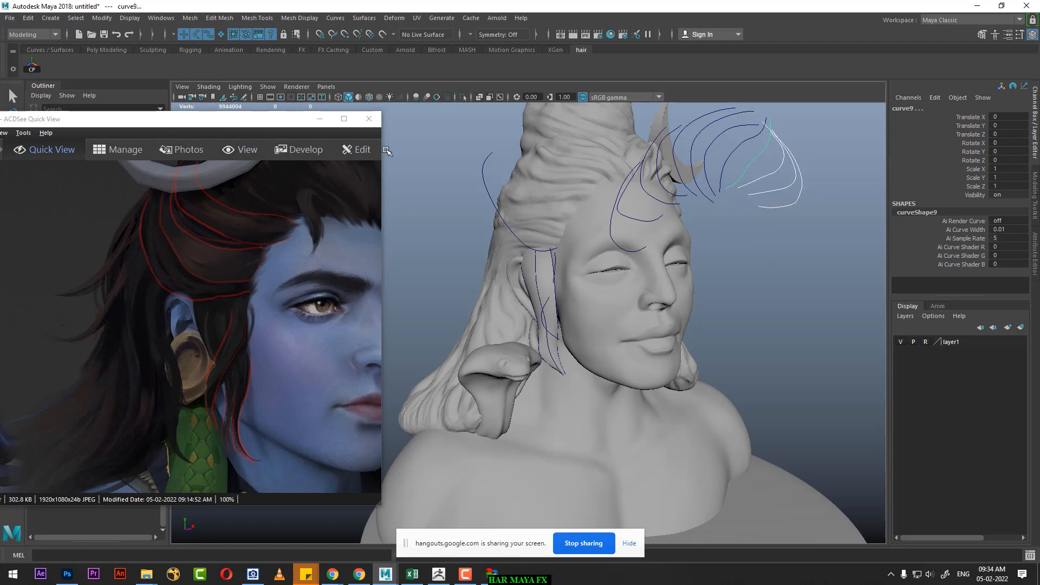
click(31, 67)
Step: Snap the second curve's pivot to the curve's lower endpoint
alt+middle_drag(738, 219, 720, 268)
scroll(724, 269, up, 3)
click(754, 225)
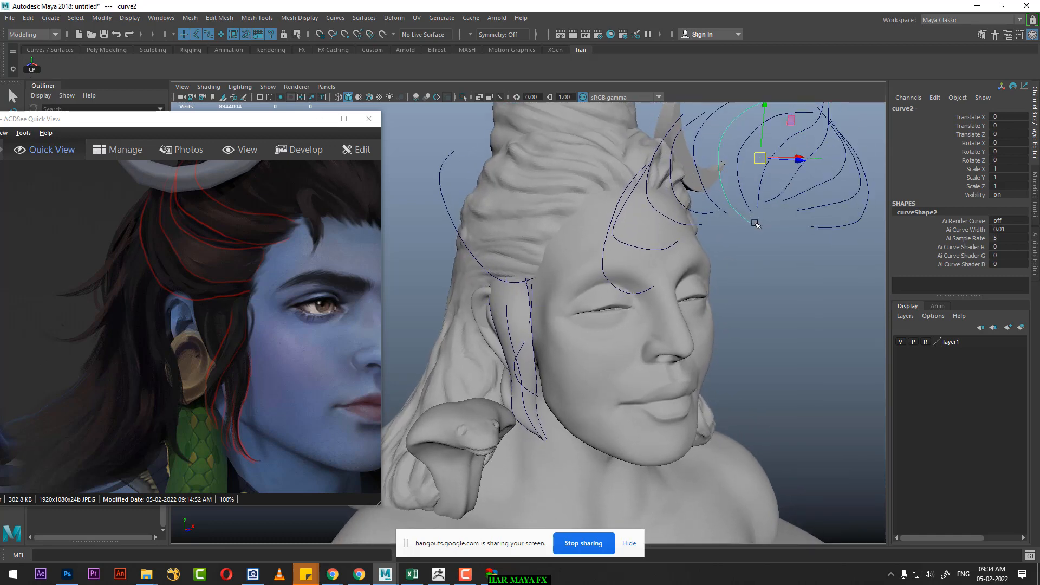
alt+drag(774, 247, 759, 248)
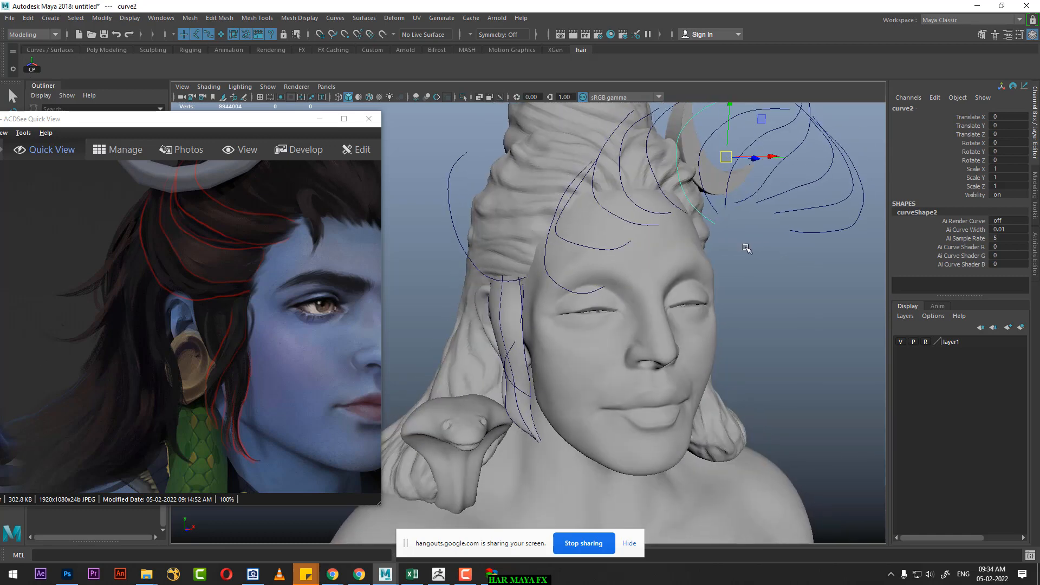
key(e)
key(v)
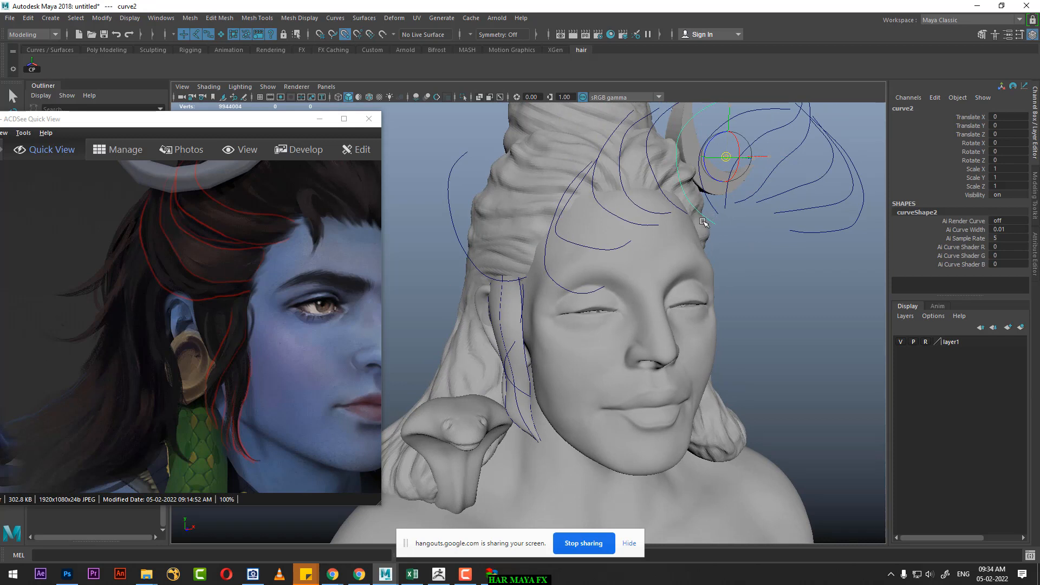
drag(703, 222, 716, 228)
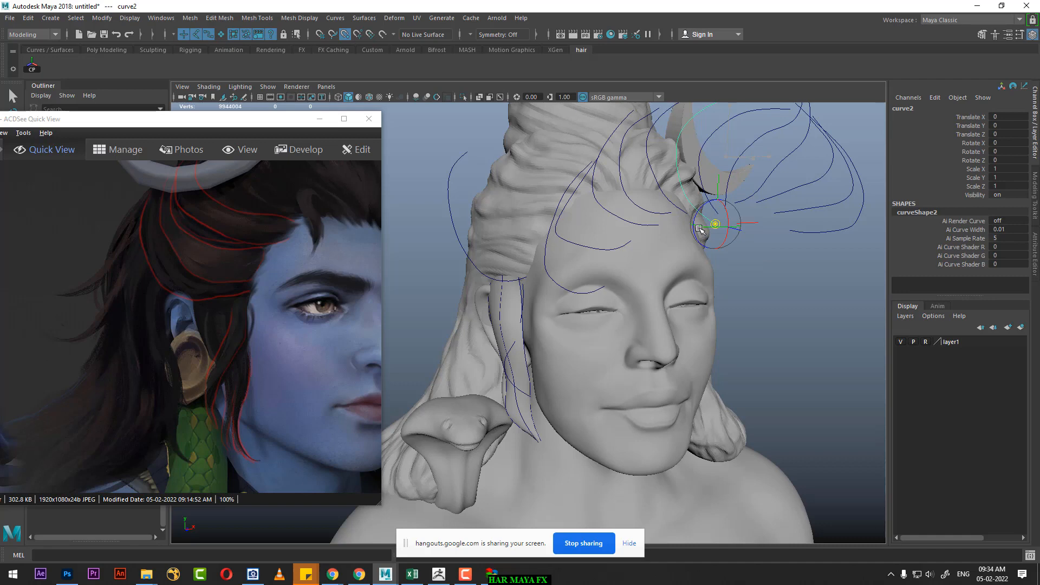
alt+drag(700, 227, 785, 274)
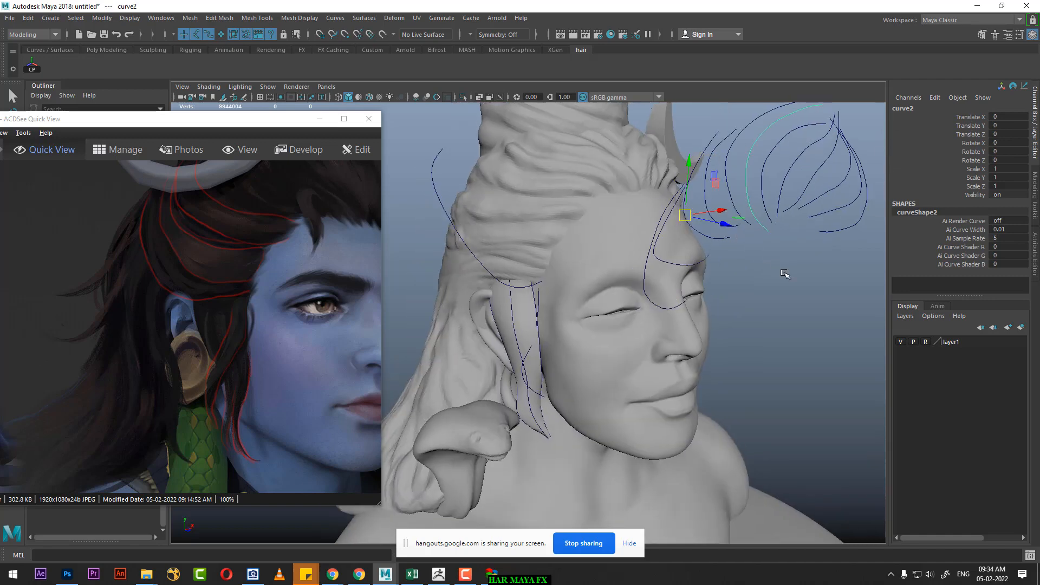
key(e)
middle_click(768, 233)
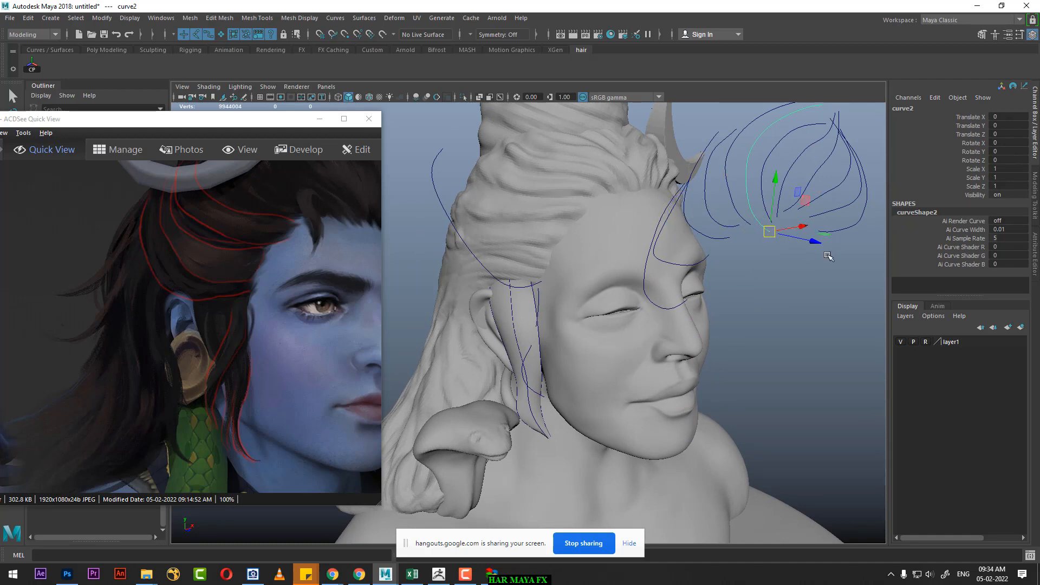
Step: Move the second curve back to the forehead hairline at Translate Z -0.92, and shift the reference image to show the crown hair
alt+drag(774, 271, 822, 276)
drag(844, 222, 703, 185)
alt+middle_drag(710, 159, 706, 234)
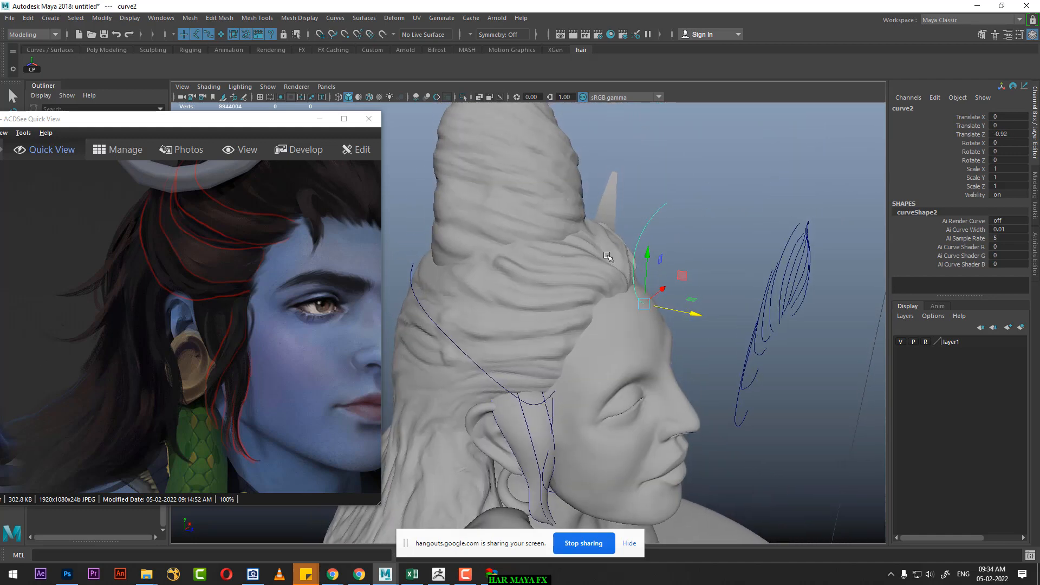
drag(250, 306, 219, 359)
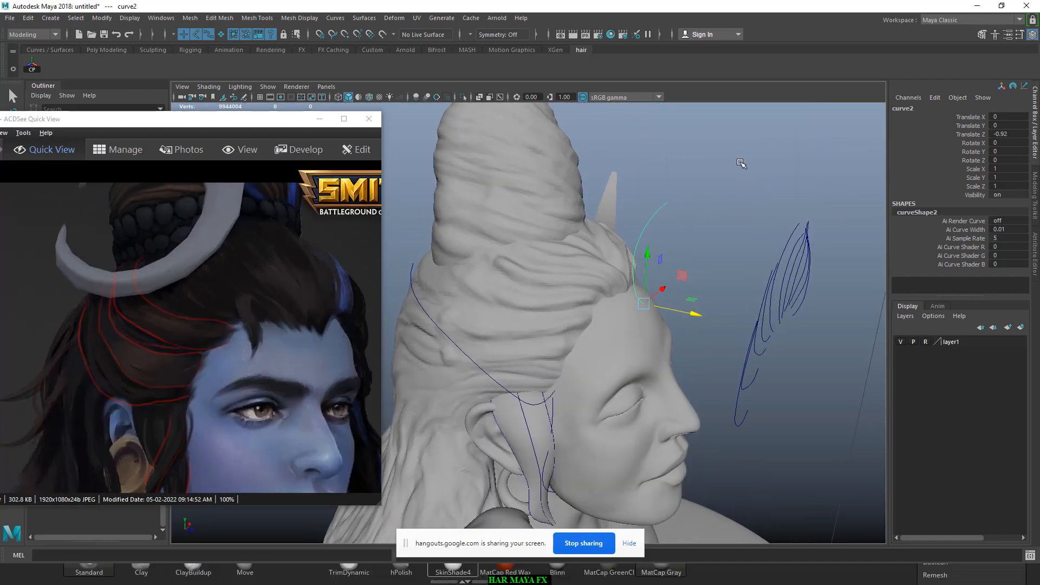
Step: Bend the second curve's upper CVs back from the forehead so it follows the swept-back crown hair
key(F8)
drag(684, 185, 613, 203)
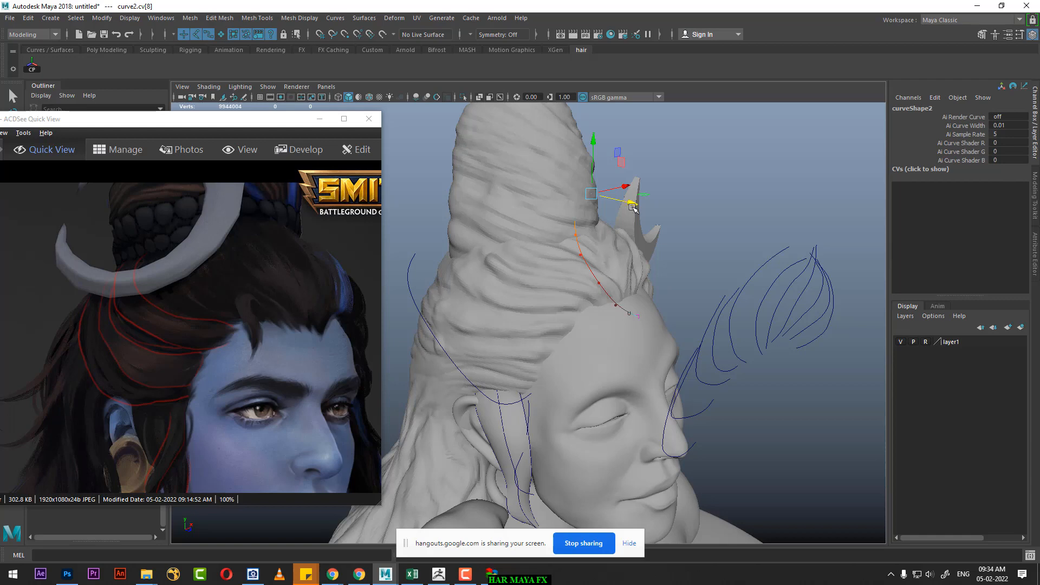
alt+drag(791, 291, 737, 293)
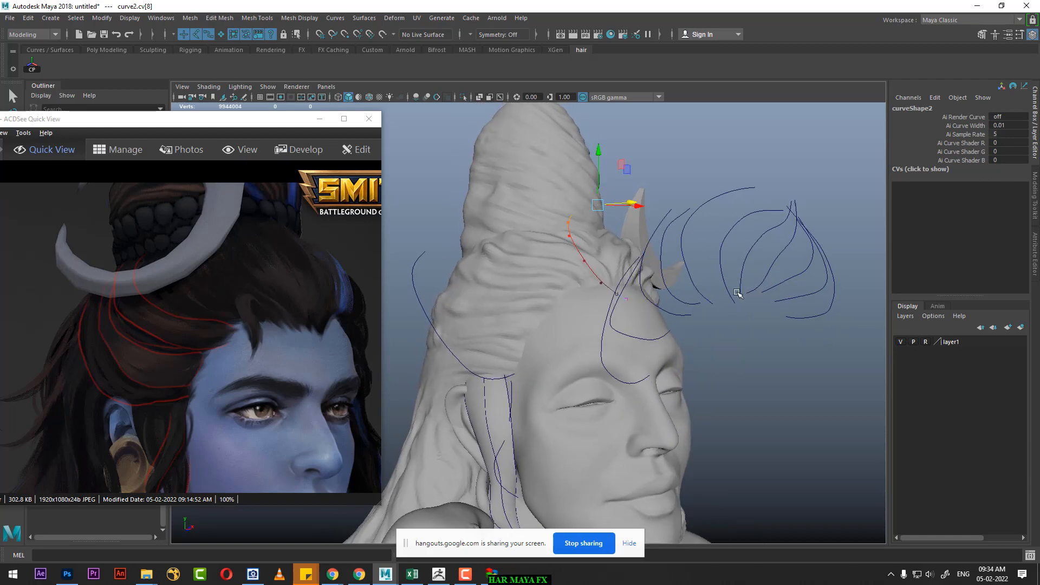
Step: Center the third curve's pivot and snap it to the curve's lower endpoint
click(700, 289)
click(697, 289)
right_drag(752, 235, 753, 234)
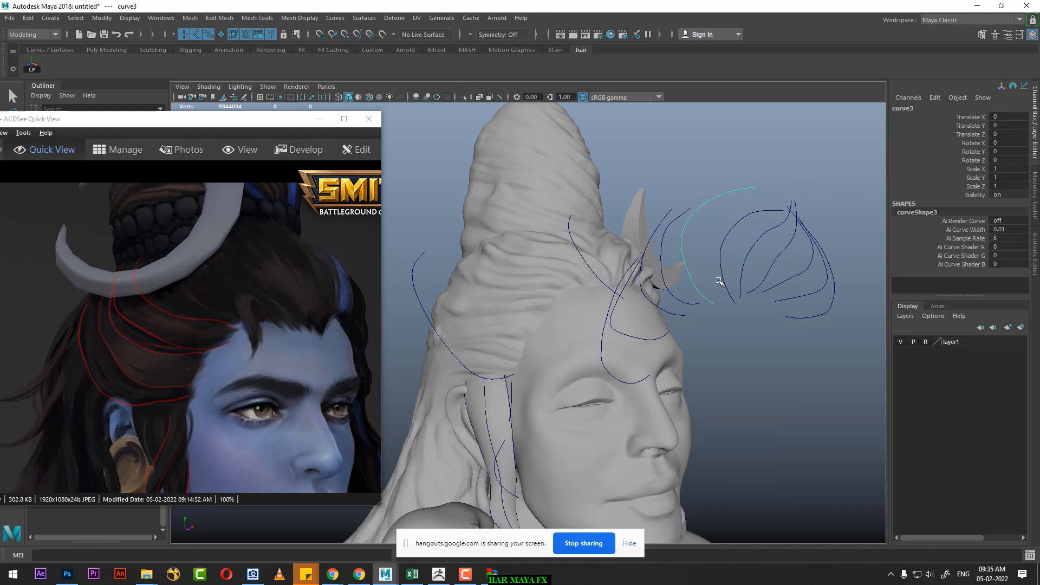
click(34, 66)
key(d)
key(c)
middle_drag(708, 301, 712, 303)
Step: Move the third curve back to the hairline at Translate Z -0.879 and bend its upper CVs back over the crown hair
alt+drag(692, 330, 840, 355)
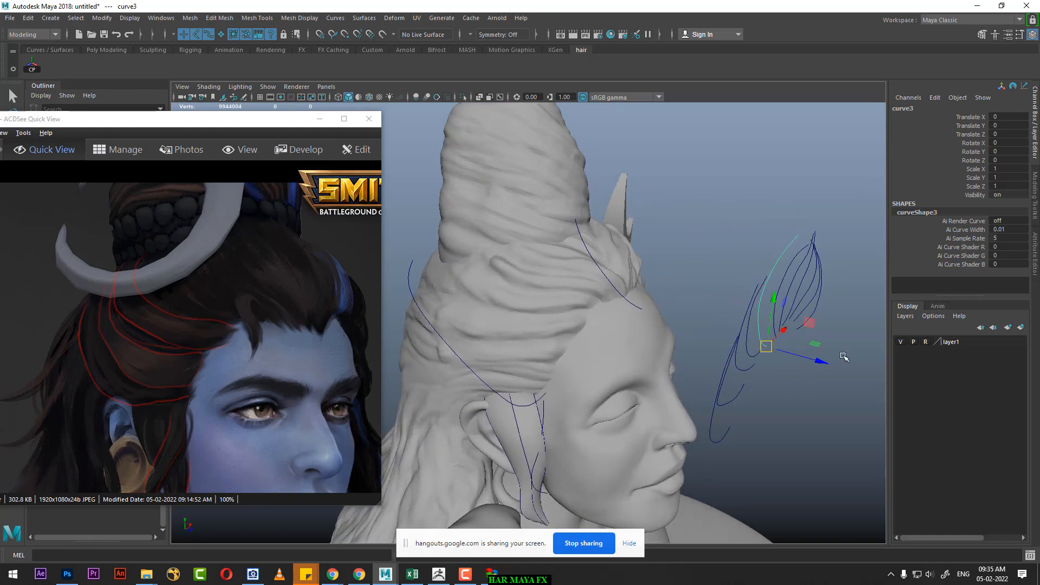
middle_drag(824, 356, 672, 349)
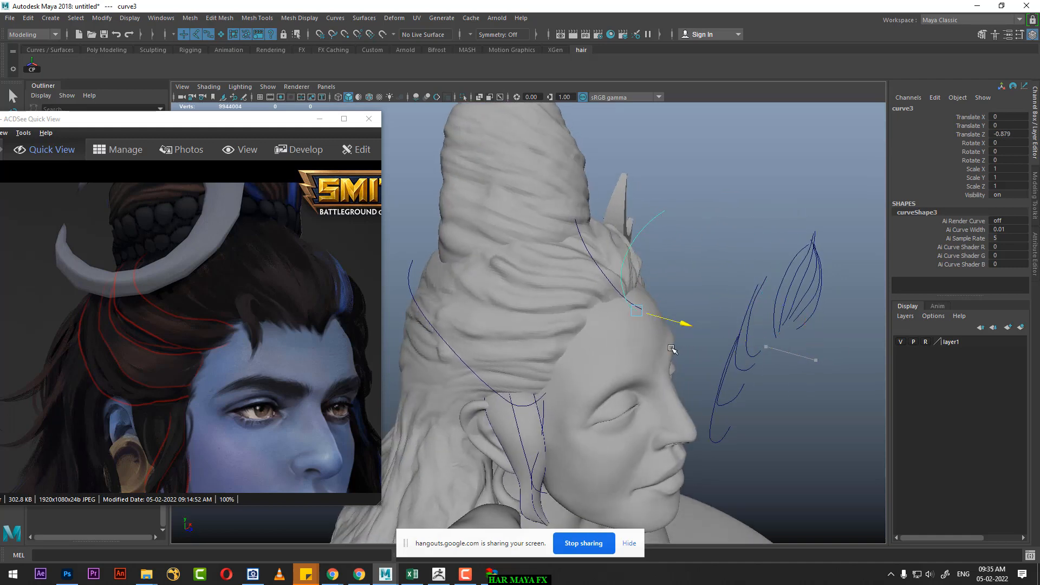
alt+drag(736, 317, 686, 320)
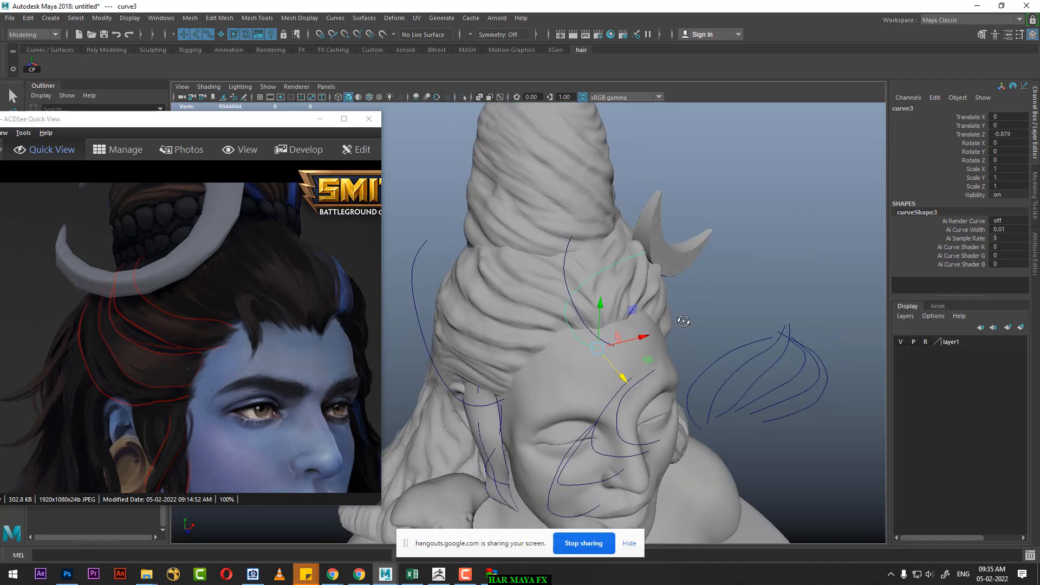
right_drag(771, 210, 702, 208)
click(652, 249)
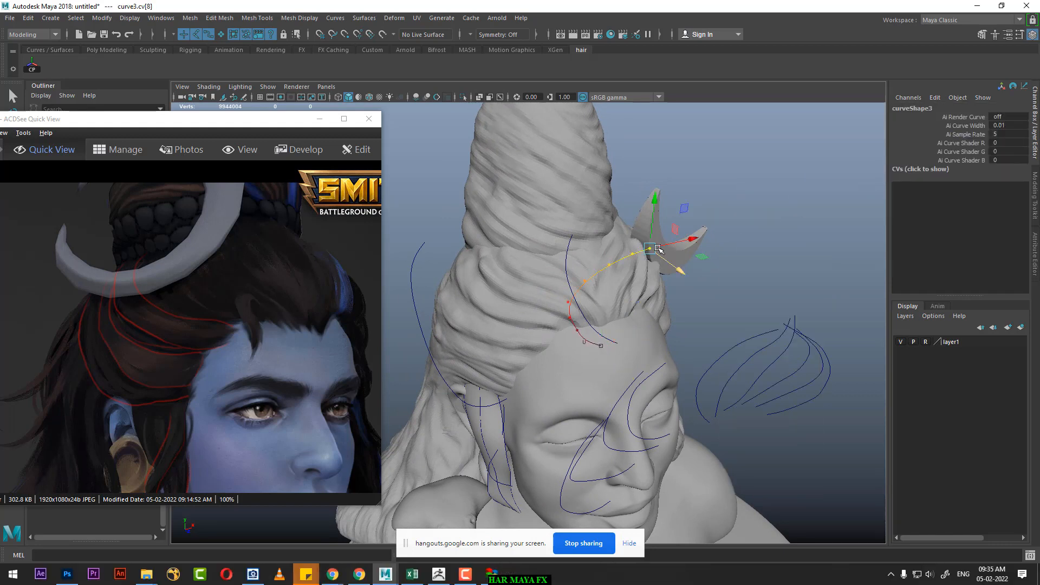
drag(657, 248, 580, 229)
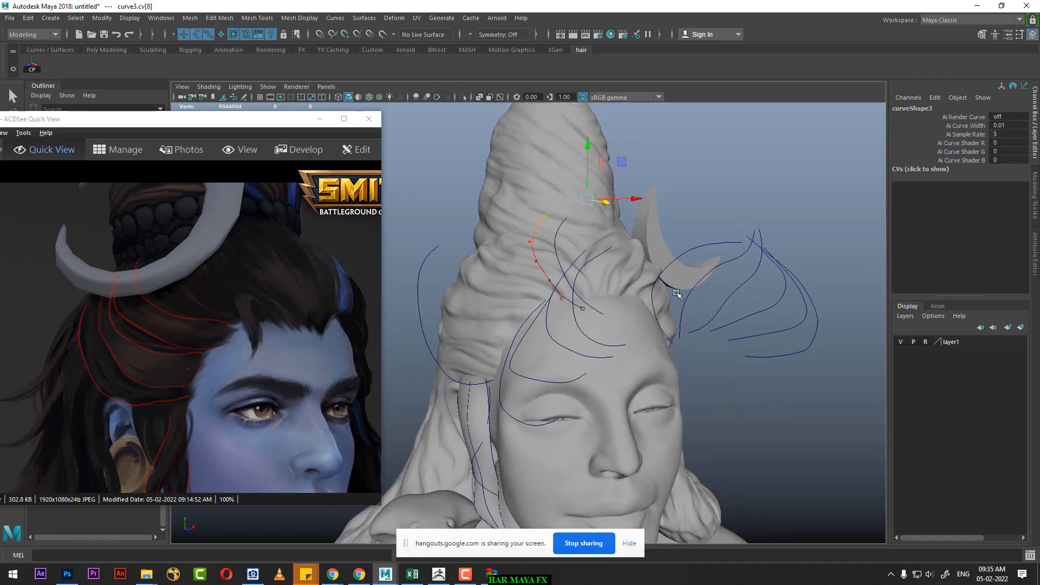
Step: Center the fourth curve's pivot and snap it to the curve's lower endpoint
alt+drag(700, 328, 720, 324)
click(710, 297)
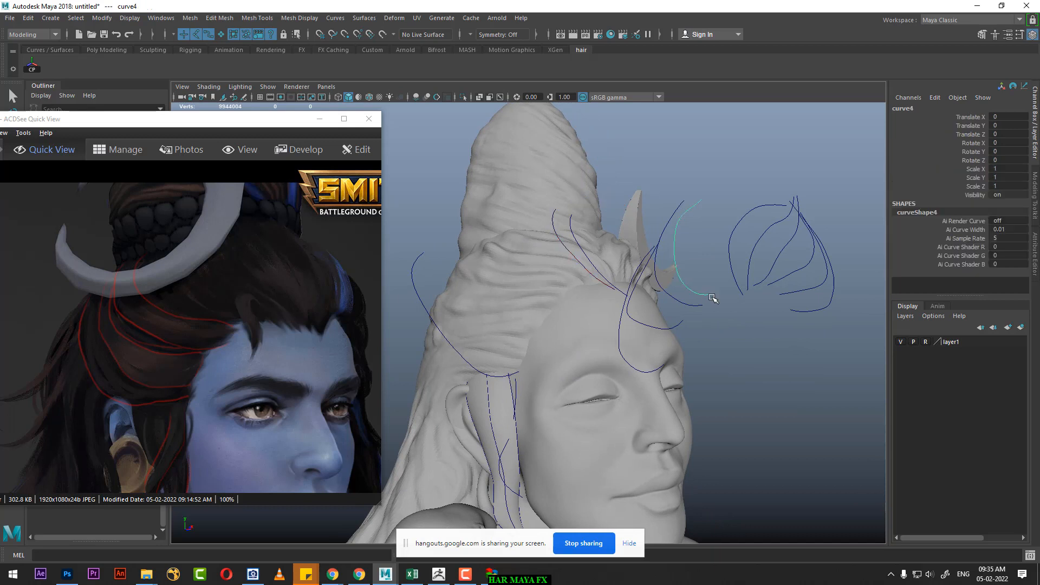
click(34, 66)
key(d)
key(c)
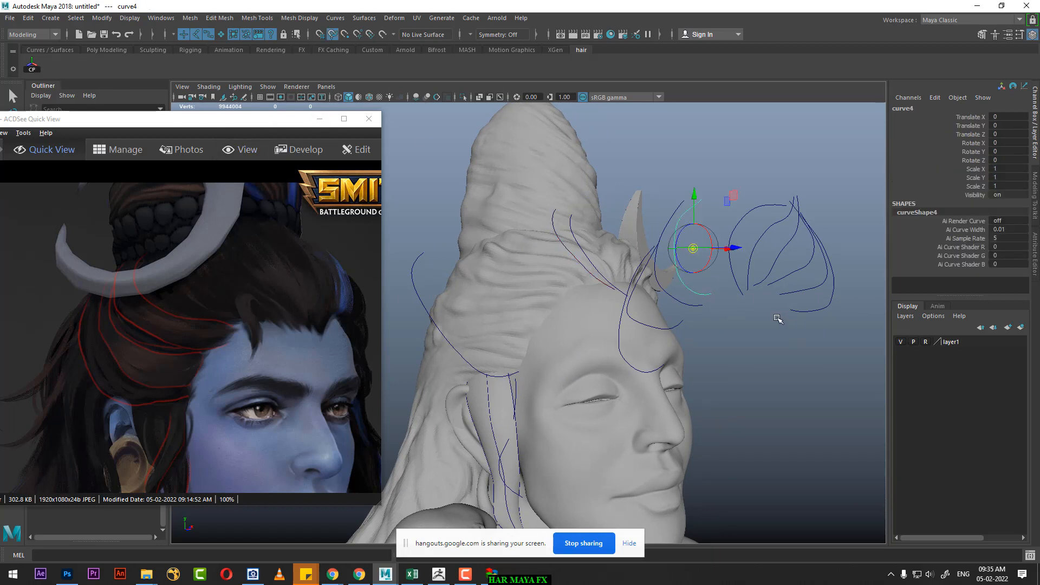
middle_click(713, 296)
middle_drag(707, 296, 711, 296)
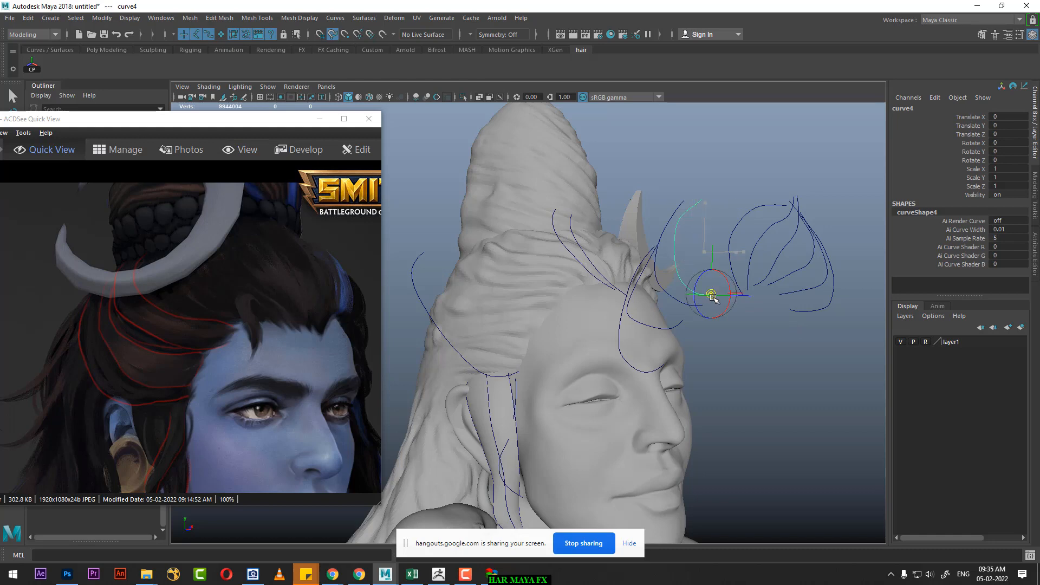
Step: Move the fourth curve back to the hairline at Translate Z -0.952 and bend its upper CVs over the hair using soft selection
drag(760, 296, 723, 321)
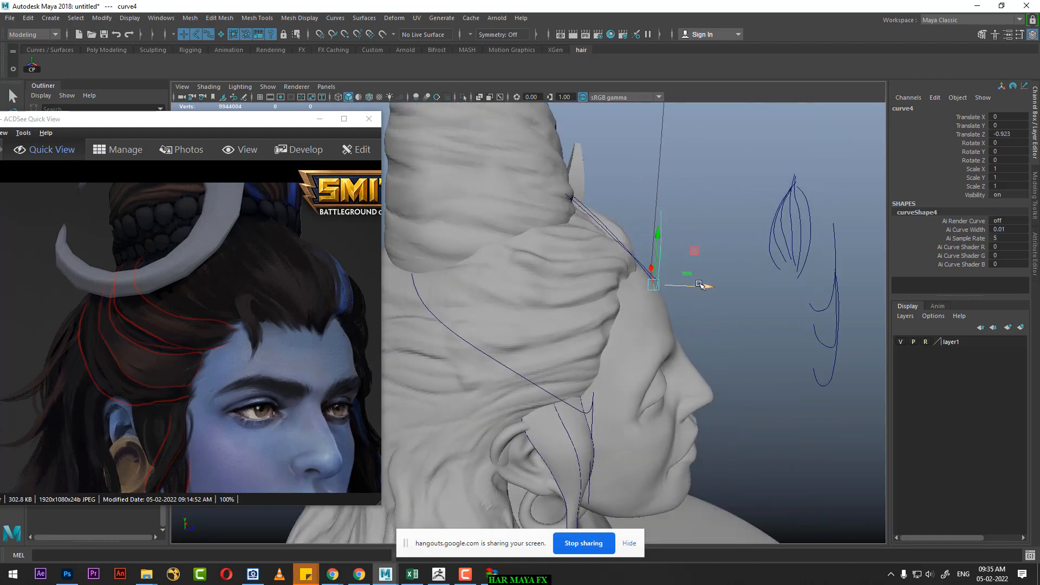
drag(699, 285, 699, 265)
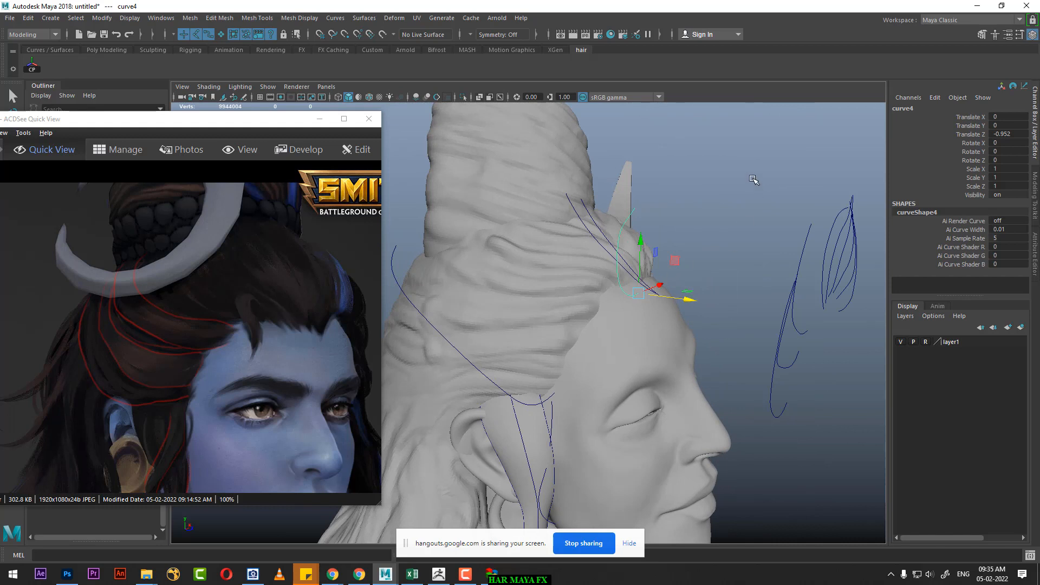
right_drag(754, 180, 754, 149)
drag(630, 202, 607, 247)
key(ctrl+z)
key(b)
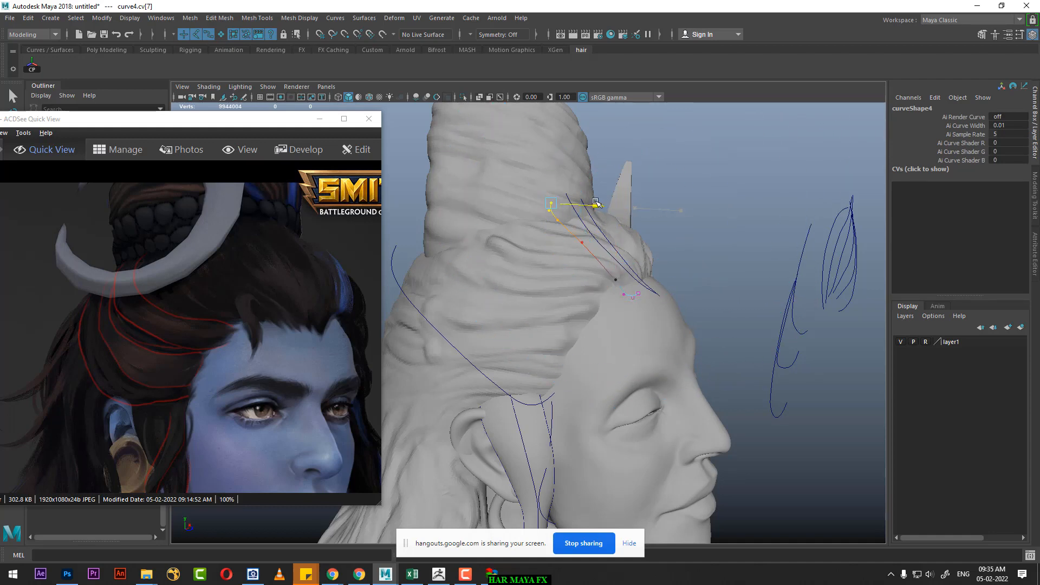
alt+drag(598, 203, 612, 255)
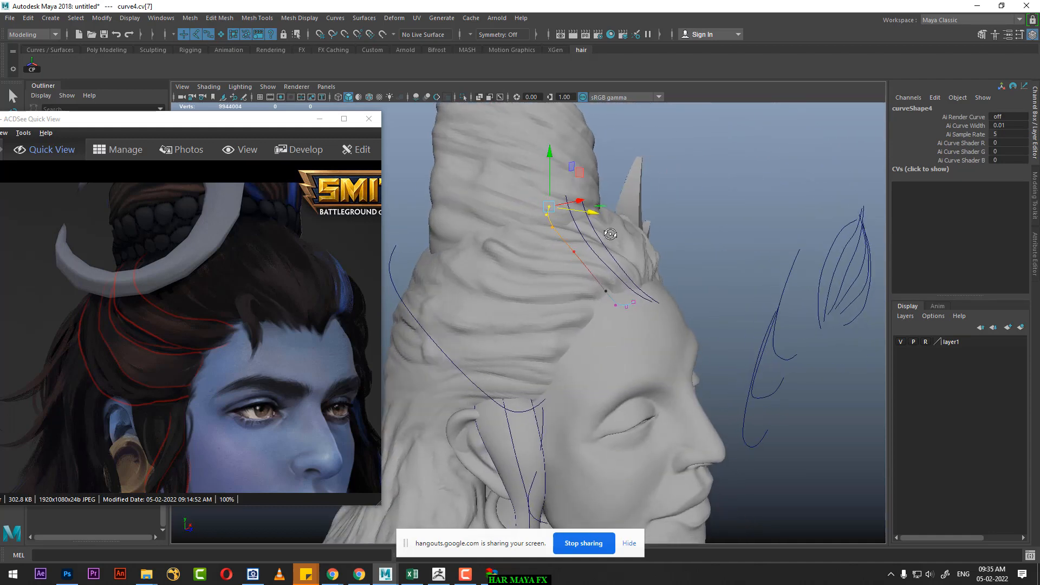
alt+right_drag(626, 276, 627, 302)
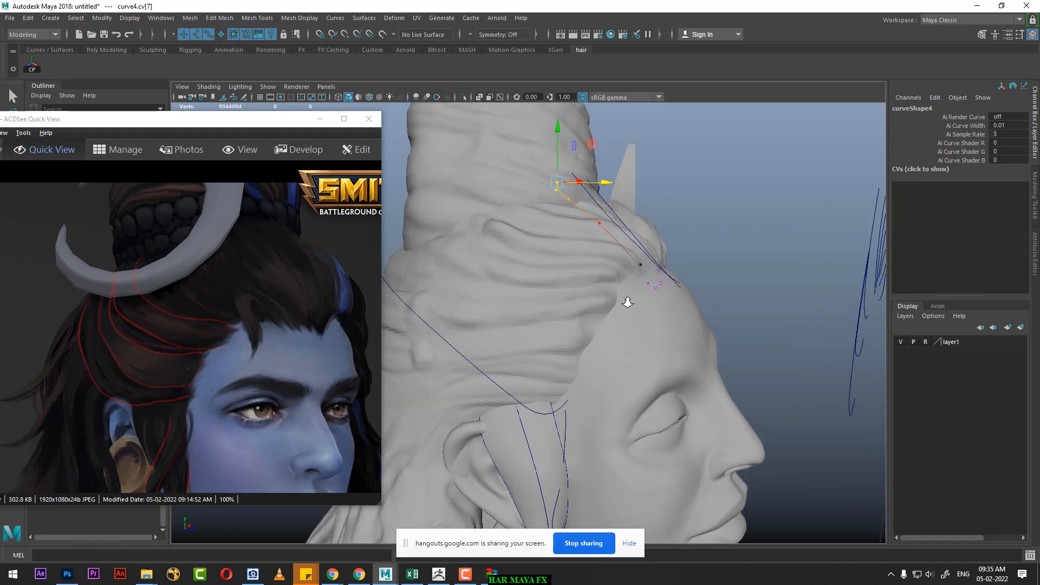
Step: Adjust the third curve's lowest CV at the forehead hairline with soft selection
click(640, 264)
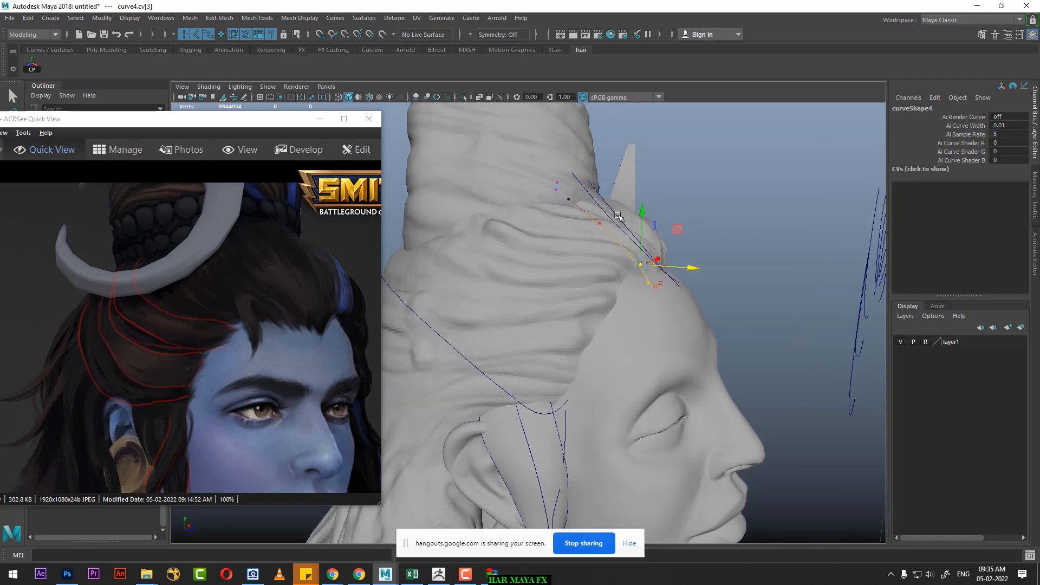
drag(616, 213, 639, 294)
click(634, 293)
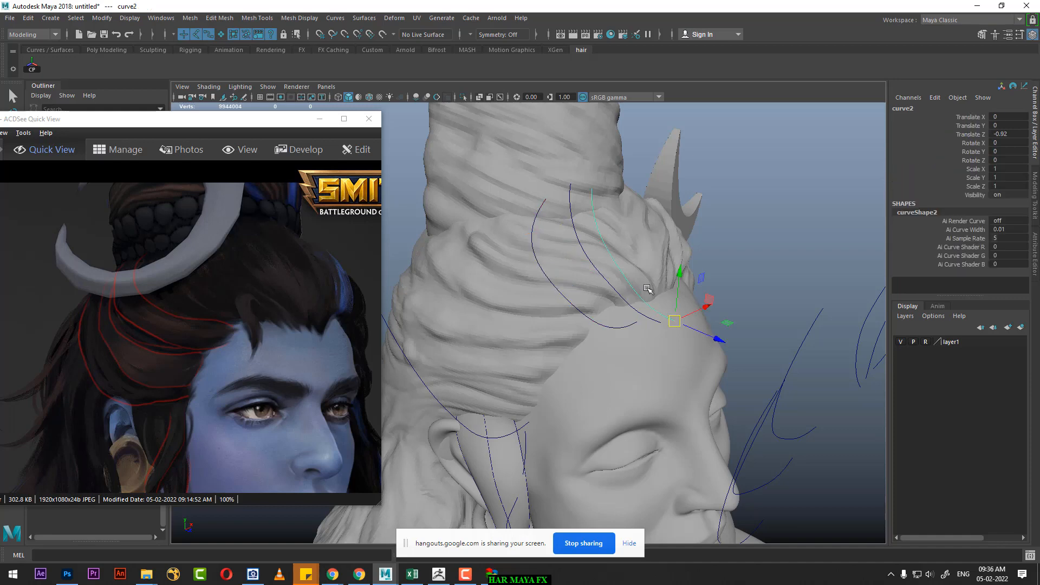
alt+drag(705, 272, 746, 231)
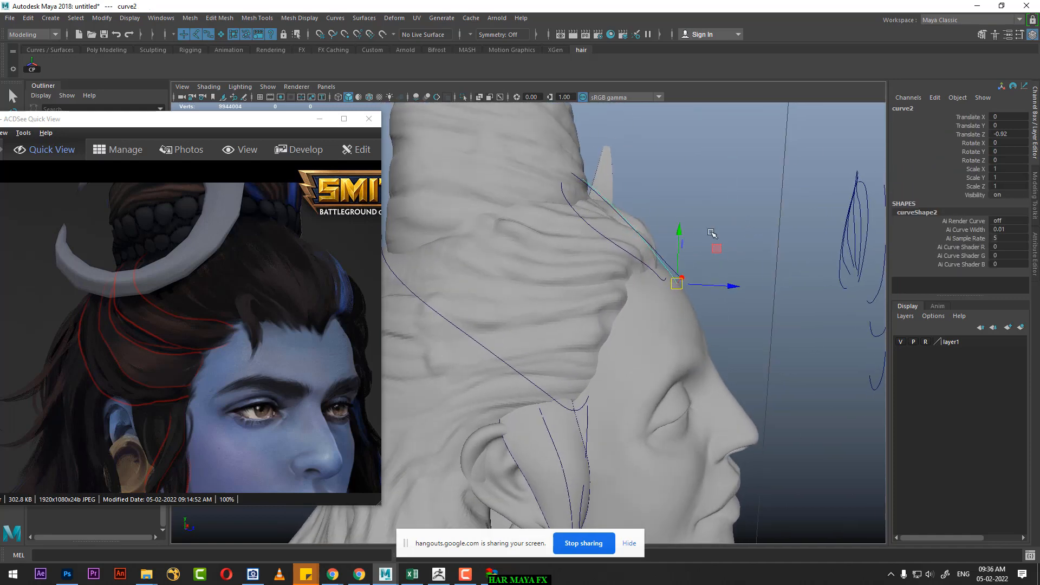
click(653, 244)
right_drag(734, 194, 619, 196)
alt+drag(690, 258, 671, 251)
alt+right_drag(670, 250, 727, 265)
click(714, 268)
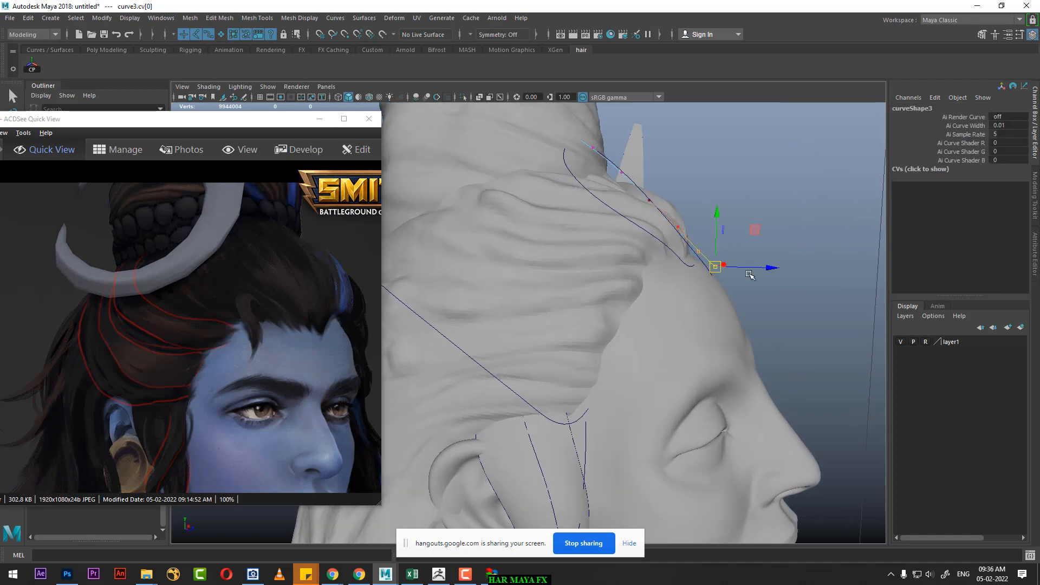
alt+drag(743, 281, 720, 267)
Step: Reposition the fourth curve's lower CVs, cv[0:3], along the hairline at the side of the forehead
drag(694, 160, 686, 268)
click(665, 254)
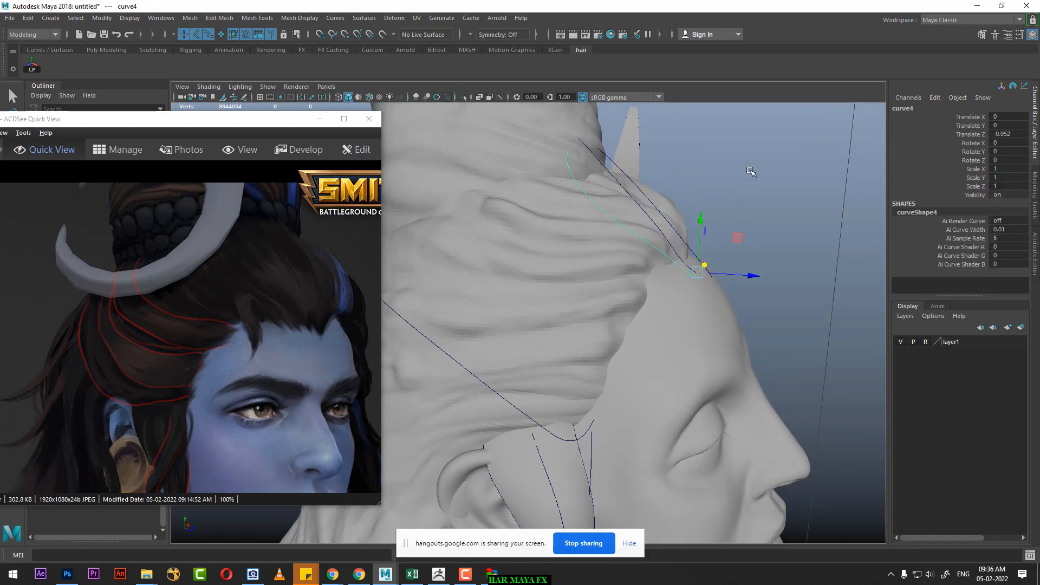
right_drag(748, 169, 690, 171)
alt+drag(683, 244, 671, 301)
alt+drag(674, 297, 565, 272)
scroll(531, 206, down, 8)
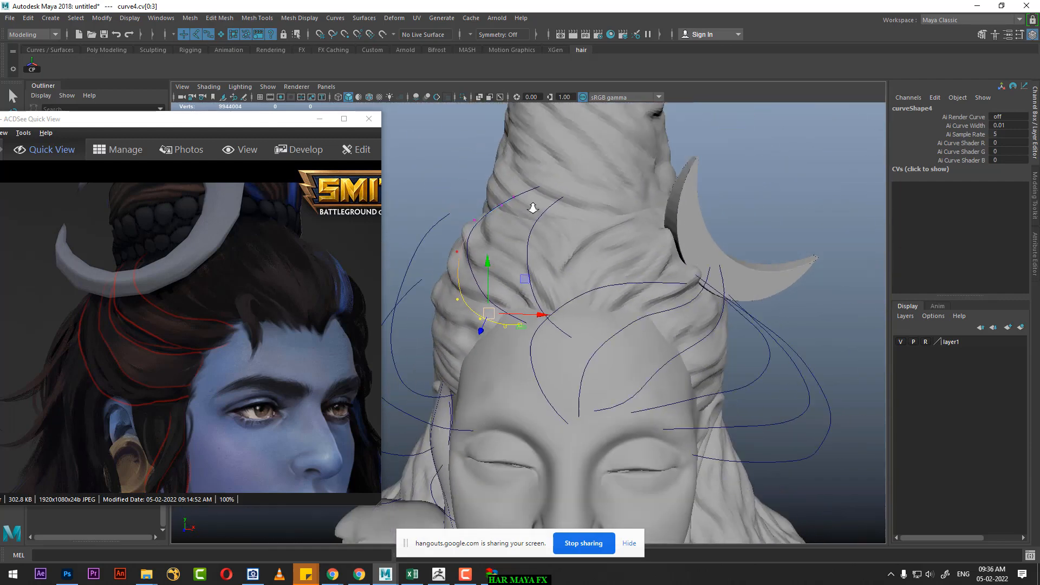
alt+middle_drag(538, 262, 594, 269)
alt+drag(594, 269, 698, 222)
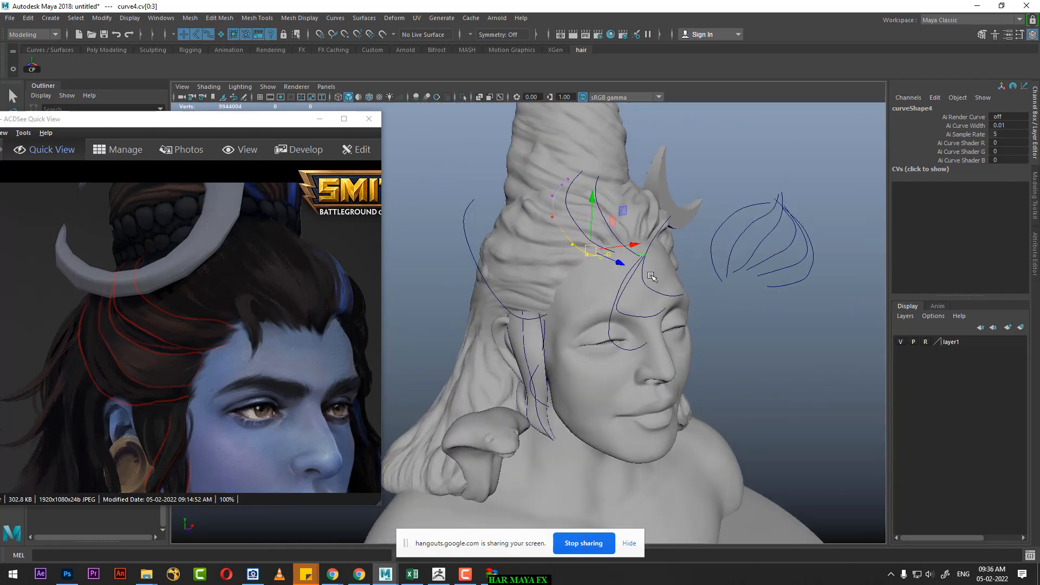
right_drag(724, 179, 772, 145)
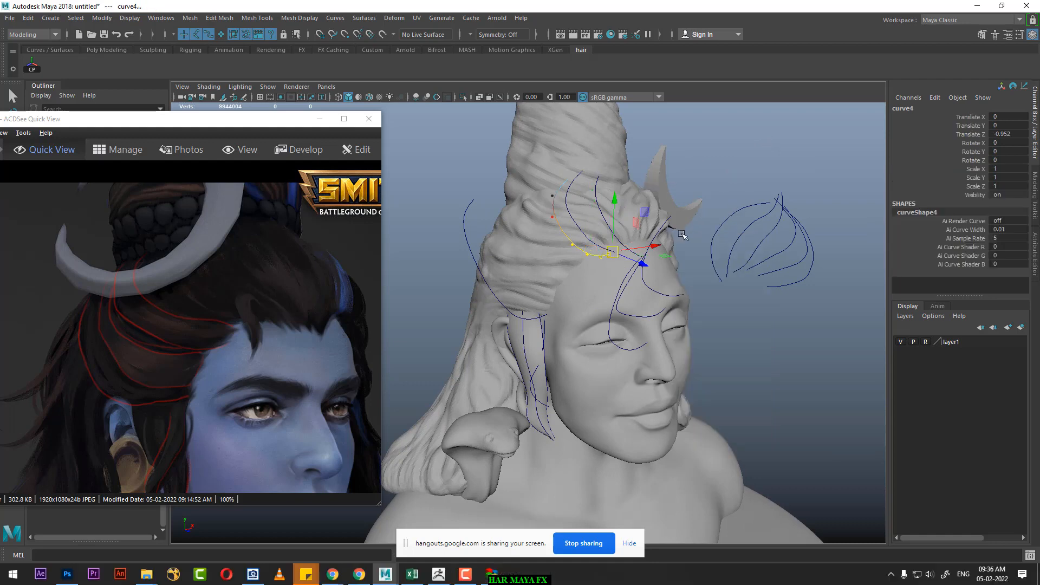
Step: Center the fifth curve's pivot and snap it to the curve's lower endpoint
click(668, 220)
mouse_move(644, 275)
alt+mouse_down()
mouse_move(638, 283)
mouse_move(650, 283)
alt+mouse_up()
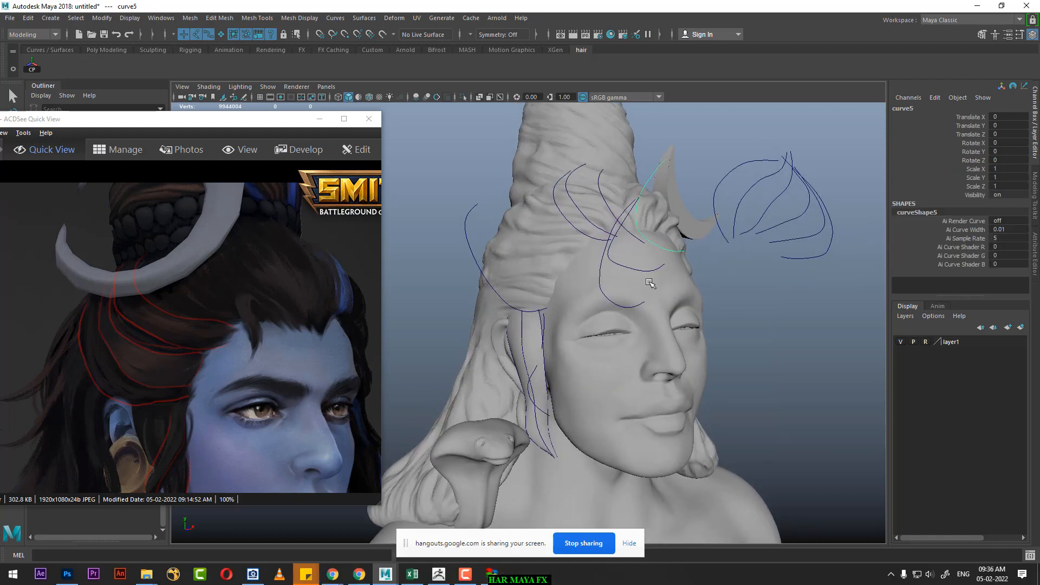
click(32, 70)
alt+drag(698, 311, 707, 310)
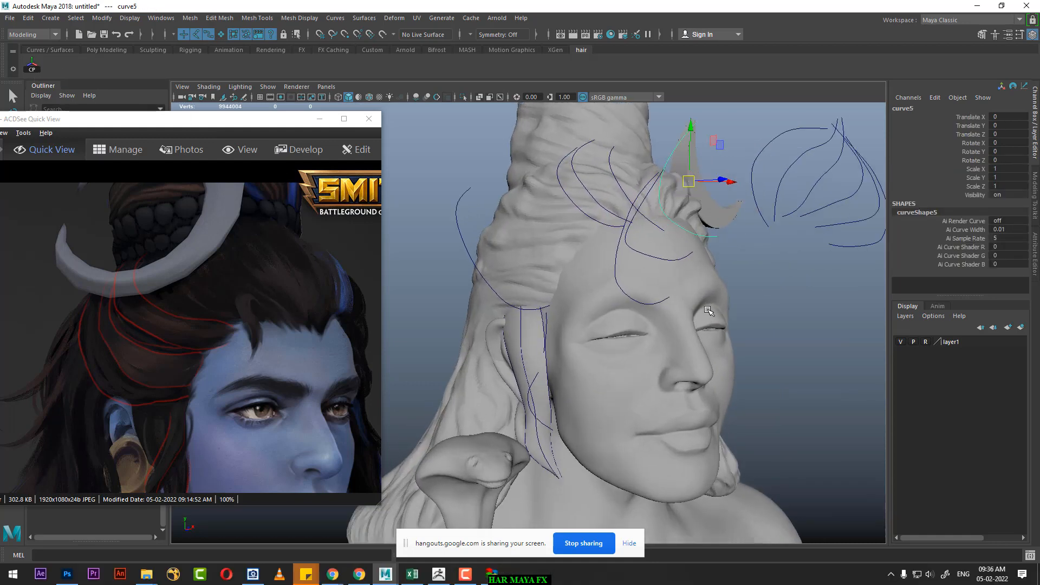
key(d)
key(c)
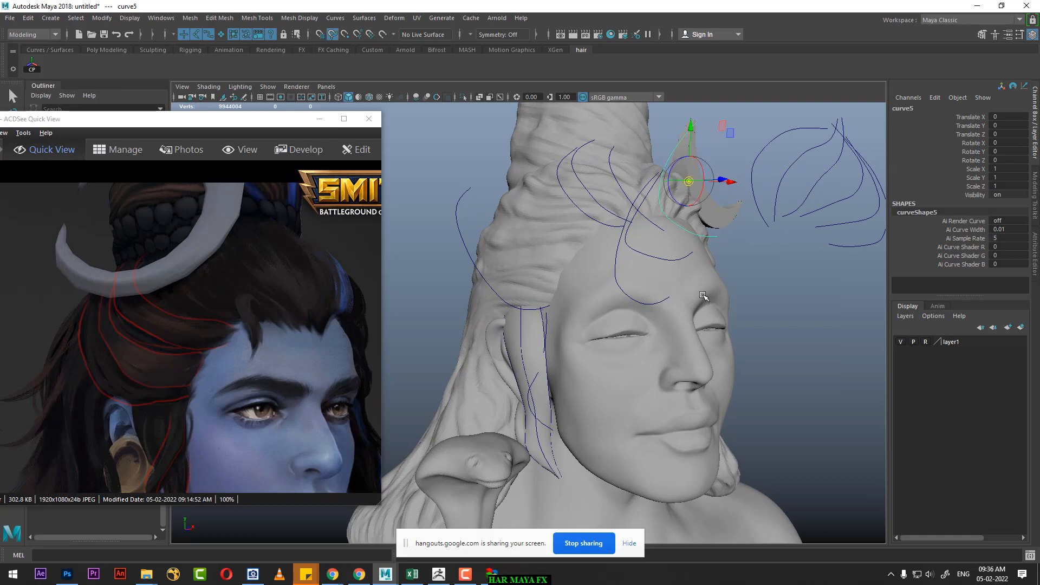
middle_click(709, 237)
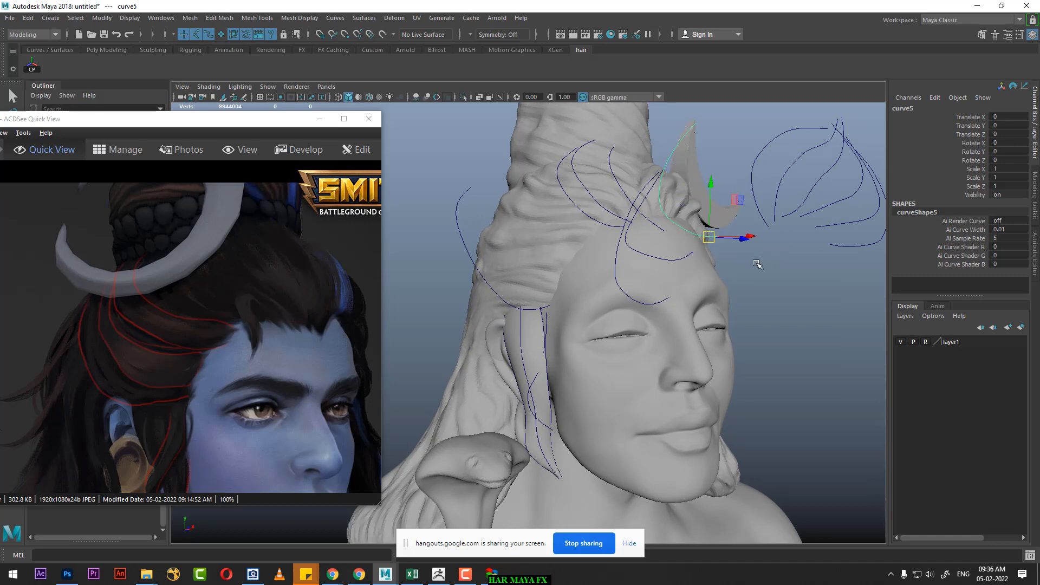
alt+drag(757, 280, 784, 318)
key(d)
key(c)
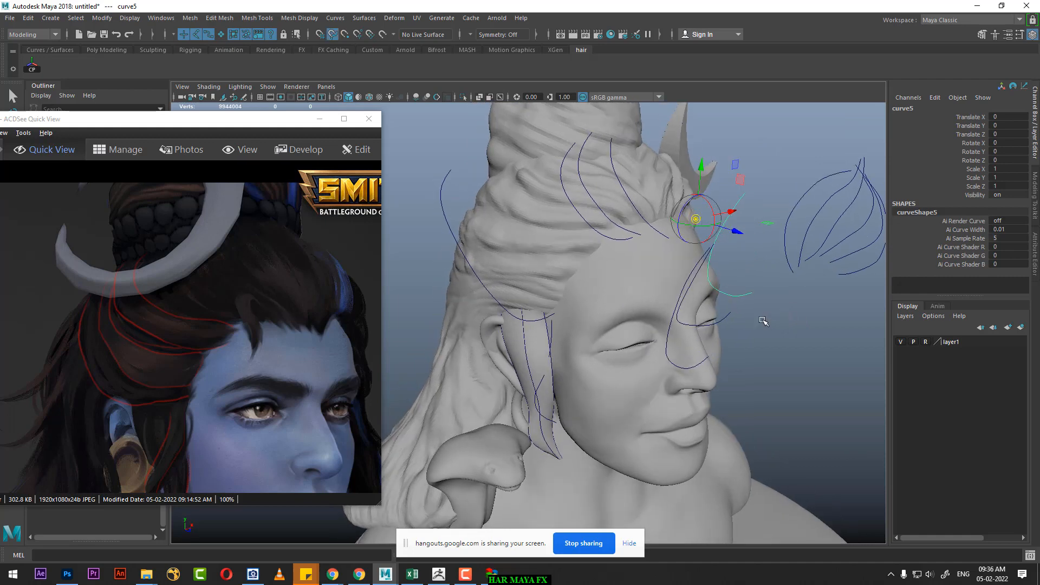
middle_click(748, 295)
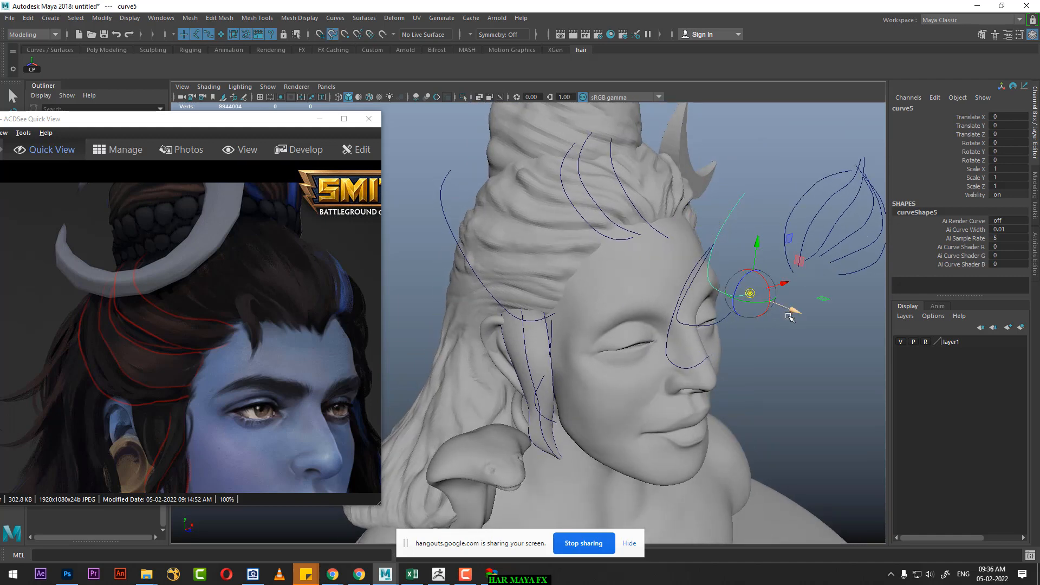
Step: Move the fifth curve back to the hairline at Translate Z -1.014 and bend its upper CVs back over the crown hair
drag(798, 317, 700, 257)
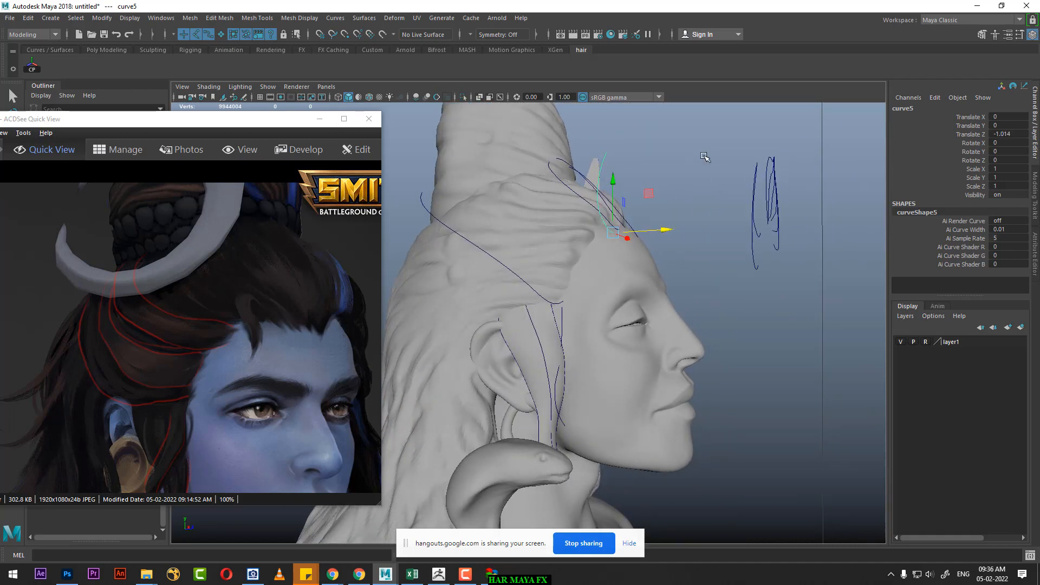
right_drag(704, 157, 636, 156)
drag(621, 139, 603, 153)
alt+drag(660, 186, 666, 197)
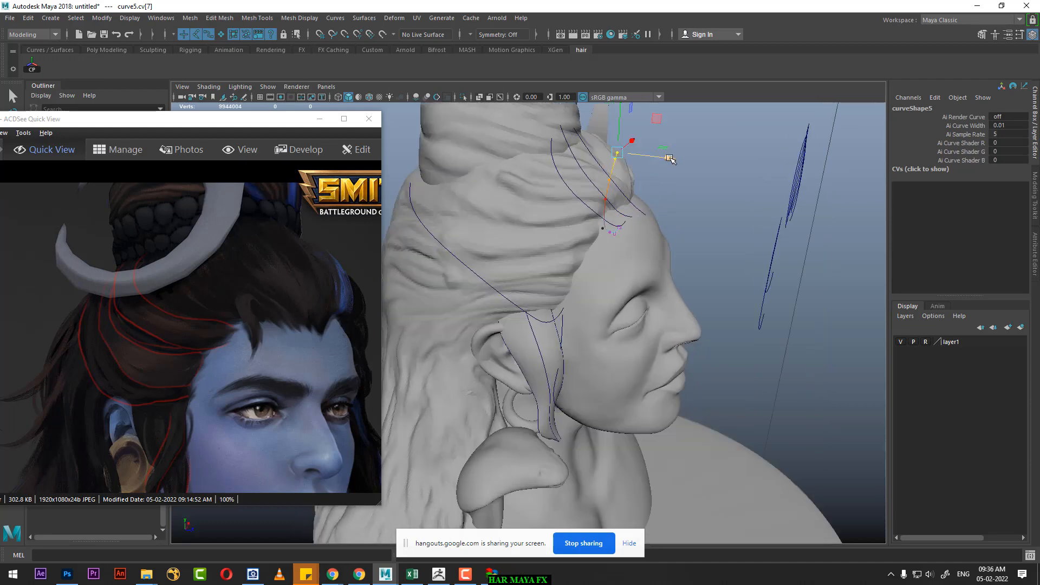
drag(670, 158, 626, 152)
middle_drag(613, 153, 662, 140)
alt+drag(689, 187, 588, 145)
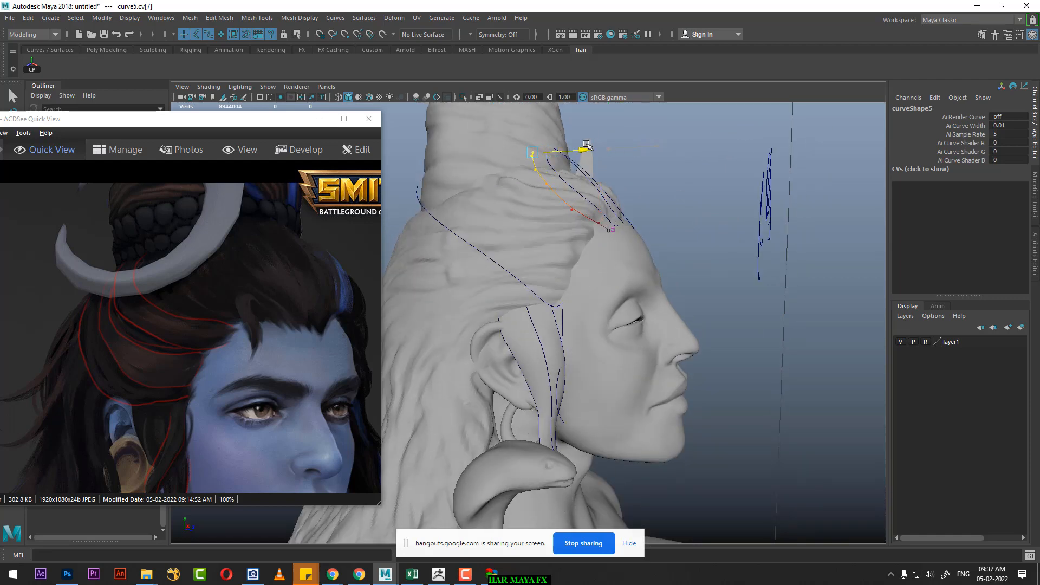
Step: Center the sixth curve's pivot and snap it to the curve's lower endpoint
alt+drag(615, 203, 564, 216)
click(732, 262)
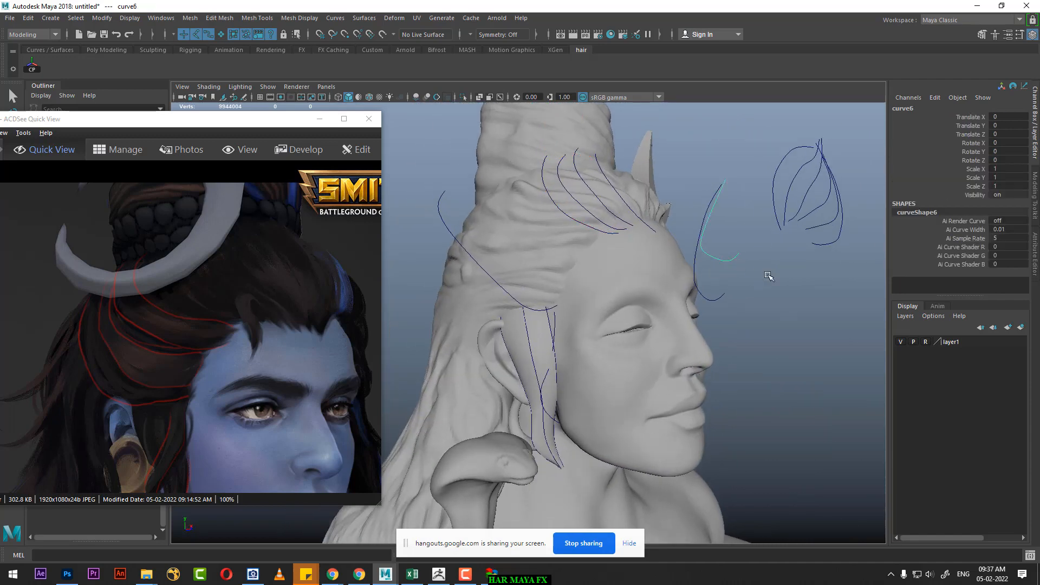
click(31, 66)
key(d)
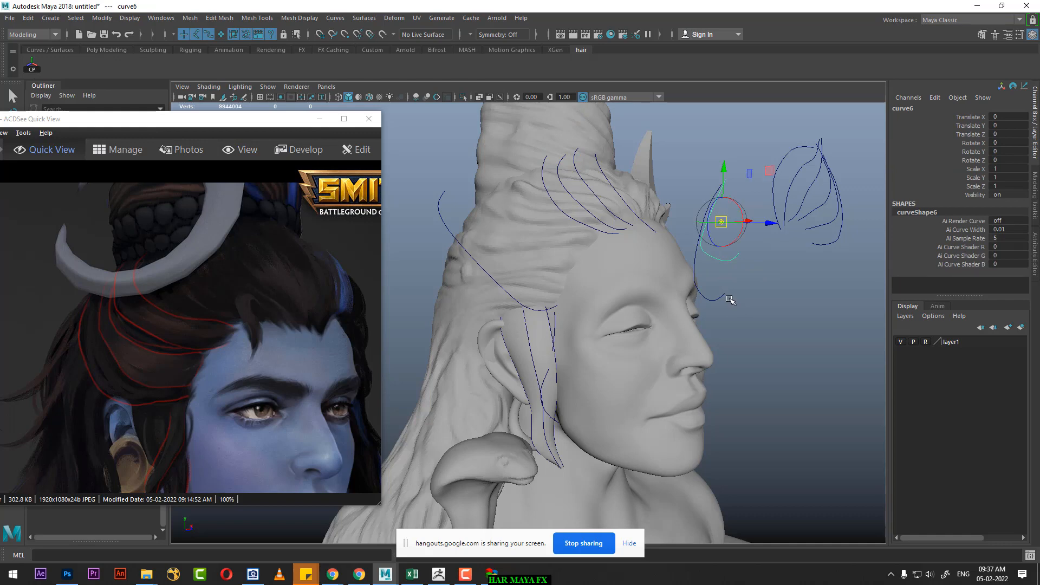
key(c)
middle_drag(730, 262, 739, 257)
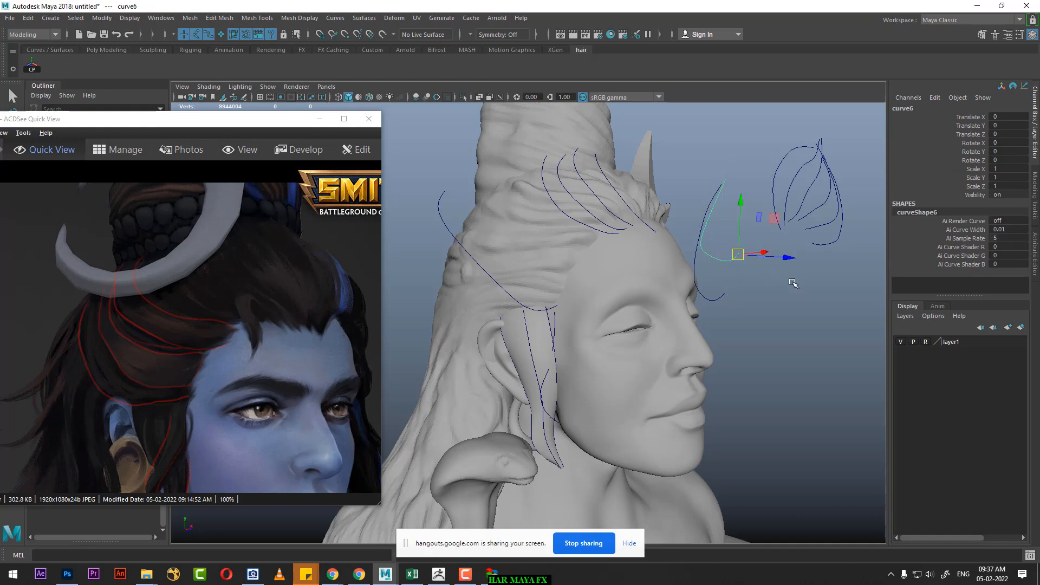
Step: Move the sixth curve back to the hairline at Translate Z -1.08 and bend its upper CVs back over the side hair
alt+drag(788, 290, 673, 242)
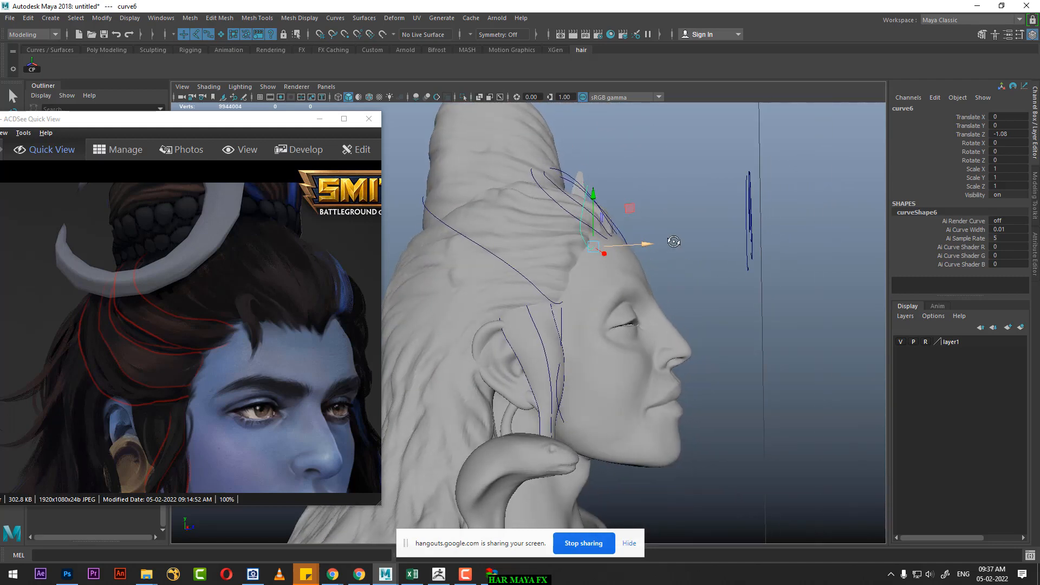
scroll(669, 239, up, 3)
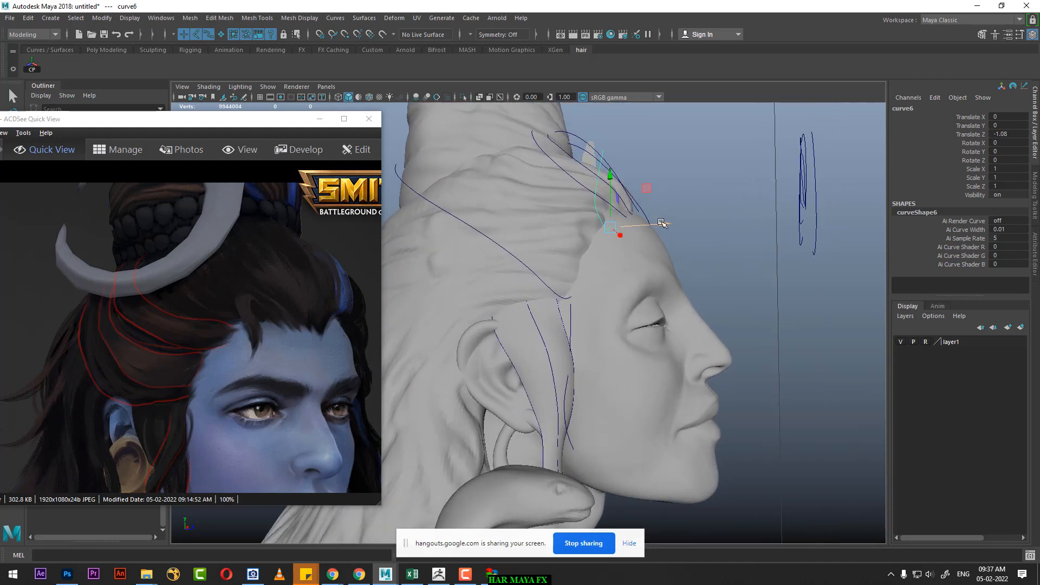
right_drag(710, 160, 639, 158)
drag(596, 150, 596, 151)
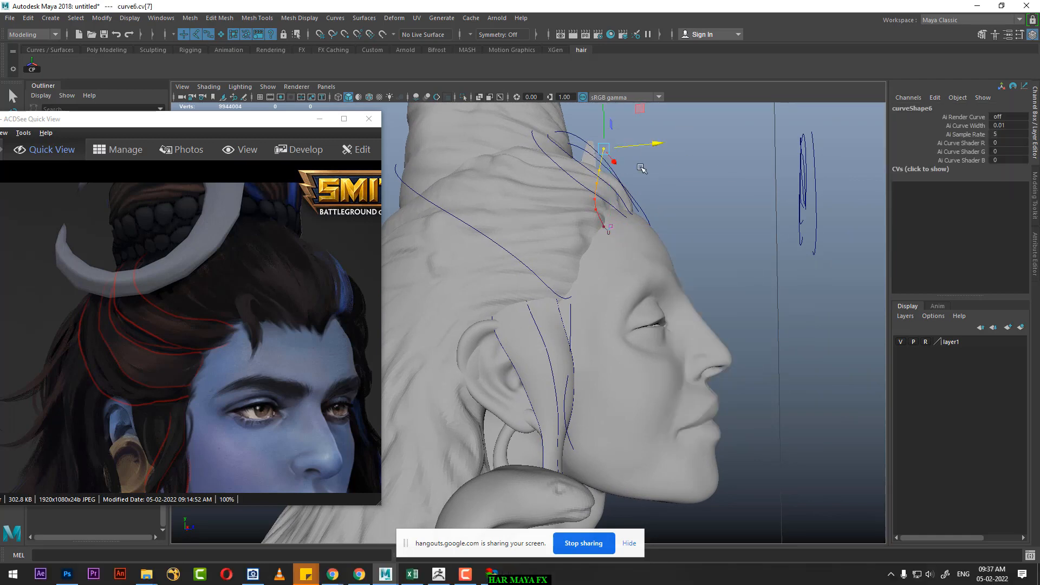
drag(659, 143, 692, 198)
alt+drag(584, 198, 552, 216)
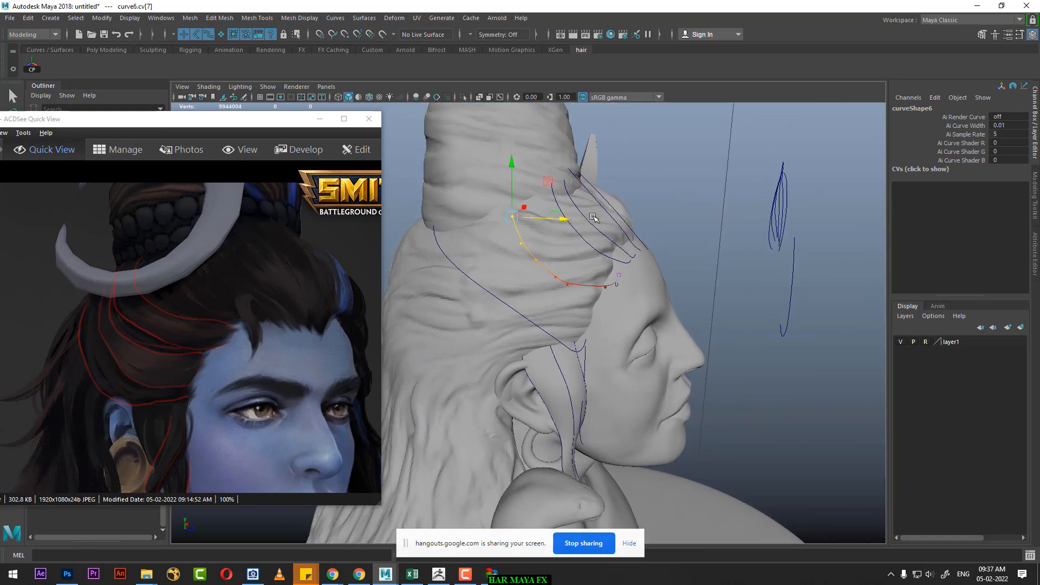
alt+drag(617, 215, 596, 214)
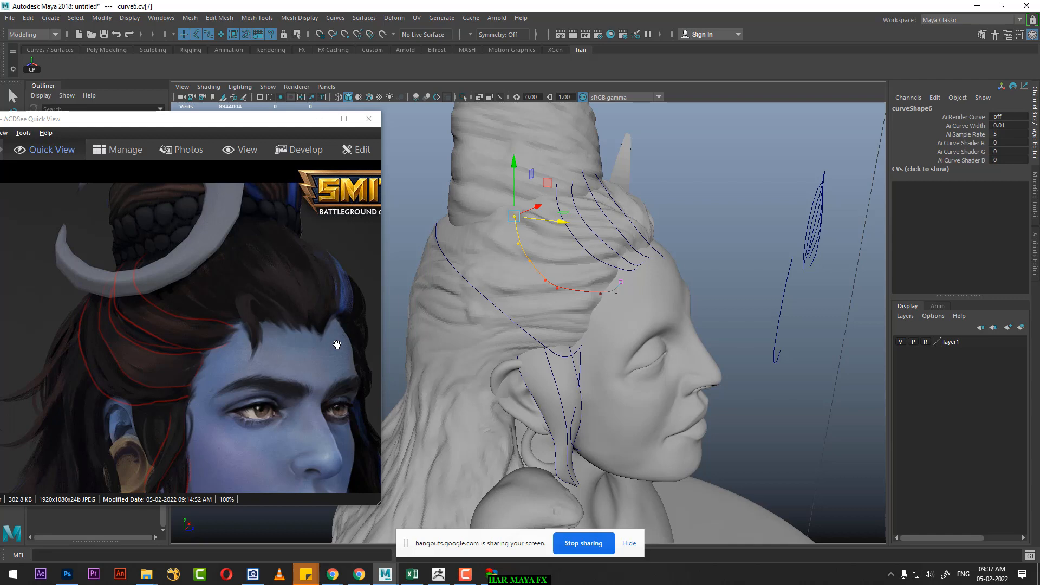
alt+drag(521, 366, 780, 258)
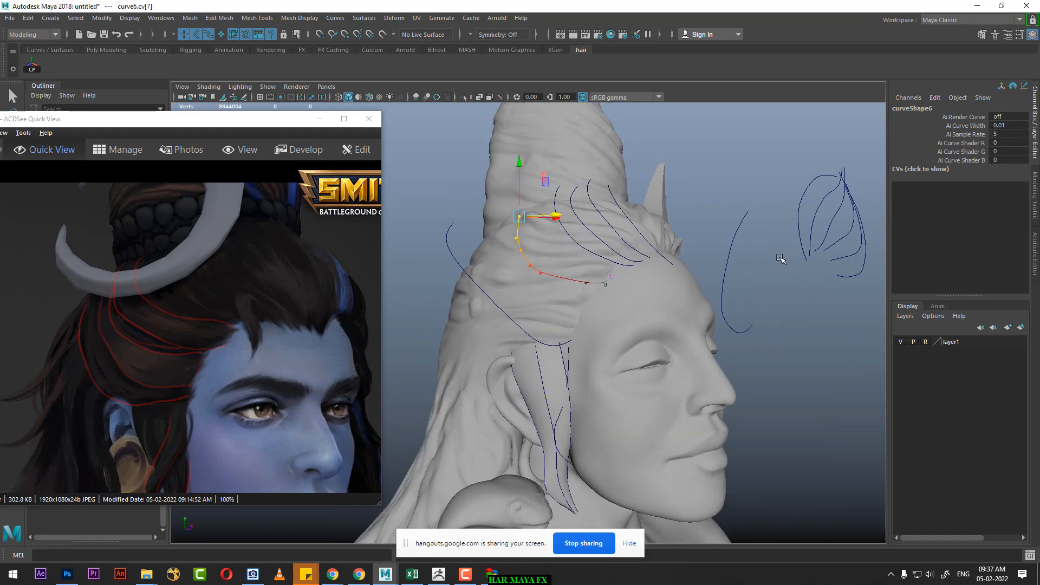
Step: Center the seventh curve's pivot and snap it to the curve's lower endpoint
click(747, 216)
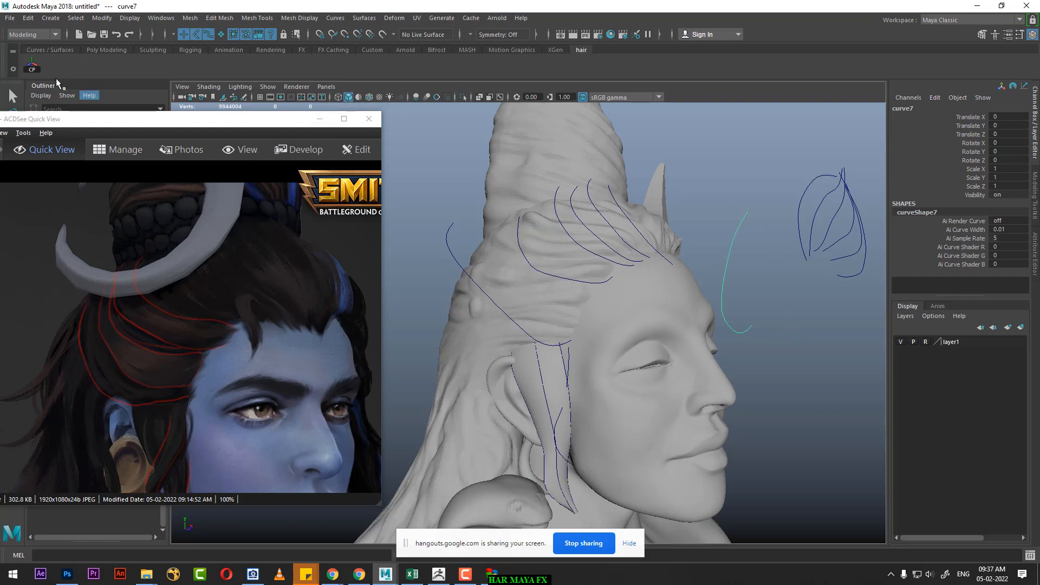
click(32, 65)
key(w)
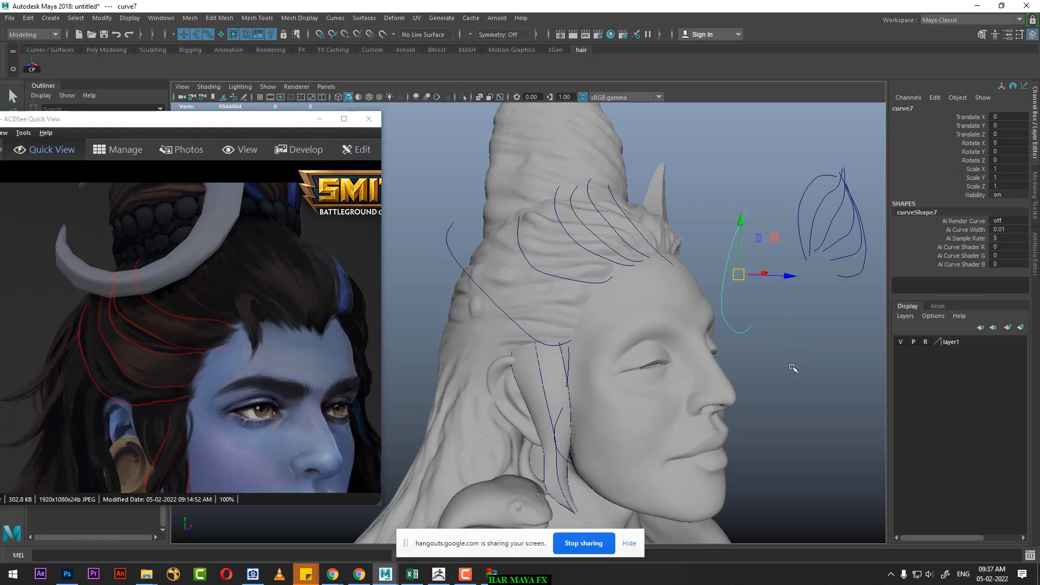
key(d)
key(c)
middle_drag(748, 329, 763, 326)
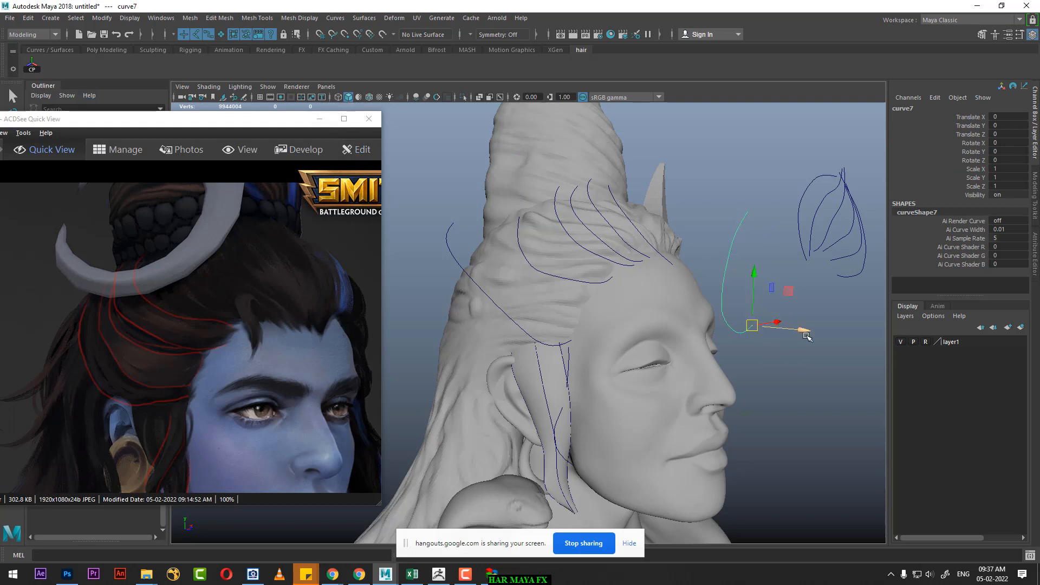
Step: Move the seventh curve back to the hairline at the temple and shape its upper and middle CVs around the side of the head
drag(799, 329, 637, 314)
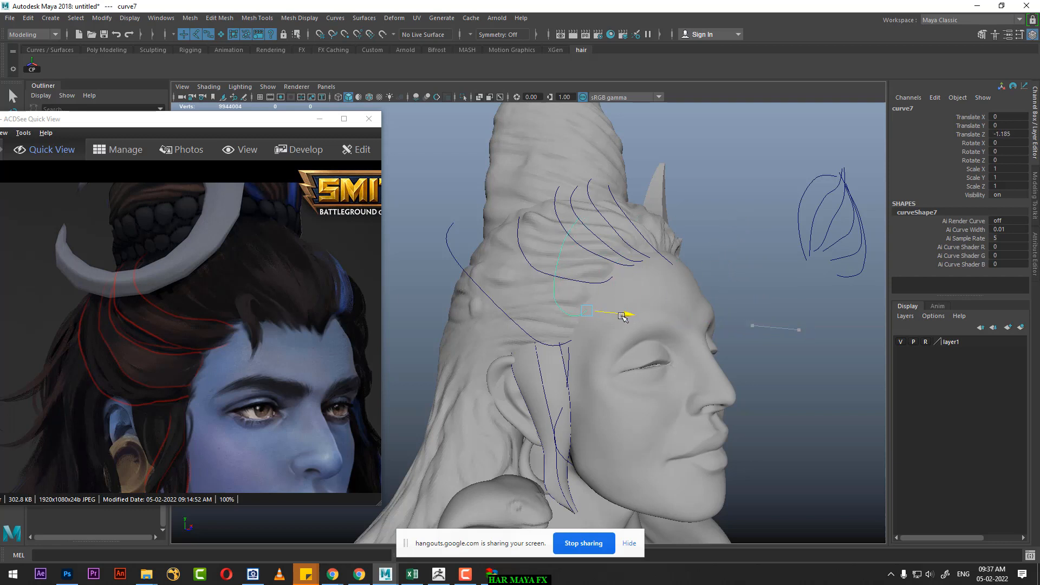
right_drag(736, 165, 675, 166)
drag(587, 213, 575, 231)
alt+drag(645, 235, 434, 287)
drag(588, 208, 592, 207)
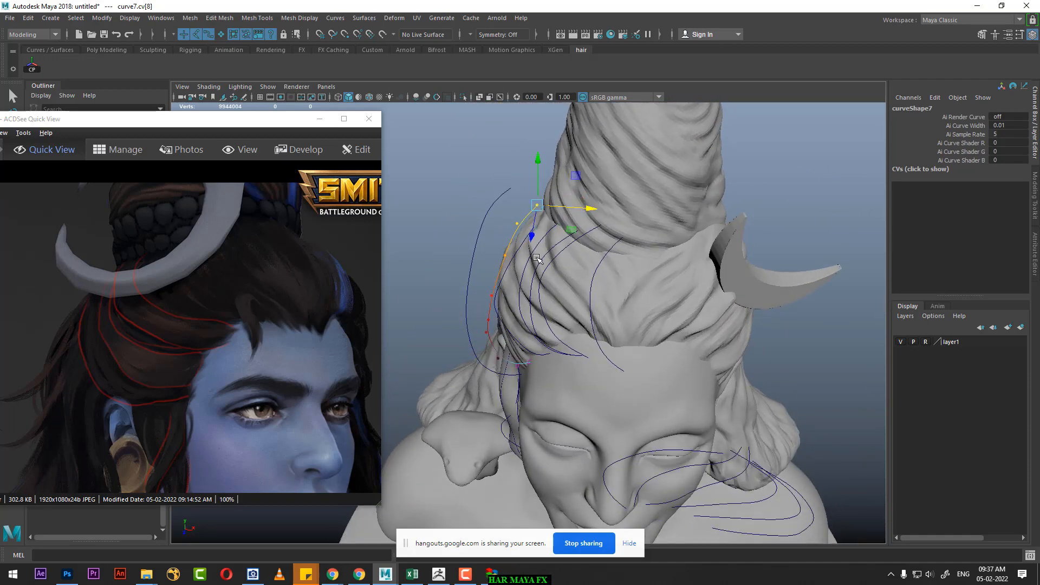
alt+drag(538, 258, 552, 220)
drag(479, 249, 673, 264)
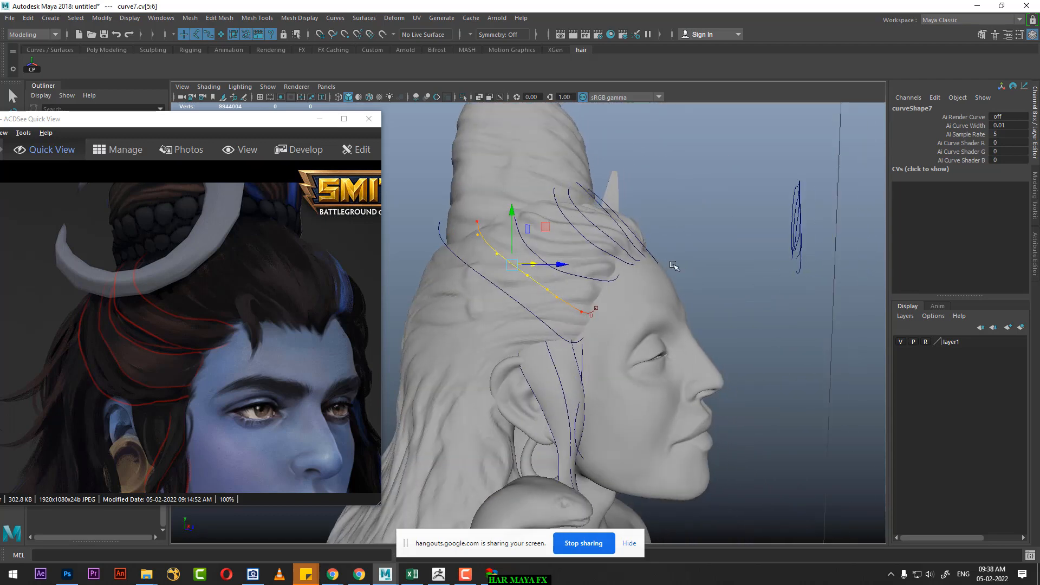
Step: Reposition the upper end CV, cv[9], of curve13 running from above the ear toward the back of the crown
click(474, 271)
right_drag(708, 162, 649, 162)
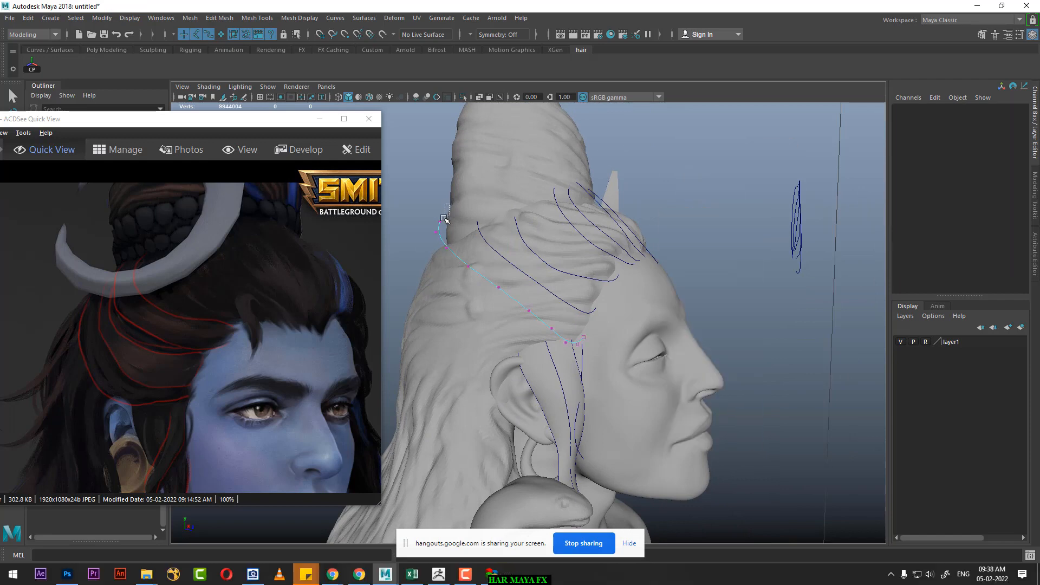
drag(444, 218, 436, 224)
alt+drag(557, 230, 449, 301)
drag(572, 200, 609, 281)
key(space)
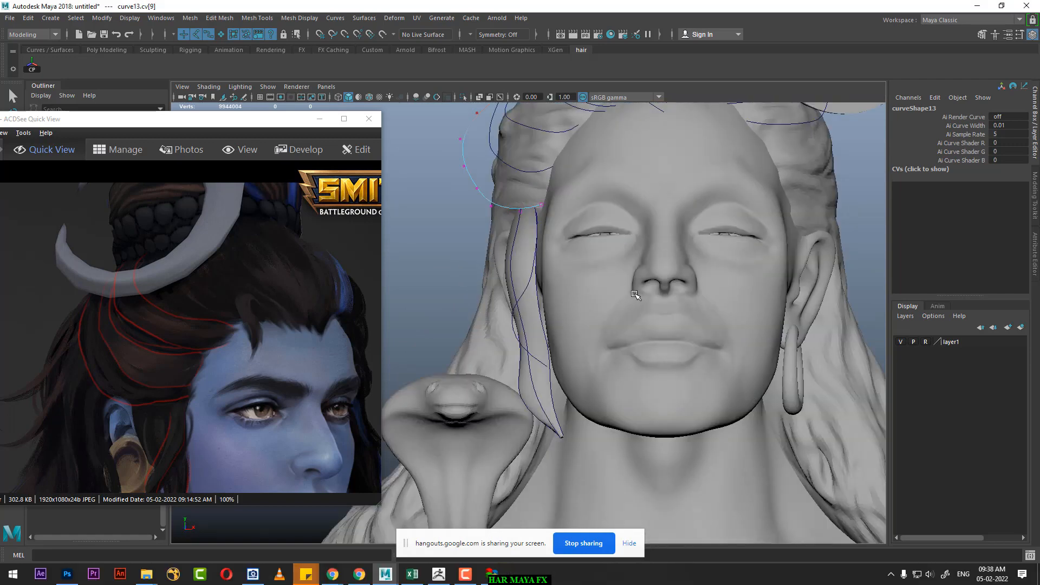
alt+middle_drag(596, 246, 639, 391)
alt+right_drag(639, 391, 650, 394)
Step: Show the front hairline in the reference image and move curve13's middle CVs, cv[5:6], slightly inward toward the head
drag(112, 340, 465, 366)
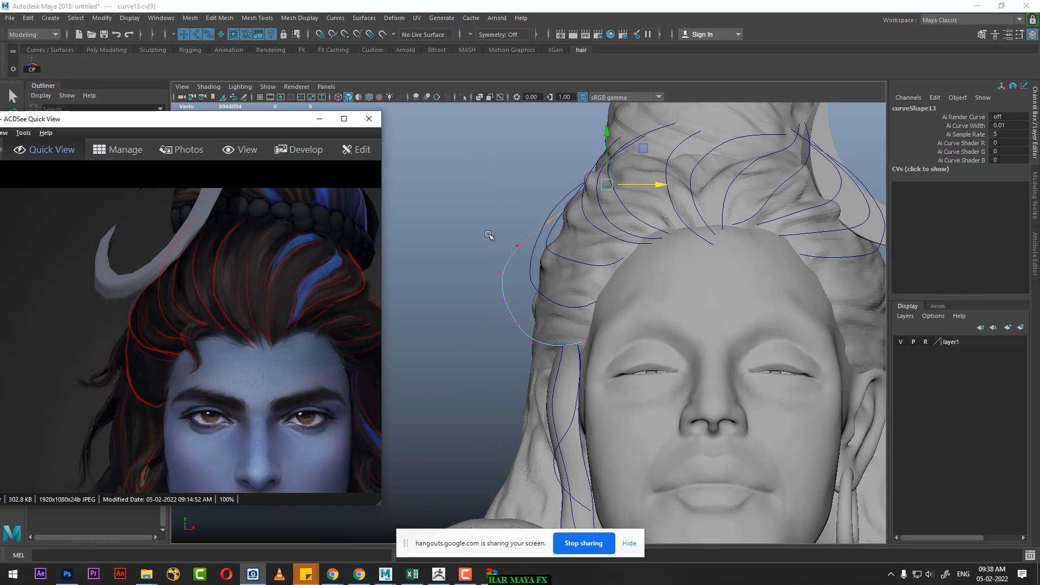
drag(465, 229, 536, 284)
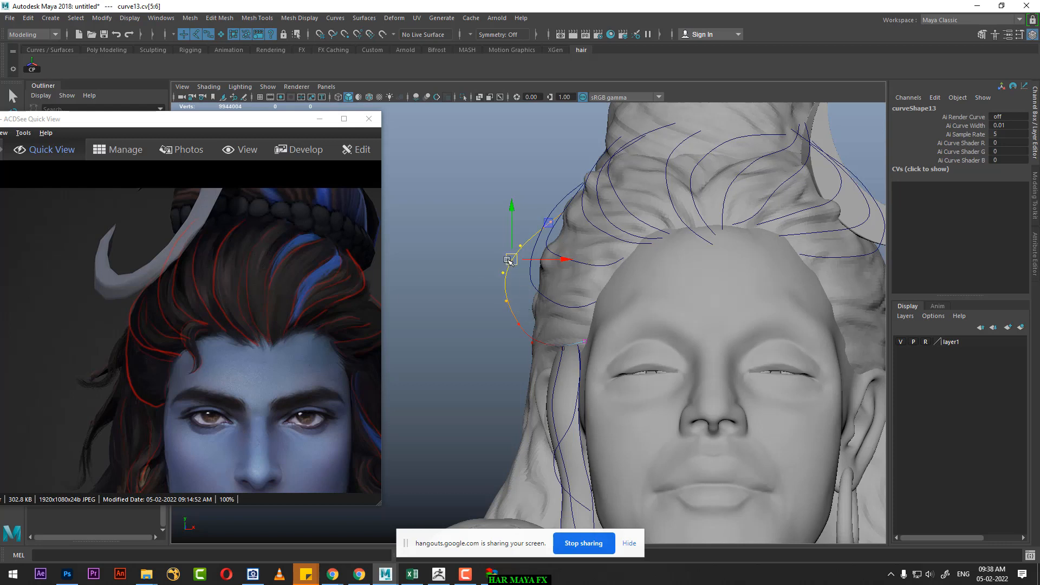
drag(509, 260, 517, 261)
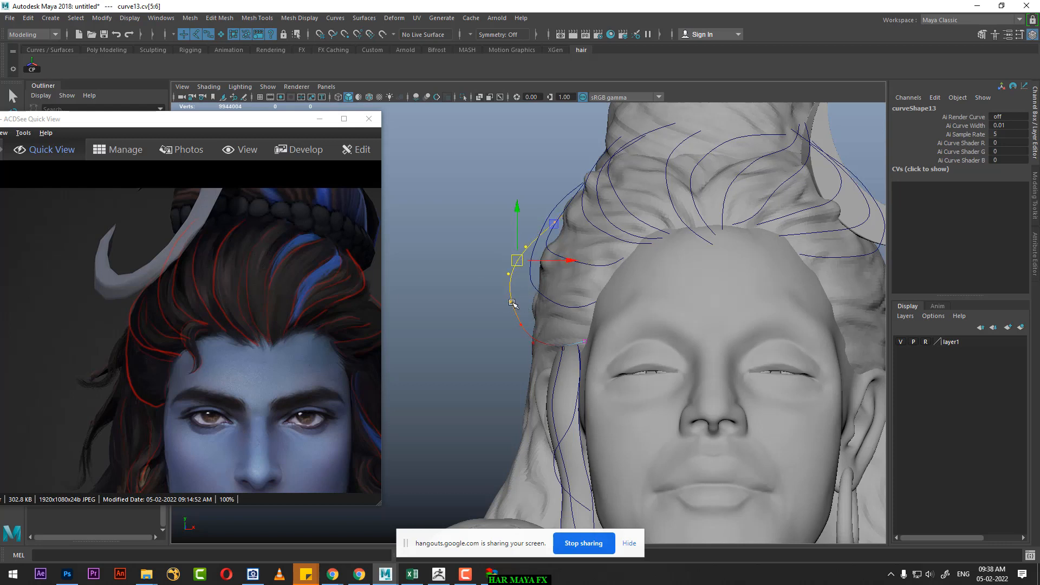
scroll(623, 292, down, 5)
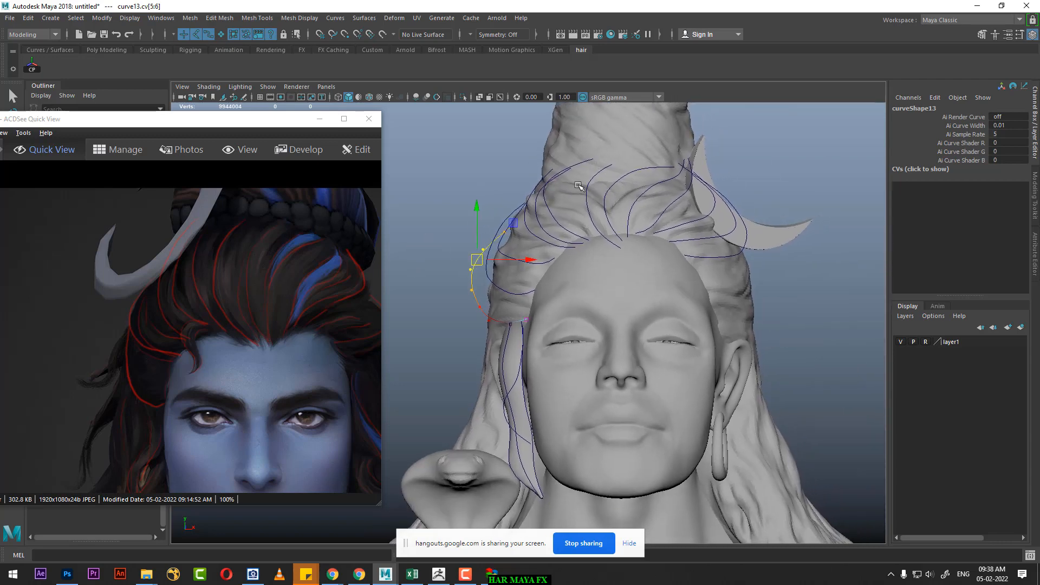
Step: Select the first floating curve, curve1, beside the head and center its pivot
click(591, 161)
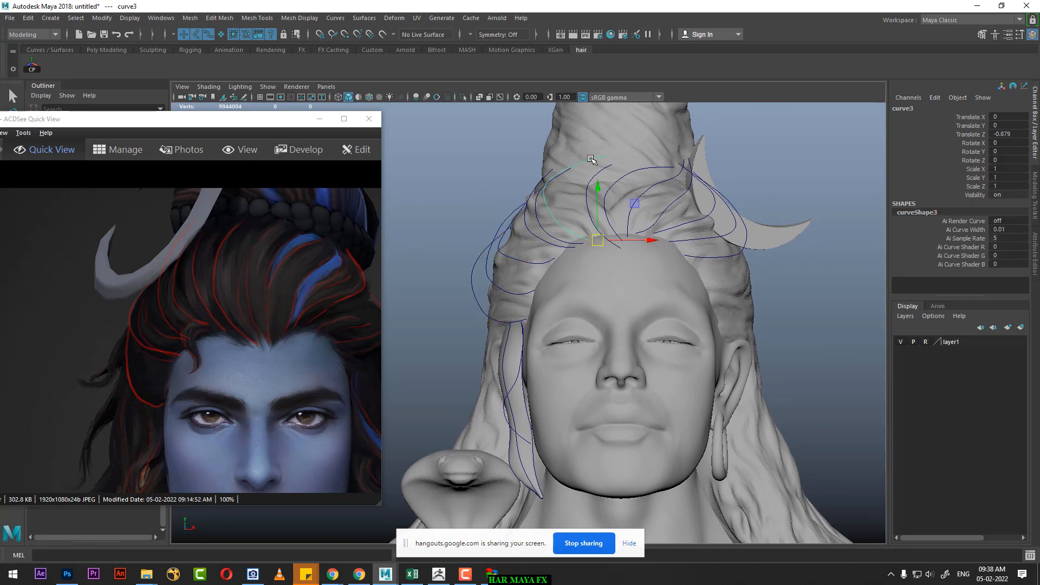
click(601, 183)
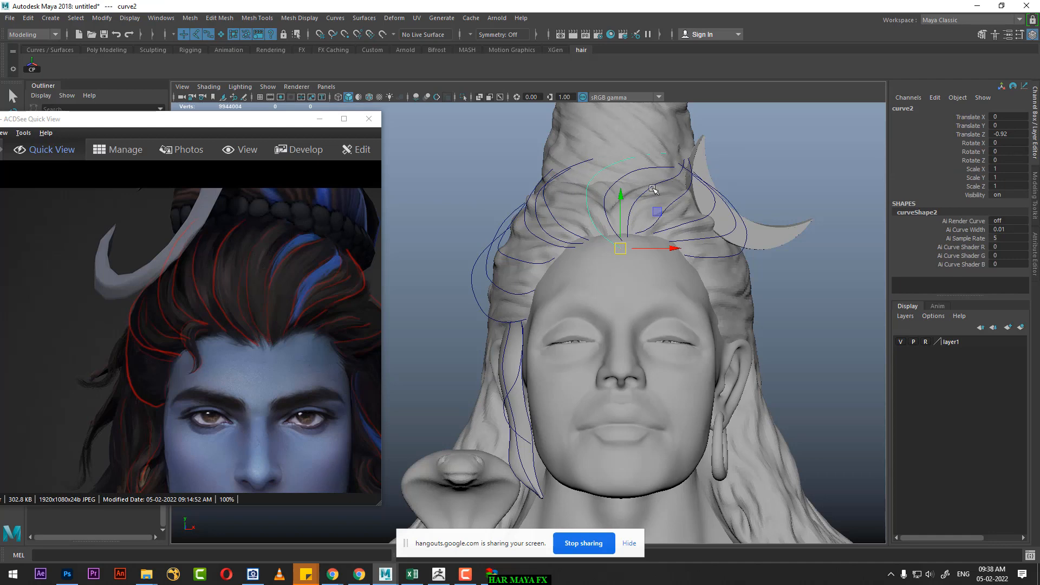
key(space)
drag(673, 241, 758, 248)
click(801, 243)
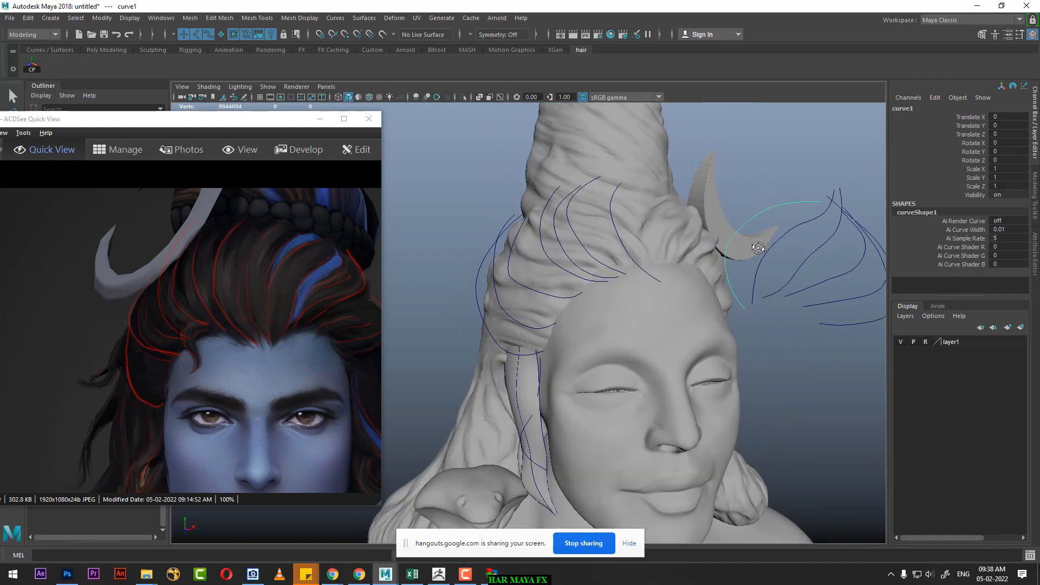
click(27, 66)
alt+drag(744, 320, 709, 306)
key(d)
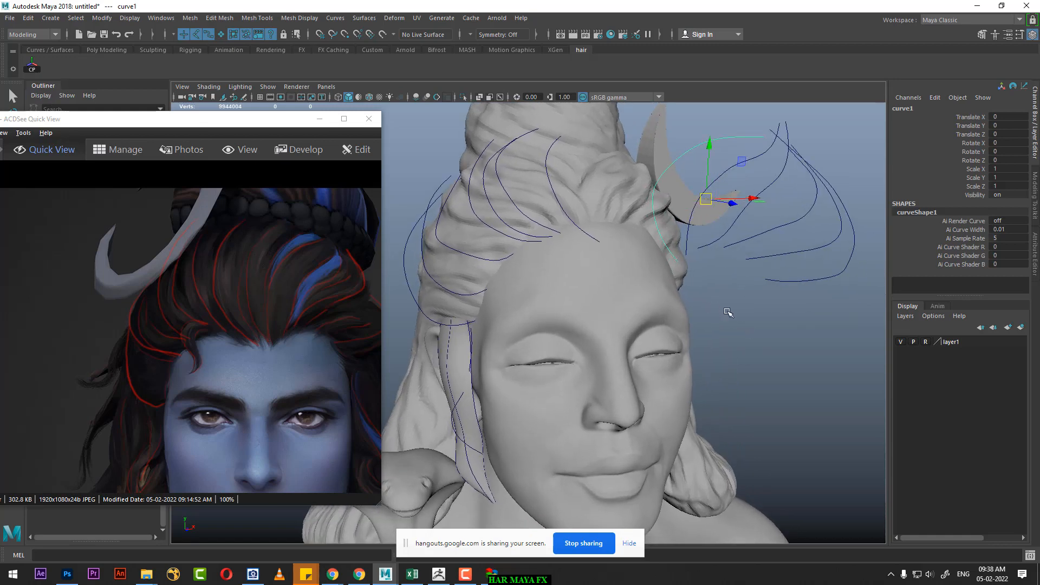
key(c)
middle_click(676, 256)
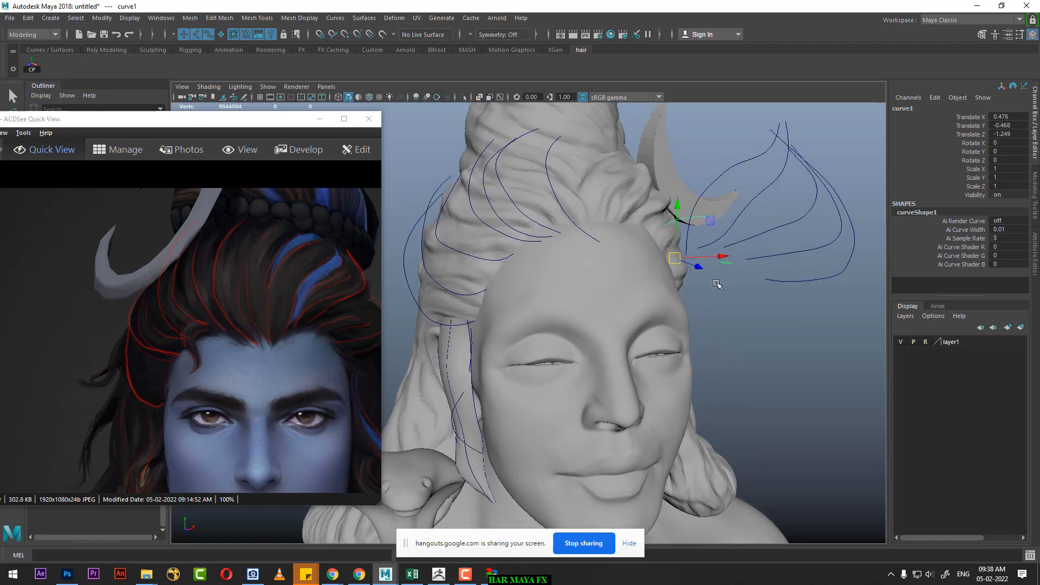
key(ctrl+z)
Step: Snap the first curve's pivot to its lower endpoint and move the curve back to the forehead hairline at Translate Z -0.927
alt+drag(751, 327, 787, 327)
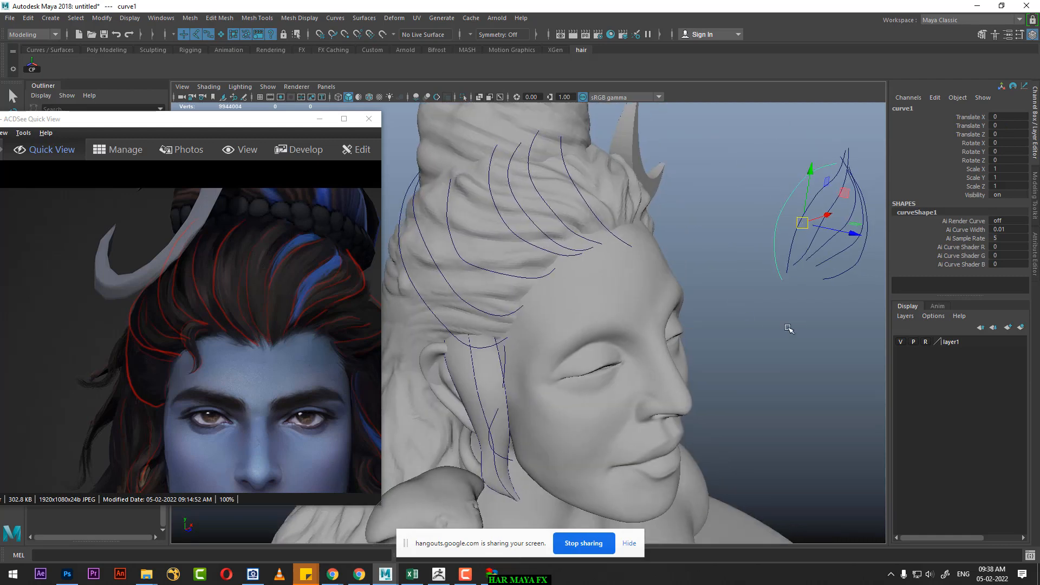
key(c)
middle_click(782, 286)
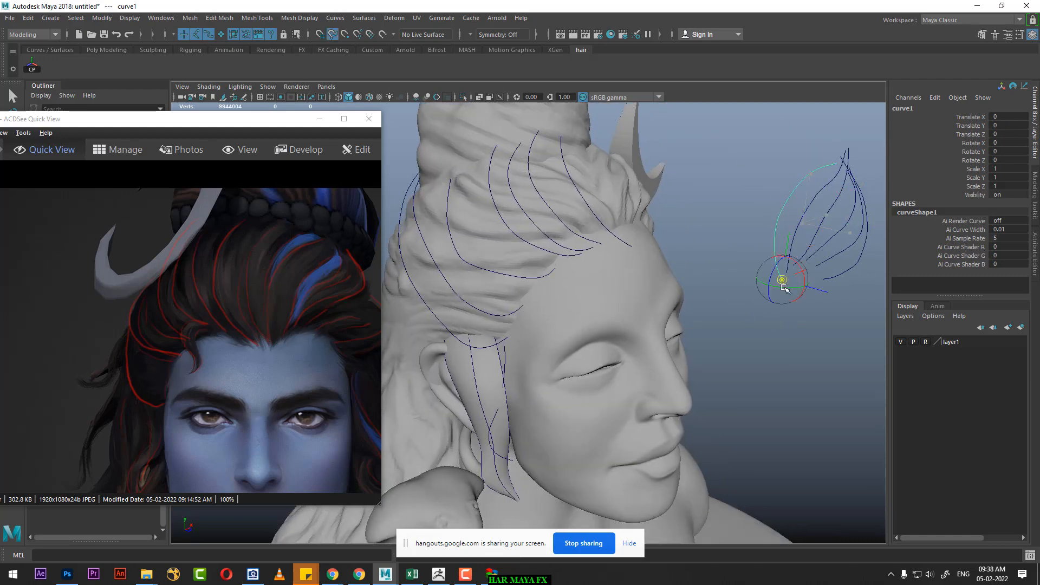
drag(816, 292, 662, 347)
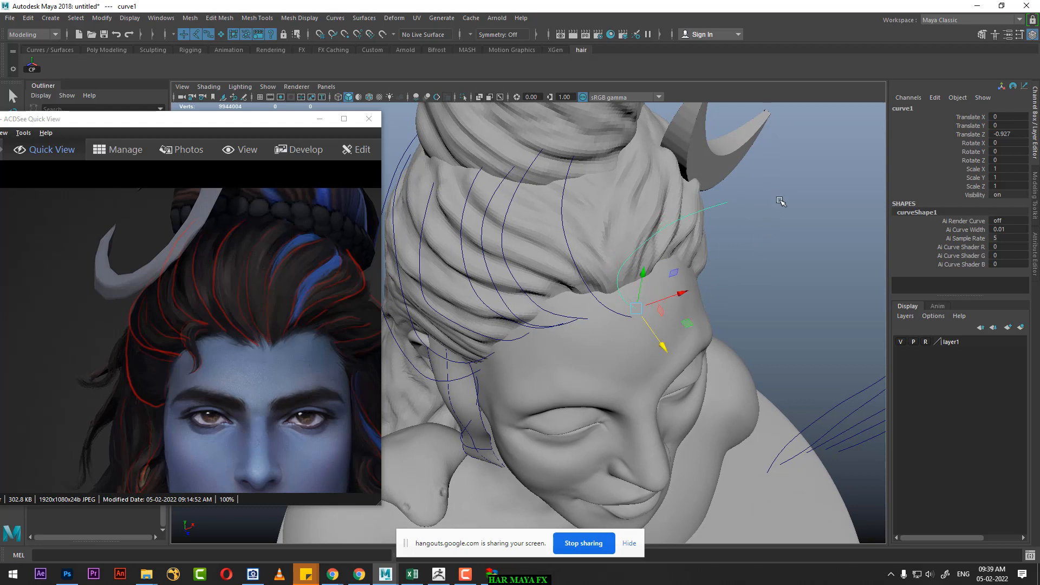
Step: Bend the first curve's upper CVs back over the top of the head with soft selection
right_drag(784, 194, 789, 164)
click(727, 202)
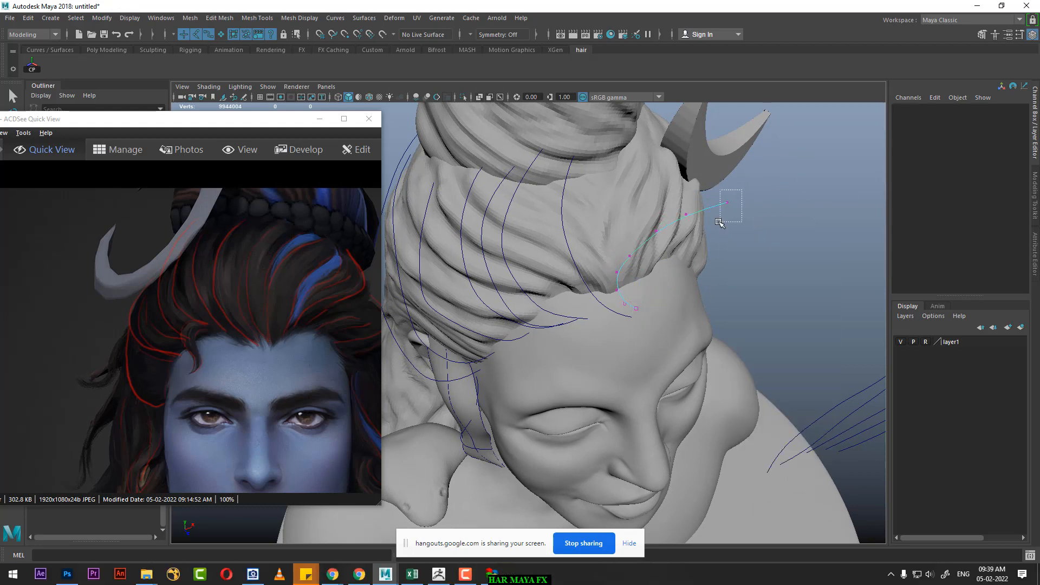
drag(765, 241, 749, 220)
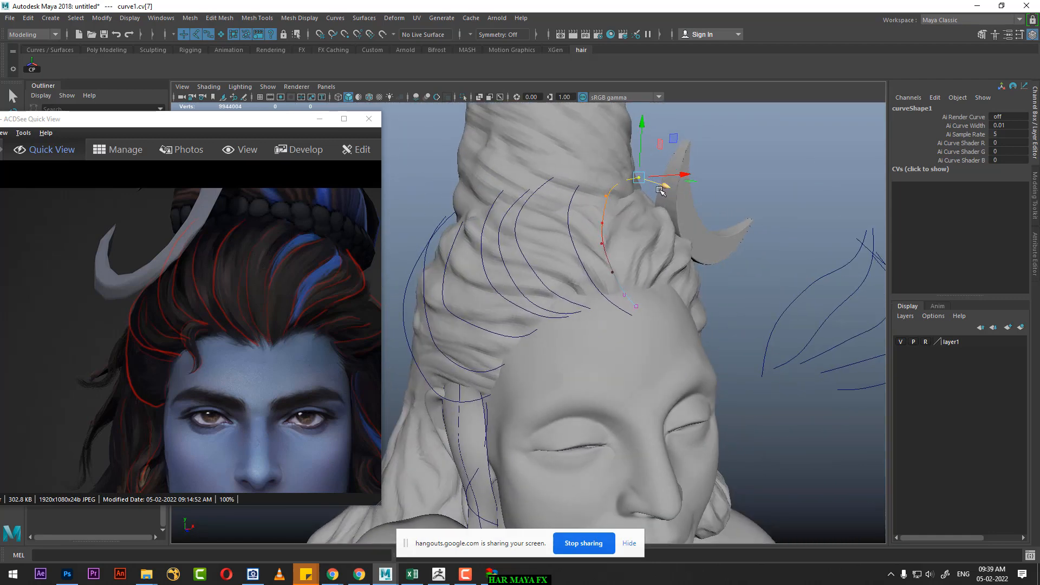
alt+drag(662, 184, 705, 273)
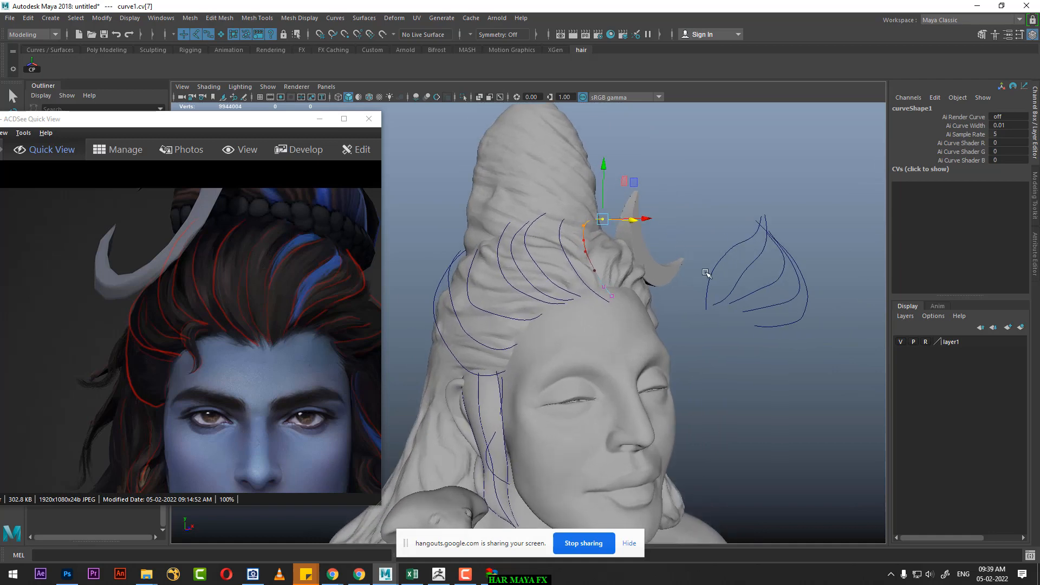
Step: Snap the eighth curve's centered pivot to its lower endpoint and move the curve back to the forehead hairline at Translate Z -0.952
click(712, 271)
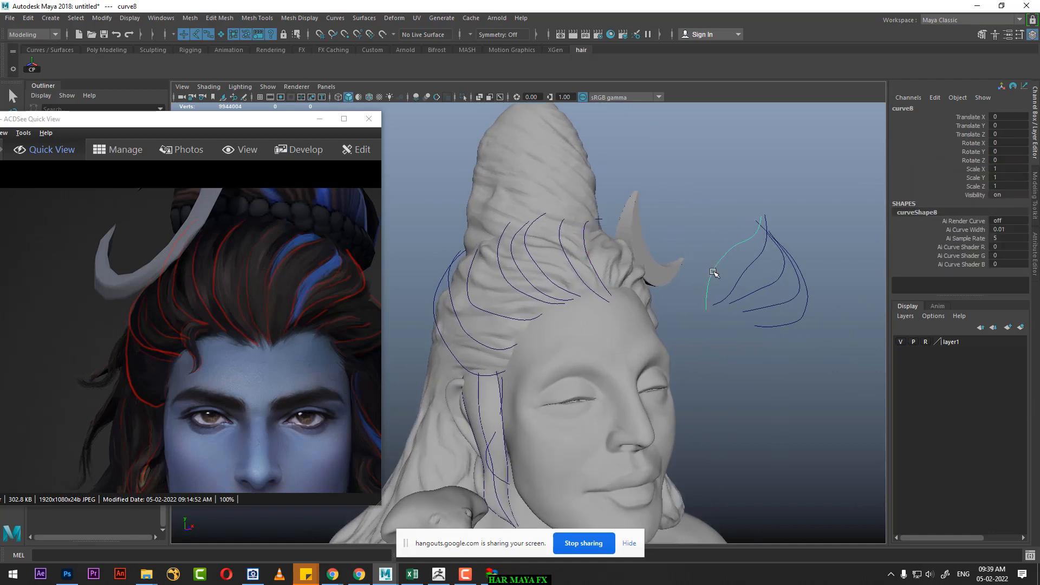
click(36, 71)
scroll(745, 392, up, 2)
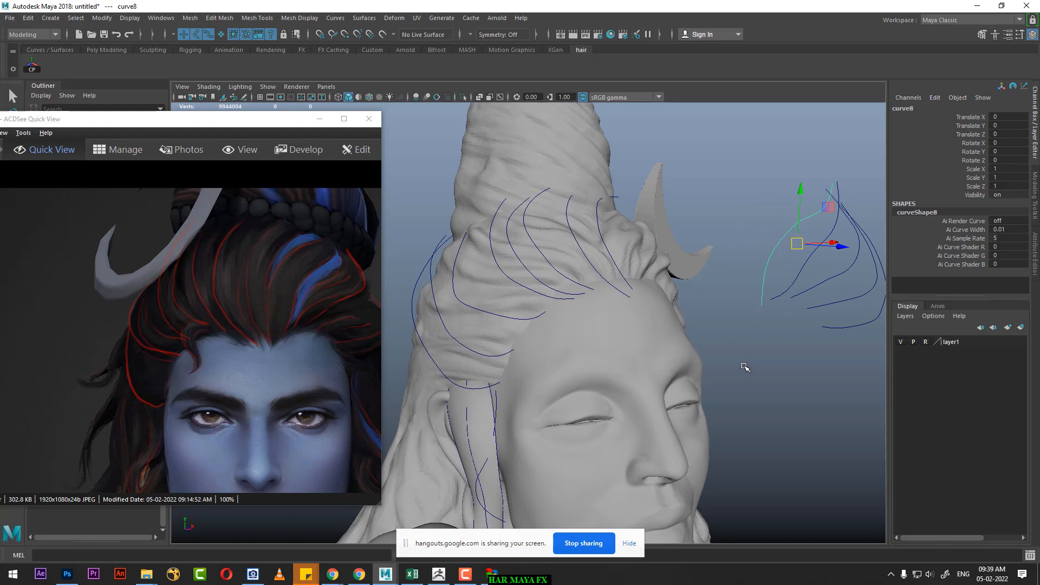
key(d)
key(c)
middle_drag(762, 301, 762, 312)
drag(800, 315, 658, 320)
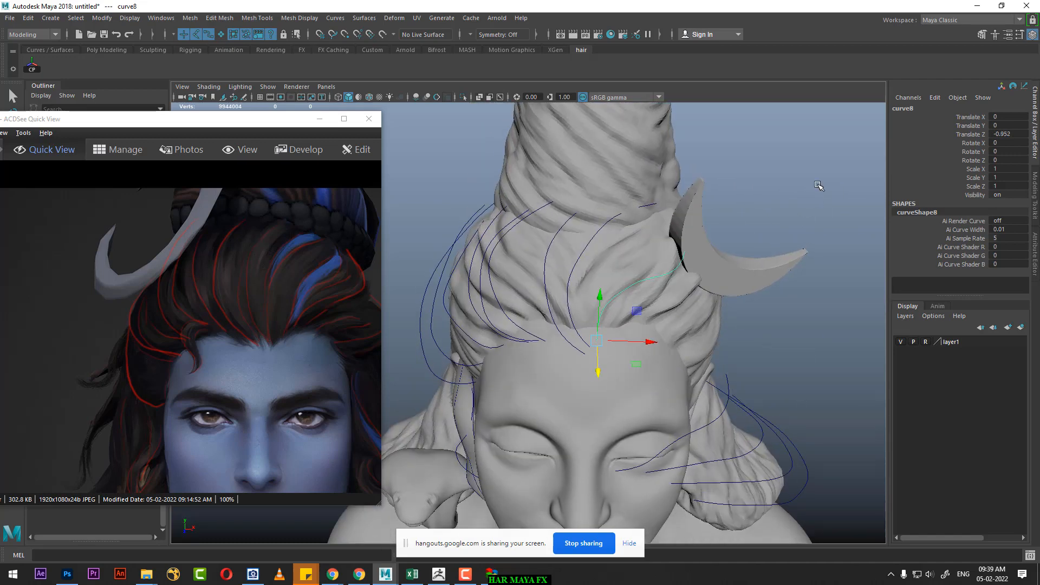
Step: Bend the eighth curve's upper CVs back over the top of the head with soft selection
right_drag(818, 185, 754, 187)
drag(702, 241, 680, 257)
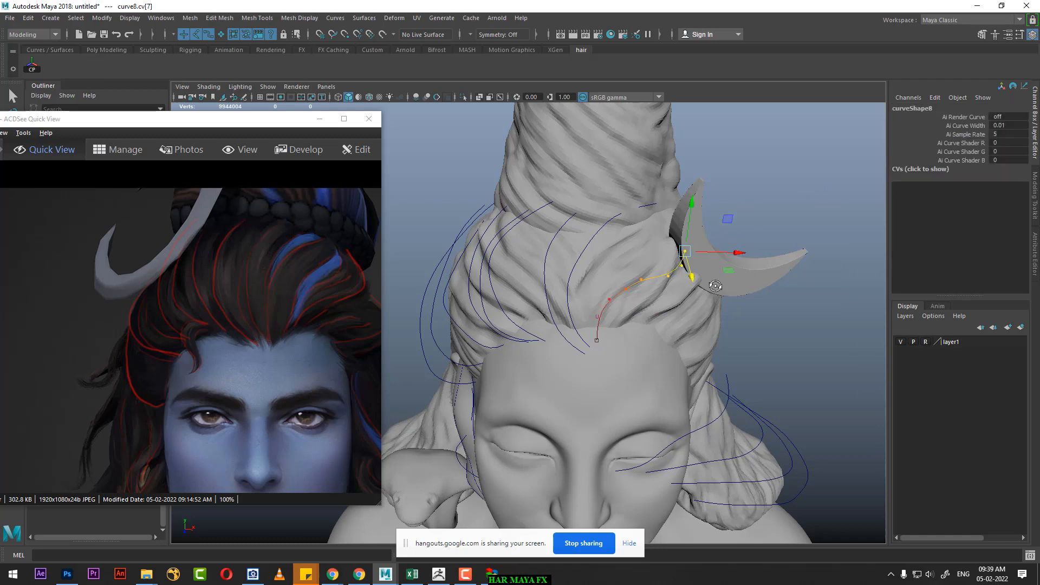
alt+drag(715, 285, 679, 232)
drag(719, 194, 717, 195)
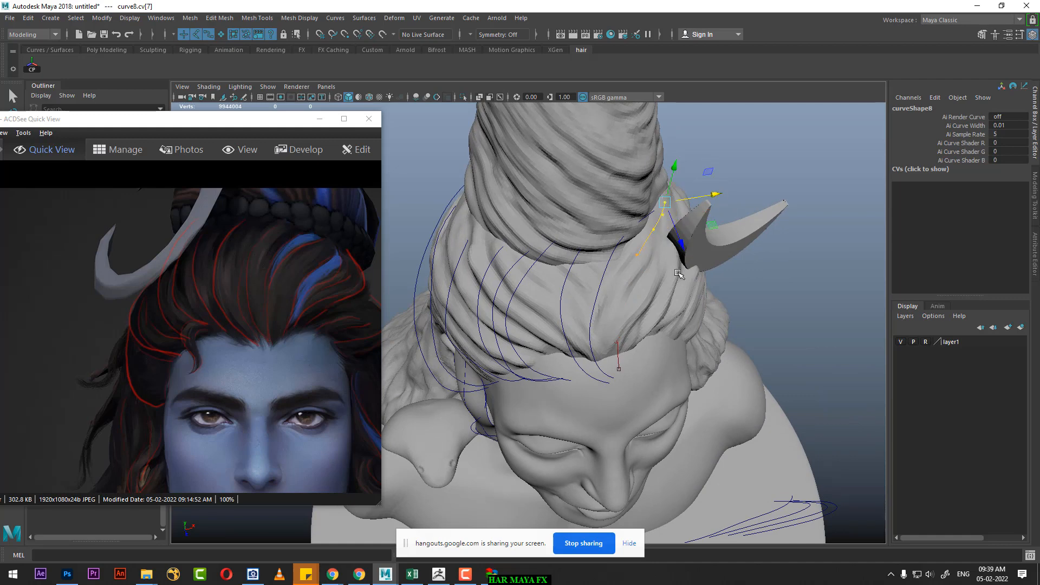
drag(672, 248, 611, 323)
alt+drag(611, 323, 674, 248)
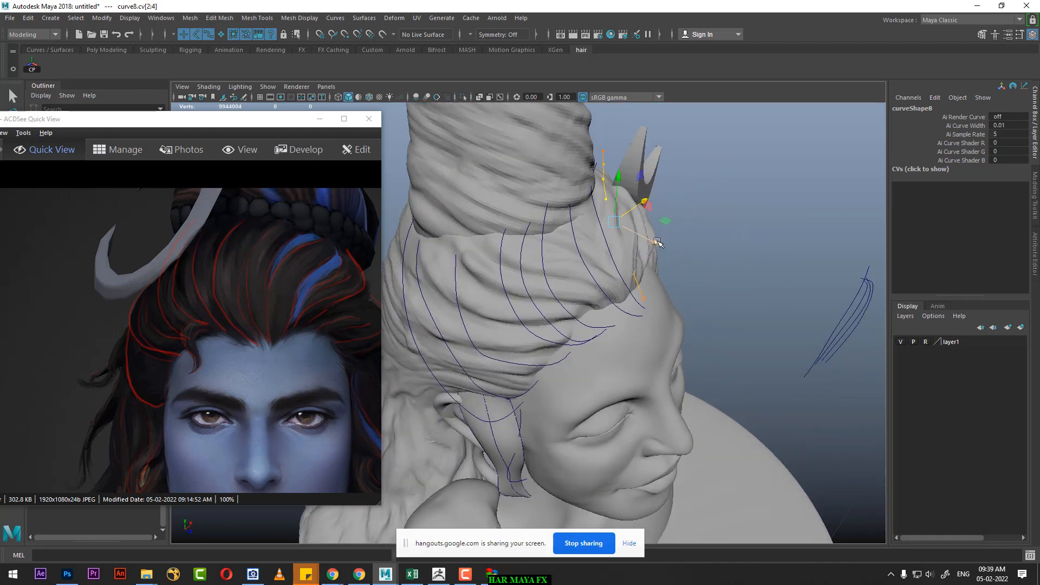
Step: Adjust the soft-selection falloff and pull the eighth curve's end CV inward toward the base of the hair bun
key(b)
drag(649, 214, 706, 249)
click(562, 210)
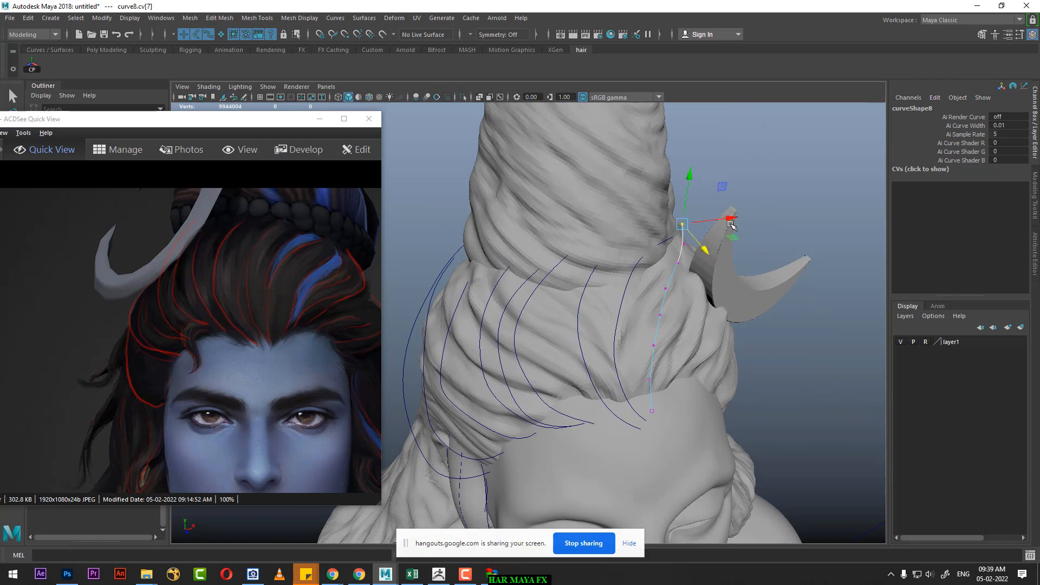
drag(733, 218, 723, 218)
mouse_move(741, 234)
alt+mouse_down()
mouse_move(679, 231)
mouse_move(735, 240)
mouse_move(724, 234)
alt+mouse_up()
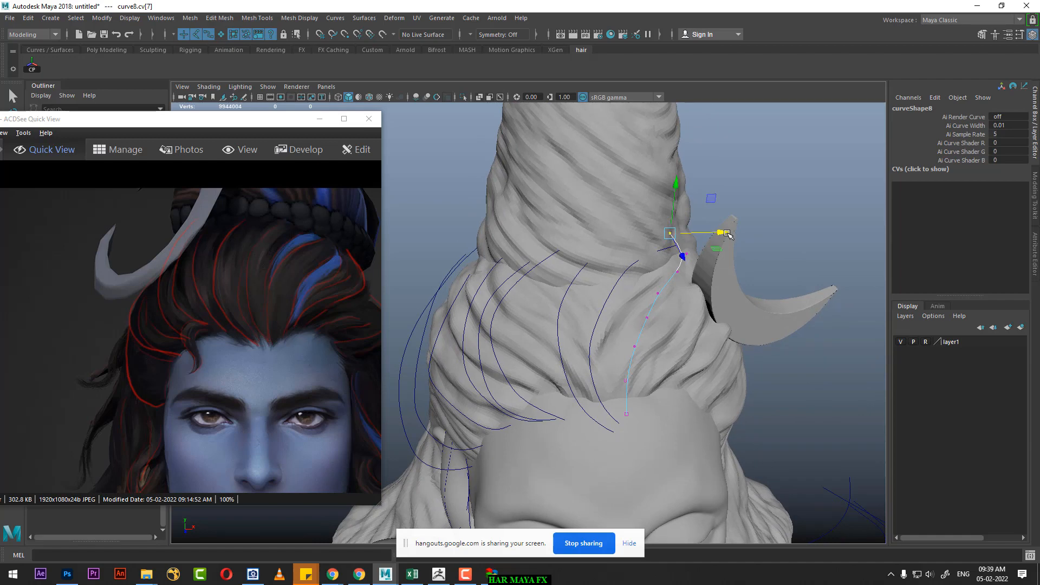
Step: Select the ninth floating curve, curve9, center its pivot, and snap the pivot to the curve's lower endpoint
scroll(721, 238, down, 4)
alt+drag(691, 285, 736, 351)
click(707, 325)
scroll(737, 351, up, 2)
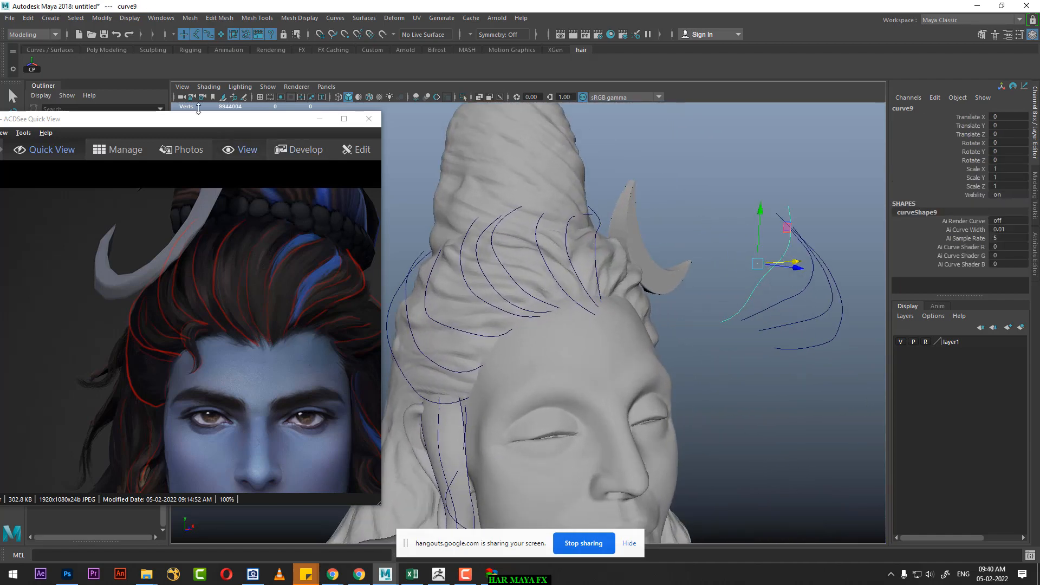
alt+drag(494, 240, 699, 291)
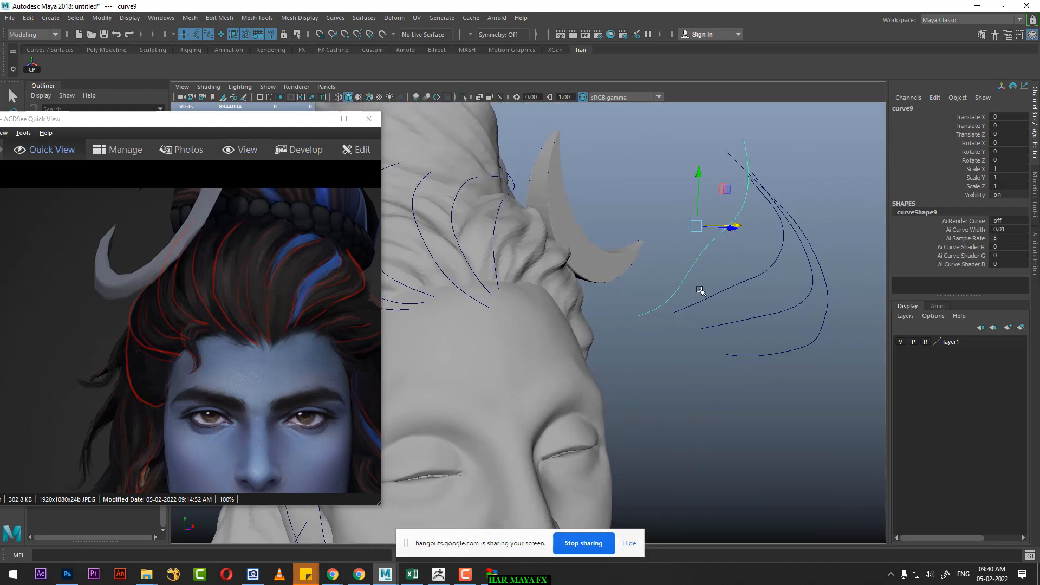
key(d)
key(c)
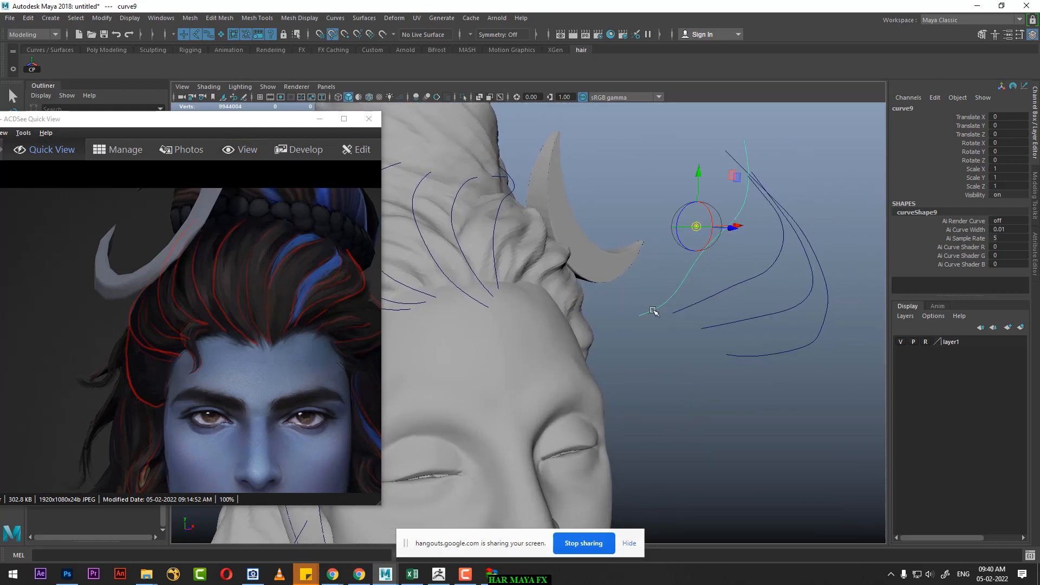
middle_drag(652, 311, 638, 317)
Step: Move the ninth curve back to the forehead hairline at Translate Z -0.972
alt+drag(687, 327, 689, 354)
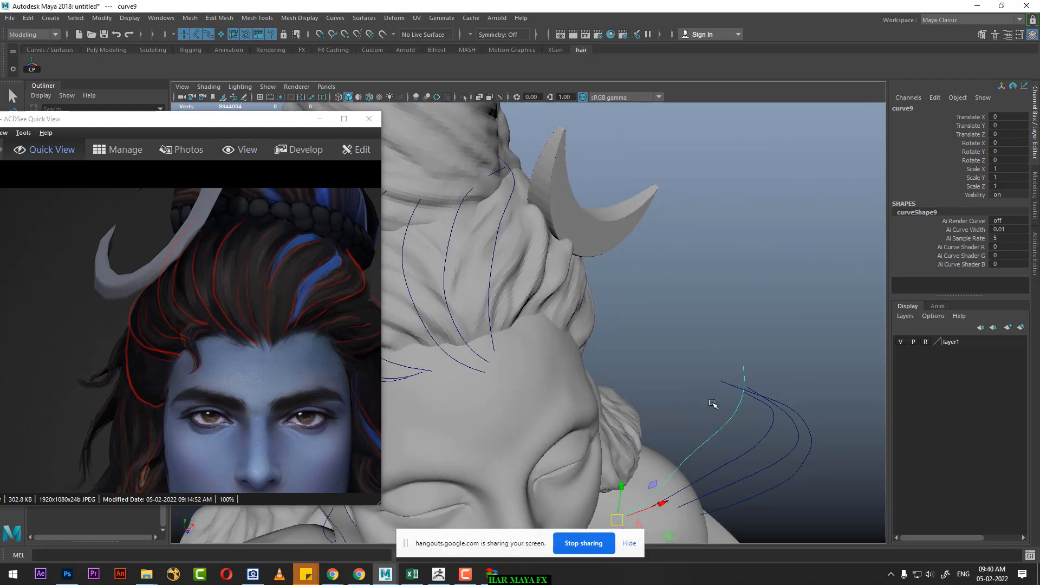
alt+middle_drag(712, 403, 731, 298)
drag(669, 429, 555, 257)
alt+drag(585, 250, 473, 211)
drag(434, 208, 435, 206)
alt+drag(504, 239, 706, 239)
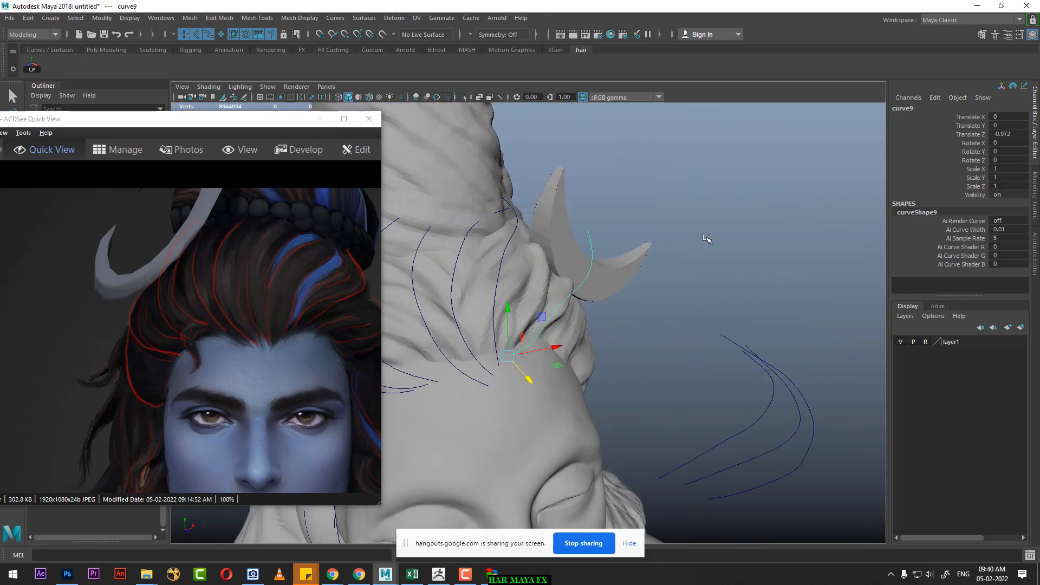
Step: Bend the ninth curve's upper CVs back over the head behind the crescent moon with soft selection
right_drag(713, 213, 648, 211)
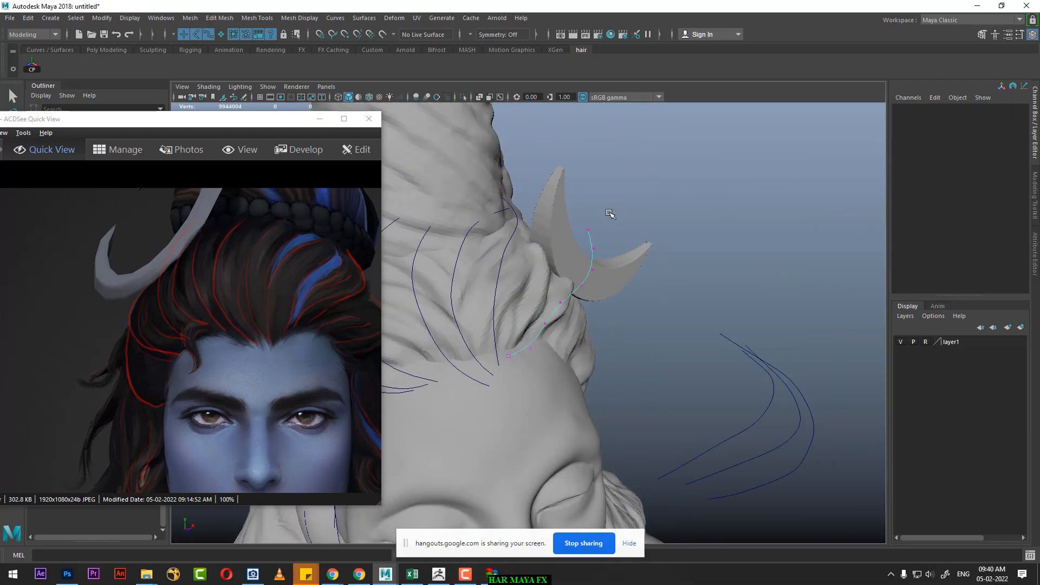
drag(601, 217, 578, 237)
alt+drag(579, 237, 666, 238)
key(b)
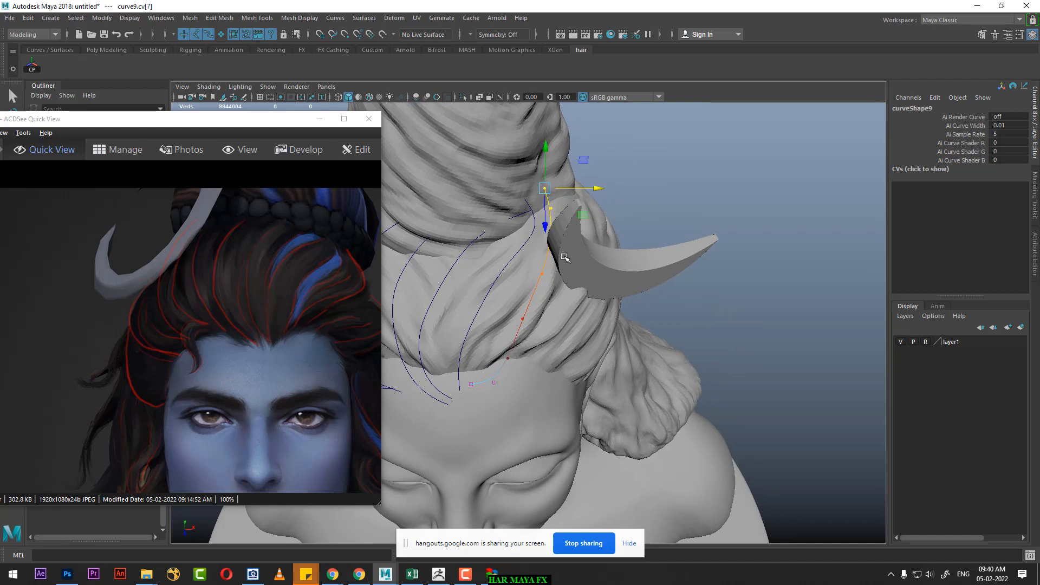
alt+drag(546, 219, 646, 334)
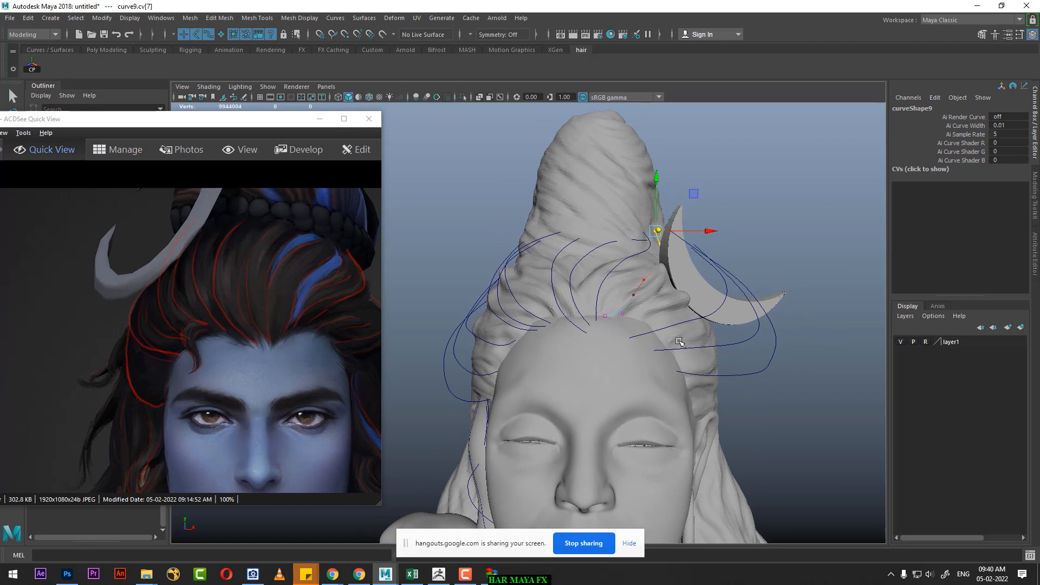
Step: Return from CV editing to object selection and select the tenth floating curve, curve10, with its pivot centered
click(681, 321)
right_drag(789, 215, 746, 218)
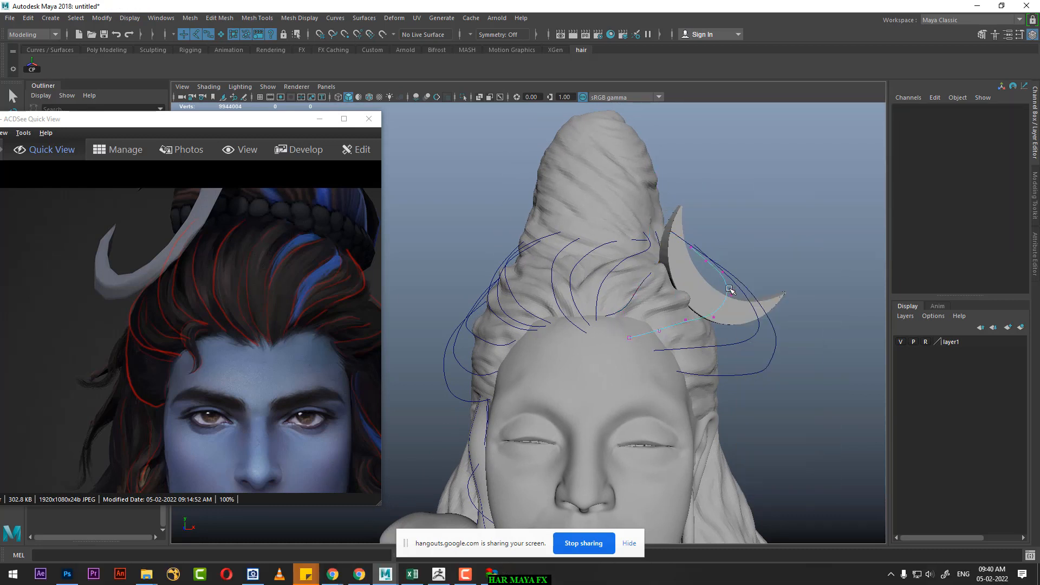
right_drag(729, 288, 758, 256)
click(740, 299)
click(725, 300)
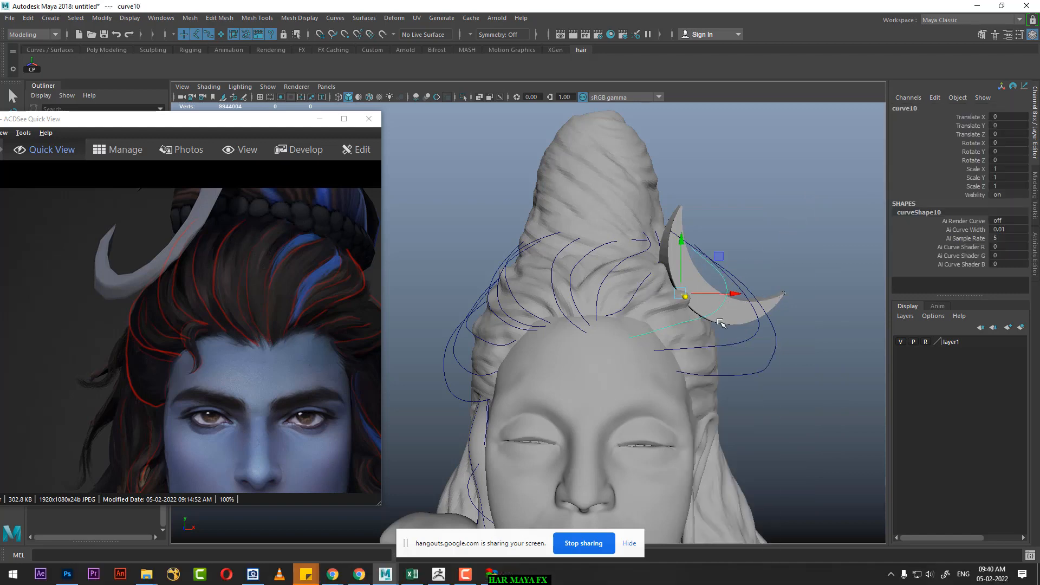
alt+drag(720, 324, 693, 331)
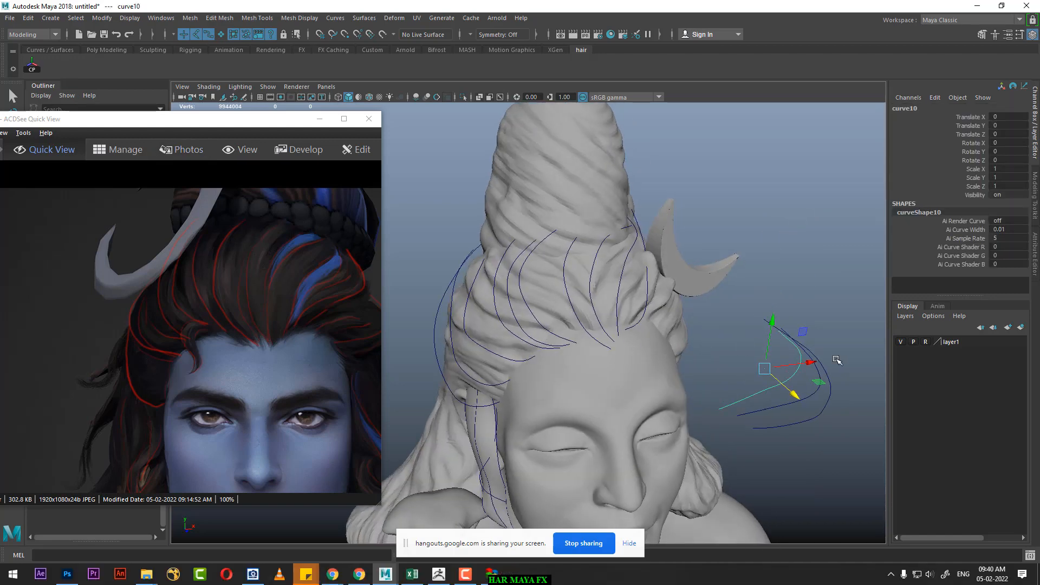
alt+middle_drag(771, 412, 736, 330)
alt+right_drag(736, 329, 773, 353)
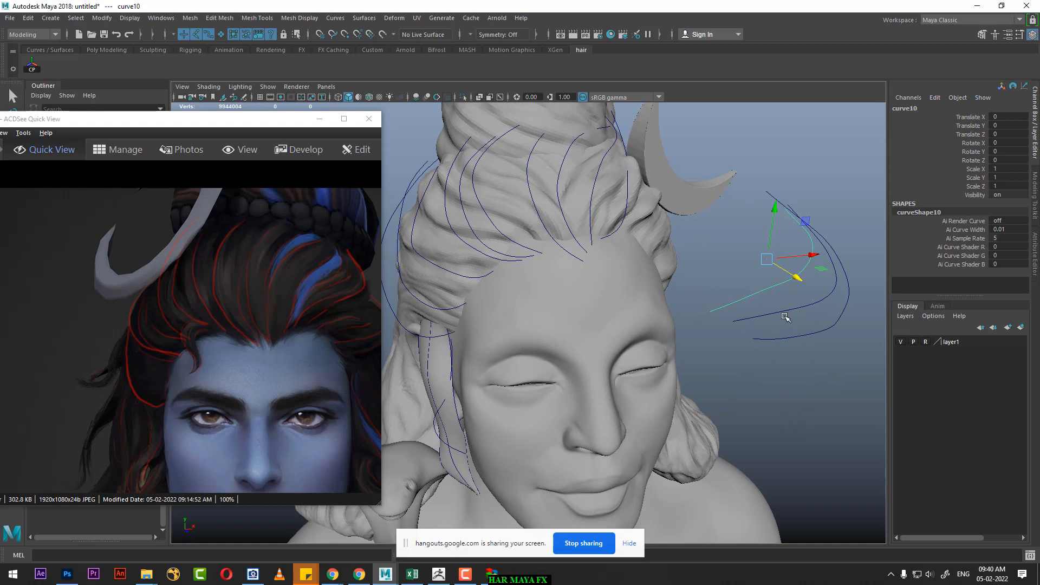
Step: Snap the tenth curve's pivot to its lower endpoint and move the curve back to the forehead hairline
key(e)
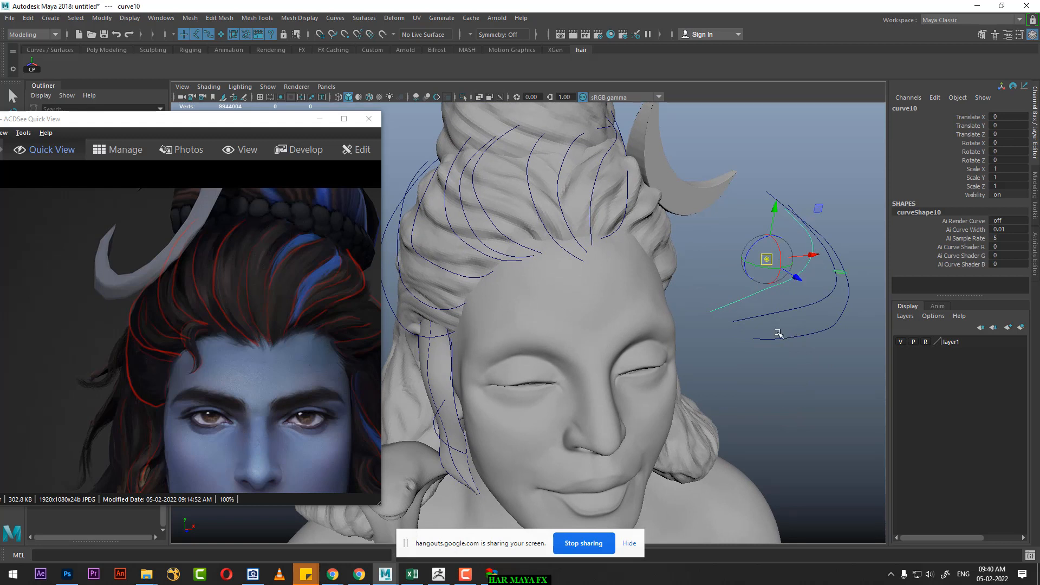
key(w)
key(d)
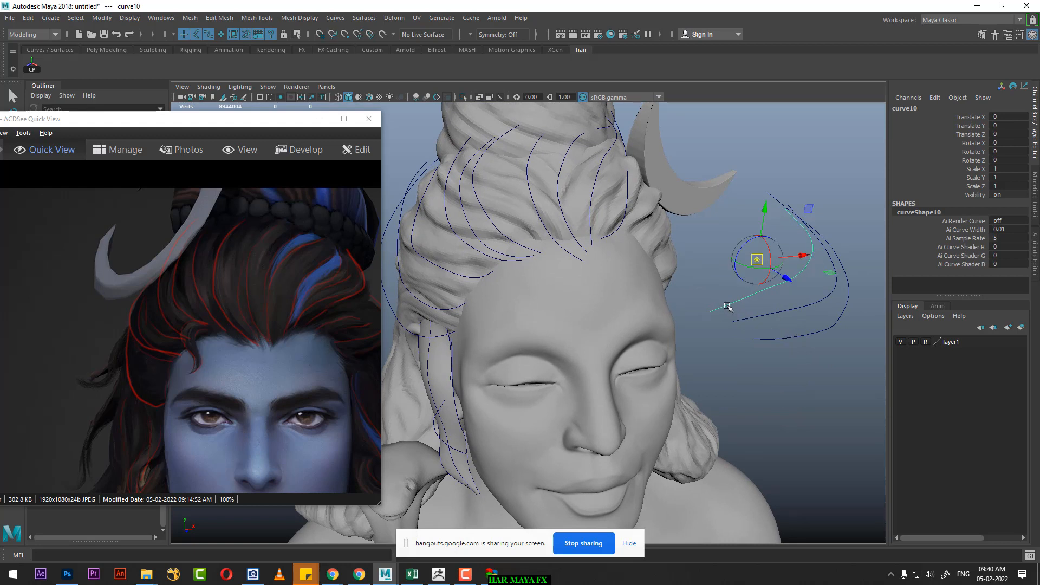
key(c)
middle_drag(719, 310, 720, 309)
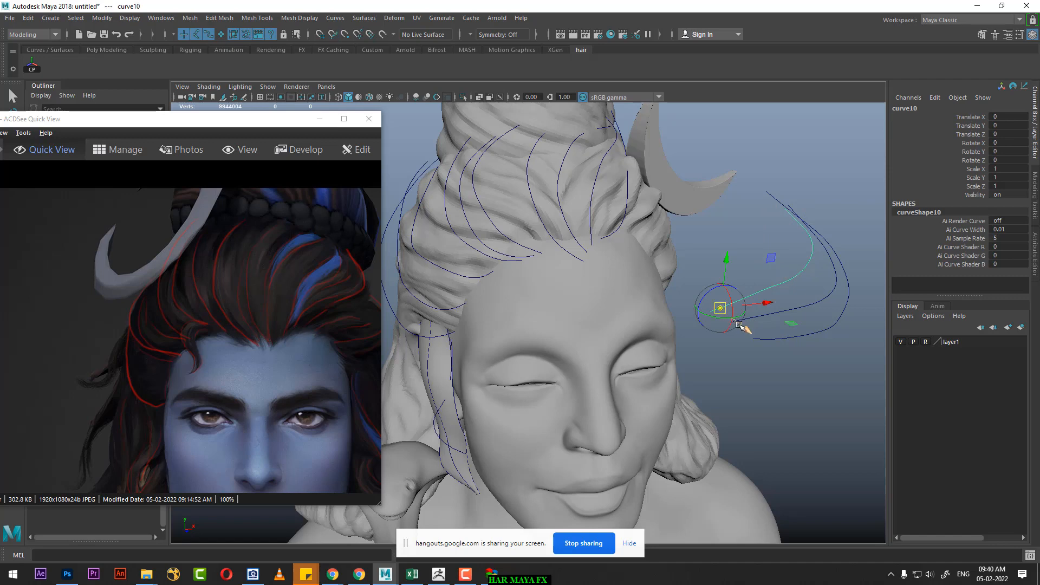
mouse_move(747, 336)
alt+mouse_down()
mouse_move(765, 369)
mouse_move(775, 366)
mouse_move(637, 243)
mouse_move(595, 231)
alt+mouse_up()
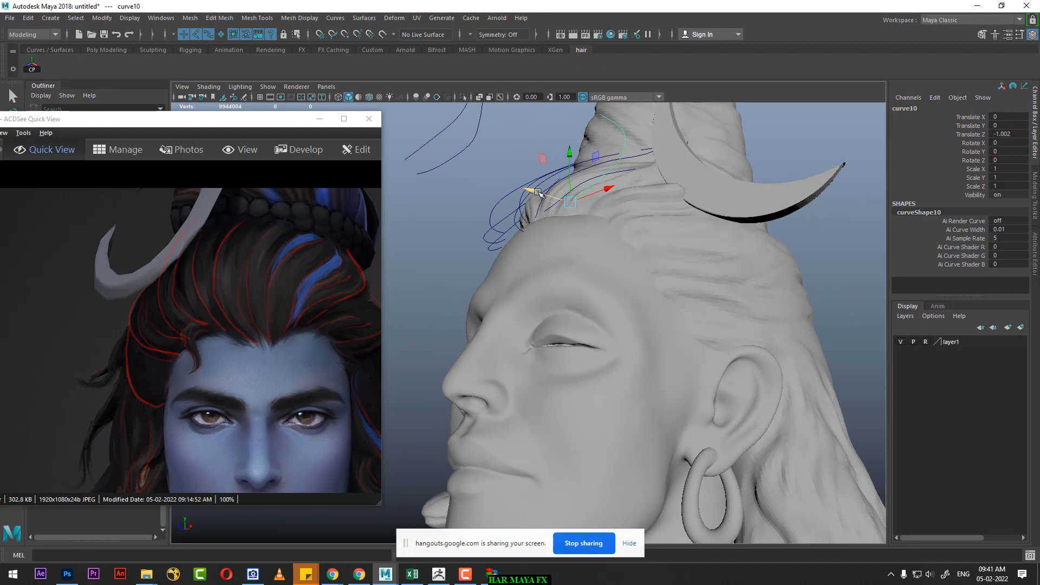
drag(538, 192, 770, 225)
Step: Bend the tenth curve's upper CVs back over the head toward the base of the bun with soft selection
right_drag(802, 218, 758, 216)
click(672, 185)
alt+drag(671, 186, 559, 149)
alt+drag(718, 214, 750, 292)
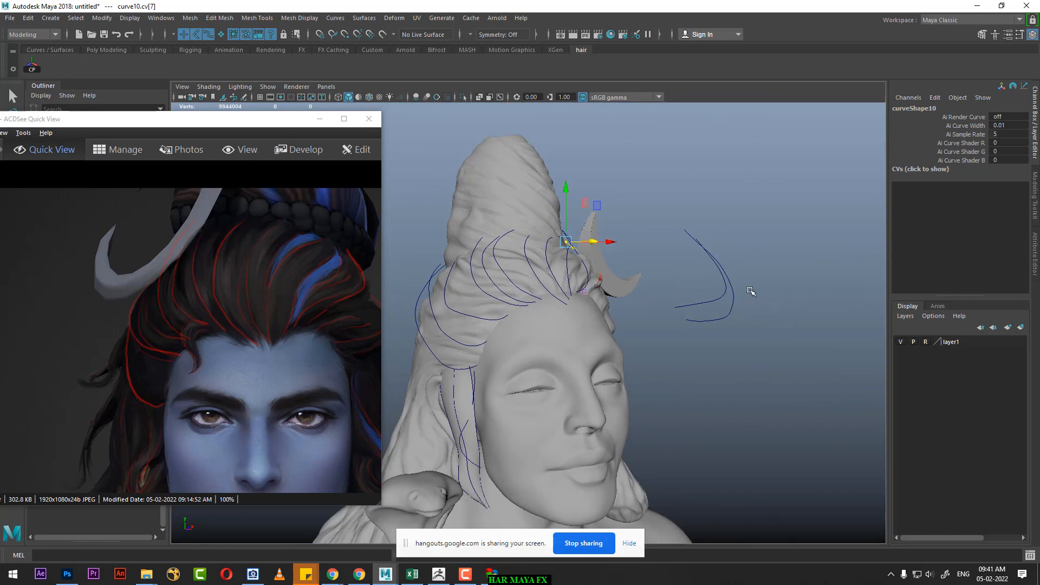
Step: Snap the eleventh curve's centered pivot to its lower endpoint and move the curve back to the hairline at Translate Z -1.102
click(724, 295)
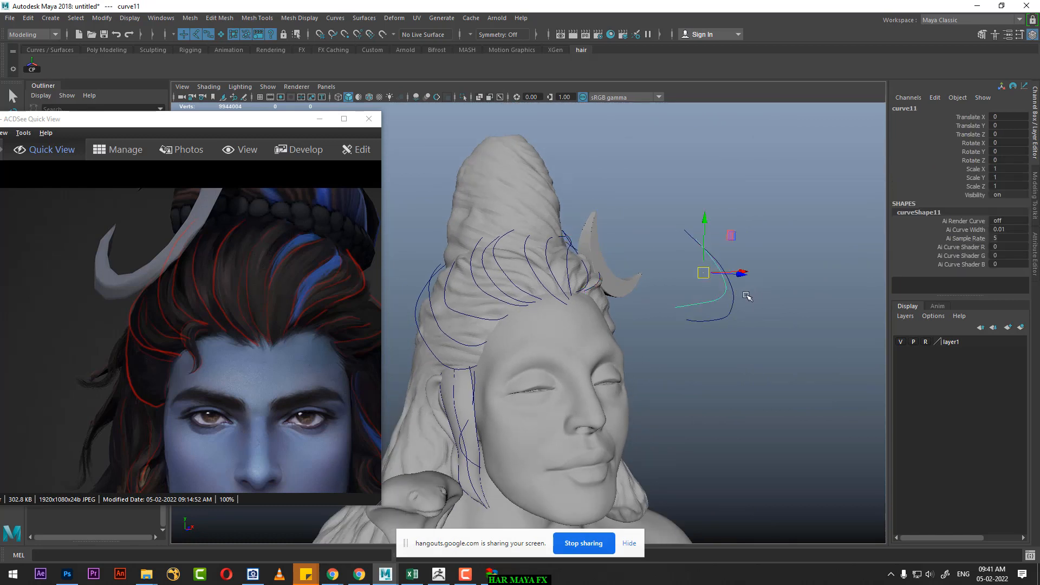
key(e)
key(w)
key(d)
key(c)
middle_click(676, 307)
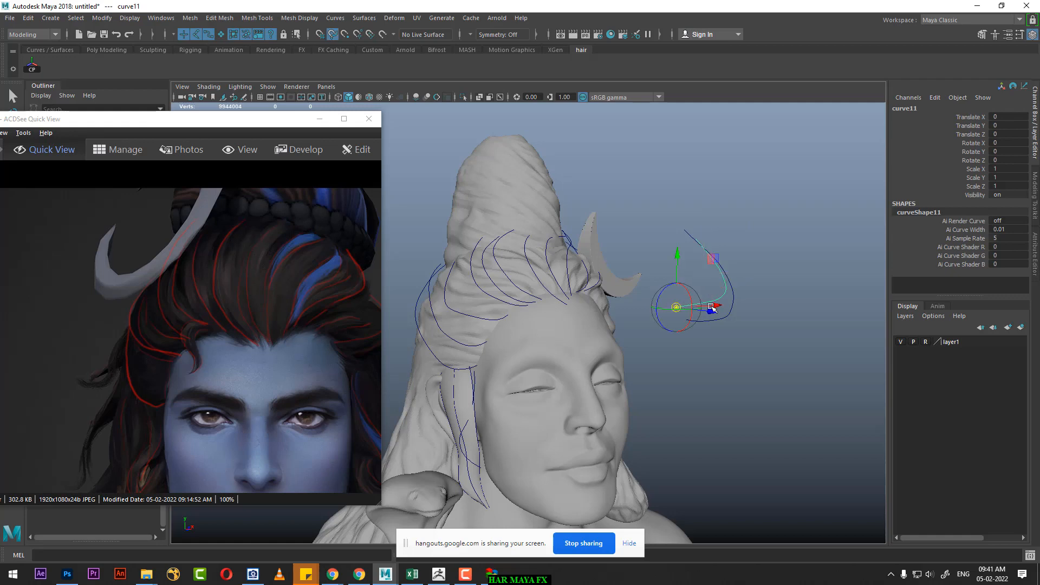
alt+drag(715, 308, 506, 302)
scroll(440, 245, up, 3)
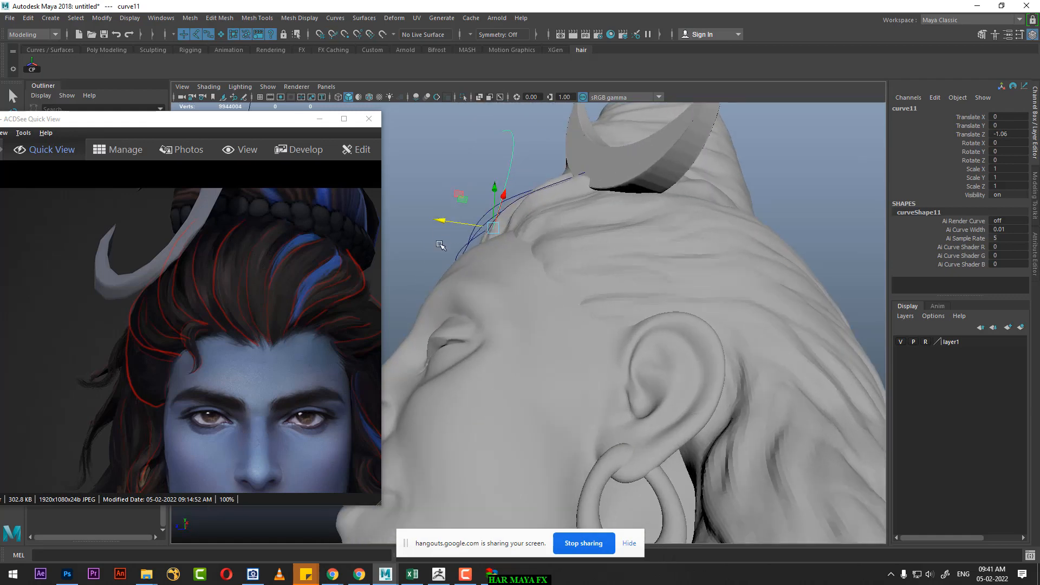
drag(443, 217, 655, 317)
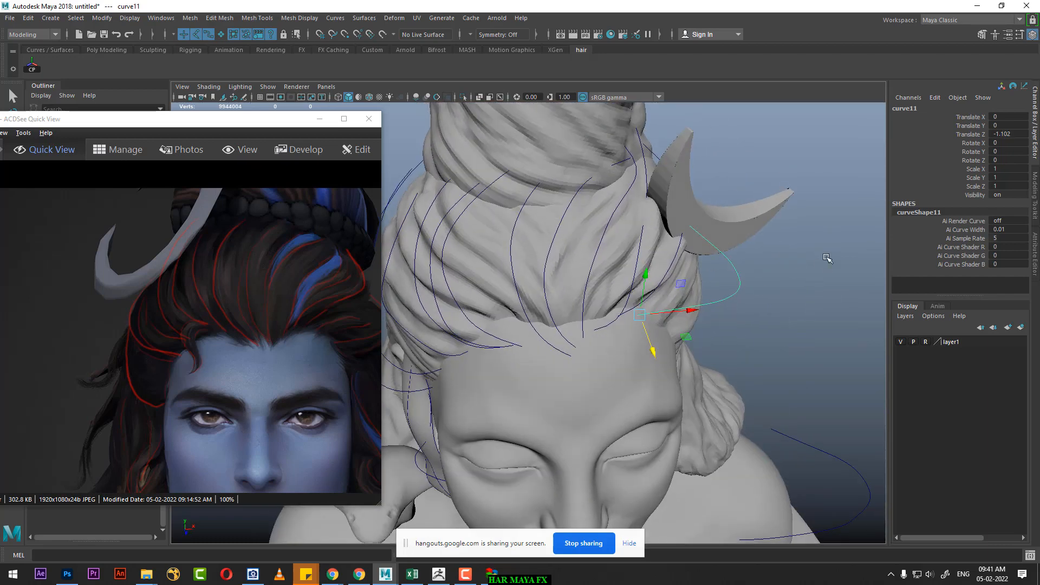
Step: Bend the eleventh curve's upper CVs back around the side of the head using an adjusted soft-selection falloff
right_drag(827, 258, 758, 258)
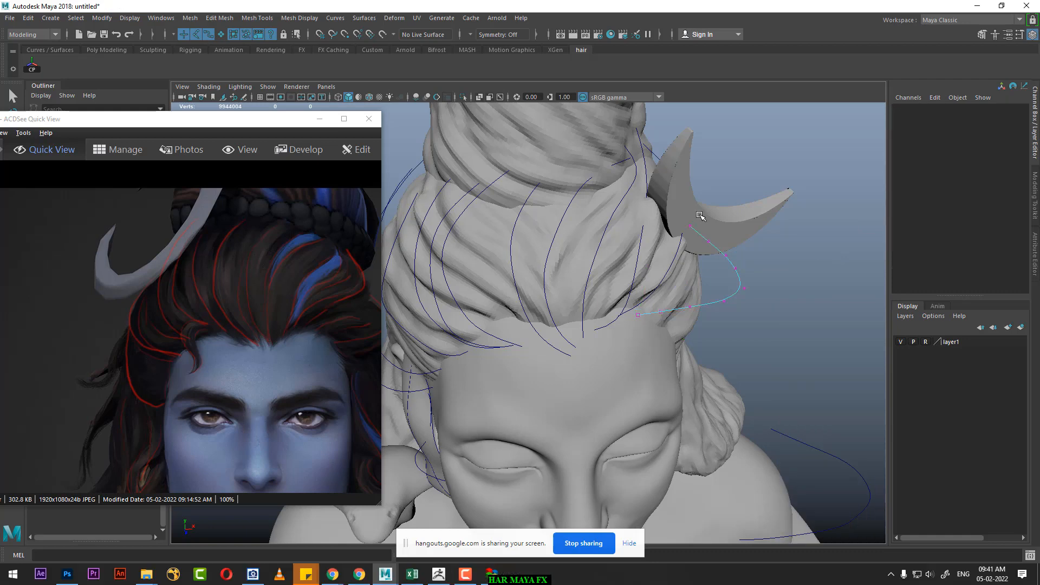
click(690, 225)
alt+drag(727, 228, 596, 277)
key(b)
drag(532, 251, 642, 325)
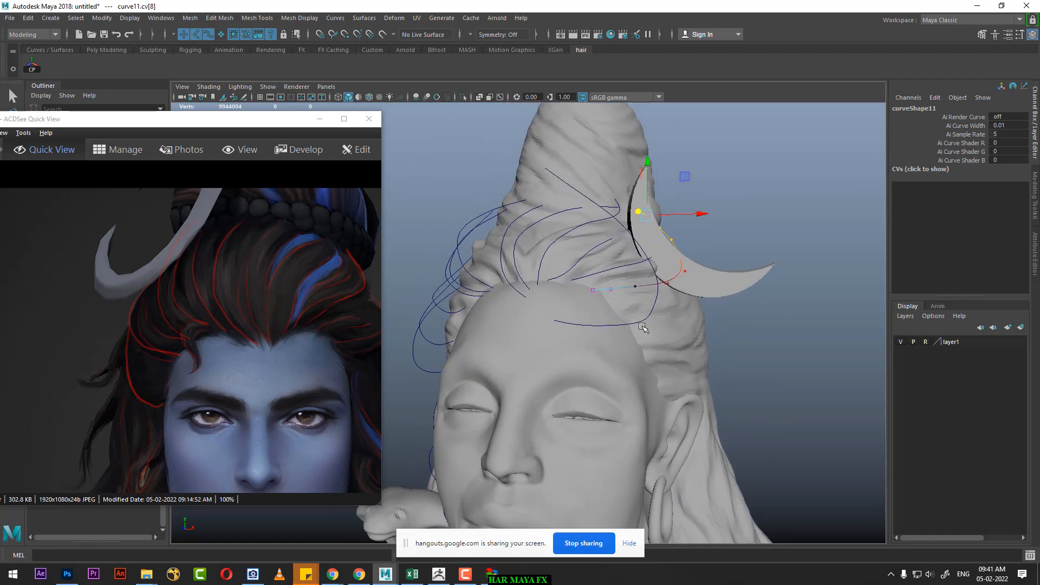
Step: Select the last floating curve, curve12, in front of the head and center its pivot
click(654, 316)
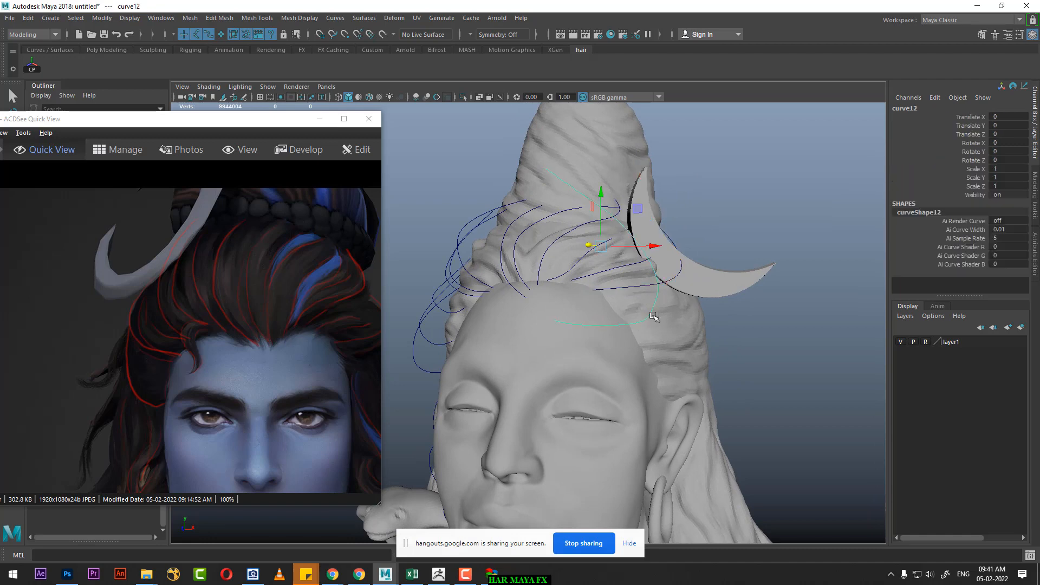
right_click(783, 184)
alt+drag(748, 281, 774, 295)
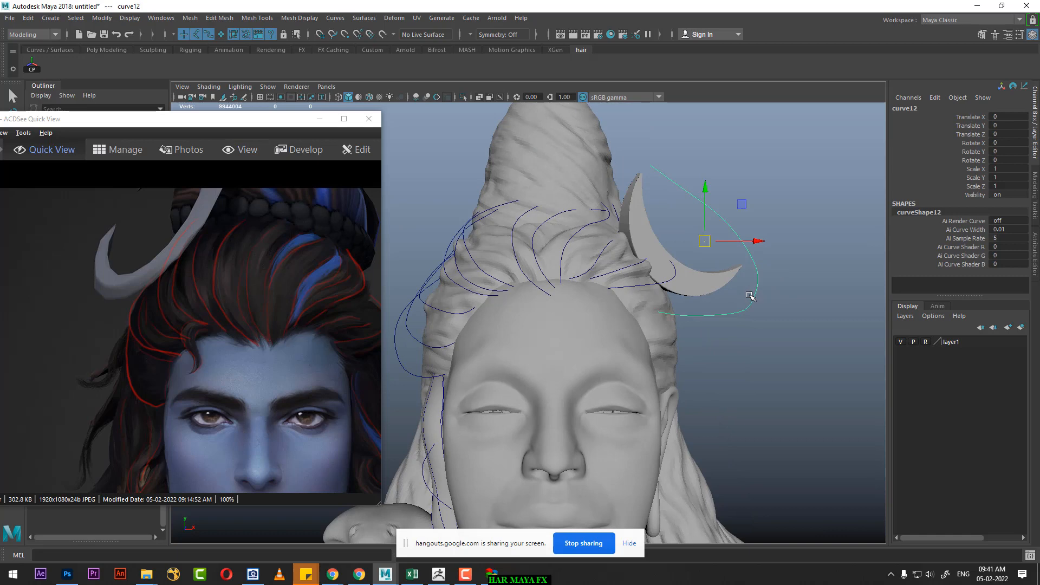
key(d)
key(c)
click(670, 314)
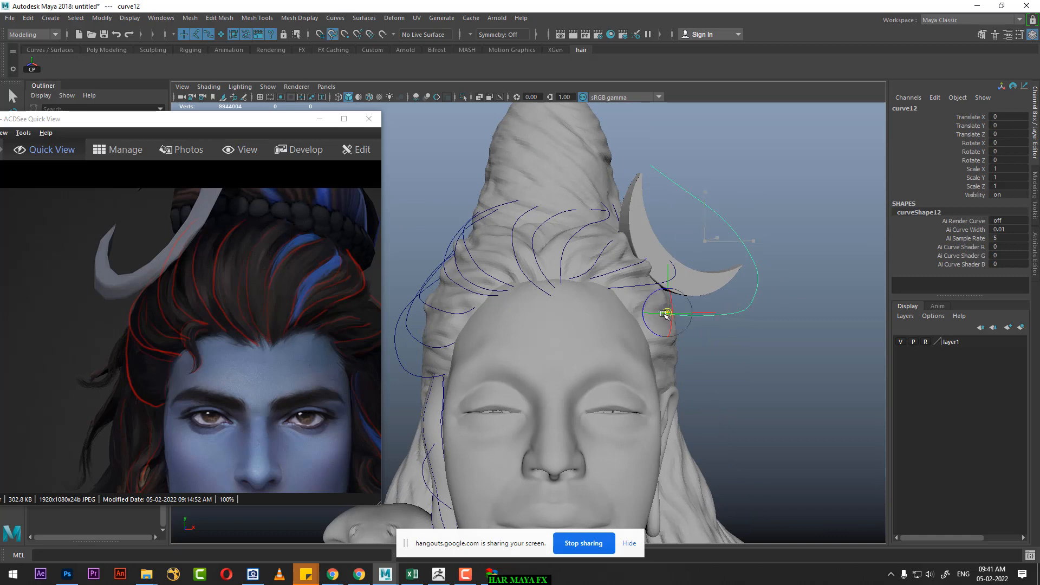
alt+drag(746, 335, 782, 360)
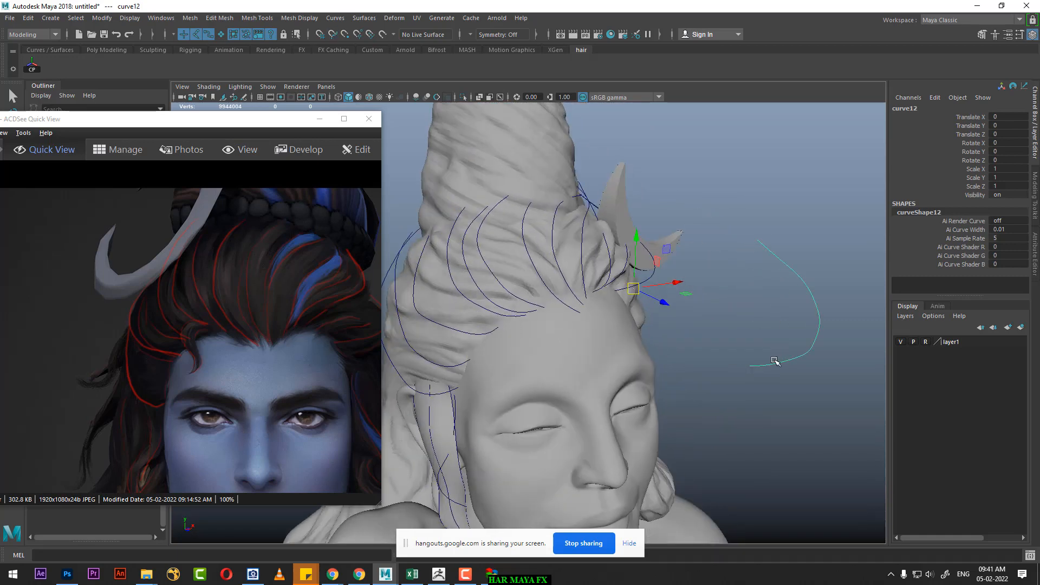
Step: Snap the twelfth curve's pivot to its own lower endpoint and move the curve back to the side of the hairline
key(d)
key(c)
middle_click(752, 367)
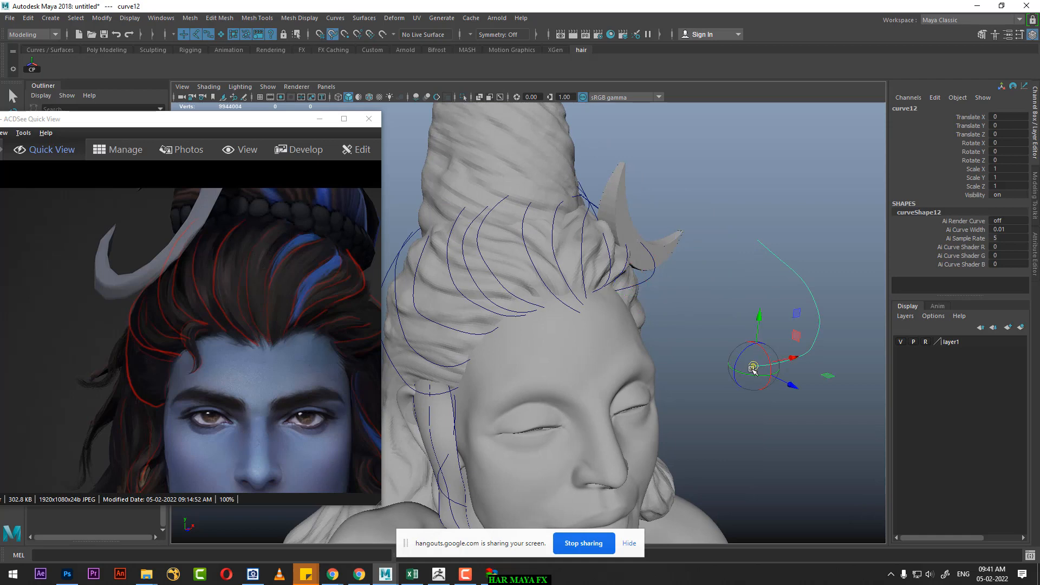
drag(782, 379, 660, 294)
alt+drag(660, 294, 596, 298)
drag(505, 293, 508, 293)
alt+drag(722, 258, 770, 269)
Step: Bend the twelfth curve's upper CVs back behind the crescent moon with soft selection and leave CV editing
right_drag(779, 179, 641, 181)
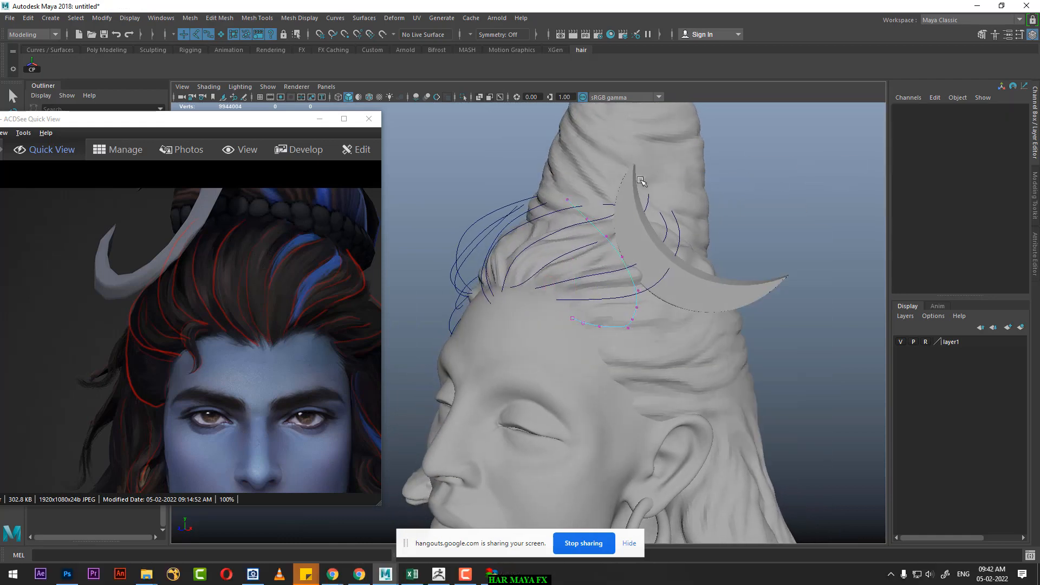
click(567, 197)
alt+drag(570, 212, 610, 223)
key(b)
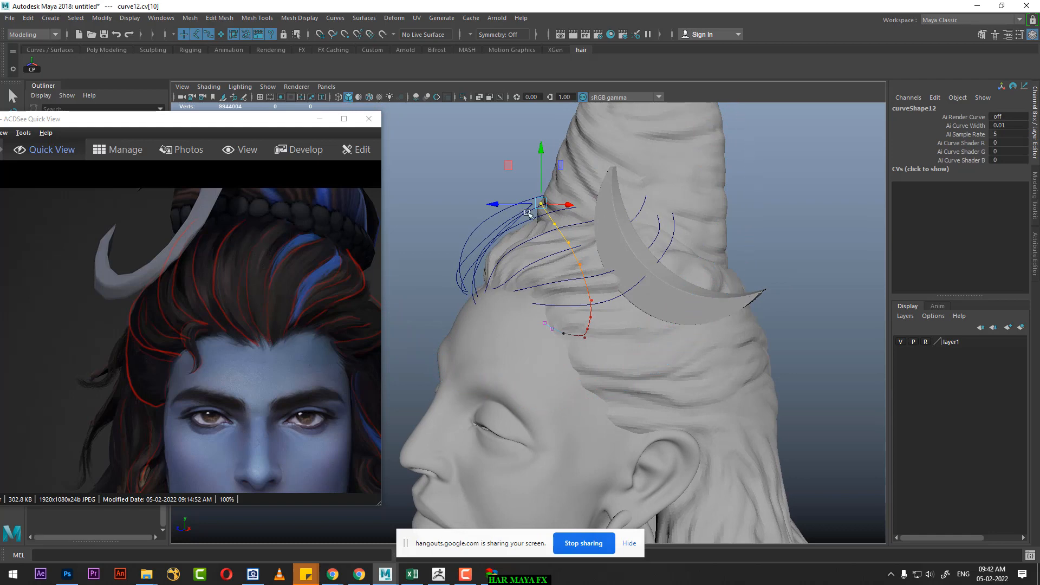
drag(501, 205, 715, 254)
alt+drag(724, 219, 686, 244)
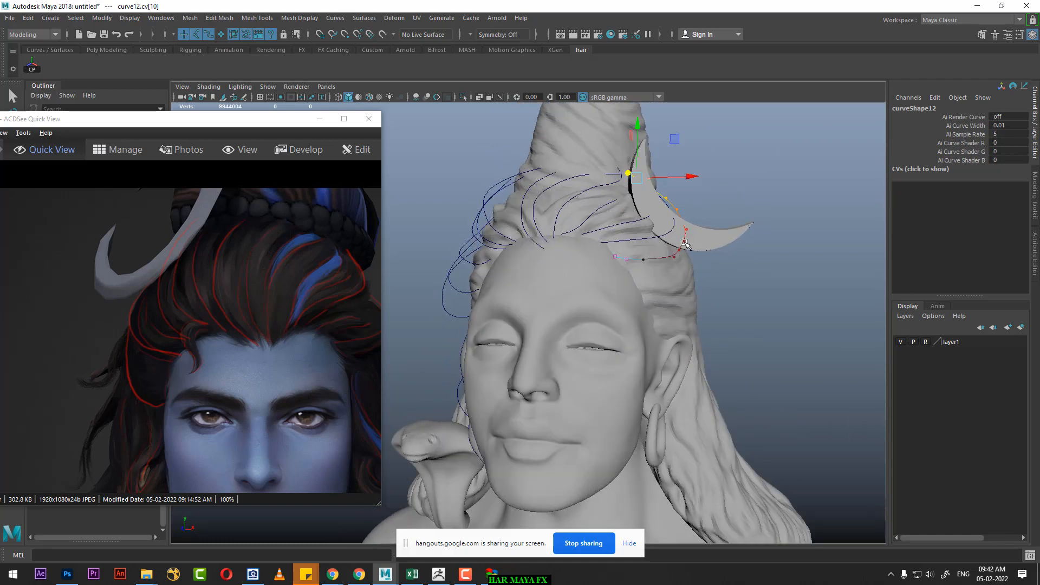
right_drag(683, 243, 732, 213)
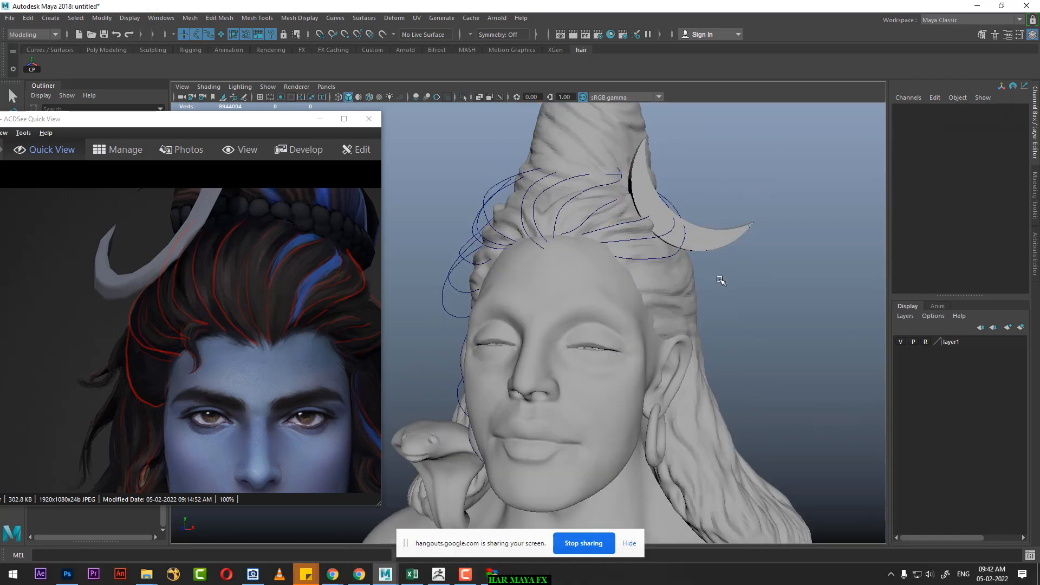
Step: Select the two neighbouring curves at the middle of the hairline, curve2 and curve1, together
alt+drag(566, 286, 587, 258)
alt+right_drag(588, 258, 613, 305)
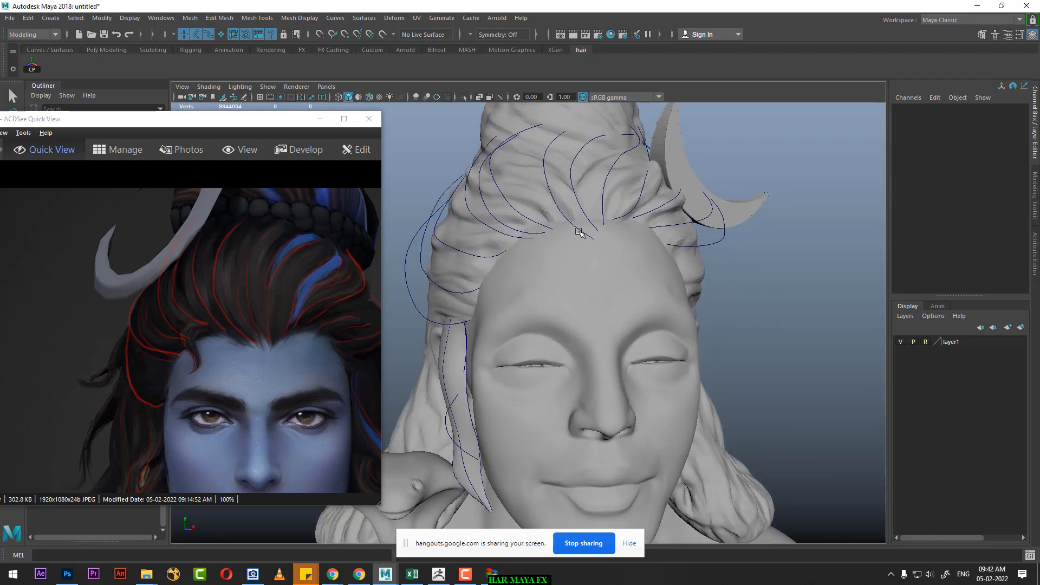
click(574, 225)
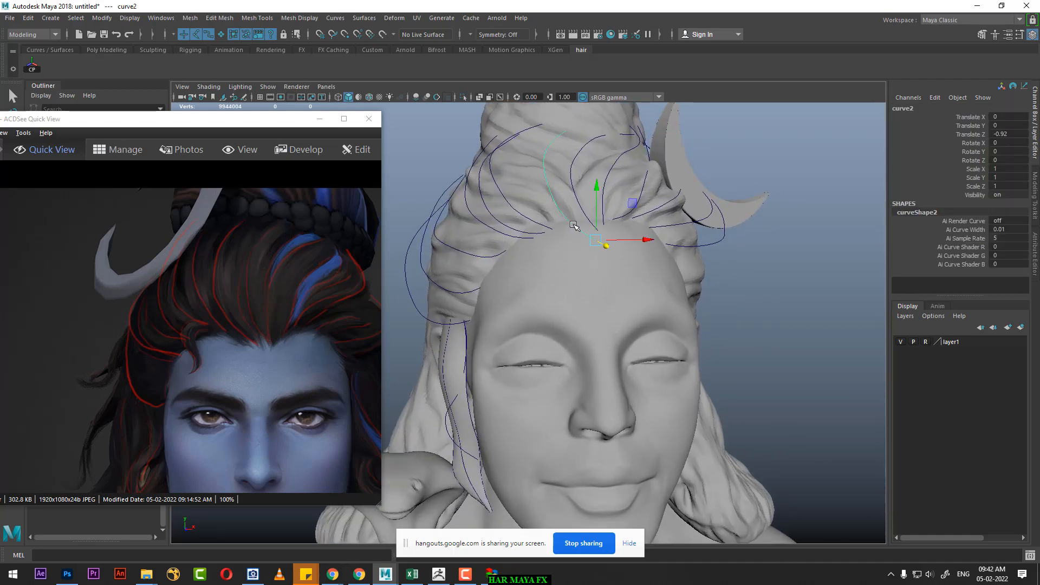
shift+click(574, 196)
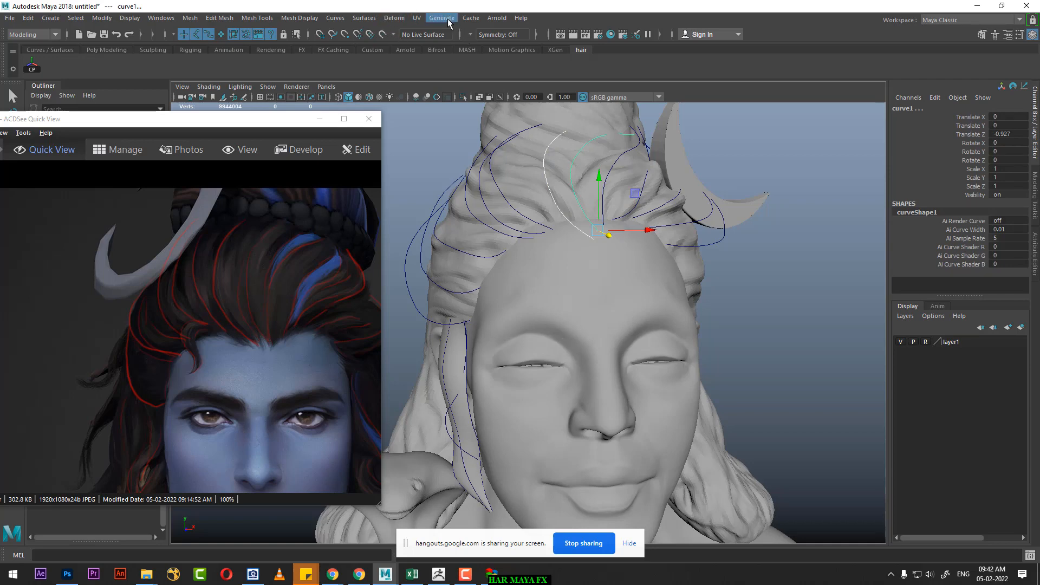
click(394, 18)
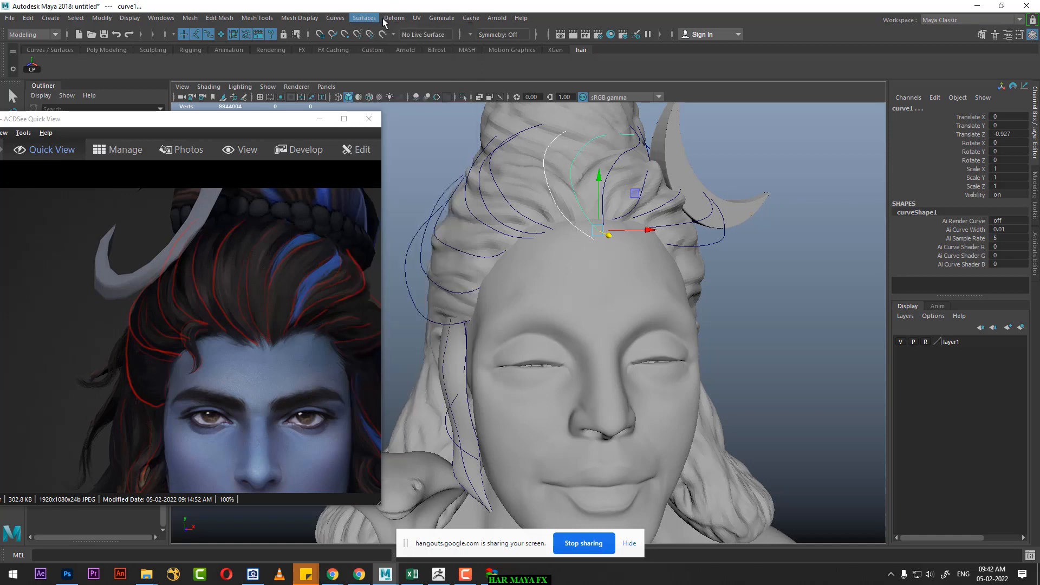
mouse_move(387, 17)
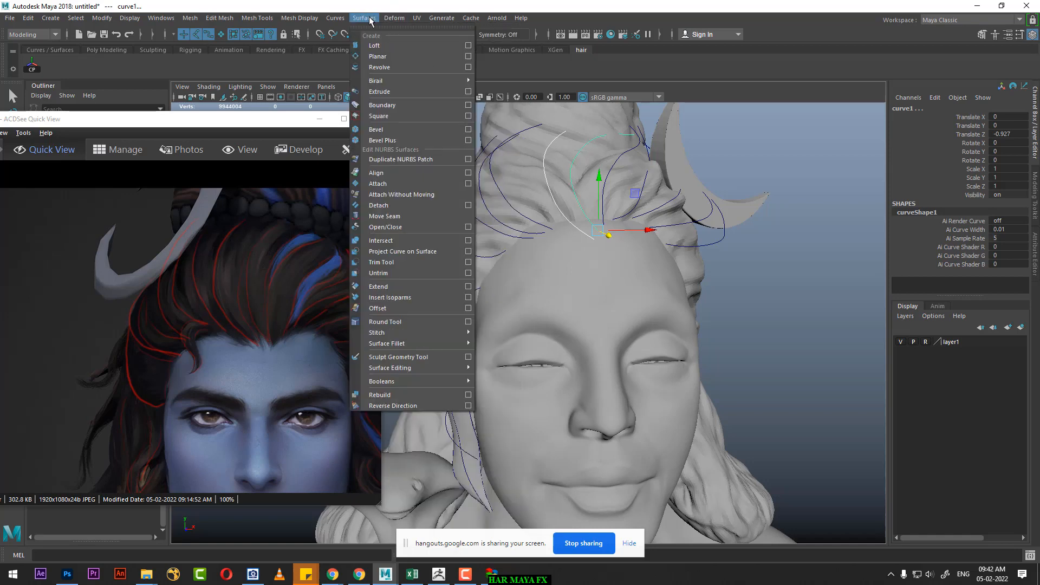
click(385, 47)
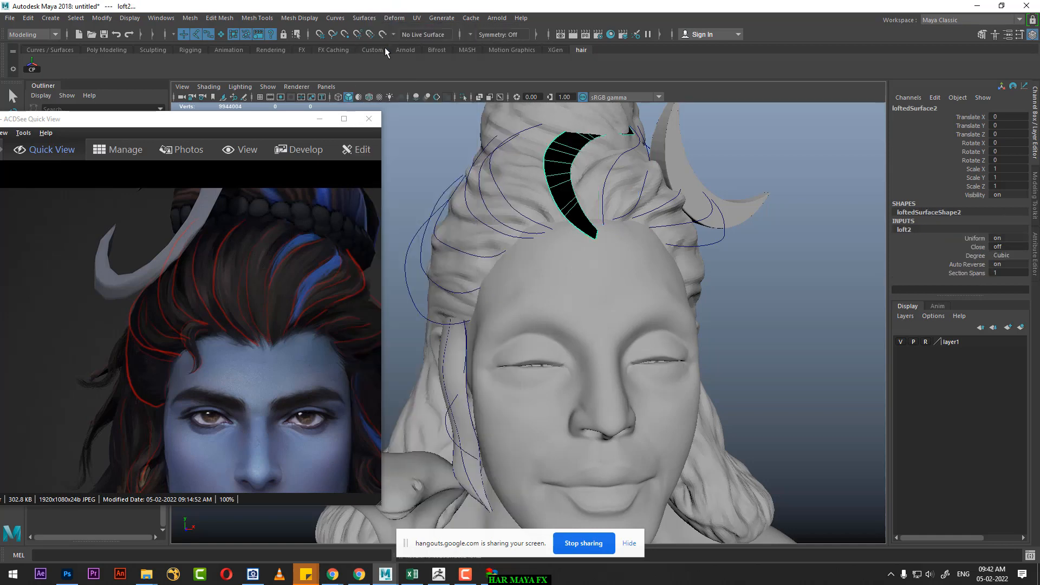
key(Delete)
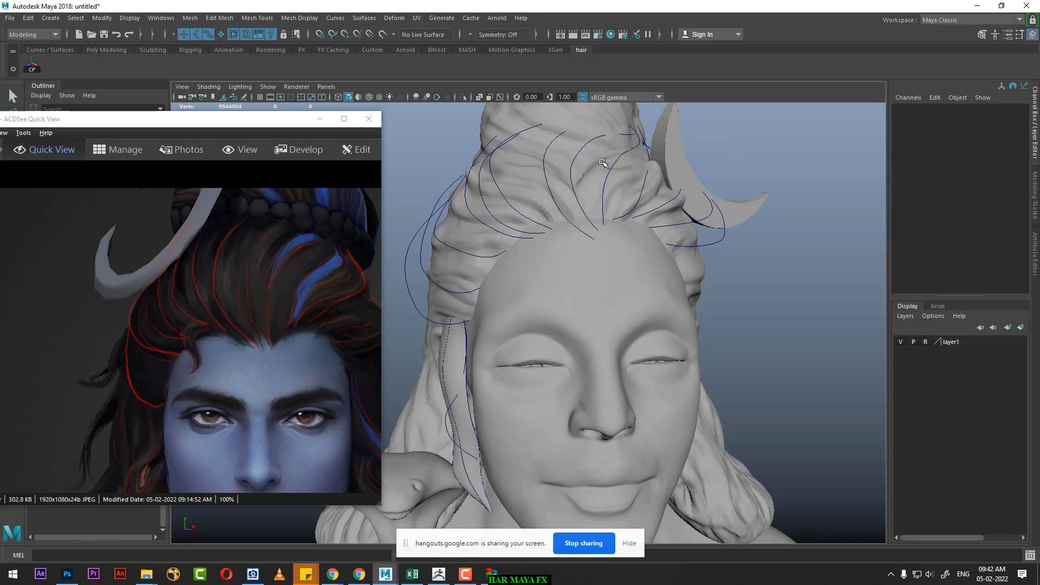
Step: Loft a surface between the two middle hairline curves, curve2 and curve1, and reverse the surface's direction
click(574, 162)
shift+click(542, 160)
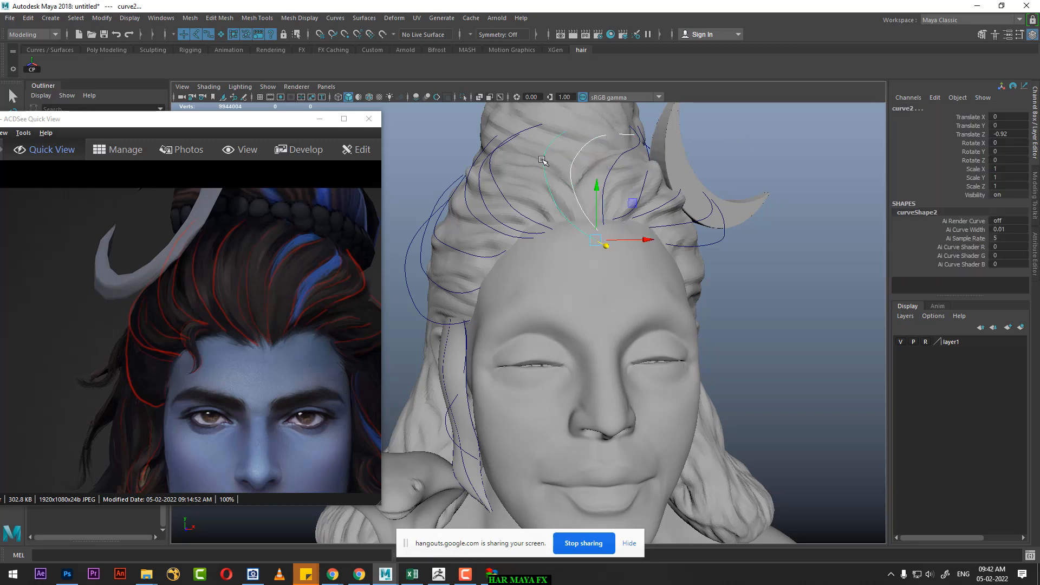
click(543, 163)
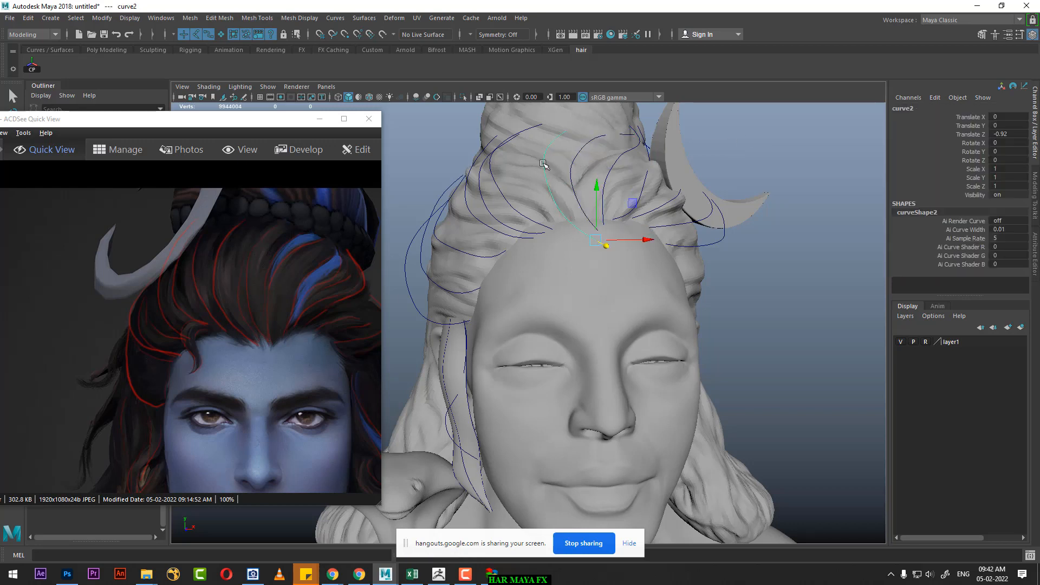
shift+click(573, 161)
click(364, 18)
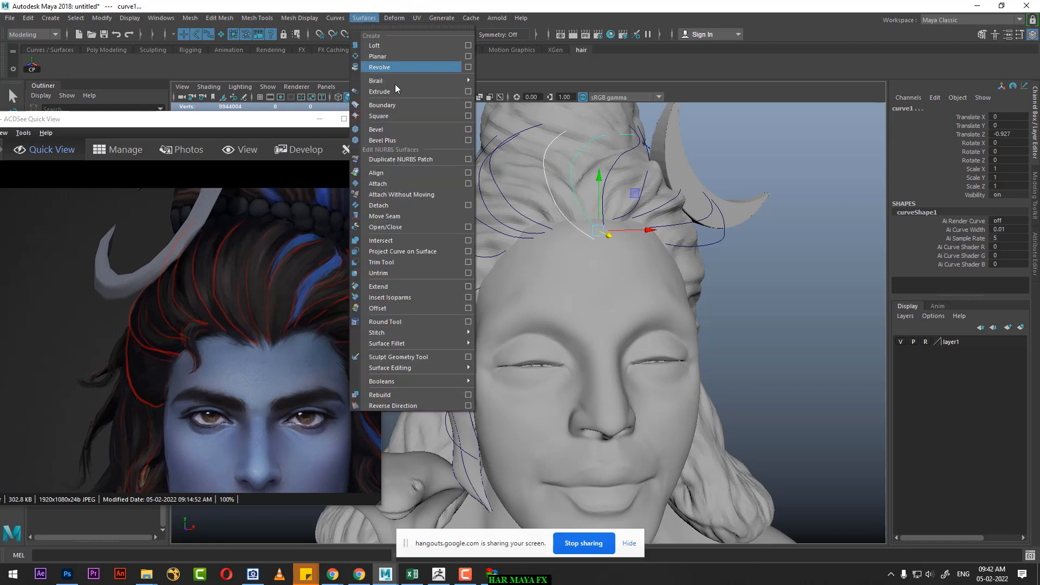
click(399, 50)
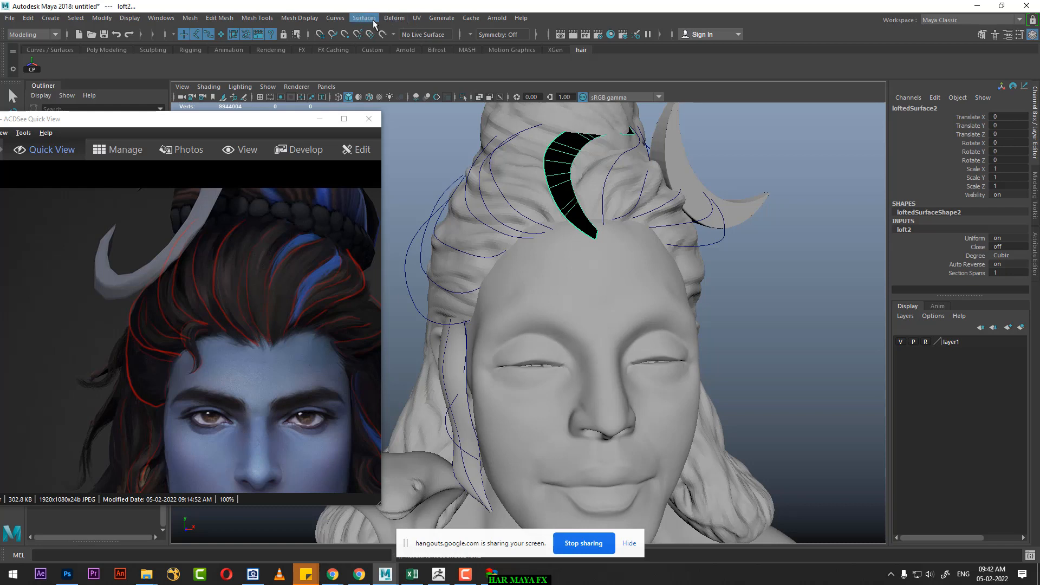
click(336, 18)
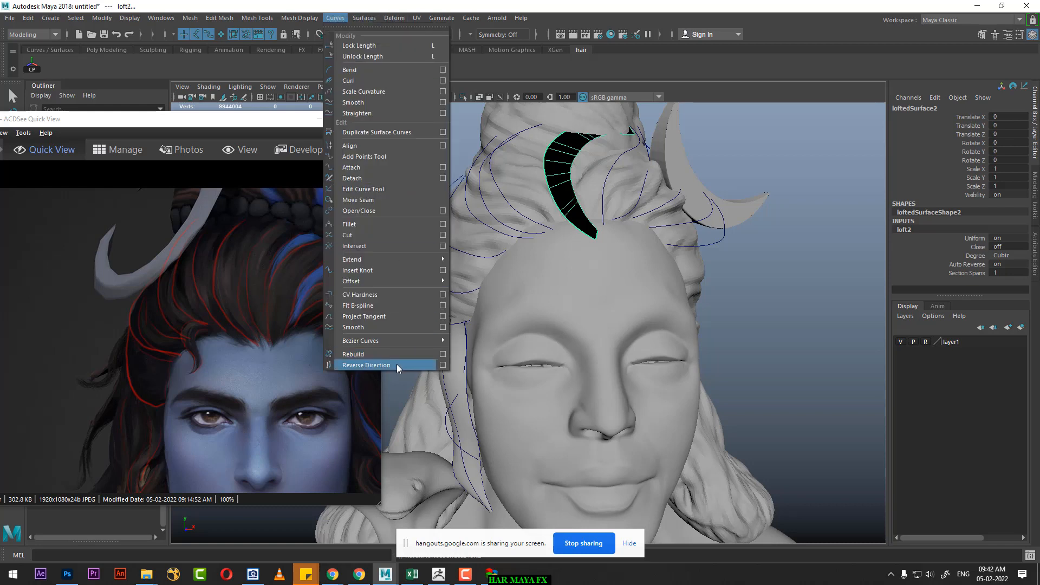
click(366, 365)
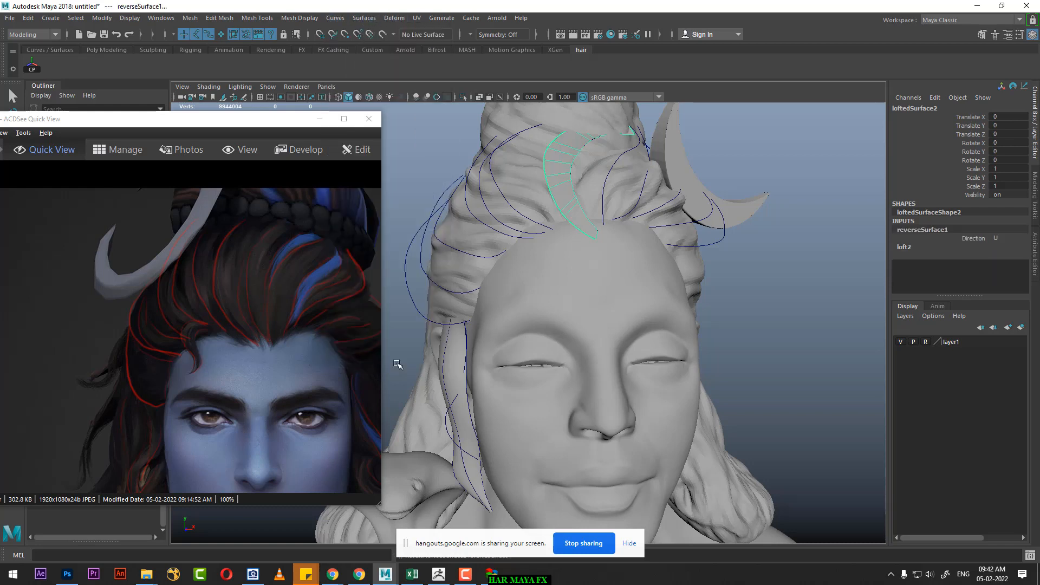
click(560, 205)
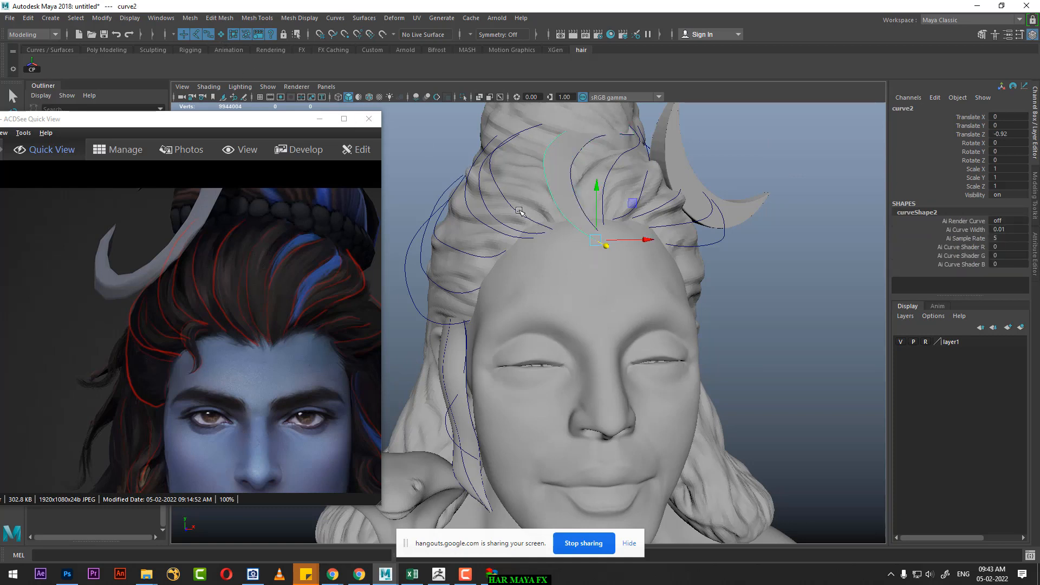
shift+click(519, 210)
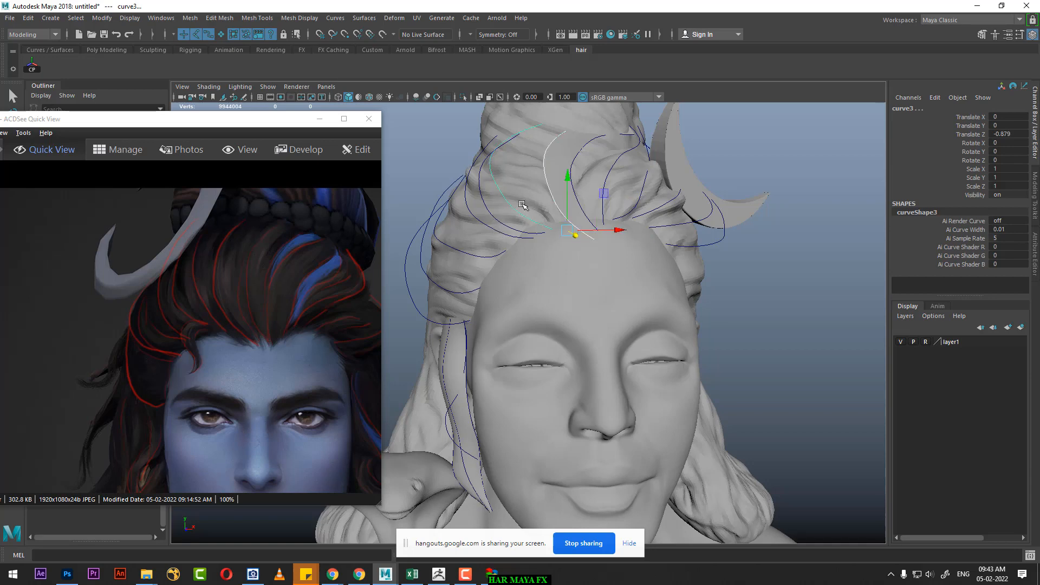
alt+drag(522, 204, 533, 226)
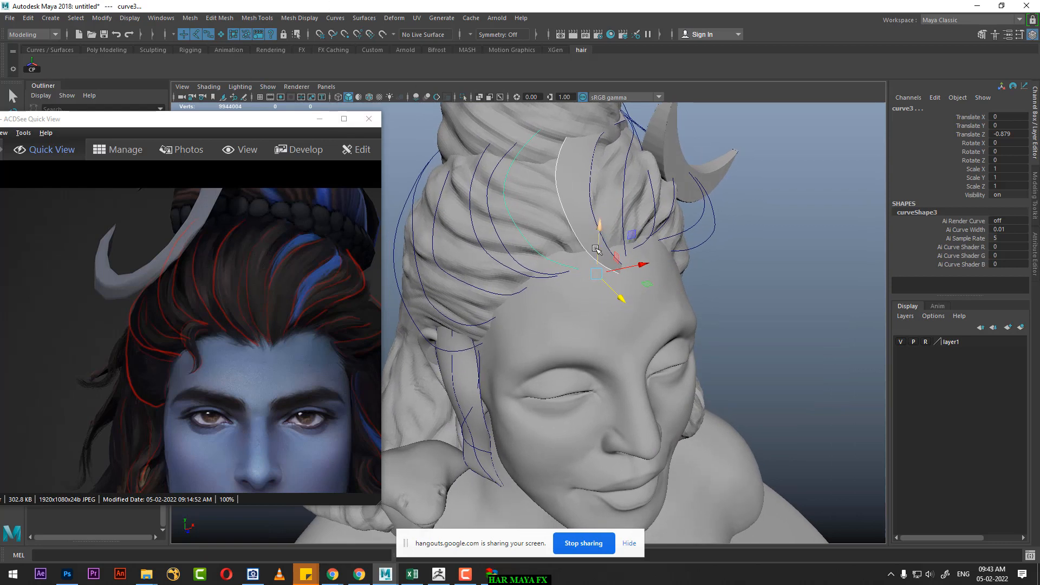
click(754, 195)
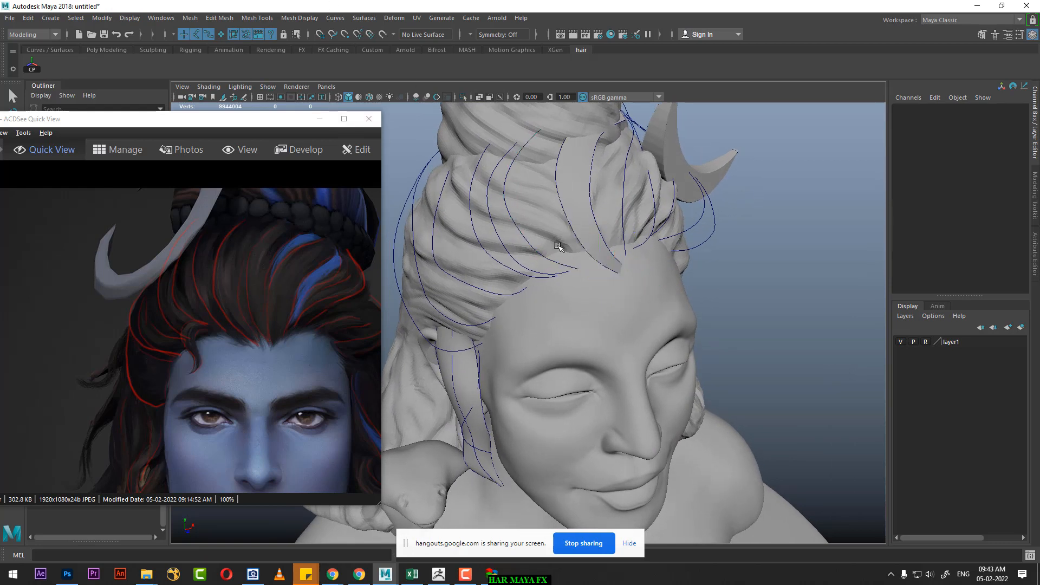
Step: Duplicate curve2 on the edge of the lofted strand and shift the copy slightly in depth to Translate Z -0.934
click(571, 233)
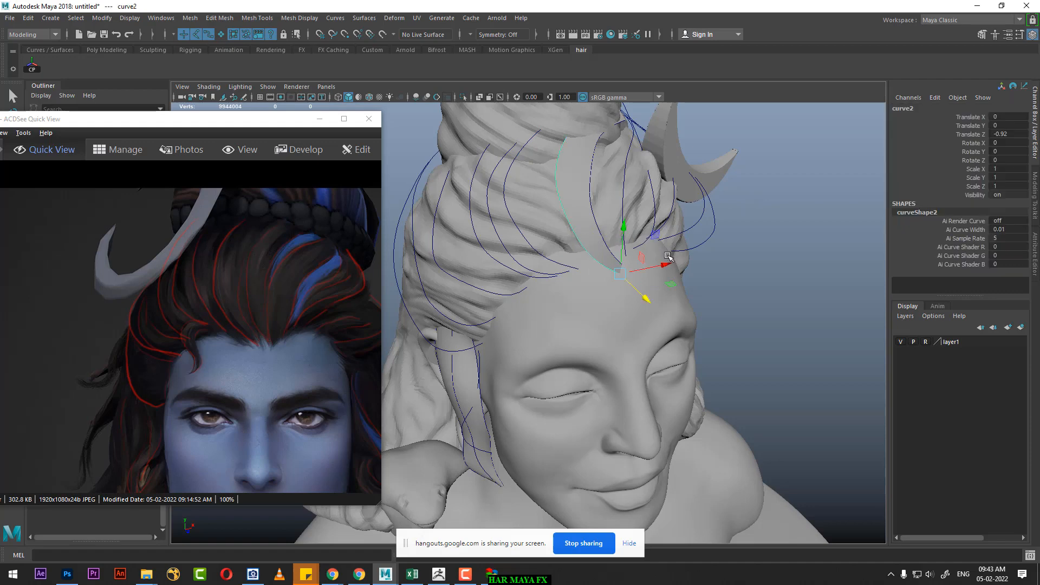
key(ctrl+d)
drag(646, 298, 645, 297)
alt+drag(583, 283, 605, 267)
Step: Add neighbouring curve3 to the selection and loft a surface between it and the copy of curve2
shift+click(552, 226)
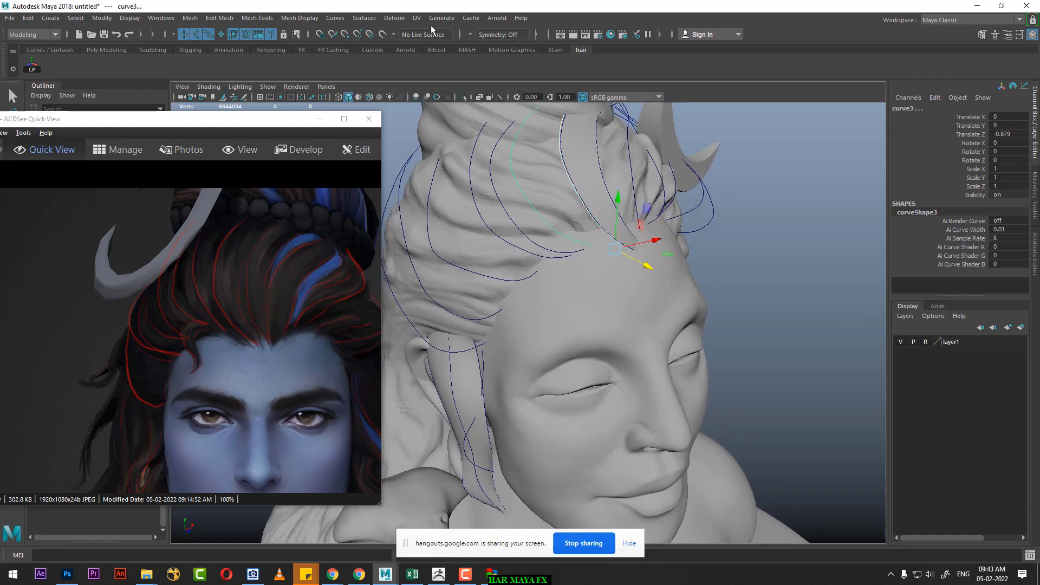
click(364, 18)
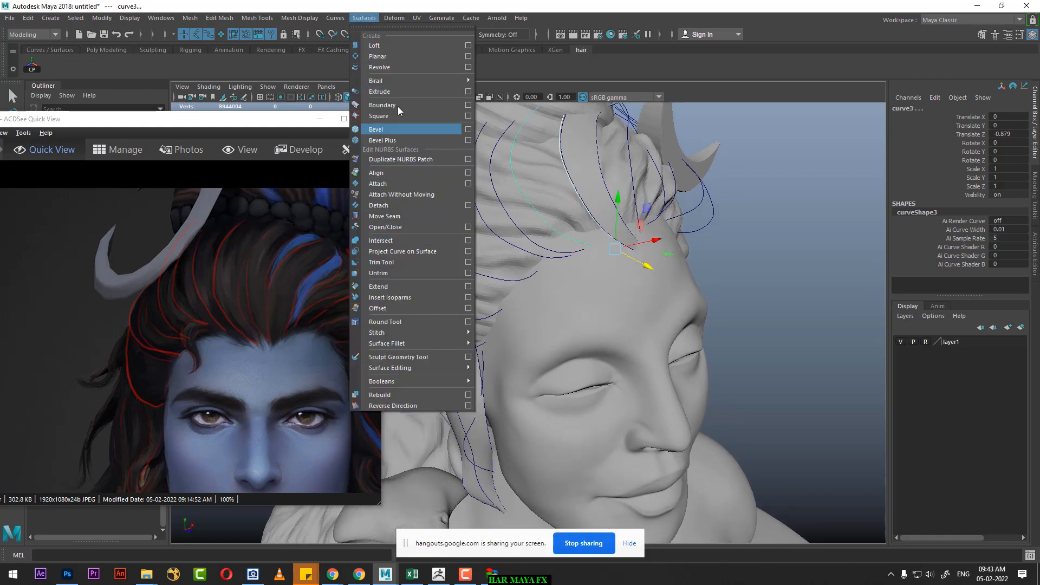
click(392, 47)
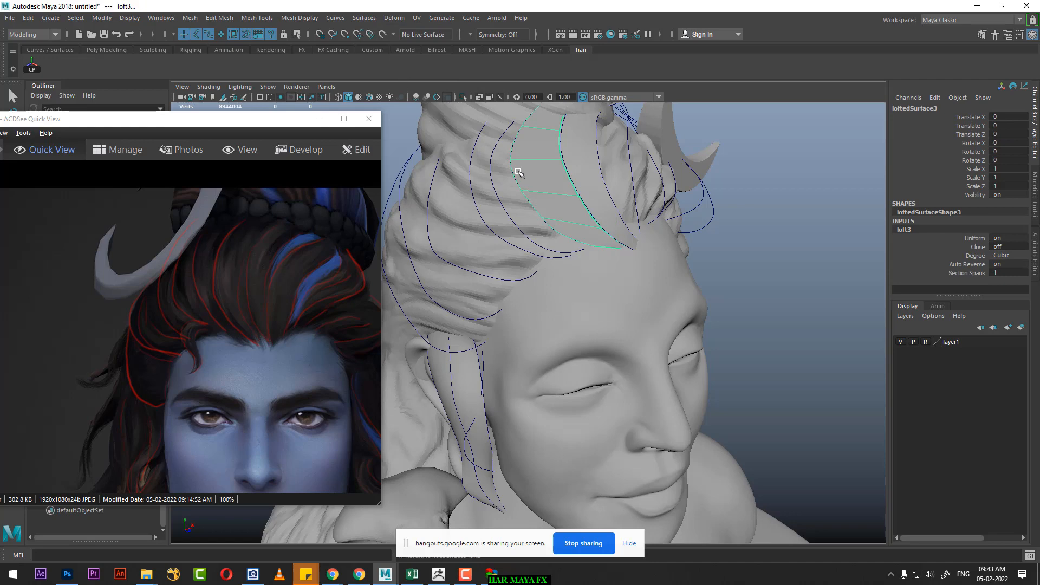
alt+drag(518, 172, 606, 174)
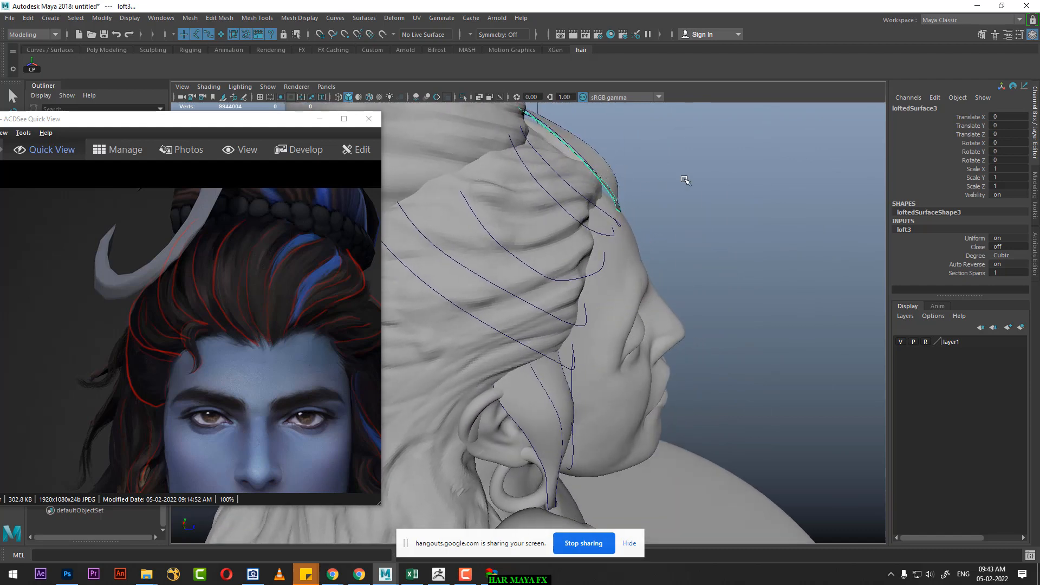
Step: Reshape curve3 on the outer edge of the new lofted strand through its CVs, including cv[3:4]
click(598, 172)
alt+drag(588, 193, 616, 194)
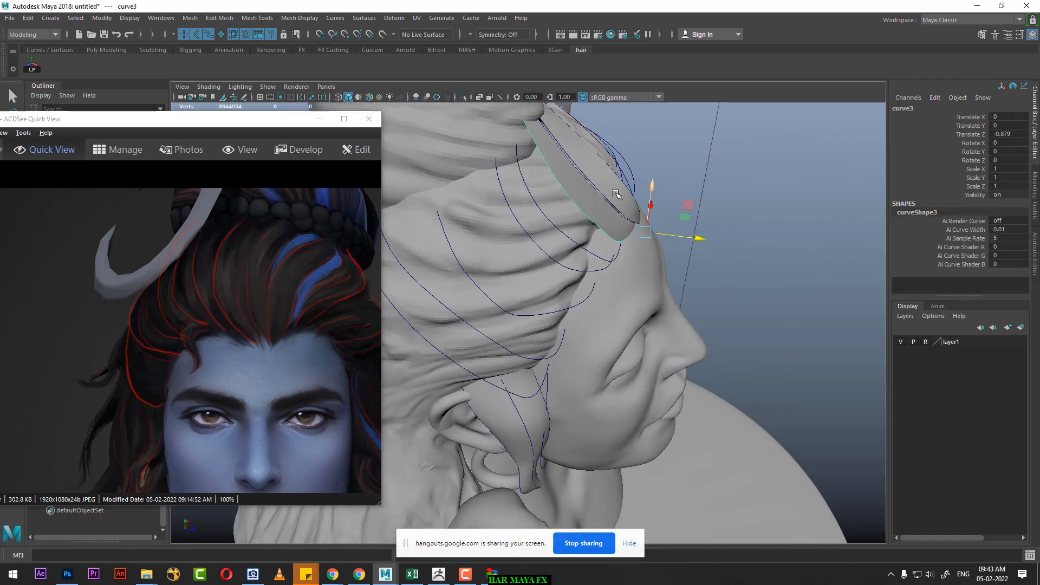
right_drag(715, 152, 634, 160)
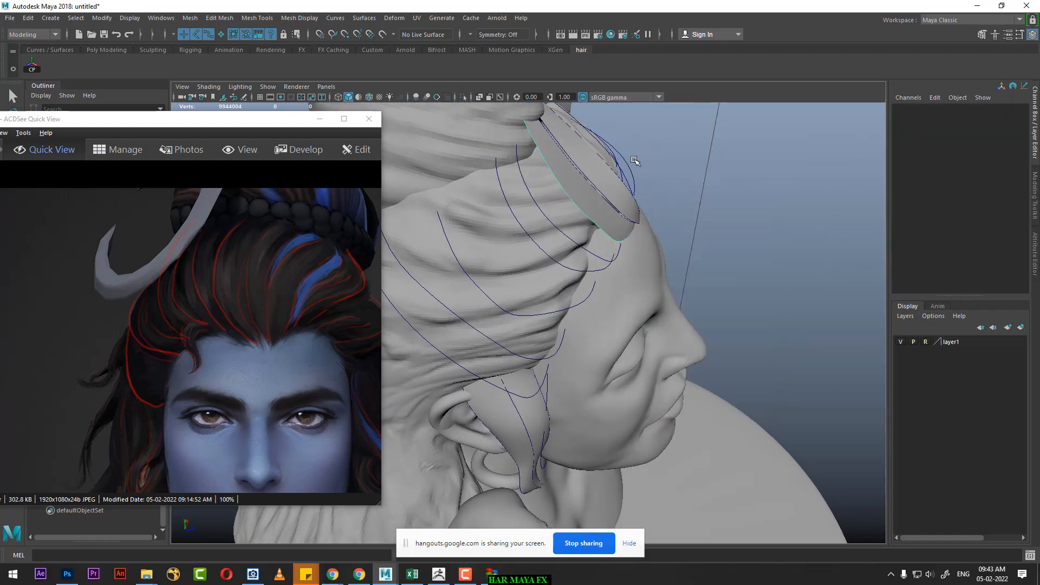
click(566, 197)
alt+drag(653, 194, 640, 174)
click(696, 172)
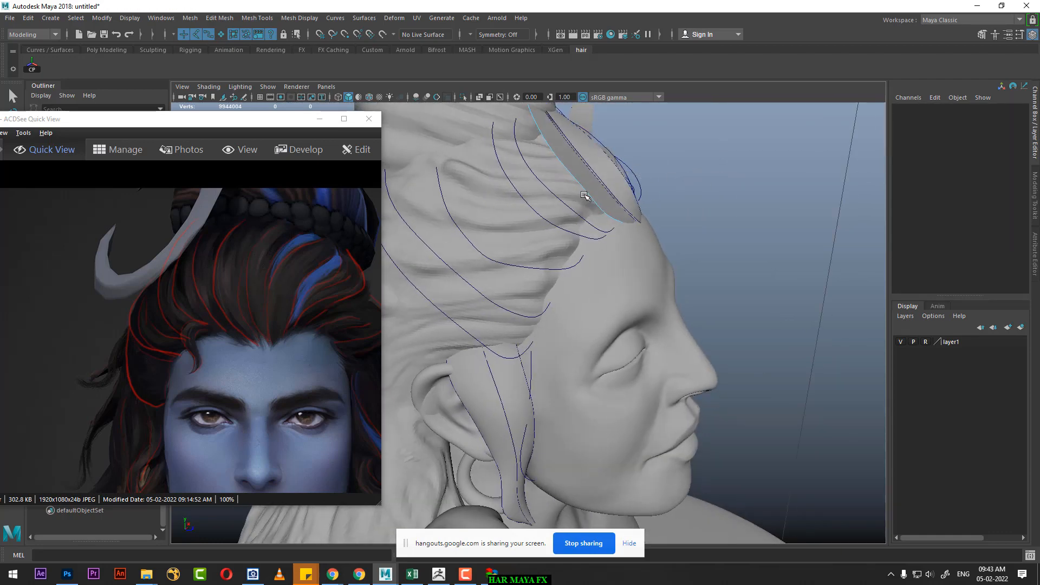
right_drag(584, 195, 638, 178)
click(684, 156)
click(570, 172)
right_drag(715, 147, 616, 146)
mouse_move(558, 153)
alt+mouse_down()
mouse_move(583, 139)
mouse_move(555, 159)
mouse_move(571, 169)
alt+mouse_up()
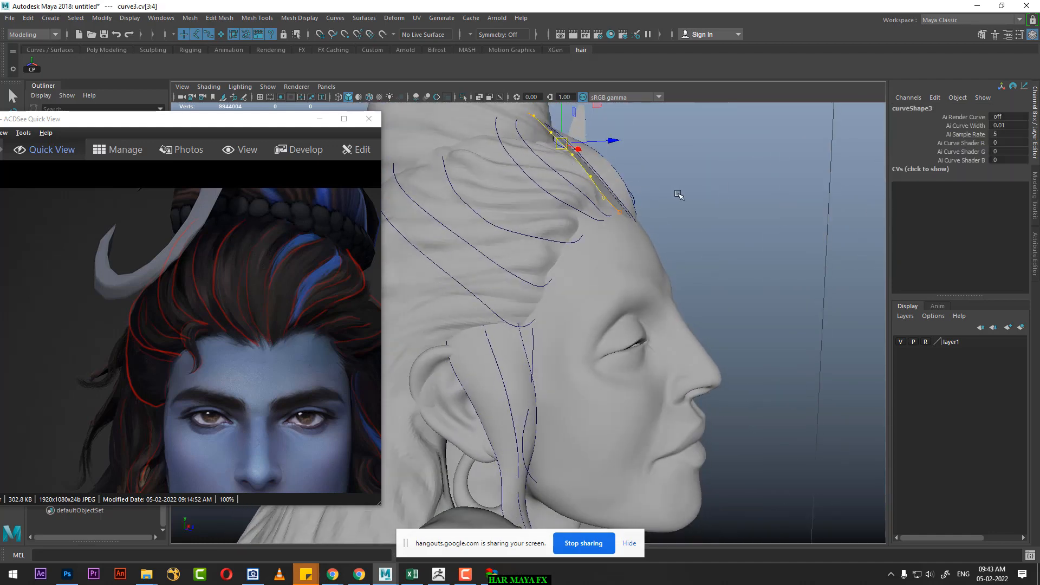
Step: Examine from the side and the front how curve3 and its lofted strand sit against the head, and leave CV editing
key(space)
drag(679, 194, 619, 171)
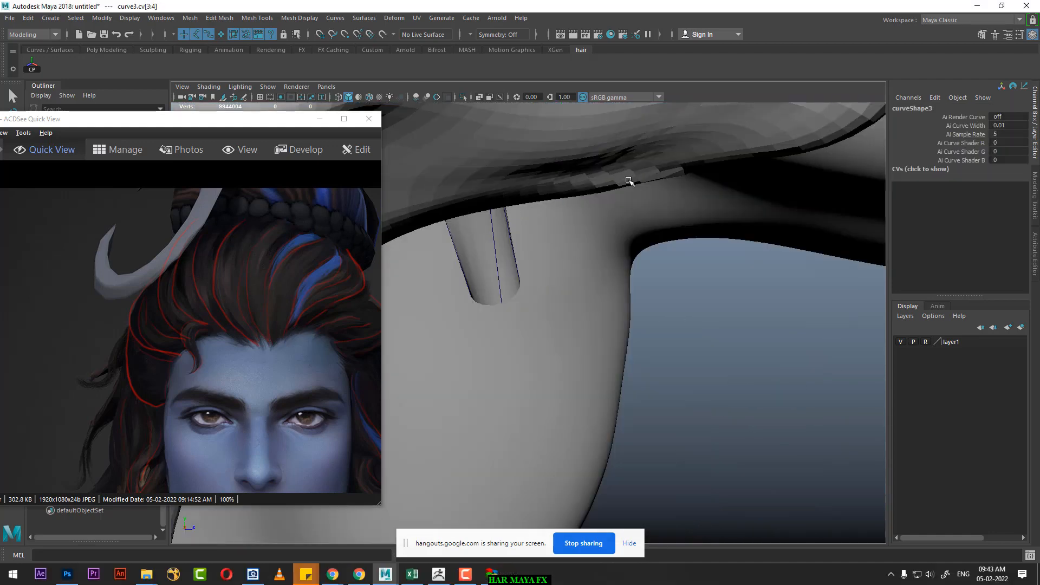
scroll(623, 178, down, 15)
scroll(658, 364, up, 5)
alt+middle_drag(584, 187, 621, 293)
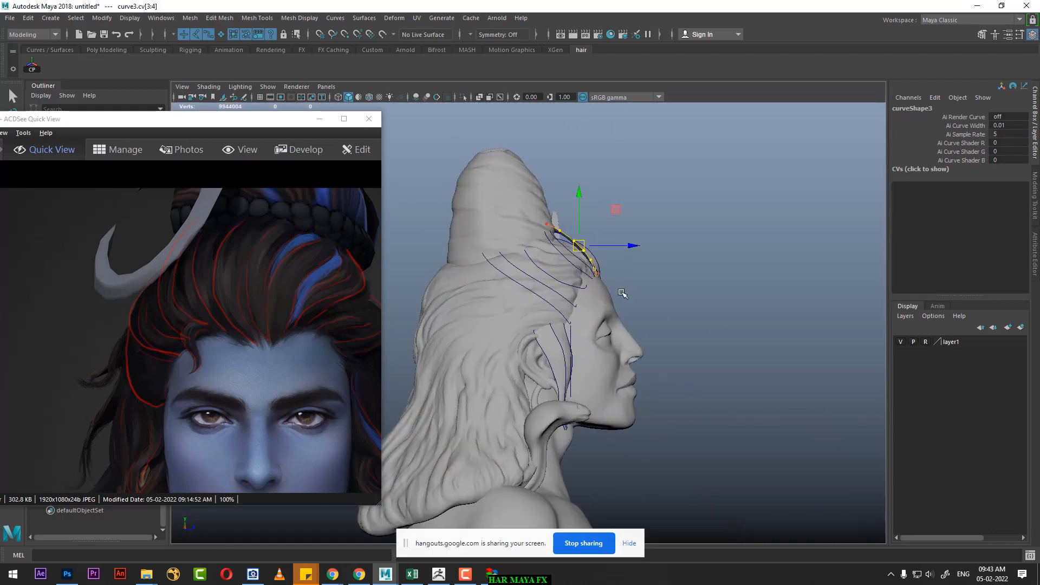
scroll(622, 293, up, 4)
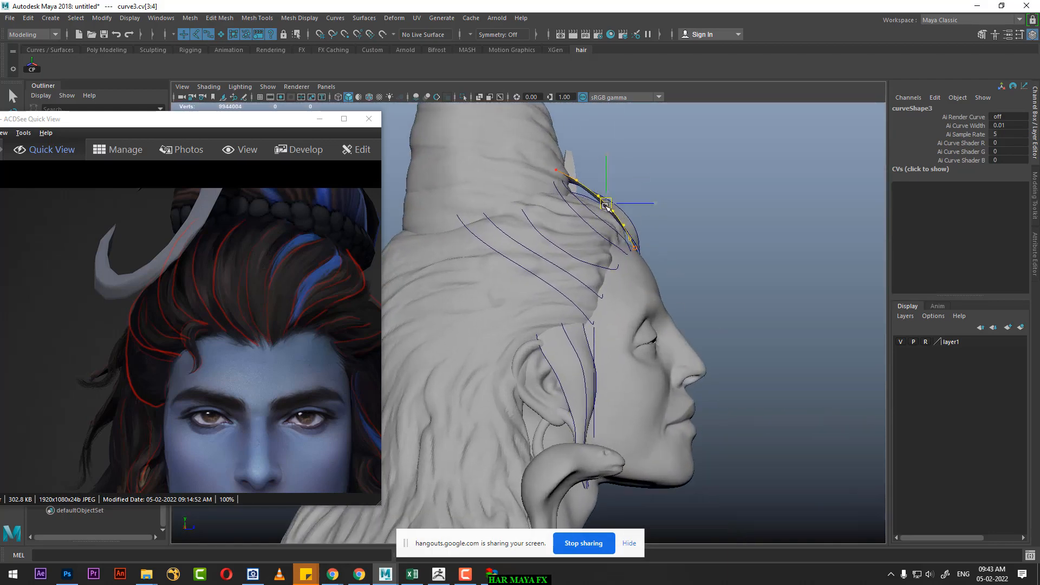
key(space)
alt+drag(650, 152, 567, 229)
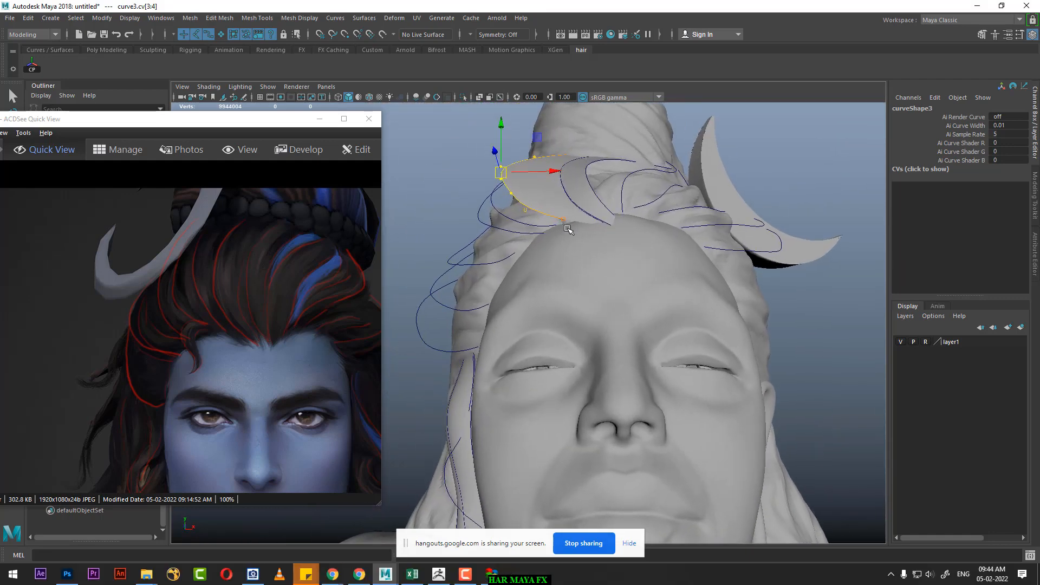
alt+drag(547, 194, 635, 222)
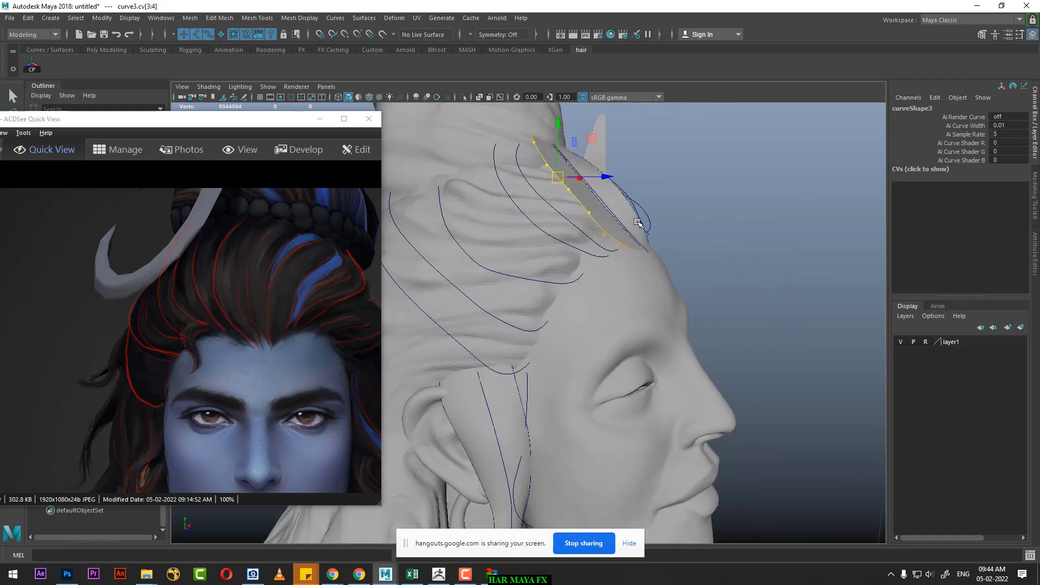
right_drag(601, 206, 666, 172)
click(708, 198)
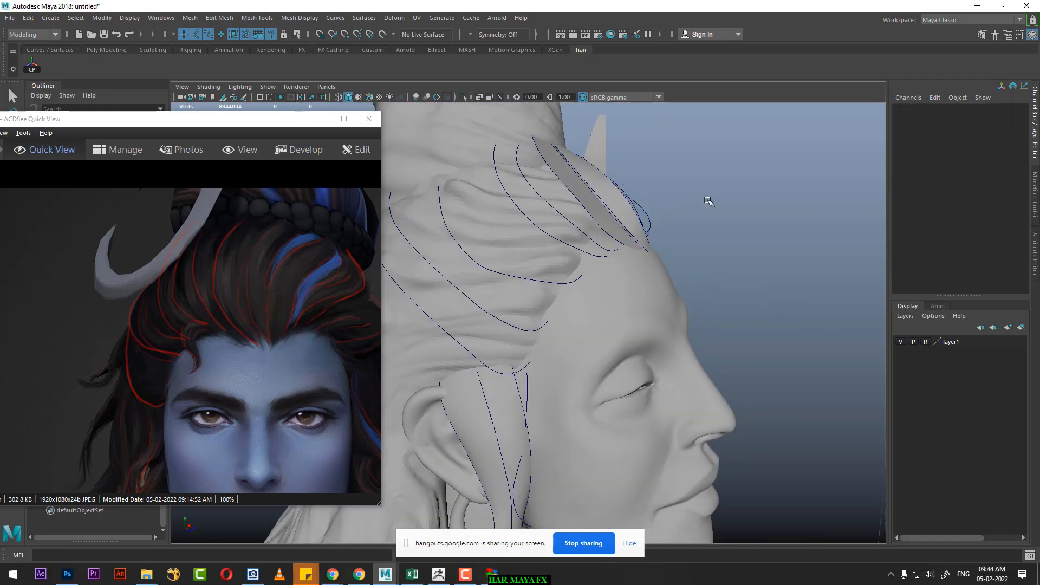
Step: Delete the lofted surface between the copy of curve2 and curve3
alt+drag(709, 198, 669, 208)
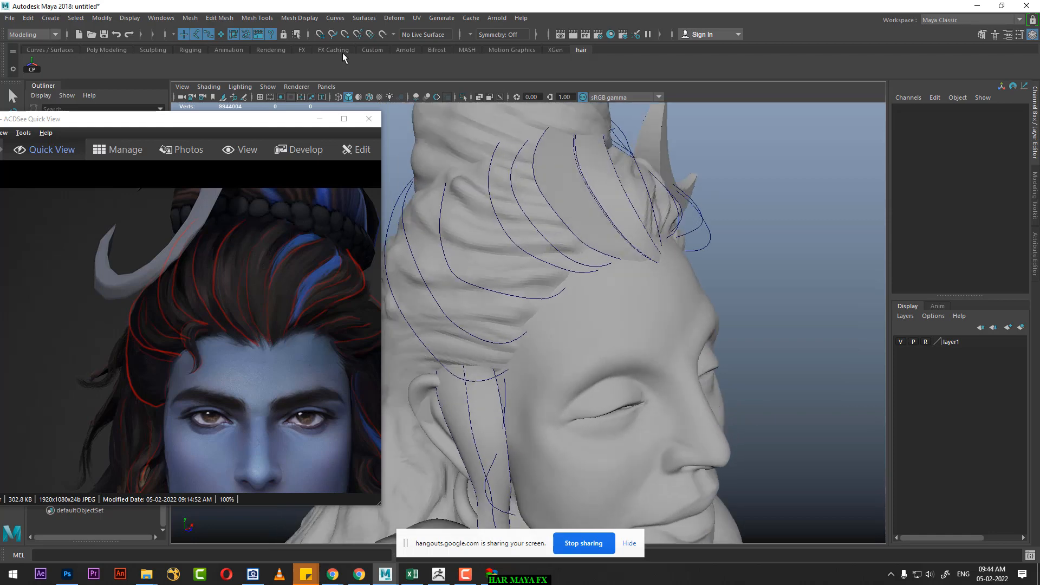
click(583, 216)
click(702, 211)
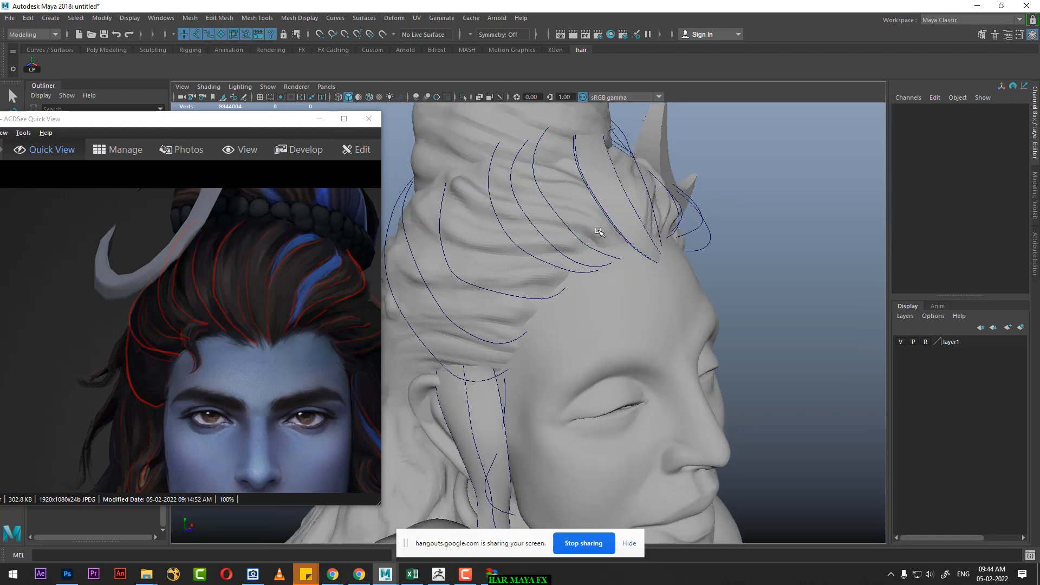
Step: Duplicate curve3 and move the copy sideways towards the middle strand, to Translate X 0.104
click(579, 234)
alt+drag(592, 226, 614, 244)
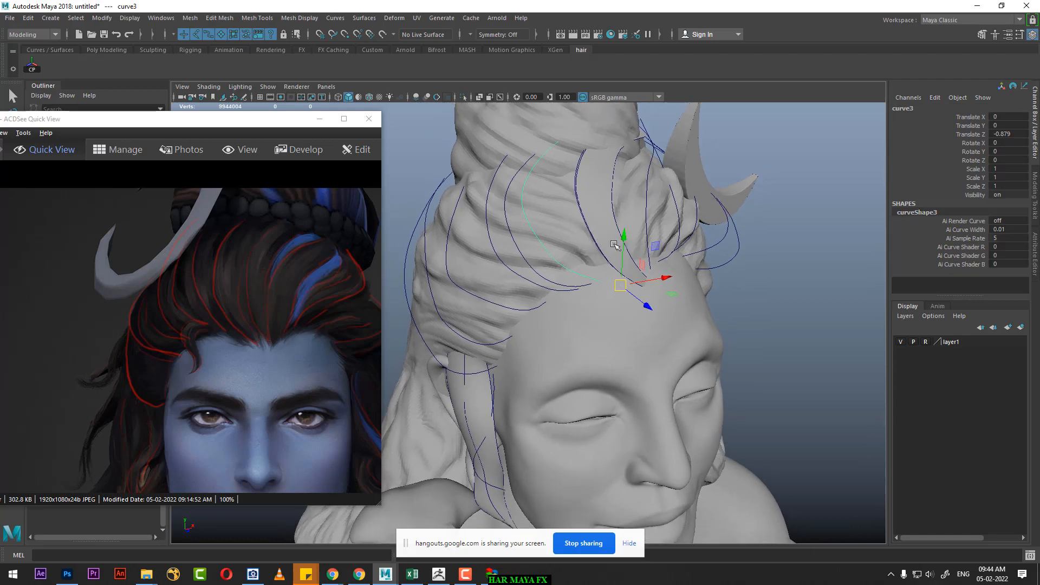
key(ctrl+d)
drag(659, 281, 718, 198)
Step: Adjust the CVs of curve3's copy, cv[2:5], with soft selection to fit it beside the middle strand
right_drag(784, 146, 716, 144)
alt+drag(599, 169, 571, 163)
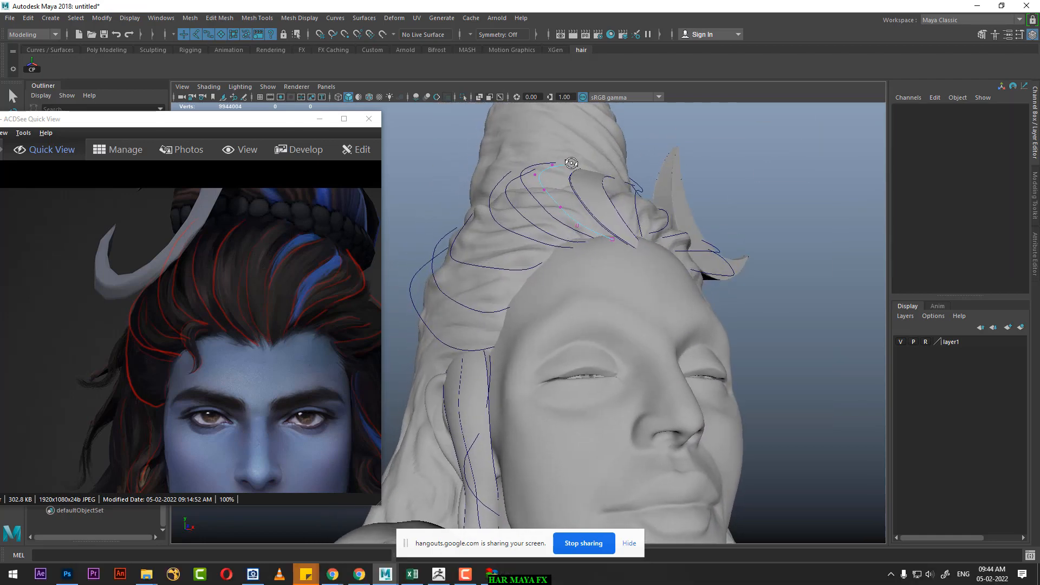
drag(533, 214, 591, 219)
key(b)
right_drag(746, 174, 758, 163)
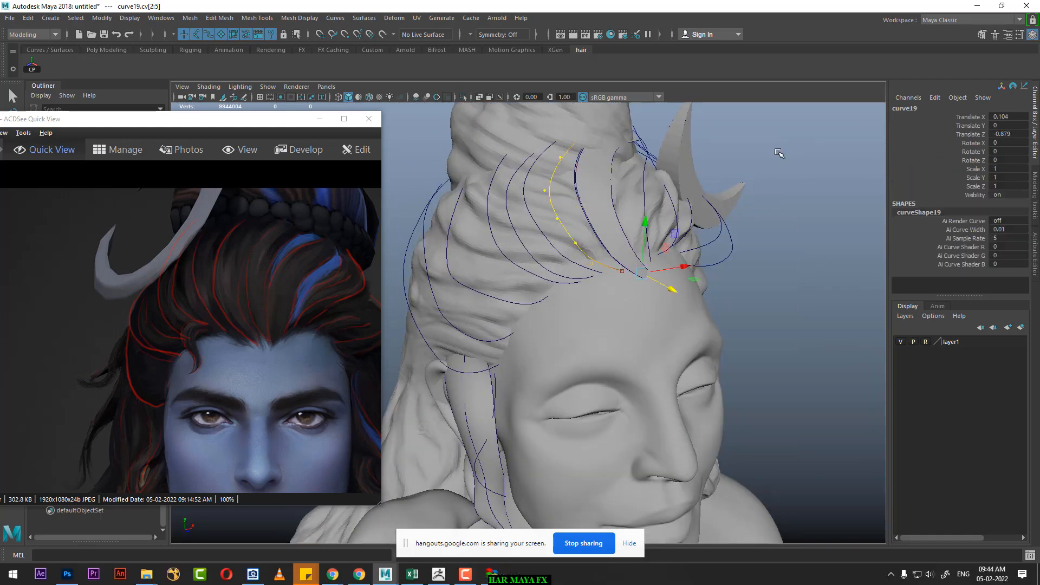
Step: Loft a strand surface through the copy of curve2, the copy of curve3 and curve3, and clear the selection
scroll(677, 227, up, 2)
alt+drag(639, 249, 697, 247)
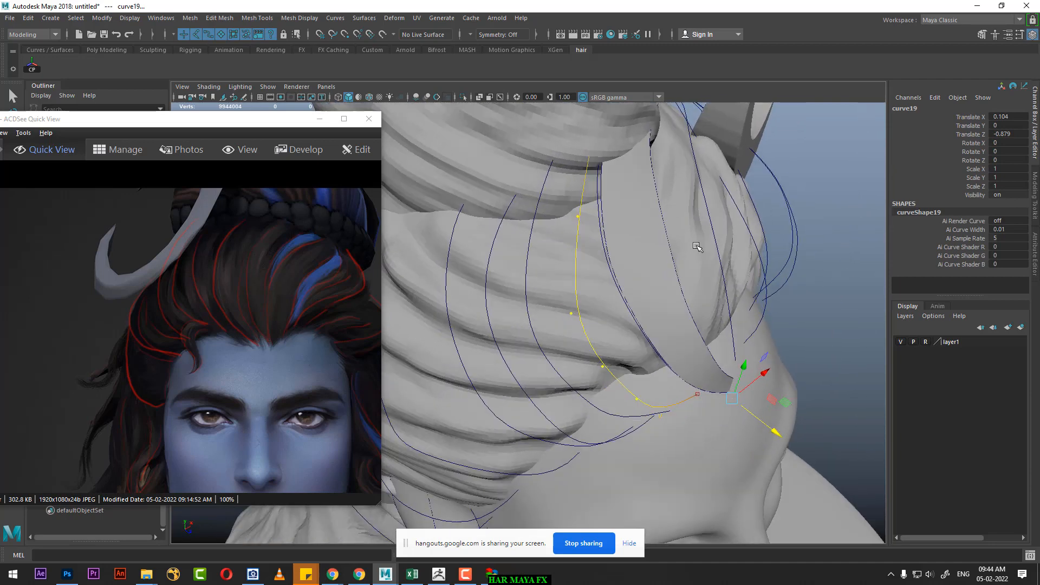
click(597, 210)
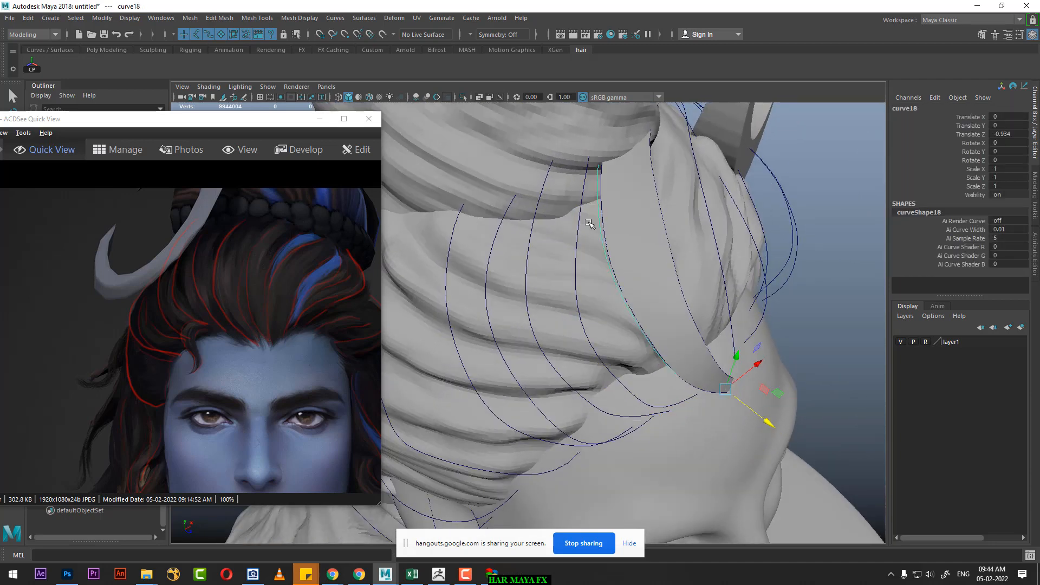
shift+click(575, 237)
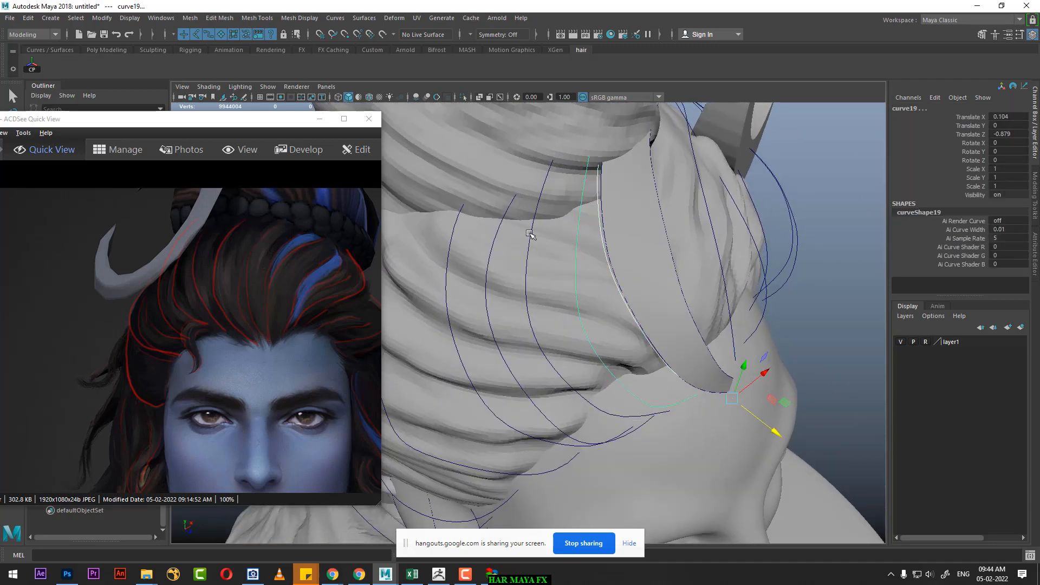
shift+click(532, 239)
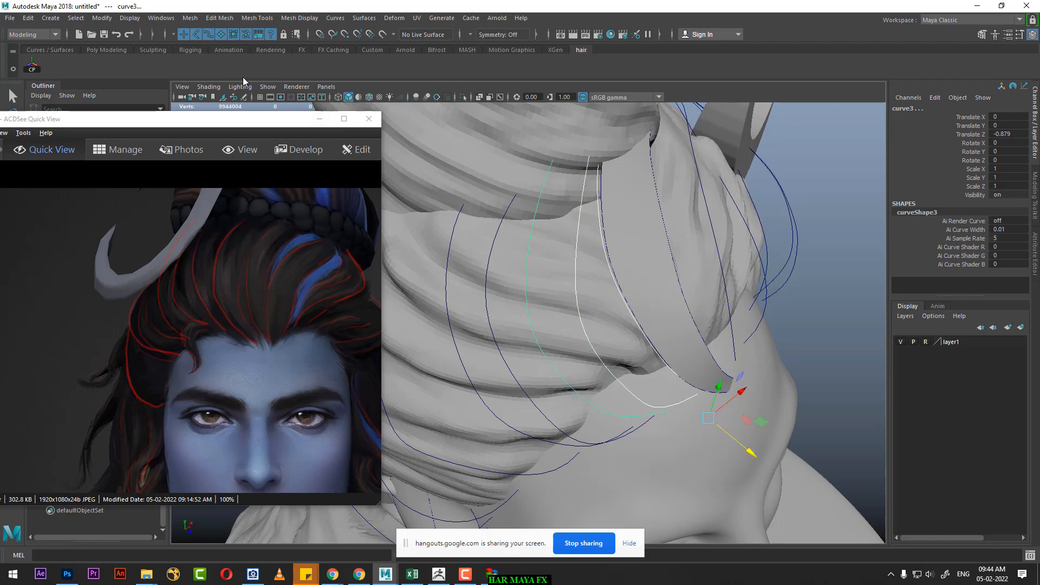
click(364, 18)
click(387, 48)
alt+drag(541, 238, 761, 219)
click(690, 243)
Step: Examine from the front and the side how the new lofted strand sits beside the middle strand
alt+drag(691, 244, 662, 214)
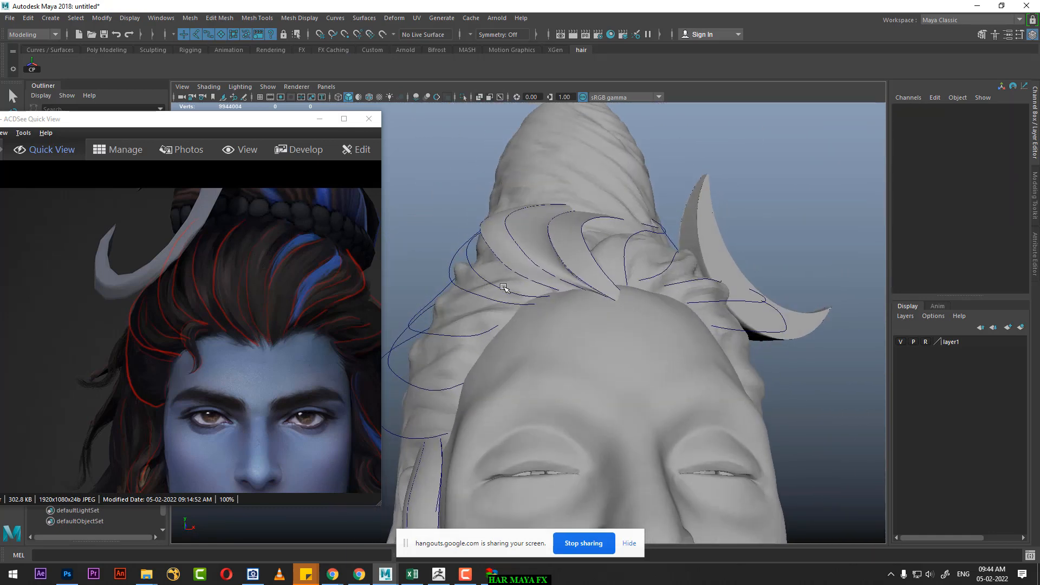
alt+drag(594, 295, 624, 309)
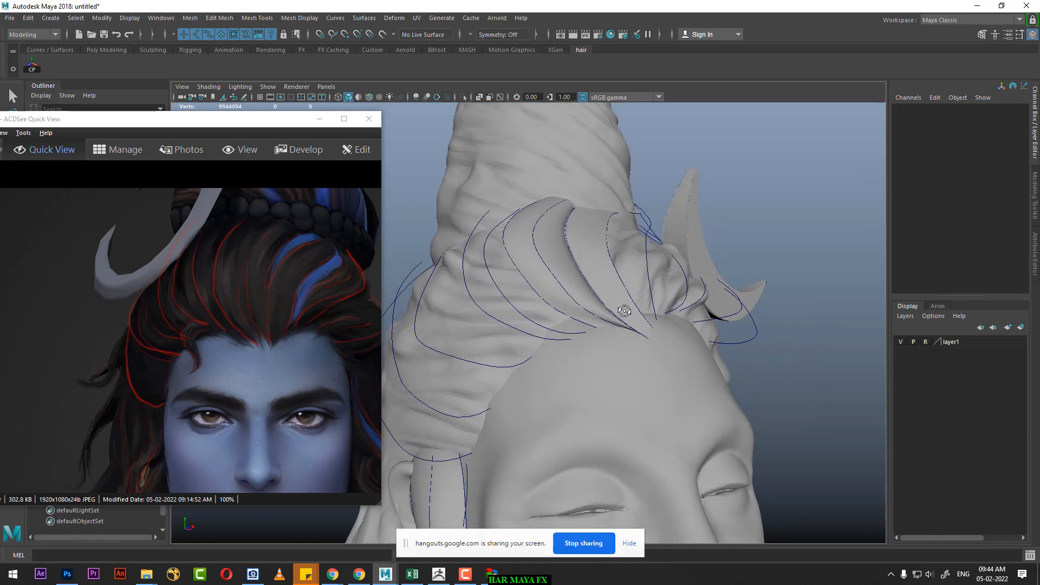
alt+right_drag(624, 309, 658, 357)
alt+drag(658, 356, 615, 316)
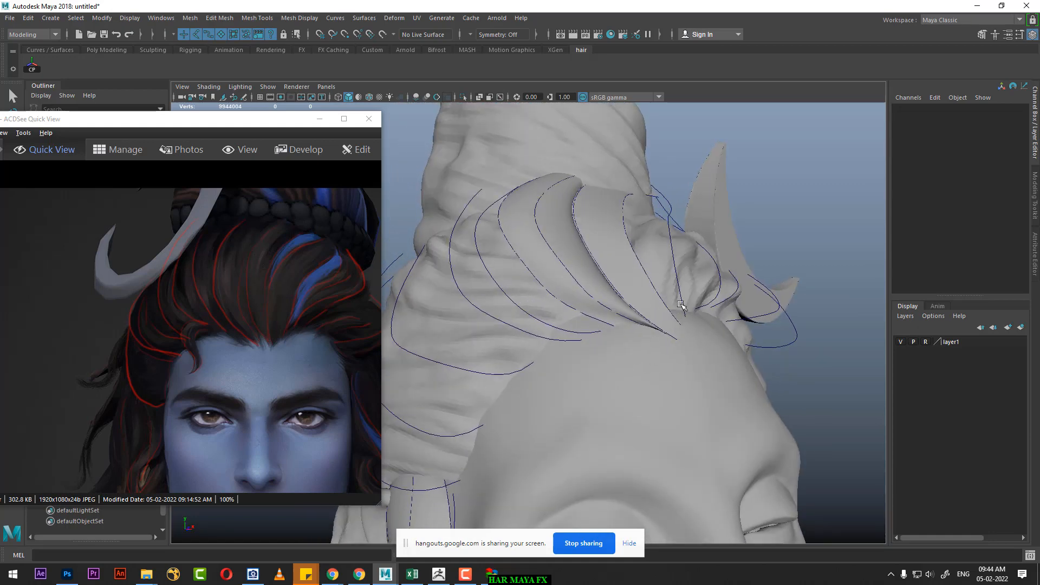
key(ctrl+z)
alt+drag(780, 238, 777, 240)
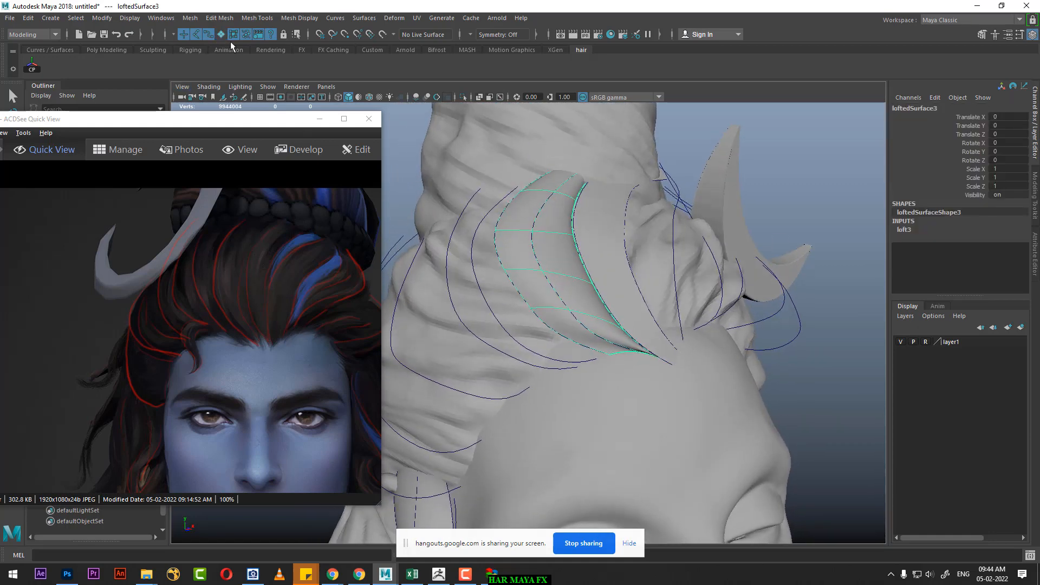
click(835, 150)
Step: Adjust the hairline end, cv[0], of curve3's copy with soft selection to refine the tip of the lofted strand
click(548, 282)
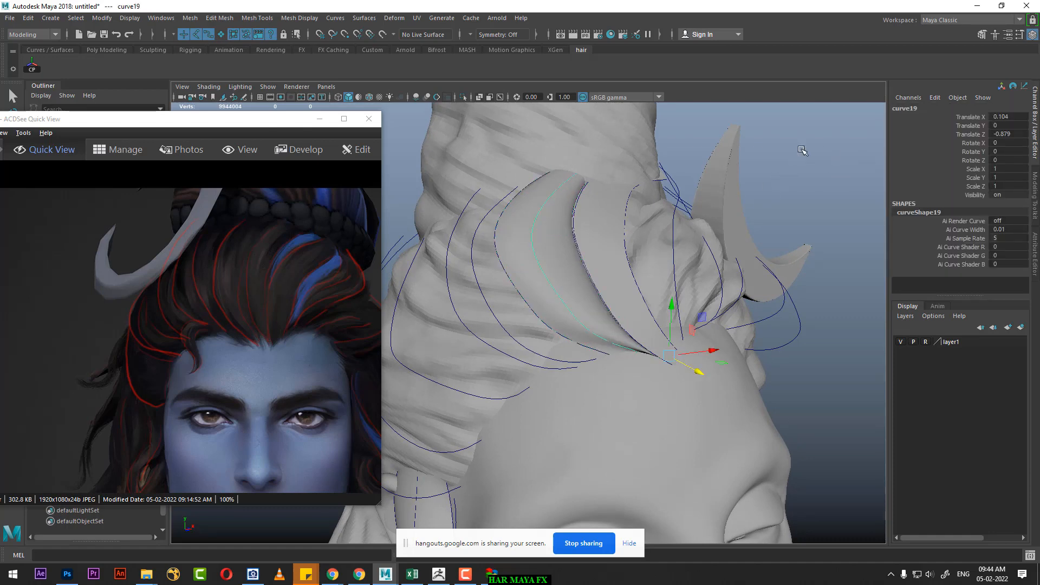
right_drag(813, 141, 750, 139)
alt+middle_drag(660, 349, 641, 256)
drag(615, 269, 634, 248)
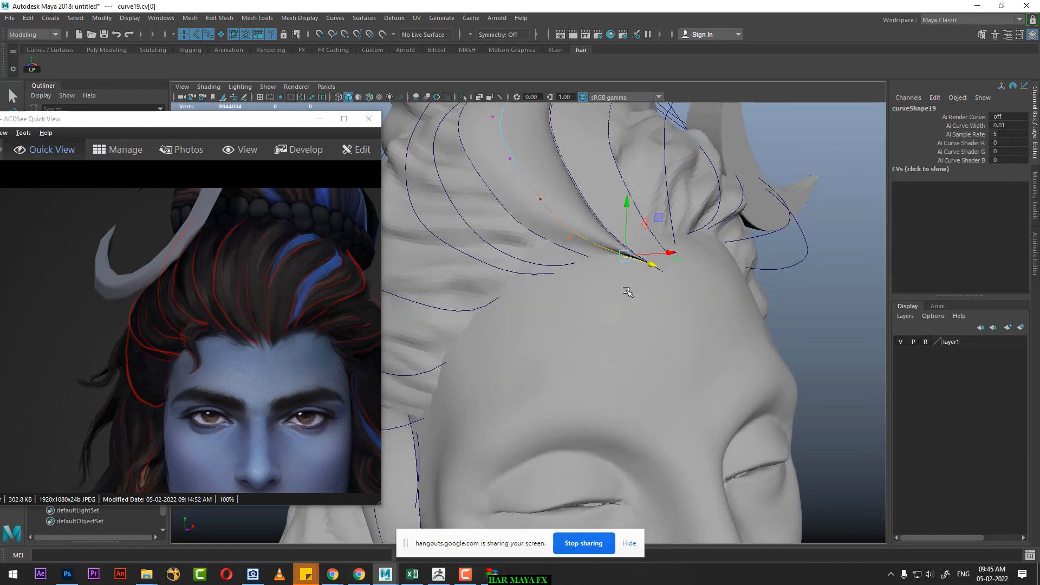
mouse_move(627, 292)
alt+mouse_down()
mouse_move(593, 272)
mouse_move(631, 300)
alt+mouse_up()
key(space)
scroll(628, 300, up, 4)
alt+middle_drag(617, 299, 594, 370)
scroll(601, 355, up, 1)
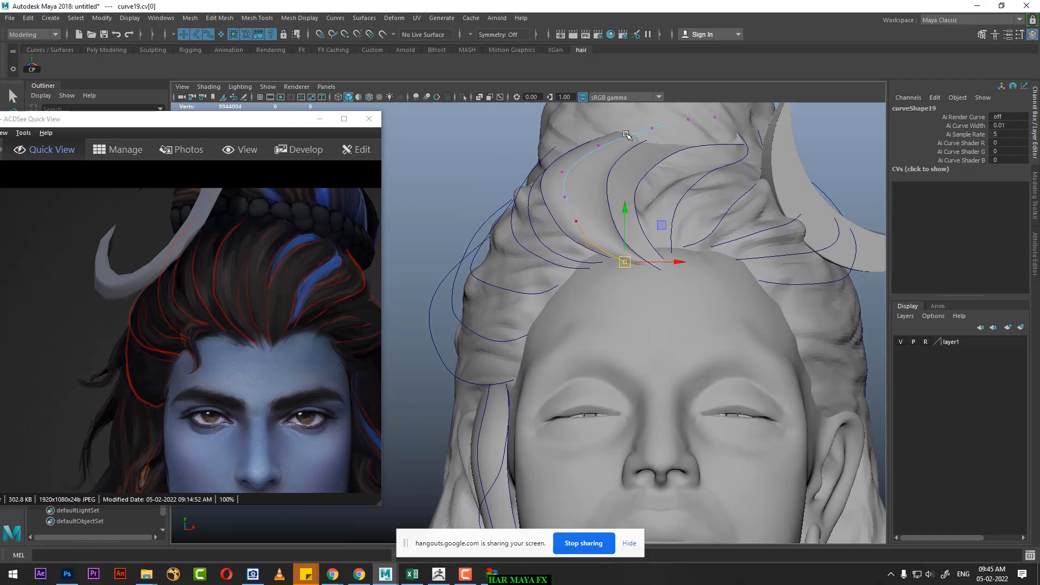
key(space)
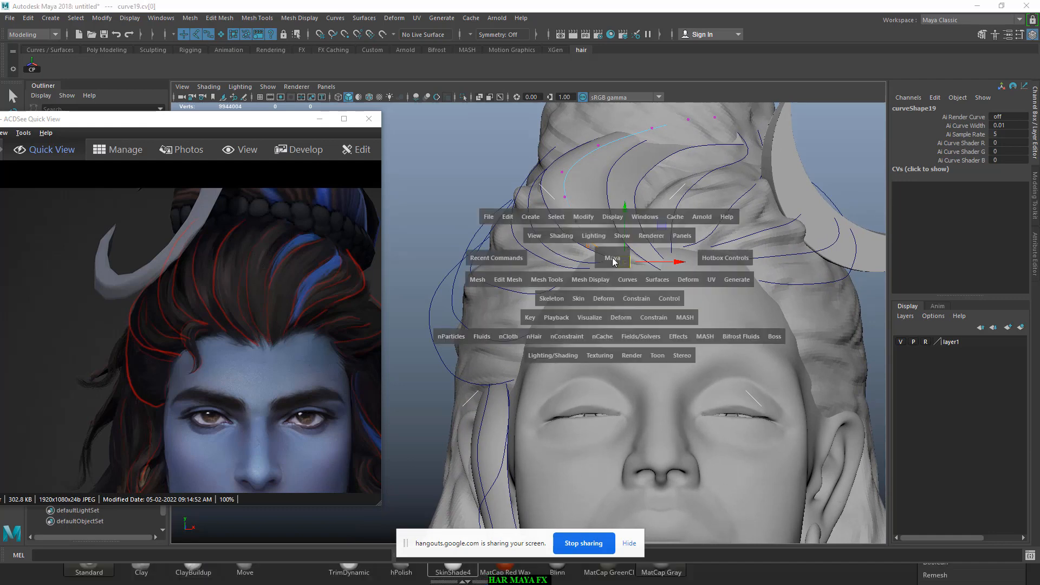
drag(613, 259, 634, 247)
right_drag(575, 205, 628, 183)
click(724, 161)
Step: Duplicate curve3 again and shift the copy slightly along Z, to Translate Z -0.893
click(568, 223)
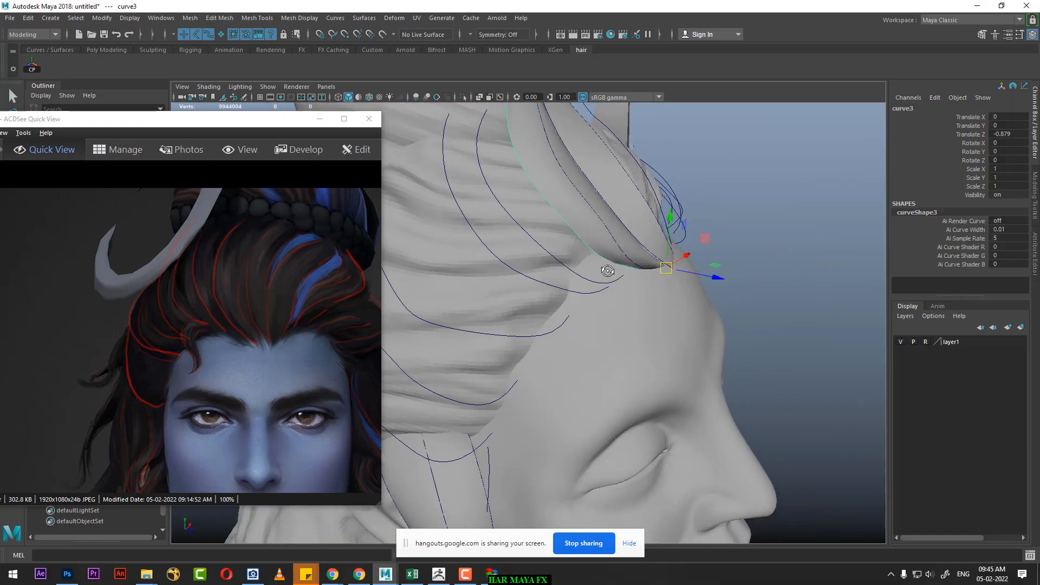
alt+drag(568, 223, 576, 263)
key(ctrl+d)
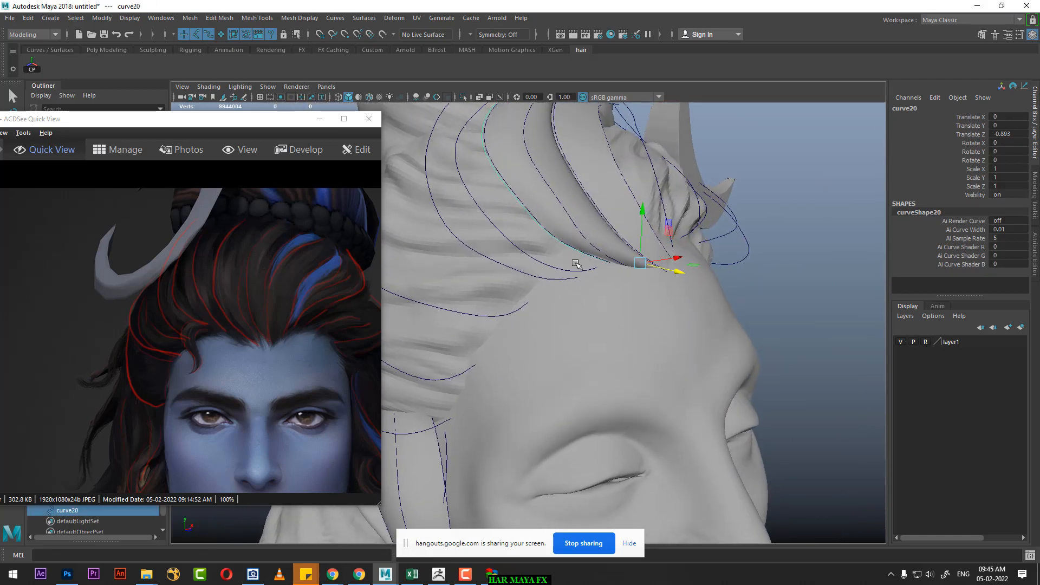
Step: Loft a strand surface between the new copy of curve3 and curve4, and clear the selection
click(504, 237)
alt+drag(504, 237, 483, 195)
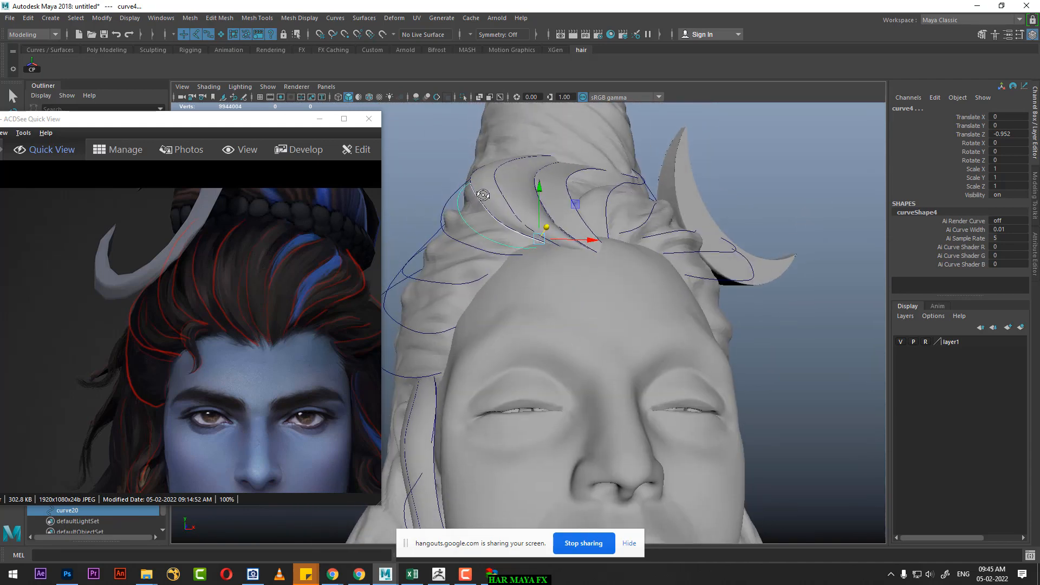
click(394, 17)
click(364, 18)
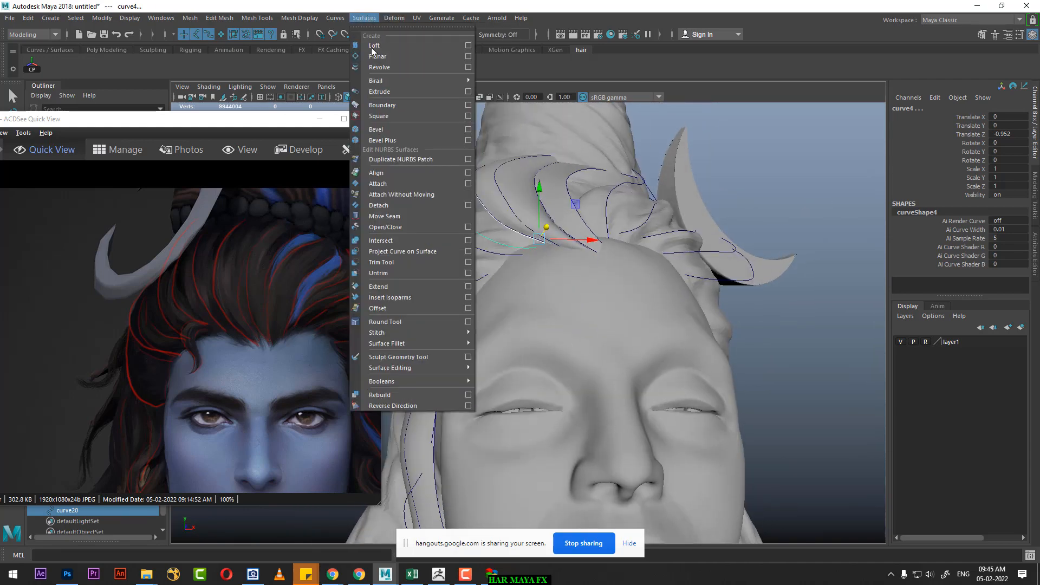
click(391, 46)
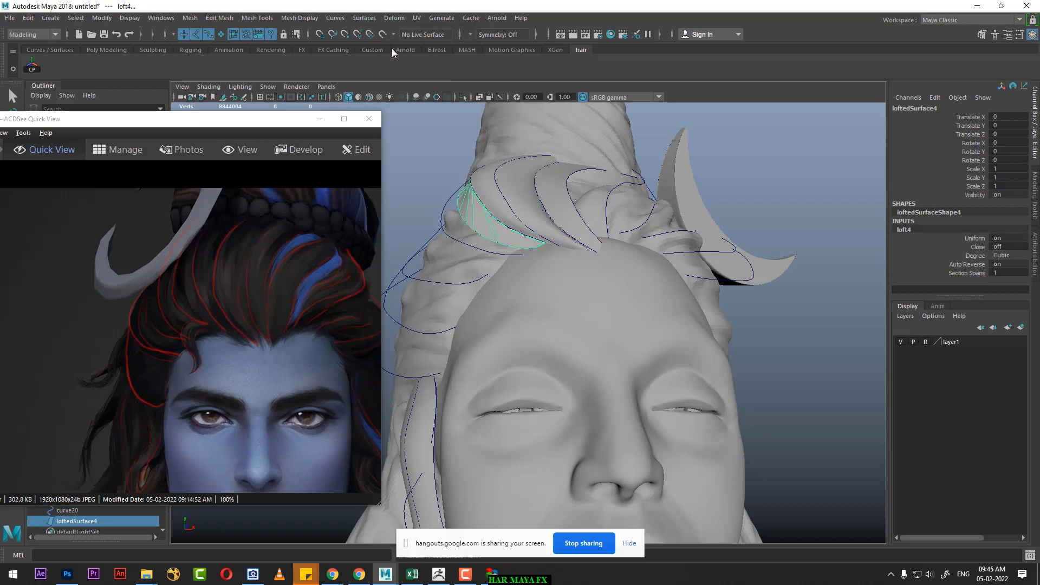
alt+drag(525, 212, 578, 232)
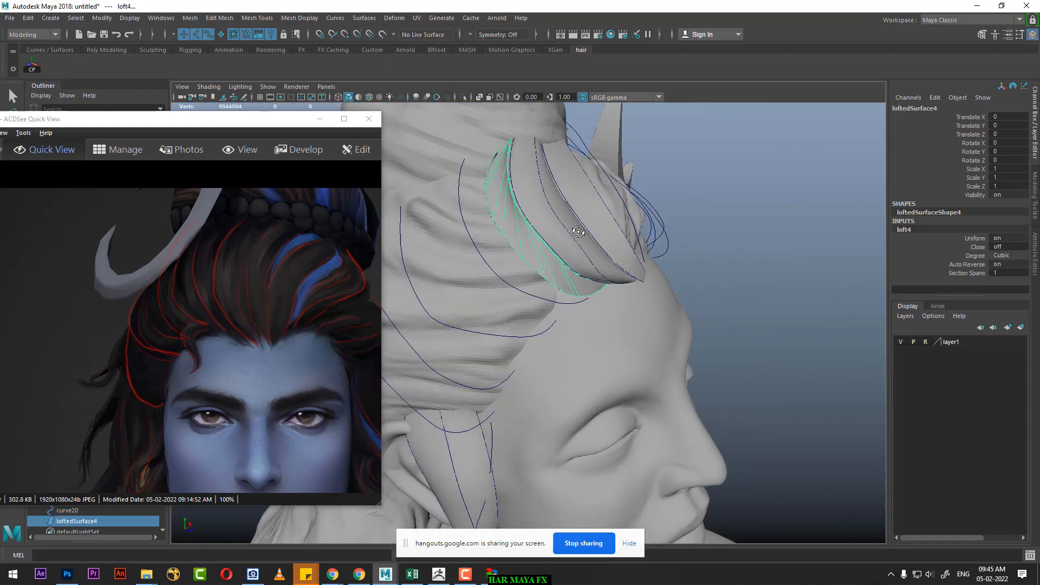
click(704, 159)
mouse_move(677, 187)
alt+mouse_down()
mouse_move(587, 203)
mouse_move(557, 154)
mouse_move(612, 220)
mouse_move(677, 199)
alt+mouse_up()
Step: Loft a strand surface between curve4 and curve5, and clear the selection
click(536, 233)
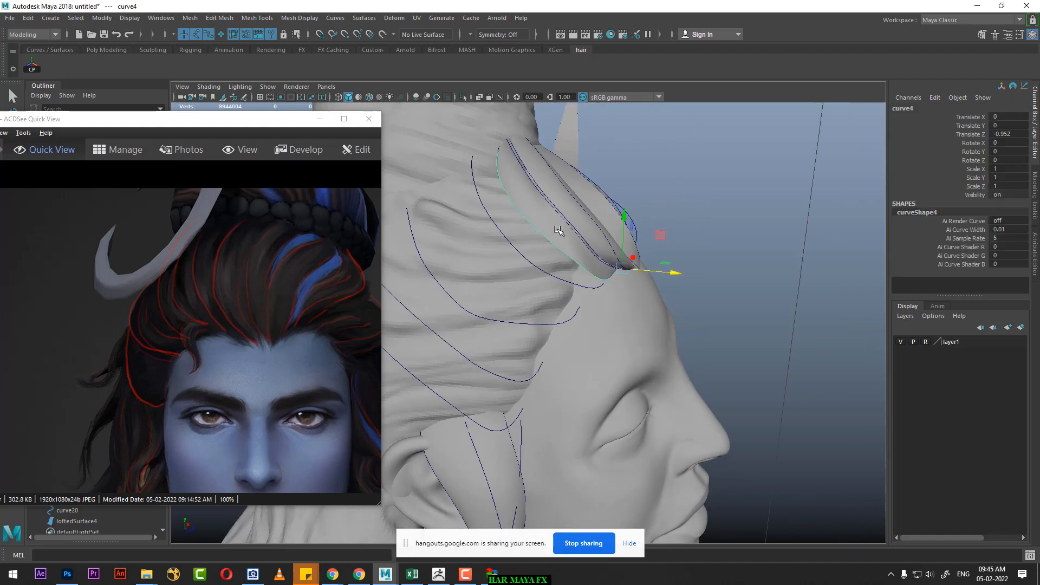
alt+drag(536, 233, 514, 251)
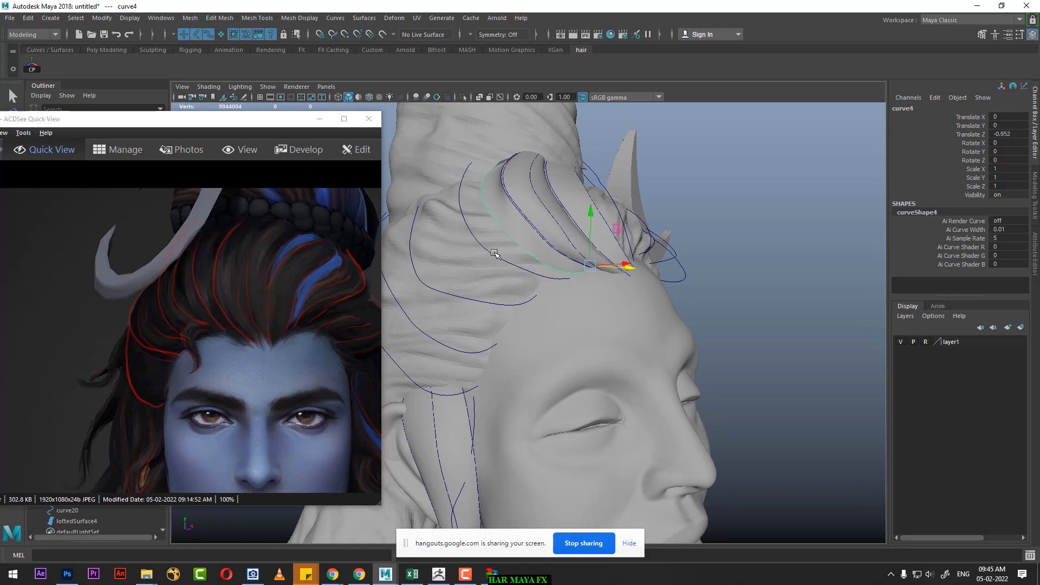
shift+click(493, 254)
click(364, 18)
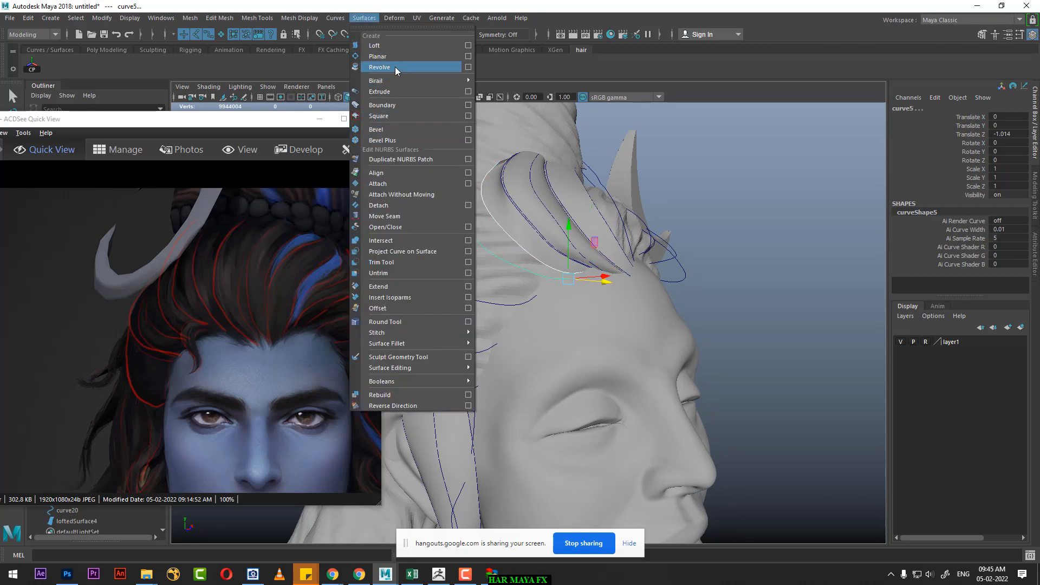
click(394, 47)
click(724, 201)
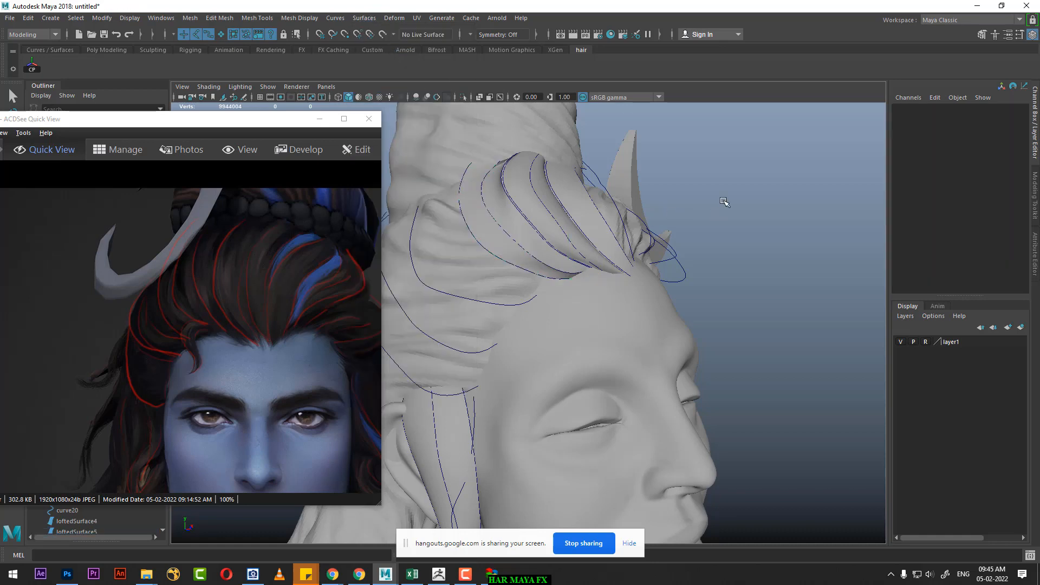
Step: Duplicate curve5 and move the copy outward and back to Translate X -0.1, Y -0.053, Z -1.07
alt+drag(724, 202, 547, 276)
click(564, 223)
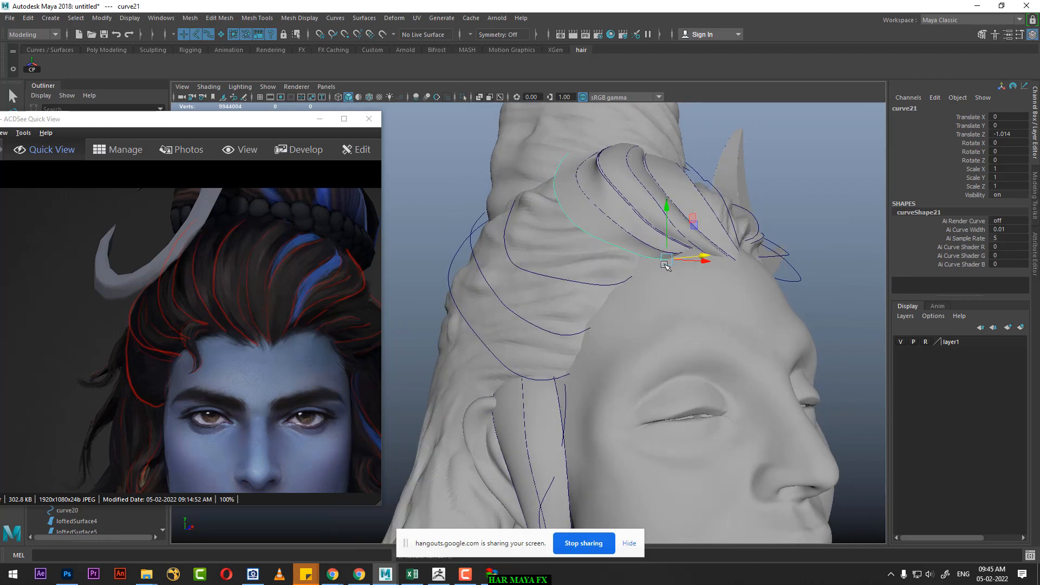
key(ctrl+d)
mouse_move(665, 259)
mouse_down()
mouse_move(638, 275)
mouse_move(666, 265)
mouse_move(652, 256)
mouse_up()
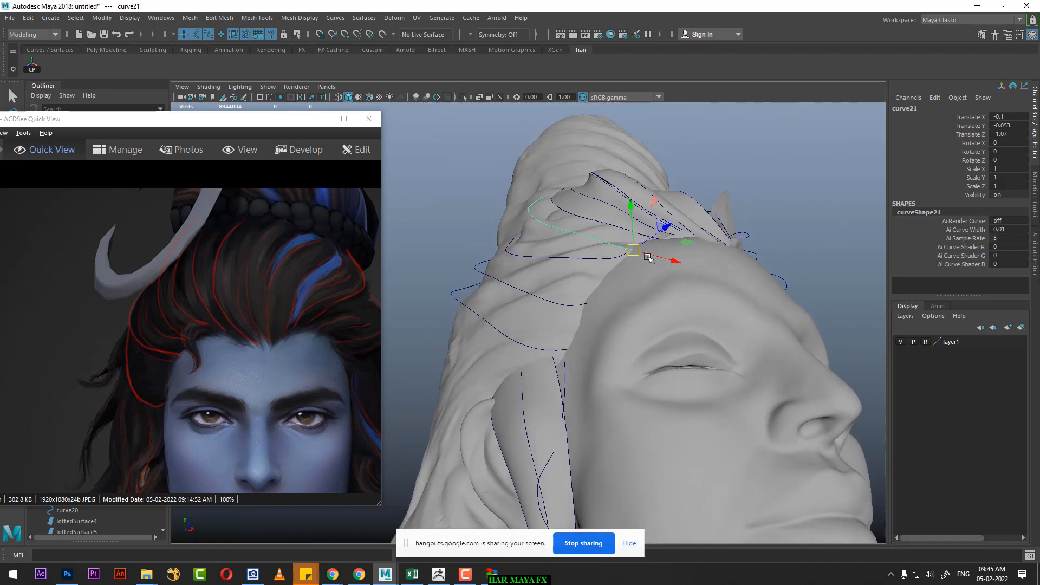
Step: Loft a strand surface through curve5, its copy and curve6, and clear the selection
click(573, 218)
alt+drag(573, 218, 606, 250)
alt+right_drag(607, 250, 613, 251)
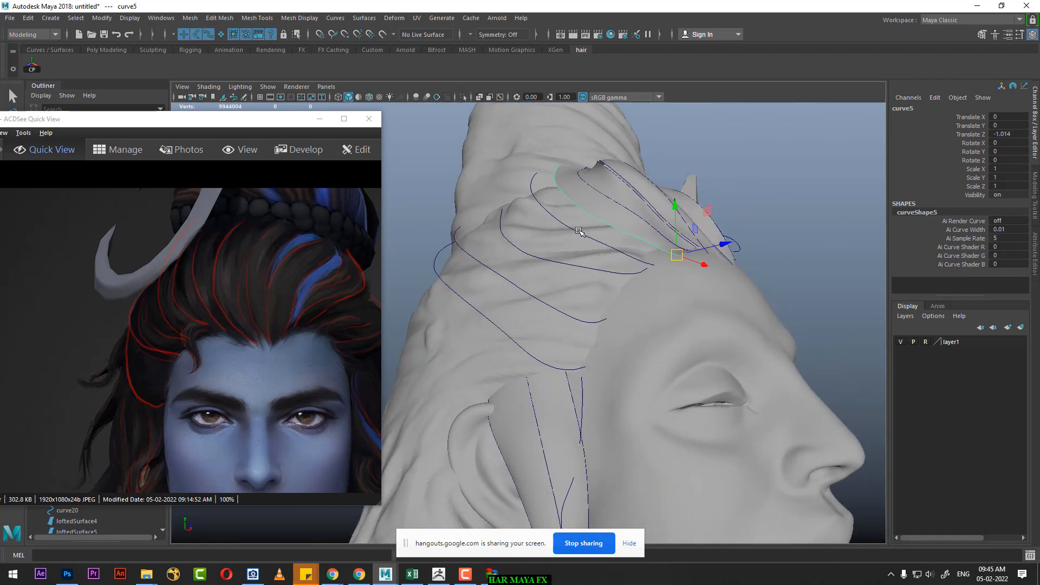
shift+click(579, 233)
shift+click(565, 266)
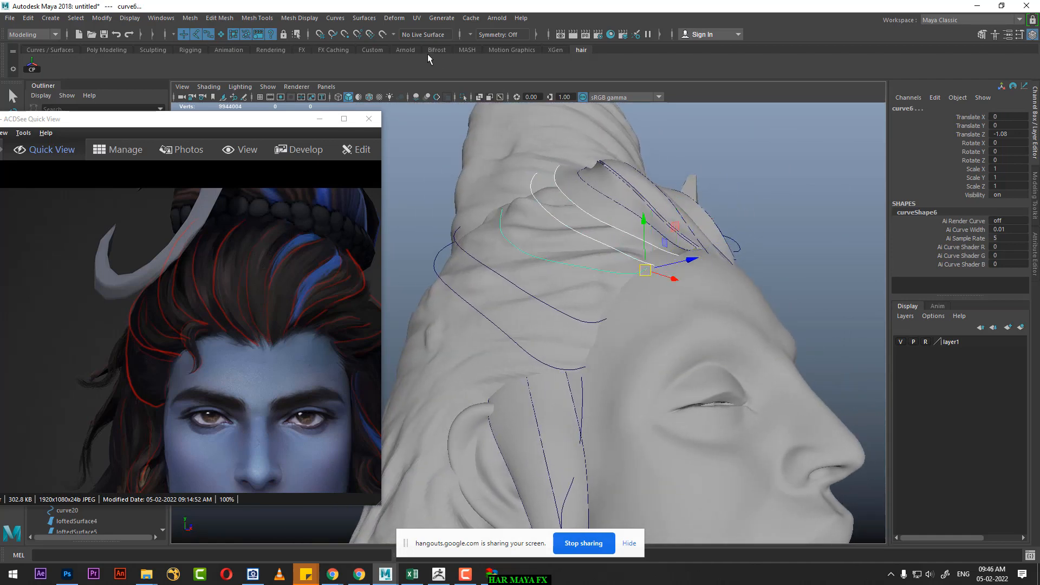
click(364, 18)
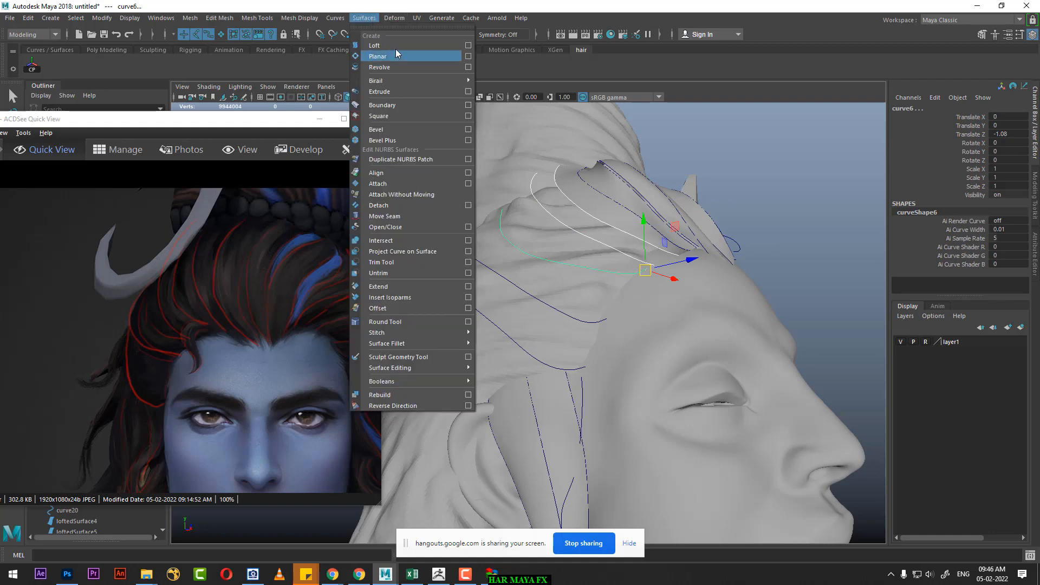
click(395, 45)
alt+drag(574, 271, 616, 284)
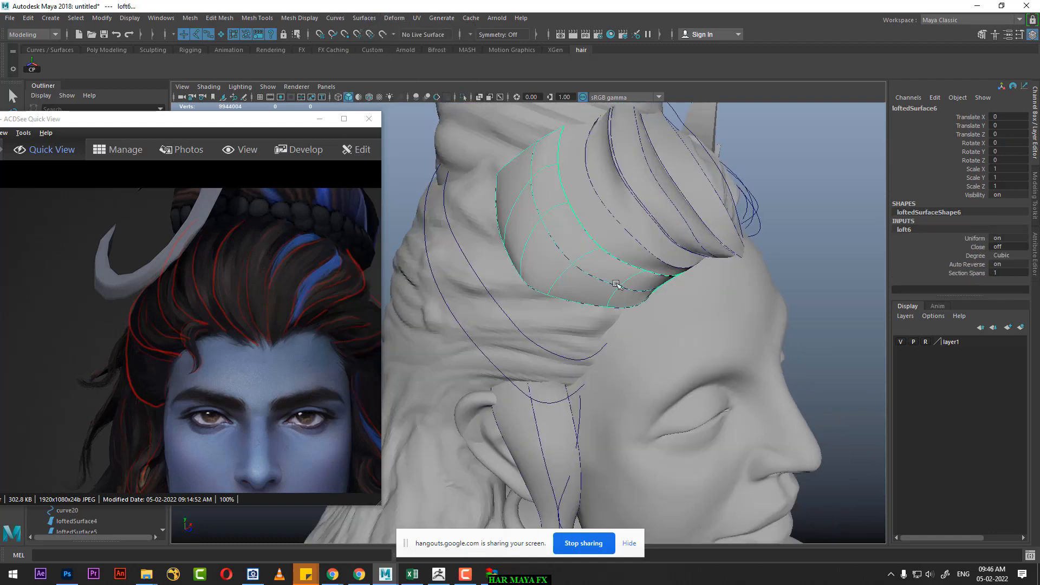
click(773, 164)
Step: Duplicate curve6 and move the copy outward and back to Translate X -0.063, Y -0.048, Z -1.13
alt+drag(773, 164, 588, 295)
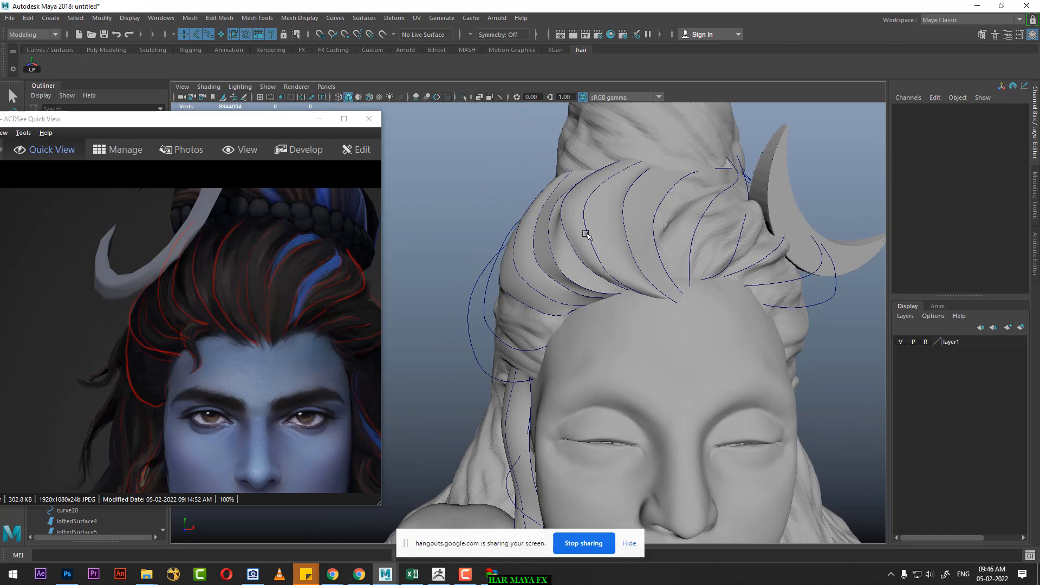
alt+drag(581, 240, 551, 251)
alt+right_drag(551, 250, 580, 275)
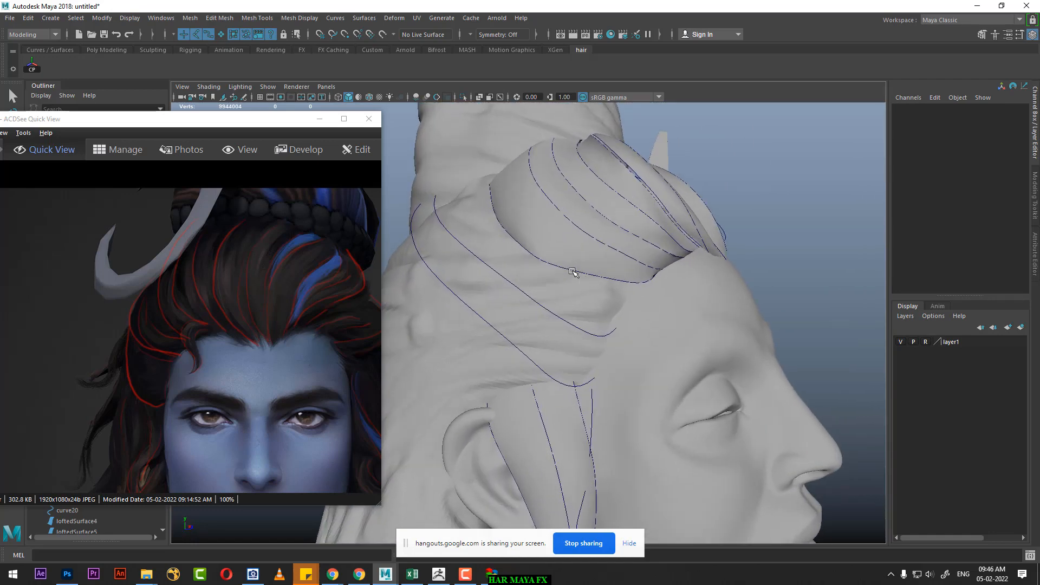
click(573, 271)
alt+drag(580, 299, 519, 289)
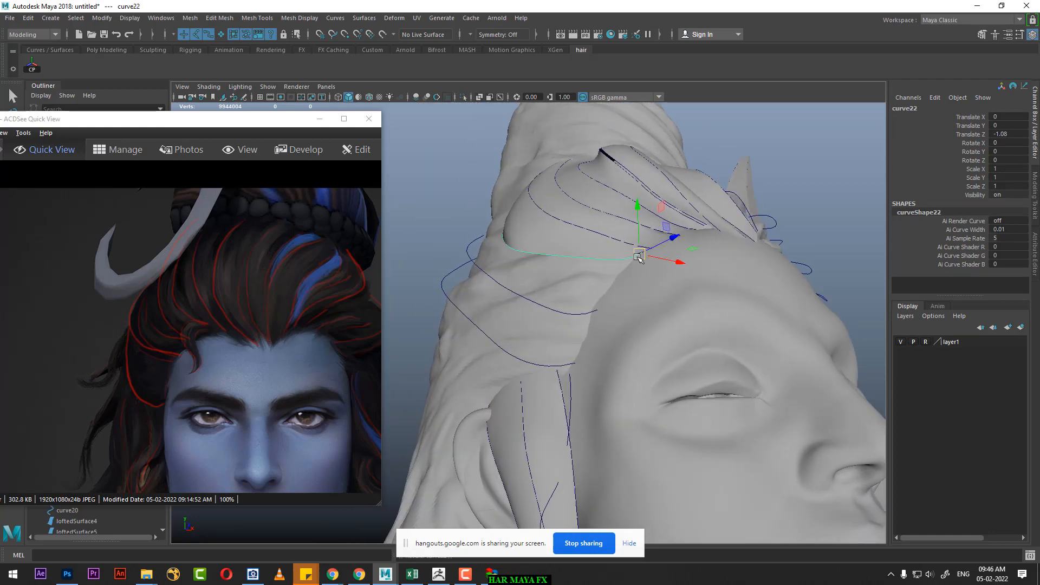
drag(639, 258, 538, 270)
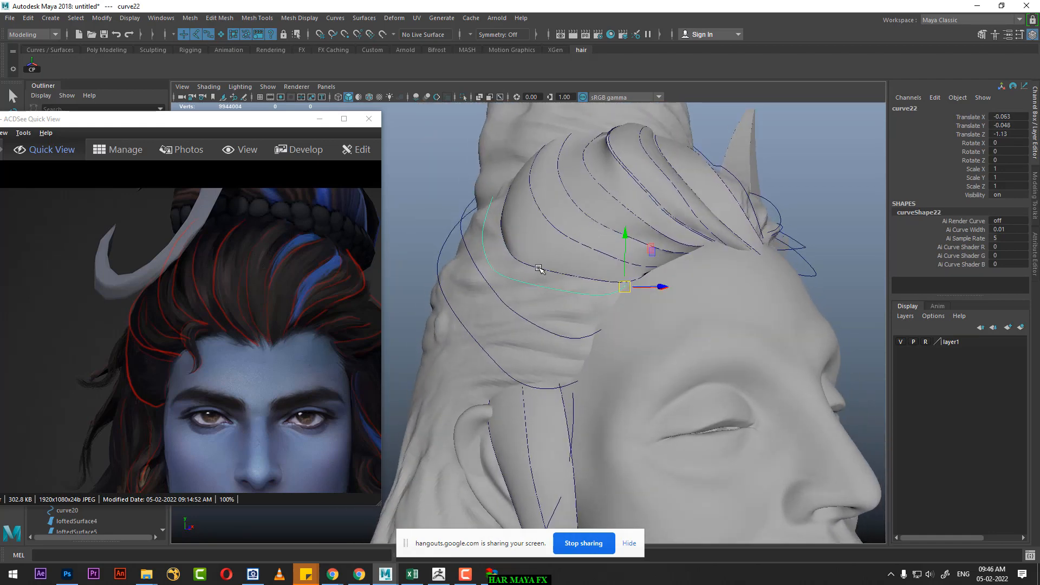
Step: Loft a strand surface through curve6, its copy and curve7, and clear the selection
click(546, 283)
click(545, 273)
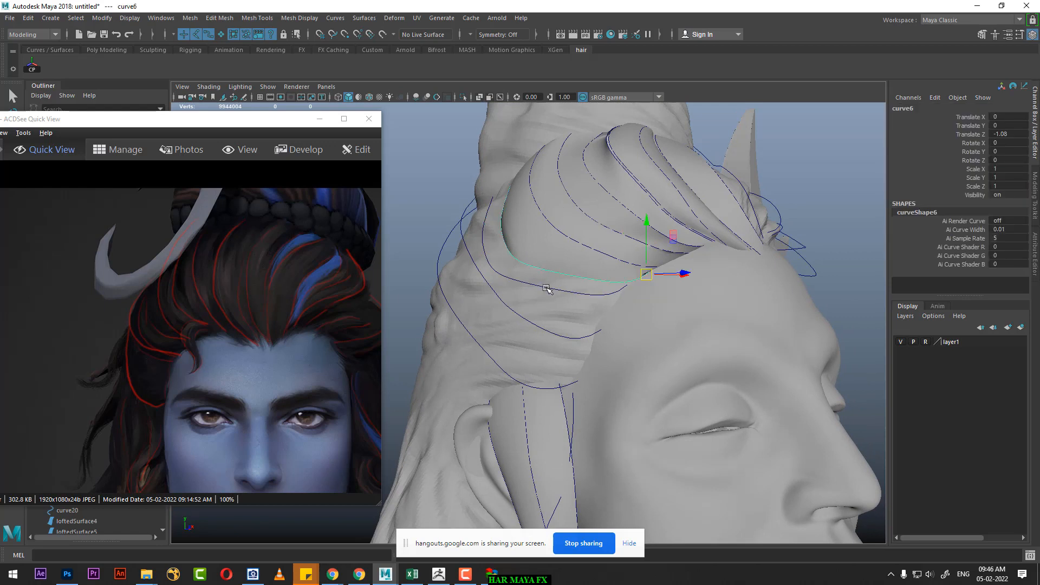
shift+click(545, 286)
shift+click(522, 319)
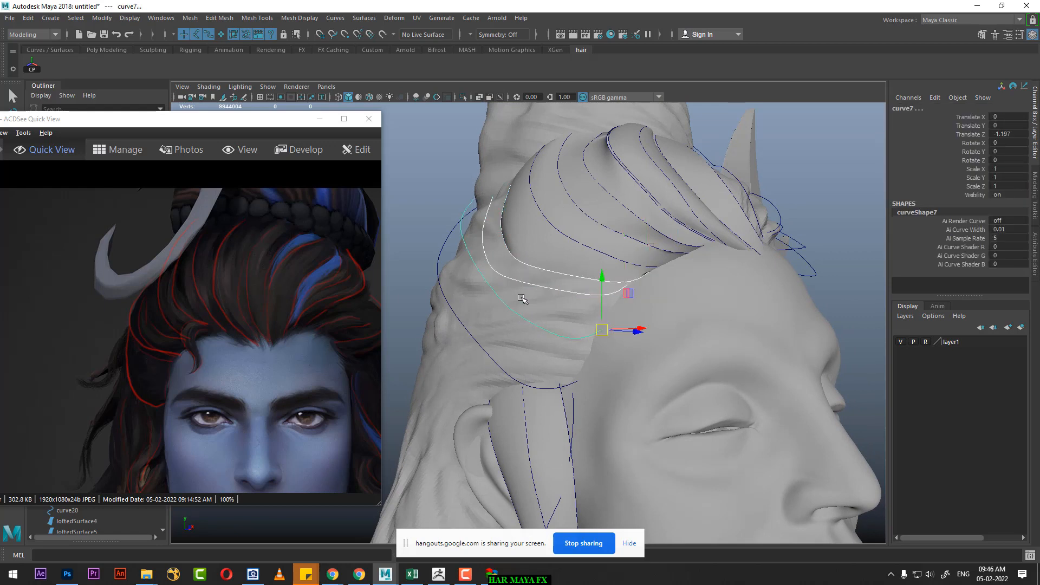
click(372, 18)
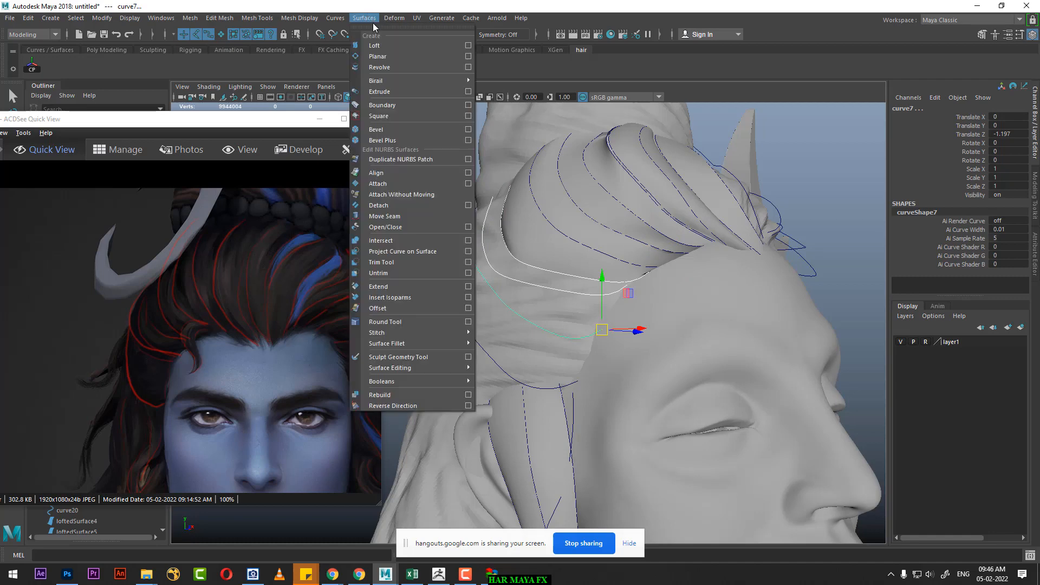
click(390, 46)
alt+drag(530, 246, 712, 241)
click(788, 222)
Step: Switch the copy of curve6 to control vertex editing
click(540, 286)
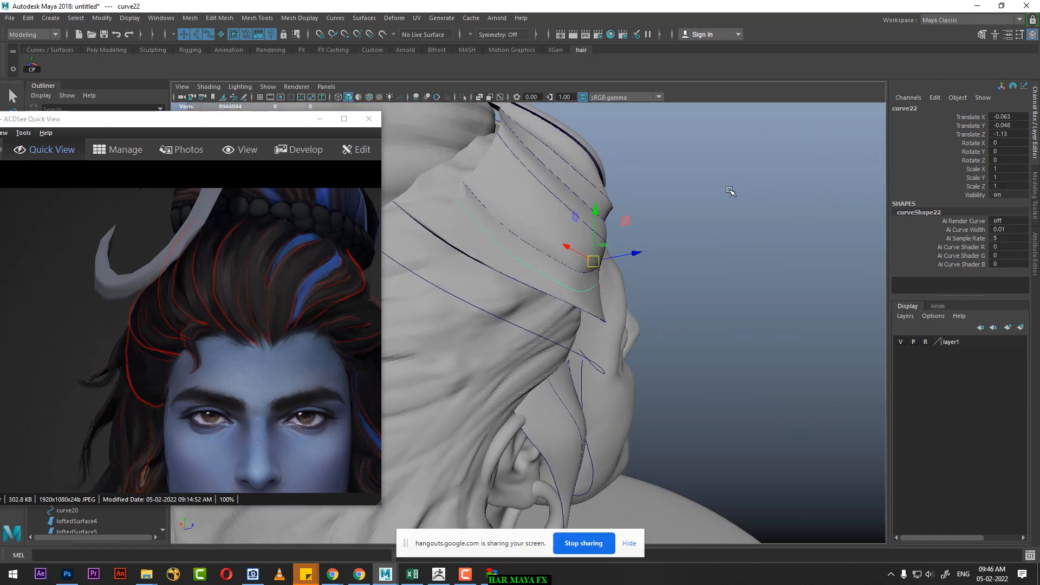
right_drag(729, 191, 728, 159)
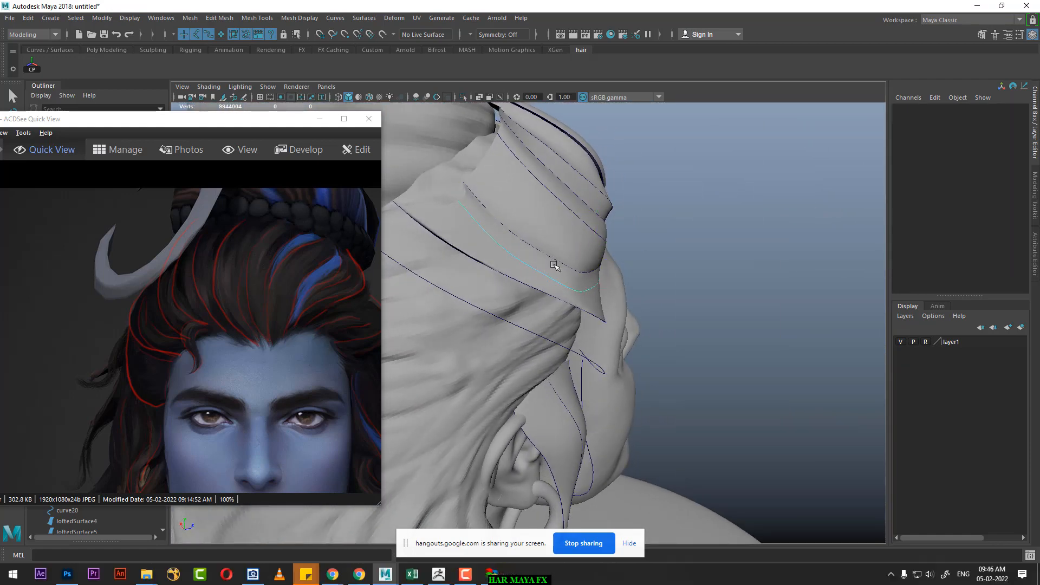
right_click(715, 188)
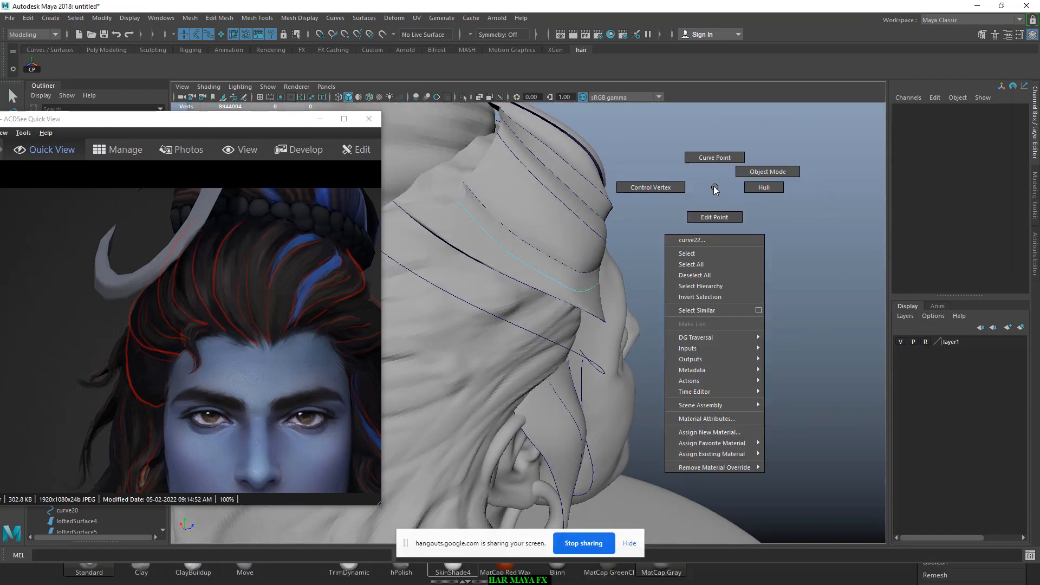
right_drag(629, 202, 628, 203)
alt+drag(561, 270, 529, 260)
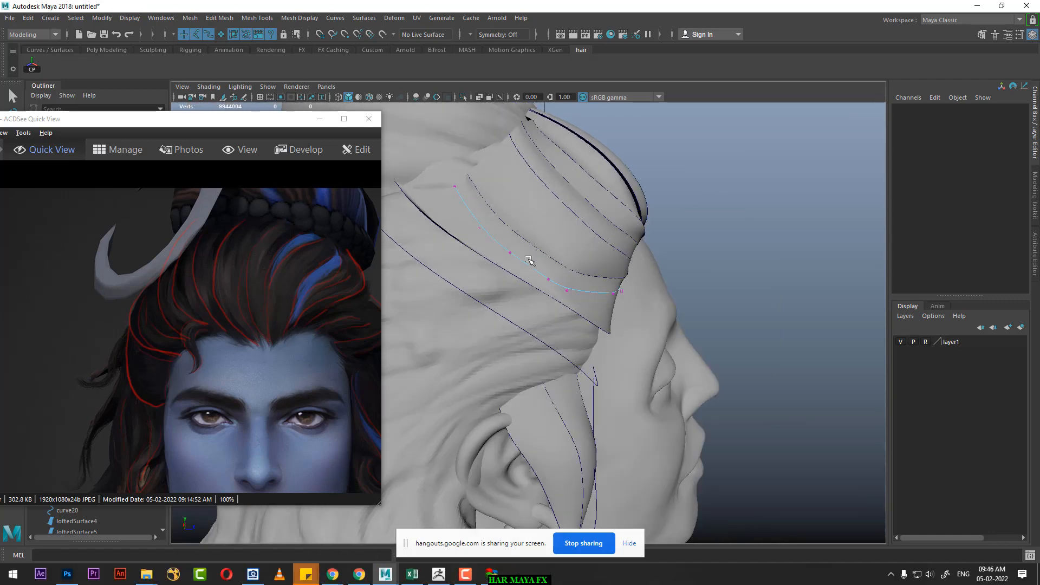
Step: Reshape the forward half of the curve6 copy by moving its control vertices, including cv[2], outward and down over the temple
drag(577, 230, 510, 313)
alt+drag(563, 292, 505, 243)
alt+drag(575, 264, 558, 353)
click(597, 263)
click(551, 299)
key(space)
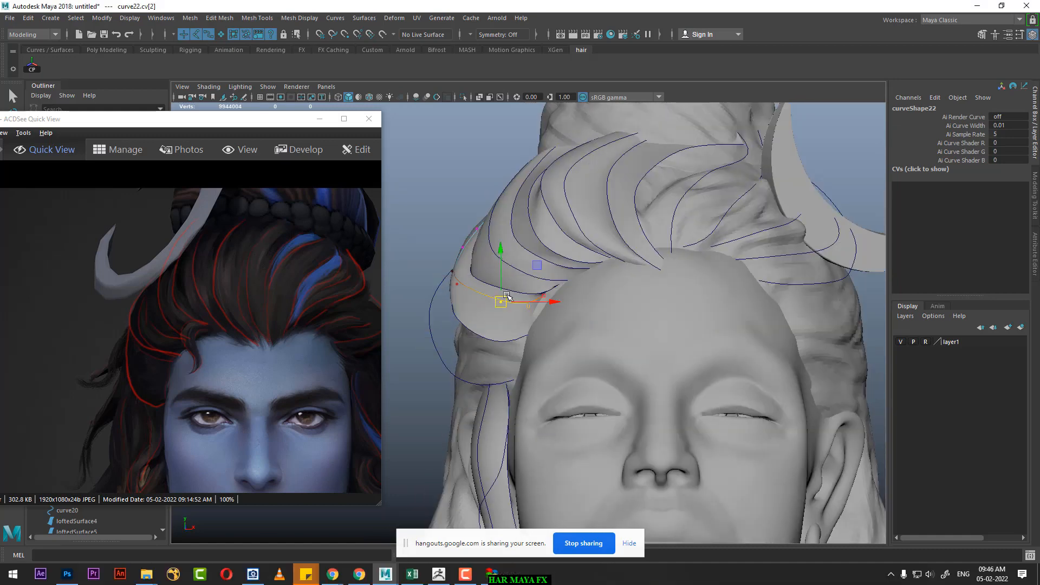
alt+right_drag(508, 297, 511, 320)
drag(495, 298, 477, 309)
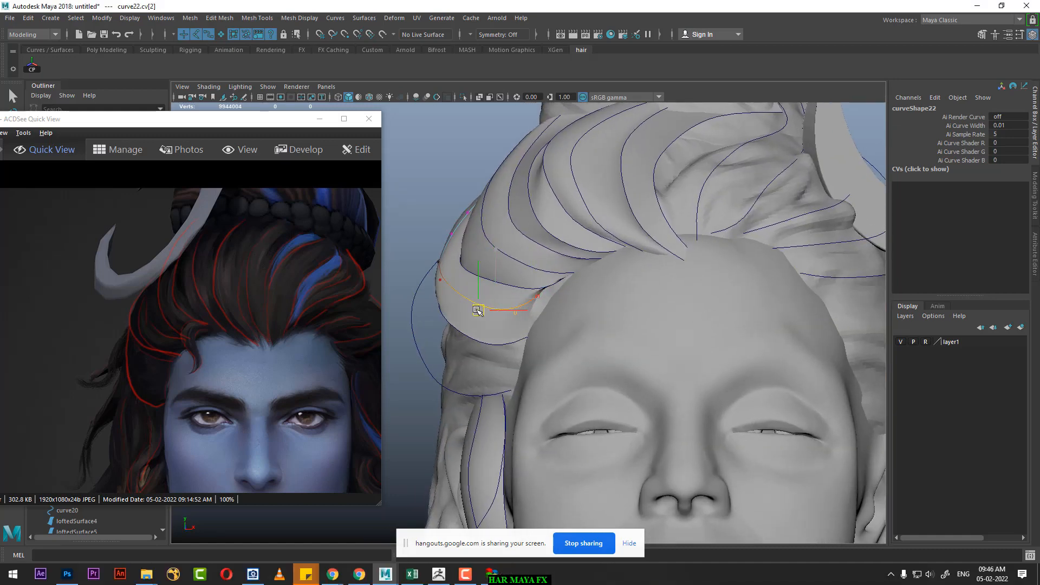
Step: Move the front-end control vertex of the curve6 copy onto the forehead hairline, and clear the selection
click(536, 306)
drag(536, 306, 552, 305)
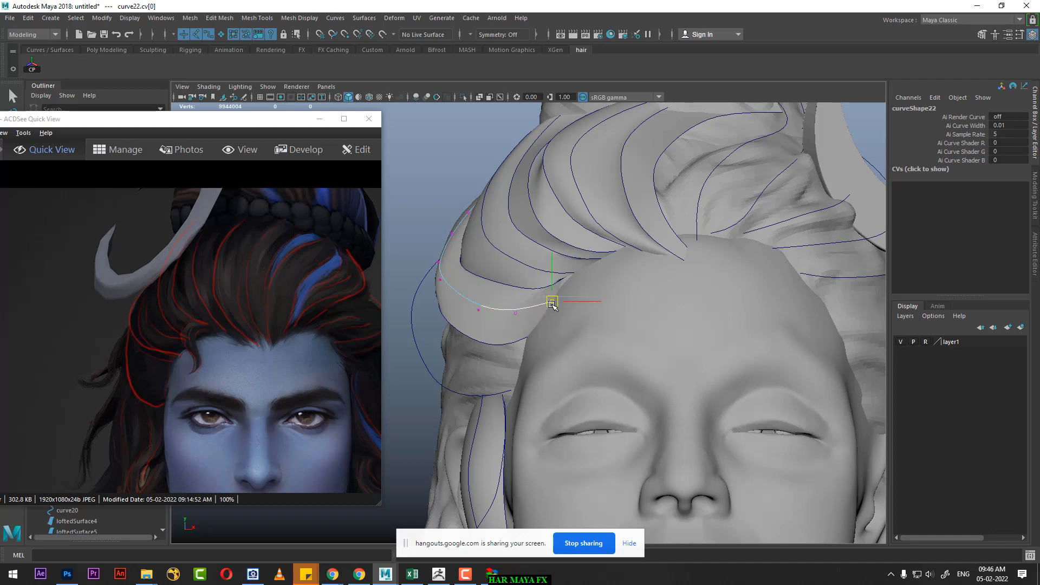
alt+right_drag(586, 265, 546, 267)
alt+drag(652, 377, 511, 243)
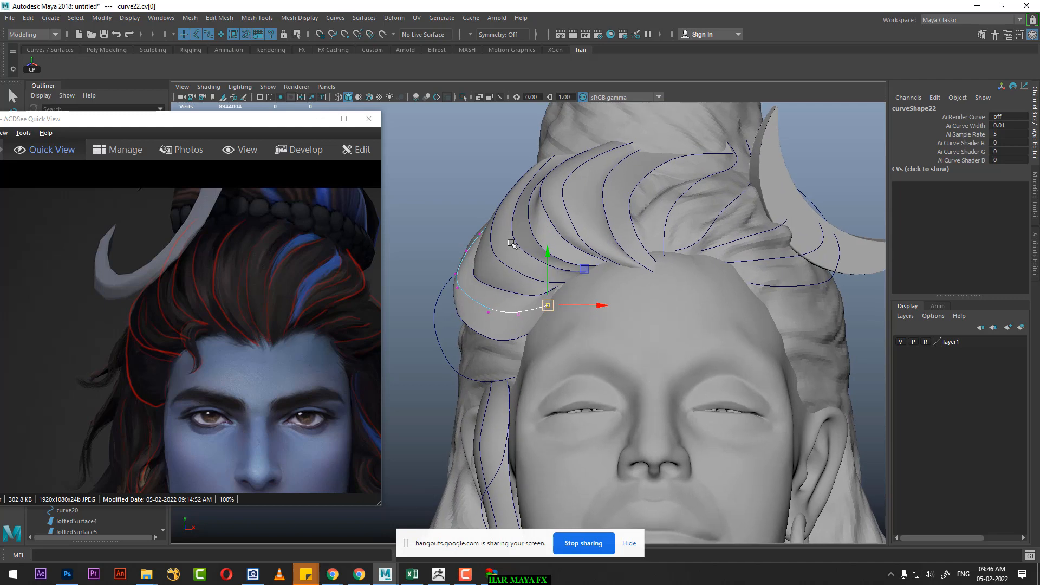
key(space)
drag(556, 310, 556, 287)
alt+drag(547, 308, 644, 343)
click(549, 310)
alt+drag(549, 310, 585, 284)
alt+drag(586, 288, 519, 255)
right_drag(518, 255, 592, 213)
click(748, 183)
Step: Examine curve7 and curve13 above the ear from the front and side against the reference picture
scroll(639, 222, down, 4)
alt+drag(595, 239, 587, 283)
alt+right_drag(587, 283, 616, 290)
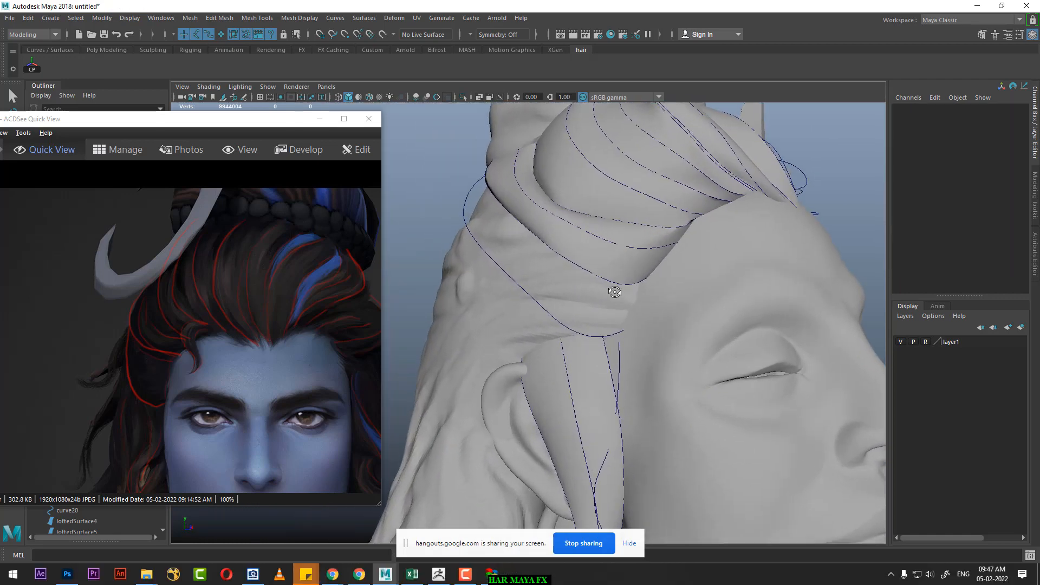
alt+drag(616, 291, 563, 273)
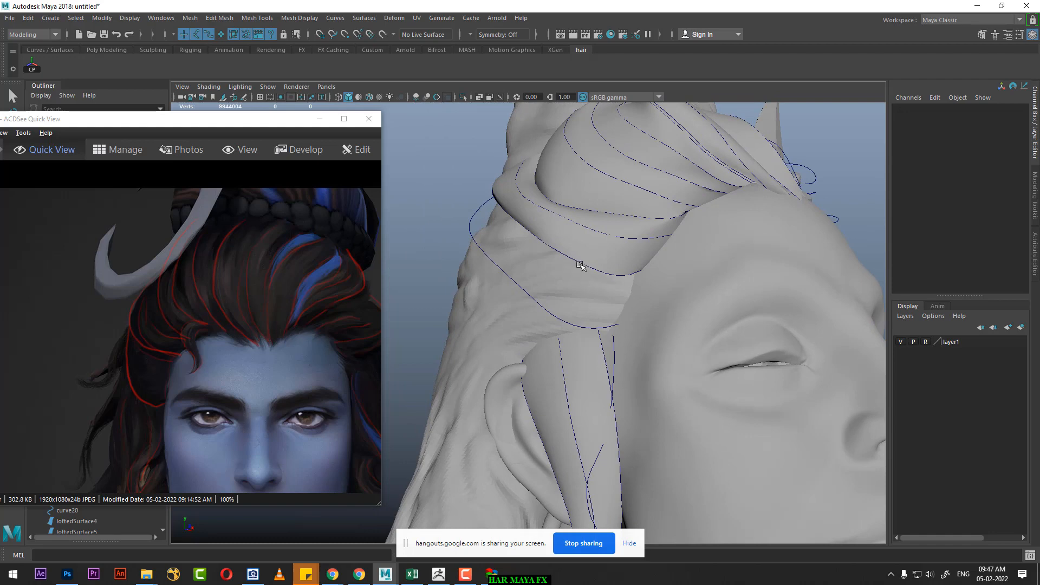
click(579, 265)
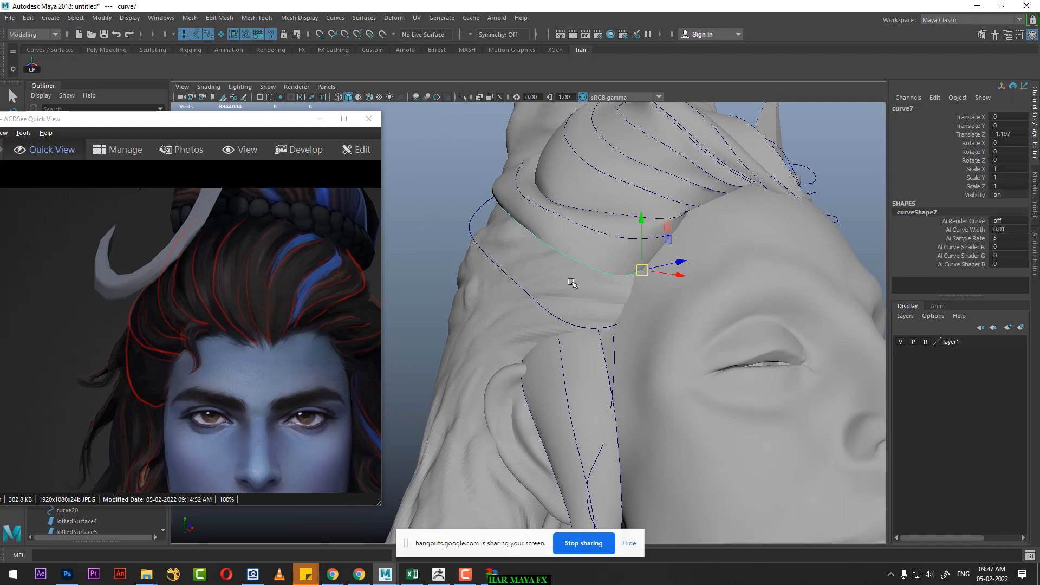
shift+click(541, 309)
alt+right_drag(645, 327, 449, 296)
alt+drag(590, 265, 580, 299)
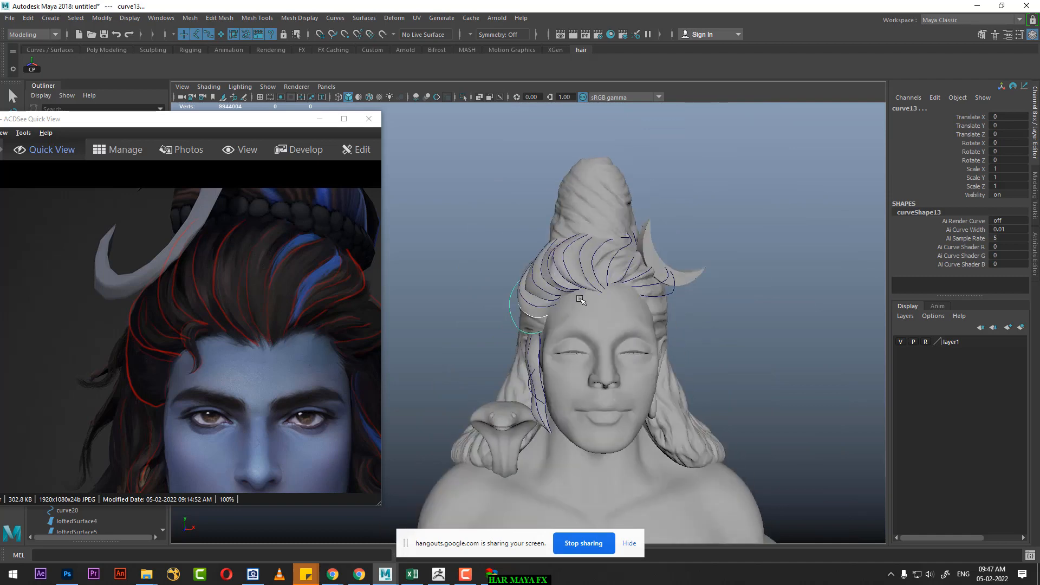
key(space)
drag(513, 289, 505, 326)
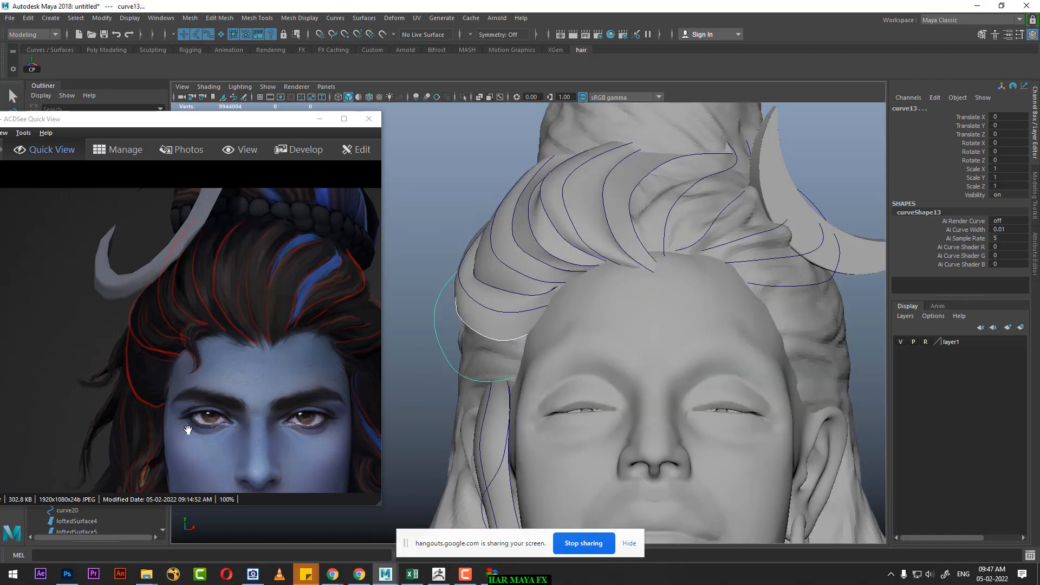
key(space)
drag(550, 344, 704, 310)
alt+right_drag(476, 330, 563, 350)
alt+drag(563, 350, 583, 371)
alt+right_drag(583, 370, 662, 334)
click(774, 234)
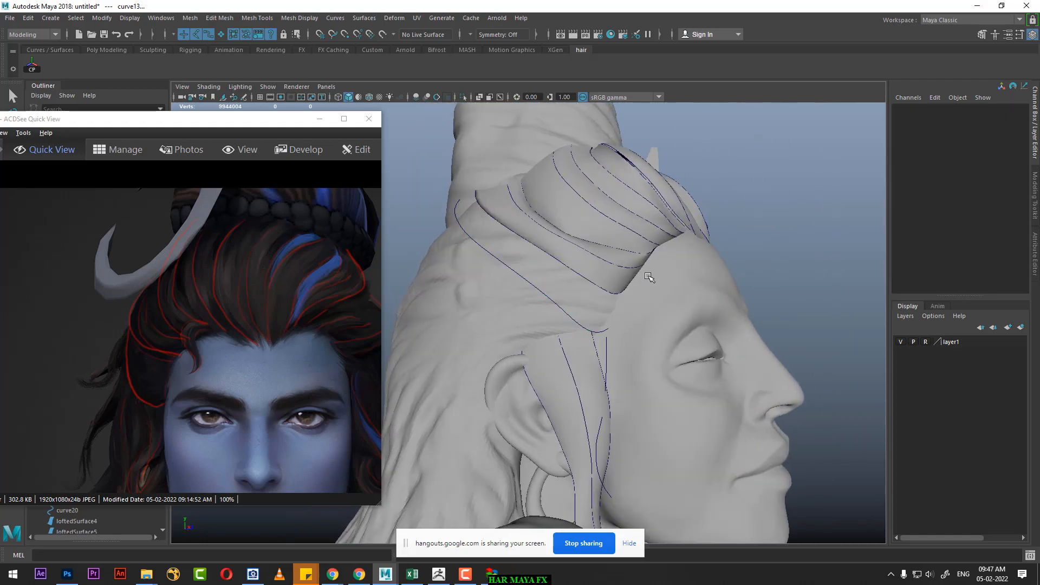
Step: Duplicate curve7 and move the copy outward, down and back to Translate X -0.081, Y -0.077, Z -1.228
click(577, 275)
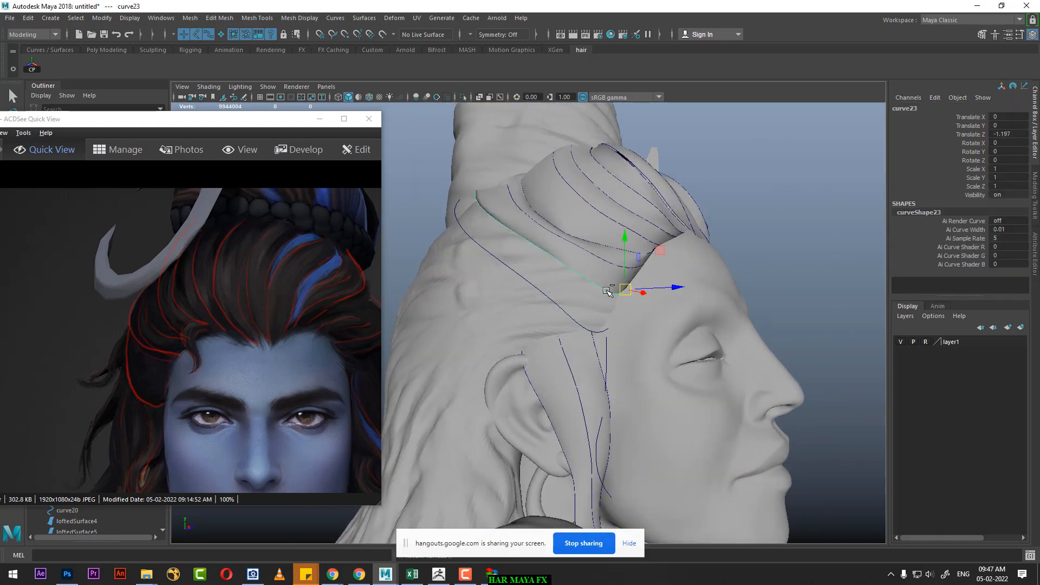
drag(624, 237, 617, 255)
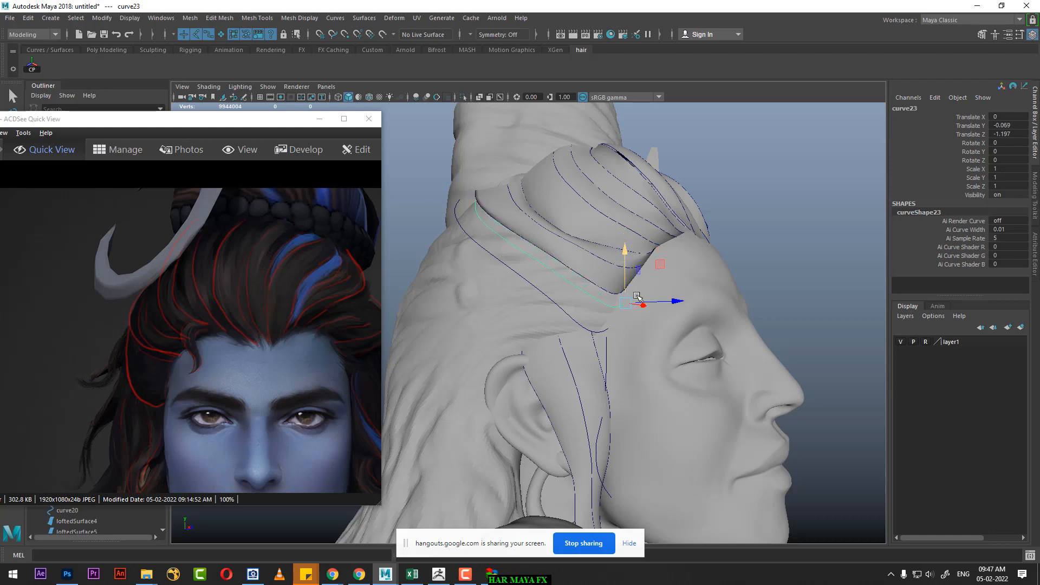
drag(626, 302, 560, 256)
Step: Loft a strand surface through curve7, its copy and curve13
click(543, 255)
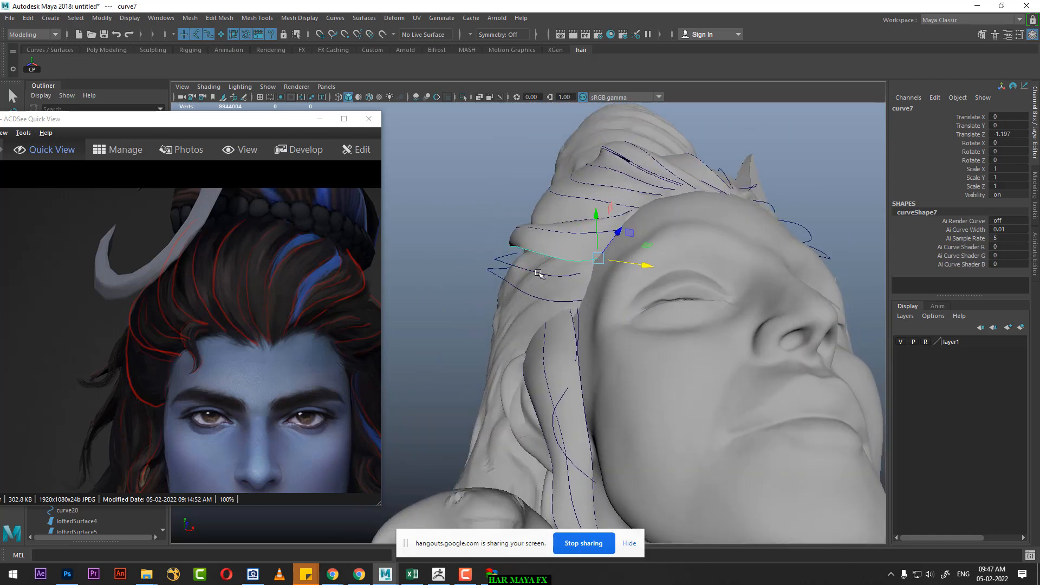
shift+click(538, 273)
shift+click(523, 293)
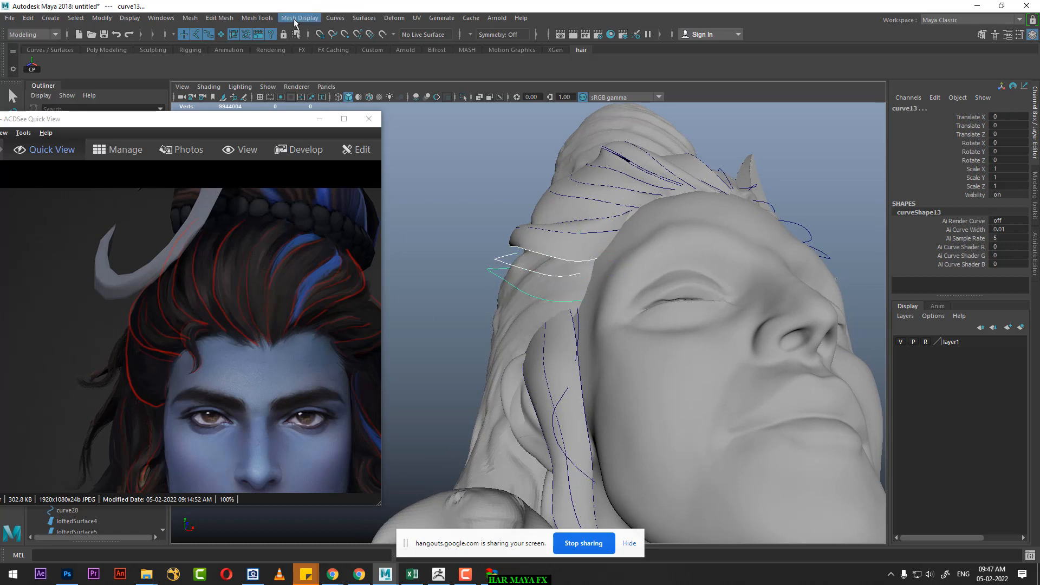
click(364, 18)
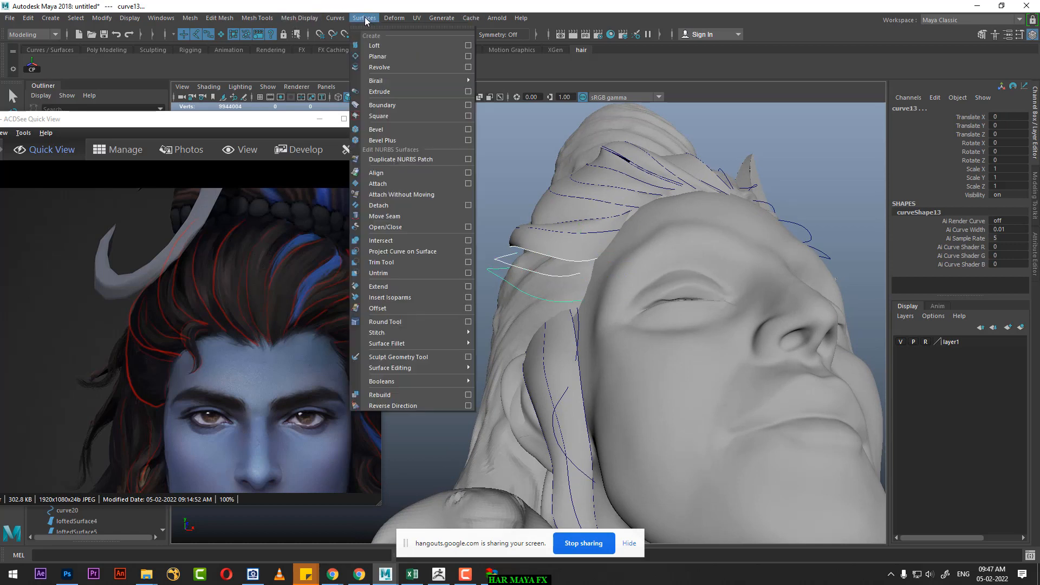
click(389, 47)
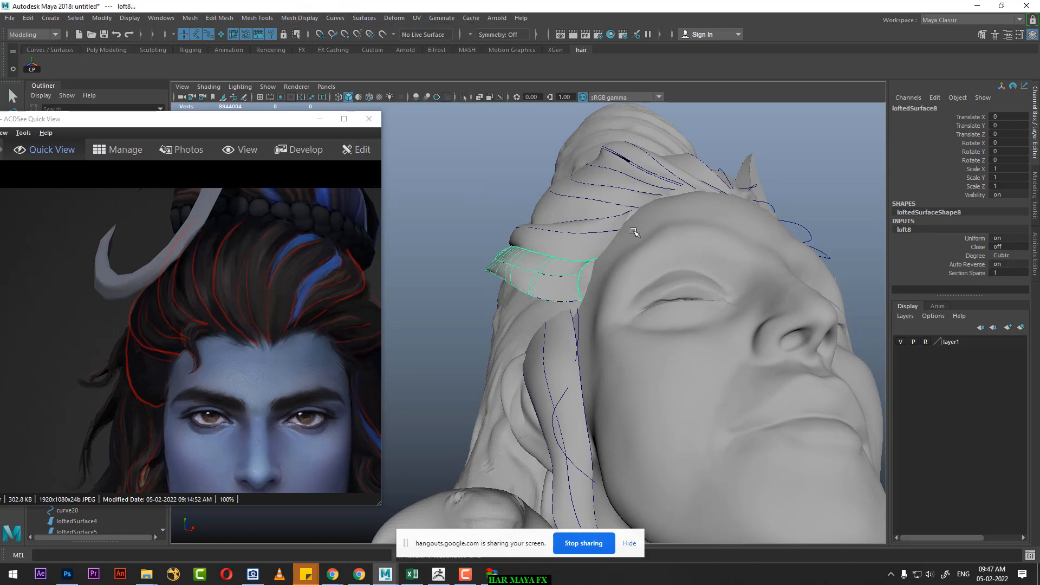
alt+drag(670, 237, 716, 266)
Step: Show the control vertices of the curve7 copy and reposition its front-end and middle vertices to shape the strand above the ear
click(595, 314)
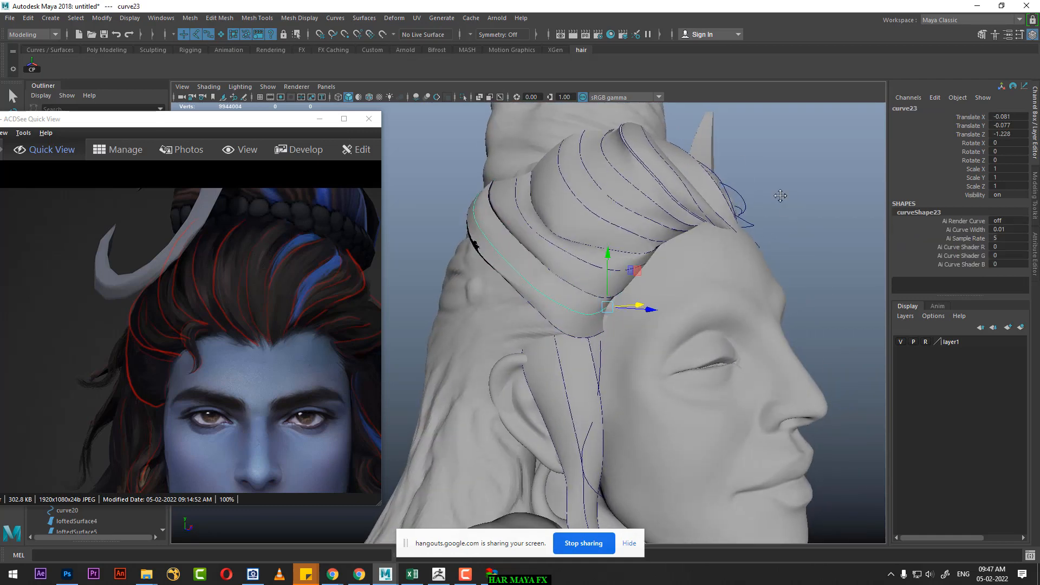
alt+middle_drag(780, 195, 726, 158)
alt+right_drag(726, 157, 781, 200)
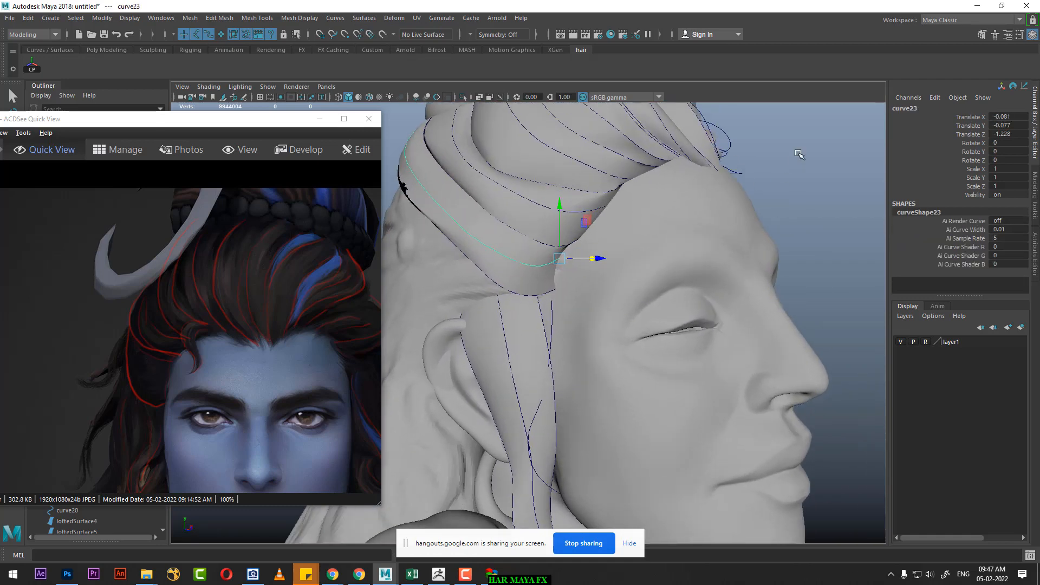
right_drag(799, 154, 729, 154)
alt+drag(698, 217, 658, 228)
alt+right_drag(658, 227, 698, 259)
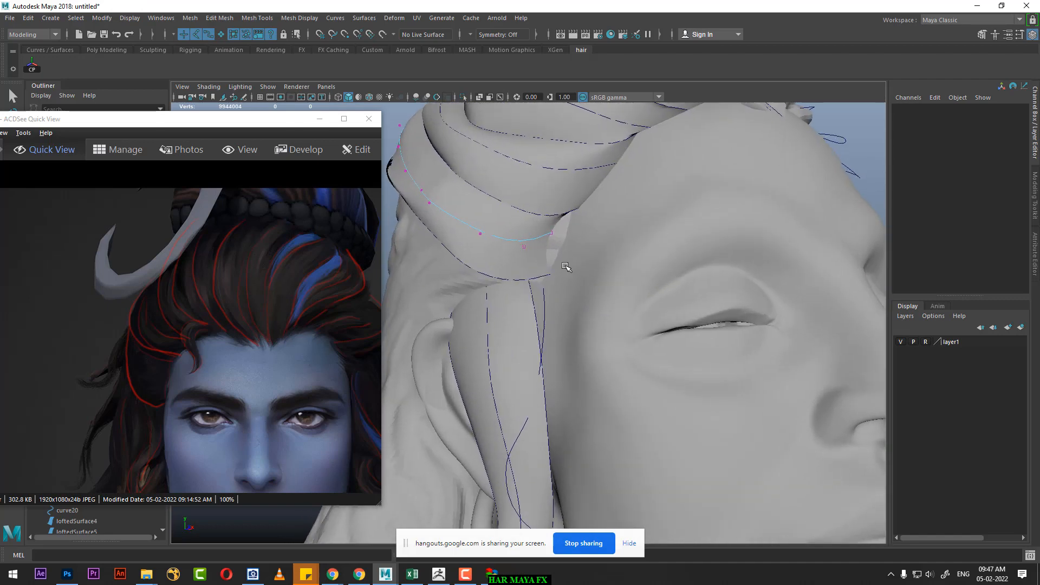
click(550, 234)
alt+drag(550, 234, 533, 265)
mouse_move(534, 265)
alt+right_down()
mouse_move(476, 246)
mouse_move(515, 238)
mouse_move(529, 254)
alt+right_up()
mouse_move(529, 255)
alt+mouse_down()
mouse_move(512, 266)
mouse_move(522, 272)
mouse_move(523, 258)
alt+mouse_up()
alt+drag(523, 259, 561, 265)
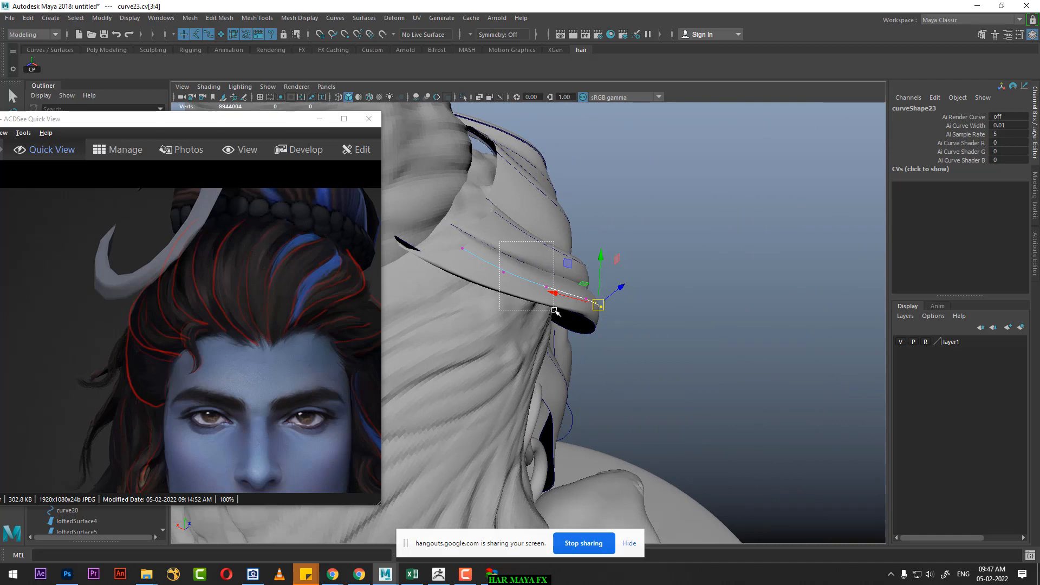
Step: Select the curve7 copy's end vertices together and adjust them to fit the strand against the head
drag(554, 310, 554, 310)
alt+drag(476, 276, 455, 292)
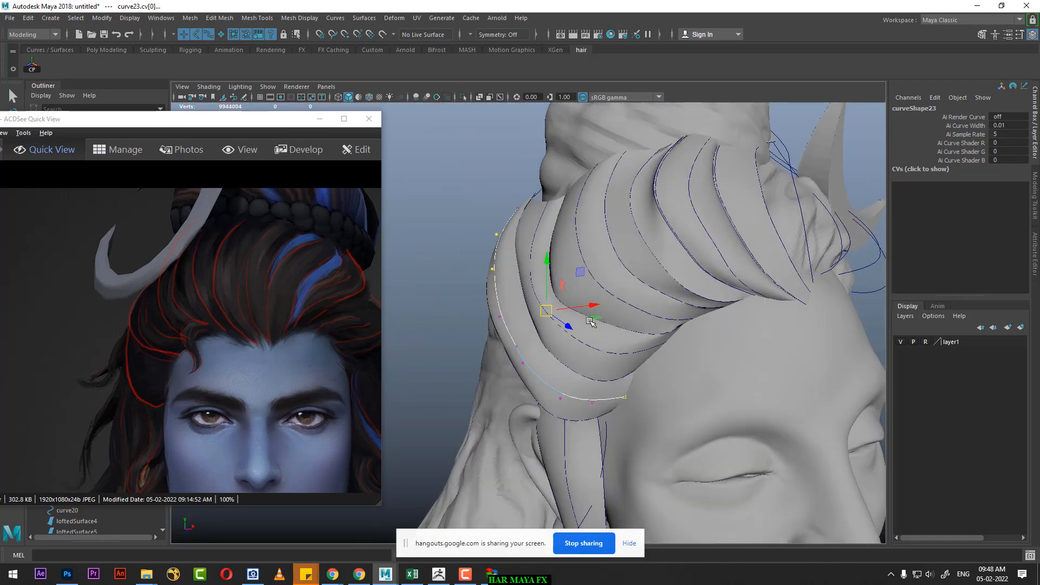
drag(580, 426, 579, 426)
alt+drag(580, 426, 602, 249)
Step: Show the control vertices of the curve6 copy and adjust the ones at its back end
click(543, 212)
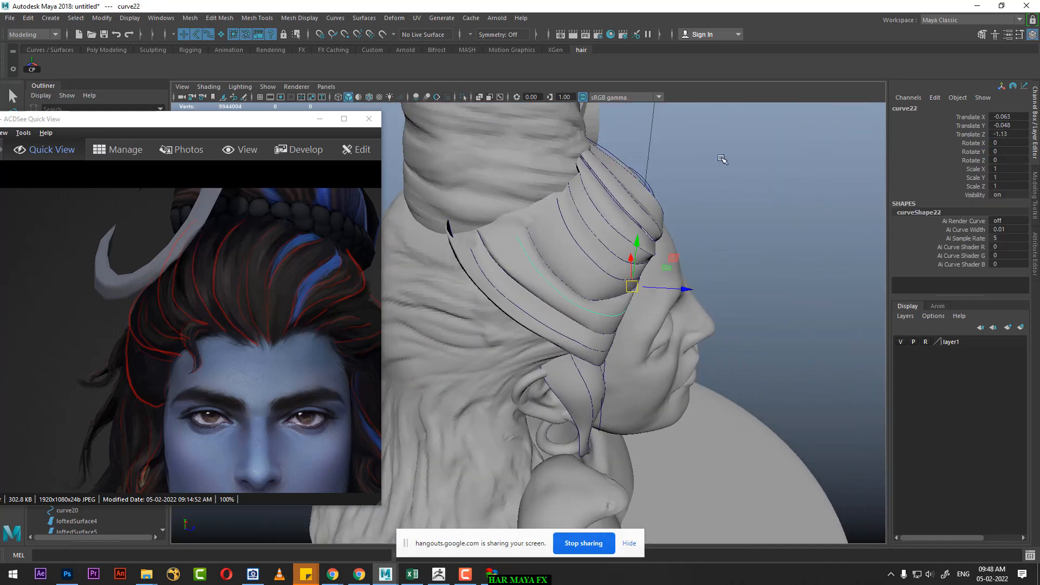
right_drag(722, 159, 657, 157)
alt+drag(657, 157, 518, 210)
alt+drag(518, 210, 455, 201)
Step: Show curve6's control vertices and adjust its back-end vertex cv[7] at the base of the hair bun
click(556, 222)
alt+right_drag(556, 223, 494, 190)
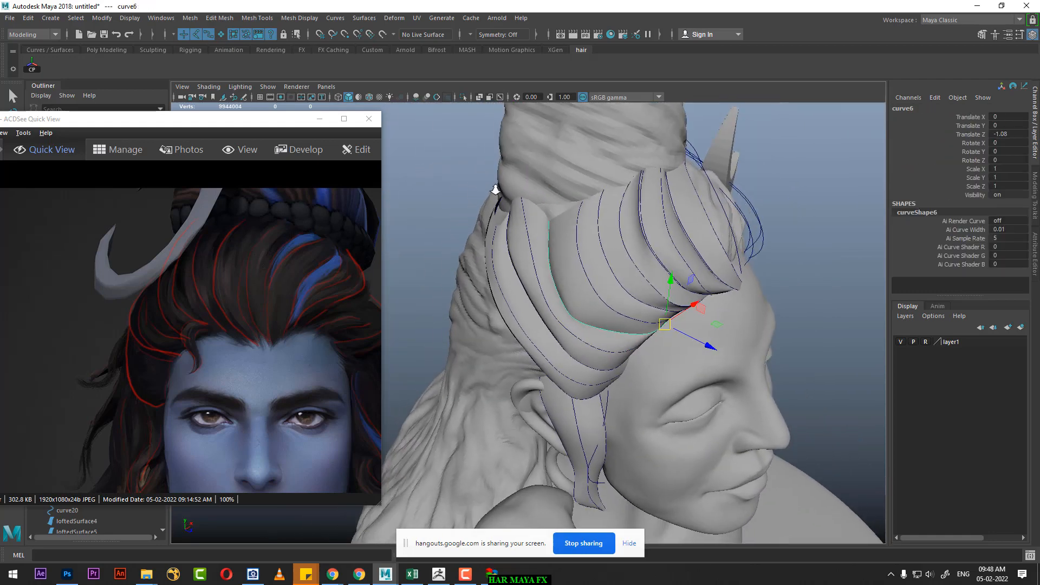
alt+drag(494, 191, 537, 253)
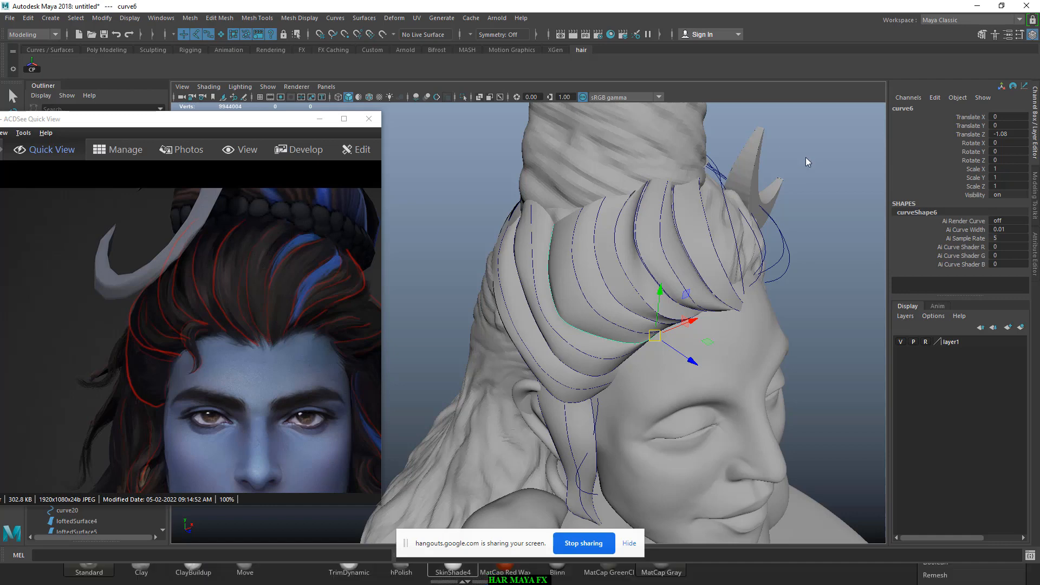
right_drag(804, 157, 772, 154)
click(535, 207)
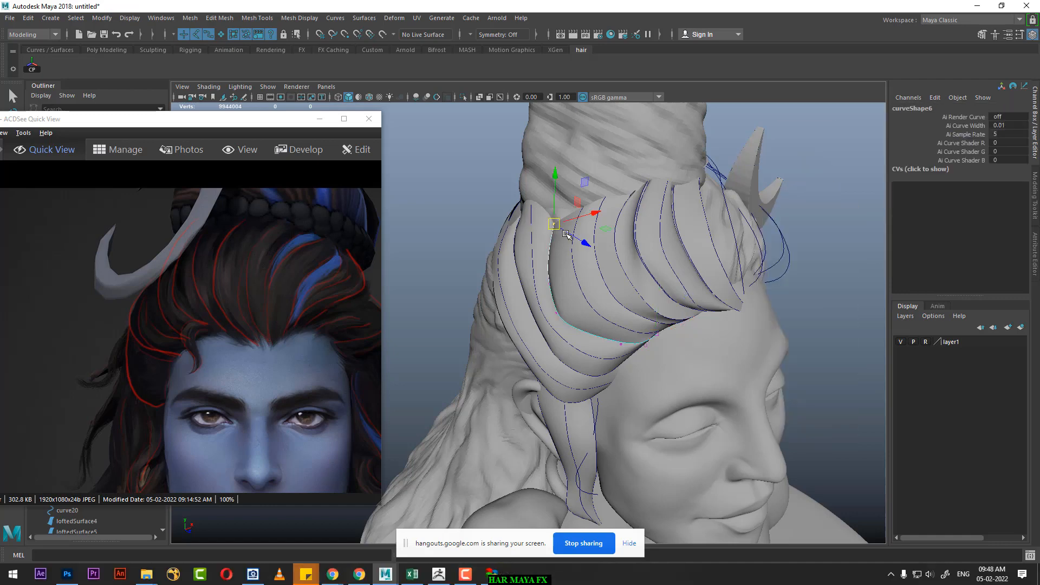
alt+drag(563, 216, 569, 277)
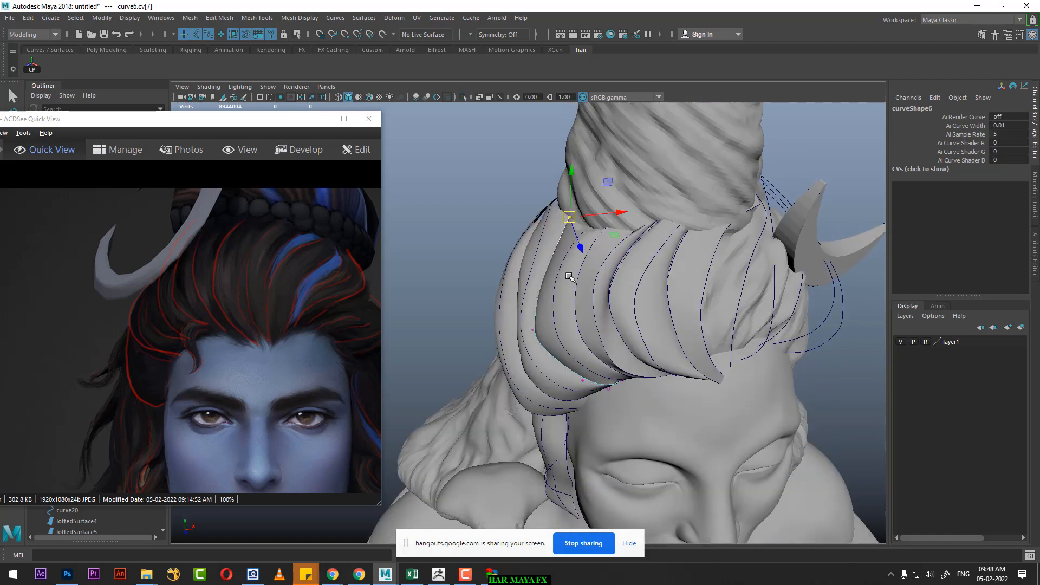
Step: Show curve21's control vertices and reposition its back-end vertices cv[6:7] near the base of the hair bun
click(563, 261)
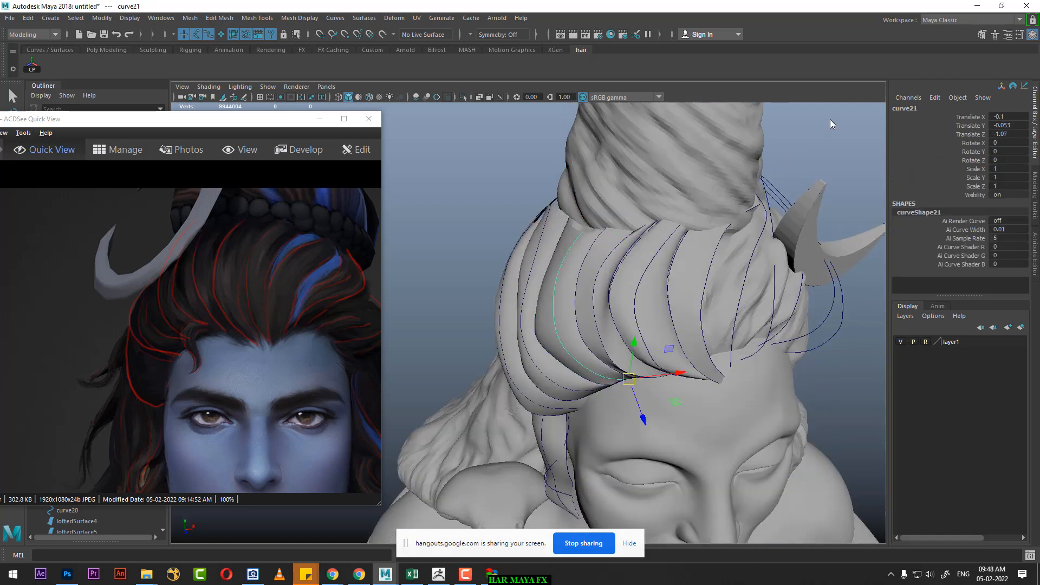
right_drag(723, 129, 584, 212)
drag(571, 249, 585, 220)
alt+drag(669, 251, 623, 234)
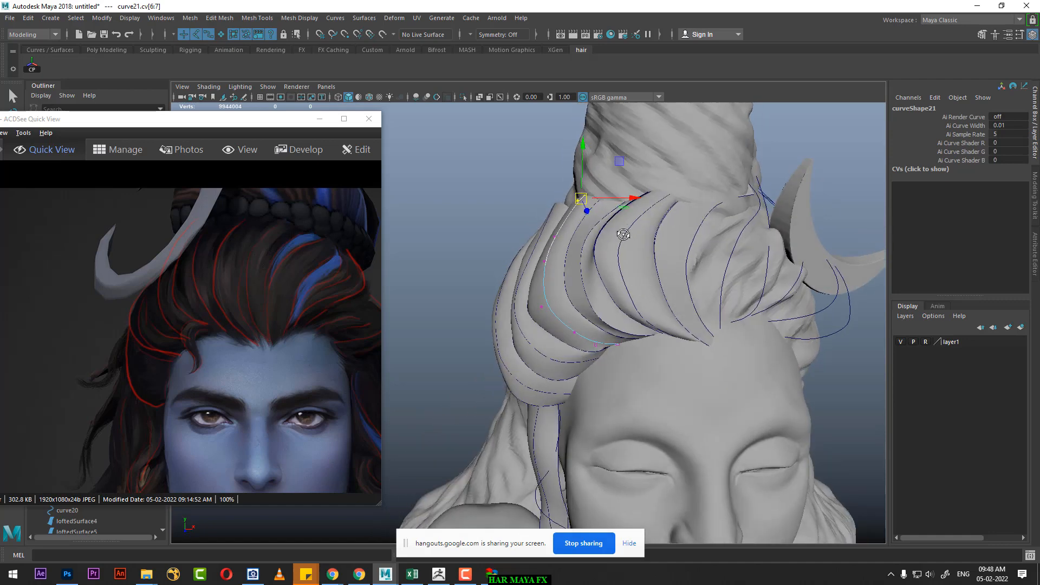
Step: Show curve5's control vertices and adjust its back-end vertices cv[6:7] where the strand meets the hair bun
click(597, 204)
right_drag(839, 130, 772, 131)
drag(617, 185, 602, 200)
alt+drag(645, 314, 605, 337)
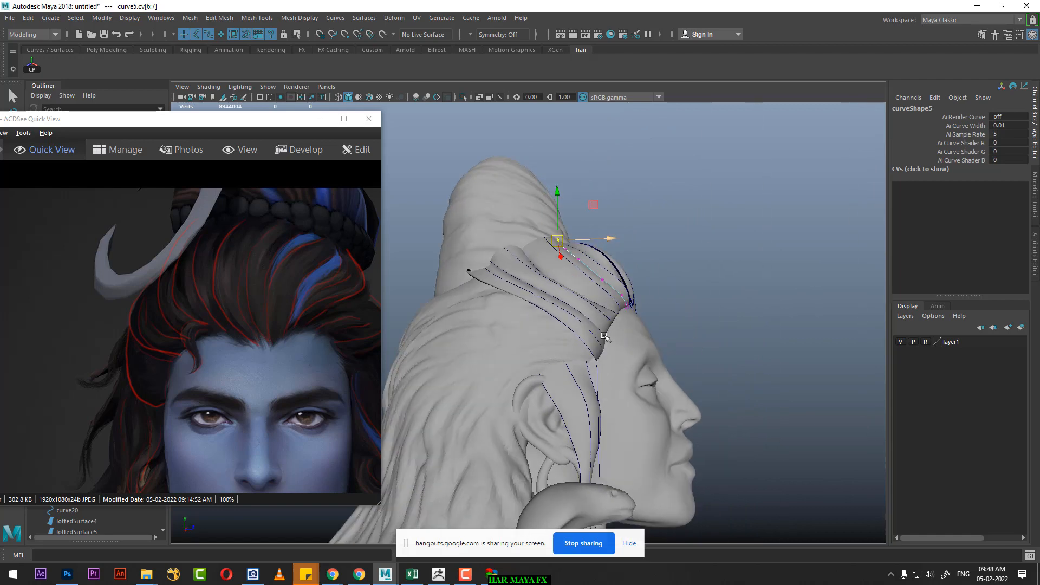
Step: Show curve13's control vertices and lower its middle vertices cv[3:5] so the strand reaches down above the ear
click(575, 333)
right_drag(753, 242, 666, 234)
scroll(567, 362, up, 3)
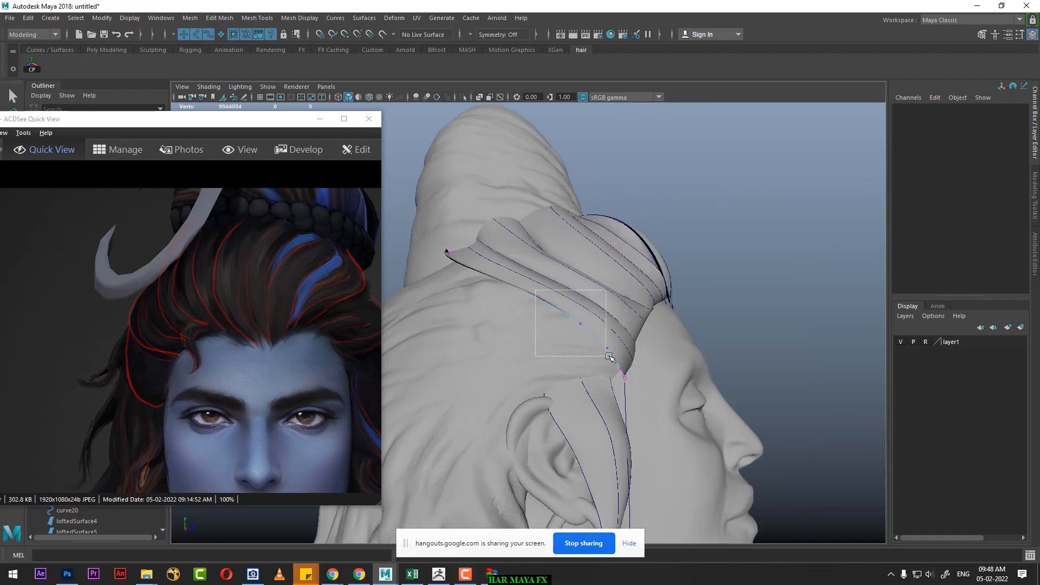
drag(609, 356, 543, 360)
mouse_move(543, 359)
alt+mouse_down()
mouse_move(477, 359)
mouse_move(593, 352)
mouse_move(543, 375)
alt+mouse_up()
alt+drag(524, 294, 511, 265)
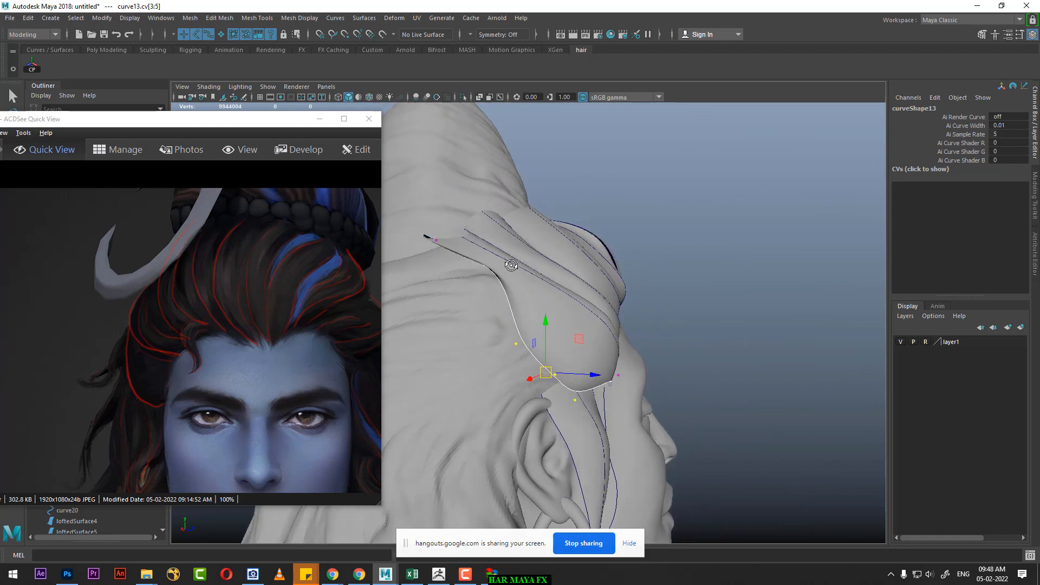
Step: Reselect curve13, show its control vertices again and reposition individual ones to shape the strand's lower edge above the ear
click(489, 263)
click(526, 346)
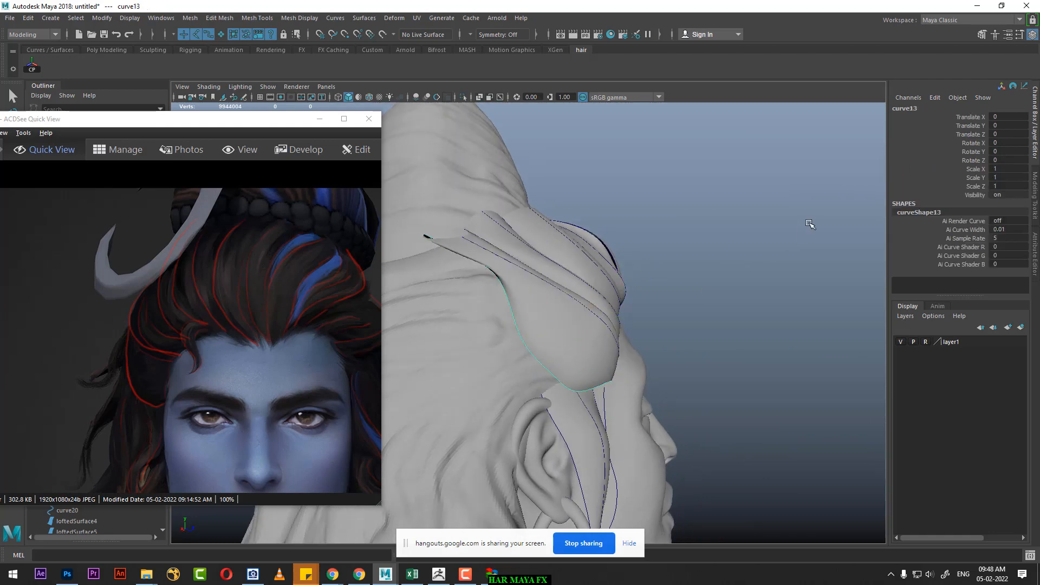
right_drag(810, 224, 757, 222)
alt+drag(562, 262, 555, 283)
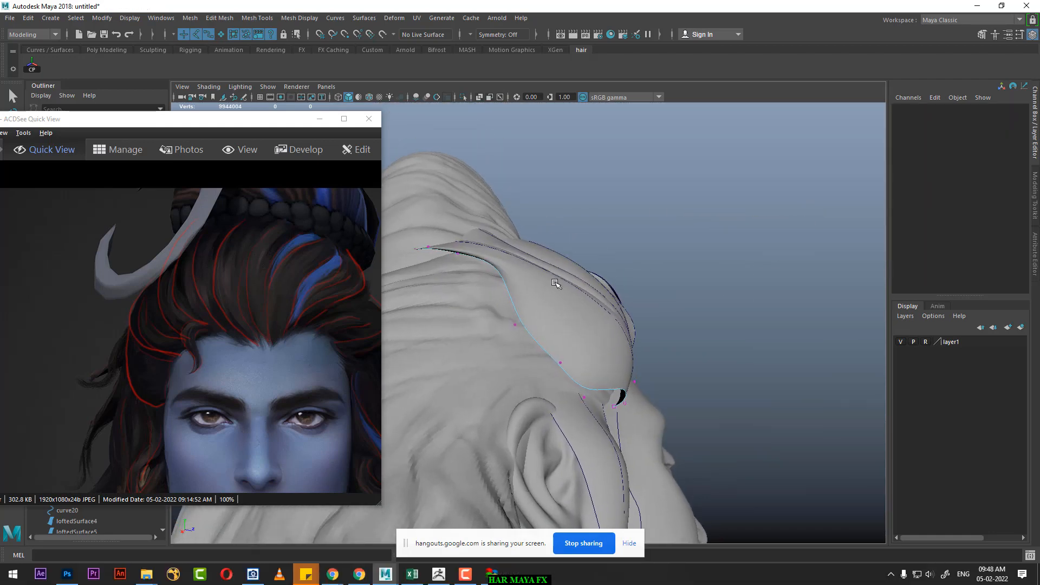
drag(461, 269, 417, 255)
click(466, 284)
alt+drag(518, 298, 522, 415)
alt+right_drag(545, 399, 550, 376)
key(space)
drag(589, 355, 586, 375)
Step: Adjust curve13's front vertices cv[2] and cv[1] to fit the strand's edge over the sideburn at the temple
alt+middle_drag(546, 321, 615, 242)
alt+right_drag(615, 243, 650, 339)
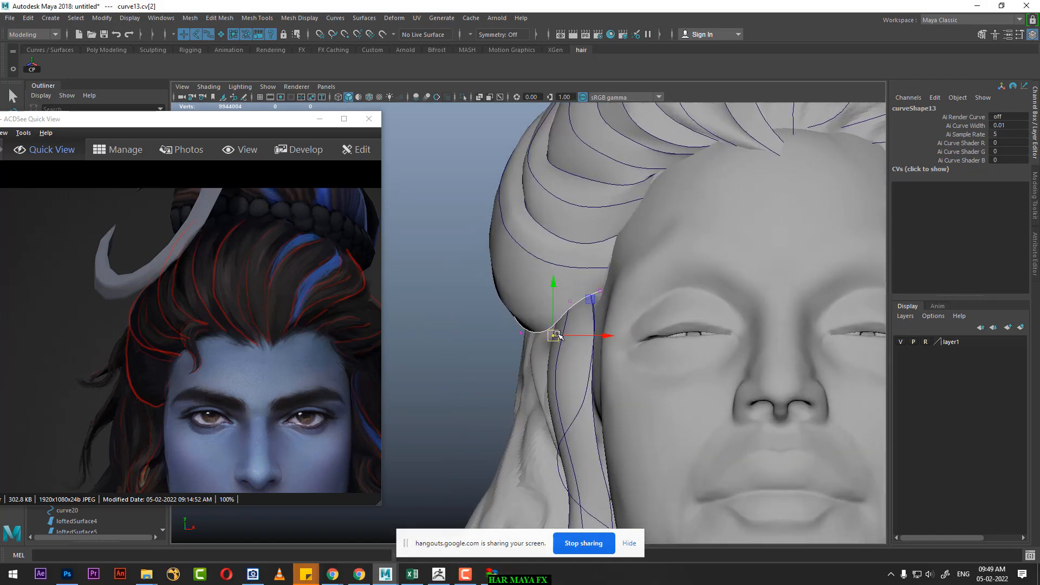
click(577, 308)
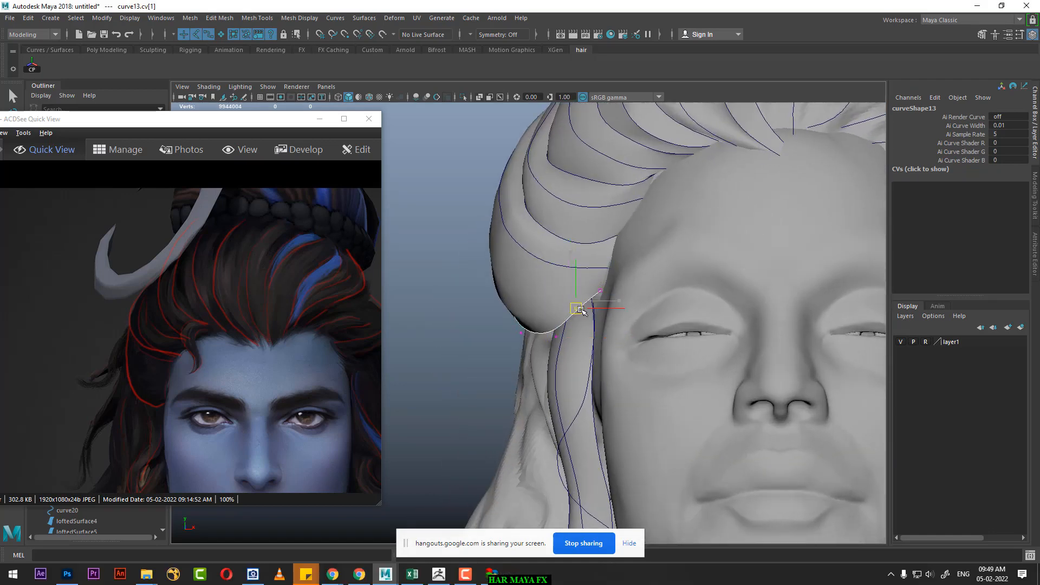
alt+middle_drag(566, 308, 605, 338)
alt+right_drag(576, 273, 594, 340)
alt+middle_drag(594, 340, 620, 386)
alt+right_drag(620, 385, 750, 347)
alt+middle_drag(750, 347, 609, 323)
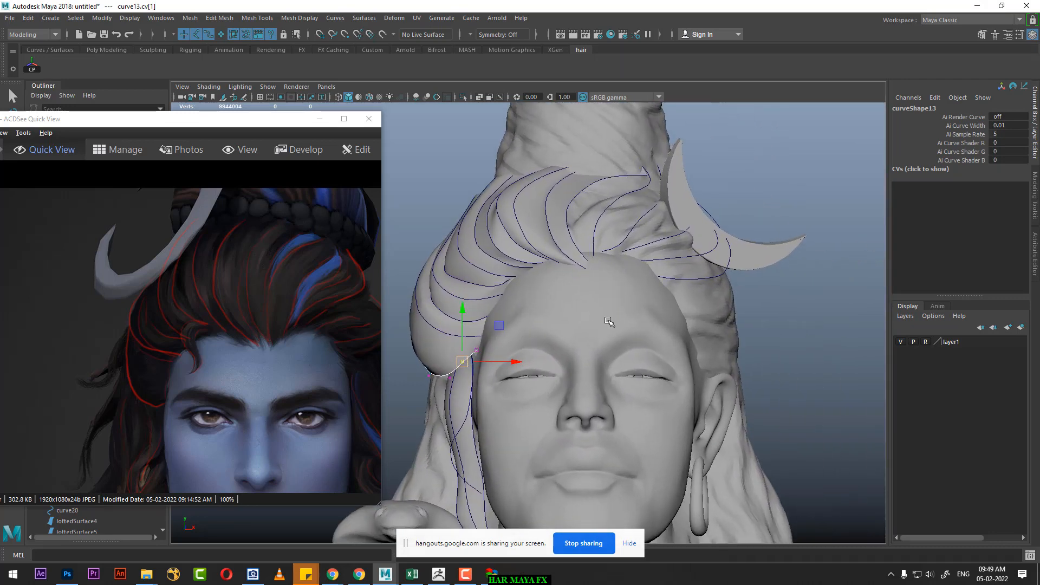
Step: Duplicate curve1 and offset the copy outward from the head above the centre of the forehead
key(space)
drag(620, 319, 600, 216)
alt+right_drag(600, 217, 605, 284)
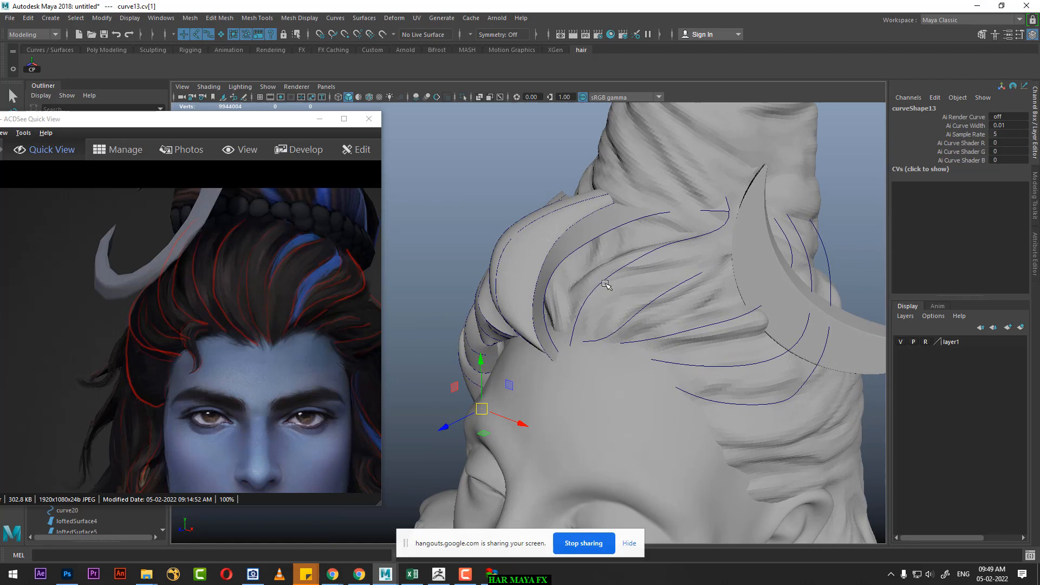
click(575, 251)
alt+drag(624, 290, 645, 225)
alt+right_drag(456, 217, 471, 222)
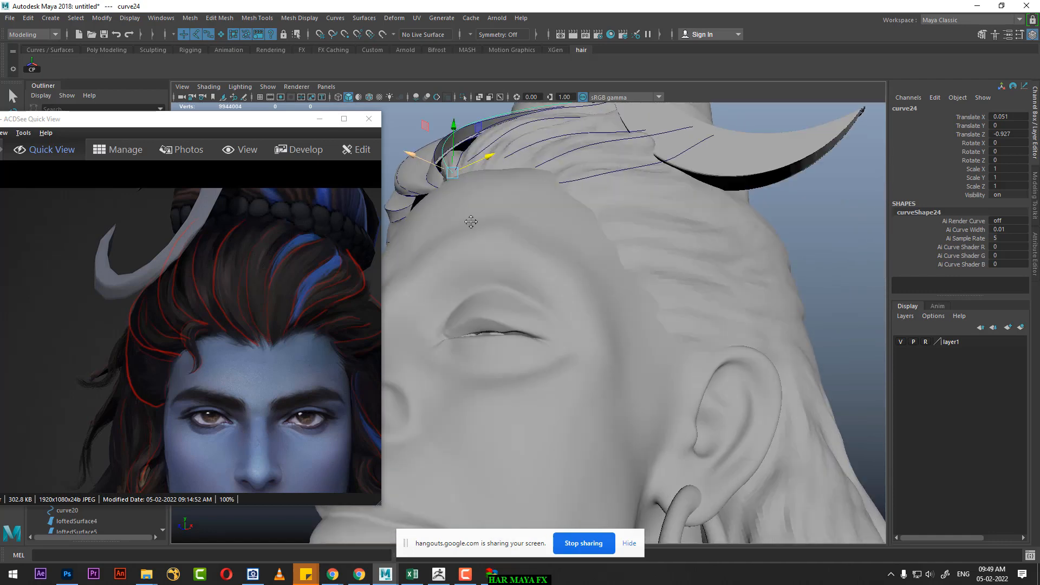
alt+middle_drag(471, 223, 541, 277)
drag(517, 240, 699, 281)
Step: Loft a strand surface across curve1, its offset copy and curve8
click(687, 285)
alt+right_drag(690, 291, 715, 274)
shift+click(719, 274)
shift+click(747, 265)
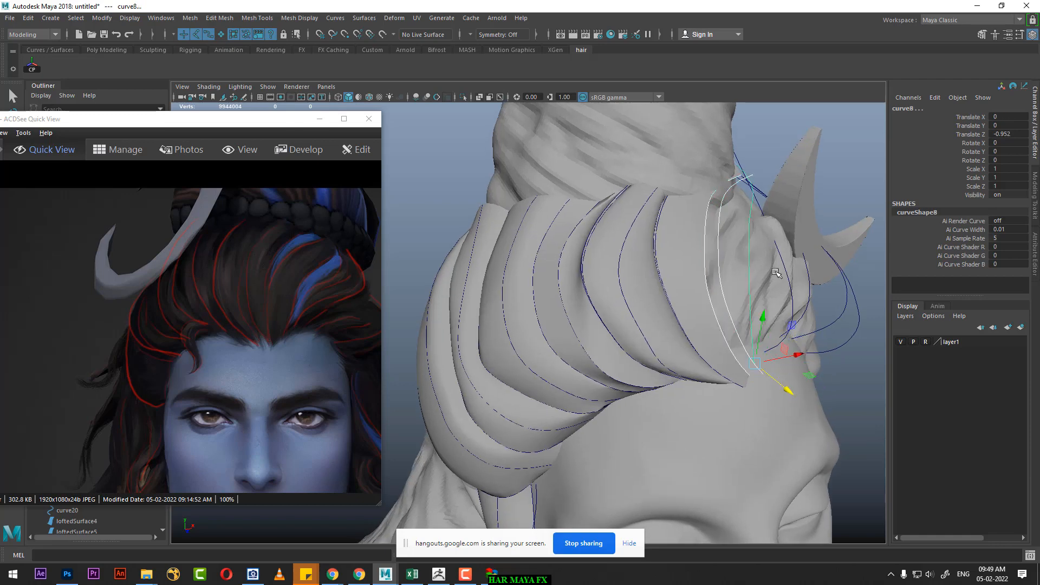
alt+drag(748, 266, 748, 276)
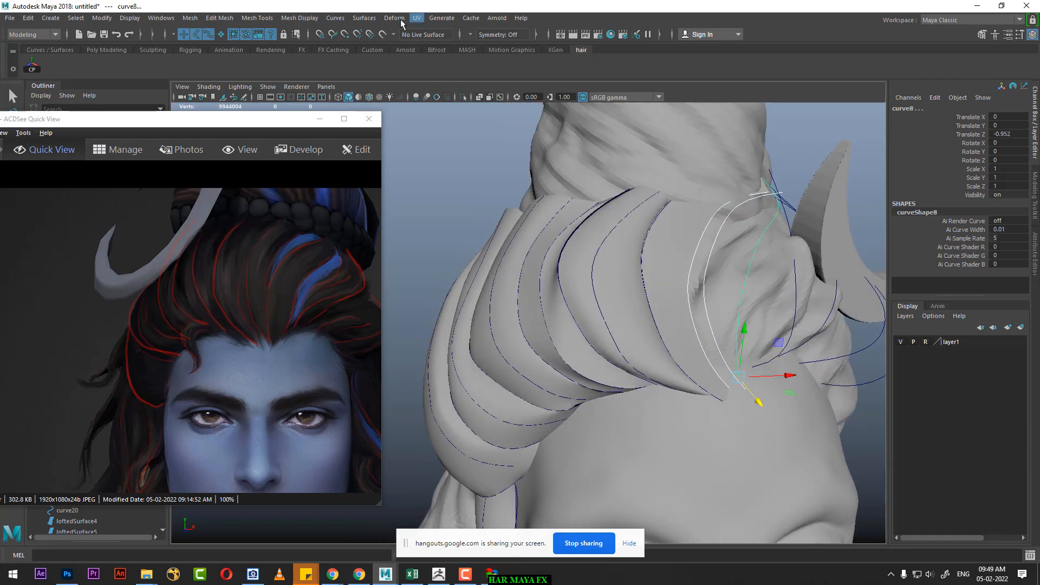
click(373, 18)
click(392, 43)
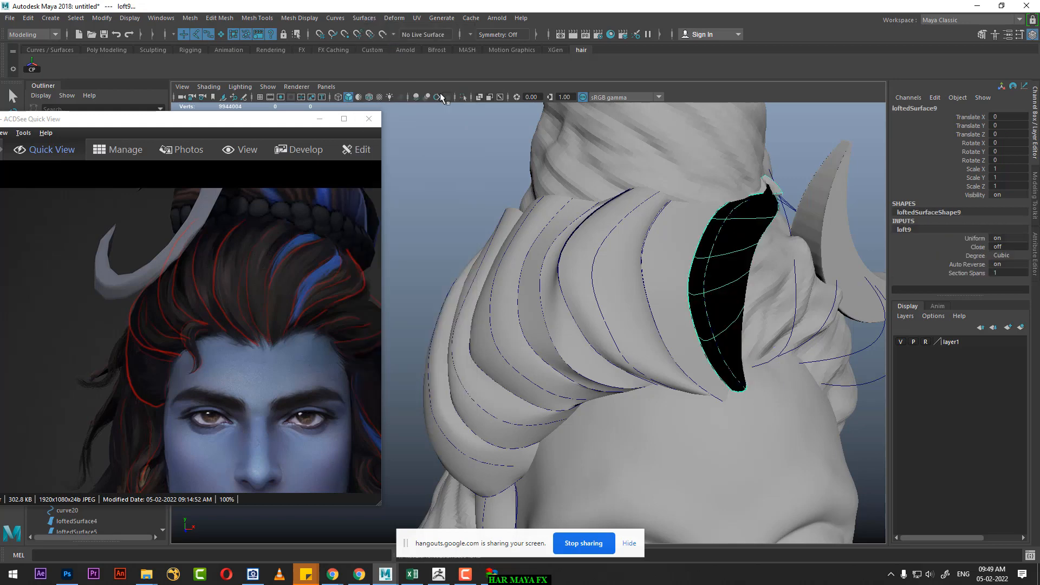
Step: Reverse the surface direction of the strand lofted between curve1 and curve8
alt+middle_drag(683, 236, 632, 236)
click(364, 18)
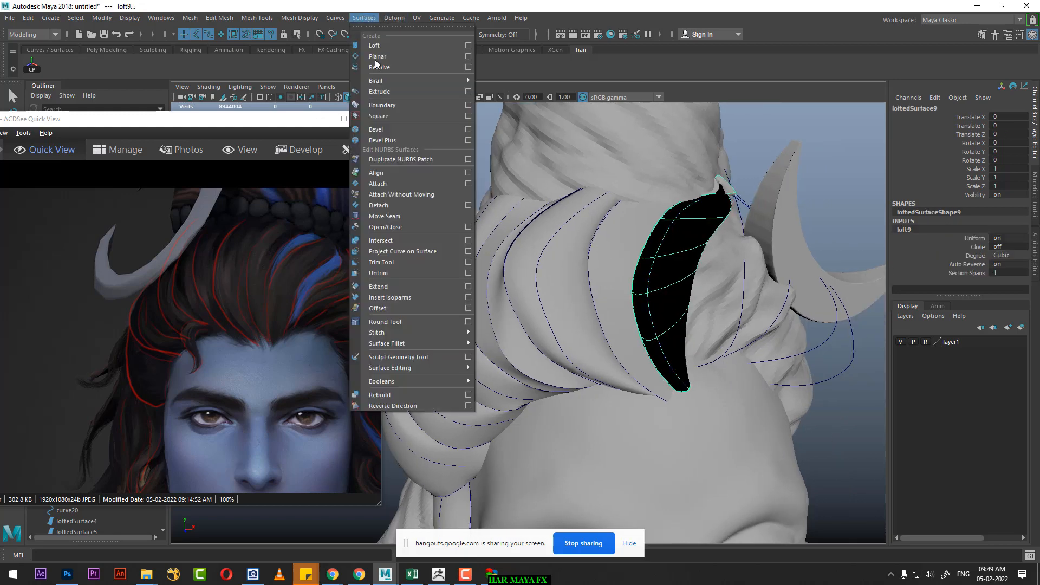
click(404, 404)
alt+drag(566, 312, 515, 292)
alt+middle_drag(547, 270, 602, 261)
alt+drag(591, 250, 633, 269)
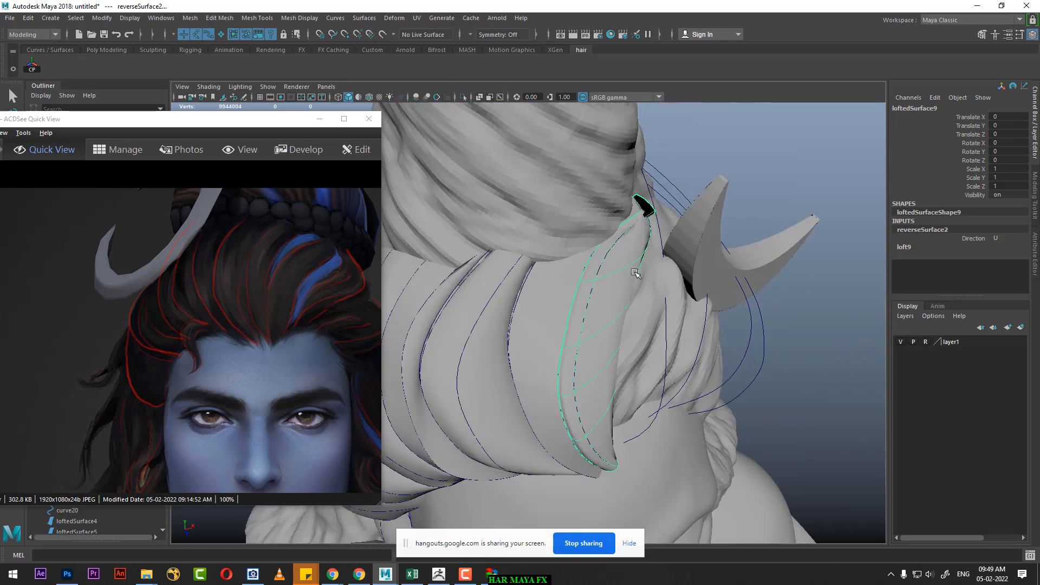
alt+right_drag(634, 269, 674, 265)
Step: Show the control vertices of the curve1 copy and reposition its end vertex cv[7] beside the crescent moon
click(807, 152)
click(639, 224)
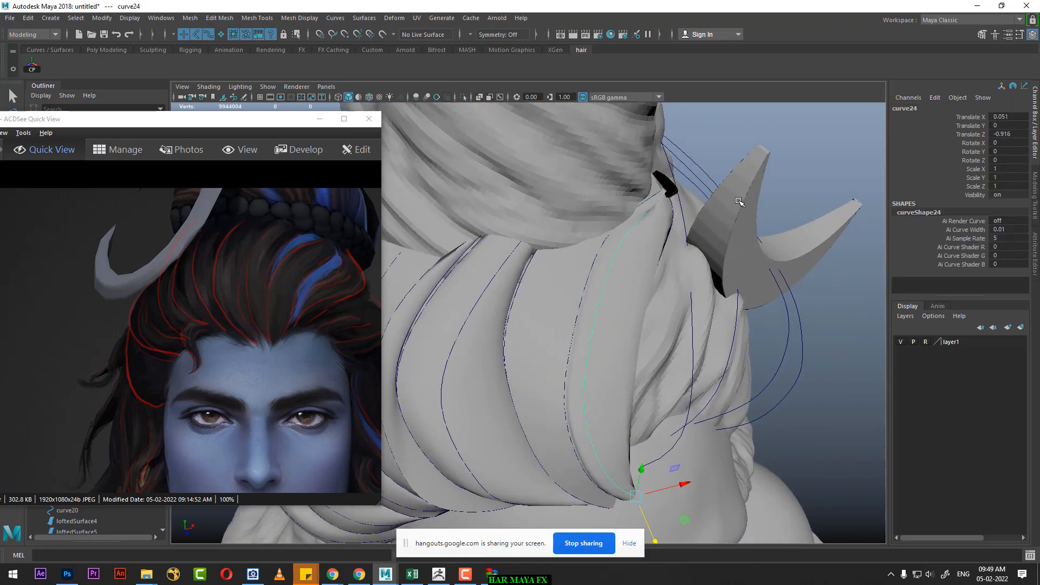
alt+drag(639, 225, 743, 160)
right_drag(754, 146, 690, 145)
alt+drag(691, 145, 551, 157)
click(570, 187)
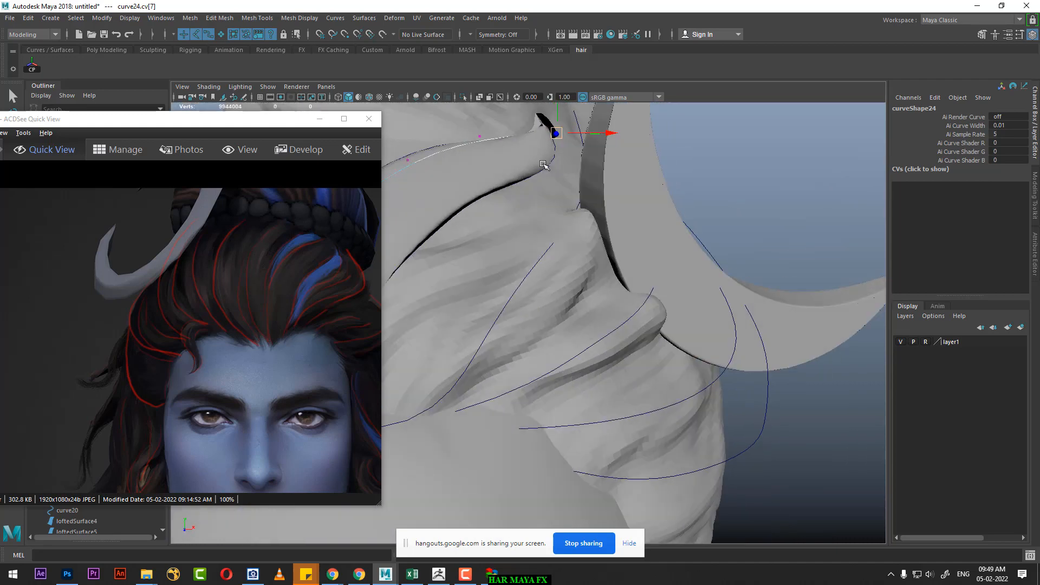
alt+middle_drag(555, 135, 612, 211)
mouse_move(608, 167)
mouse_down()
mouse_move(607, 138)
mouse_move(606, 162)
mouse_up()
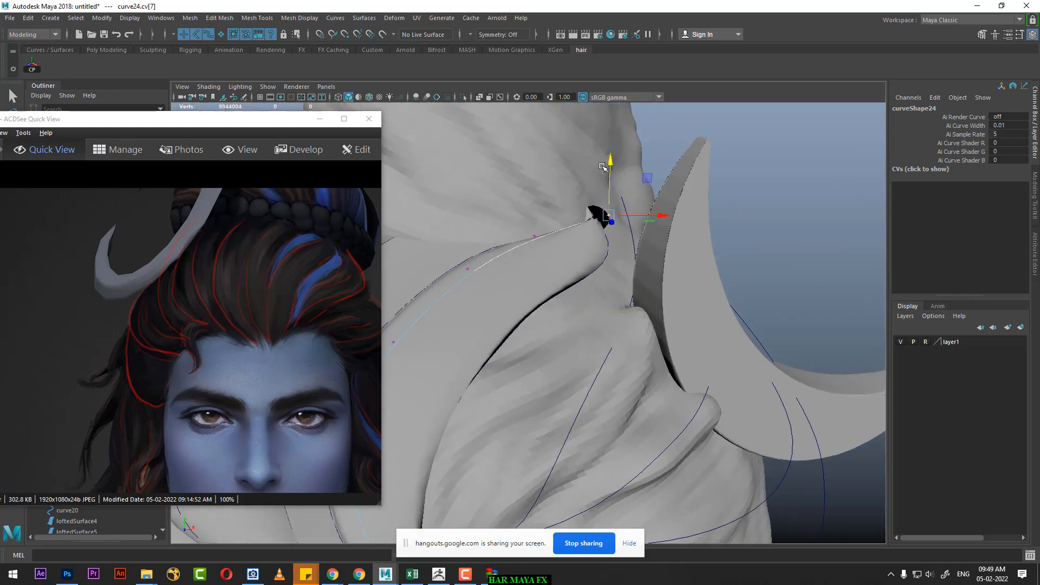
alt+drag(582, 220, 595, 252)
Step: Show curve8's control vertices and reposition its end vertex cv[7] to close the strand's tip beside the crescent moon
click(608, 254)
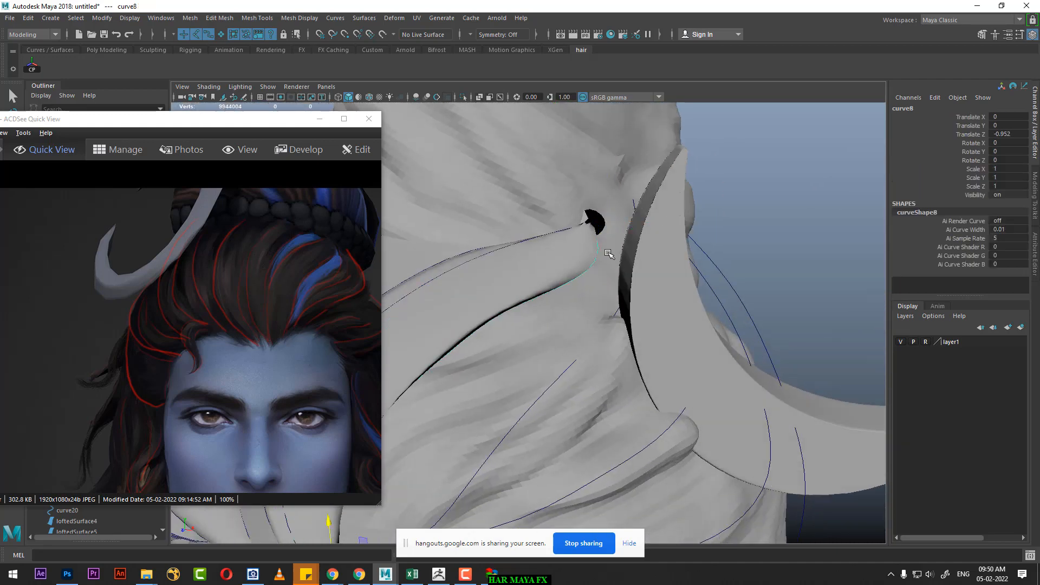
right_drag(778, 172, 717, 171)
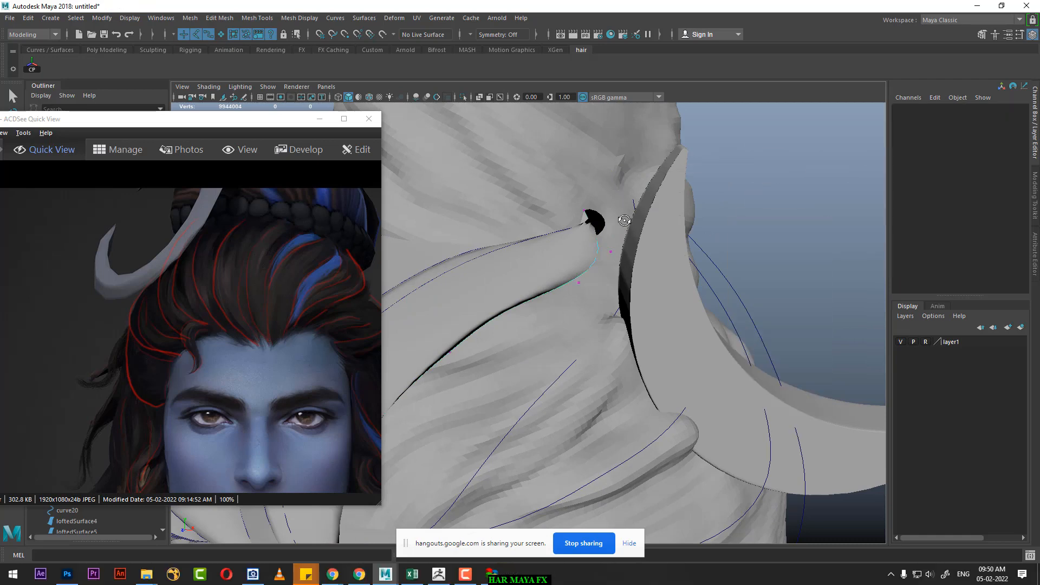
alt+drag(583, 217, 587, 255)
drag(627, 204, 673, 253)
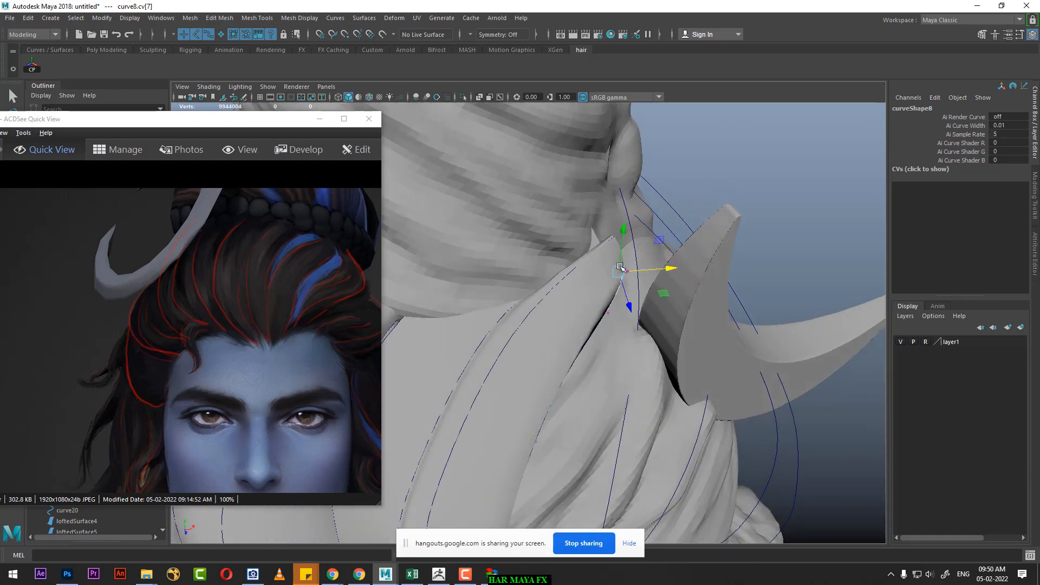
Step: Reselect the curve1 copy and lower its end vertex to flatten the strand's tip against the bun
click(563, 279)
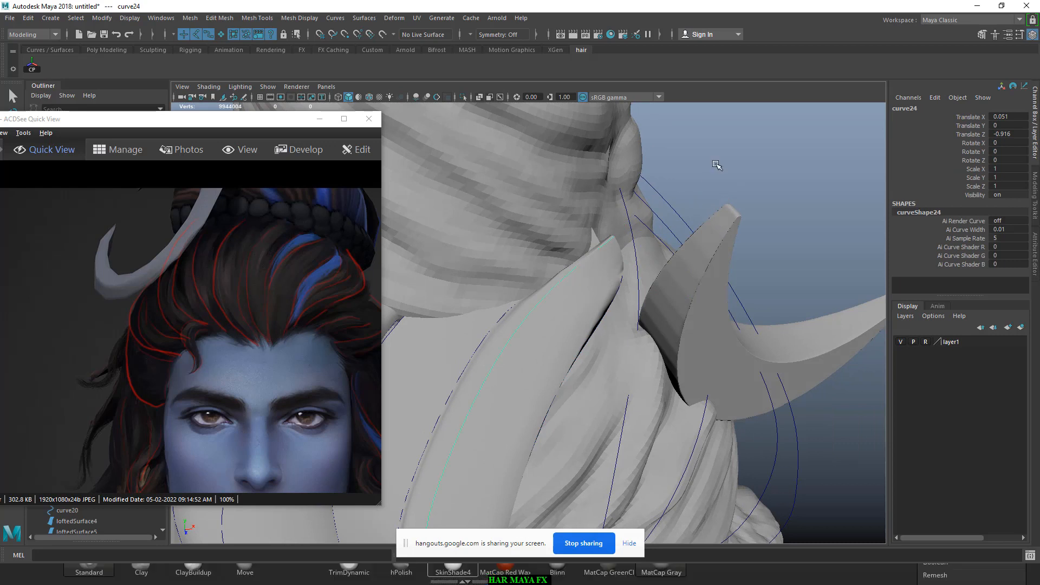
right_drag(715, 164, 604, 165)
drag(617, 243, 625, 263)
click(595, 254)
Step: Show curve1's control vertices, reposition its end vertex cv[7] at the bun's base, and return to object selection
click(609, 253)
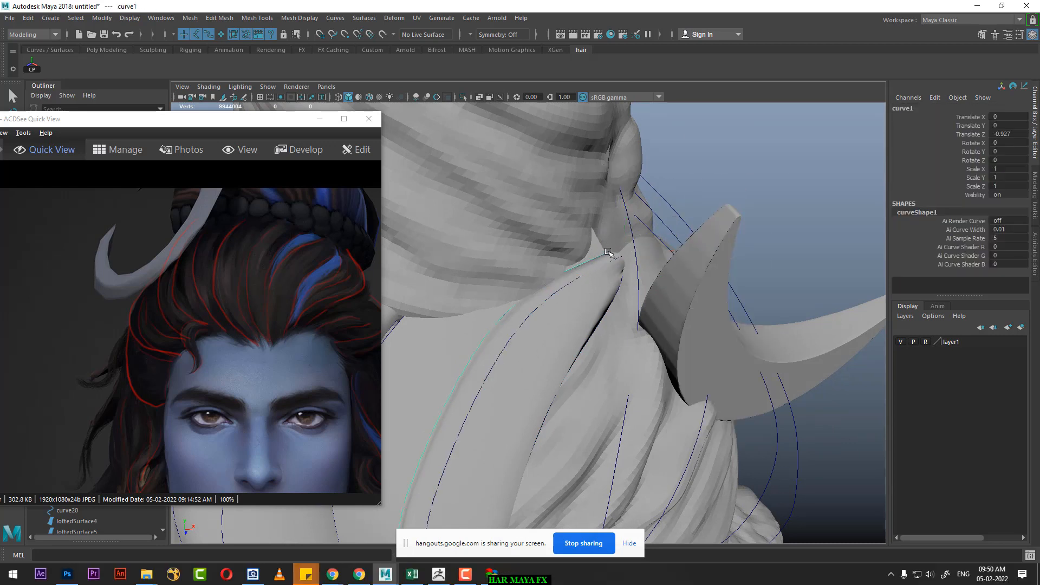
right_drag(772, 155, 699, 154)
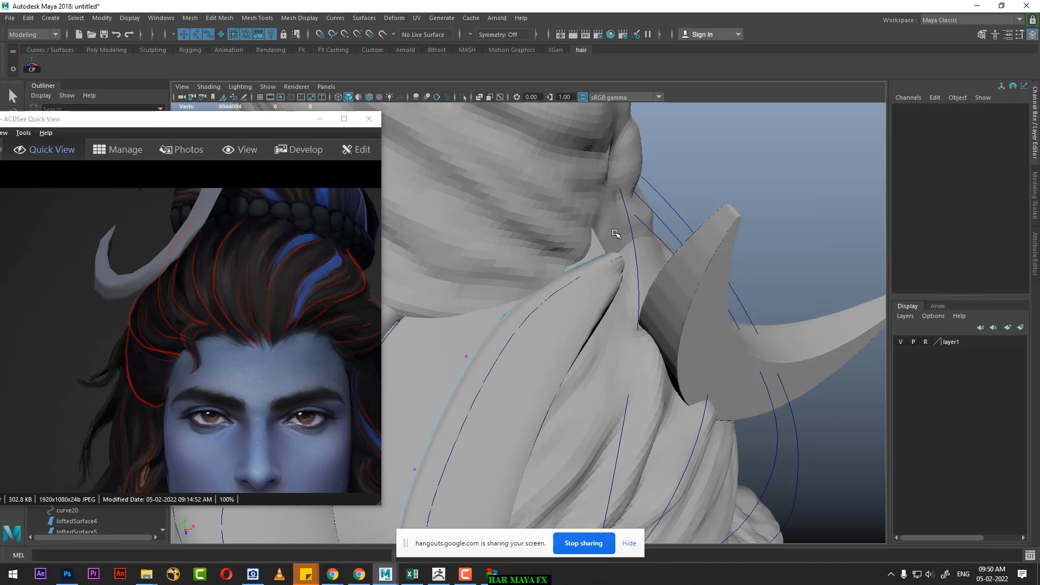
drag(606, 254, 594, 237)
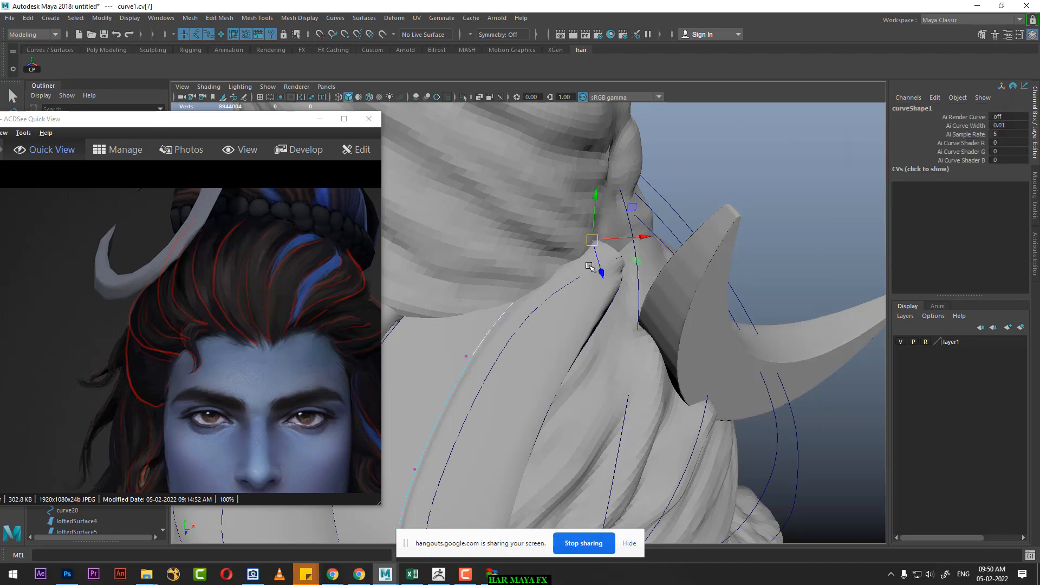
alt+right_drag(599, 245, 597, 168)
alt+middle_drag(597, 169, 594, 119)
alt+right_drag(594, 119, 550, 237)
alt+drag(550, 237, 560, 262)
alt+right_drag(559, 262, 553, 251)
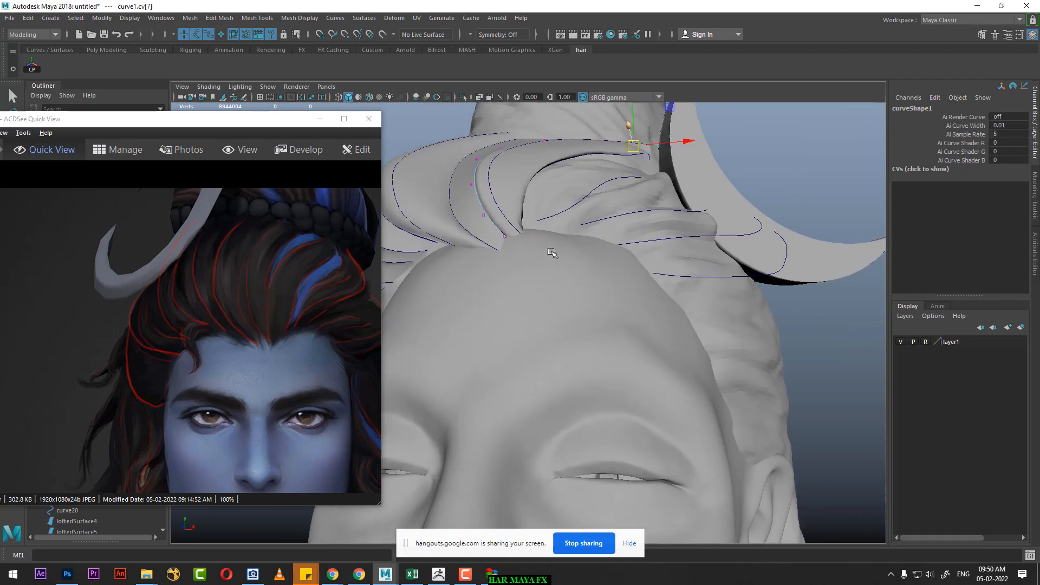
mouse_move(553, 251)
alt+mouse_down()
mouse_move(577, 266)
mouse_move(549, 236)
alt+mouse_up()
right_drag(549, 236, 588, 209)
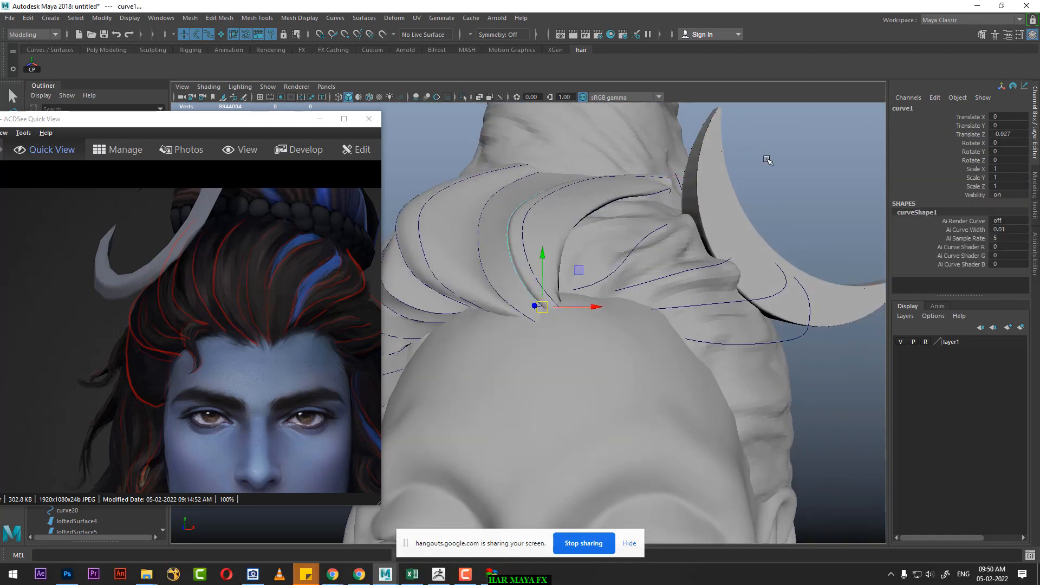
click(768, 158)
Step: Duplicate curve8 and offset the copy sideways and outward from the head above the forehead
alt+right_drag(652, 243, 582, 265)
alt+drag(582, 265, 540, 255)
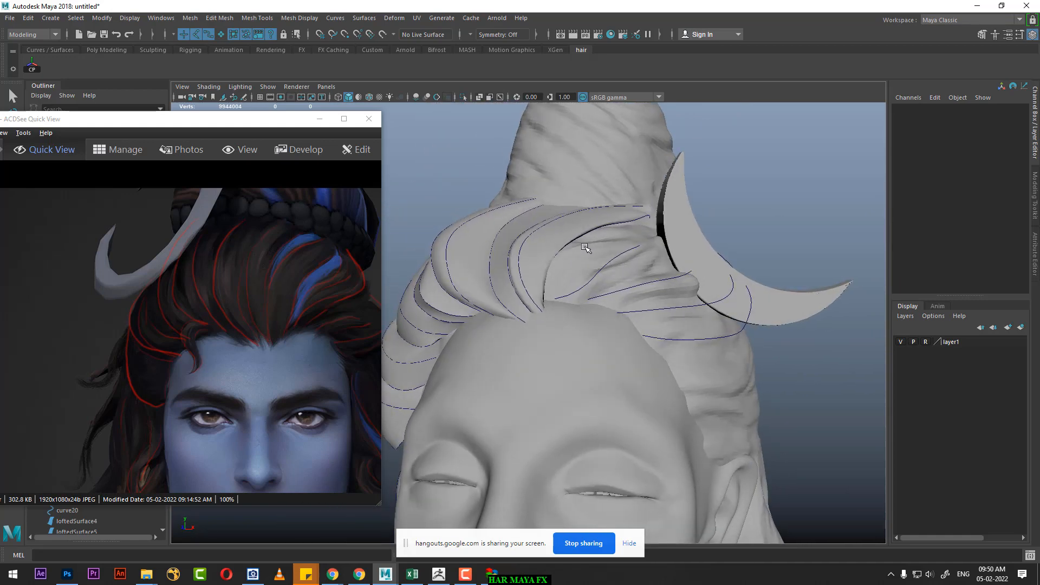
scroll(601, 260, up, 2)
scroll(600, 265, up, 3)
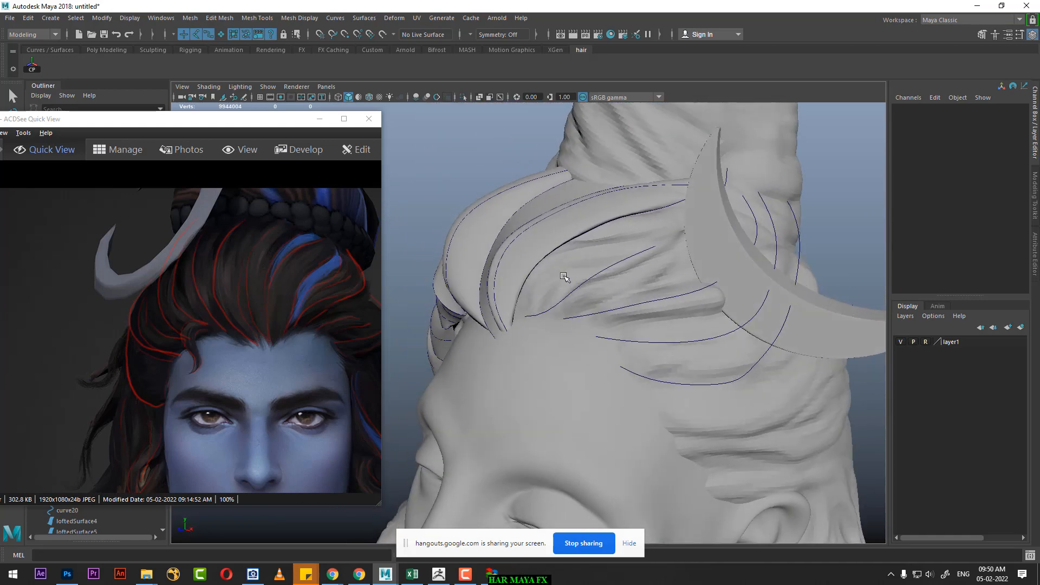
click(560, 254)
alt+drag(563, 256, 604, 285)
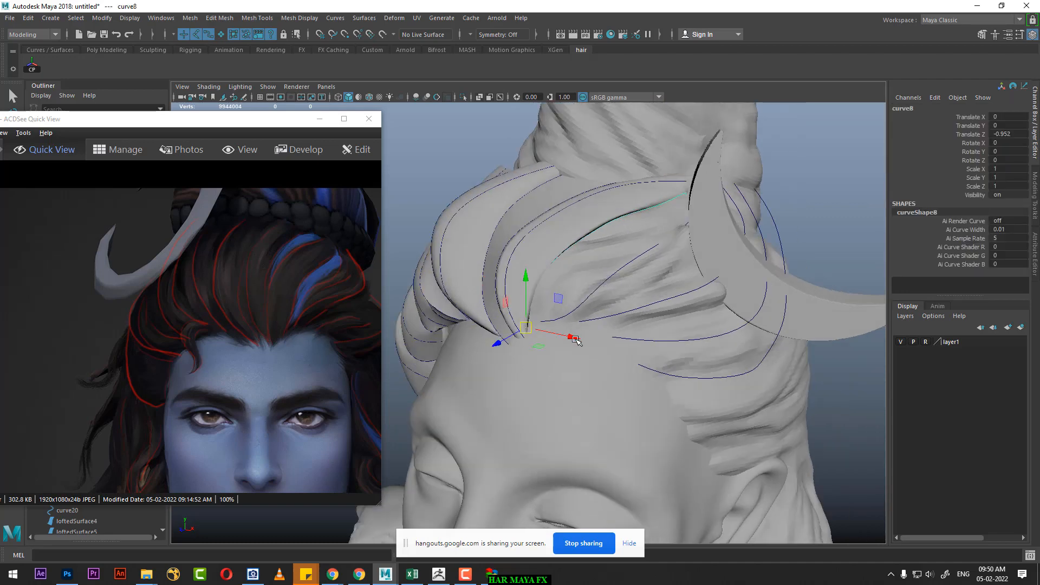
drag(567, 340, 532, 293)
alt+right_drag(532, 293, 527, 293)
click(460, 269)
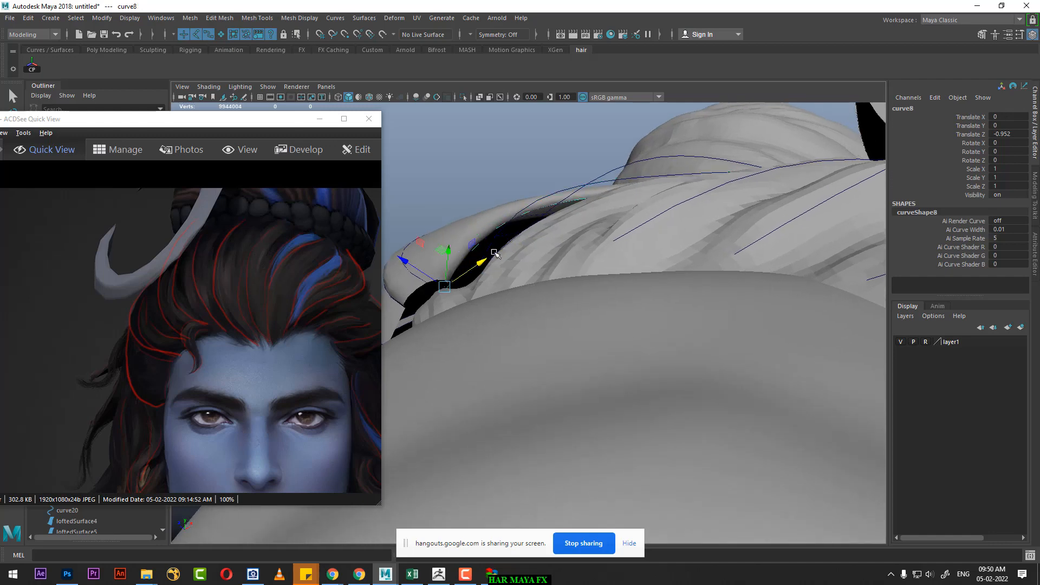
alt+drag(535, 245, 612, 266)
Step: Loft a surface across curve8, its offset copy and curve9 above the forehead, and reverse the surface's direction
click(619, 266)
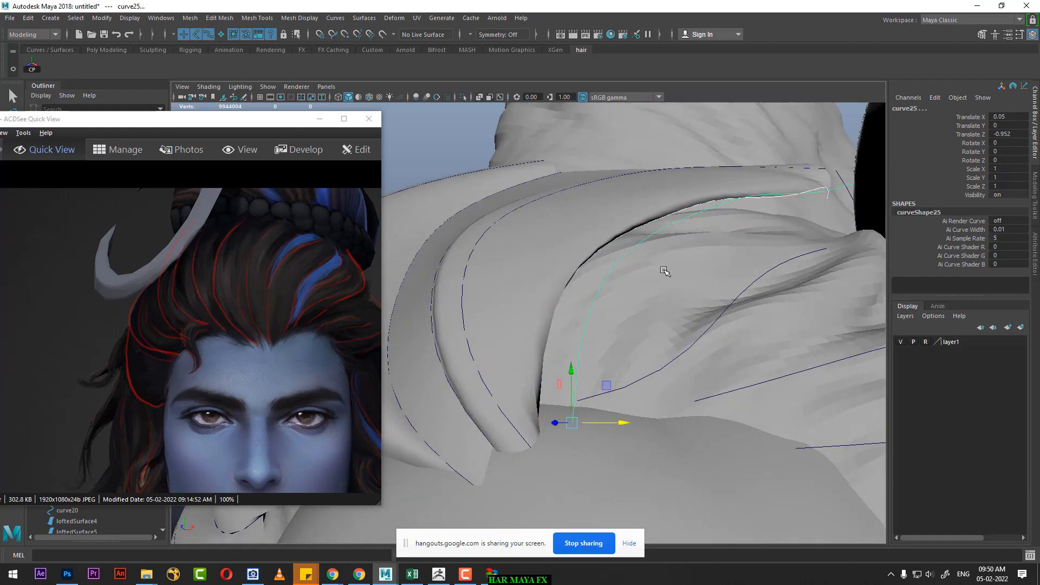
click(729, 308)
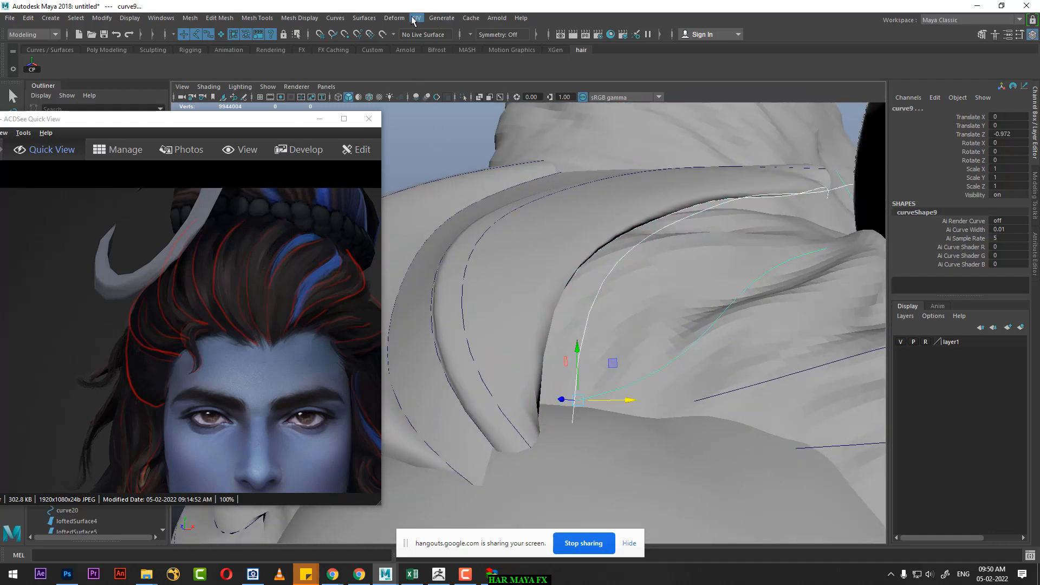
click(365, 18)
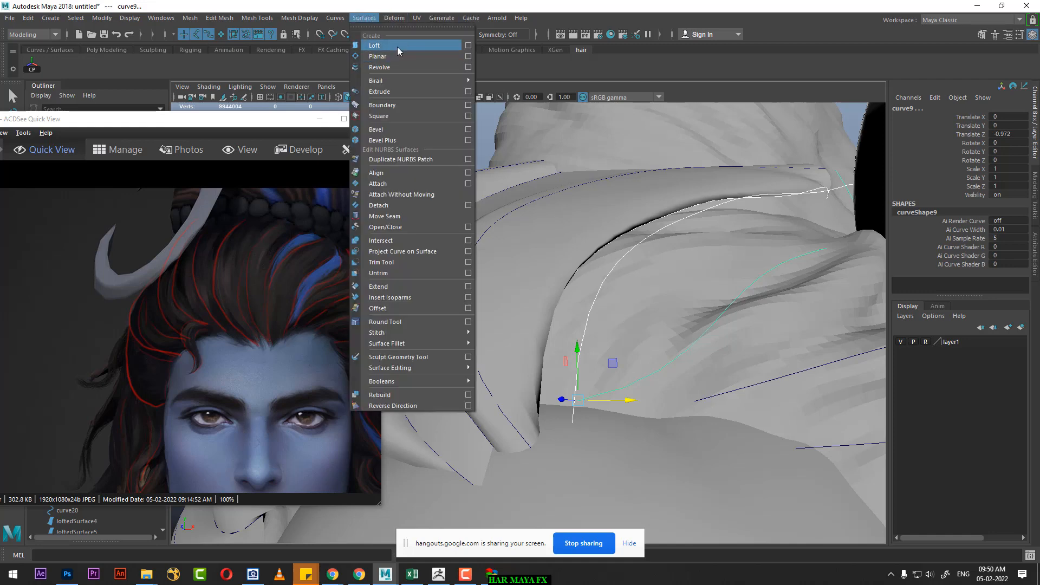
click(397, 46)
click(364, 18)
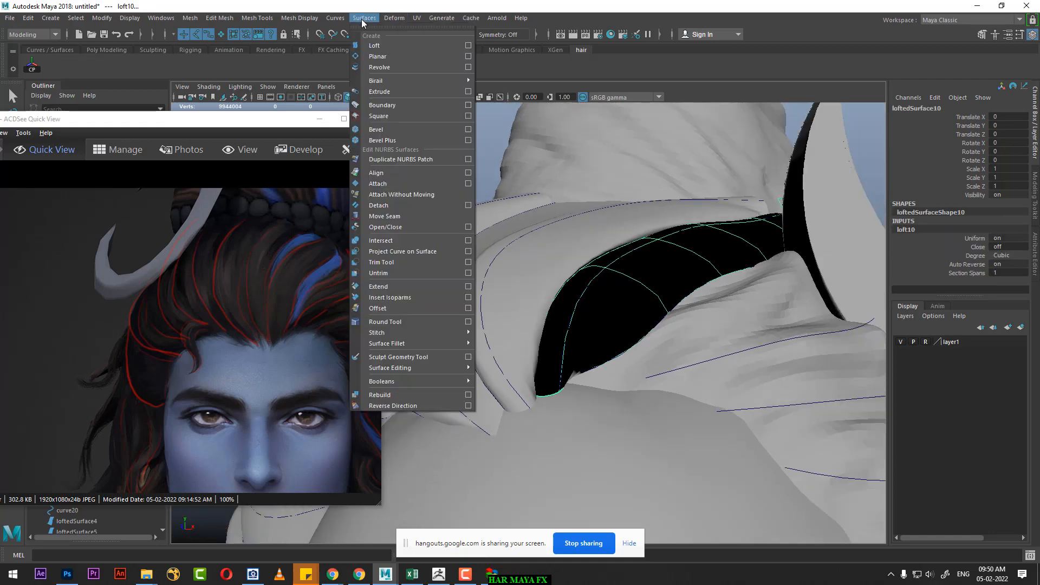
click(407, 406)
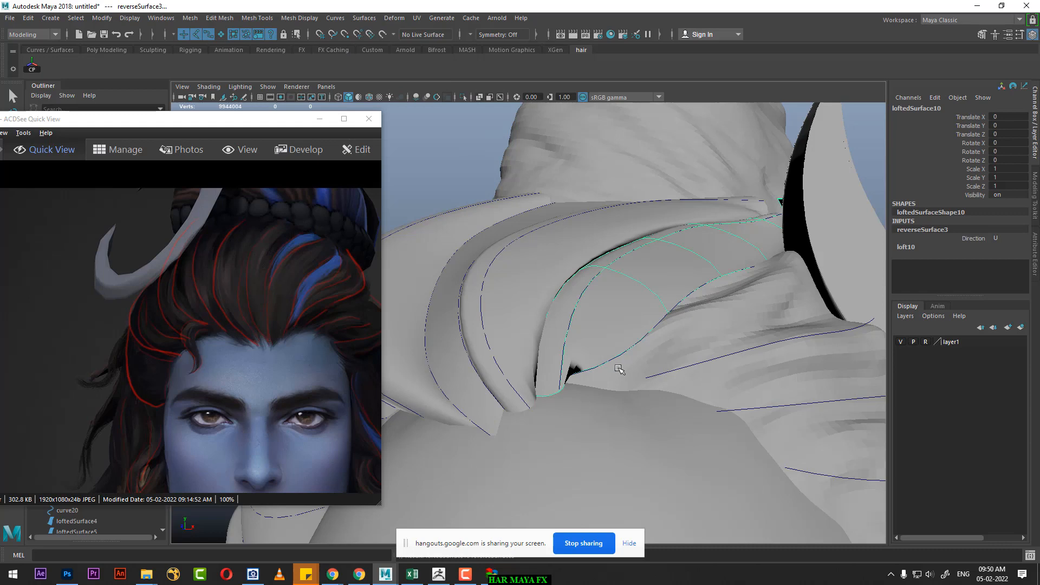
alt+drag(619, 368, 648, 302)
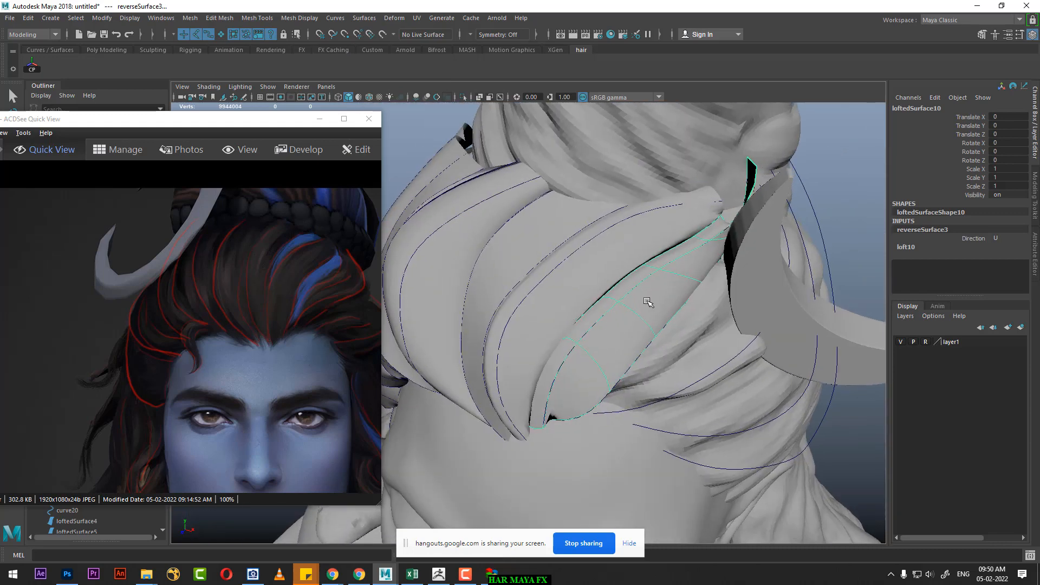
alt+middle_drag(648, 302, 580, 348)
alt+drag(580, 348, 644, 317)
Step: Select the curve8 copy and hide layer1 to isolate the strand surfaces around the new strand's tip
click(685, 199)
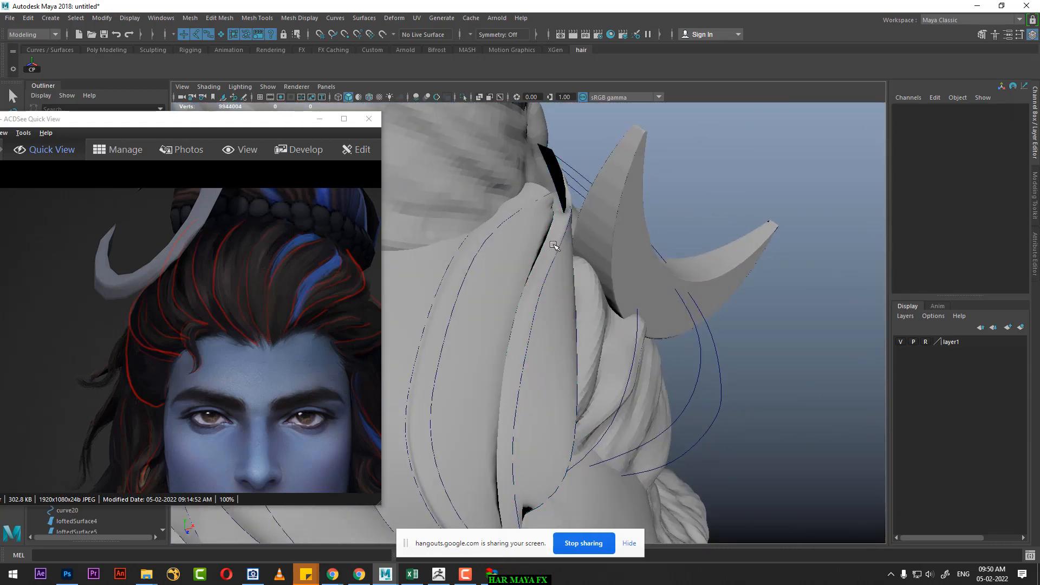
click(559, 246)
alt+drag(559, 246, 698, 212)
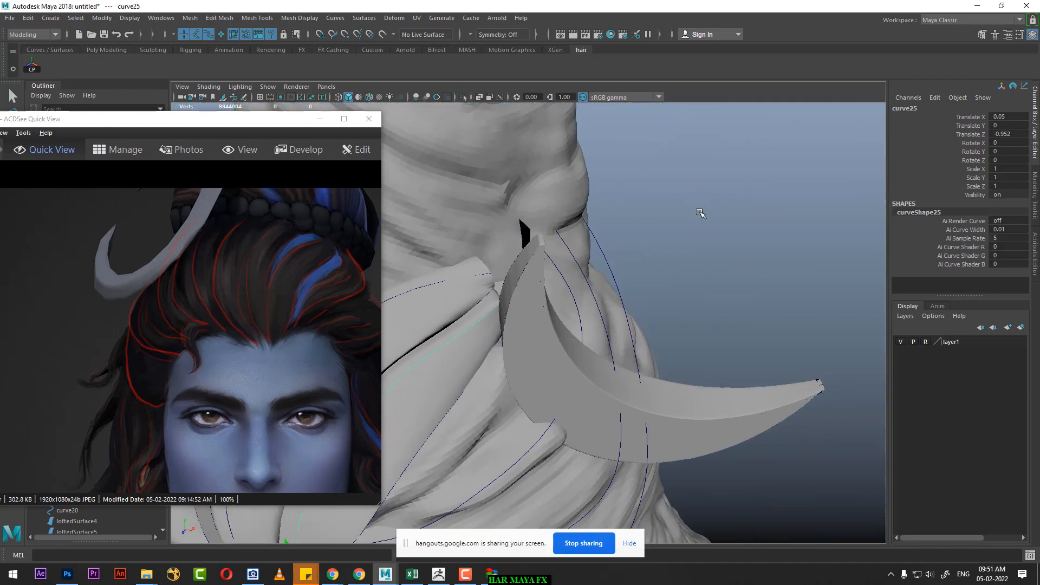
right_drag(699, 212, 653, 213)
alt+drag(652, 213, 601, 224)
drag(513, 197, 458, 278)
alt+drag(458, 278, 570, 315)
click(481, 314)
click(898, 342)
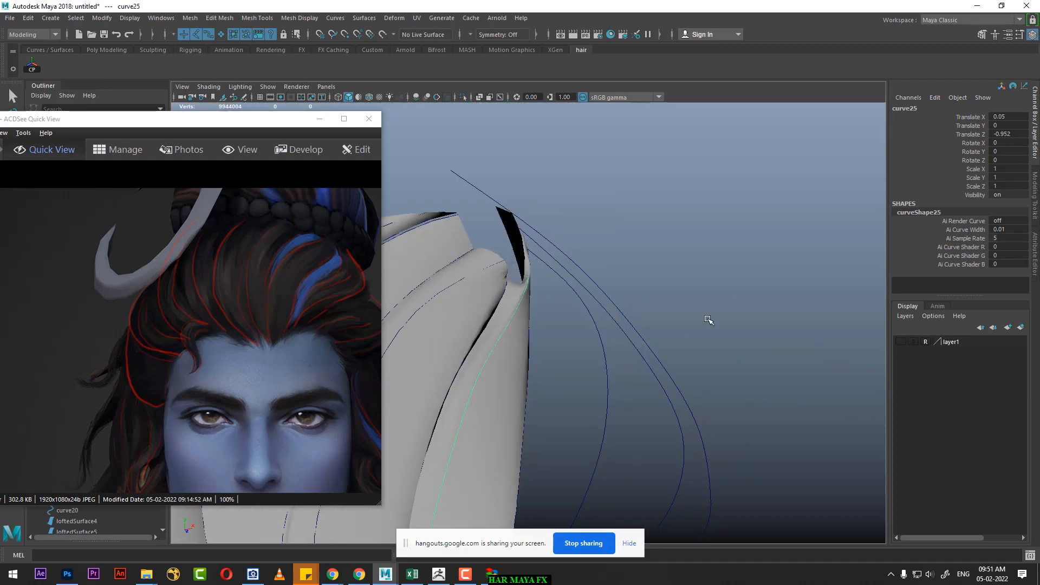
alt+drag(706, 320, 667, 316)
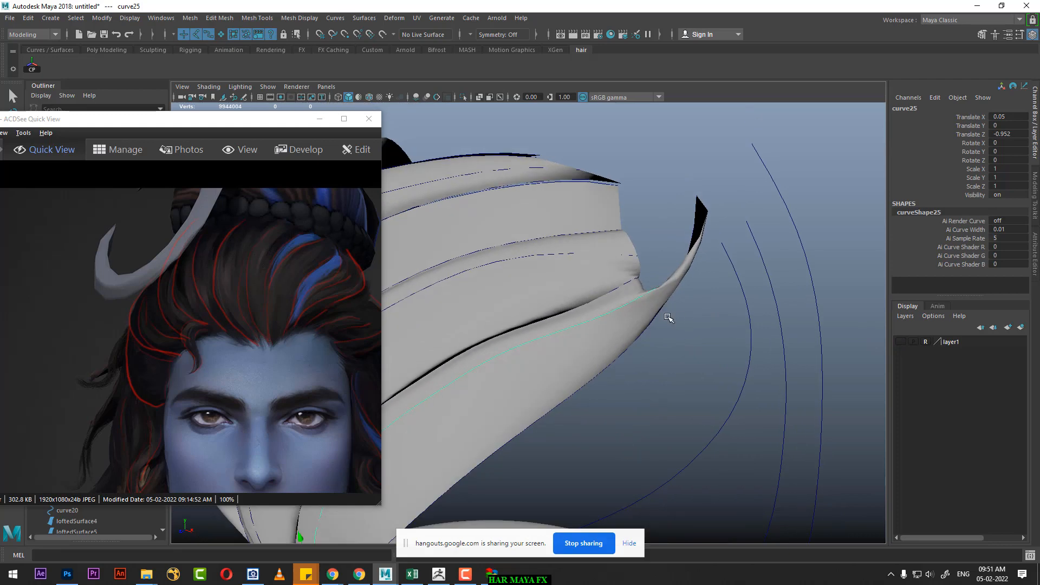
Step: Show the curve8 copy's control vertices and reposition cv[6:7] to draw the strand's tip in against the neighbouring strand
click(659, 314)
alt+drag(752, 220, 676, 201)
right_drag(770, 200, 704, 200)
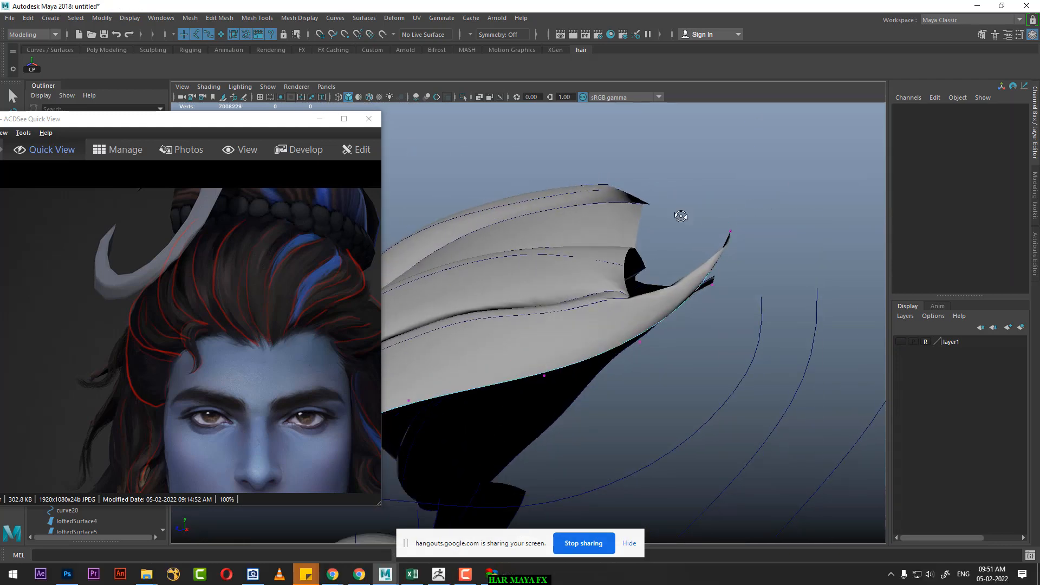
drag(753, 212, 720, 310)
alt+drag(640, 300, 789, 260)
right_drag(779, 205, 633, 204)
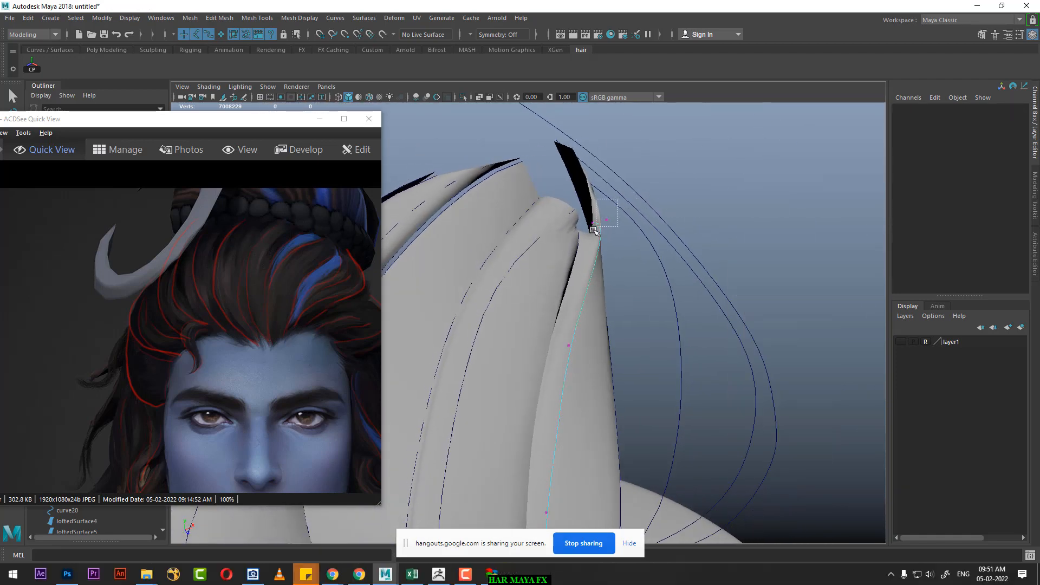
mouse_move(594, 230)
mouse_down()
mouse_move(623, 228)
mouse_move(606, 217)
mouse_up()
alt+right_drag(587, 244, 599, 292)
alt+drag(599, 293, 604, 327)
alt+middle_drag(603, 327, 699, 290)
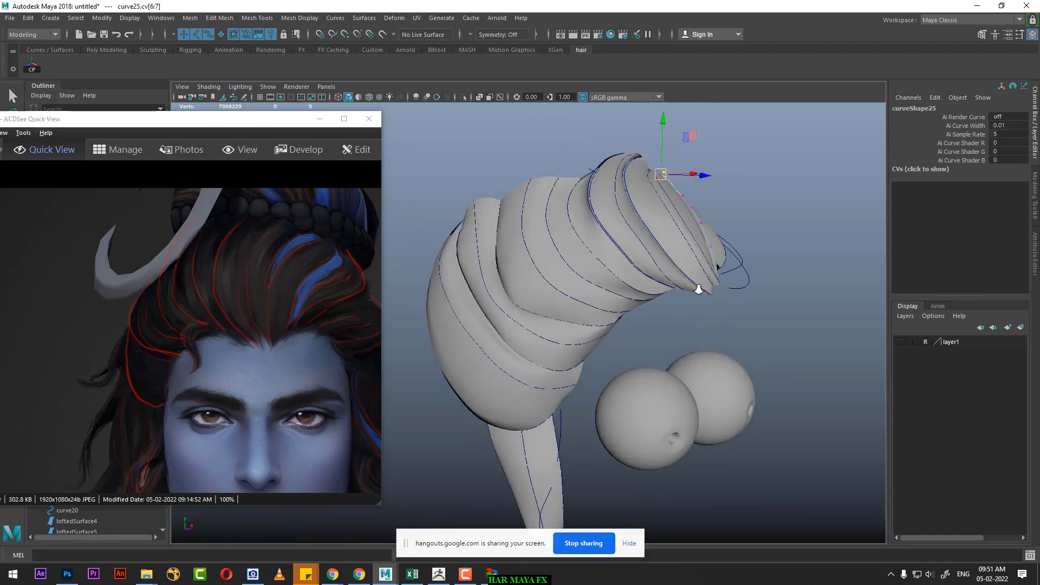
Step: Return to object selection, clear the selection and show layer1 again
alt+drag(699, 289, 629, 373)
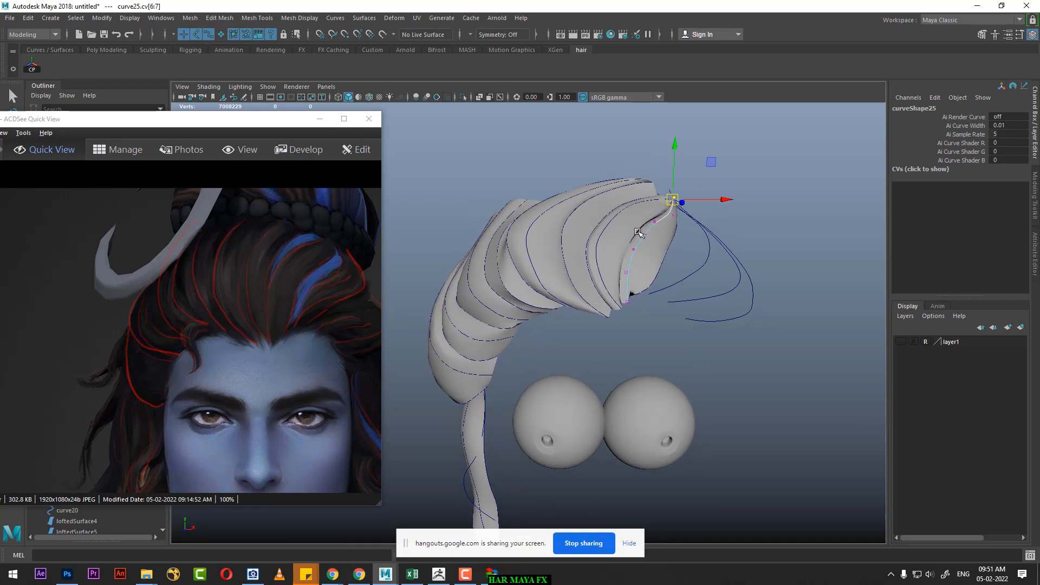
right_drag(637, 232, 713, 188)
click(690, 265)
alt+right_drag(689, 267, 683, 293)
alt+middle_drag(670, 306, 659, 297)
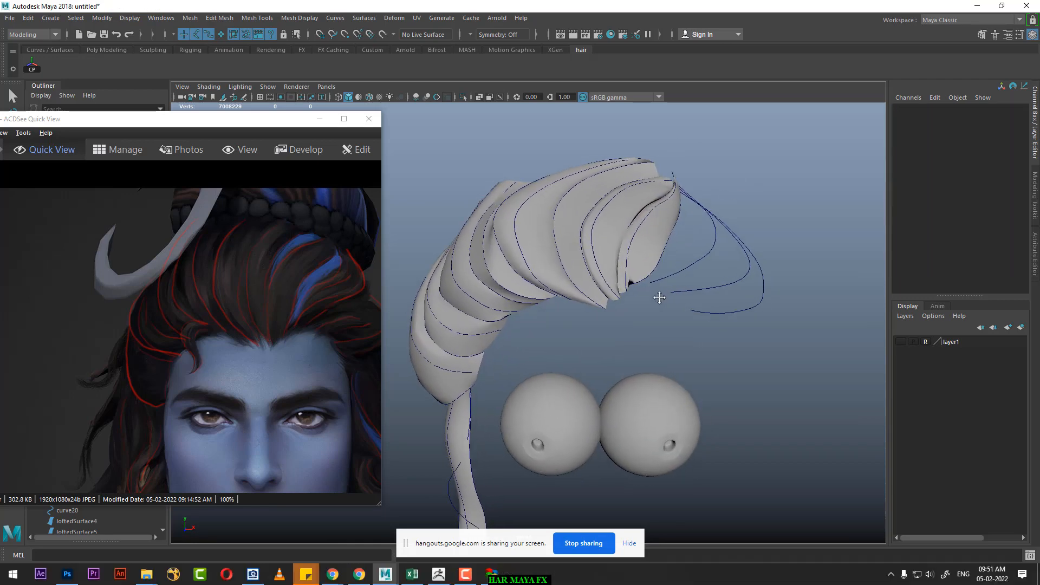
click(900, 342)
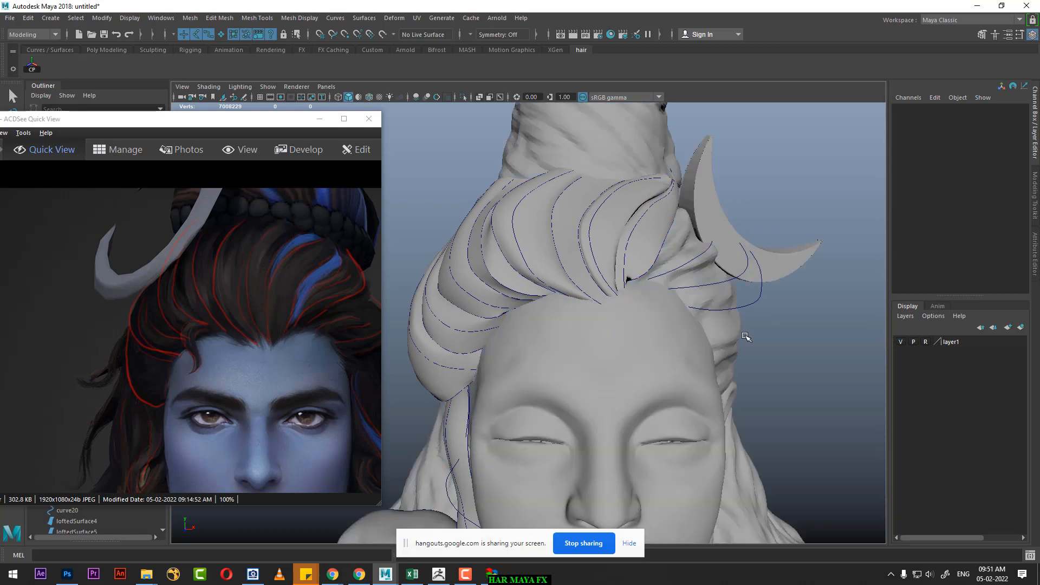
click(668, 241)
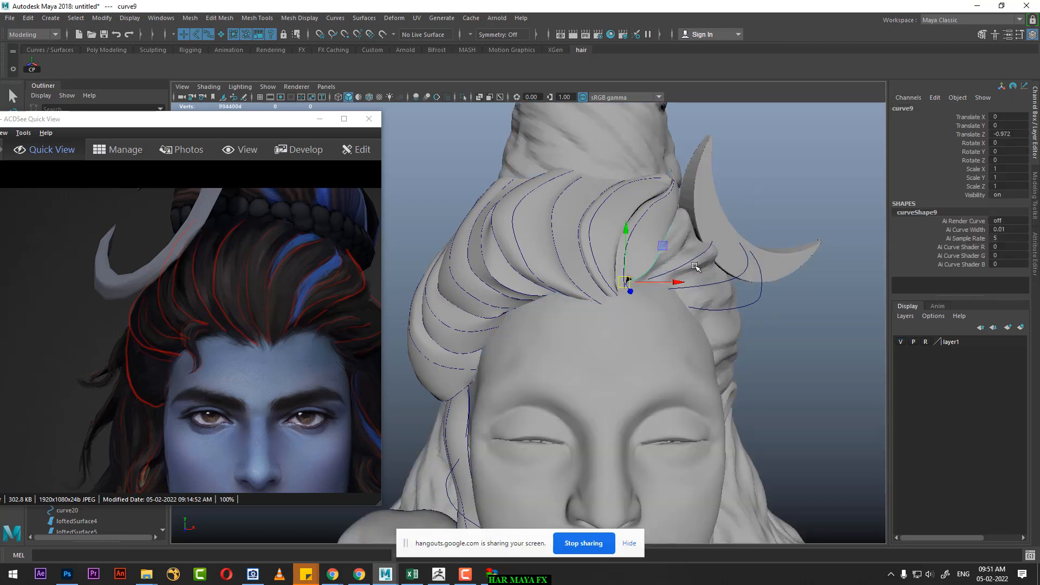
shift+click(719, 254)
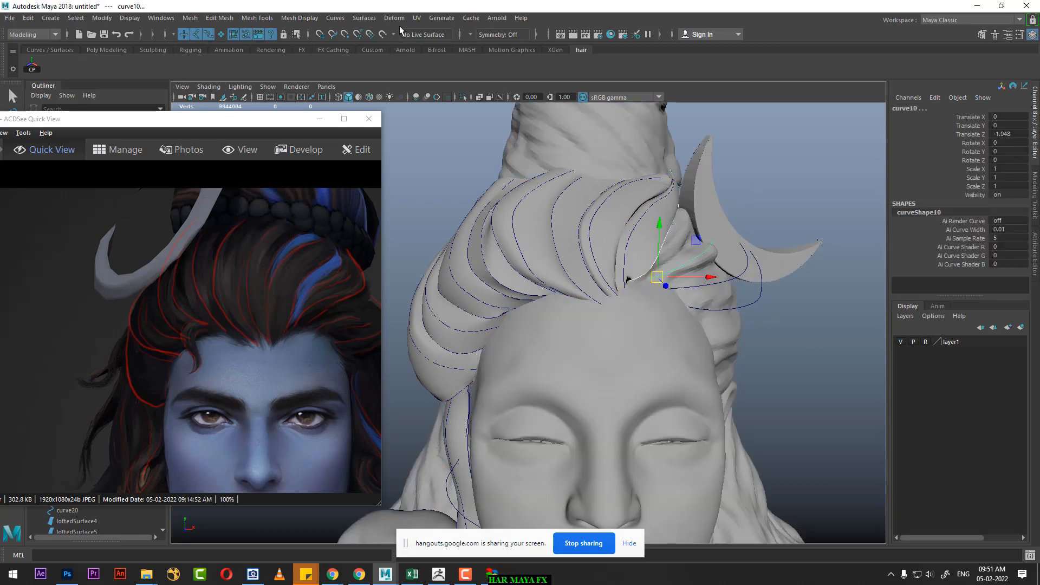
alt+drag(699, 241, 658, 258)
click(649, 265)
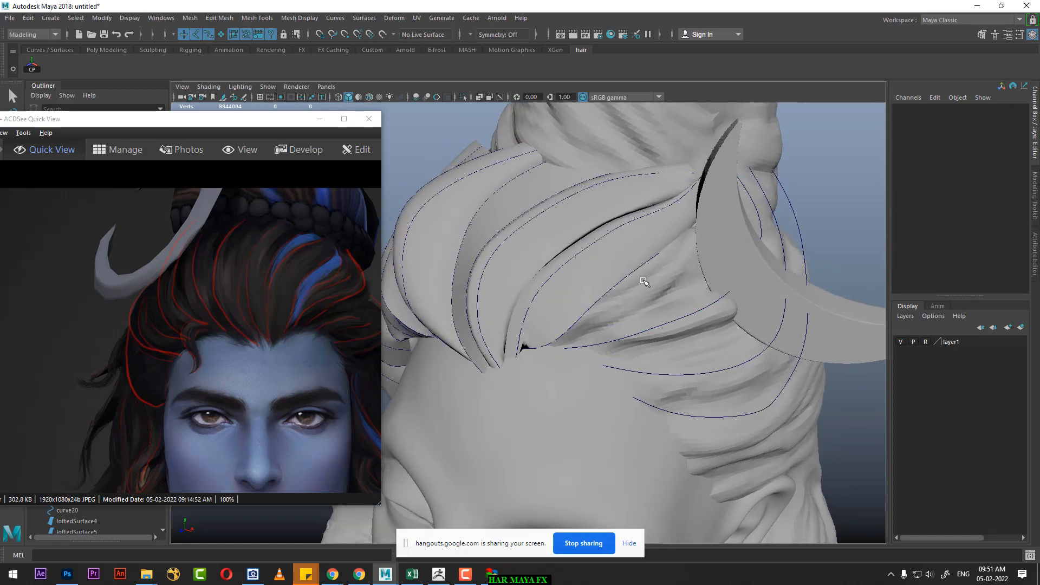
Step: Duplicate curve9 and offset the copy toward curve10, to Translate X 0.082 and Translate Z -1.049
click(627, 278)
alt+drag(690, 304, 666, 368)
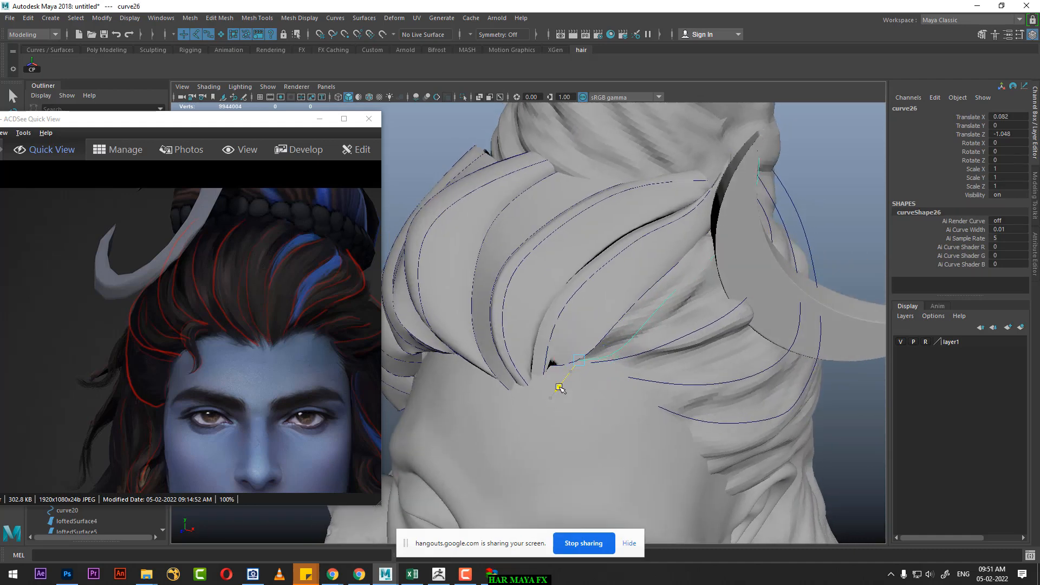
alt+drag(560, 388, 745, 291)
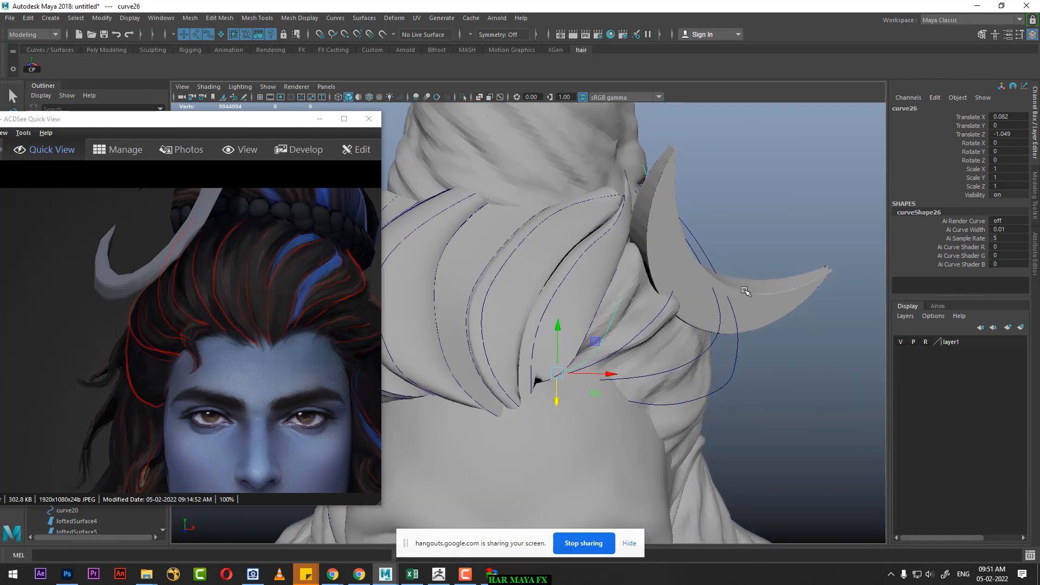
right_drag(778, 207, 700, 225)
Step: Show the curve9 copy's control vertices, adjust cv[3:5] and end vertex cv[7] behind the crescent moon, and return to object selection
alt+drag(699, 224, 665, 237)
key(b)
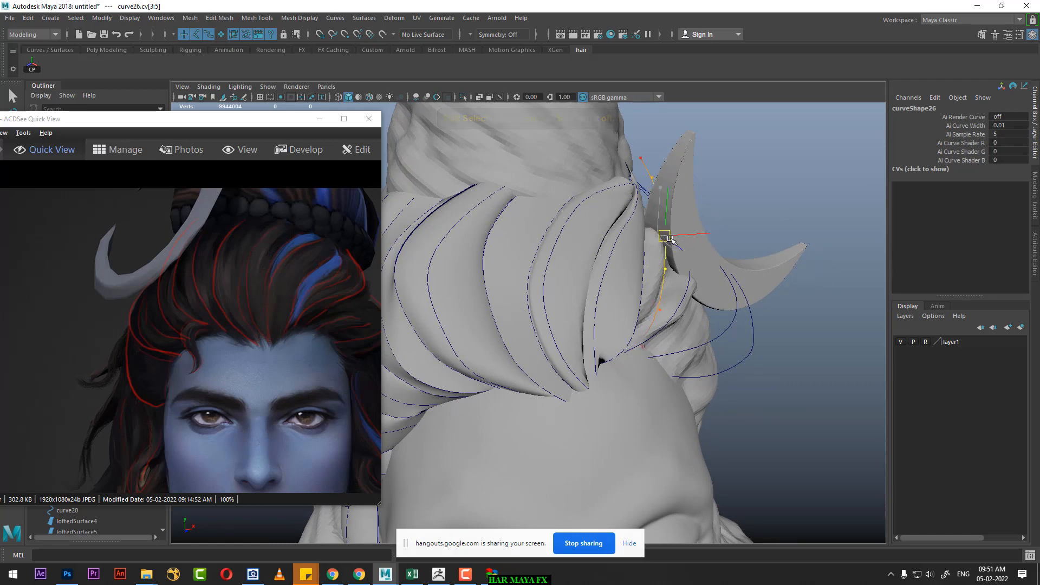
drag(648, 142, 620, 158)
alt+drag(670, 219, 675, 204)
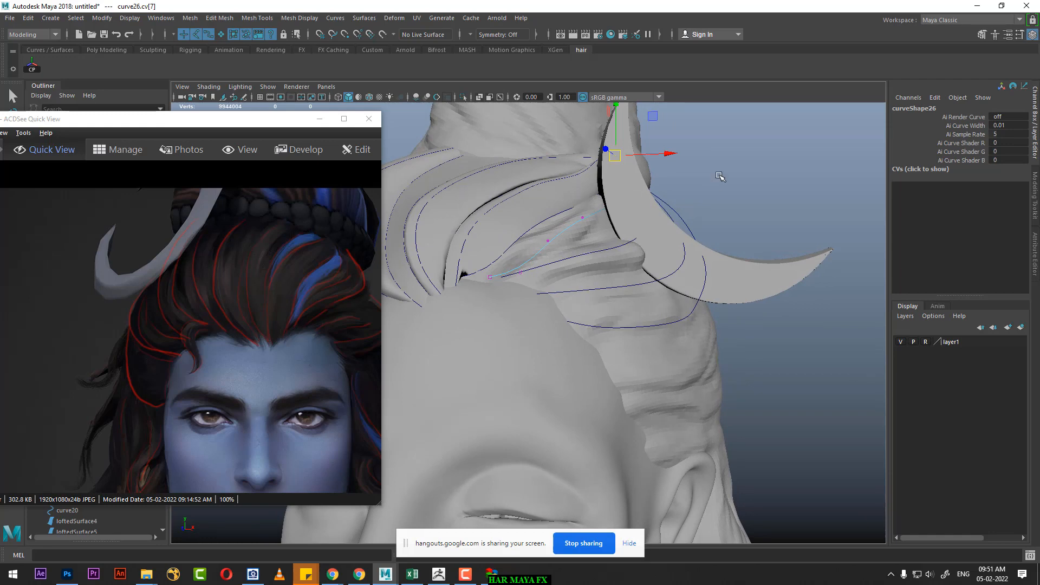
right_drag(720, 176, 745, 154)
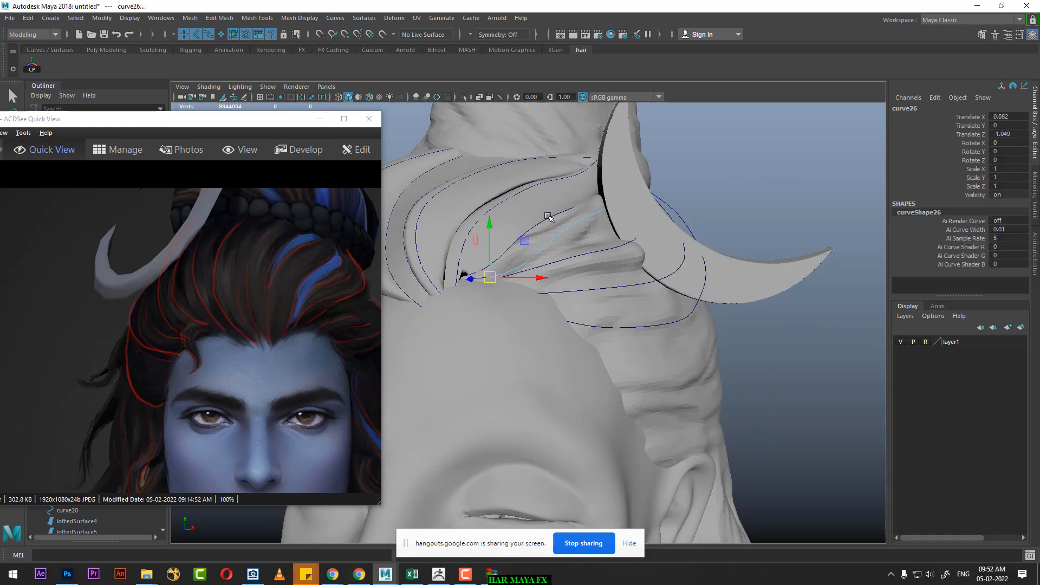
Step: Loft a surface across curve9, its offset copy and curve10, and reverse the surface's direction
click(570, 220)
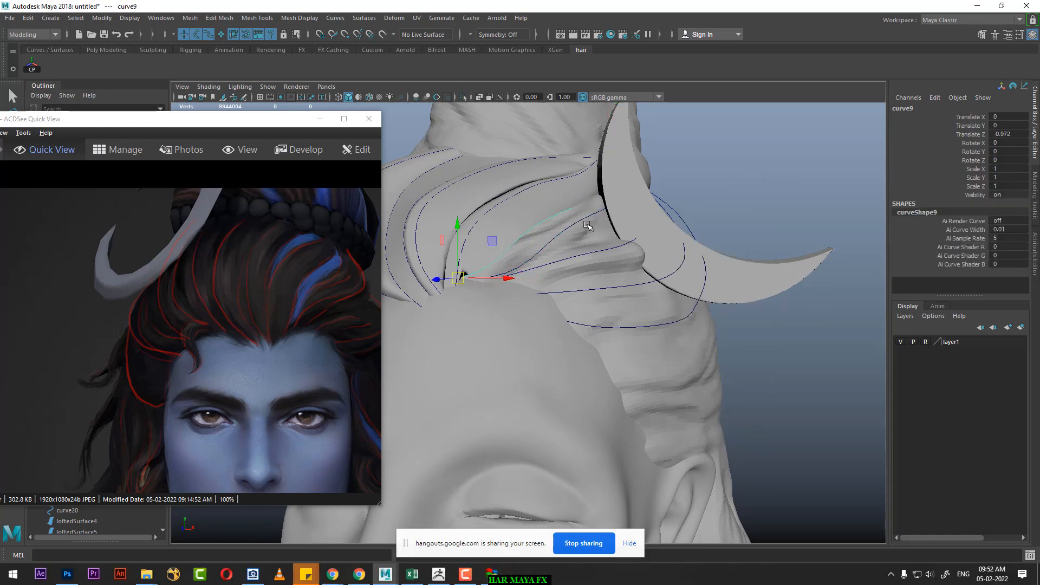
alt+drag(612, 226, 626, 250)
shift+click(595, 269)
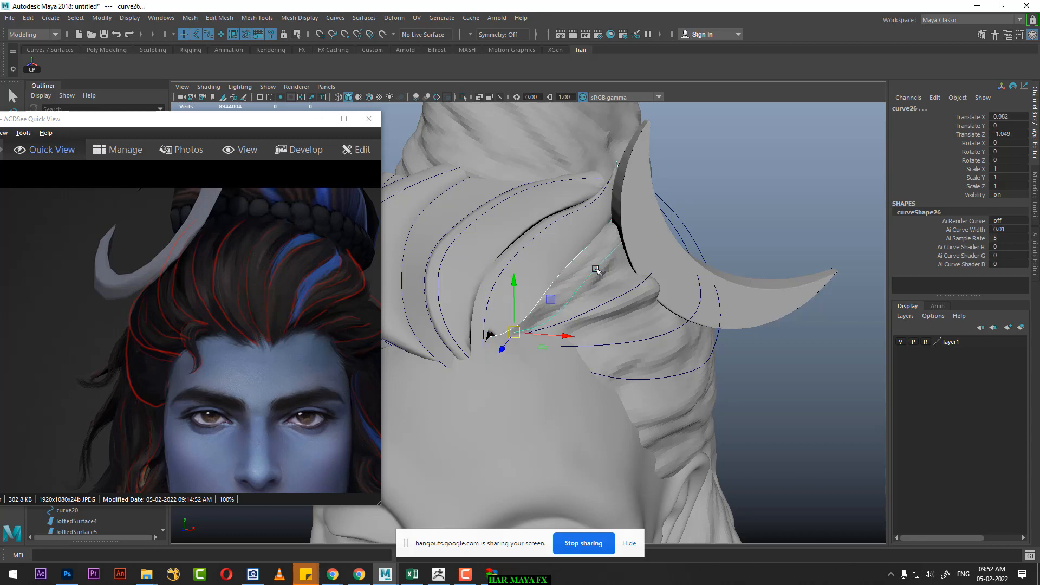
shift+click(633, 294)
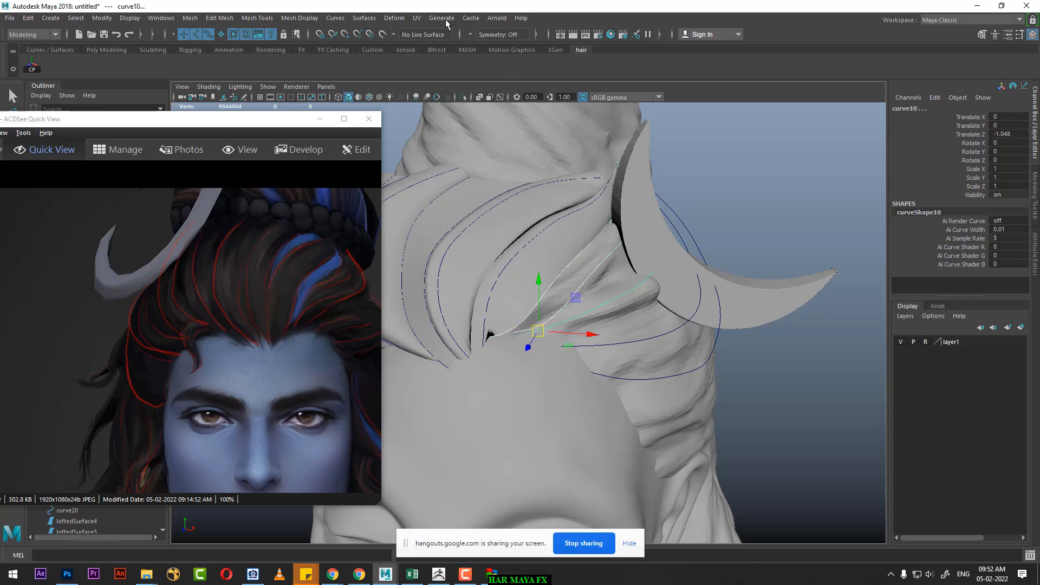
click(364, 18)
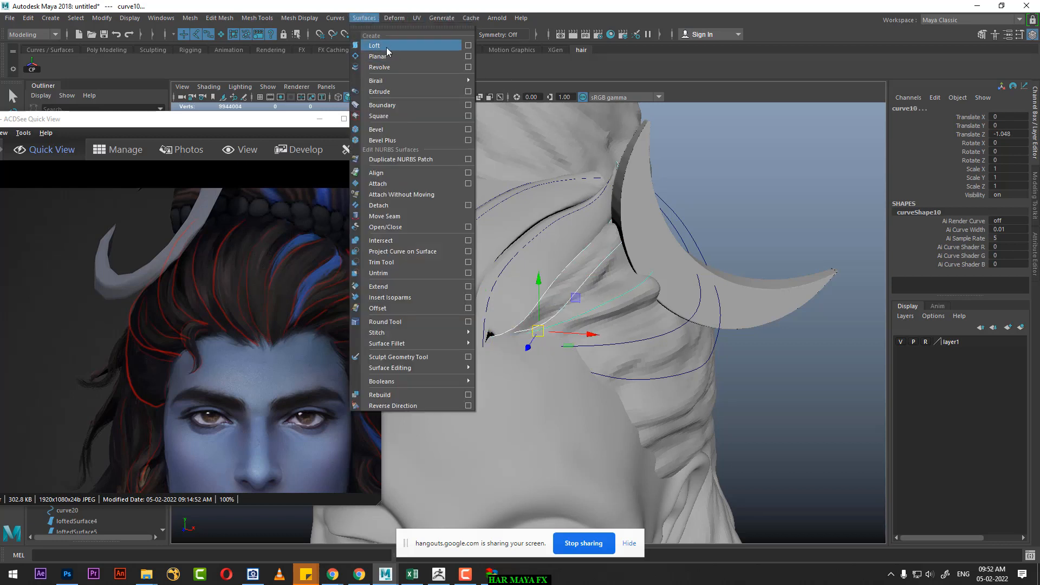
click(386, 47)
click(364, 18)
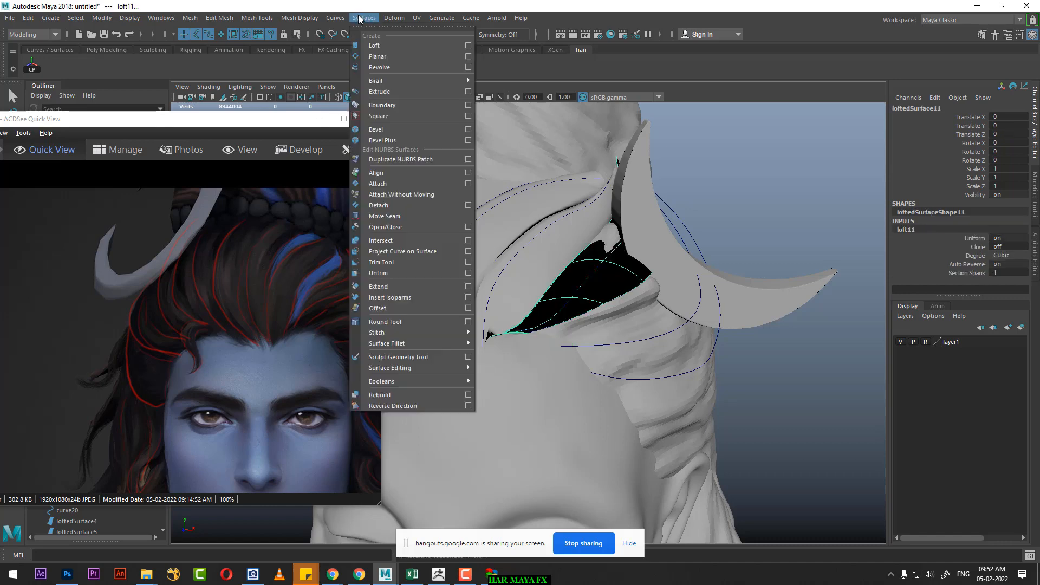
click(401, 405)
mouse_move(488, 352)
alt+mouse_down()
mouse_move(570, 305)
mouse_move(531, 287)
alt+mouse_up()
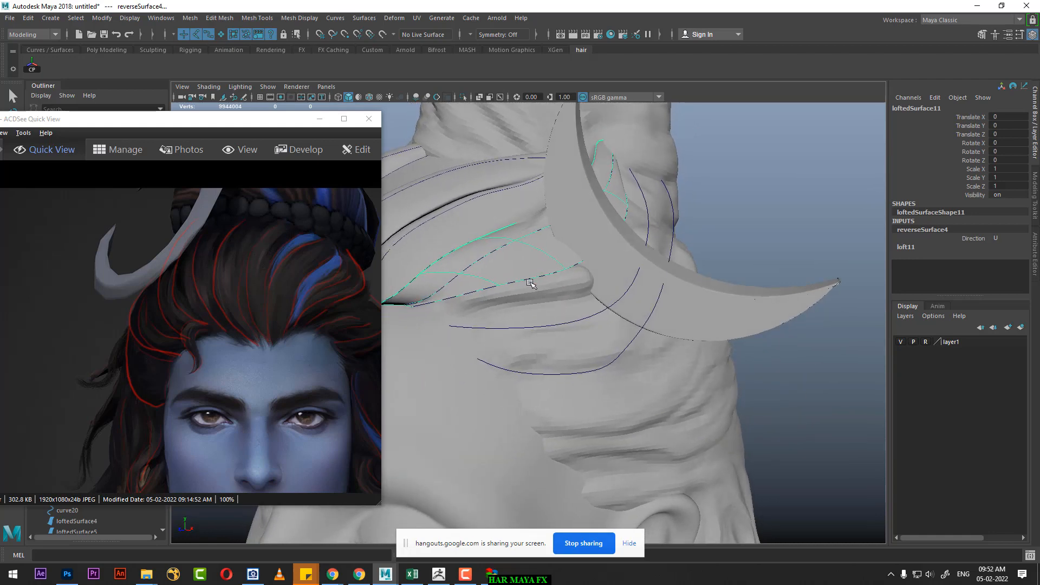
Step: Loft a surface across curve10, curve11 and curve12 beside the crescent moon
click(530, 282)
click(533, 278)
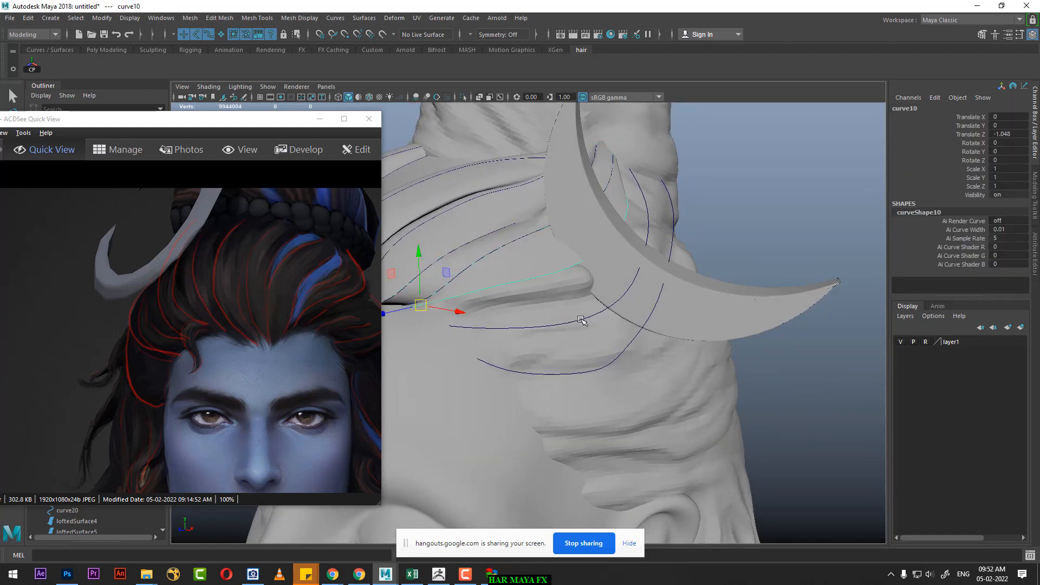
shift+click(583, 320)
alt+drag(629, 314, 685, 306)
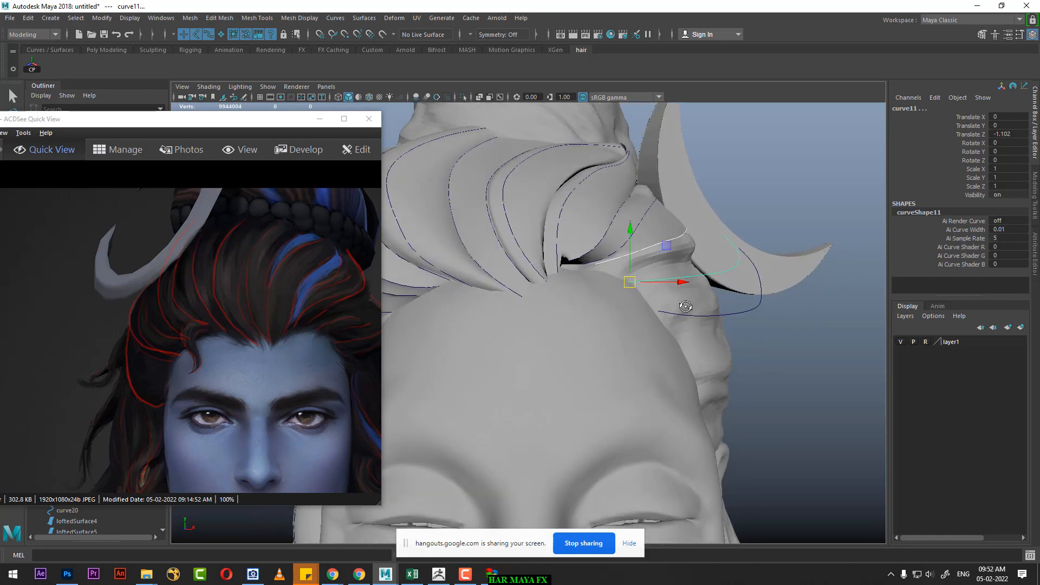
alt+drag(573, 350, 695, 350)
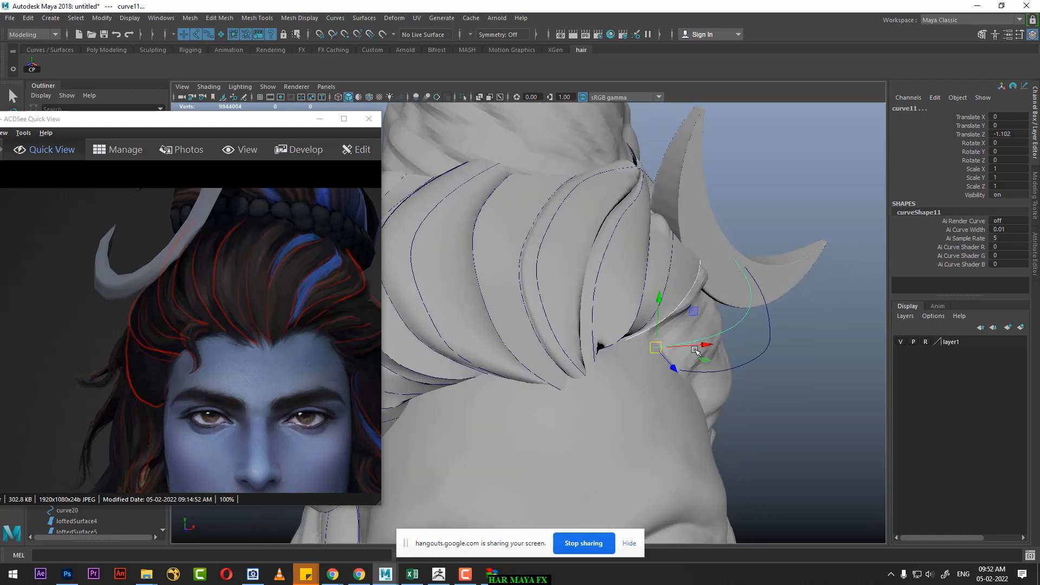
drag(303, 346, 215, 326)
alt+drag(580, 332, 561, 312)
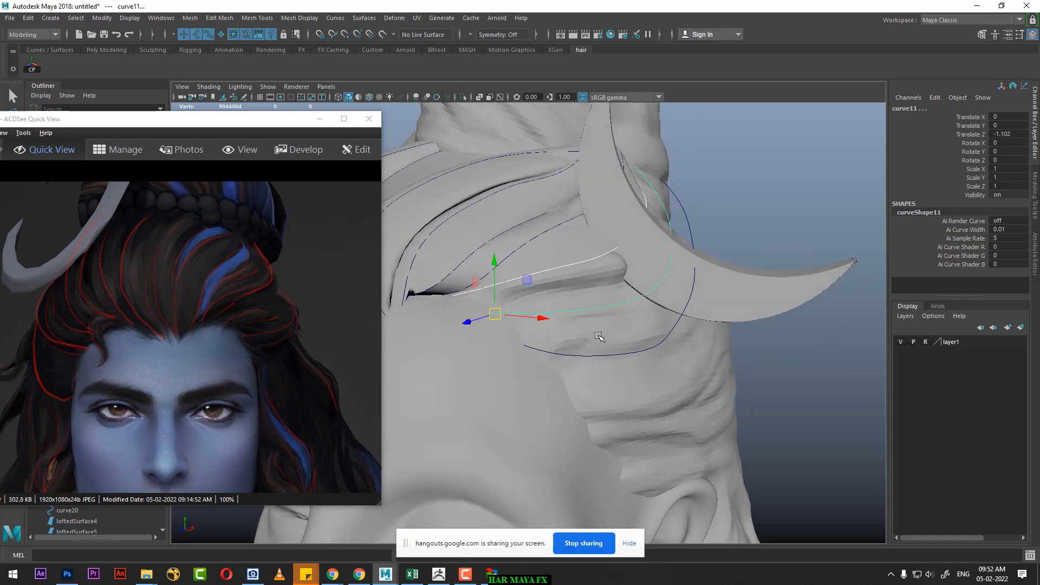
shift+click(631, 356)
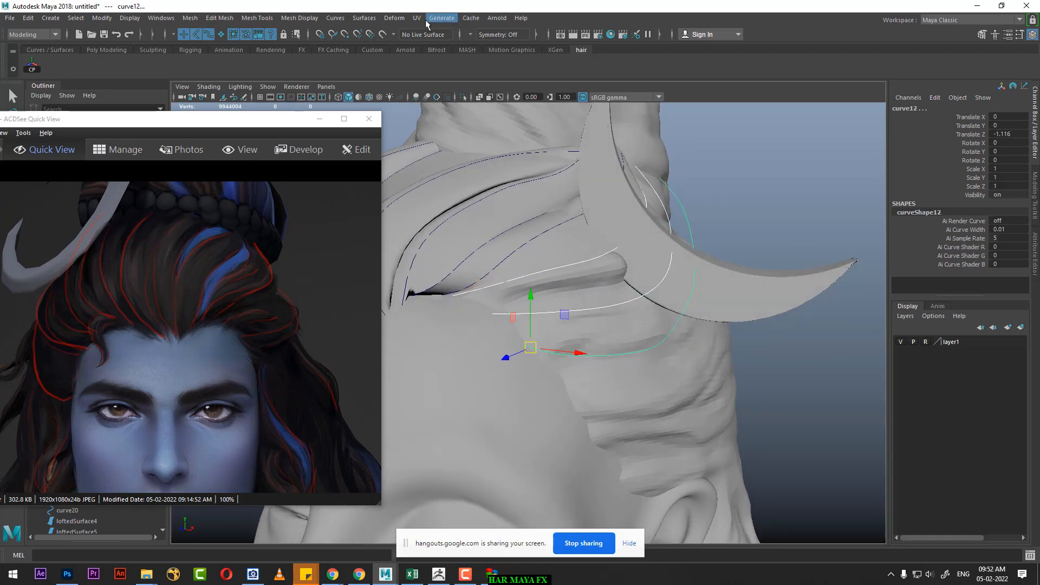
click(369, 18)
click(397, 43)
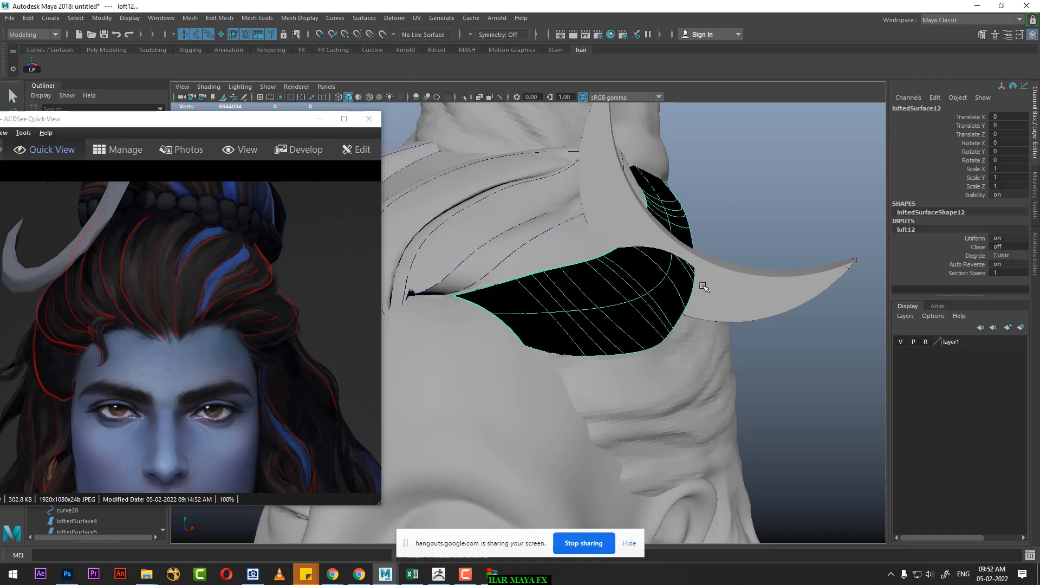
Step: Reverse the direction of the new lofted surface beside the crescent moon and clear the selection
click(364, 18)
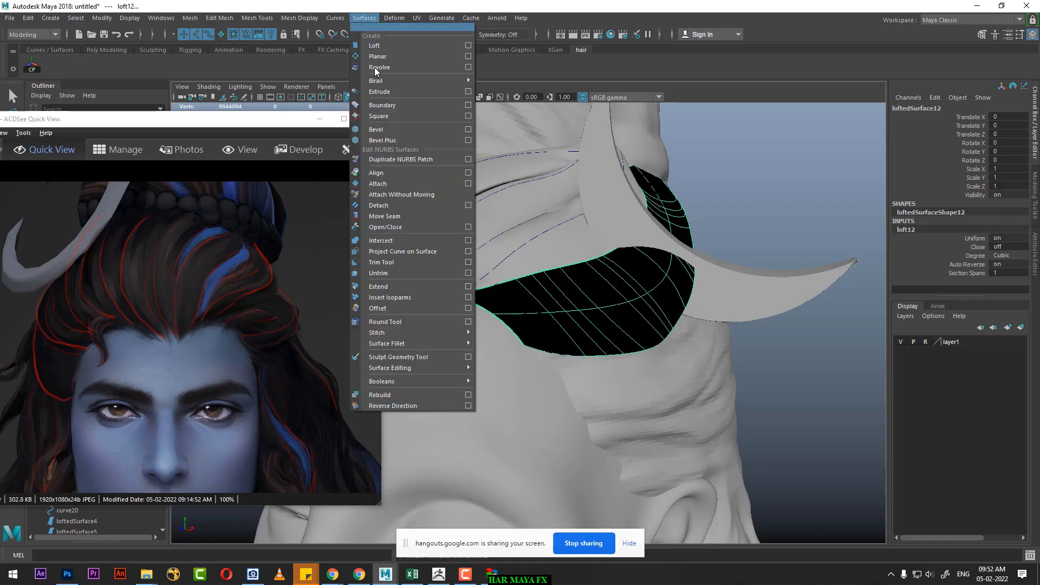
click(412, 406)
alt+drag(617, 403, 750, 374)
click(632, 387)
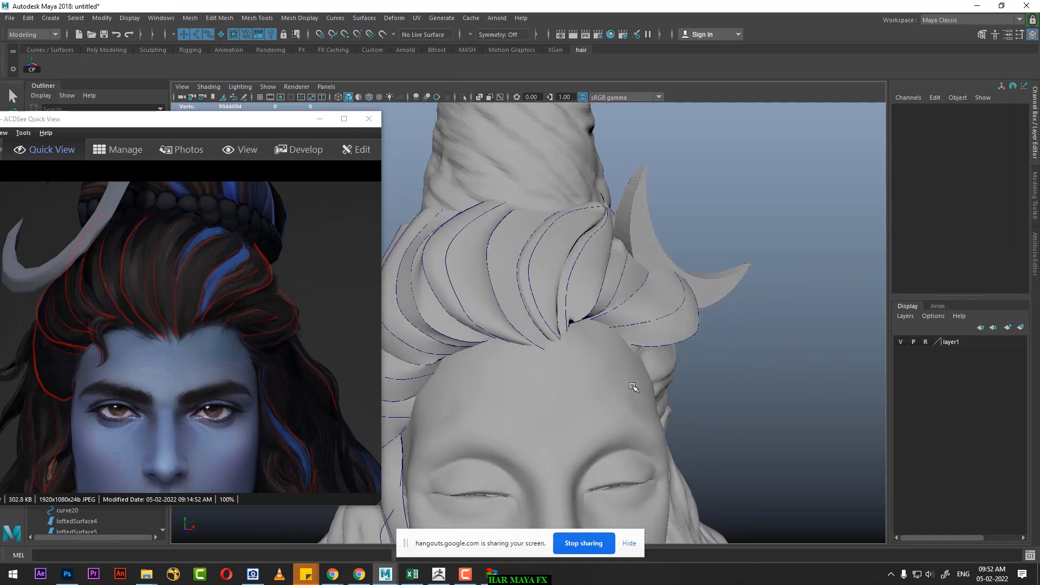
Step: Examine the lofted hair strands from the front and compare them with the hair flow in the reference painting
alt+drag(633, 386, 597, 325)
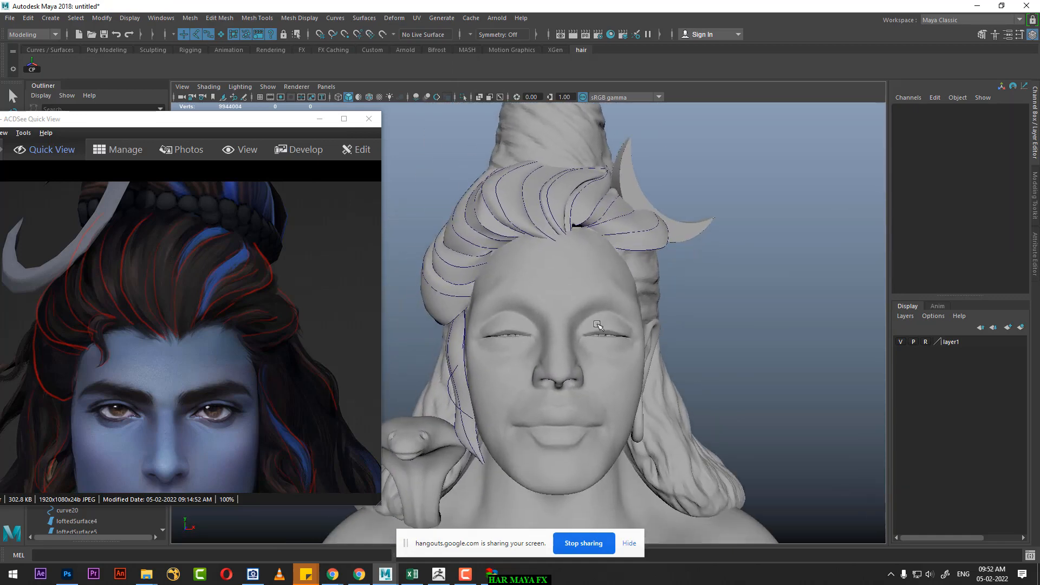
alt+middle_drag(677, 296, 692, 318)
alt+drag(691, 317, 682, 308)
drag(292, 412, 249, 273)
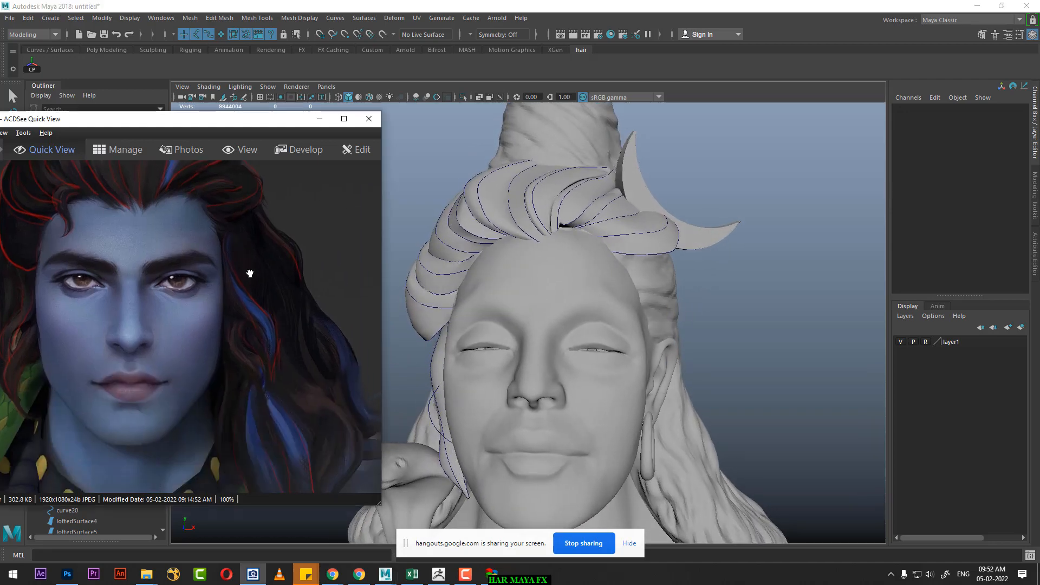
alt+drag(746, 398, 759, 399)
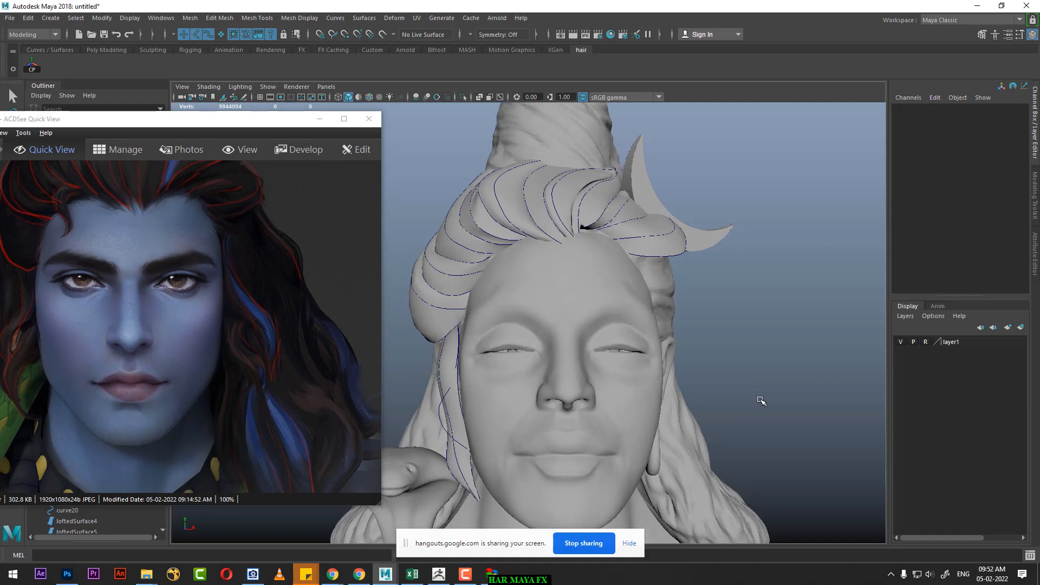
alt+right_drag(760, 399, 724, 399)
mouse_move(724, 399)
alt+middle_down()
mouse_move(717, 371)
mouse_move(731, 397)
alt+middle_up()
alt+drag(731, 397, 736, 371)
alt+middle_drag(736, 371, 733, 391)
alt+drag(735, 391, 732, 381)
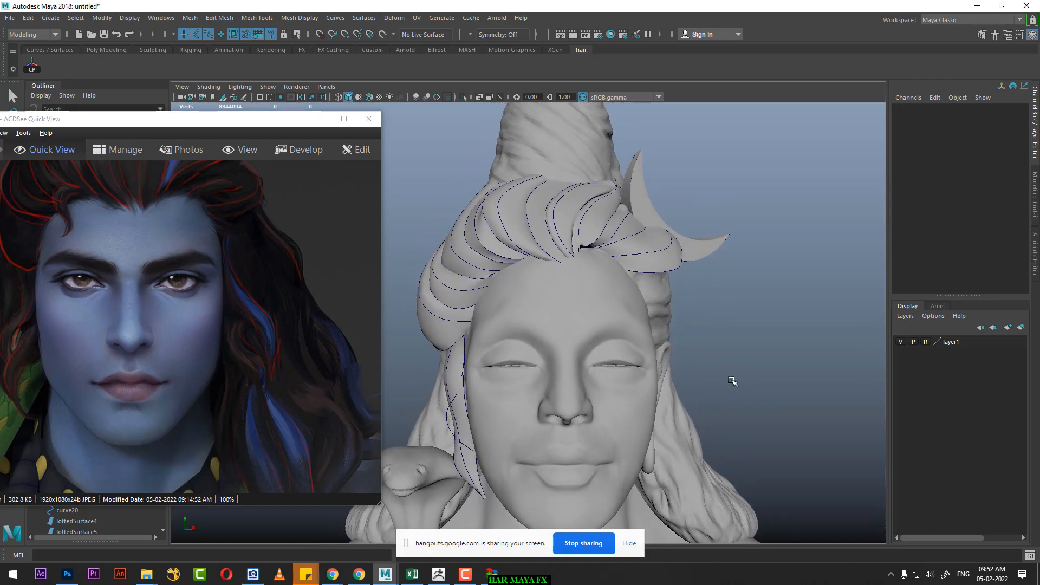
drag(244, 300, 273, 390)
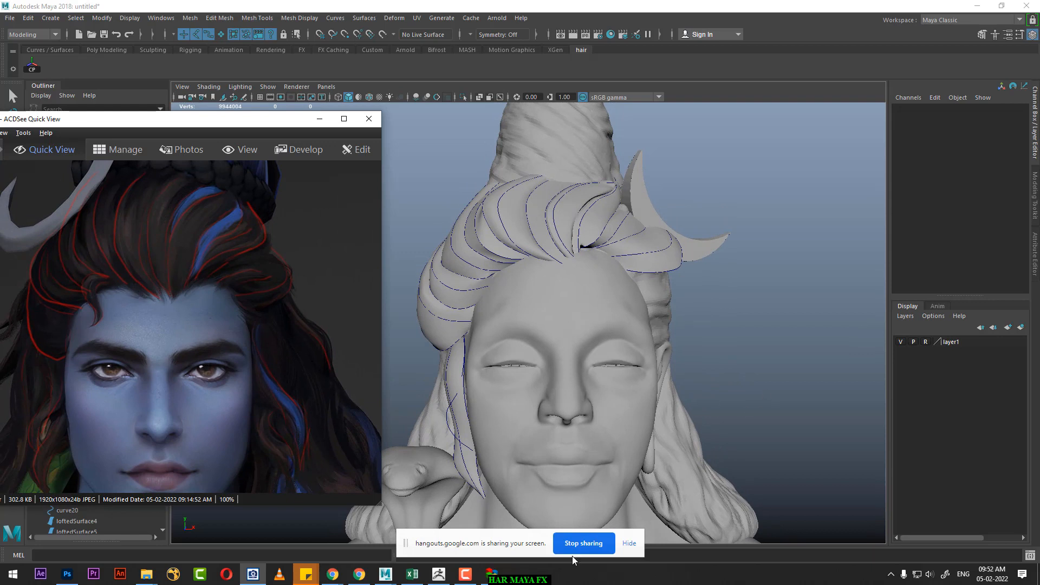
click(465, 574)
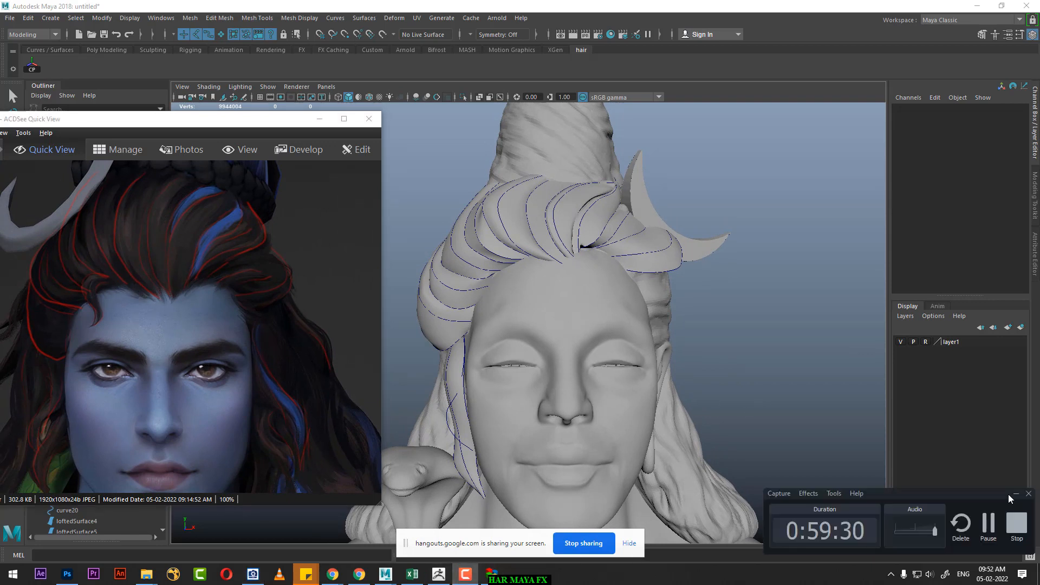